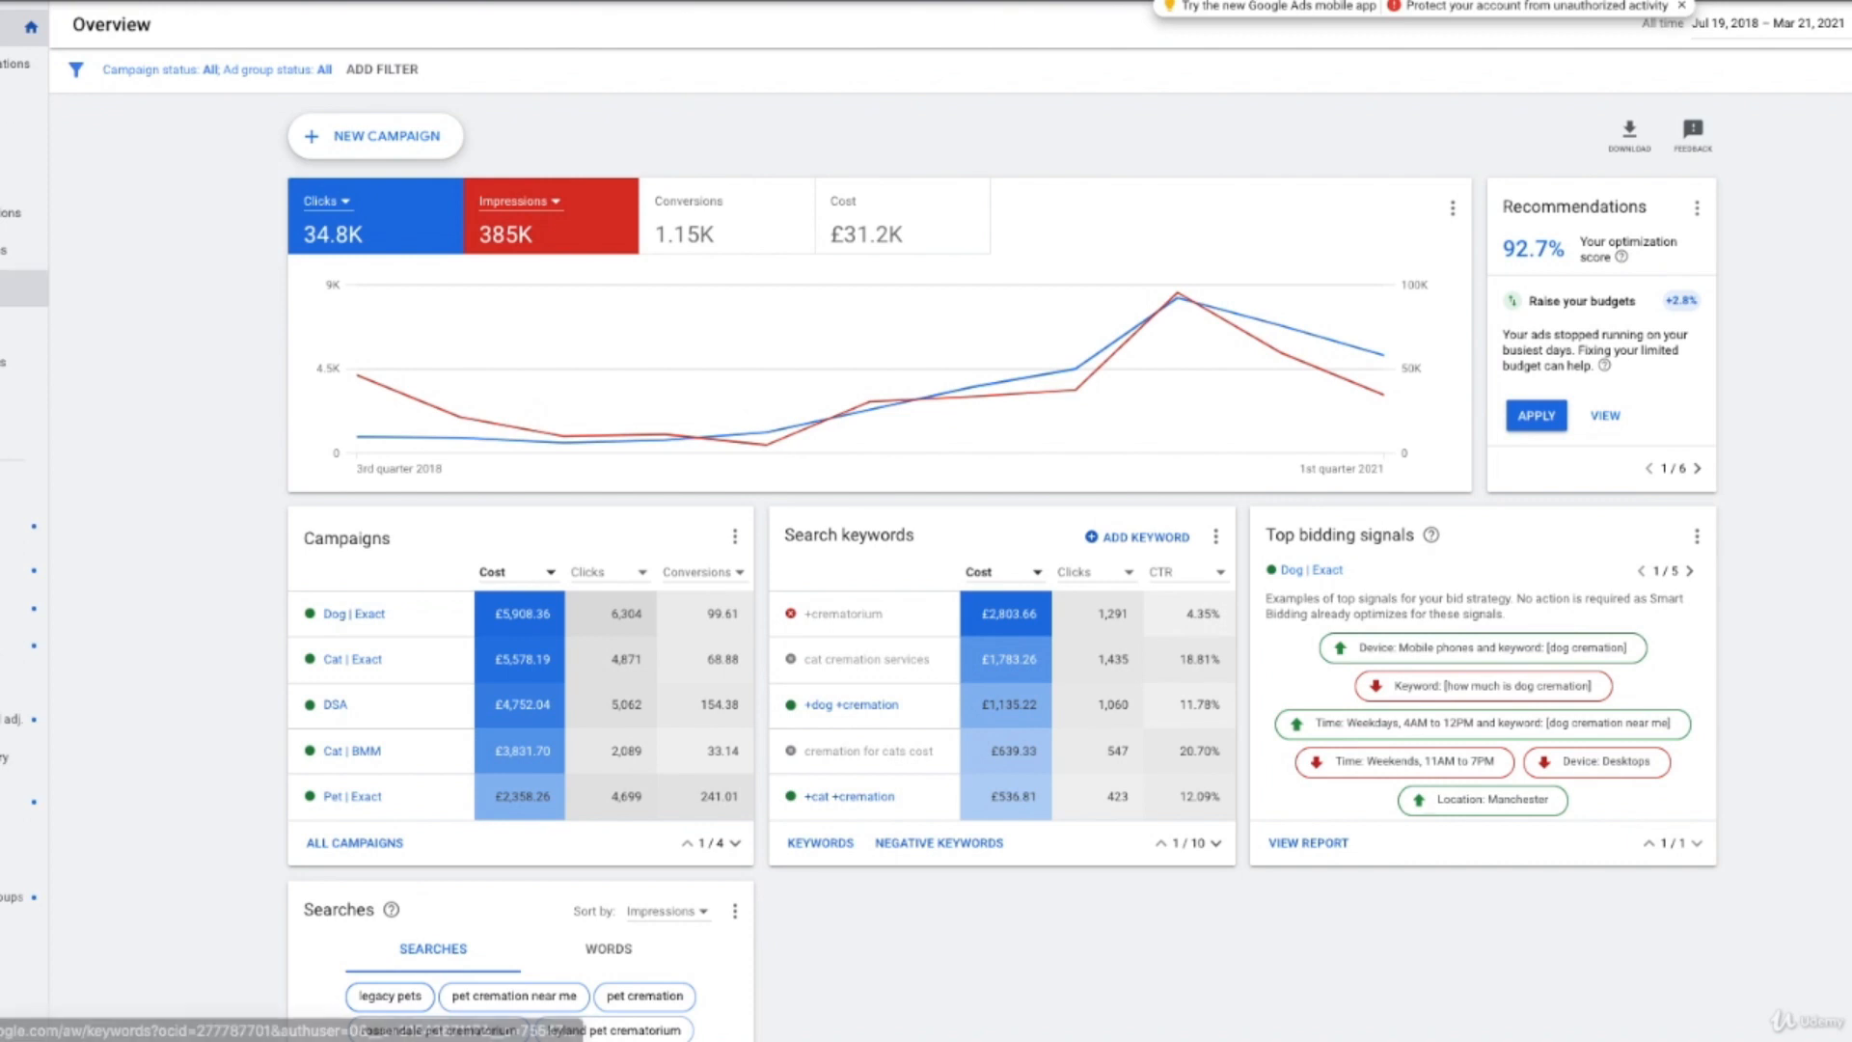
Open the account's search terms report and add the Keyword attribute to its column selection.
{"action": "left_click", "coordinate": [14, 287]}
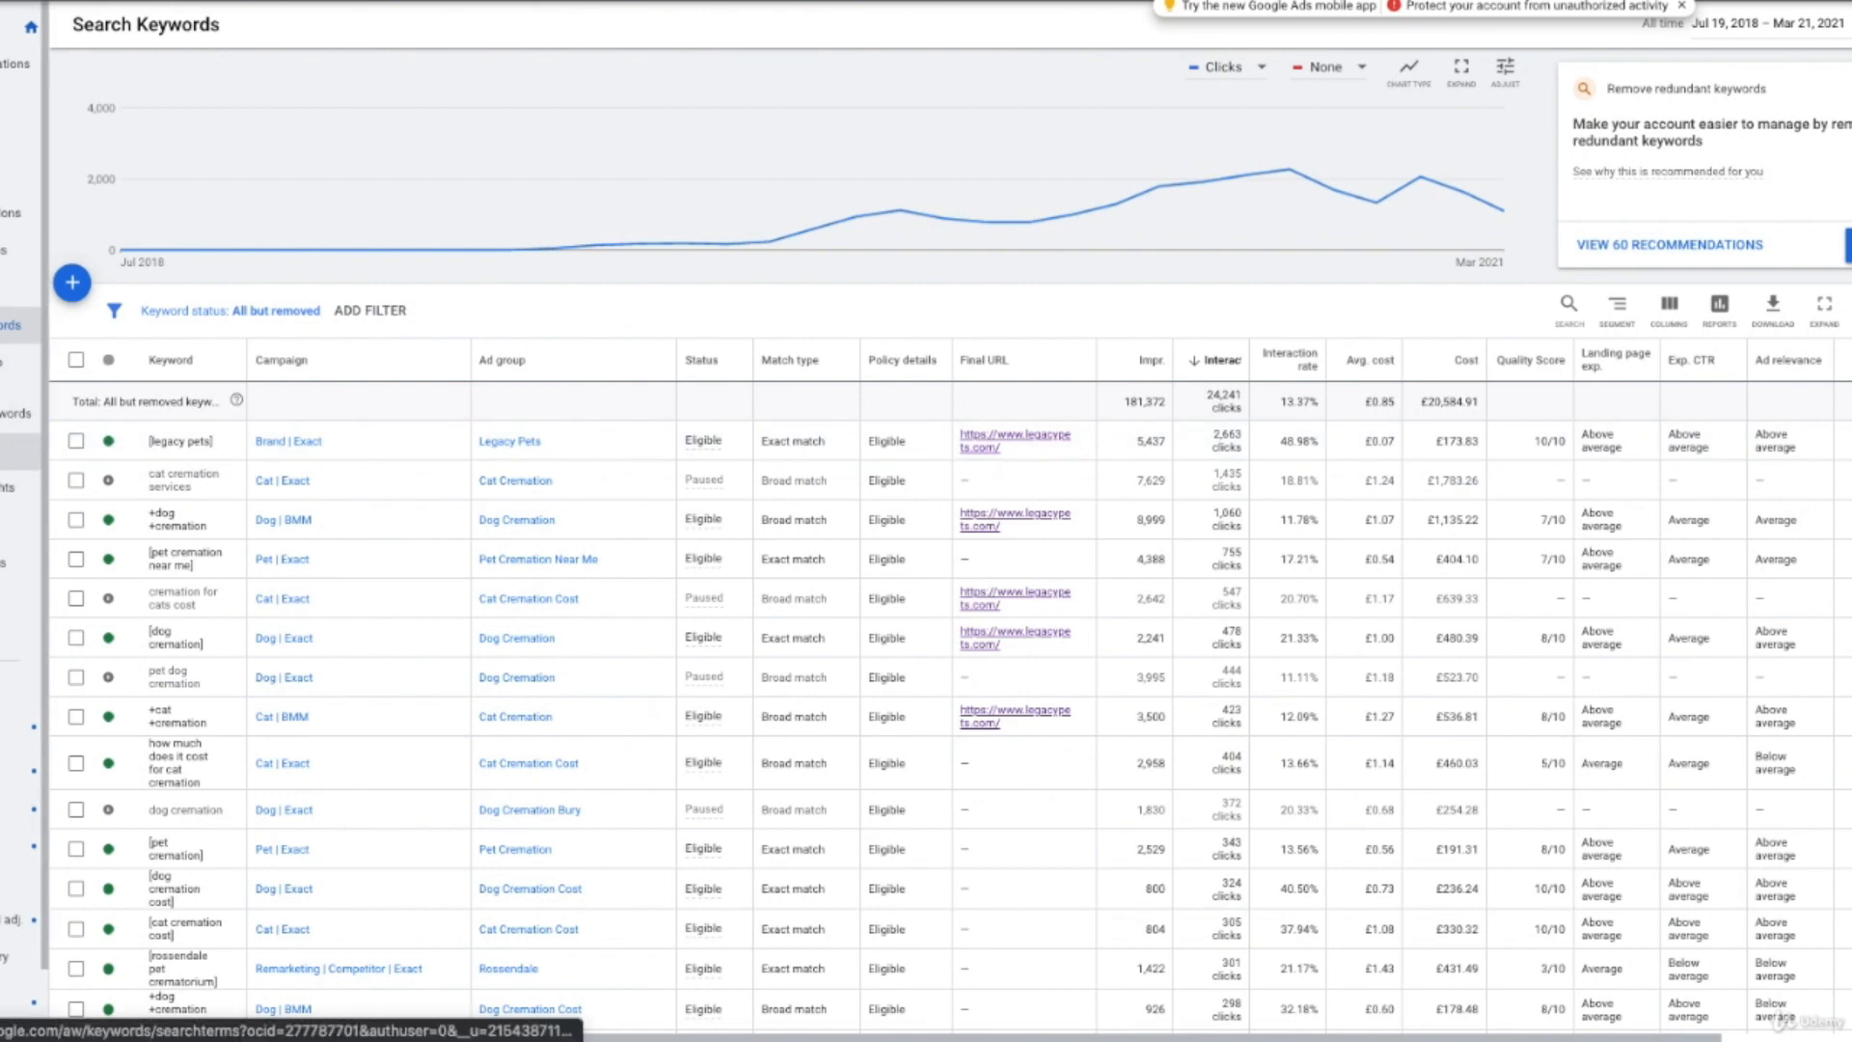
{"action": "left_click", "coordinate": [19, 450]}
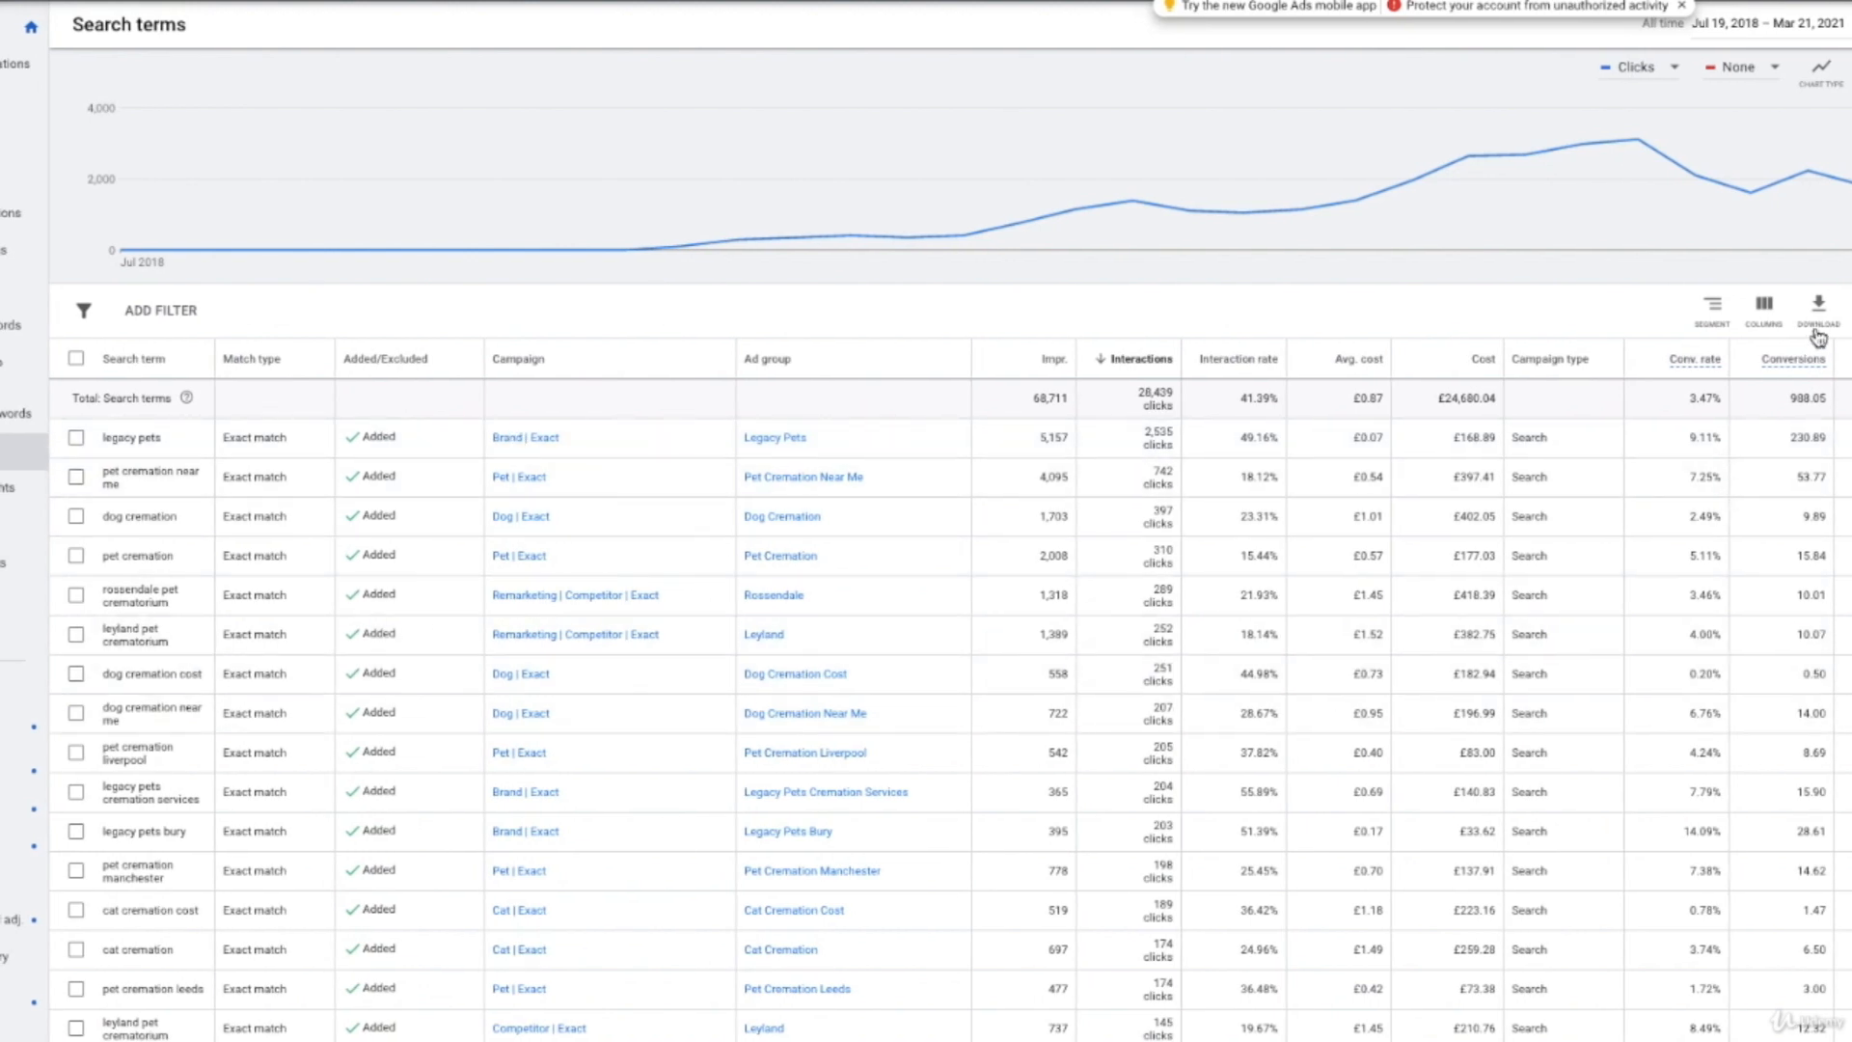
{"action": "left_click", "coordinate": [1764, 305]}
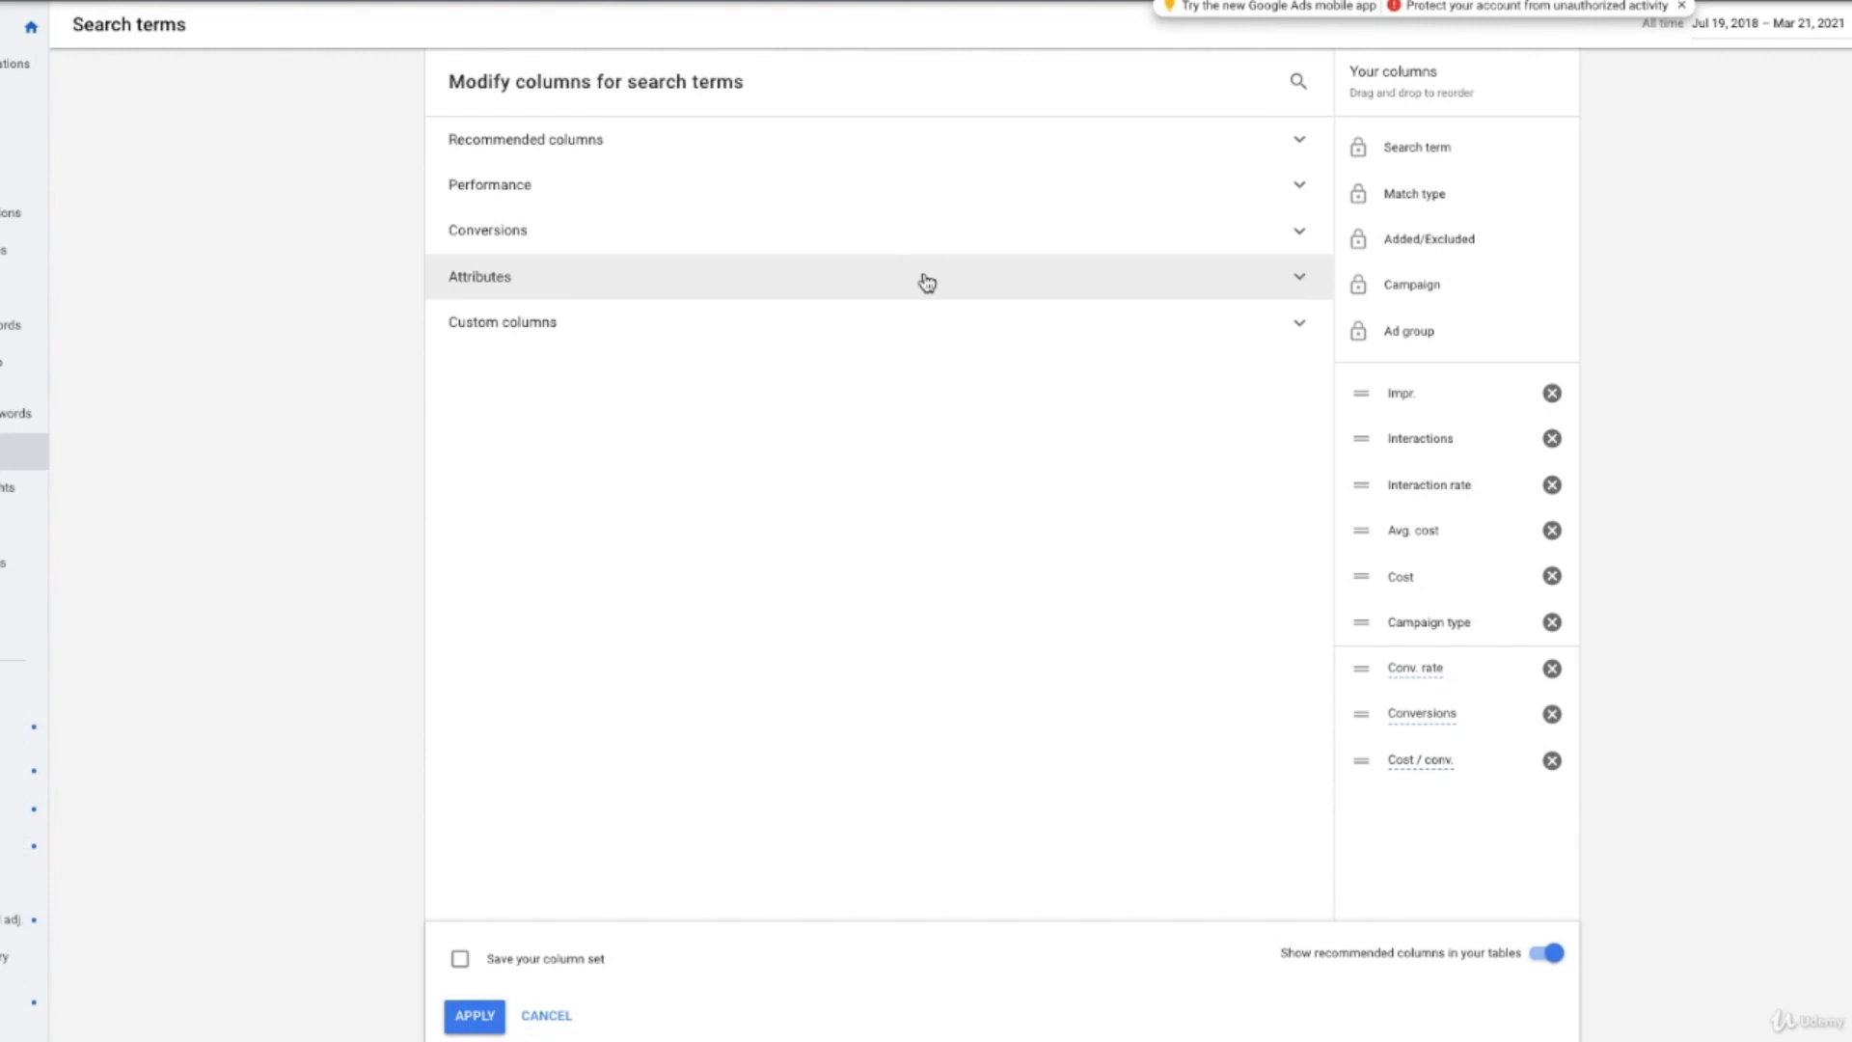
{"action": "left_click", "coordinate": [622, 150]}
{"action": "left_click", "coordinate": [594, 256]}
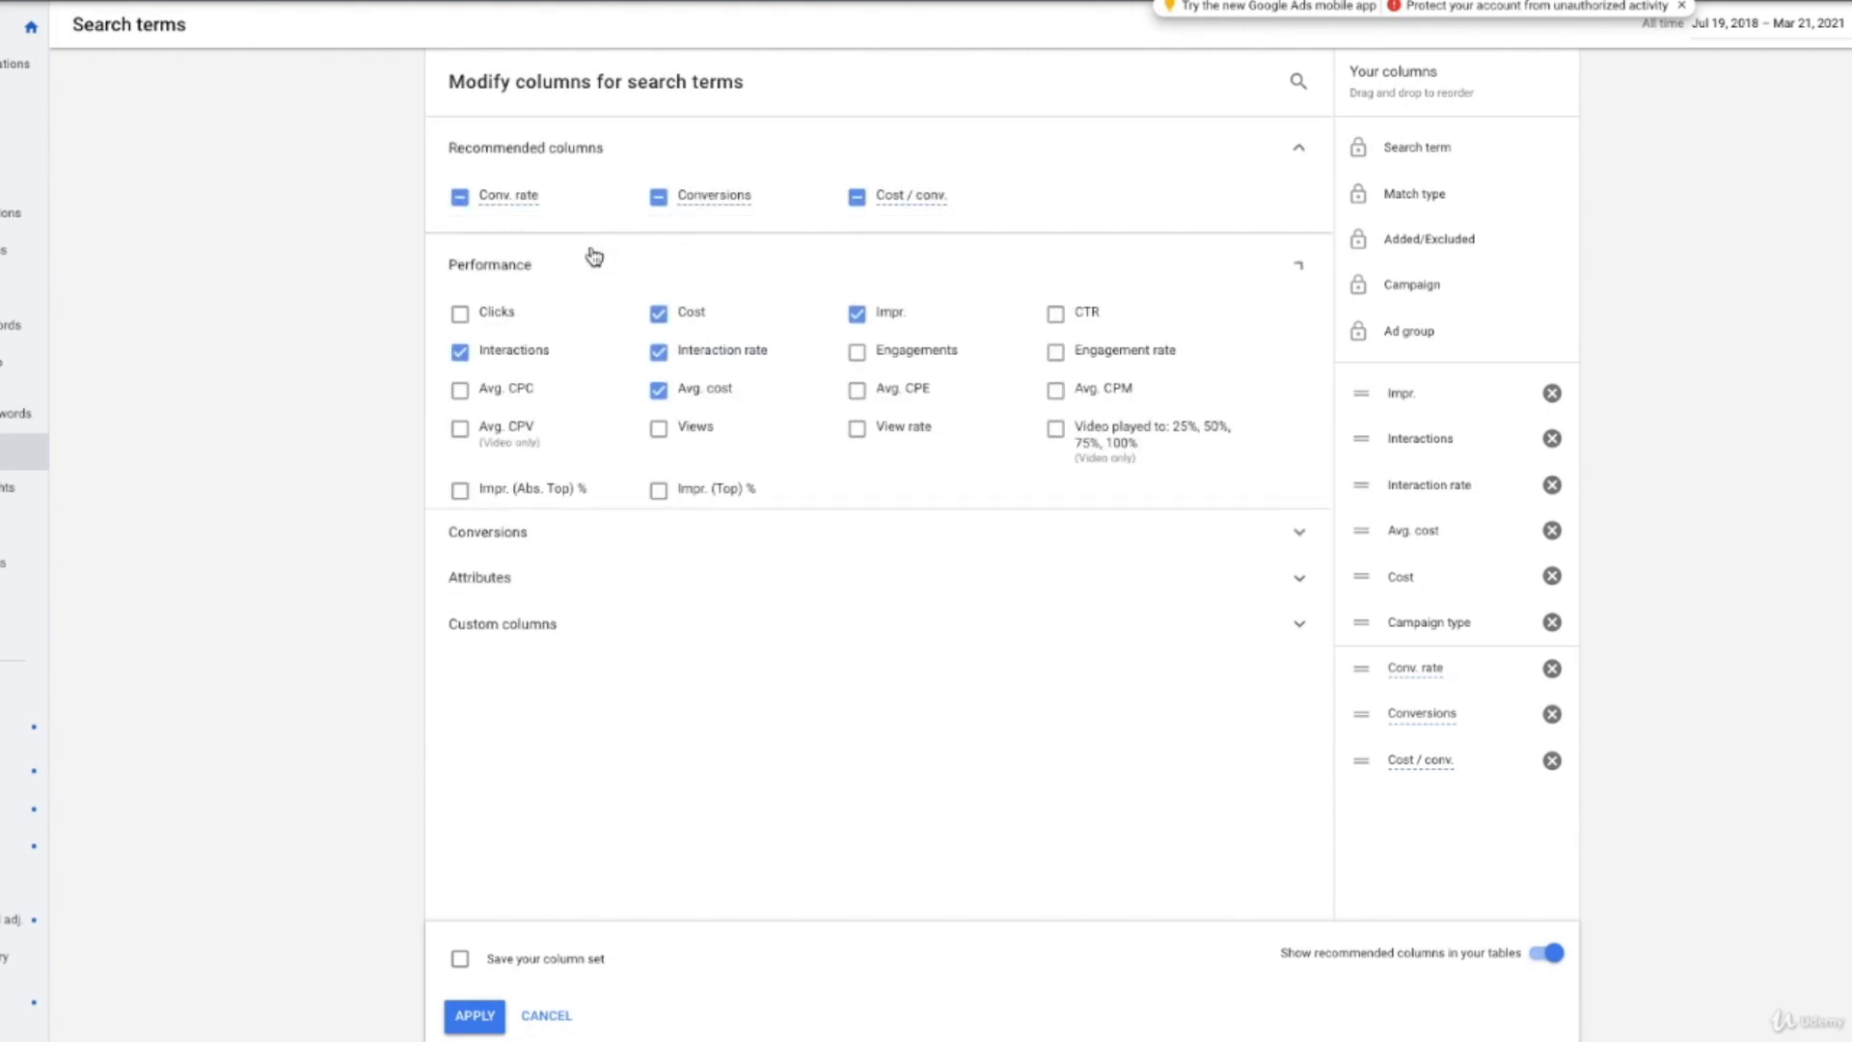
{"action": "left_click", "coordinate": [489, 622]}
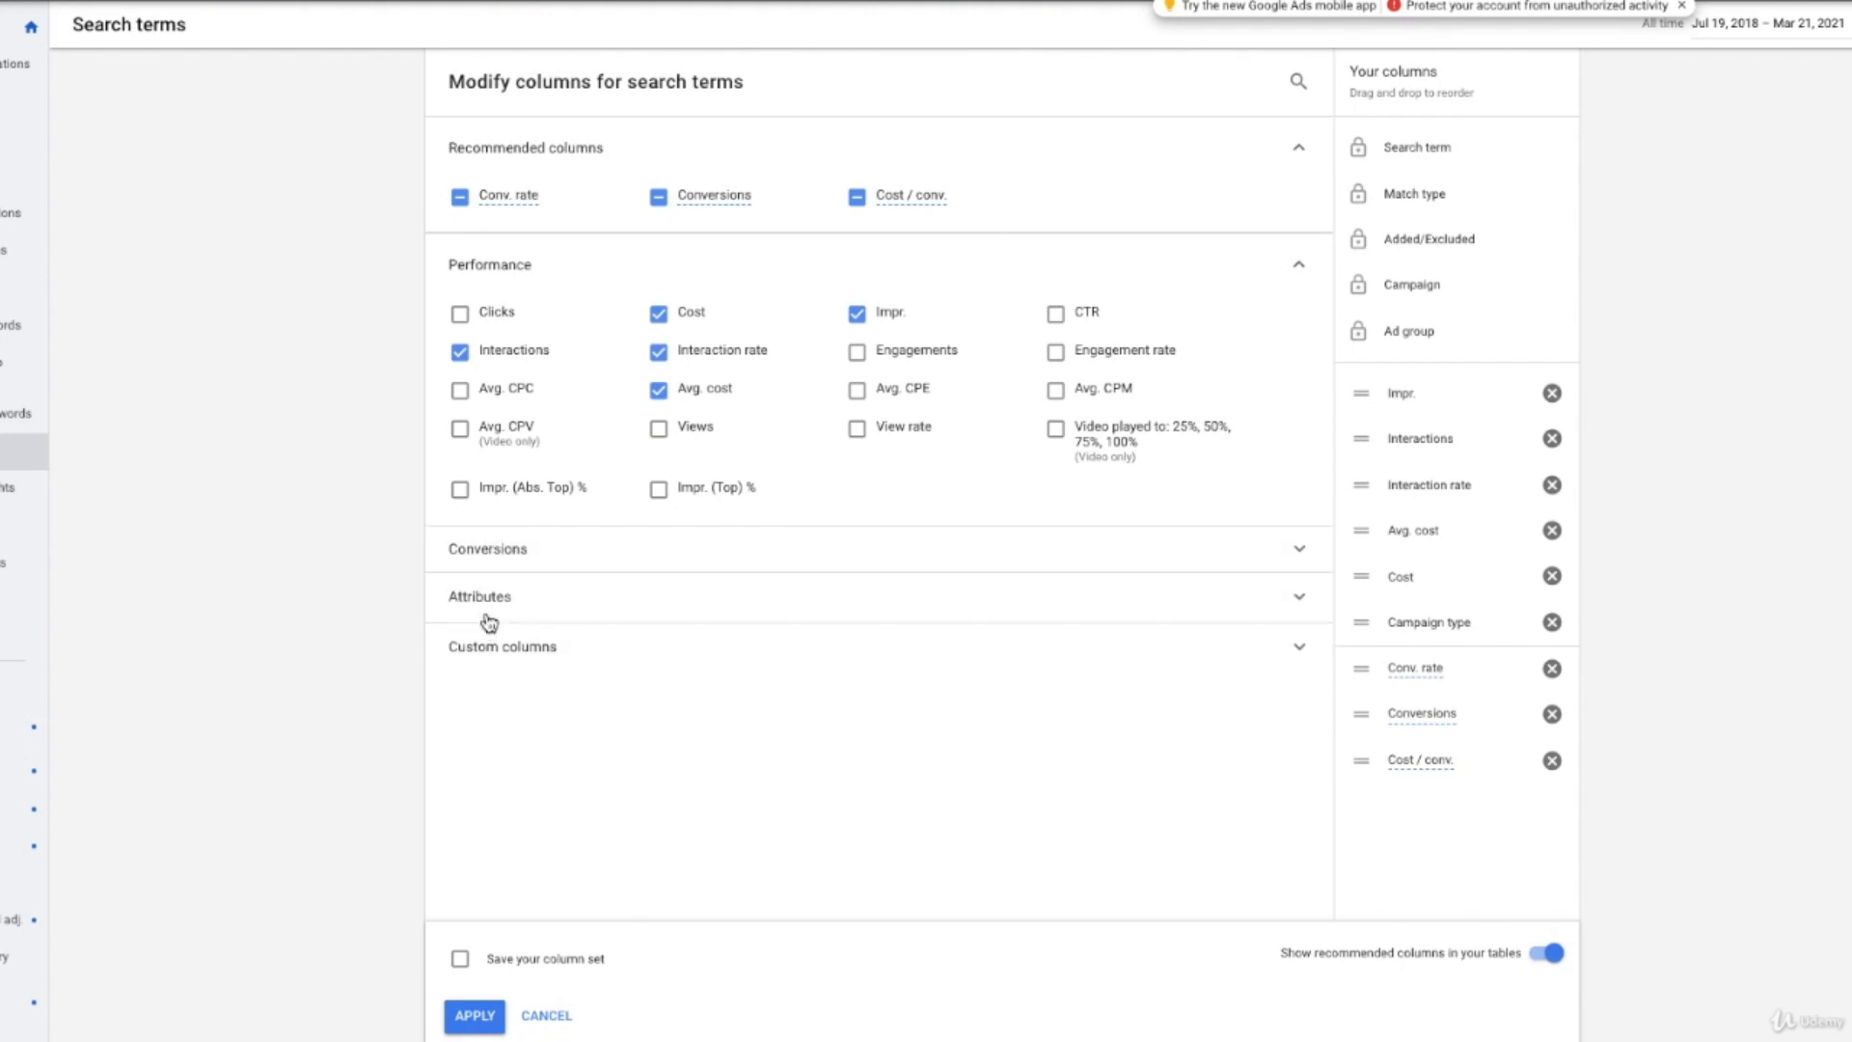
{"action": "left_click", "coordinate": [662, 656]}
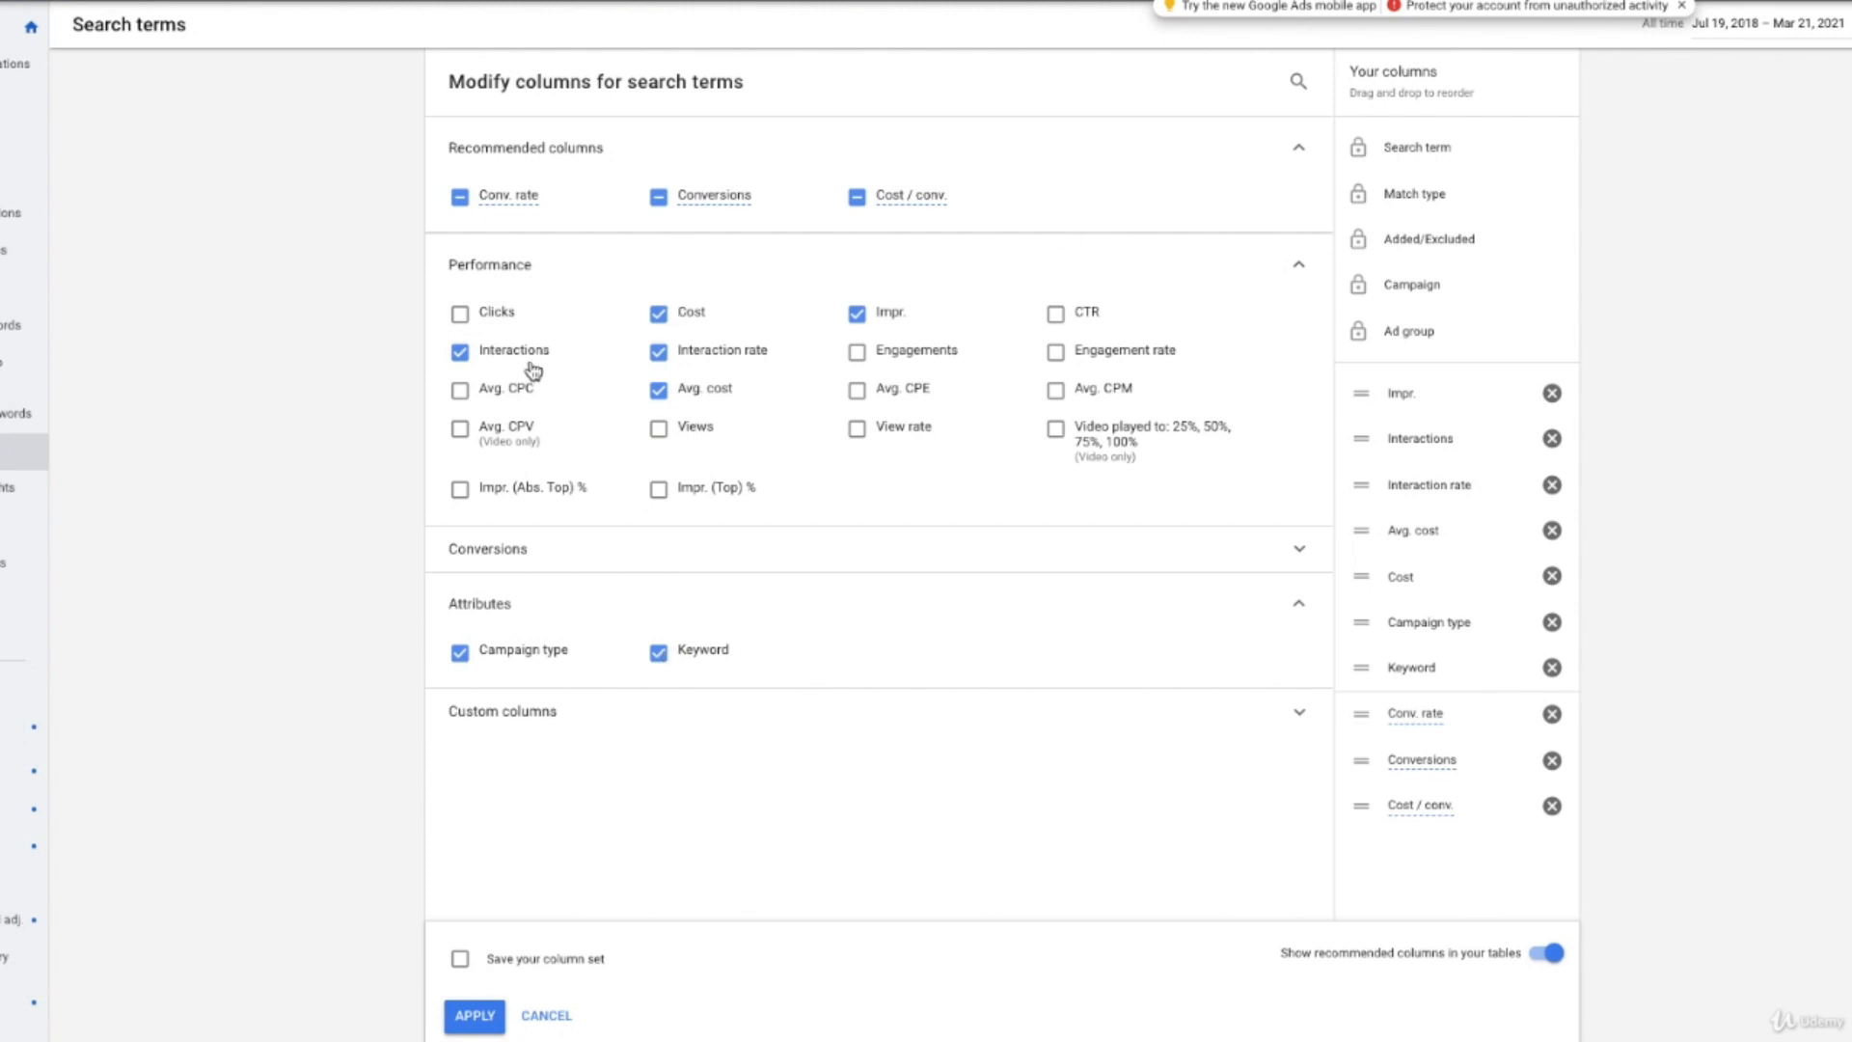
Replace the Interactions column with Clicks and apply the modified columns to the search terms table.
{"action": "left_click", "coordinate": [508, 353]}
{"action": "left_click", "coordinate": [480, 317]}
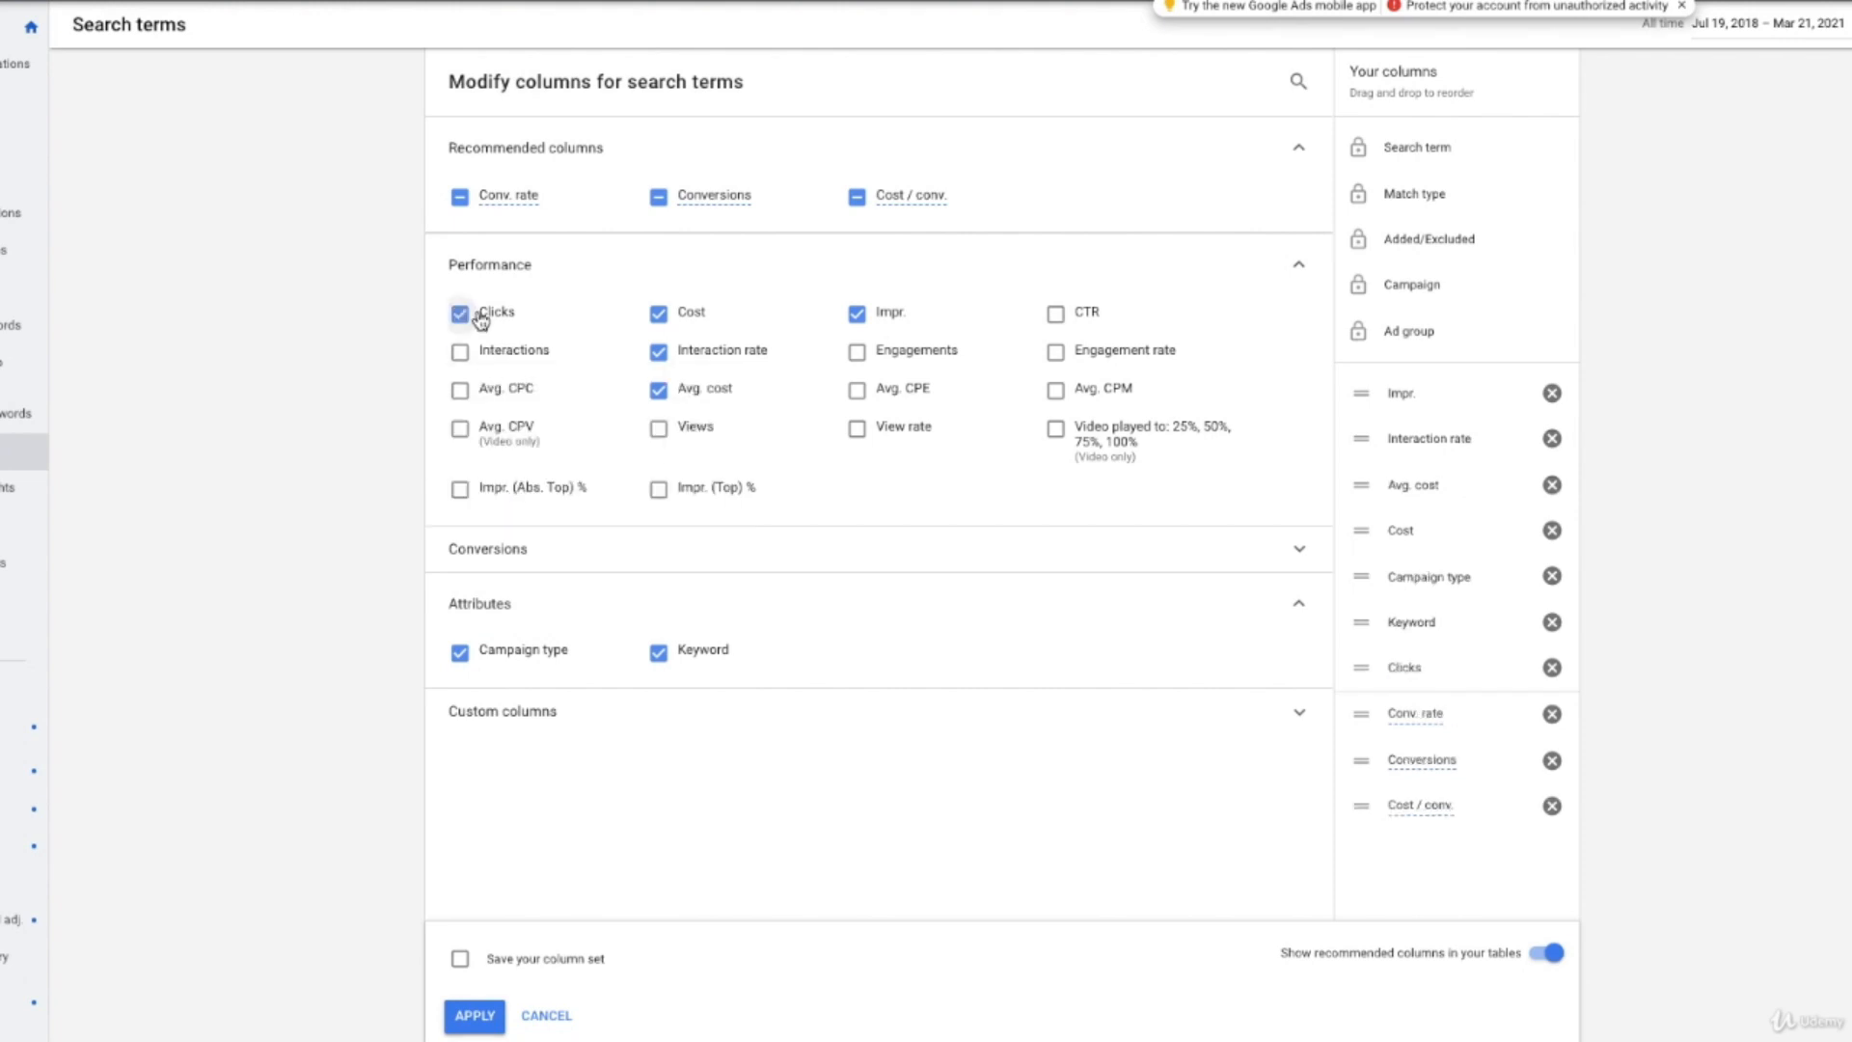
{"action": "left_click", "coordinate": [467, 1014]}
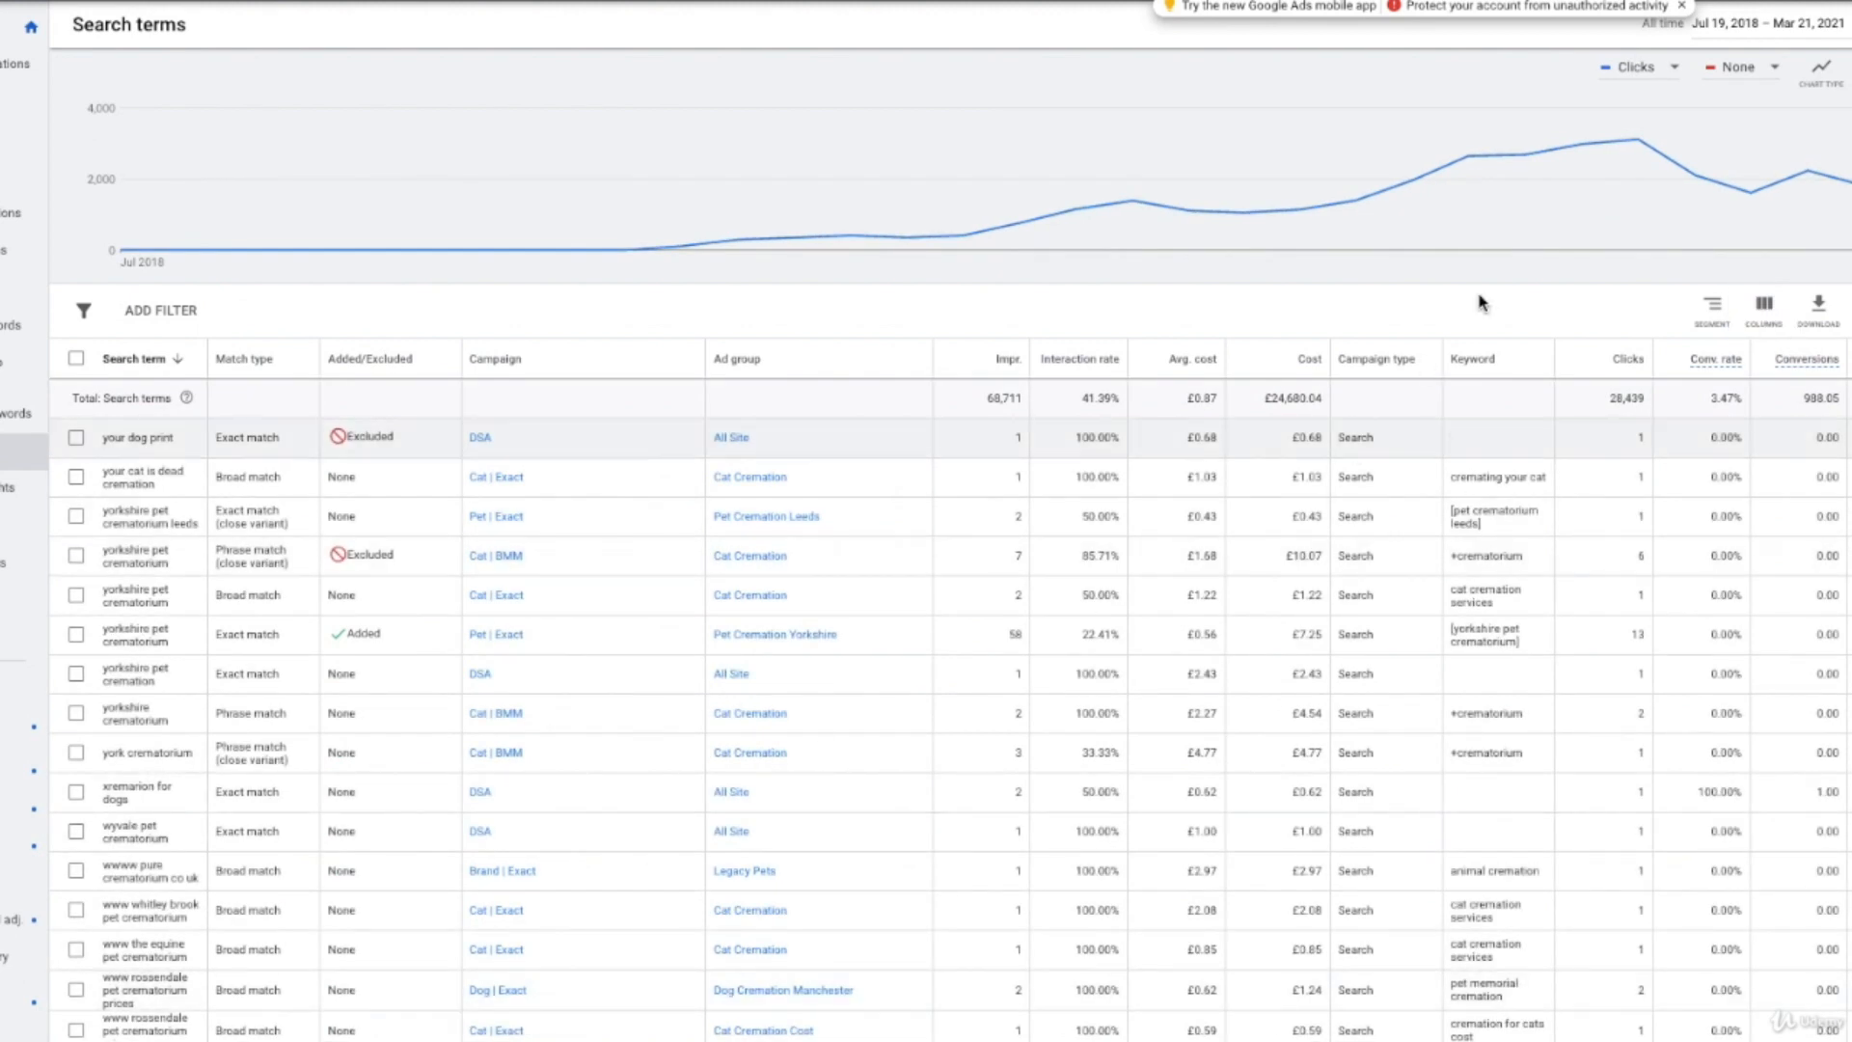
Limit the search terms report to the last 14 days and download it as an Excel .csv file.
{"action": "left_click", "coordinate": [1724, 35]}
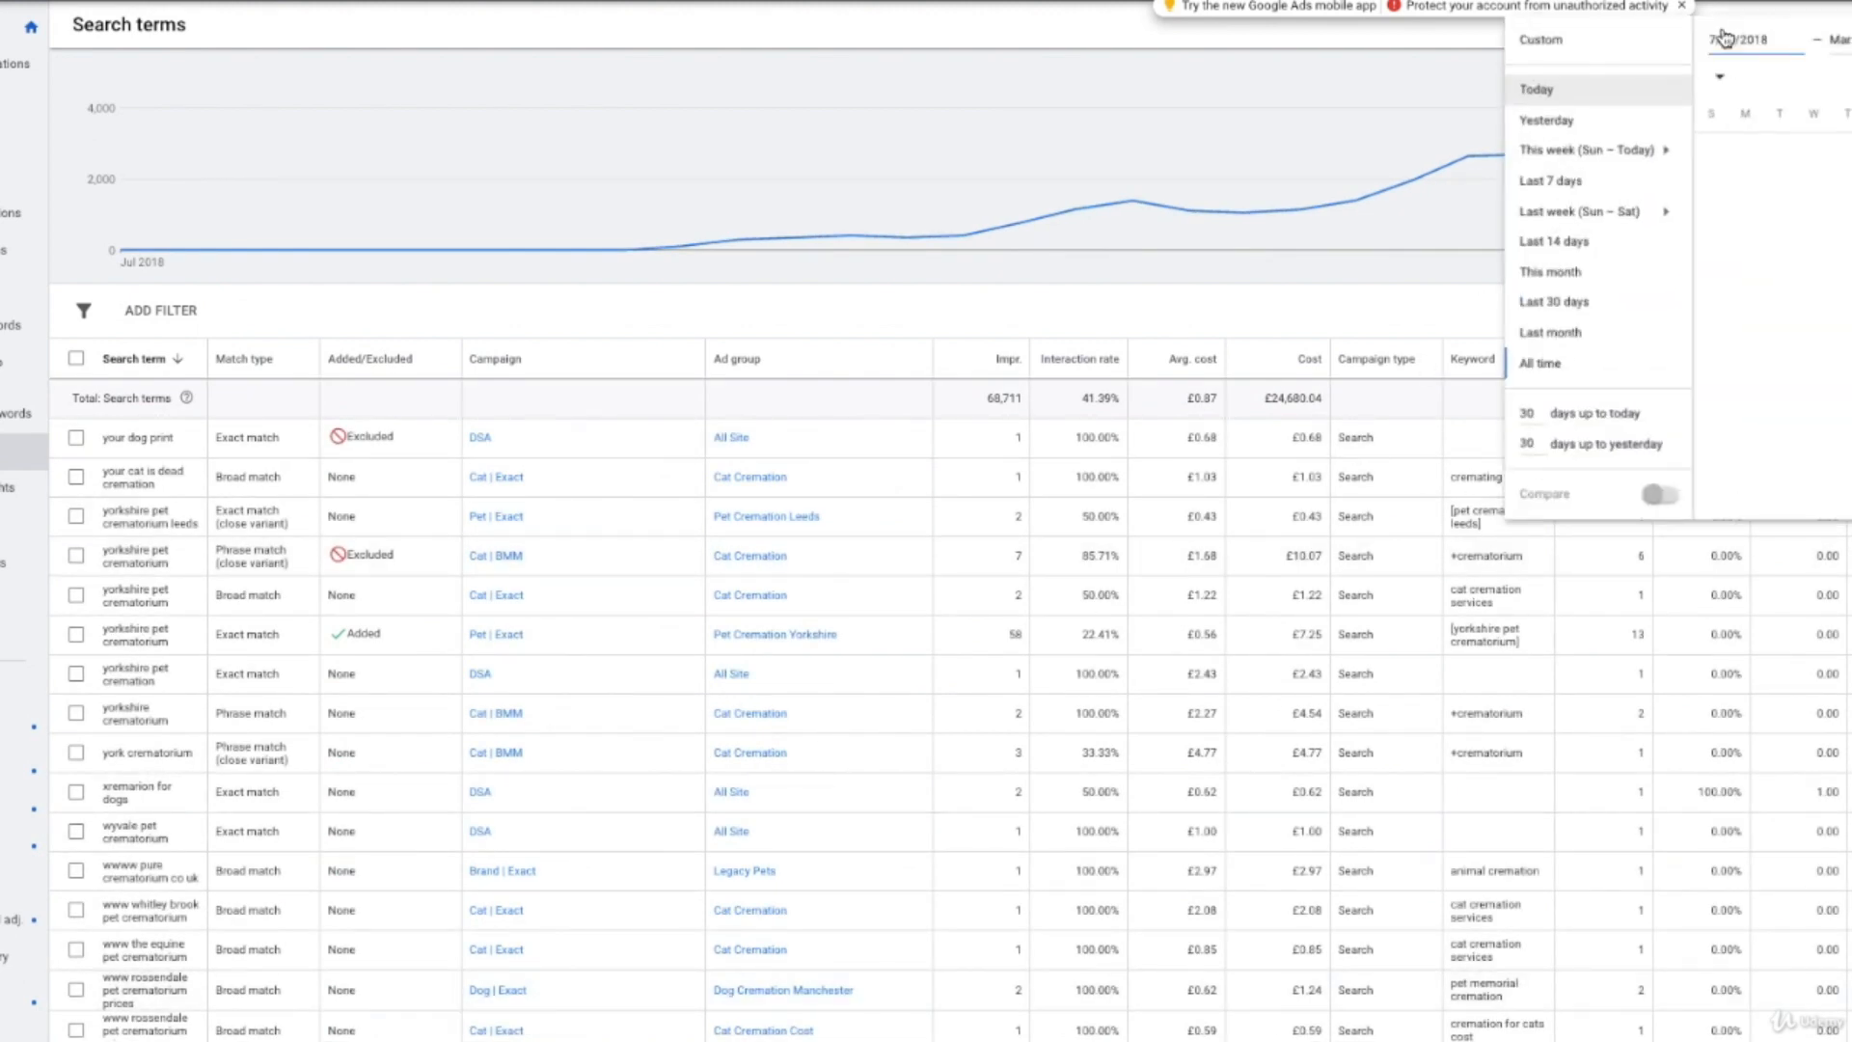
{"action": "left_click", "coordinate": [1552, 244]}
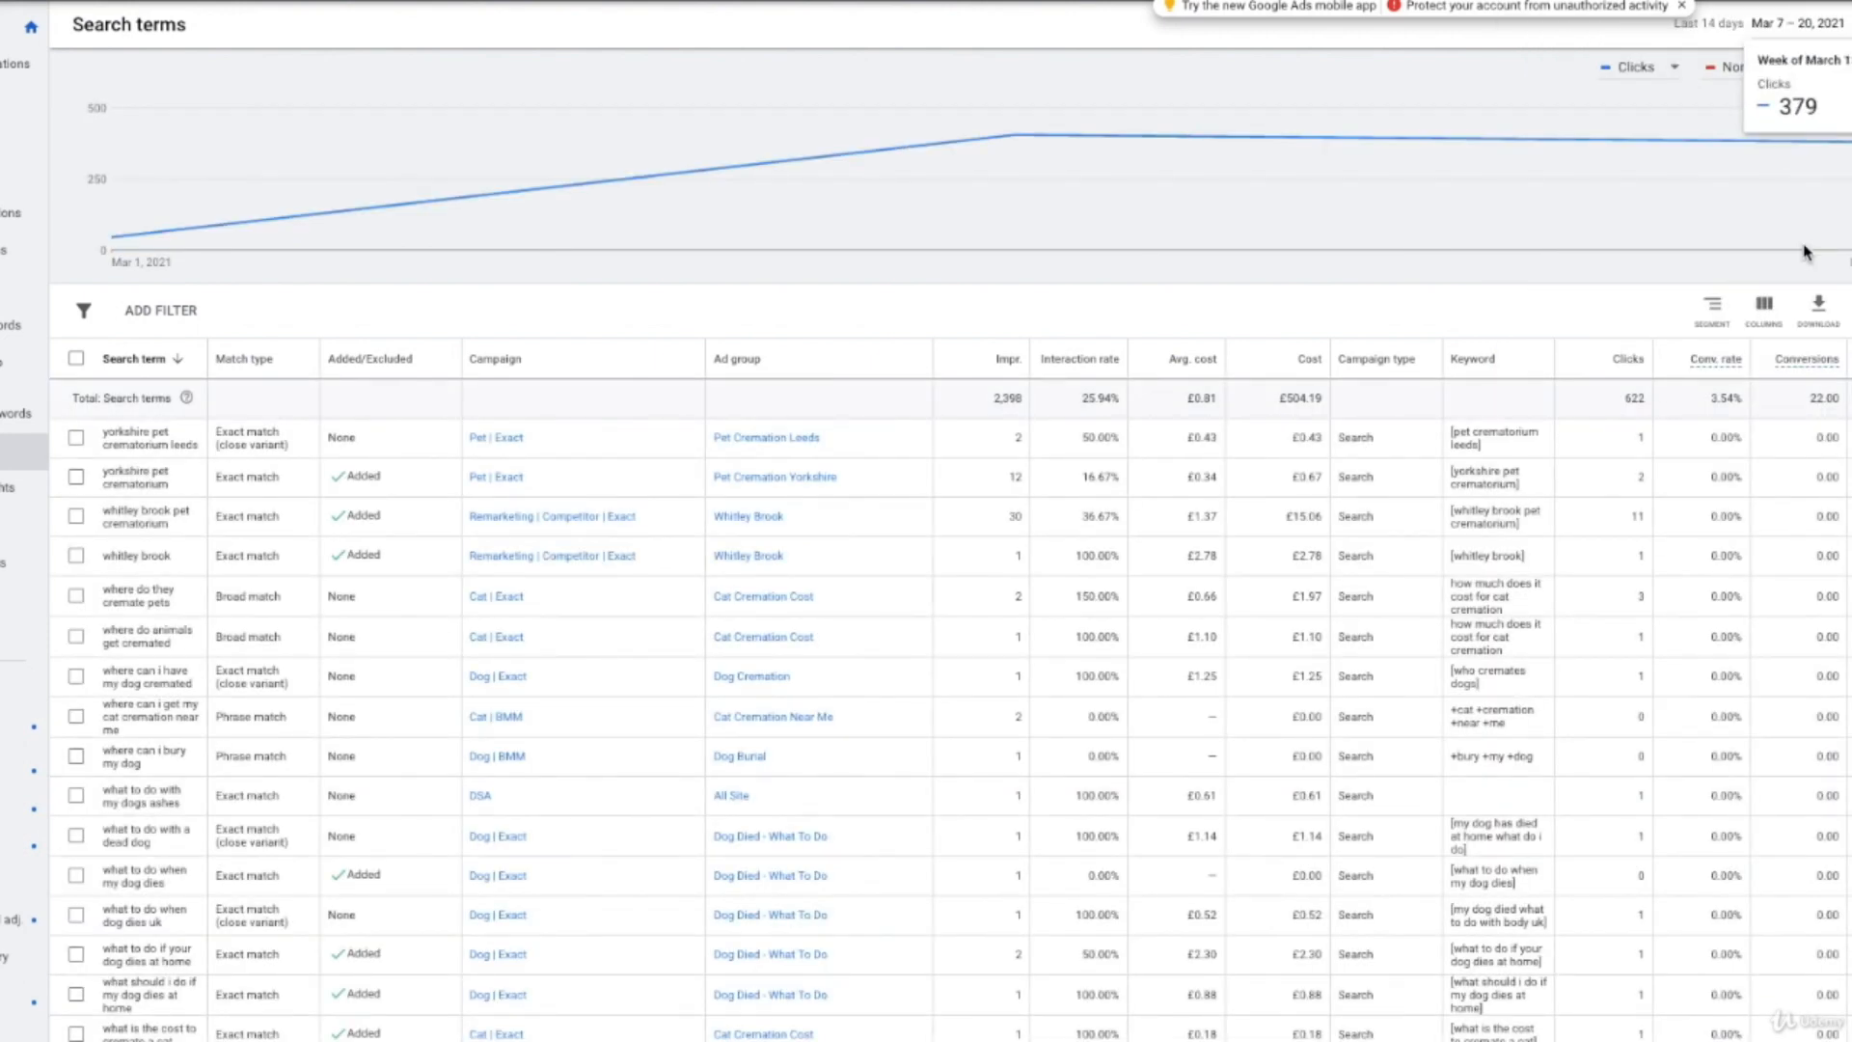
{"action": "left_click", "coordinate": [1818, 307]}
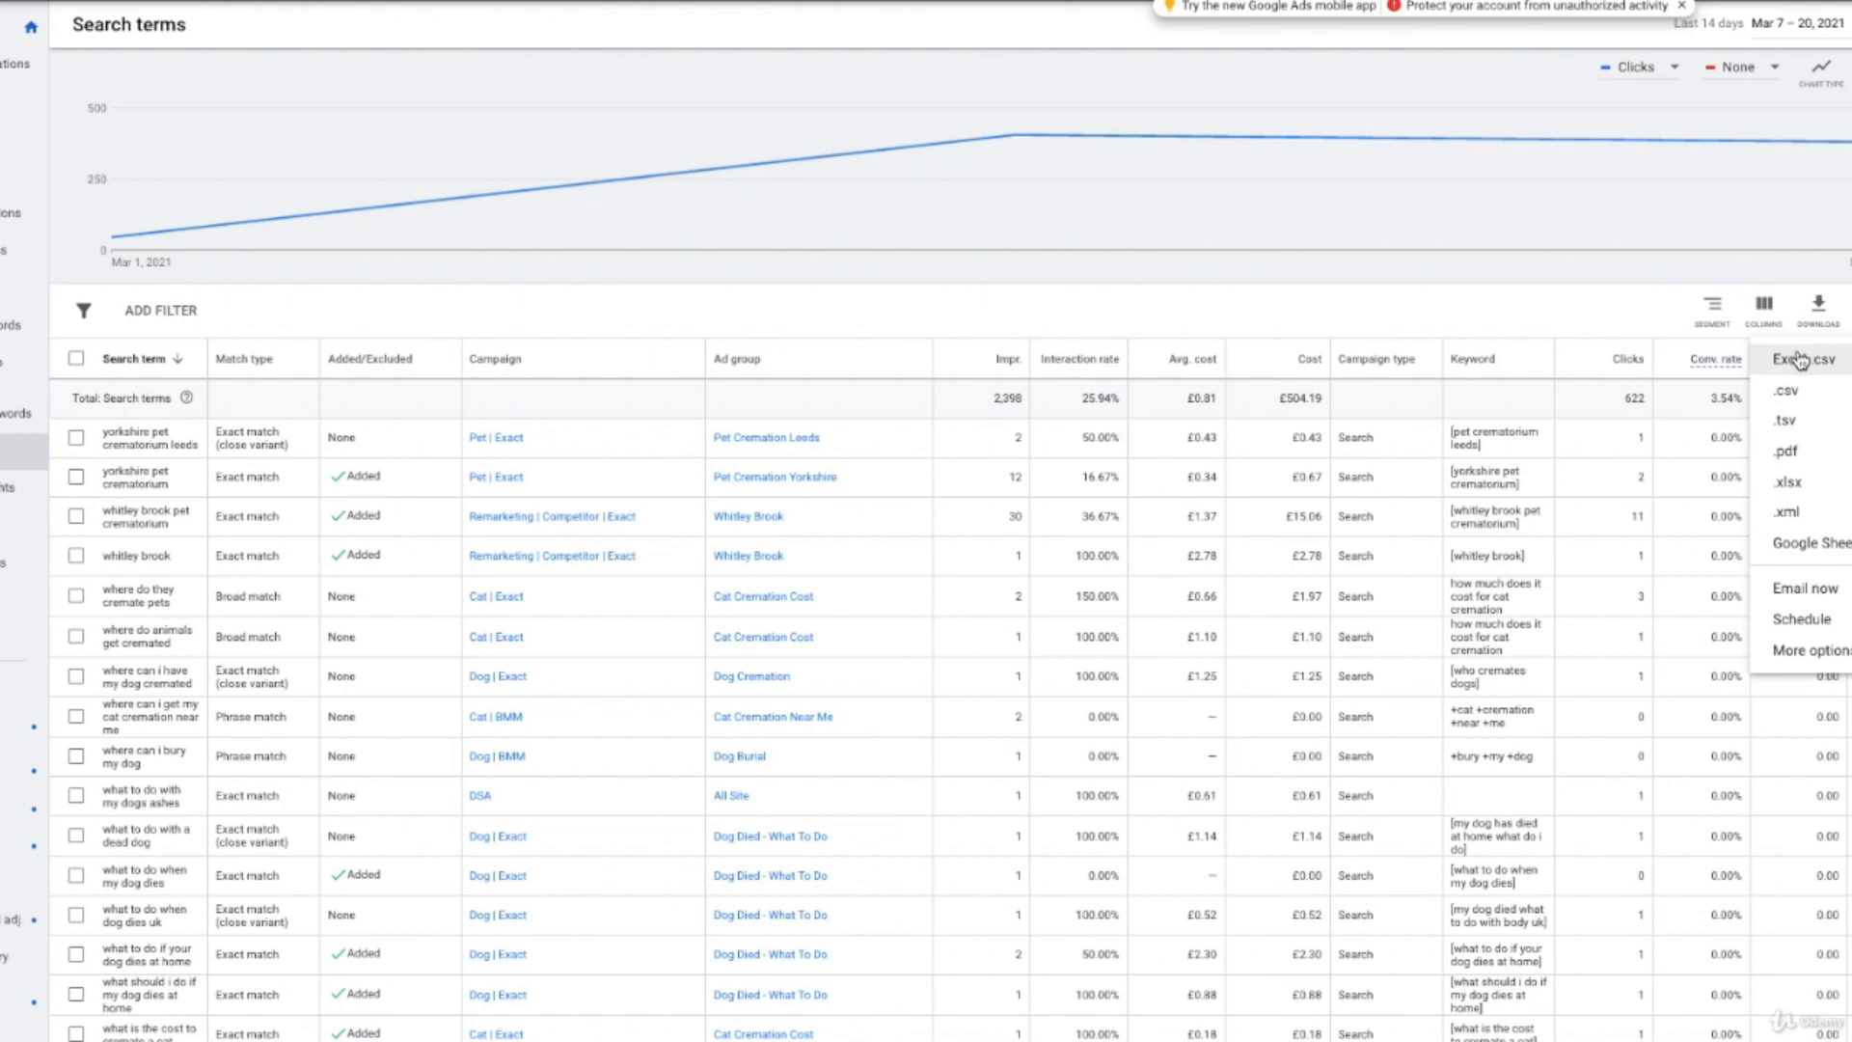
{"action": "left_click", "coordinate": [1799, 360]}
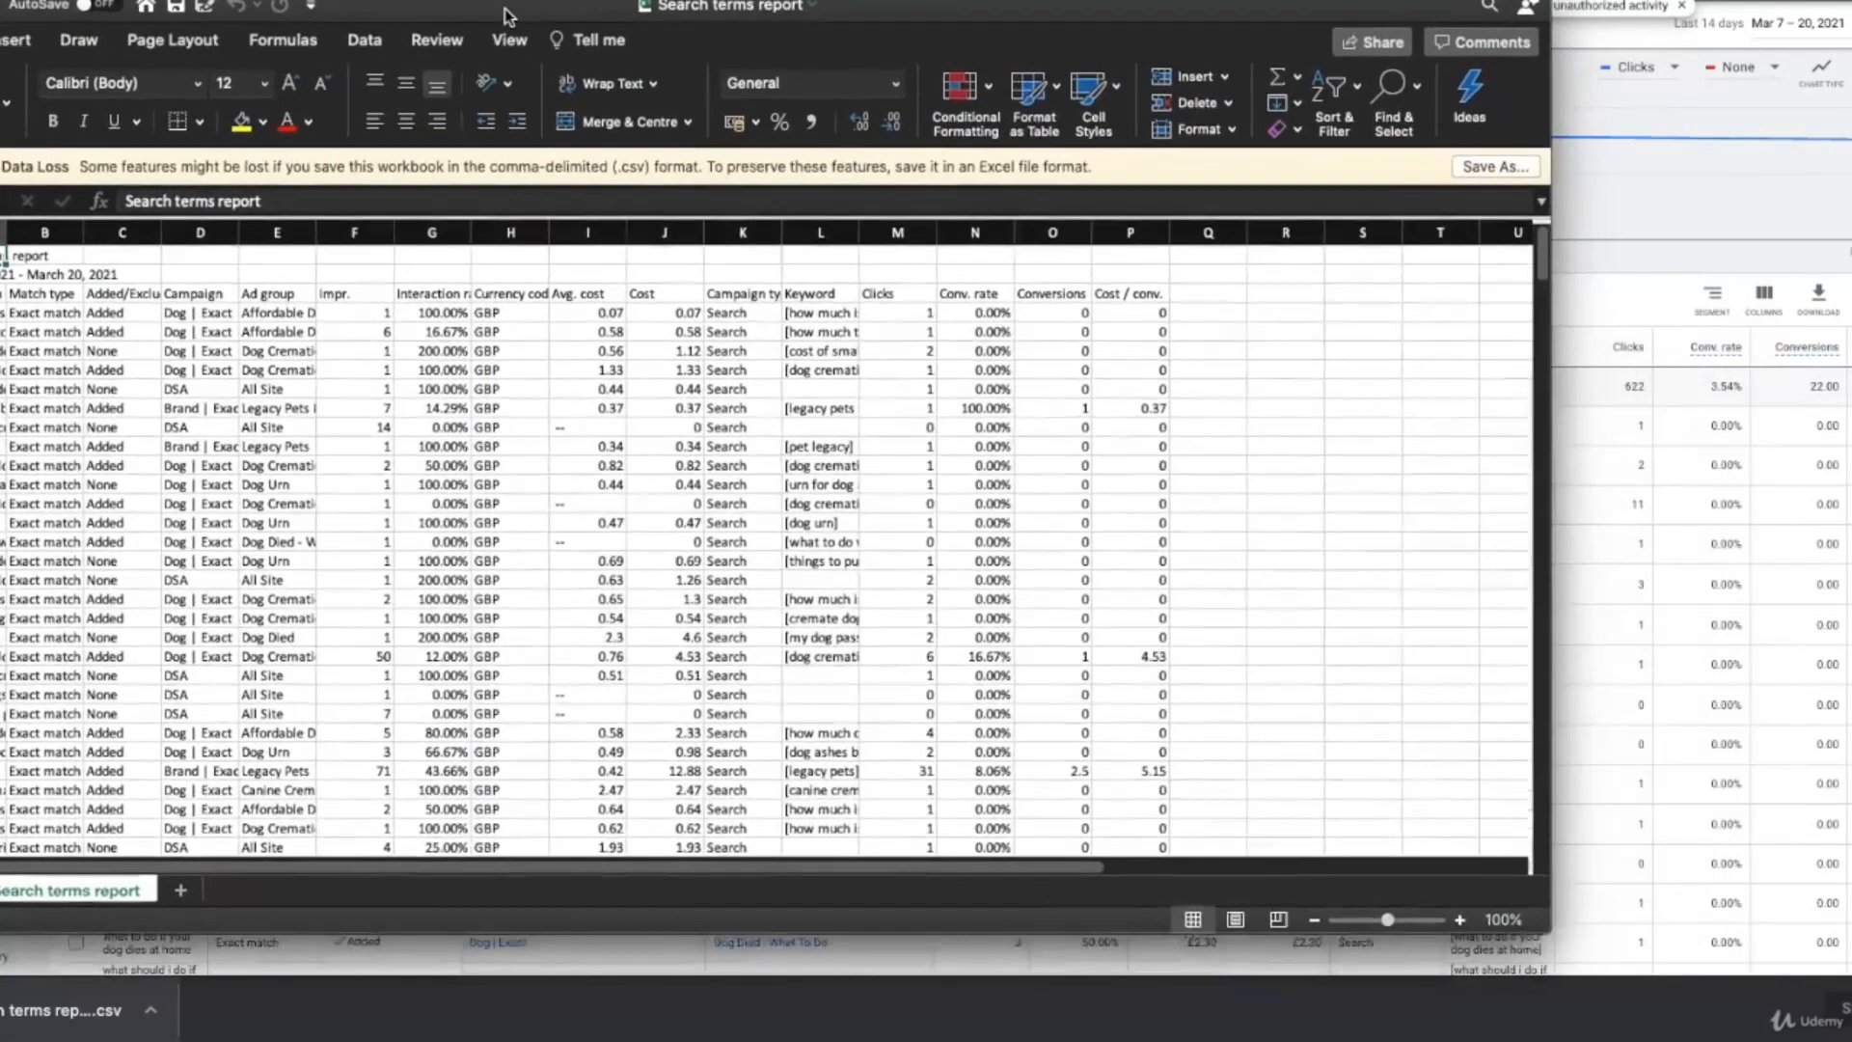
In the downloaded Search terms report in Excel, enlarge the window and delete the two title rows above the column headers.
{"action": "left_click_drag", "start_coordinate": [505, 9], "coordinate": [496, 25]}
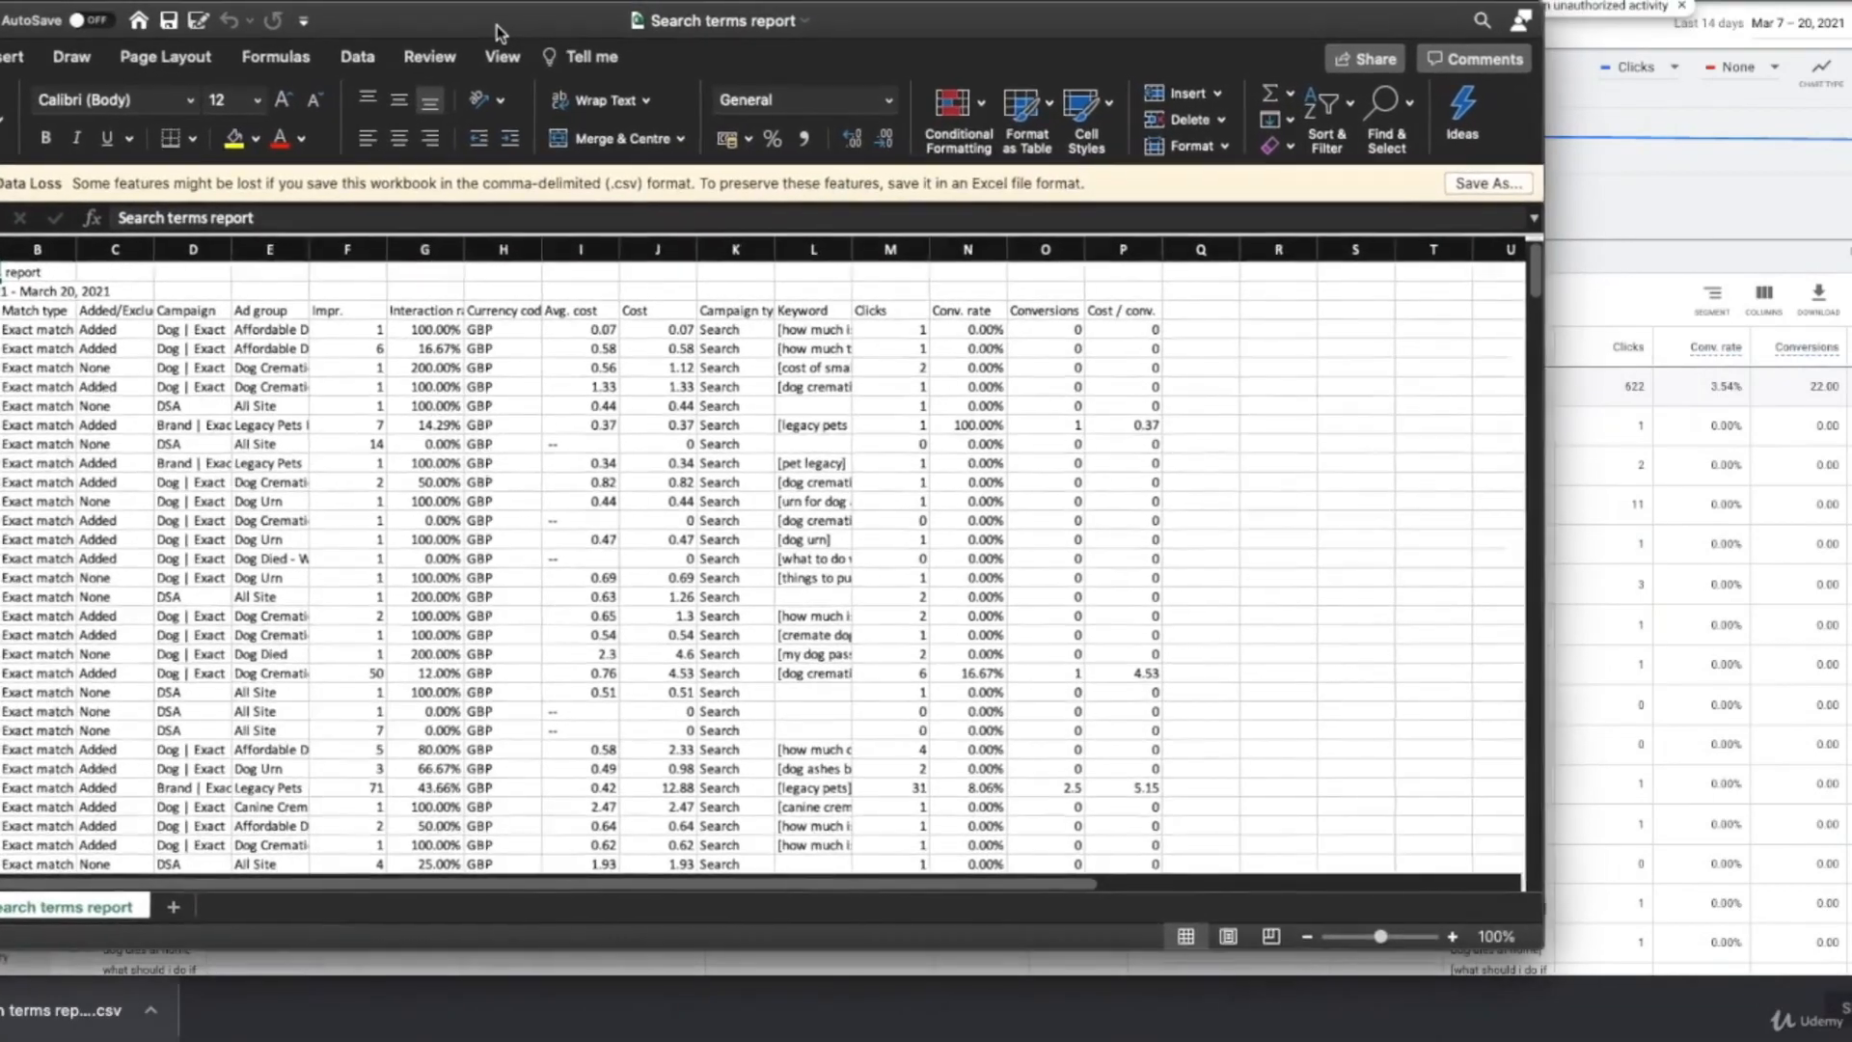
{"action": "left_click_drag", "start_coordinate": [1538, 946], "coordinate": [1851, 1032]}
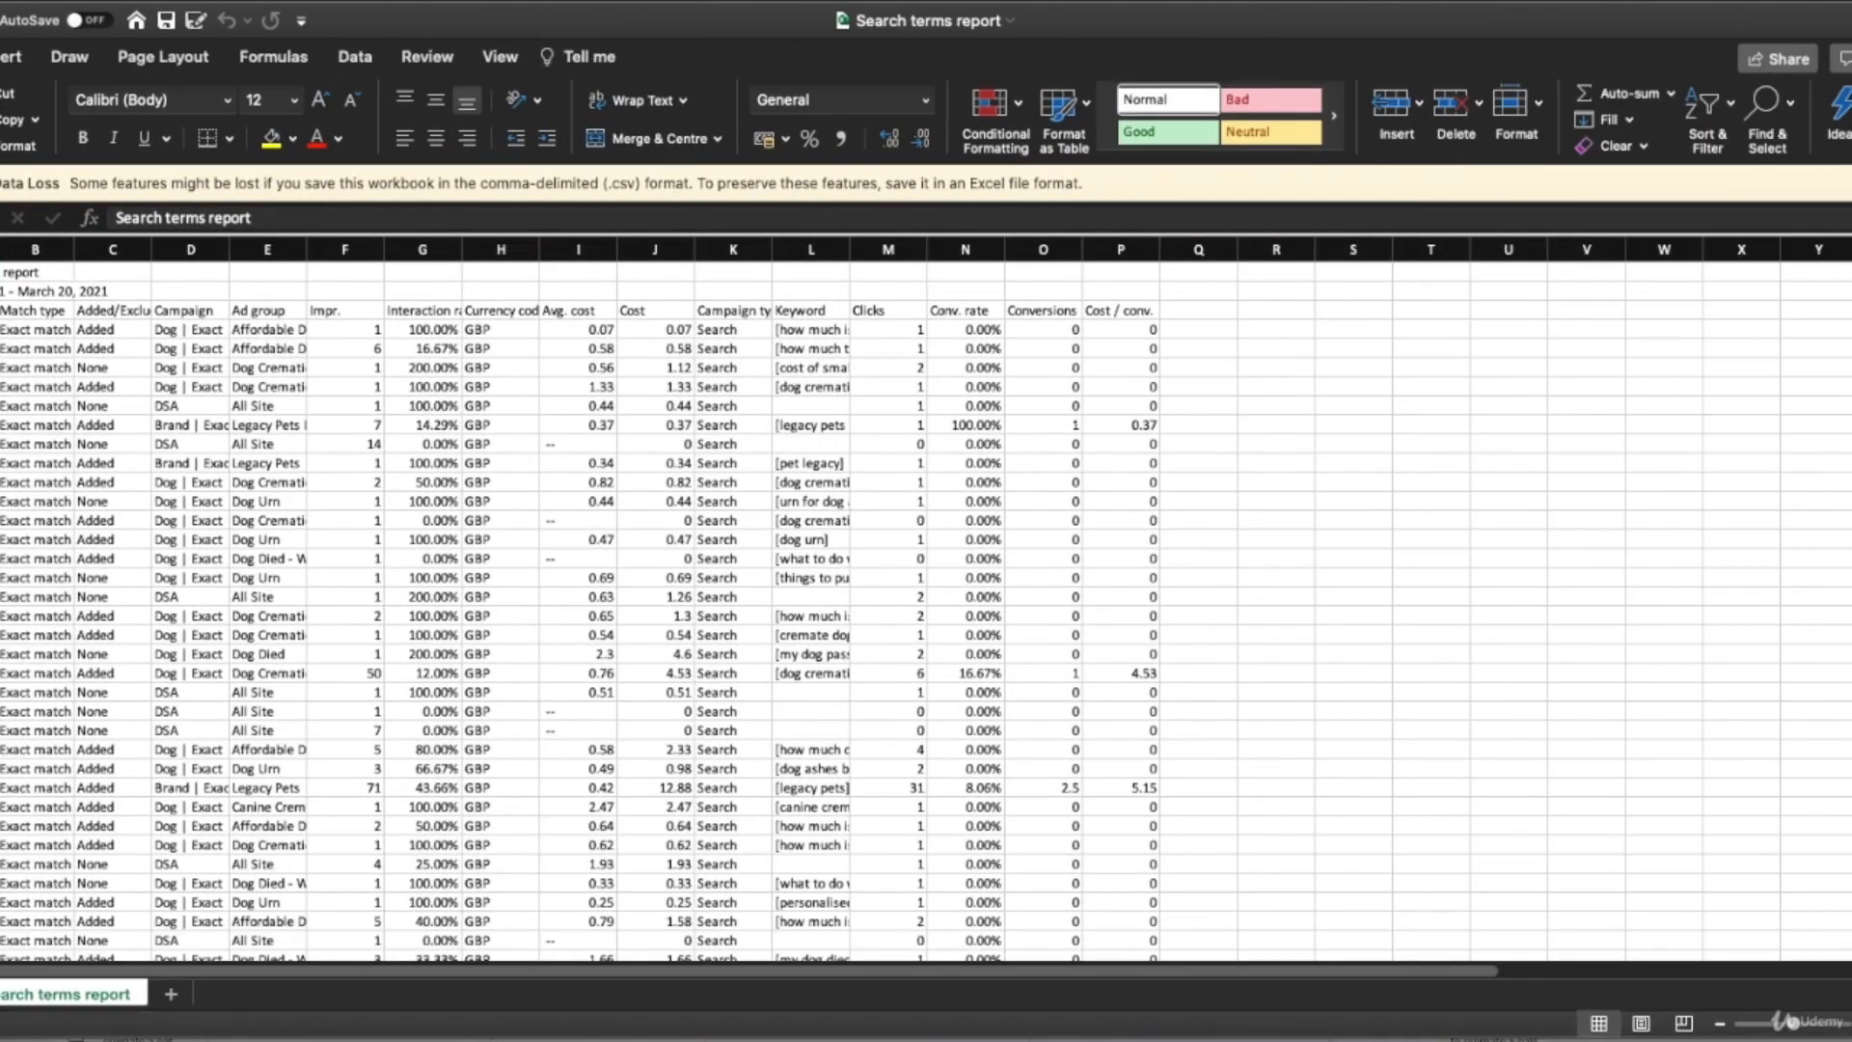
{"action": "left_click", "coordinate": [35, 349]}
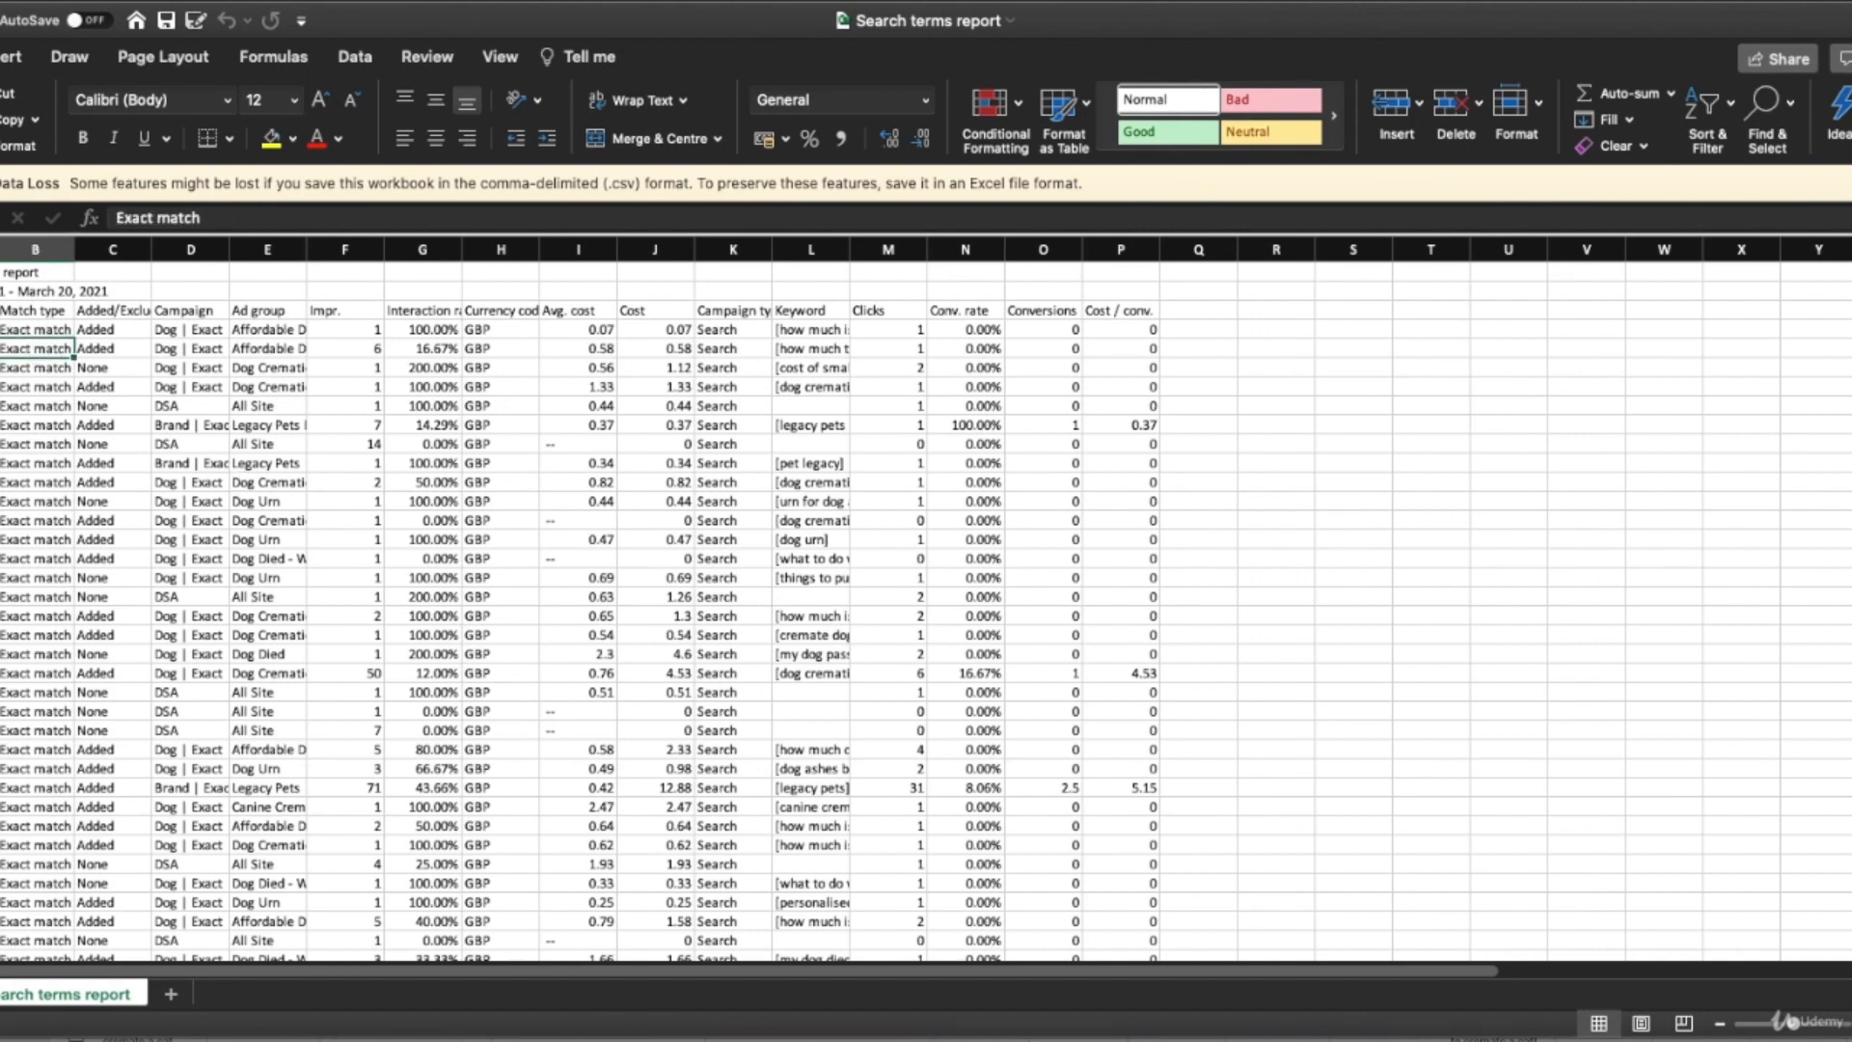
{"action": "left_click_drag", "start_coordinate": [0, 272], "coordinate": [0, 292]}
{"action": "right_click", "coordinate": [0, 274]}
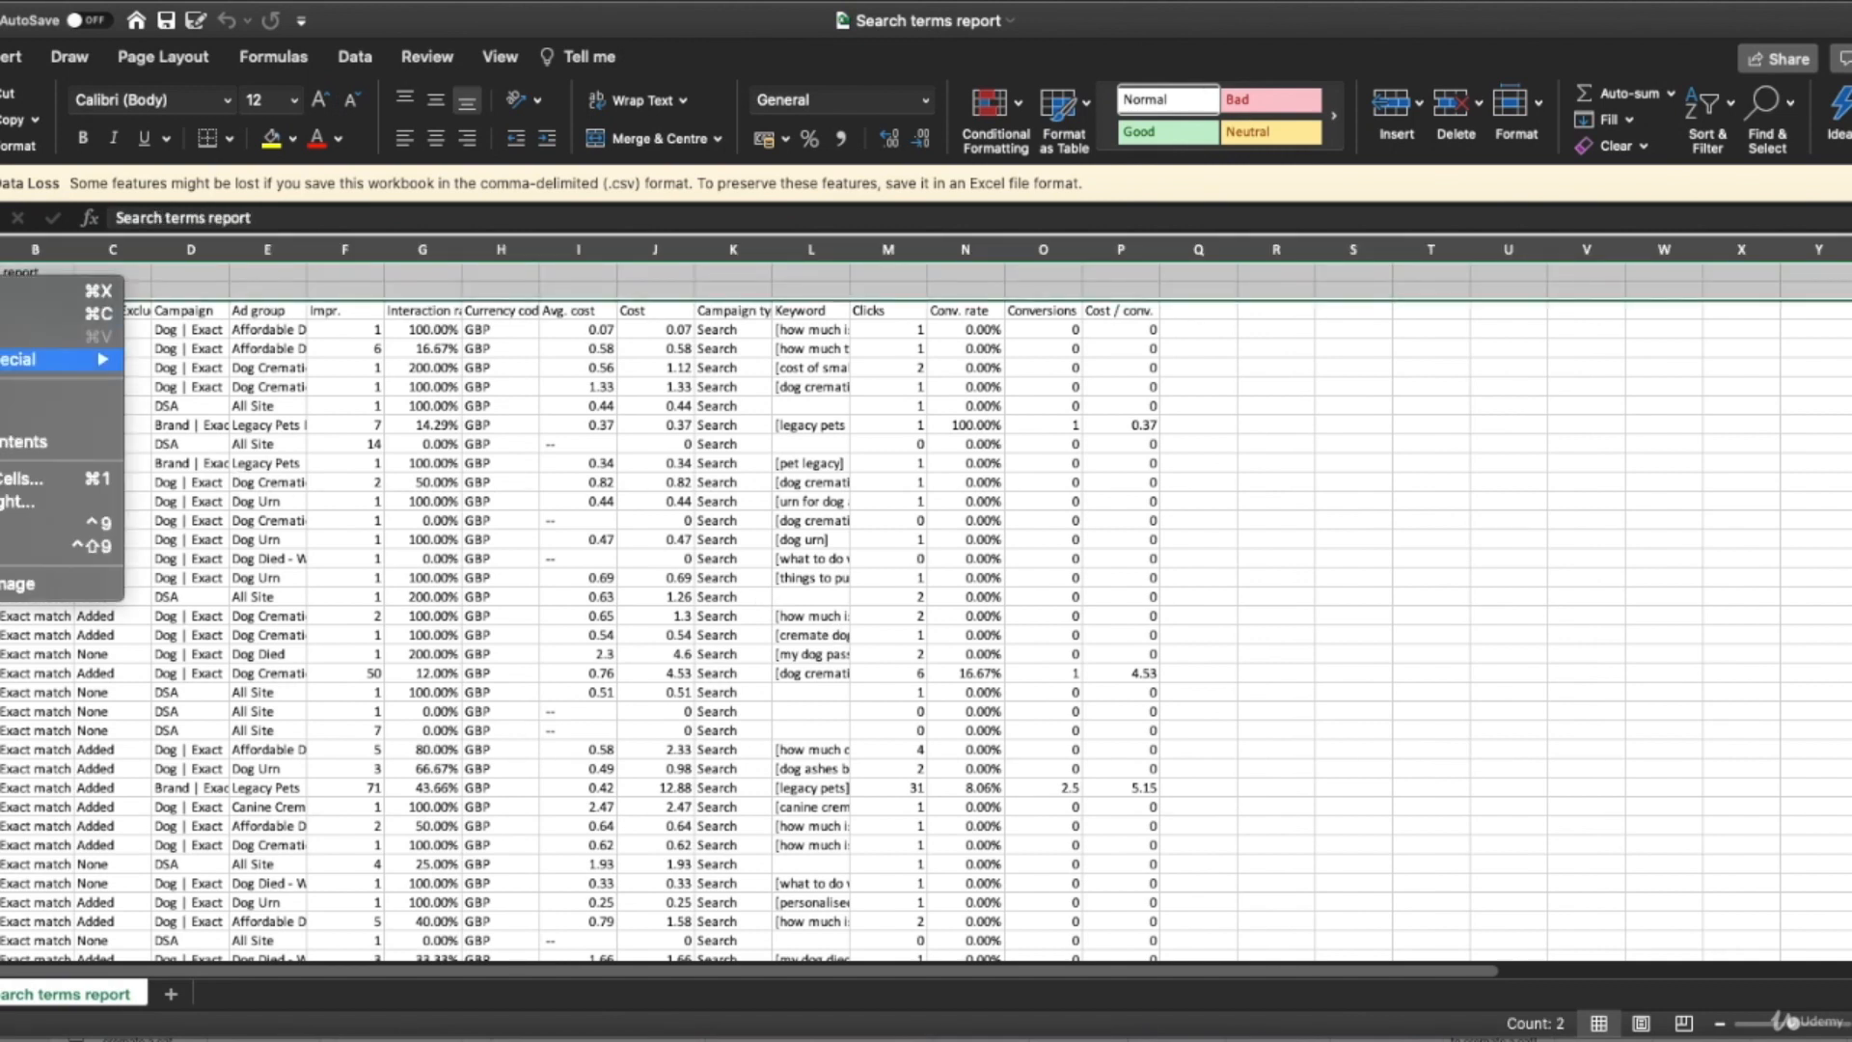
{"action": "left_click", "coordinate": [4, 420]}
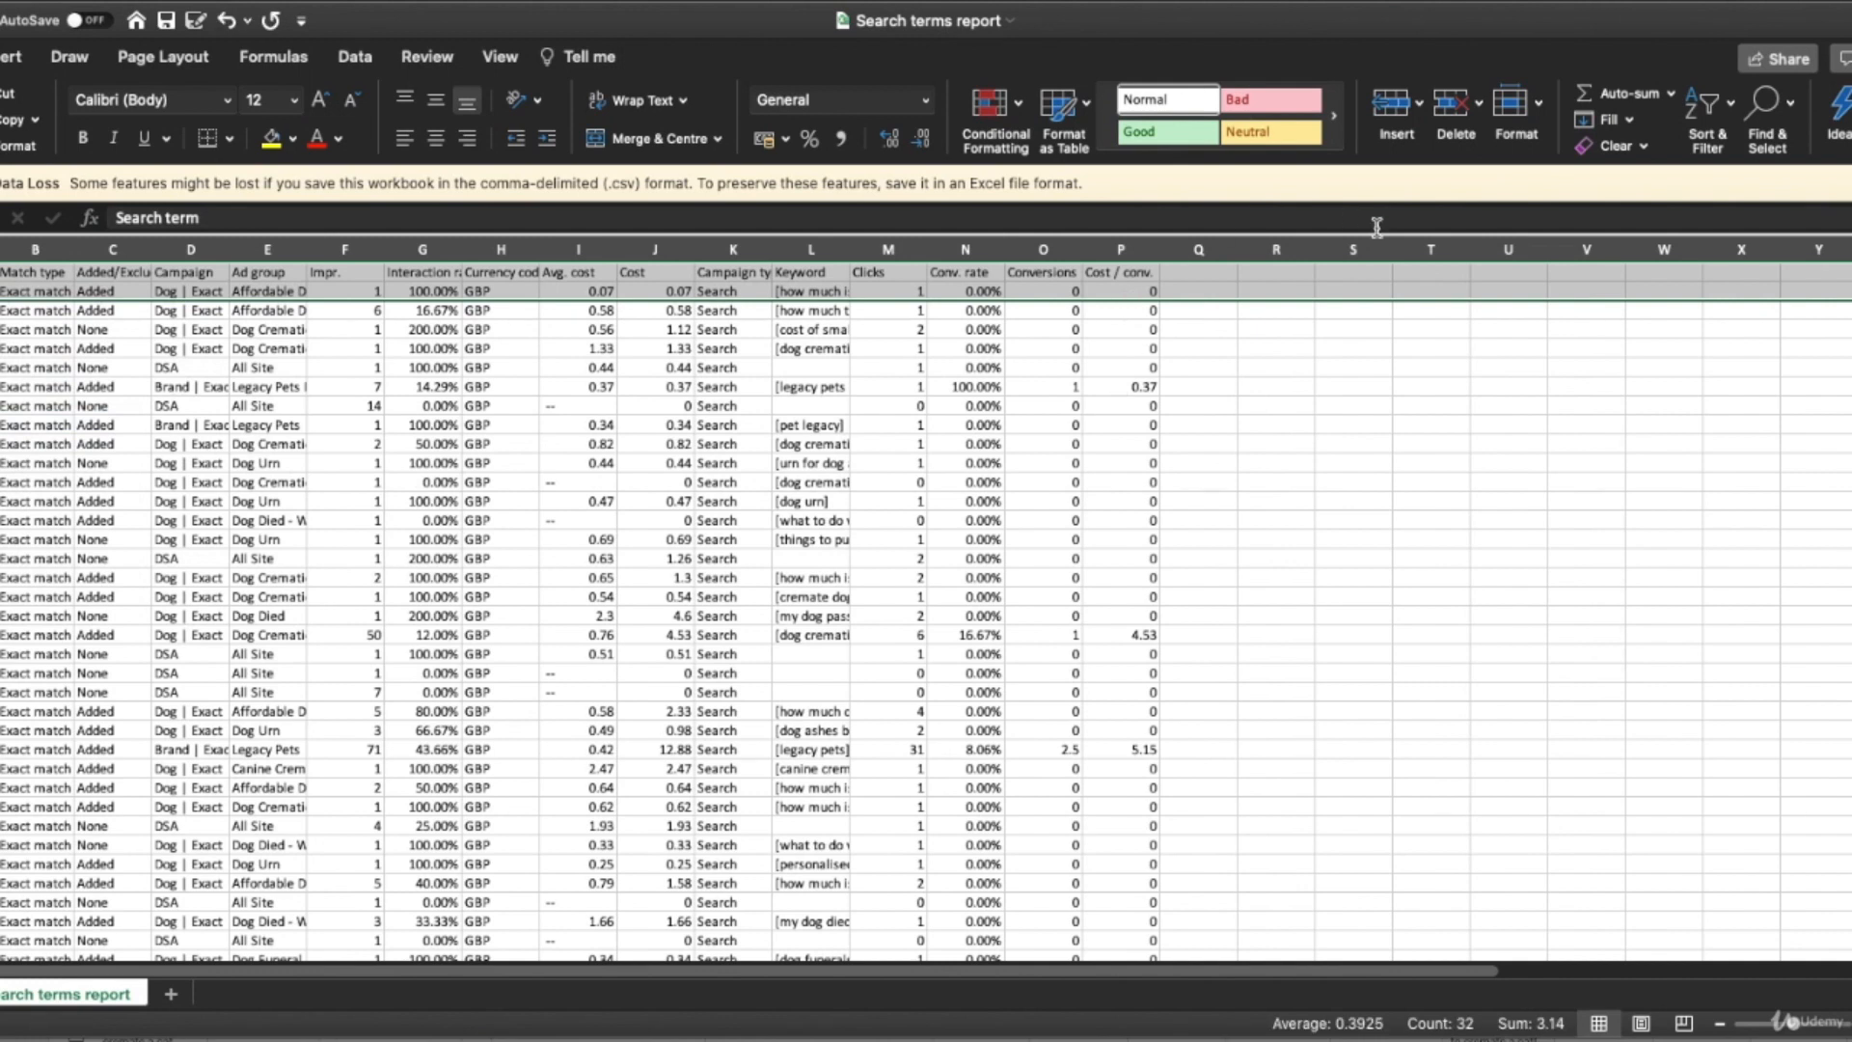
Turn on filtering for the report's header row.
{"action": "left_click", "coordinate": [1707, 108]}
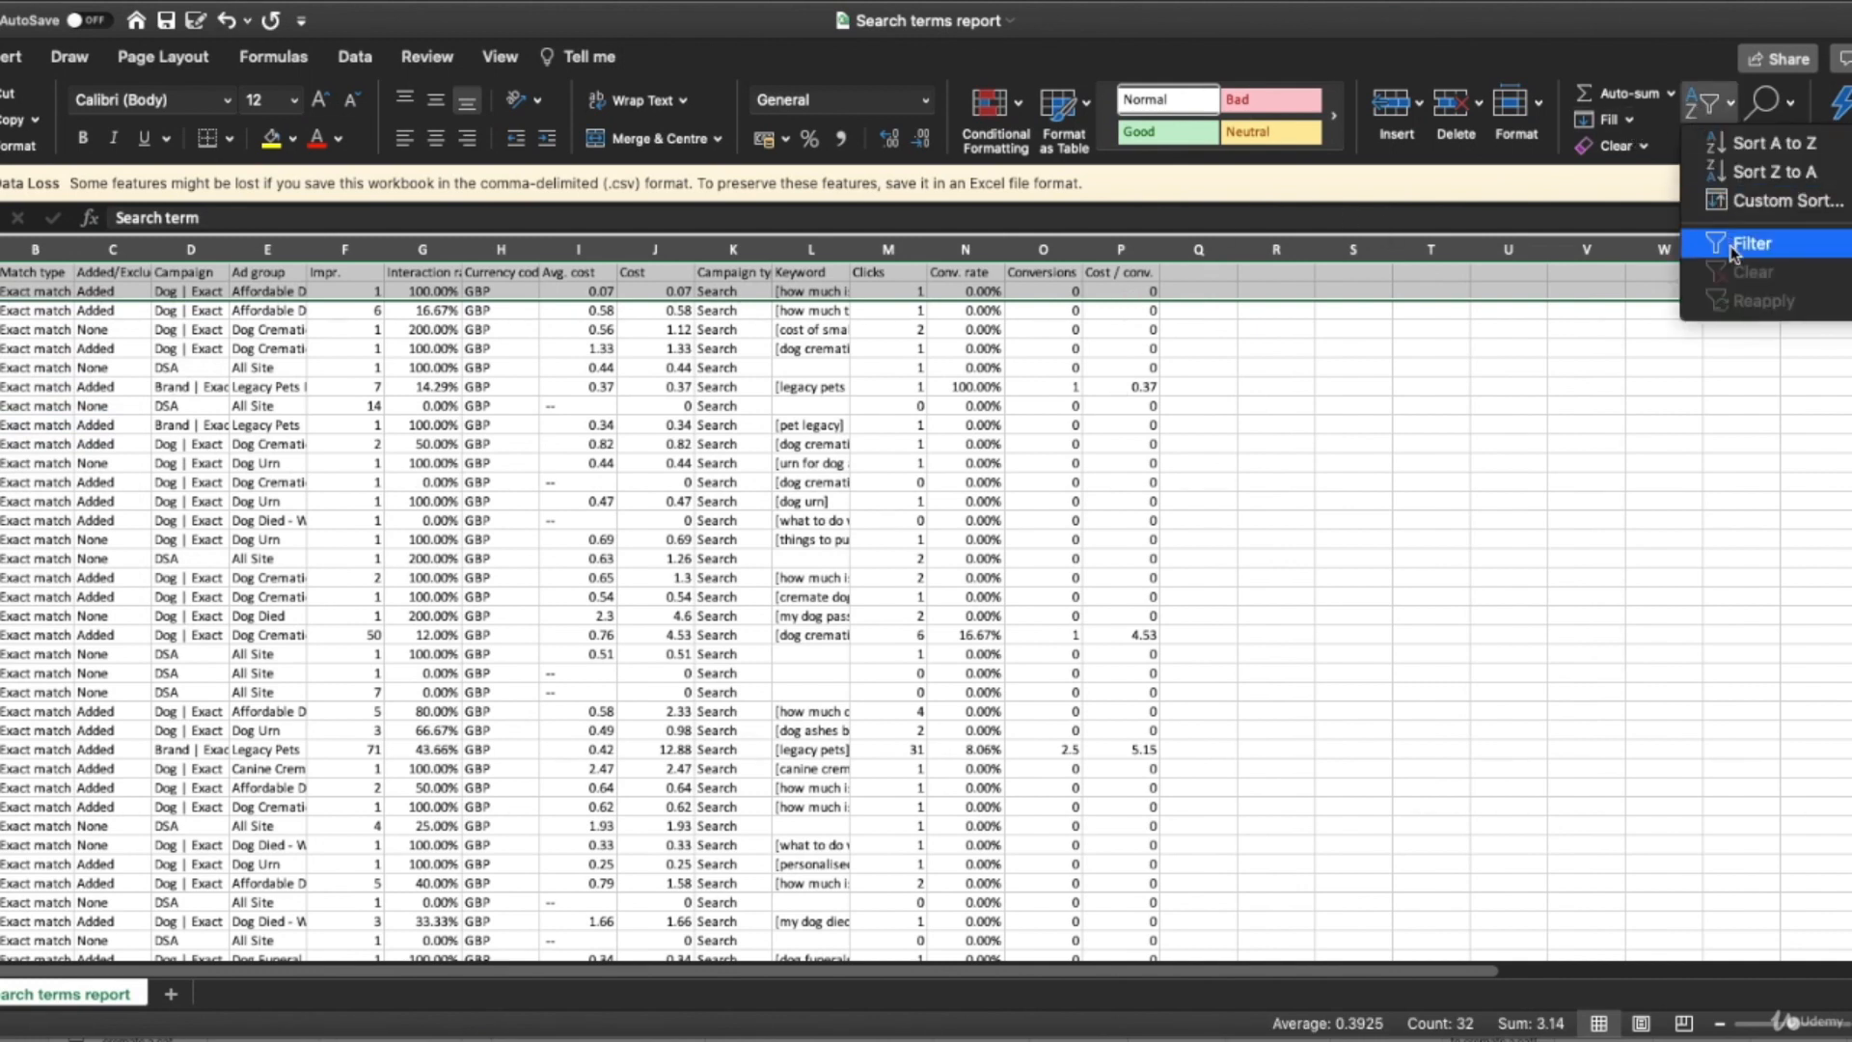
{"action": "left_click", "coordinate": [1695, 243]}
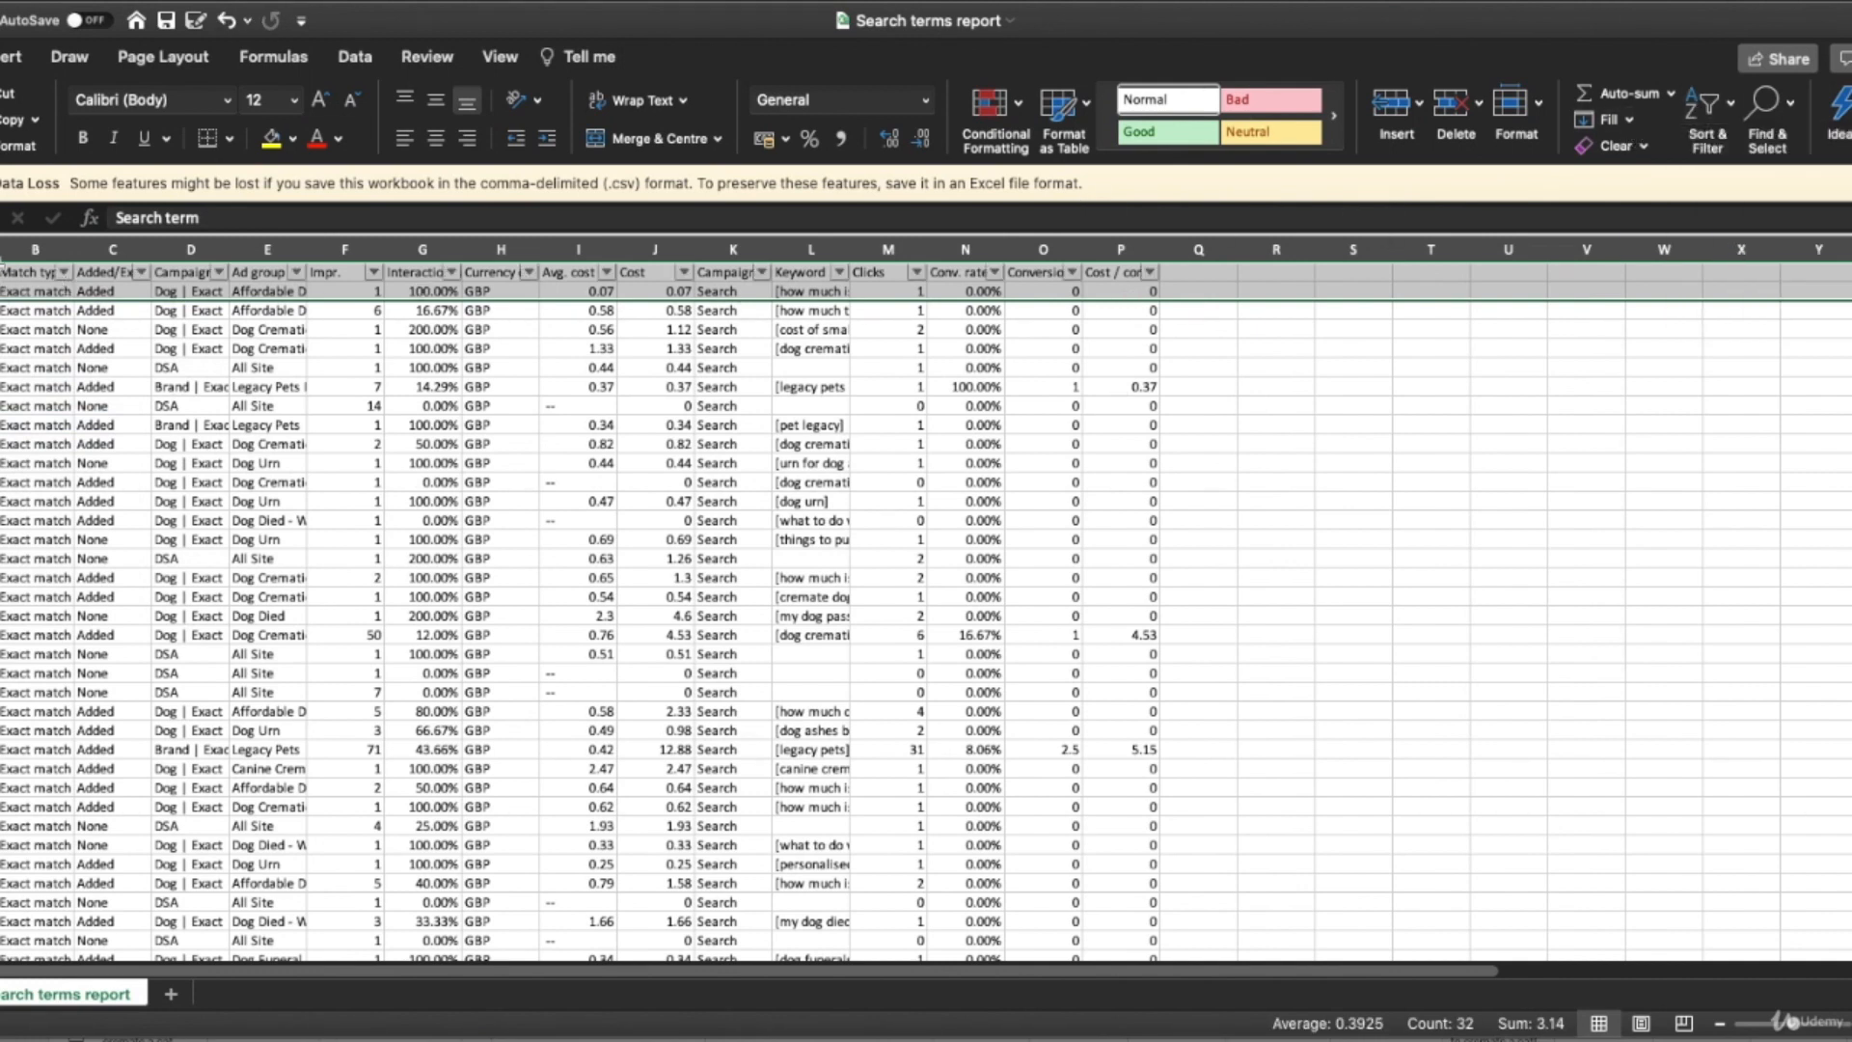
{"action": "scroll", "coordinate": [3, 255], "scroll_direction": "left", "scroll_amount": 2}
{"action": "left_click", "coordinate": [187, 369]}
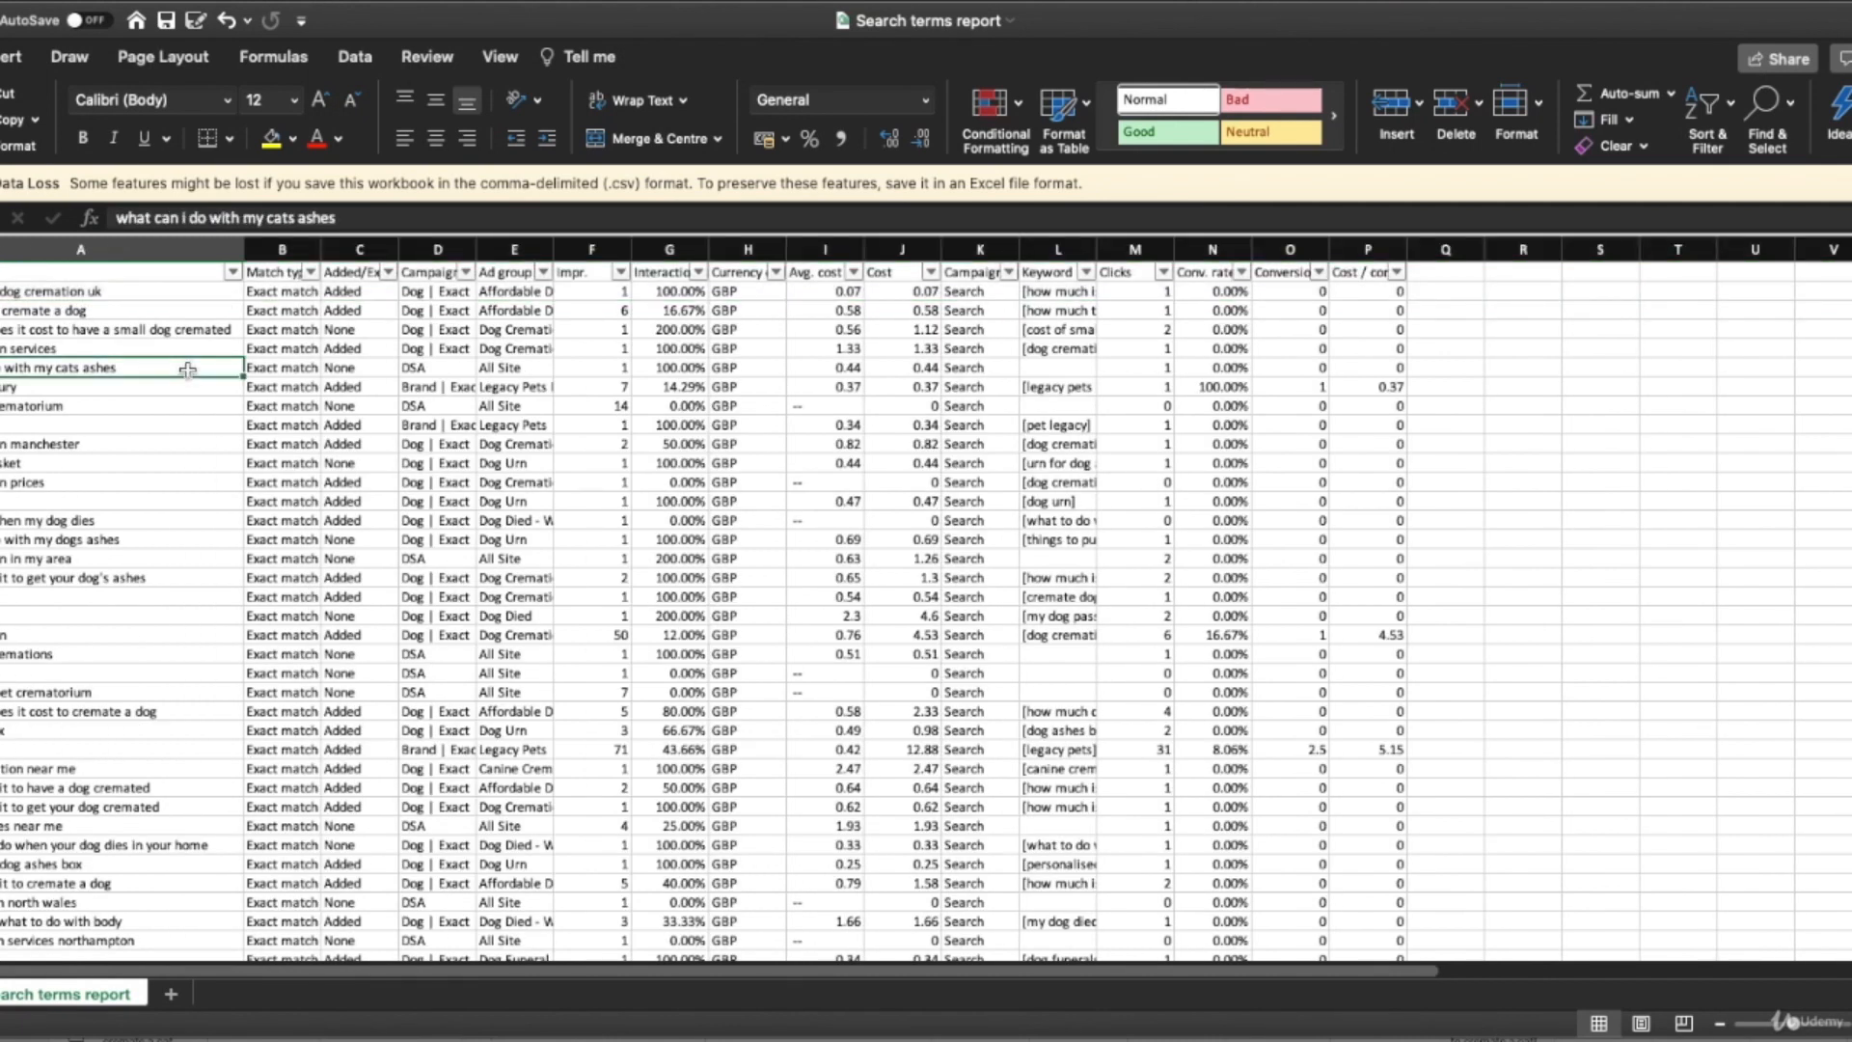
{"action": "left_click", "coordinate": [102, 275]}
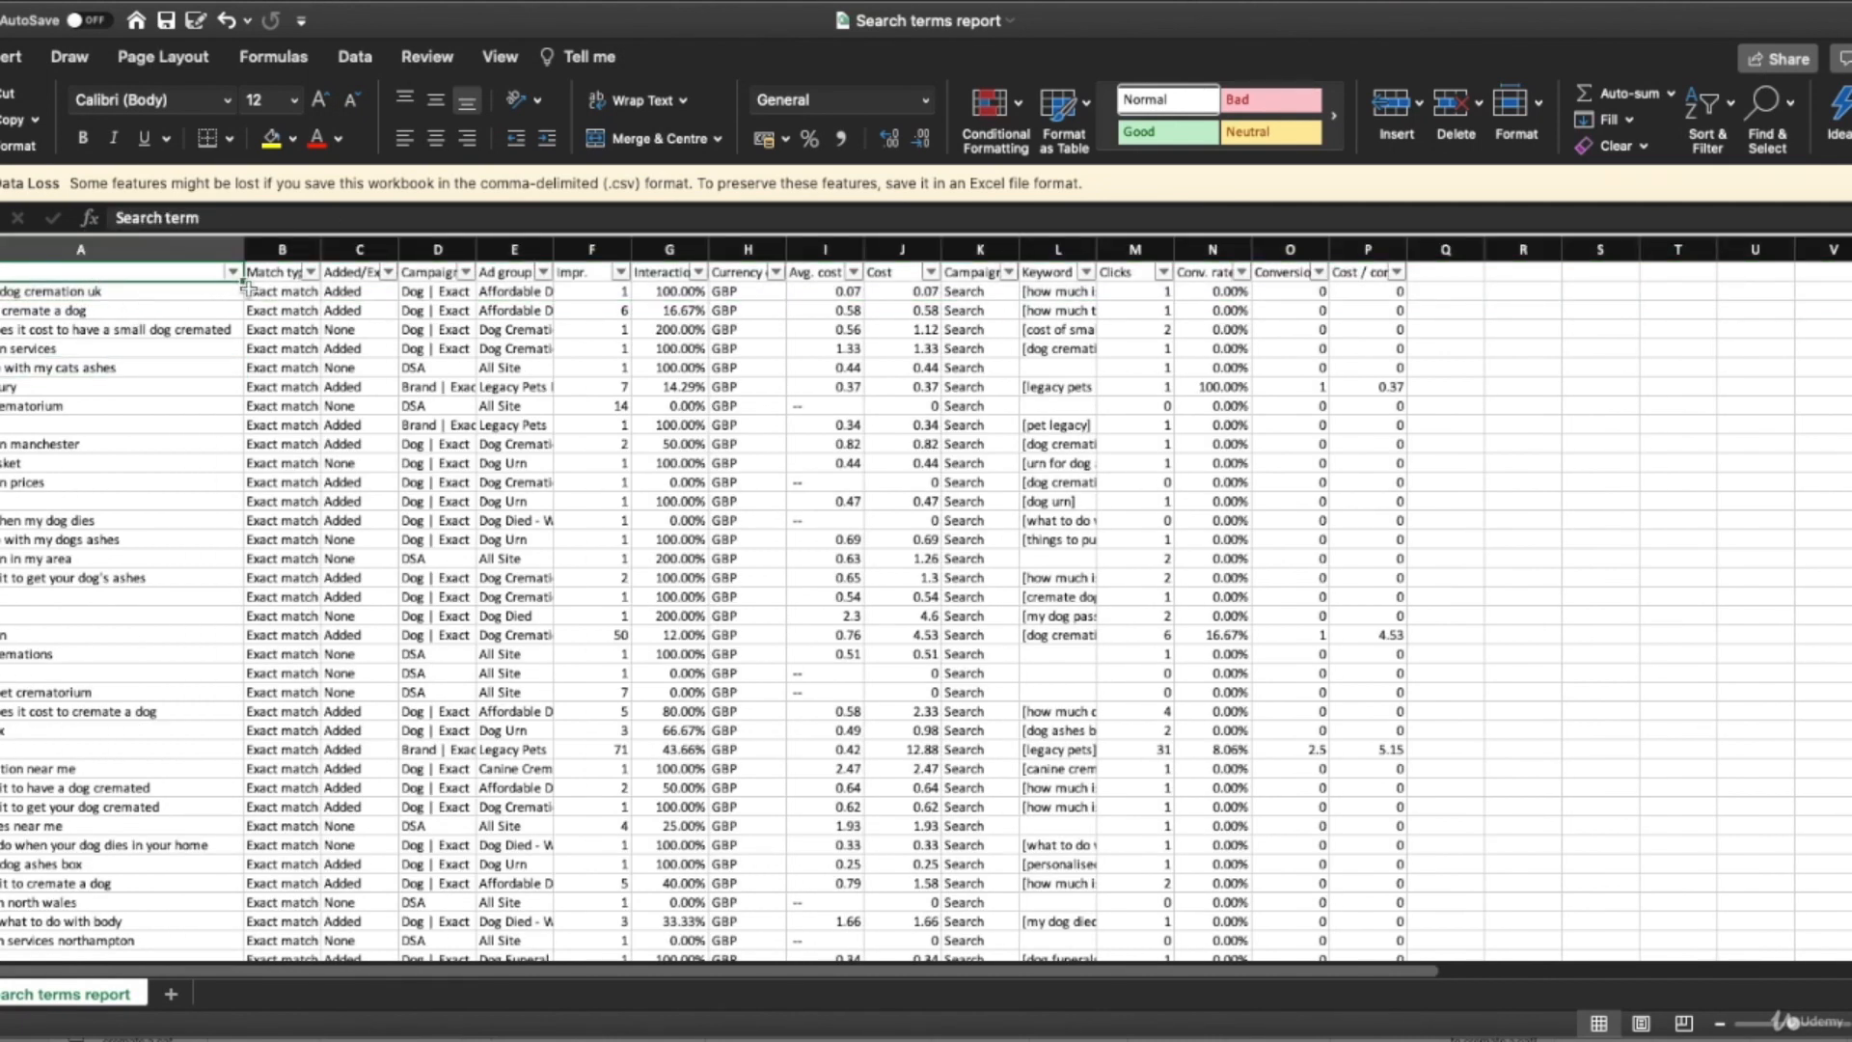
{"action": "left_click", "coordinate": [289, 277]}
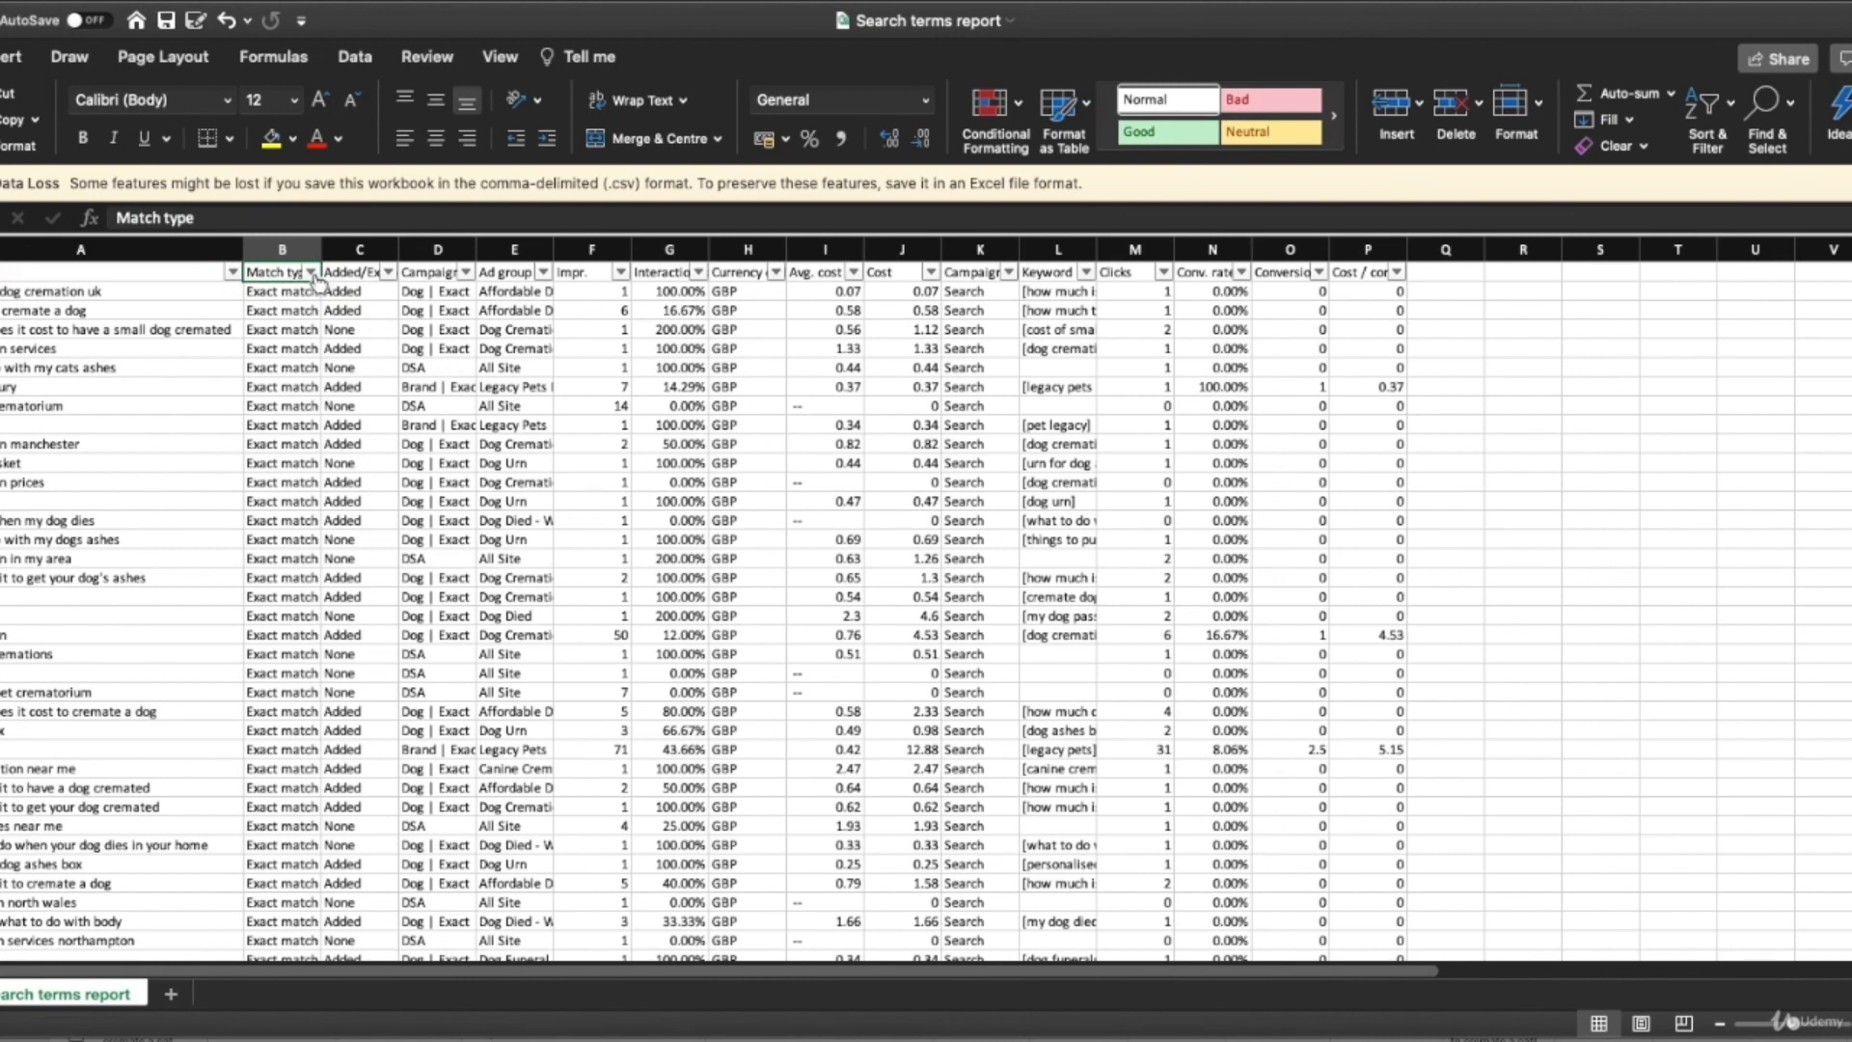
{"action": "left_click", "coordinate": [310, 273]}
{"action": "left_click", "coordinate": [315, 276]}
Move the Keyword column in front of the Match type column and widen it to show the full keywords.
{"action": "left_click", "coordinate": [1066, 251]}
{"action": "key", "text": "super+x"}
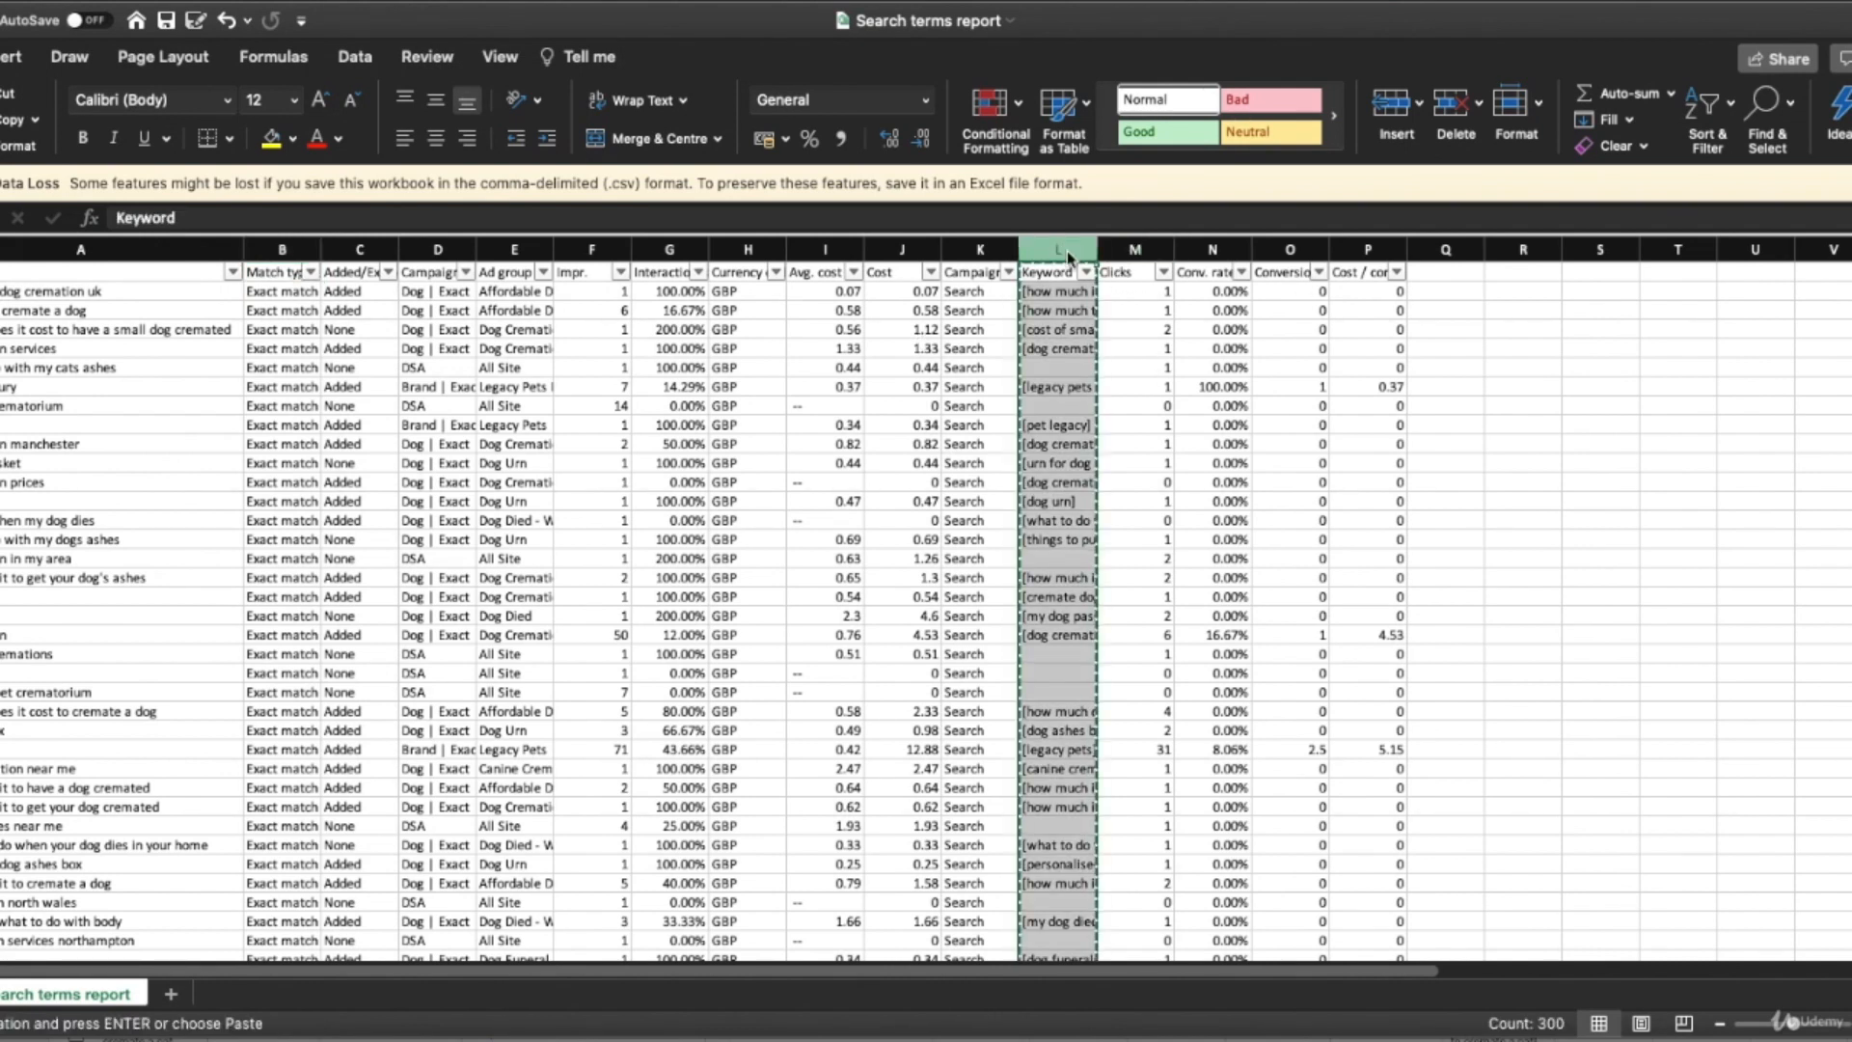
{"action": "left_click", "coordinate": [282, 247]}
{"action": "right_click", "coordinate": [281, 246]}
{"action": "left_click", "coordinate": [357, 363]}
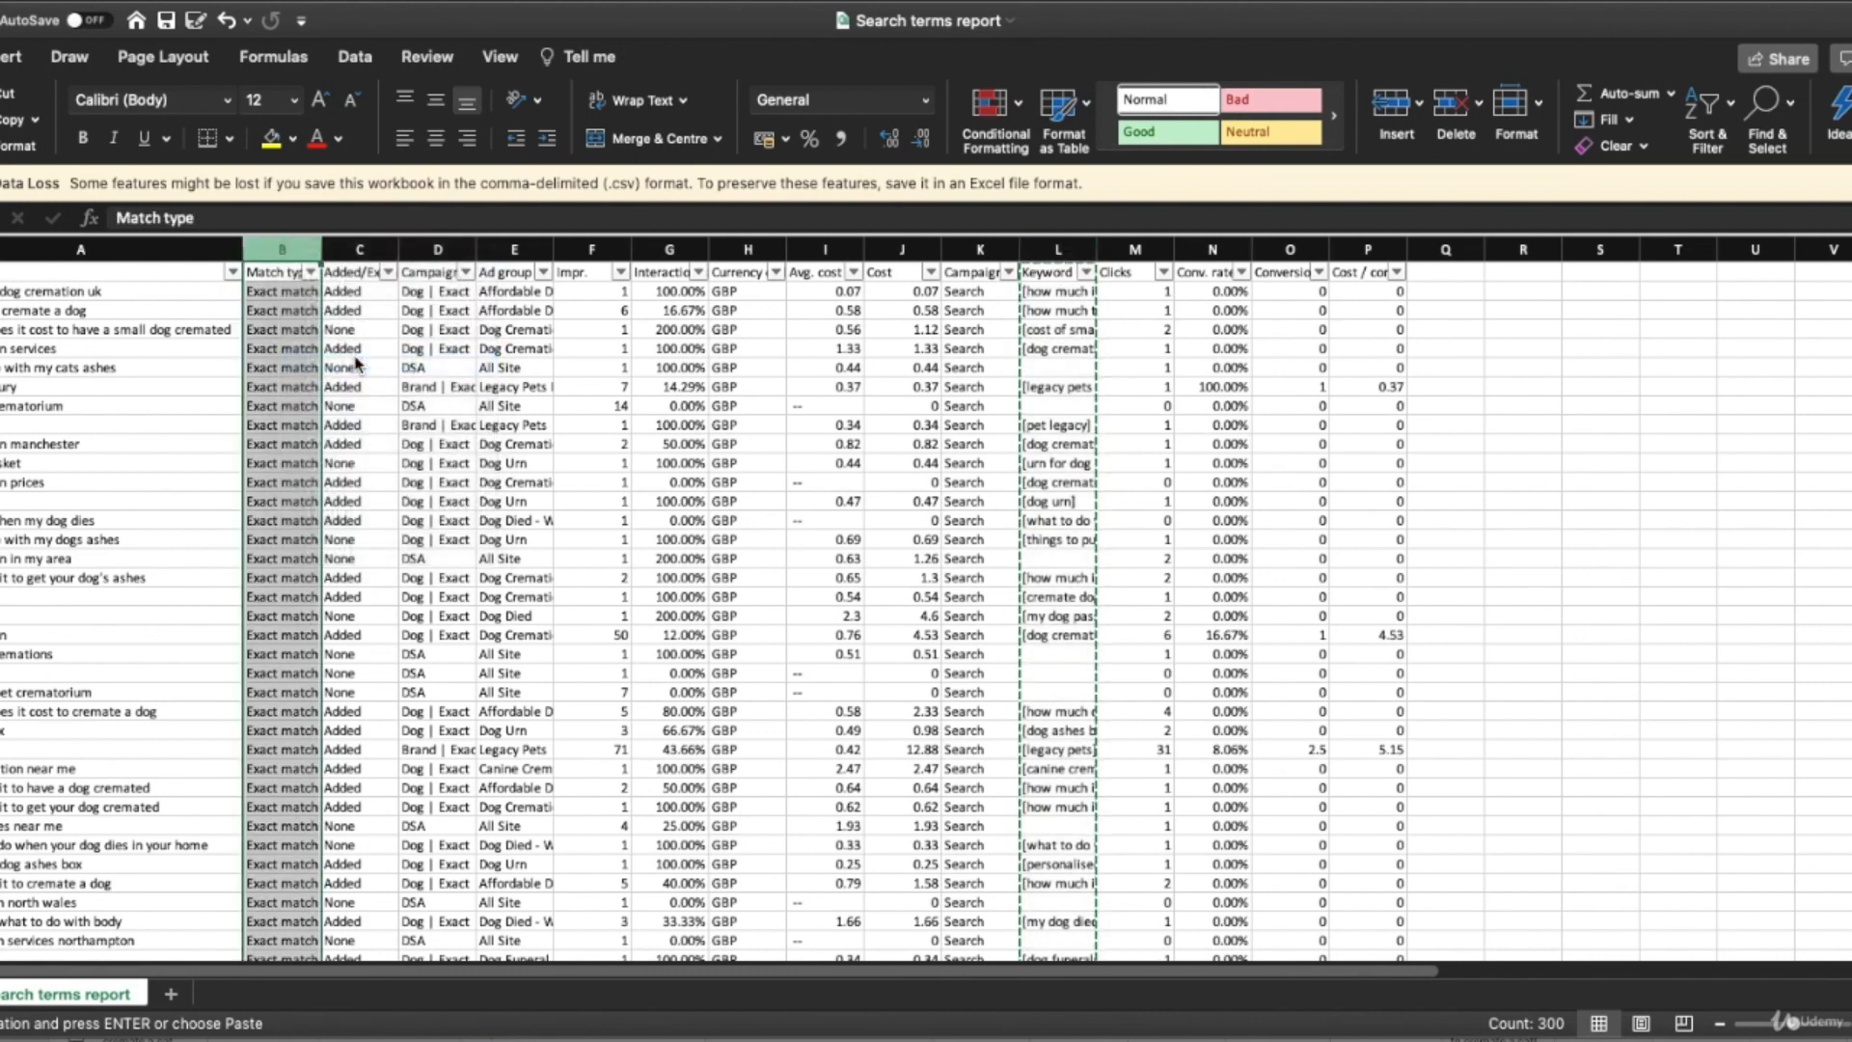
{"action": "left_click_drag", "start_coordinate": [321, 249], "coordinate": [537, 340]}
{"action": "left_click", "coordinate": [609, 346]}
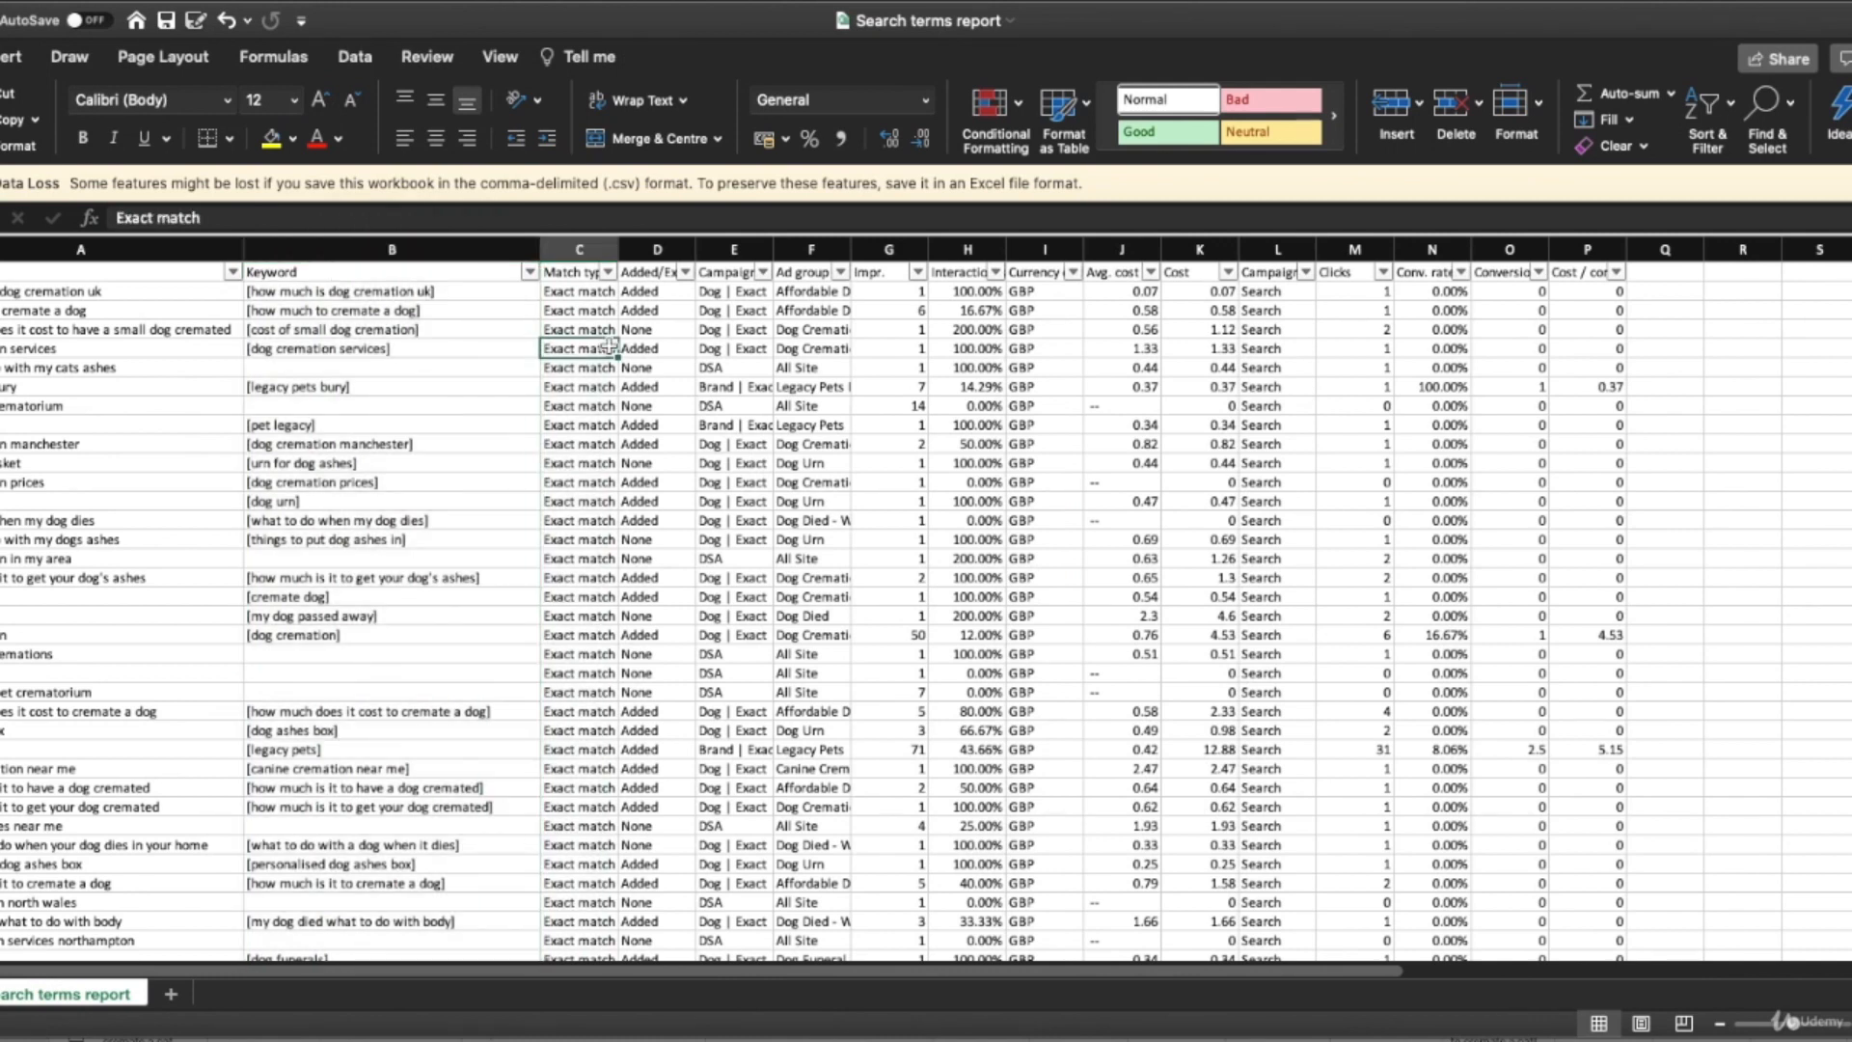
Widen the Added/Excluded column to about 26 and filter it to hide the rows marked None.
{"action": "left_click", "coordinate": [577, 273]}
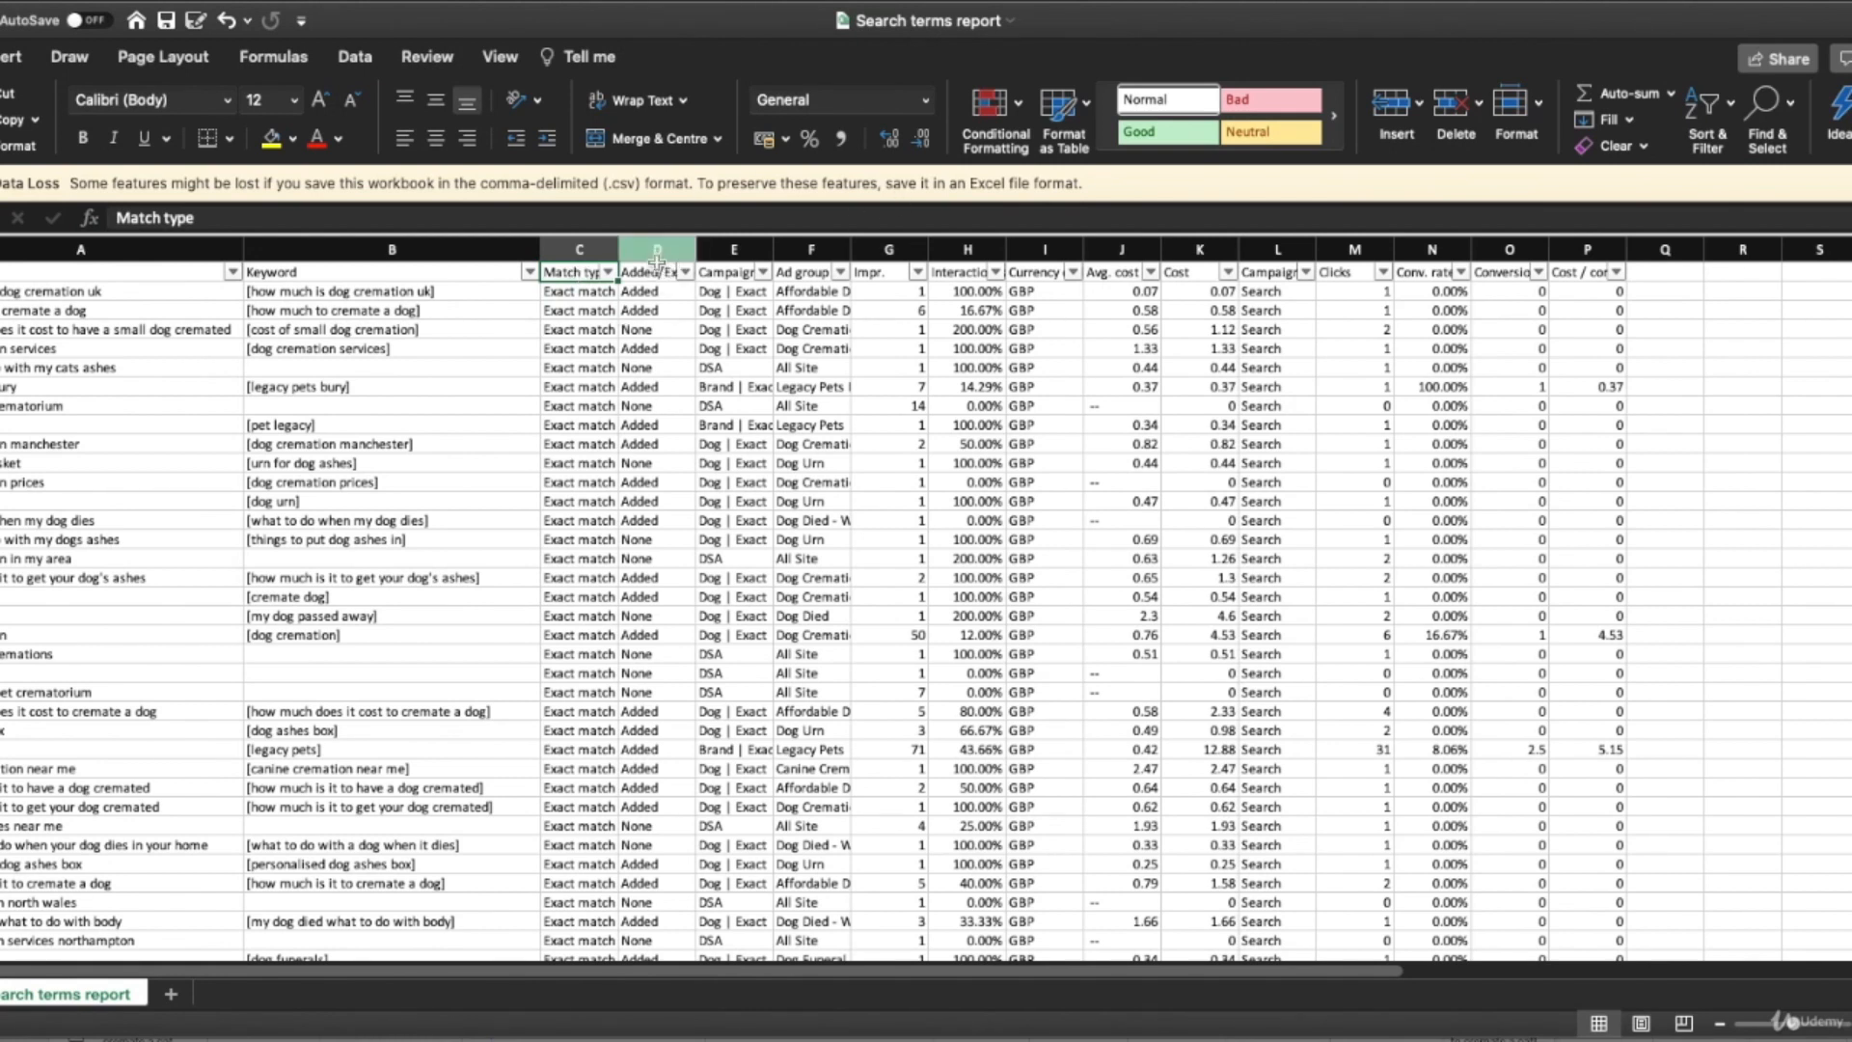
{"action": "left_click_drag", "start_coordinate": [695, 249], "coordinate": [808, 249]}
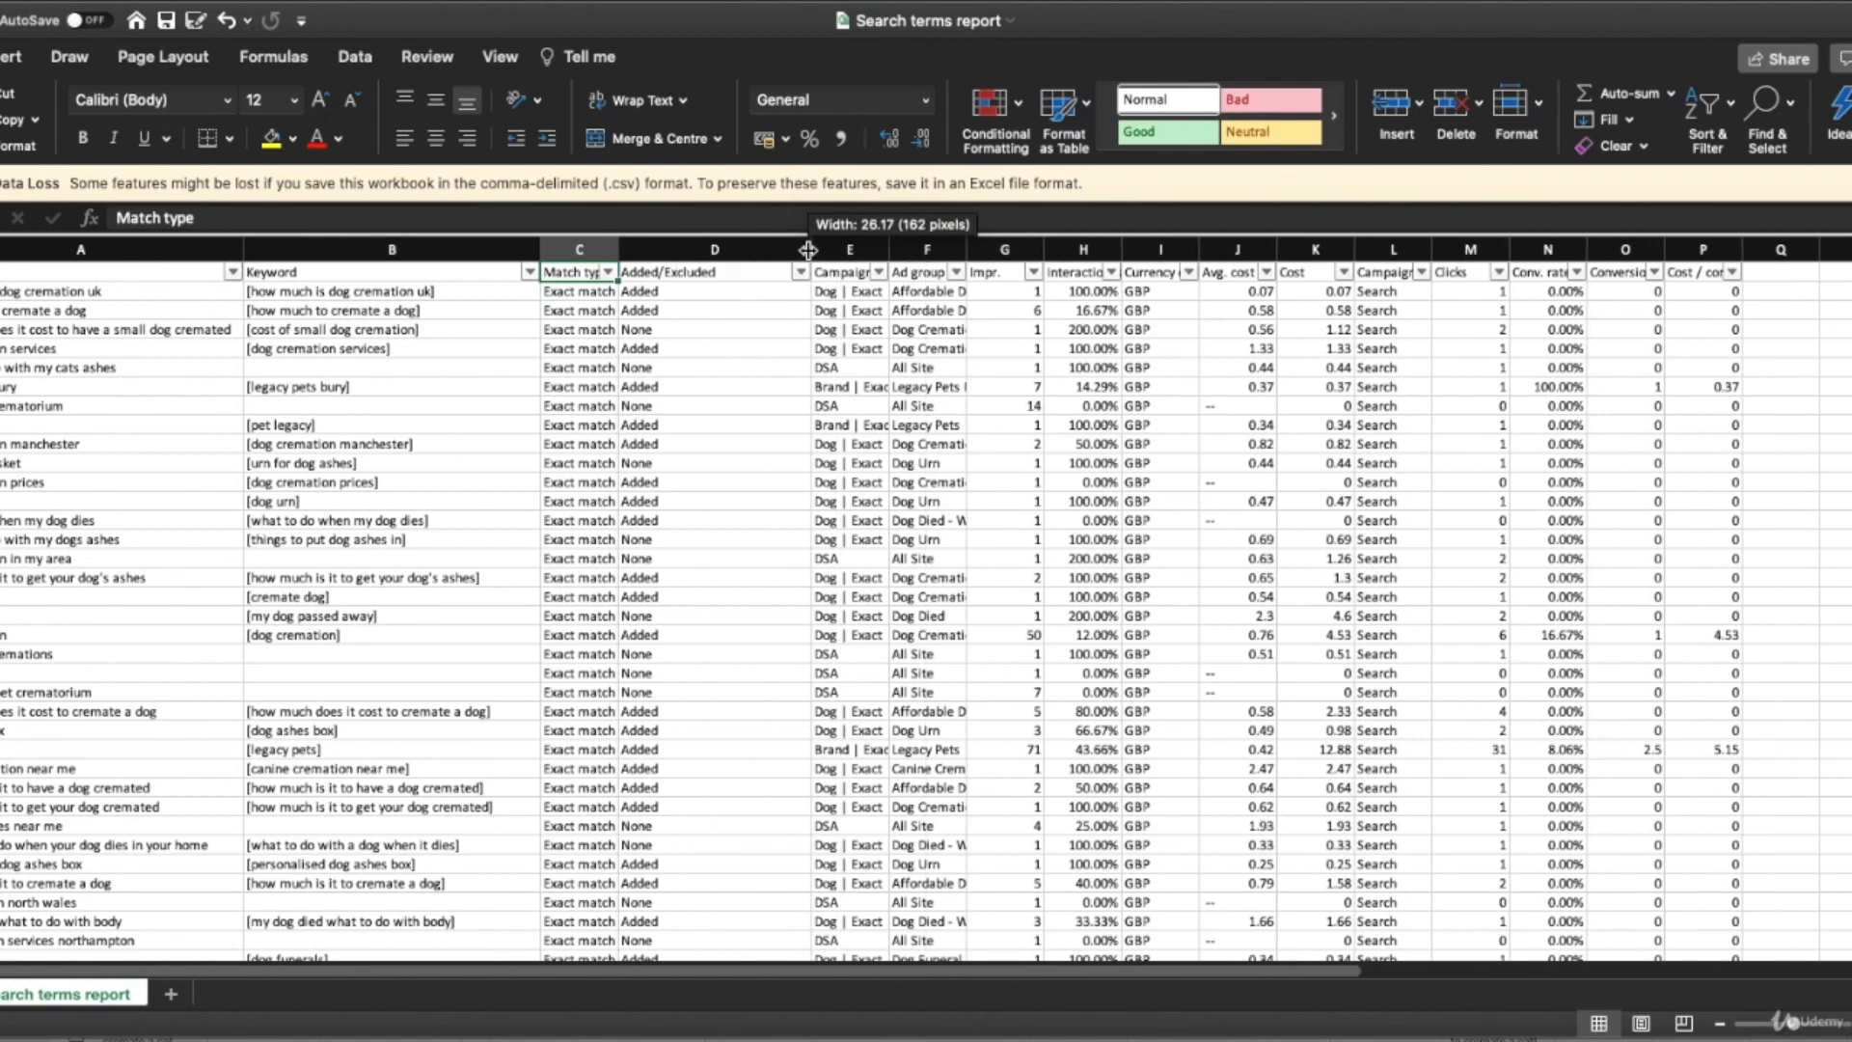
{"action": "left_click", "coordinate": [800, 272]}
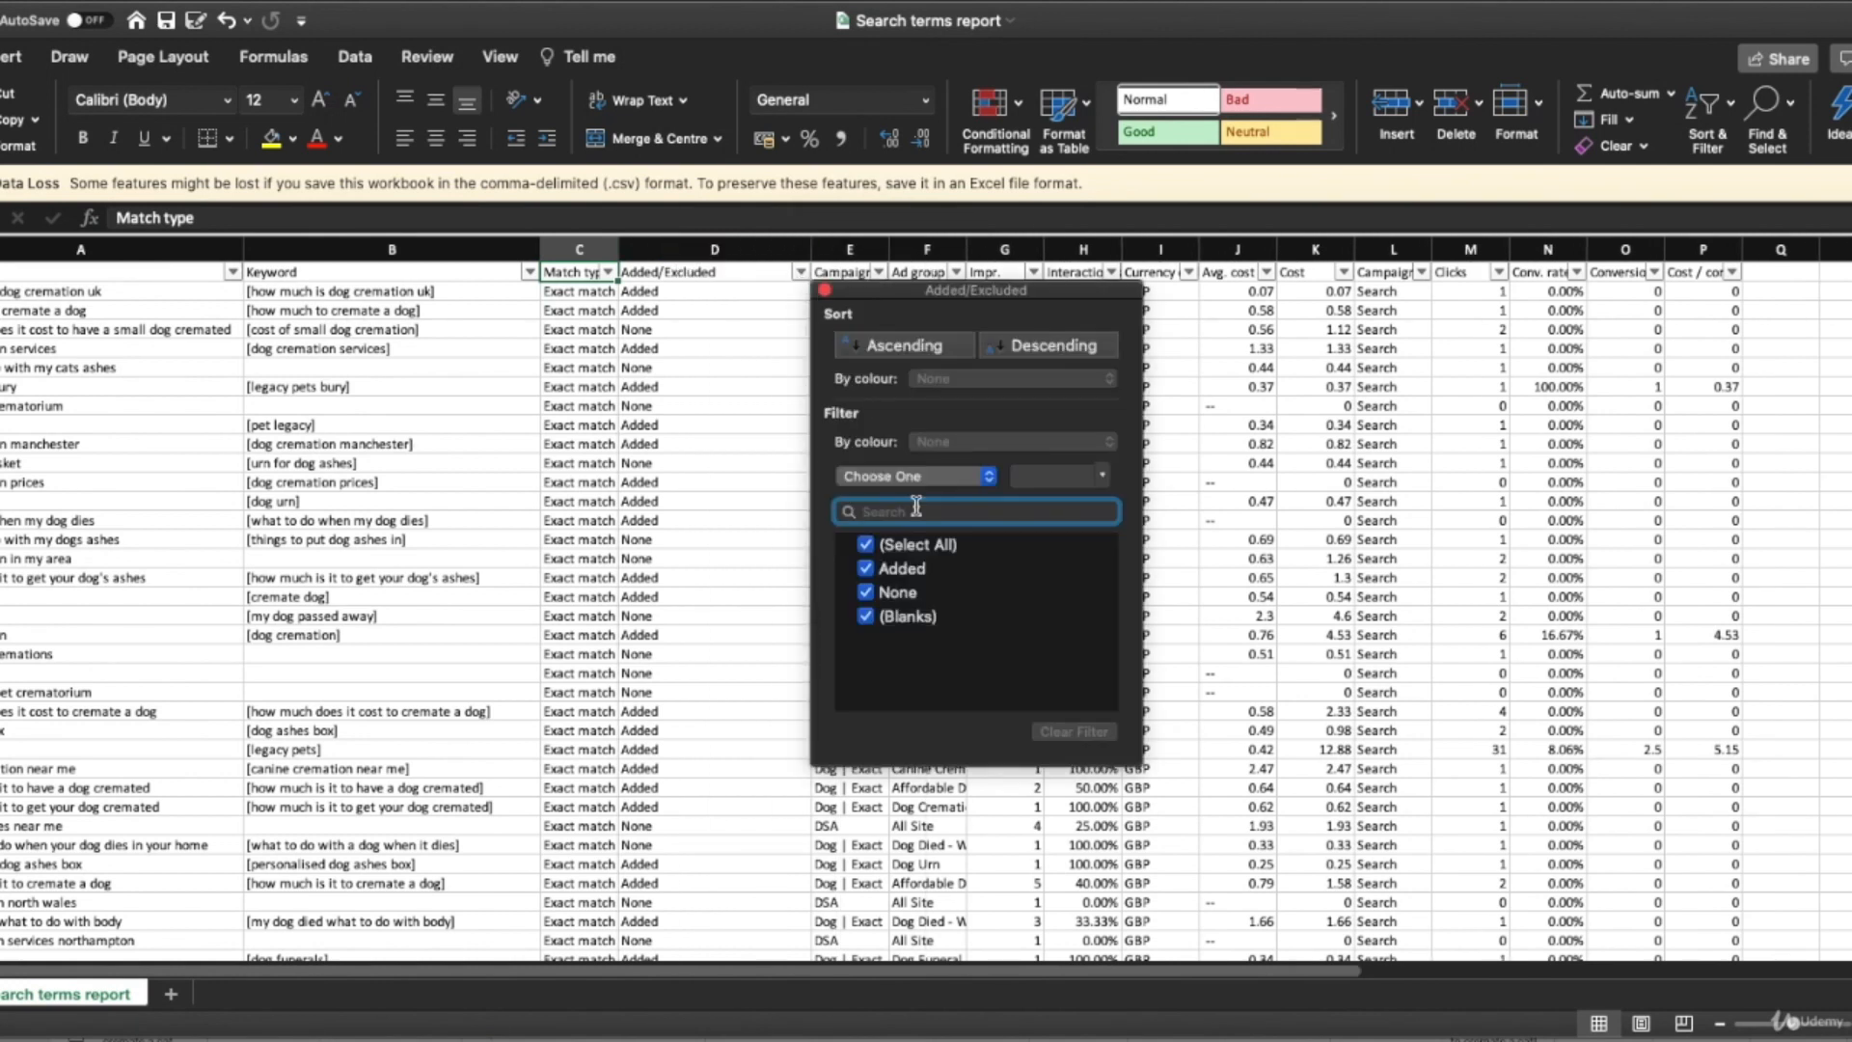
{"action": "left_click", "coordinate": [867, 593]}
{"action": "left_click", "coordinate": [686, 411]}
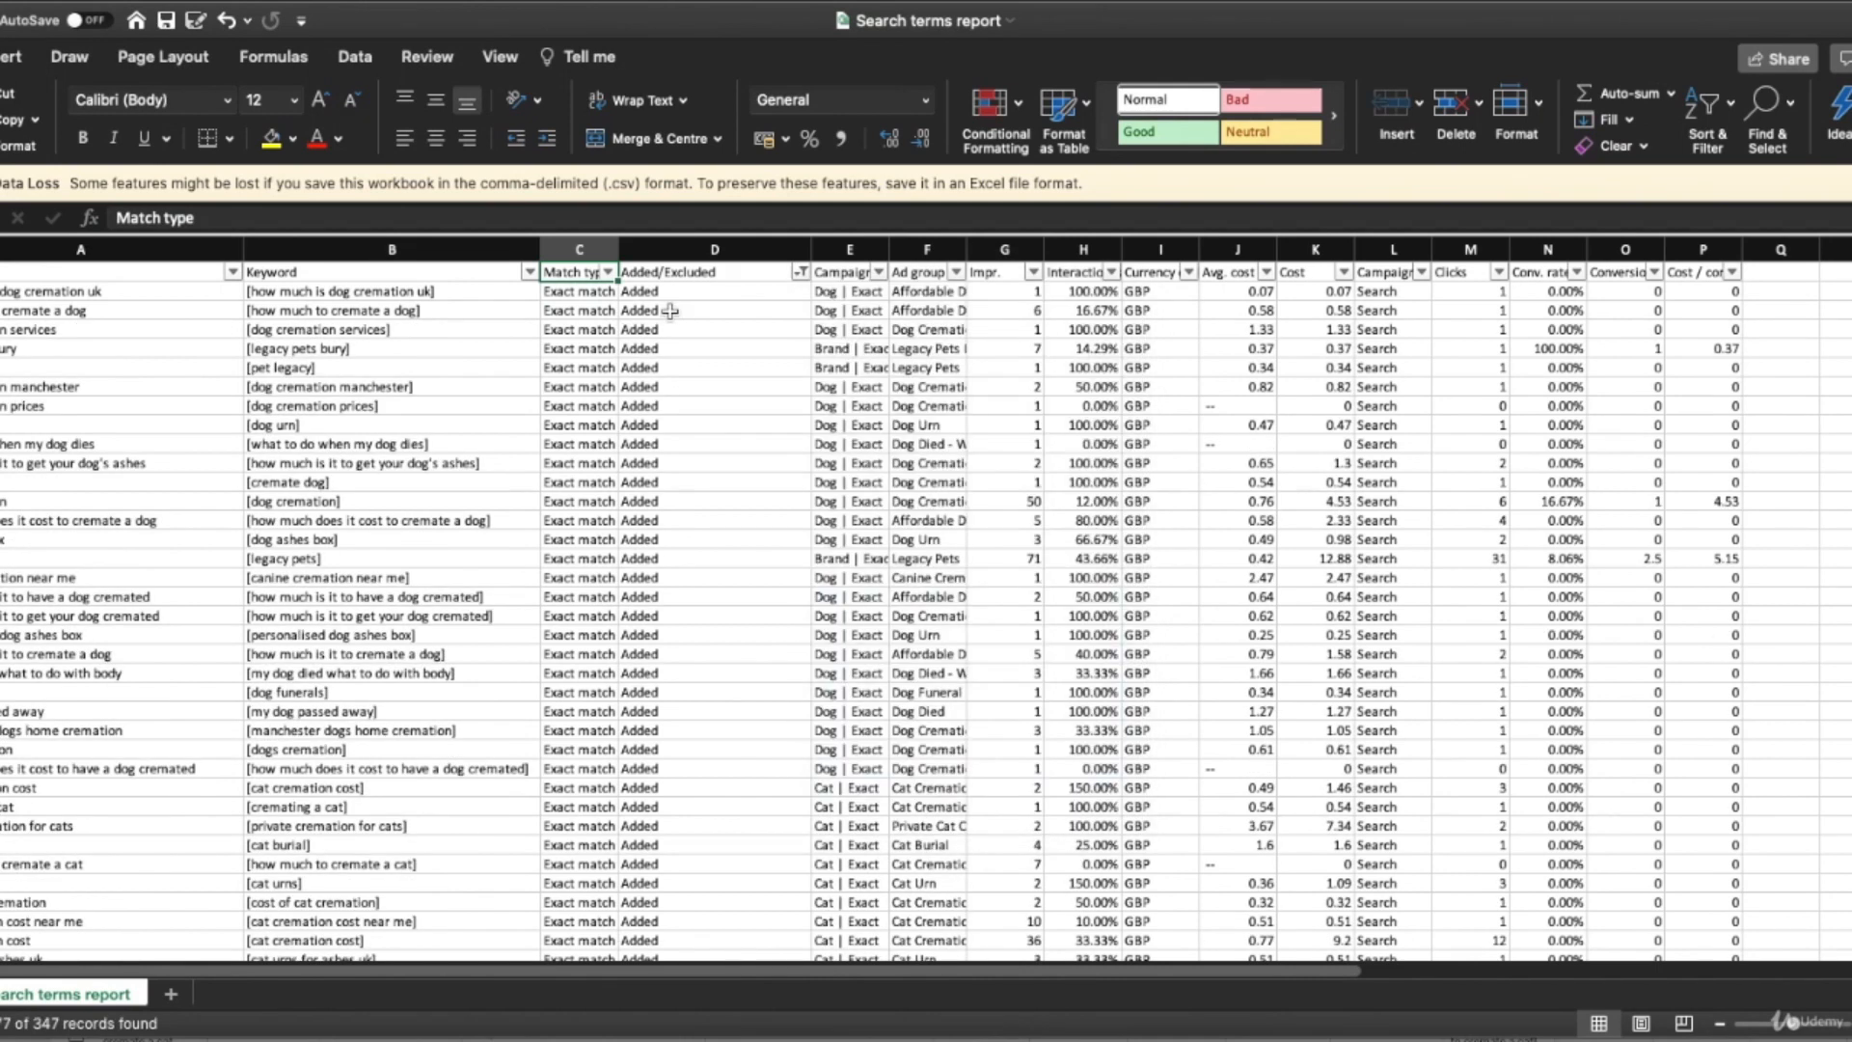
Delete all filtered rows marked Added in the Added/Excluded column.
{"action": "left_click", "coordinate": [663, 277]}
{"action": "left_click", "coordinate": [663, 291]}
{"action": "key", "text": "super+shift+Down"}
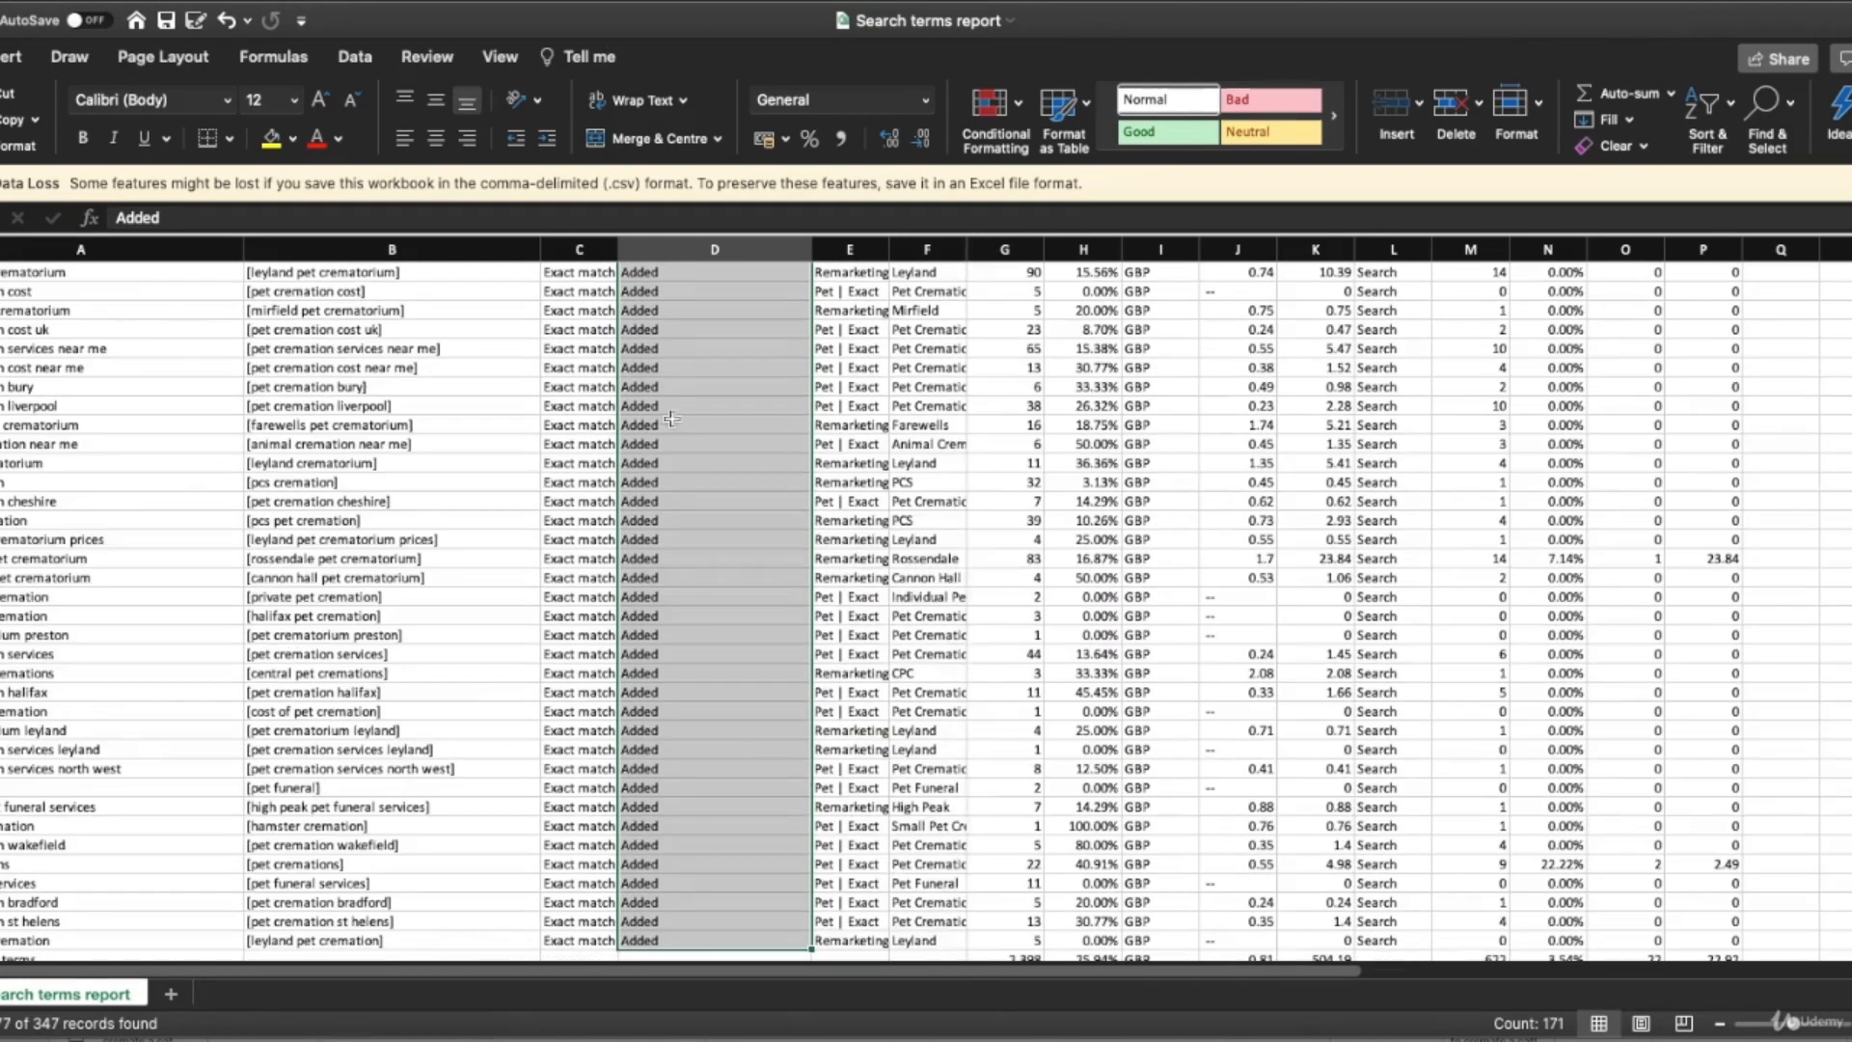
{"action": "right_click", "coordinate": [673, 426]}
{"action": "left_click", "coordinate": [735, 627]}
{"action": "left_click", "coordinate": [1164, 265]}
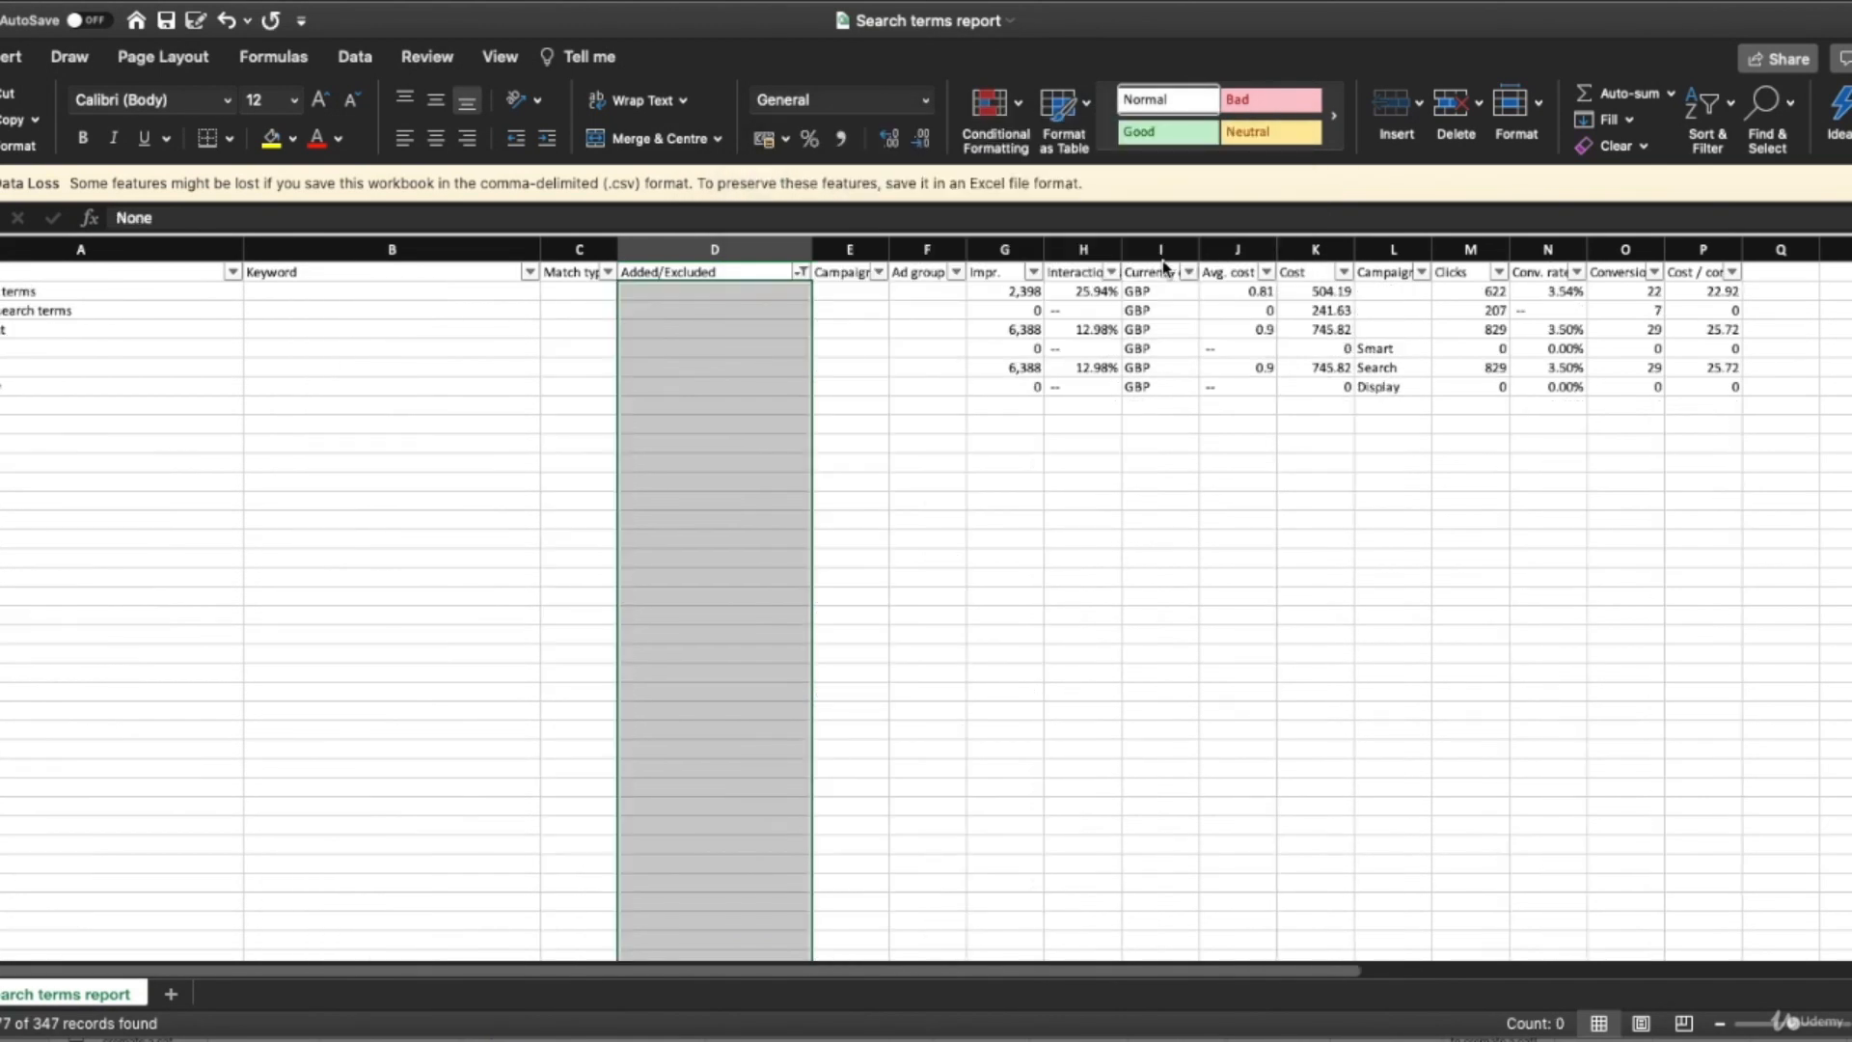
Delete the remaining summary total rows and clear the filter to show the other search terms again.
{"action": "left_click", "coordinate": [20, 292]}
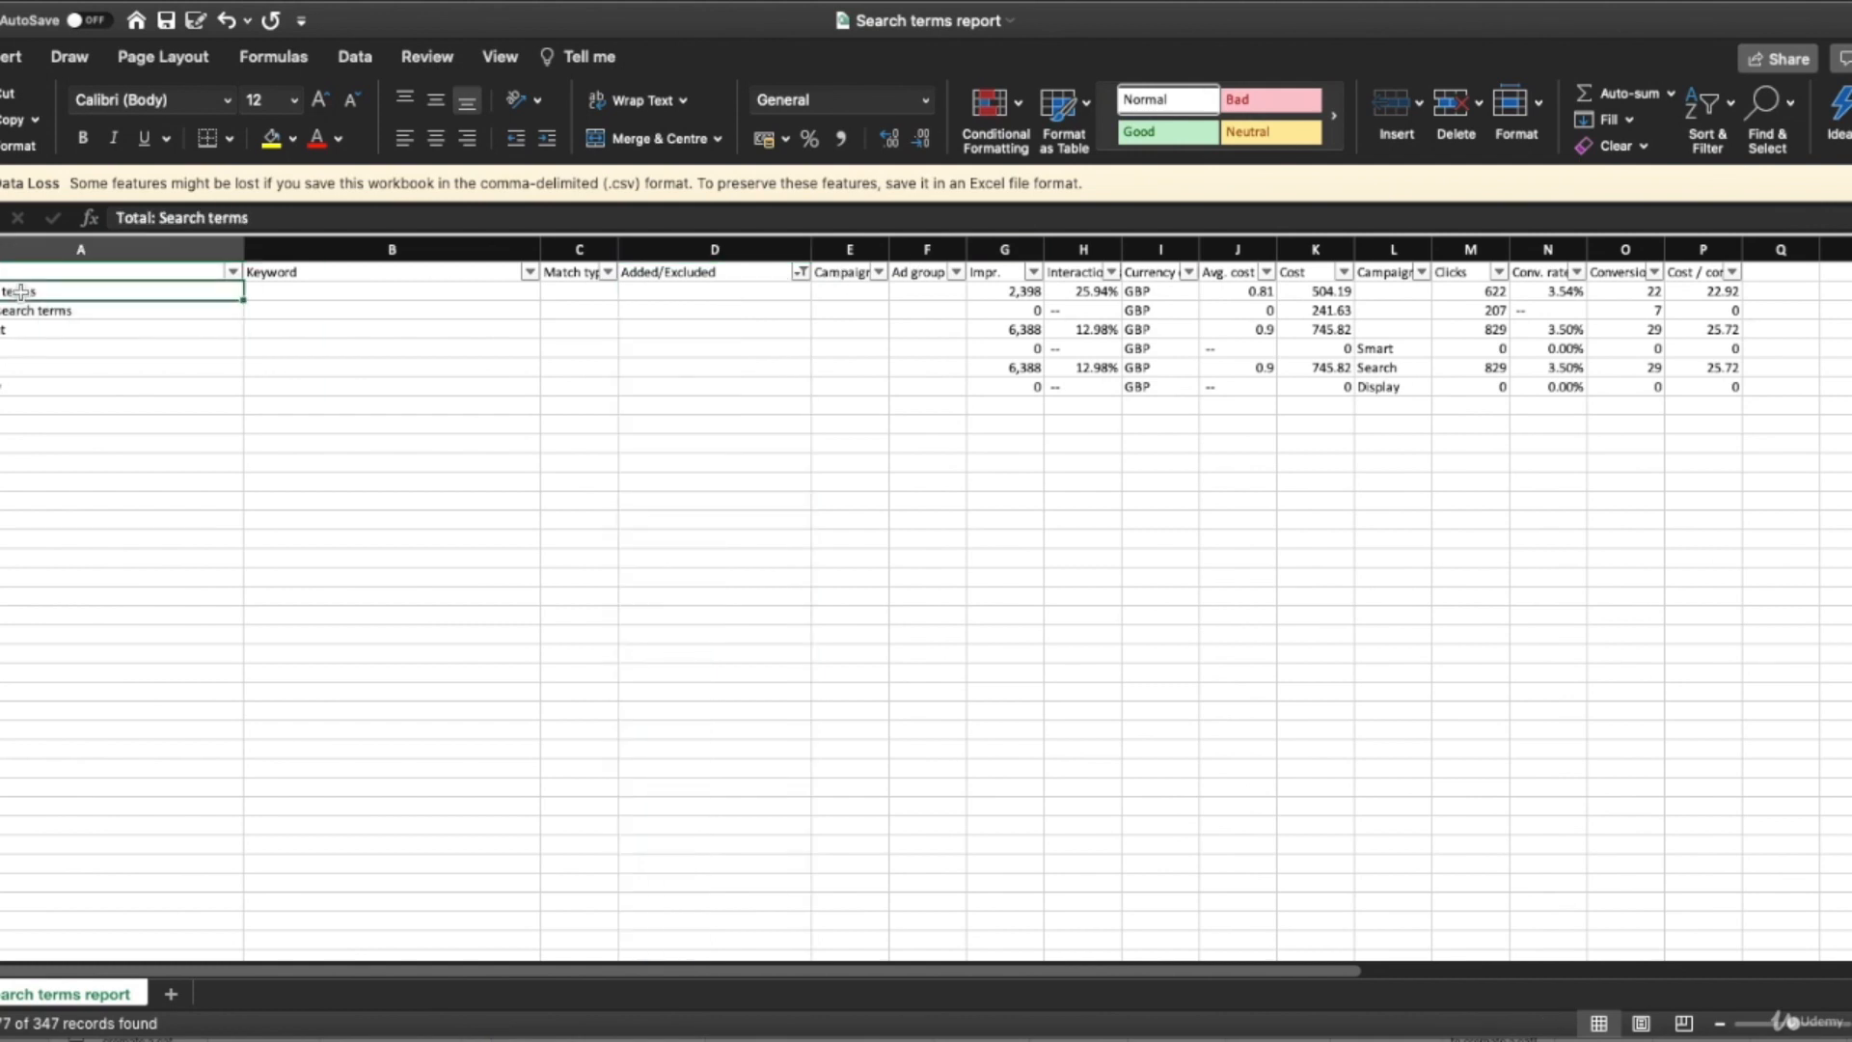
{"action": "key", "text": "super+shift+Down"}
{"action": "right_click", "coordinate": [42, 328]}
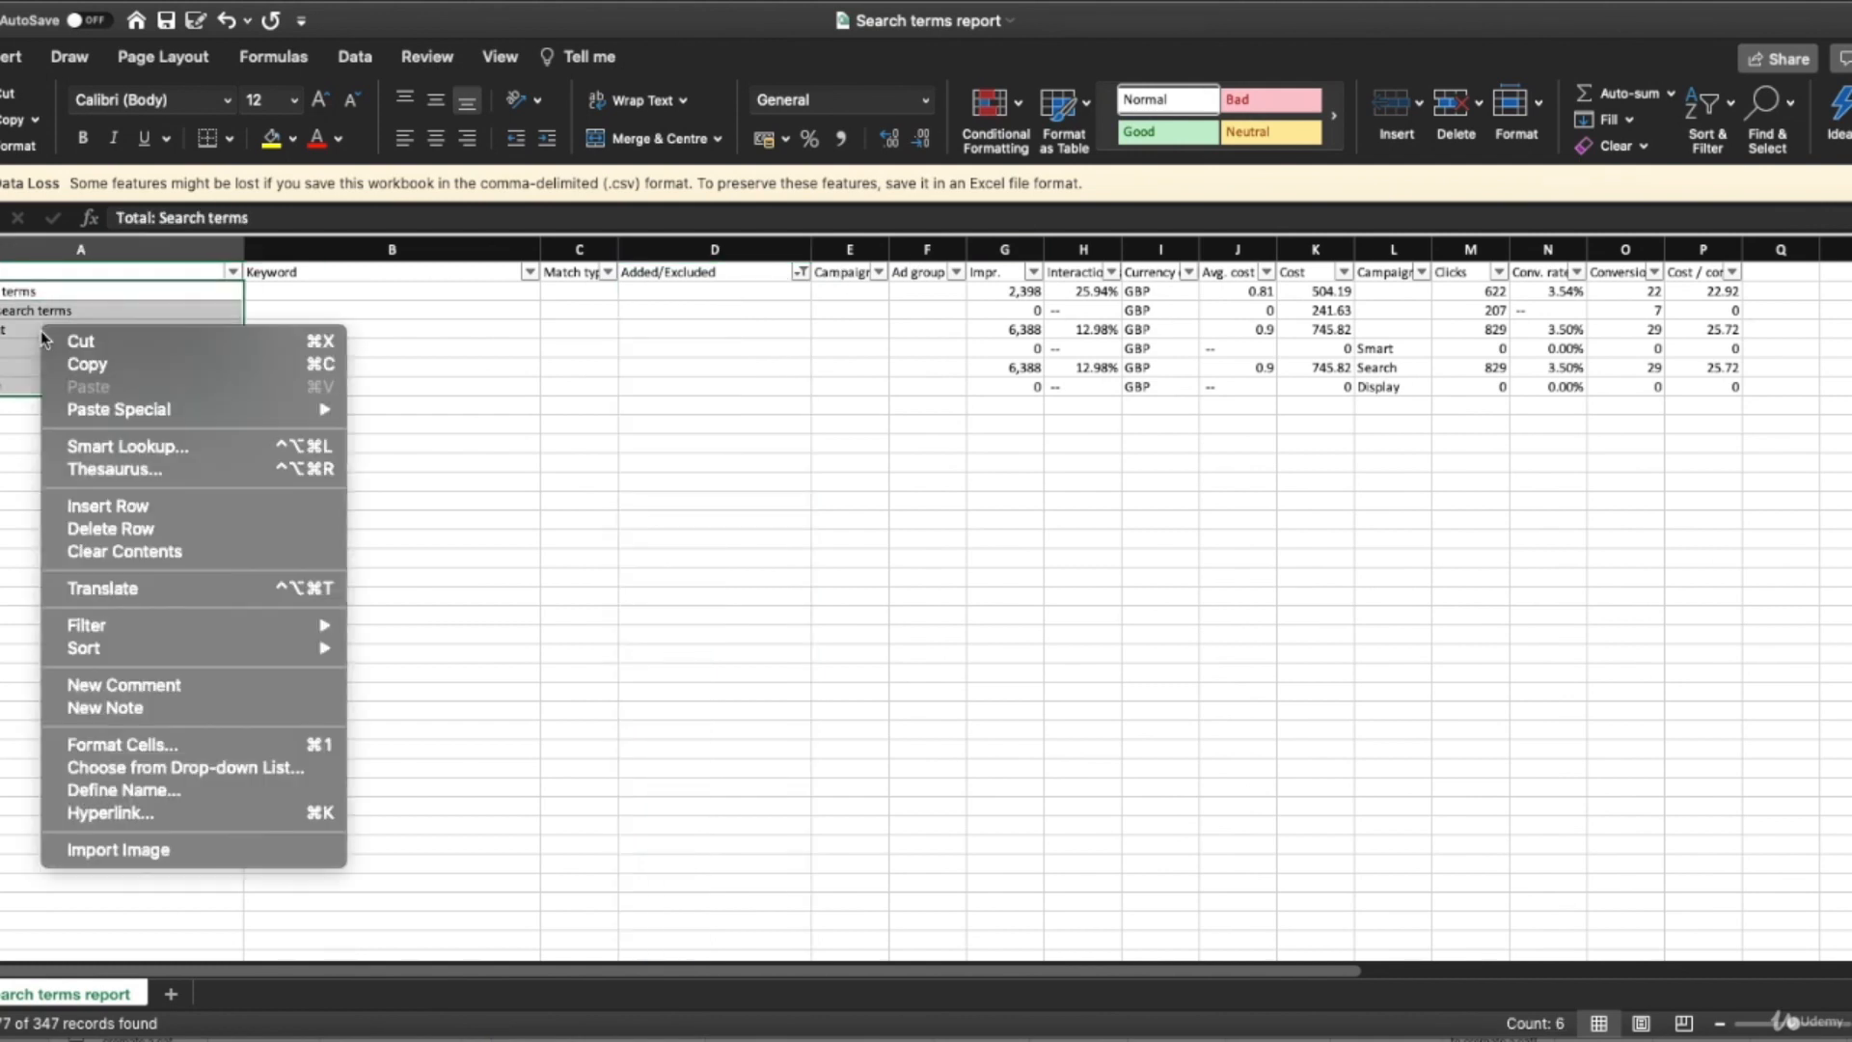
{"action": "left_click", "coordinate": [113, 530]}
{"action": "left_click", "coordinate": [1196, 264]}
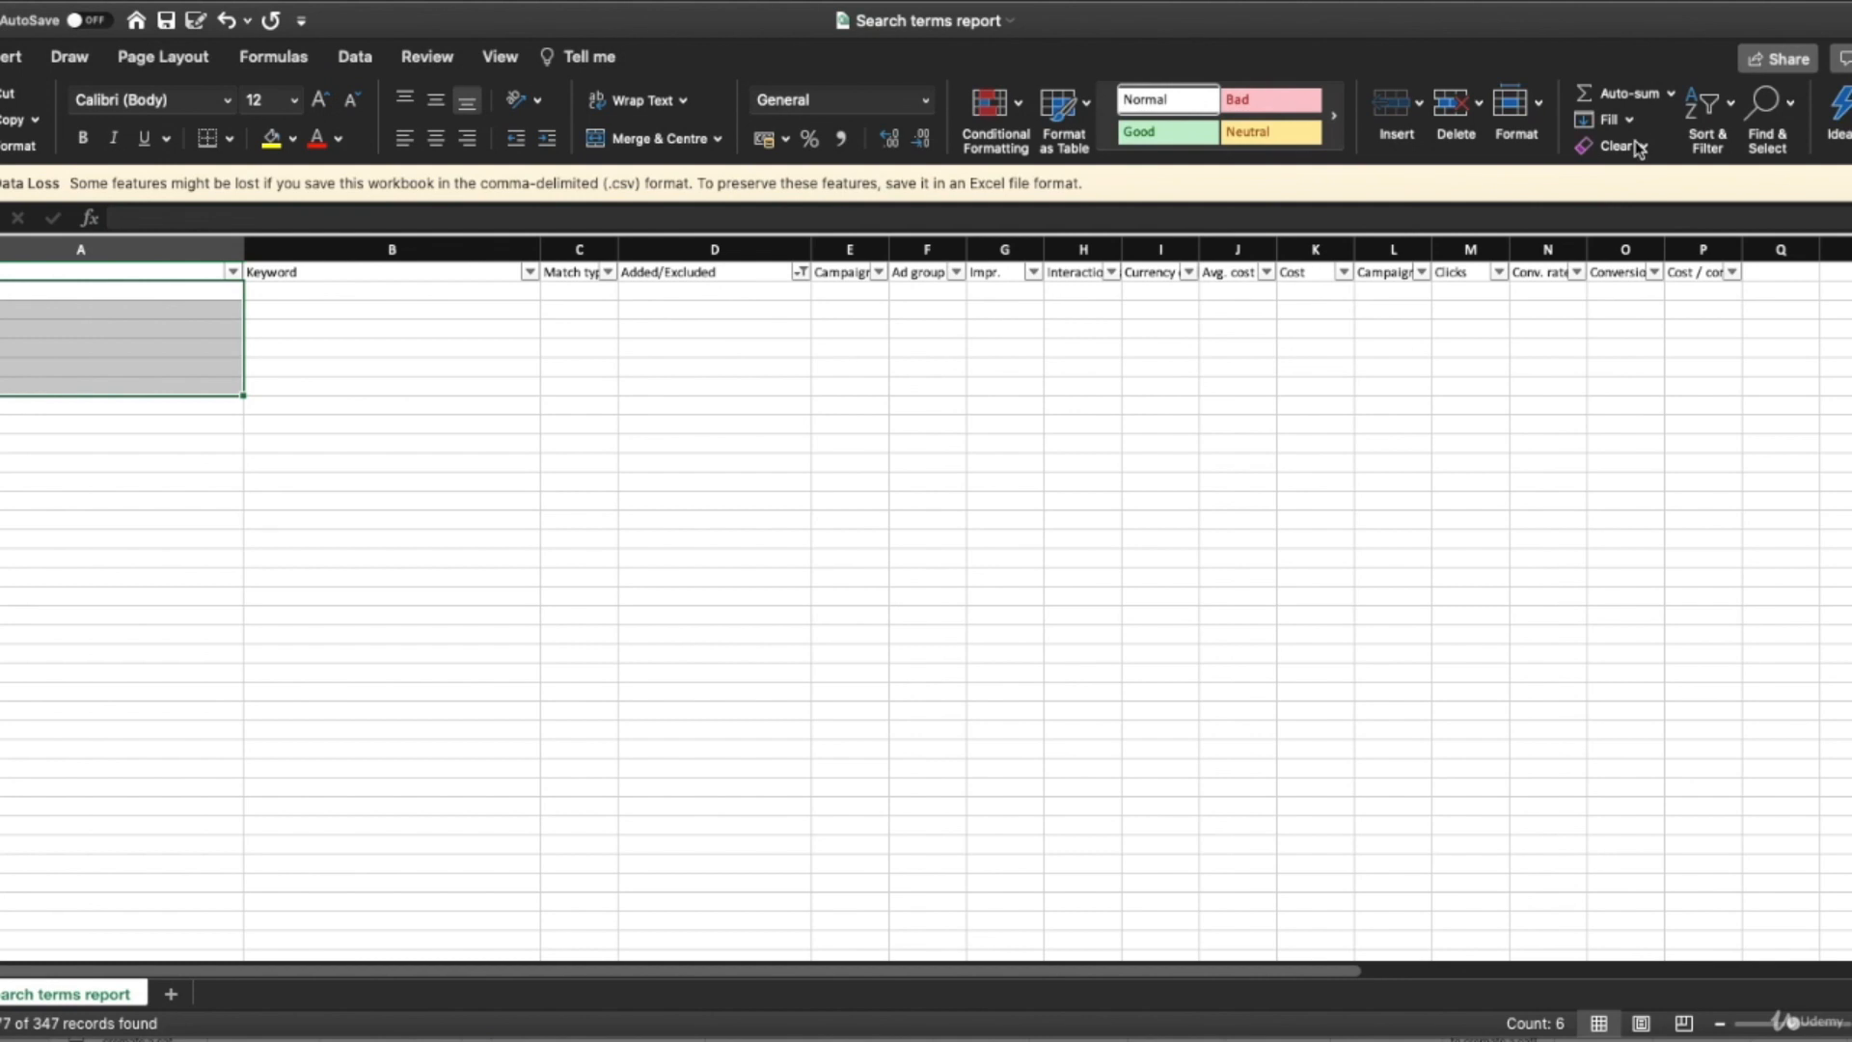
{"action": "left_click", "coordinate": [1707, 103]}
{"action": "left_click", "coordinate": [1746, 272]}
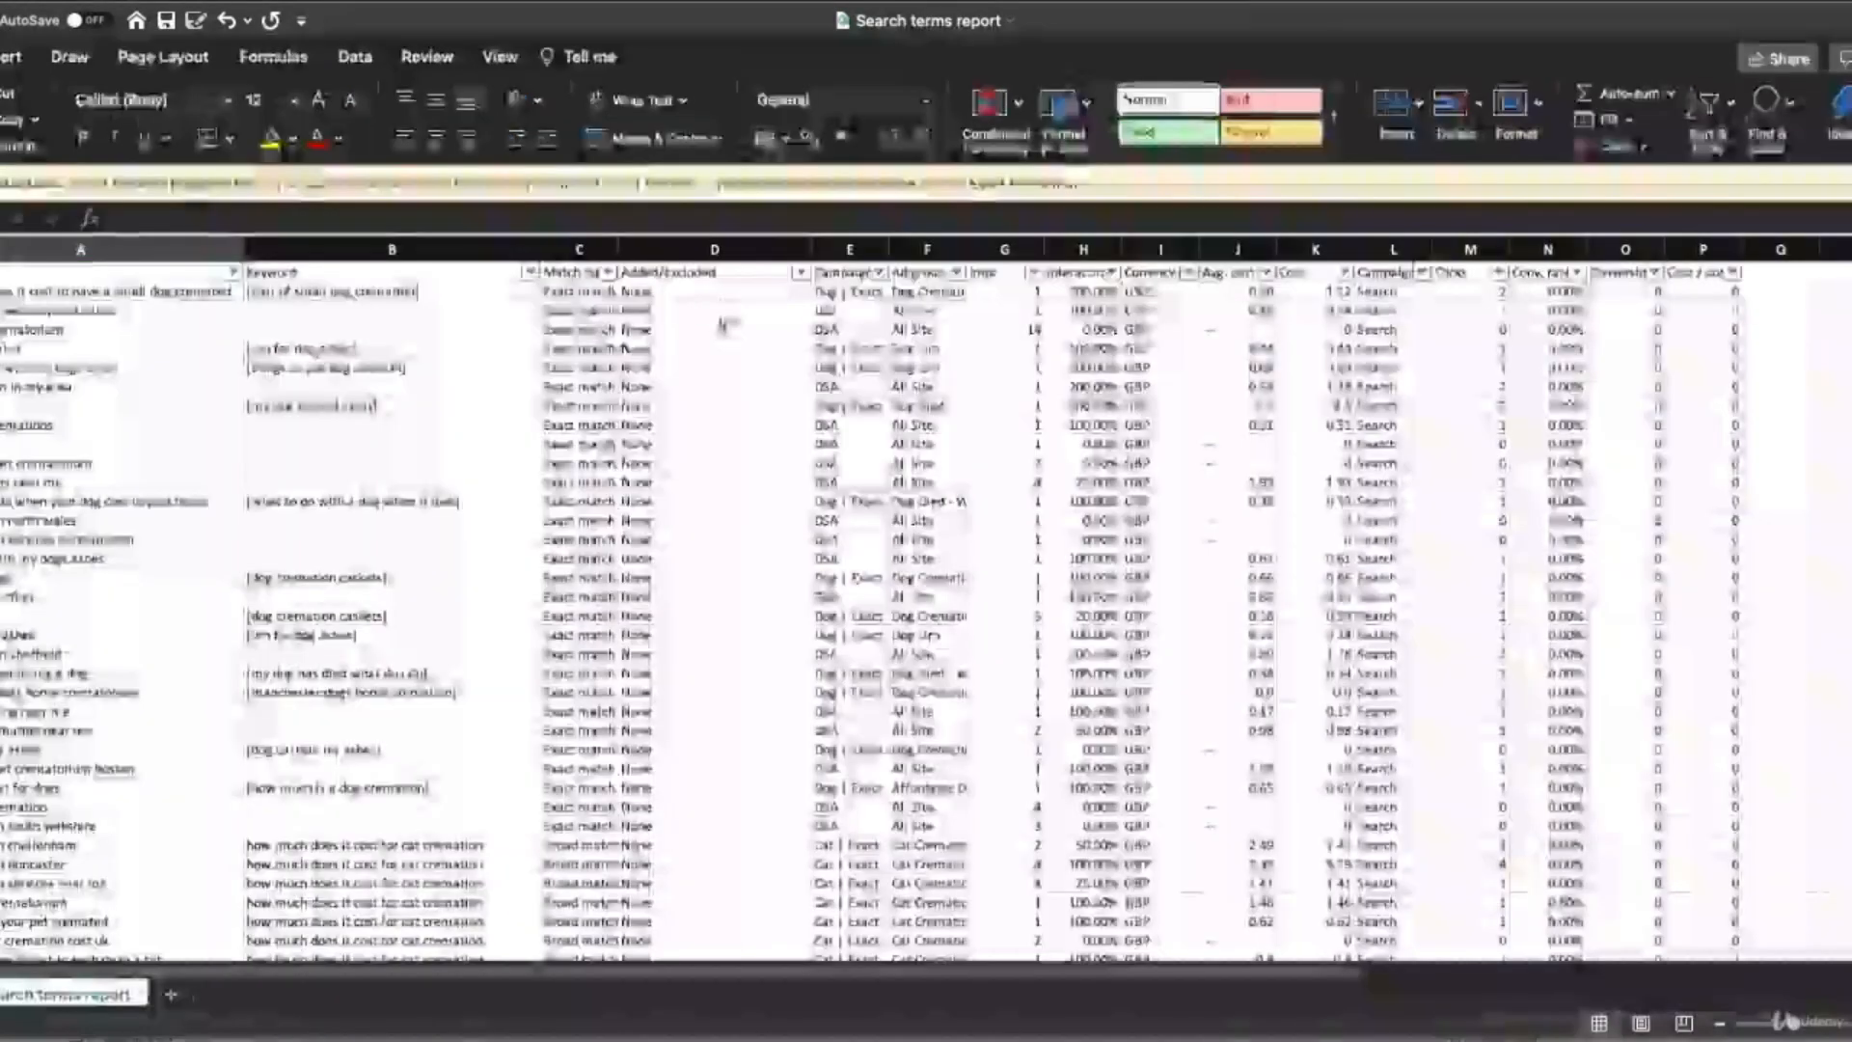
Examine the first search terms against their Keyword cells, including the rows whose Keyword cell is blank.
{"action": "left_click", "coordinate": [687, 325]}
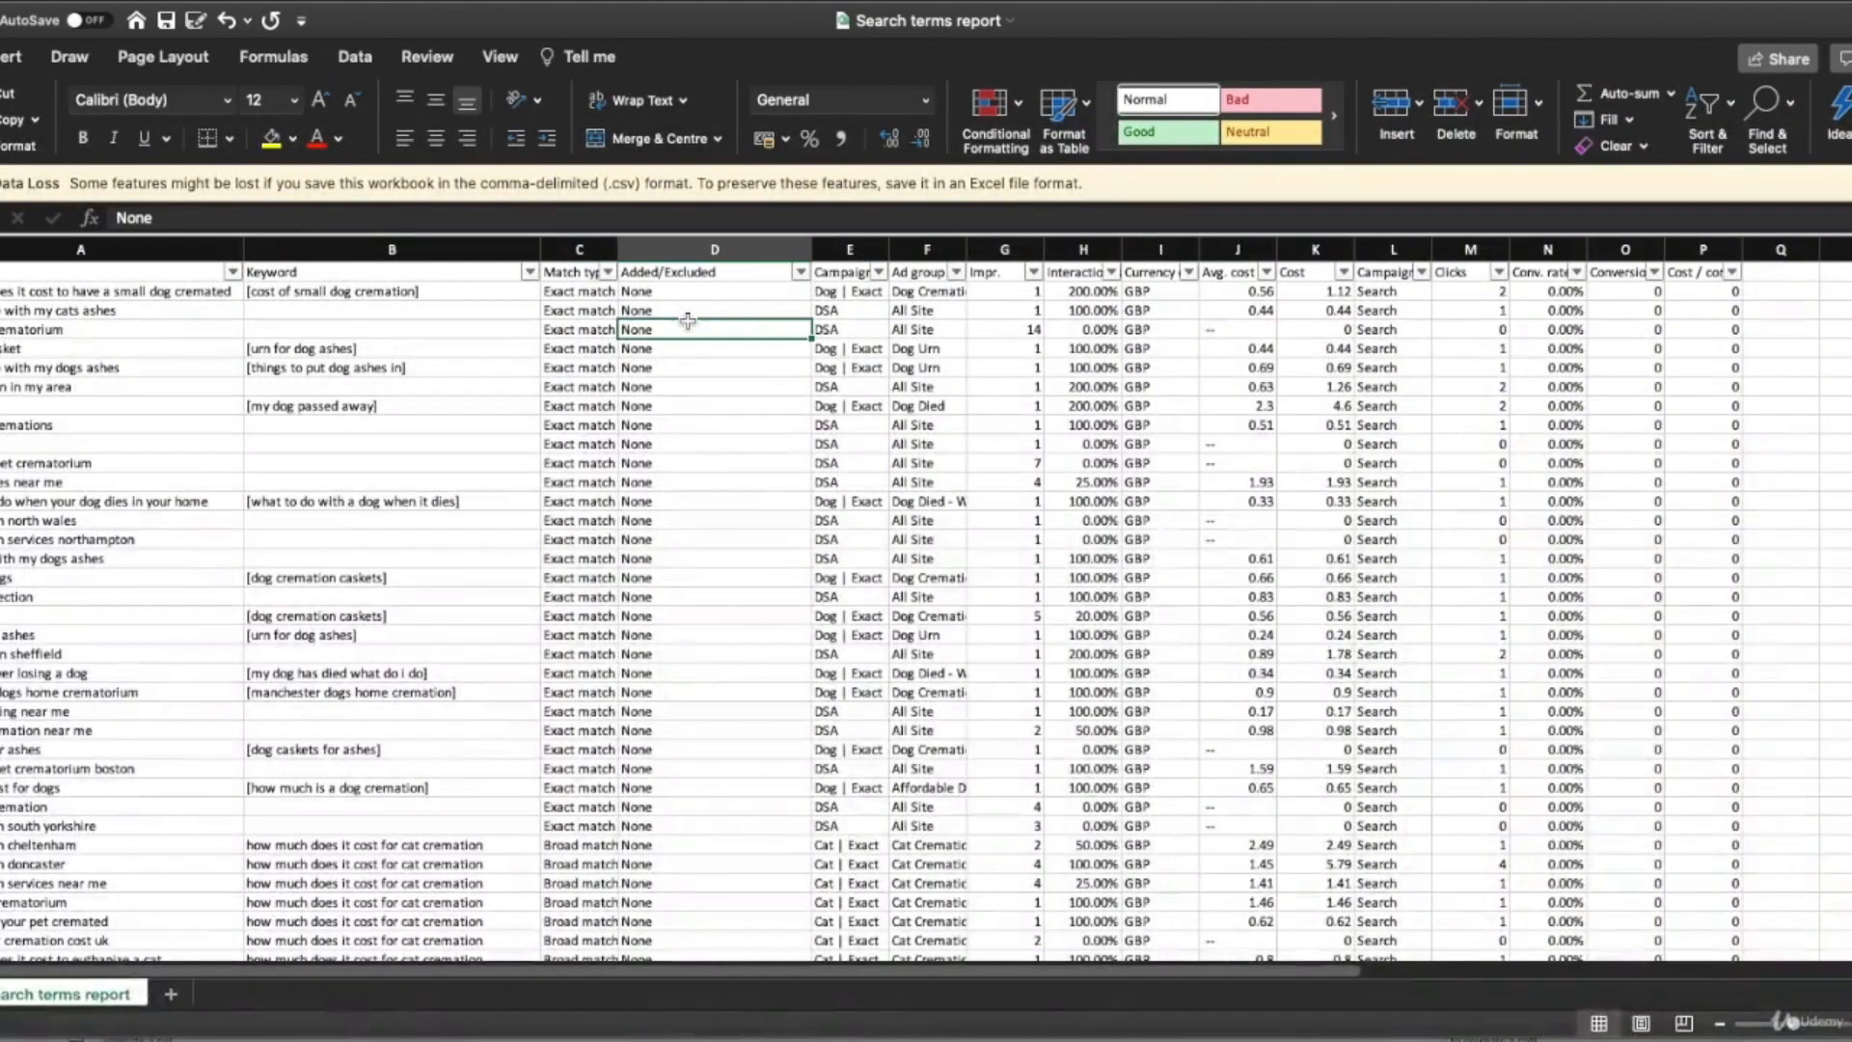
{"action": "left_click", "coordinate": [142, 294]}
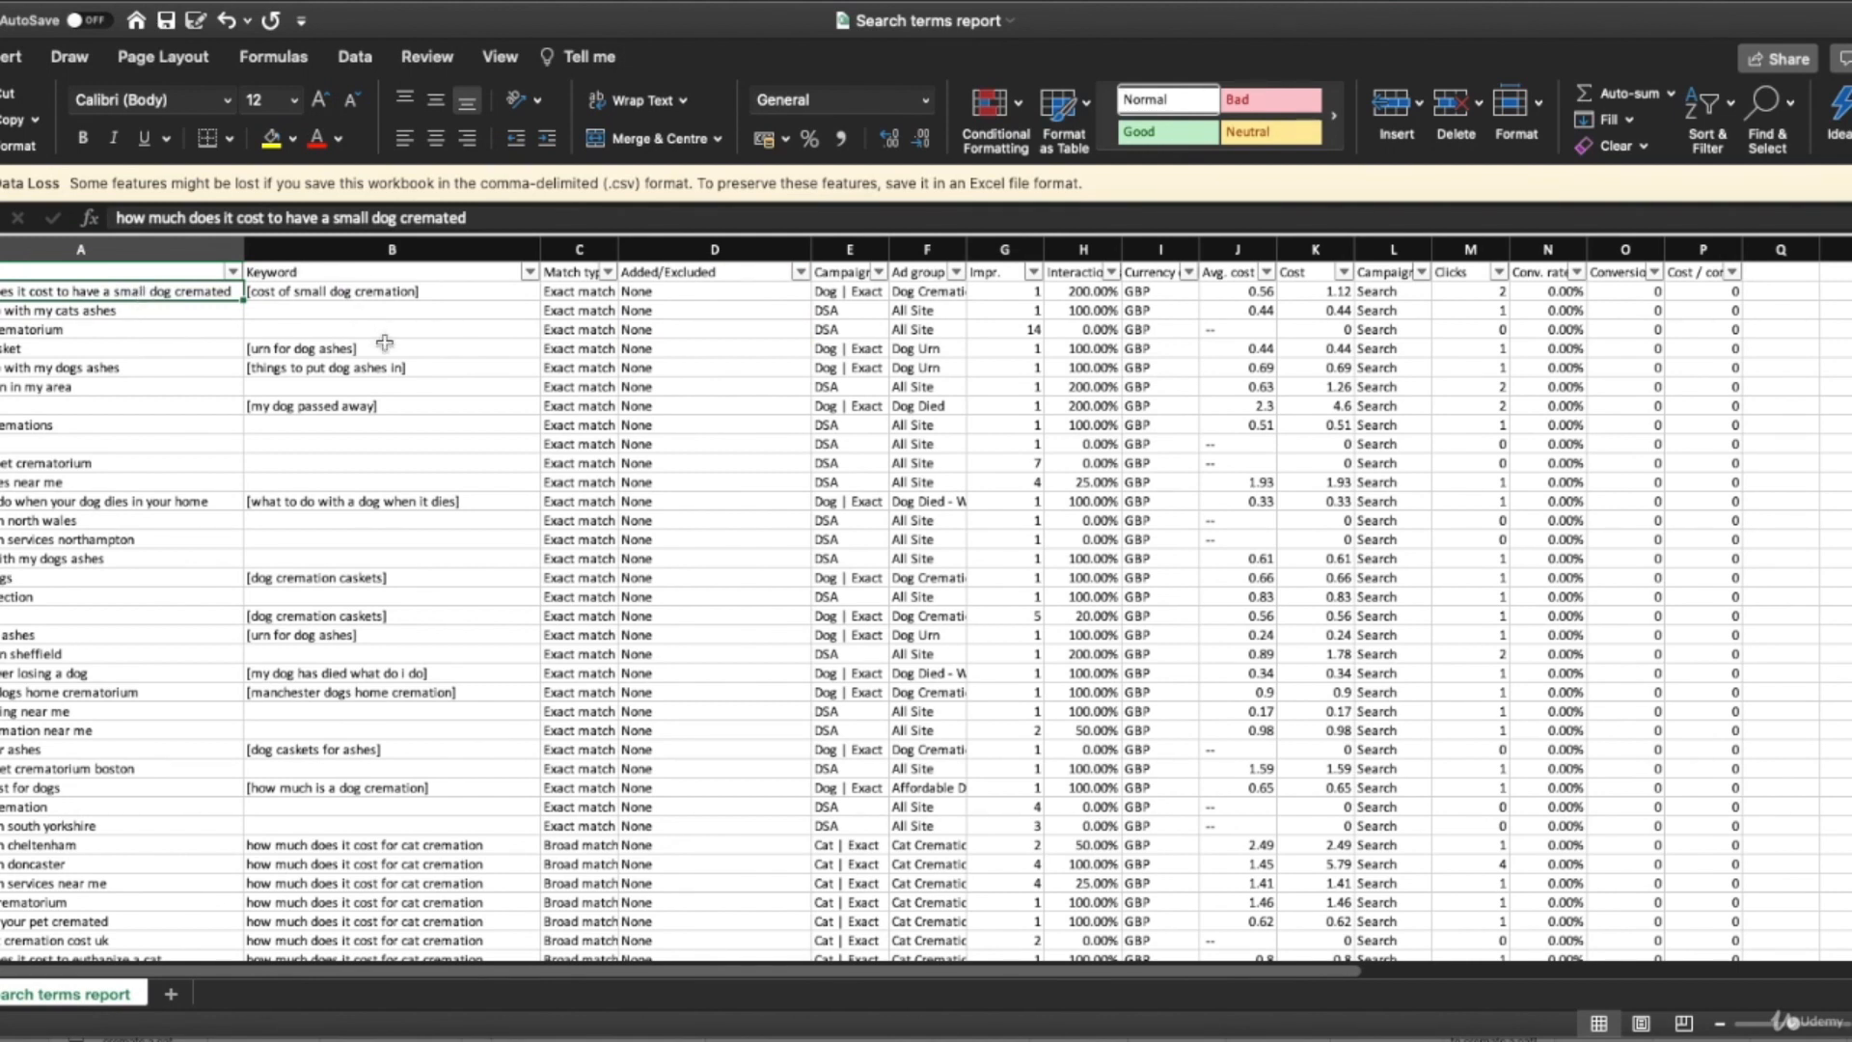
{"action": "left_click", "coordinate": [333, 306]}
{"action": "key", "text": "Up"}
{"action": "key", "text": "Down"}
{"action": "key", "text": "Down"}
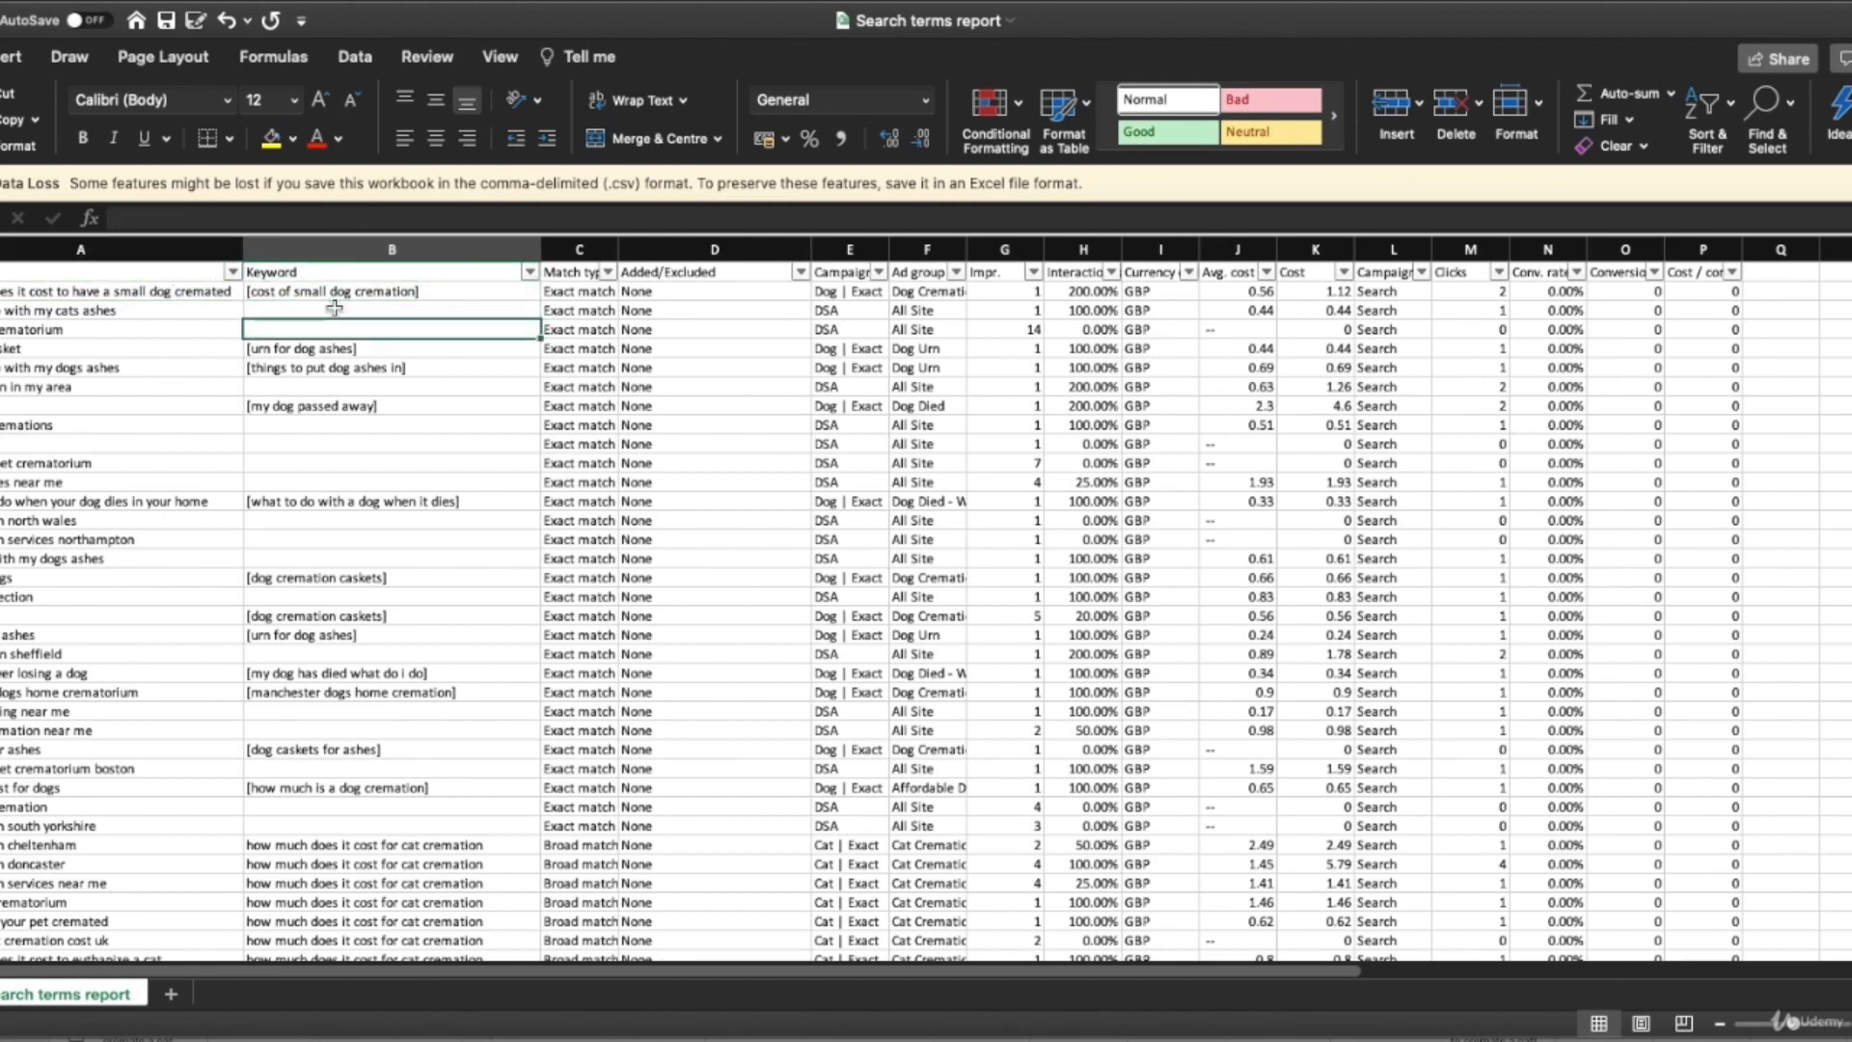
{"action": "key", "text": "Up"}
{"action": "key", "text": "Down"}
{"action": "key", "text": "Up"}
{"action": "key", "text": "Down"}
{"action": "key", "text": "Up"}
{"action": "key", "text": "Down"}
{"action": "key", "text": "Up"}
{"action": "key", "text": "Down"}
{"action": "key", "text": "Down"}
{"action": "key", "text": "Down"}
{"action": "key", "text": "Down"}
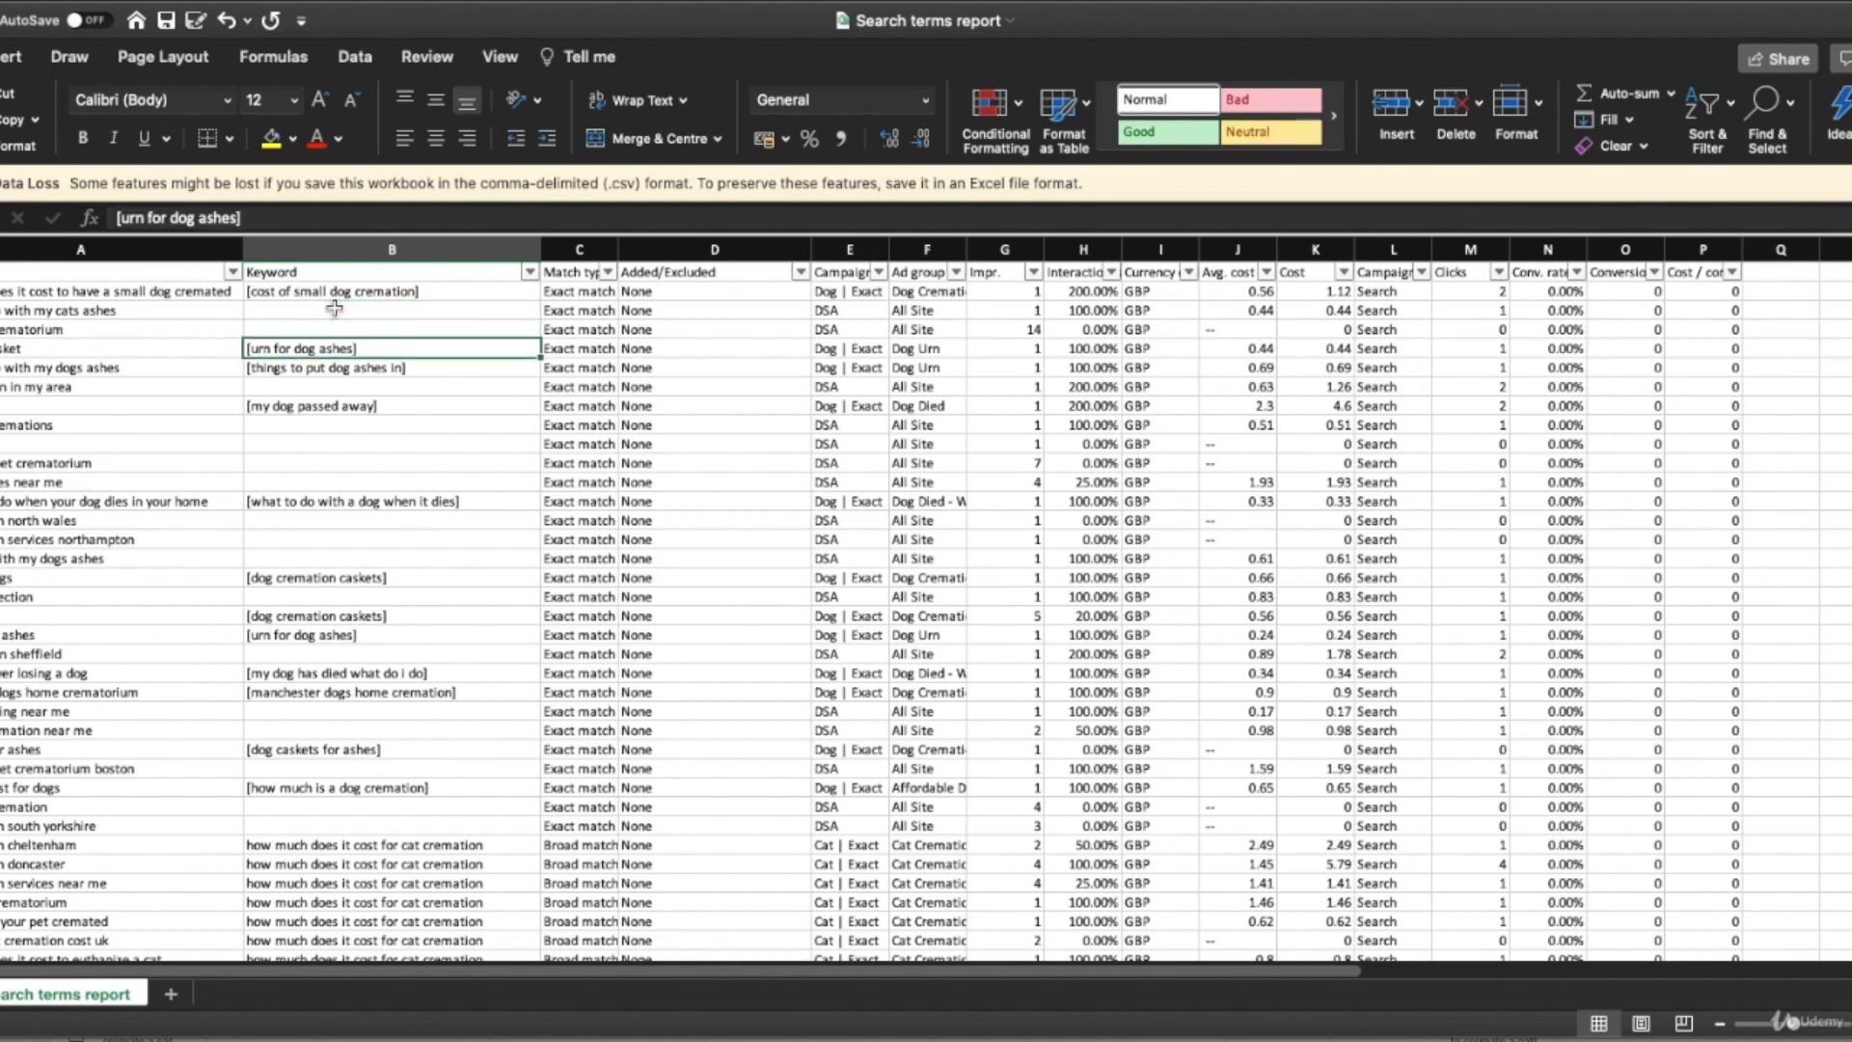
{"action": "key", "text": "Down"}
{"action": "key", "text": "Down"}
{"action": "key", "text": "Down"}
{"action": "key", "text": "Down"}
{"action": "key", "text": "Down"}
{"action": "key", "text": "Up"}
{"action": "key", "text": "Up"}
{"action": "key", "text": "Up"}
{"action": "key", "text": "Up"}
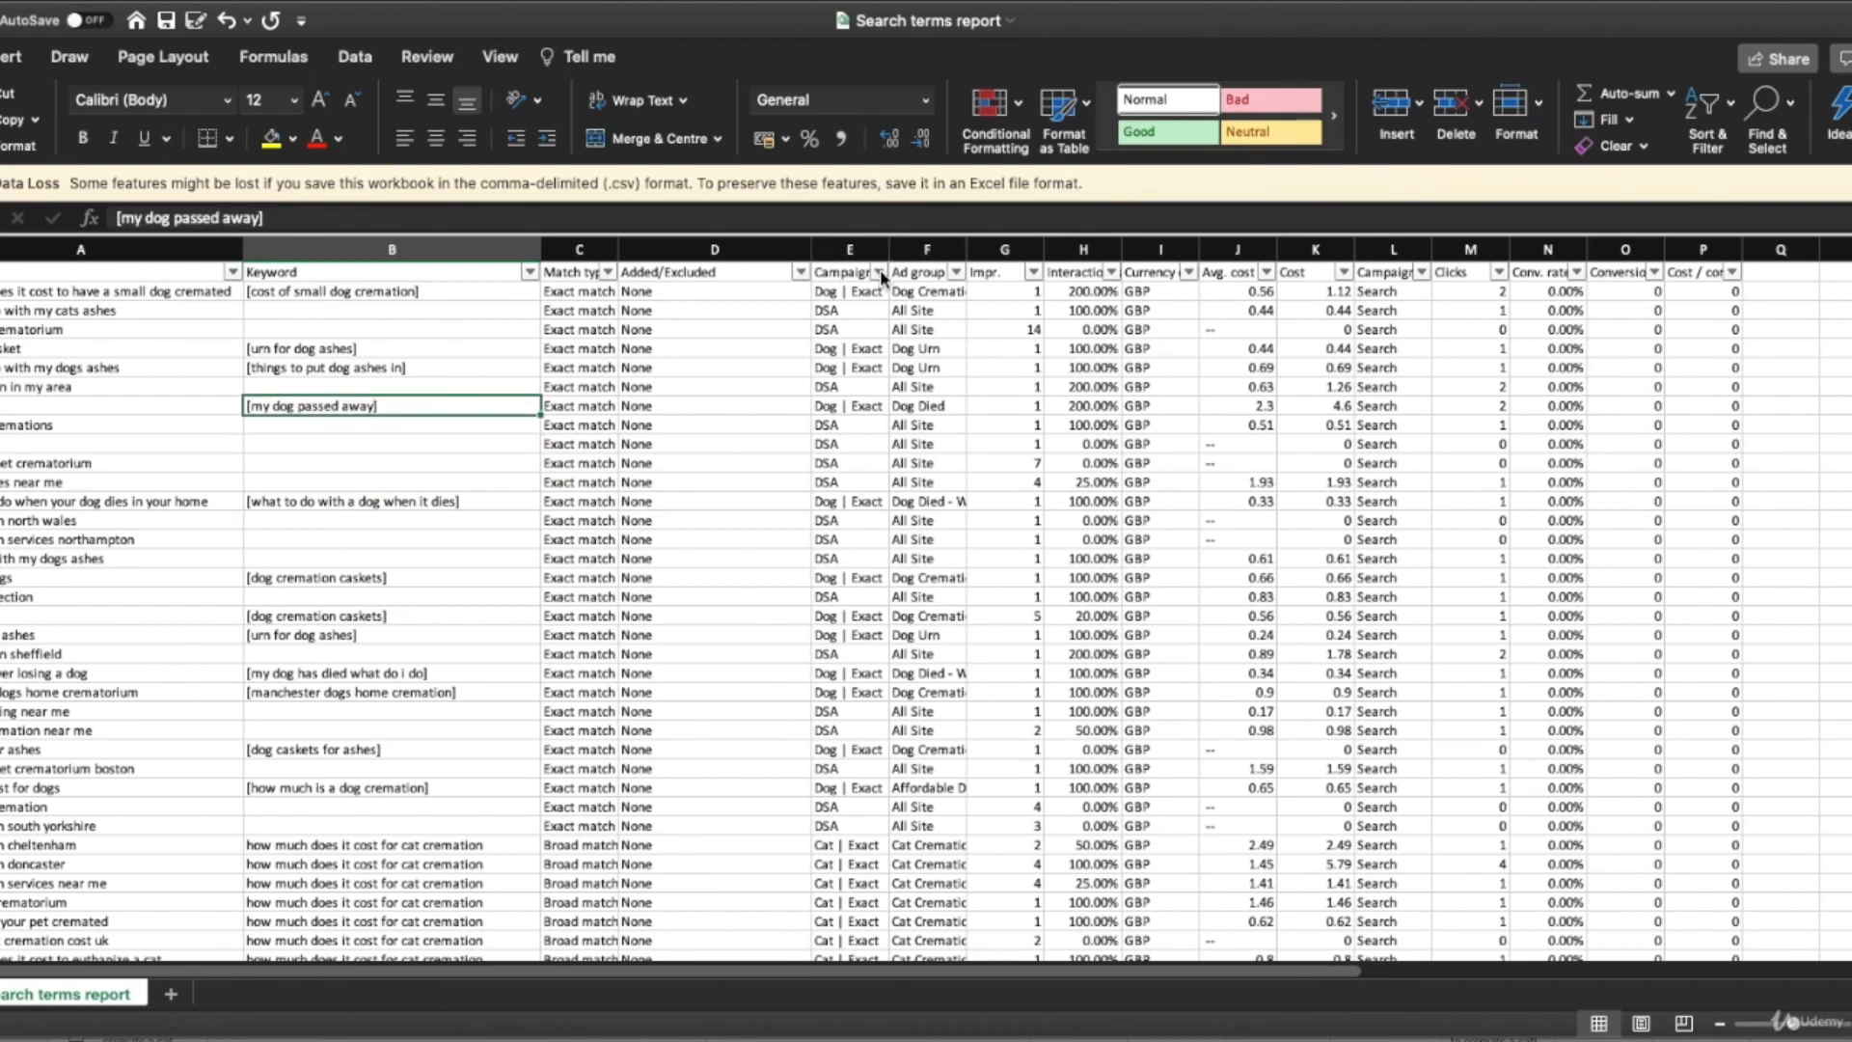
Filter the Campaign column to show only the rows matching "dsa".
{"action": "left_click", "coordinate": [880, 277]}
{"action": "left_click", "coordinate": [950, 511]}
{"action": "type", "text": "dsa"}
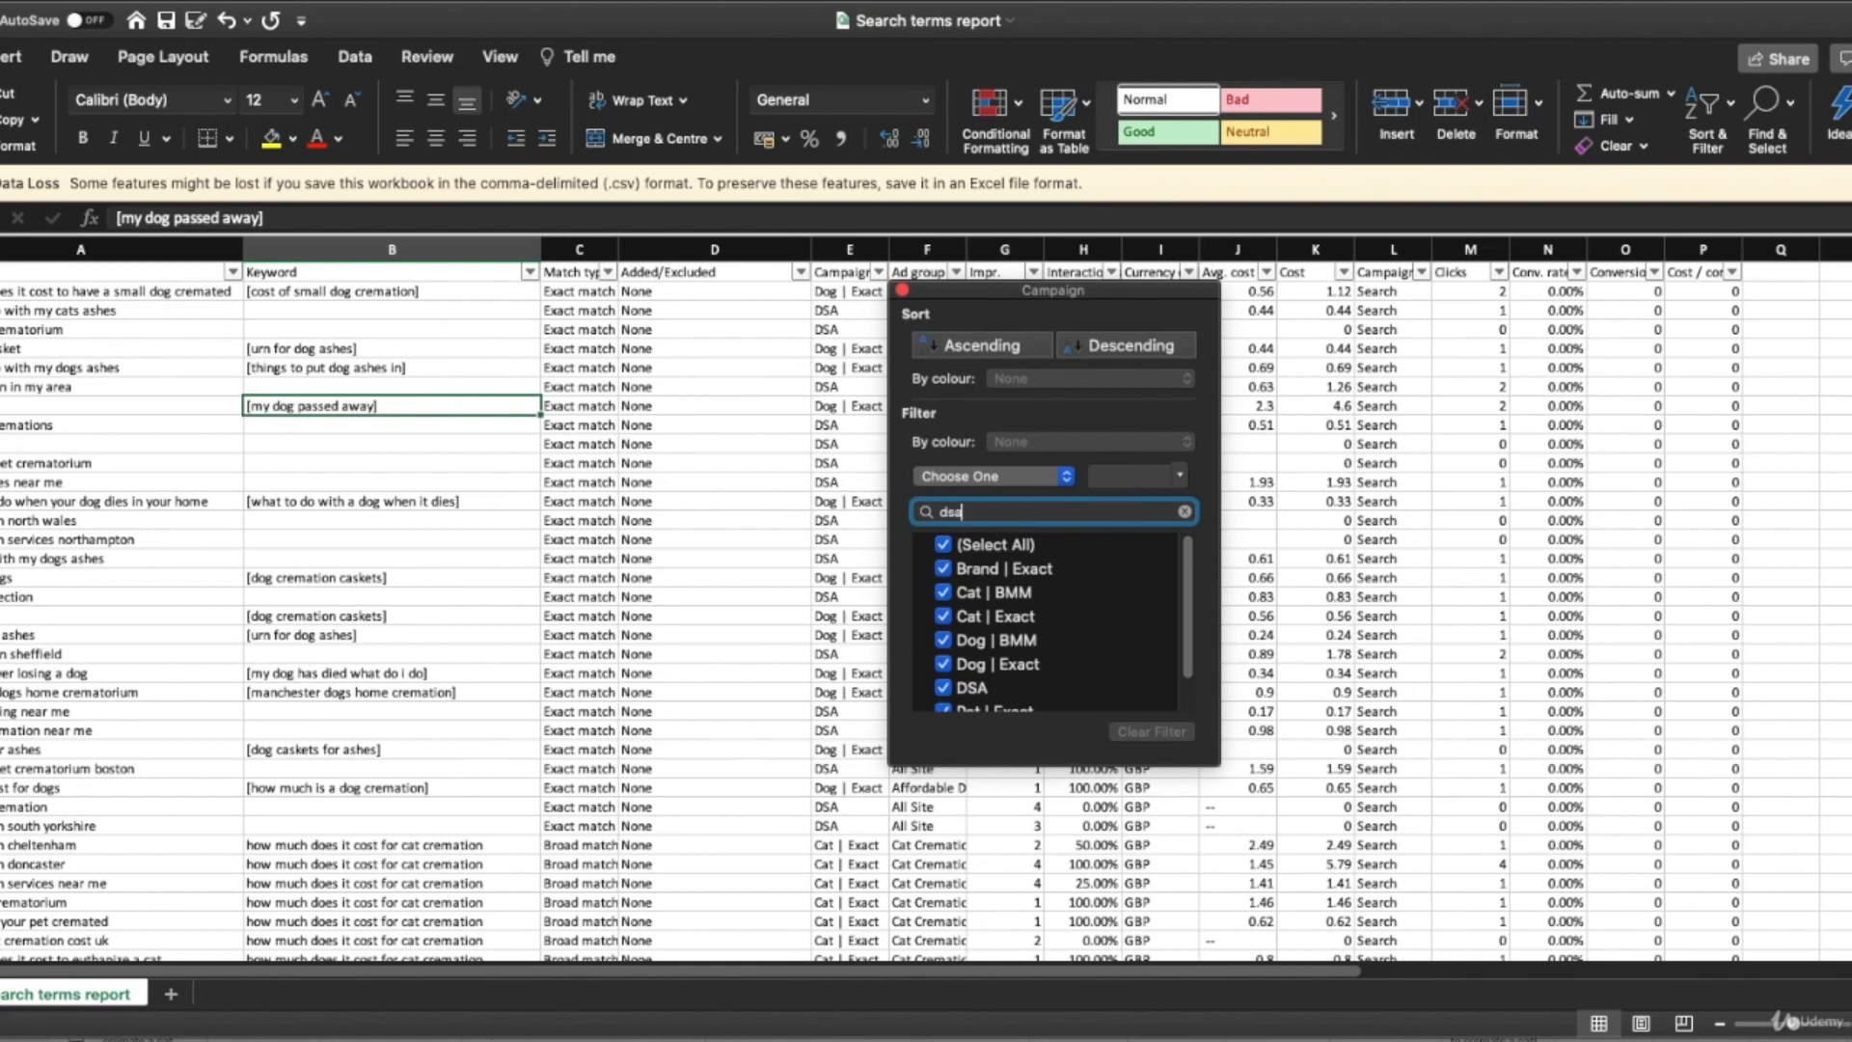
{"action": "key", "text": "Return"}
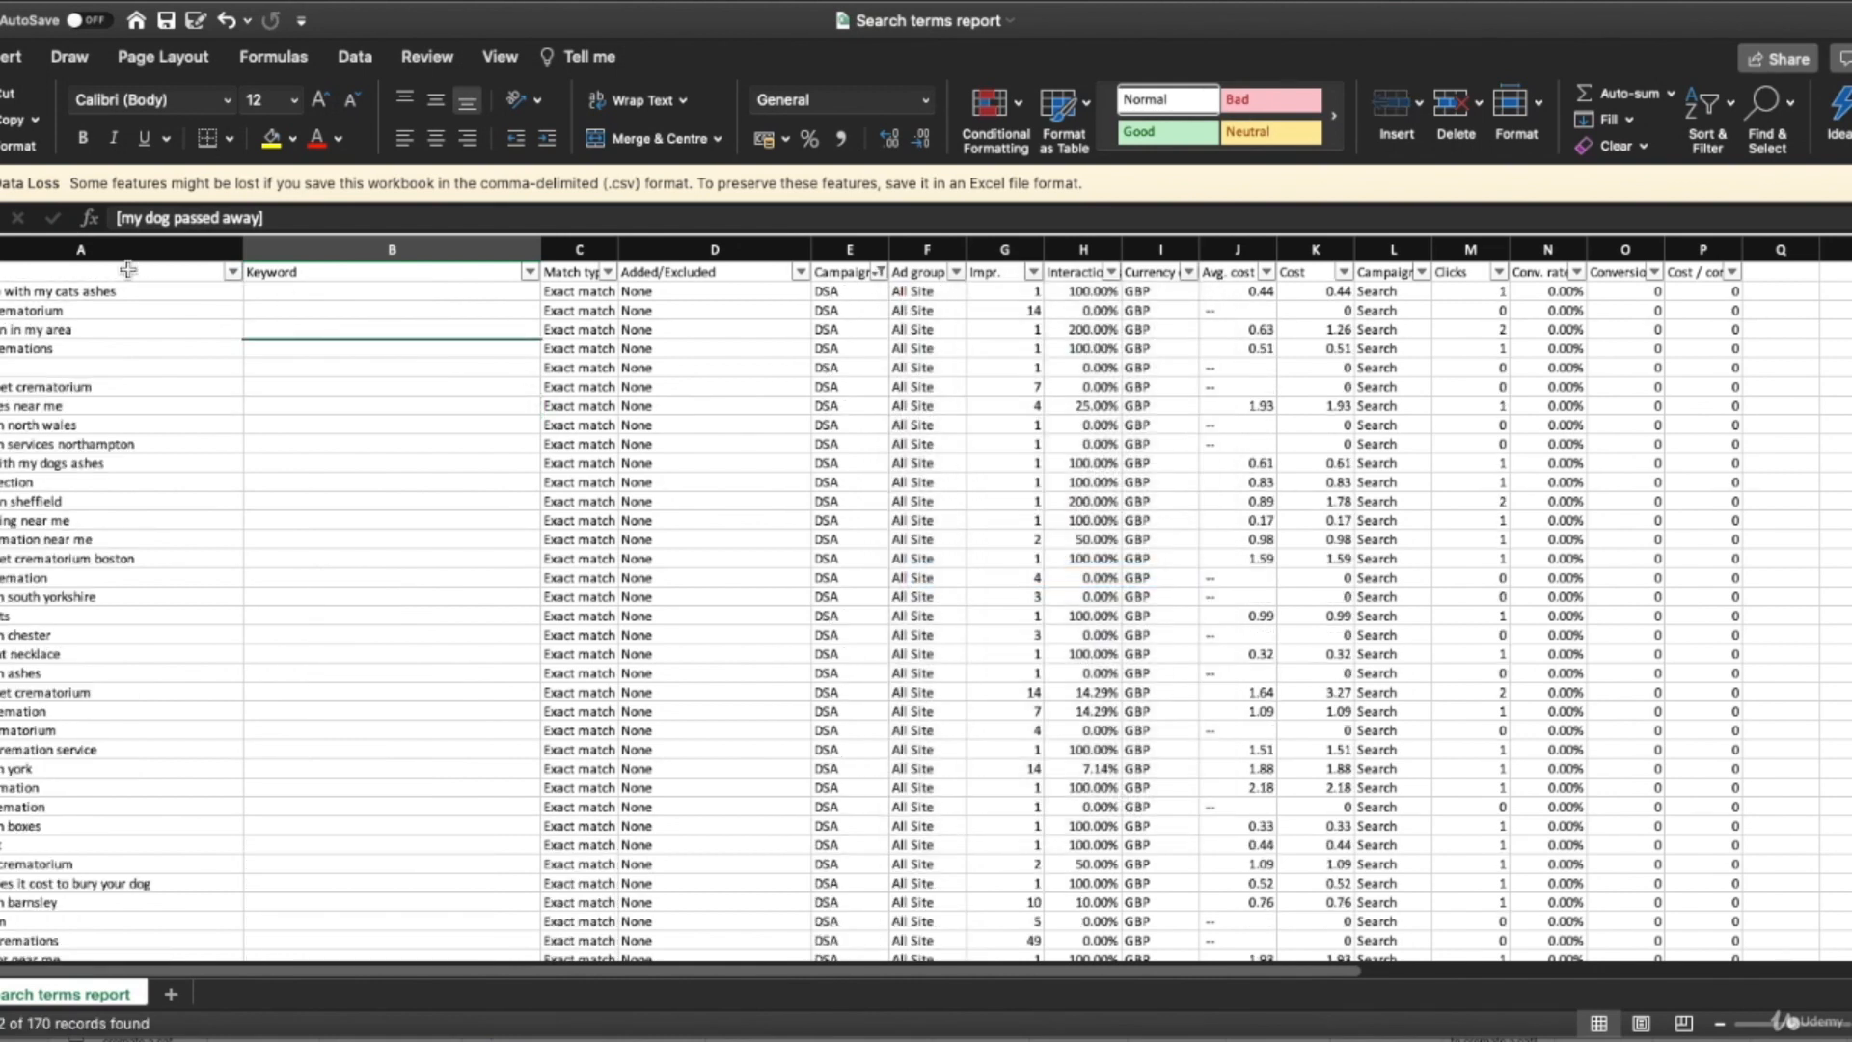
Delete all the filtered DSA campaign rows below the header.
{"action": "left_click", "coordinate": [127, 271]}
{"action": "key", "text": "Down"}
{"action": "key", "text": "shift+super+Down"}
{"action": "right_click", "coordinate": [137, 371]}
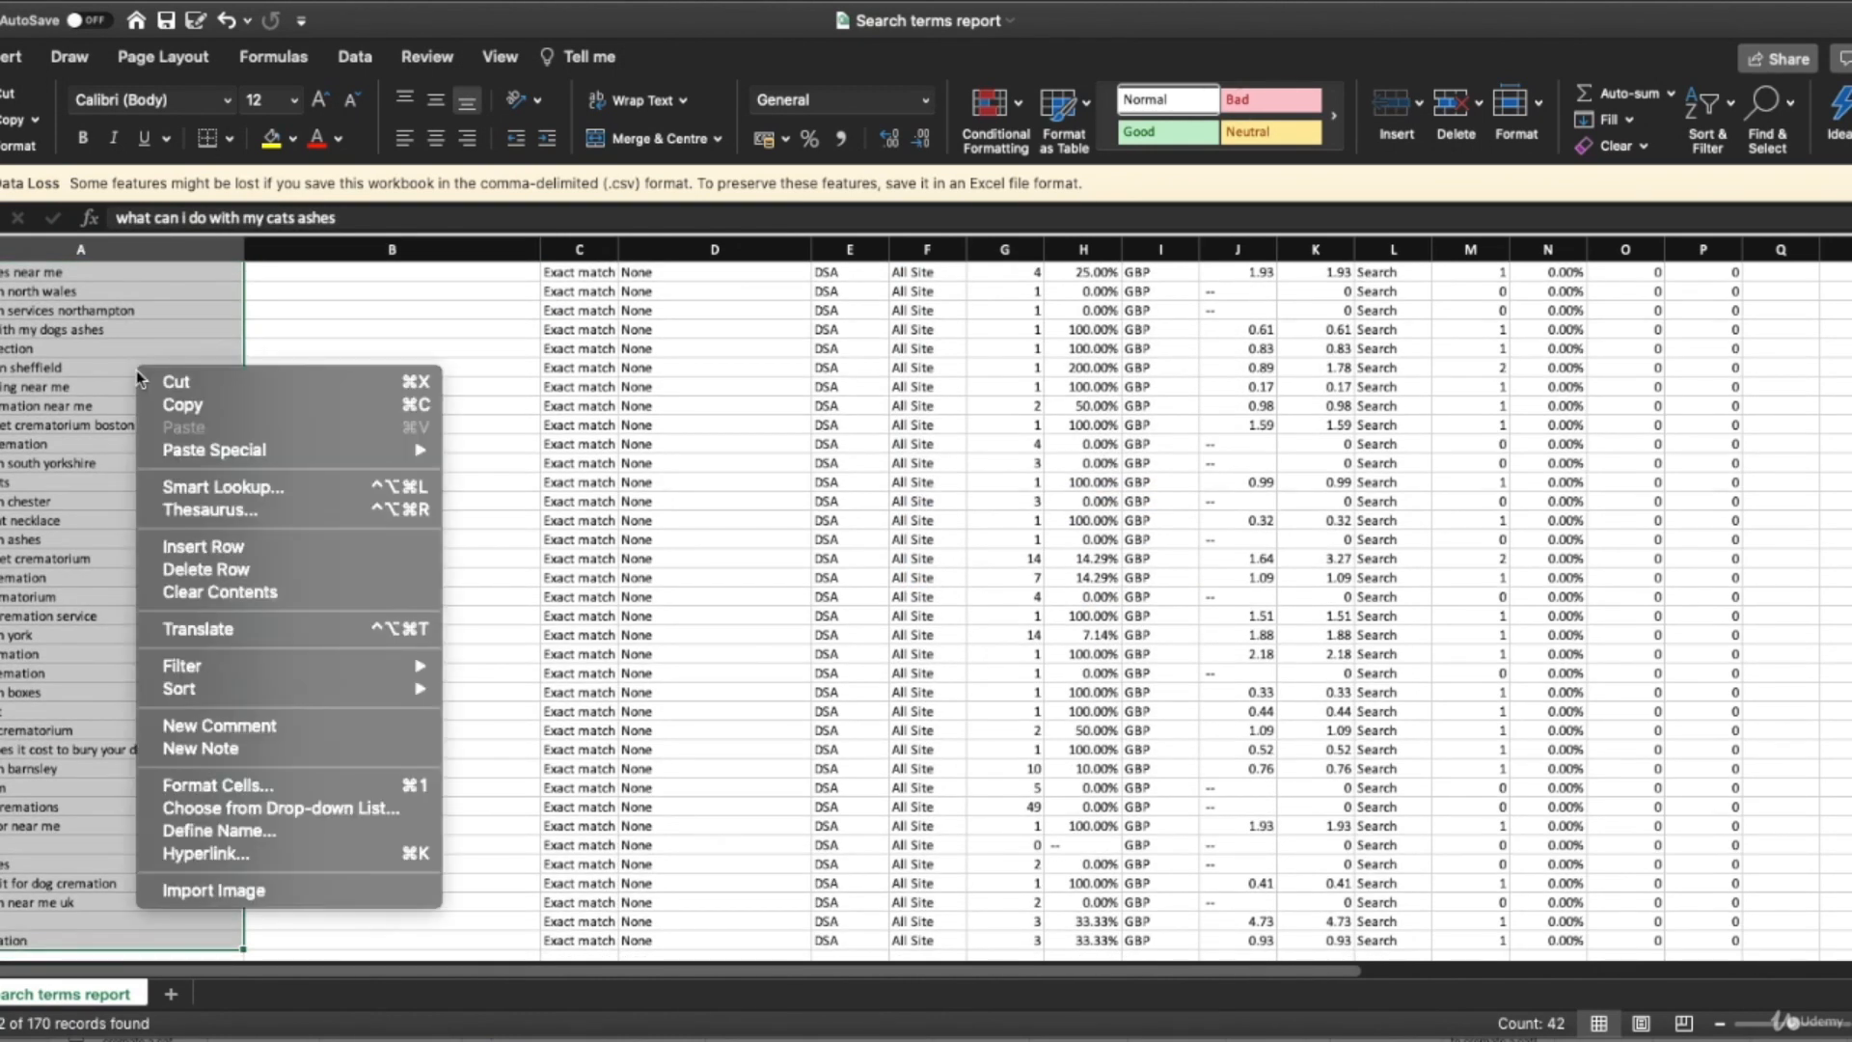
{"action": "left_click", "coordinate": [226, 570]}
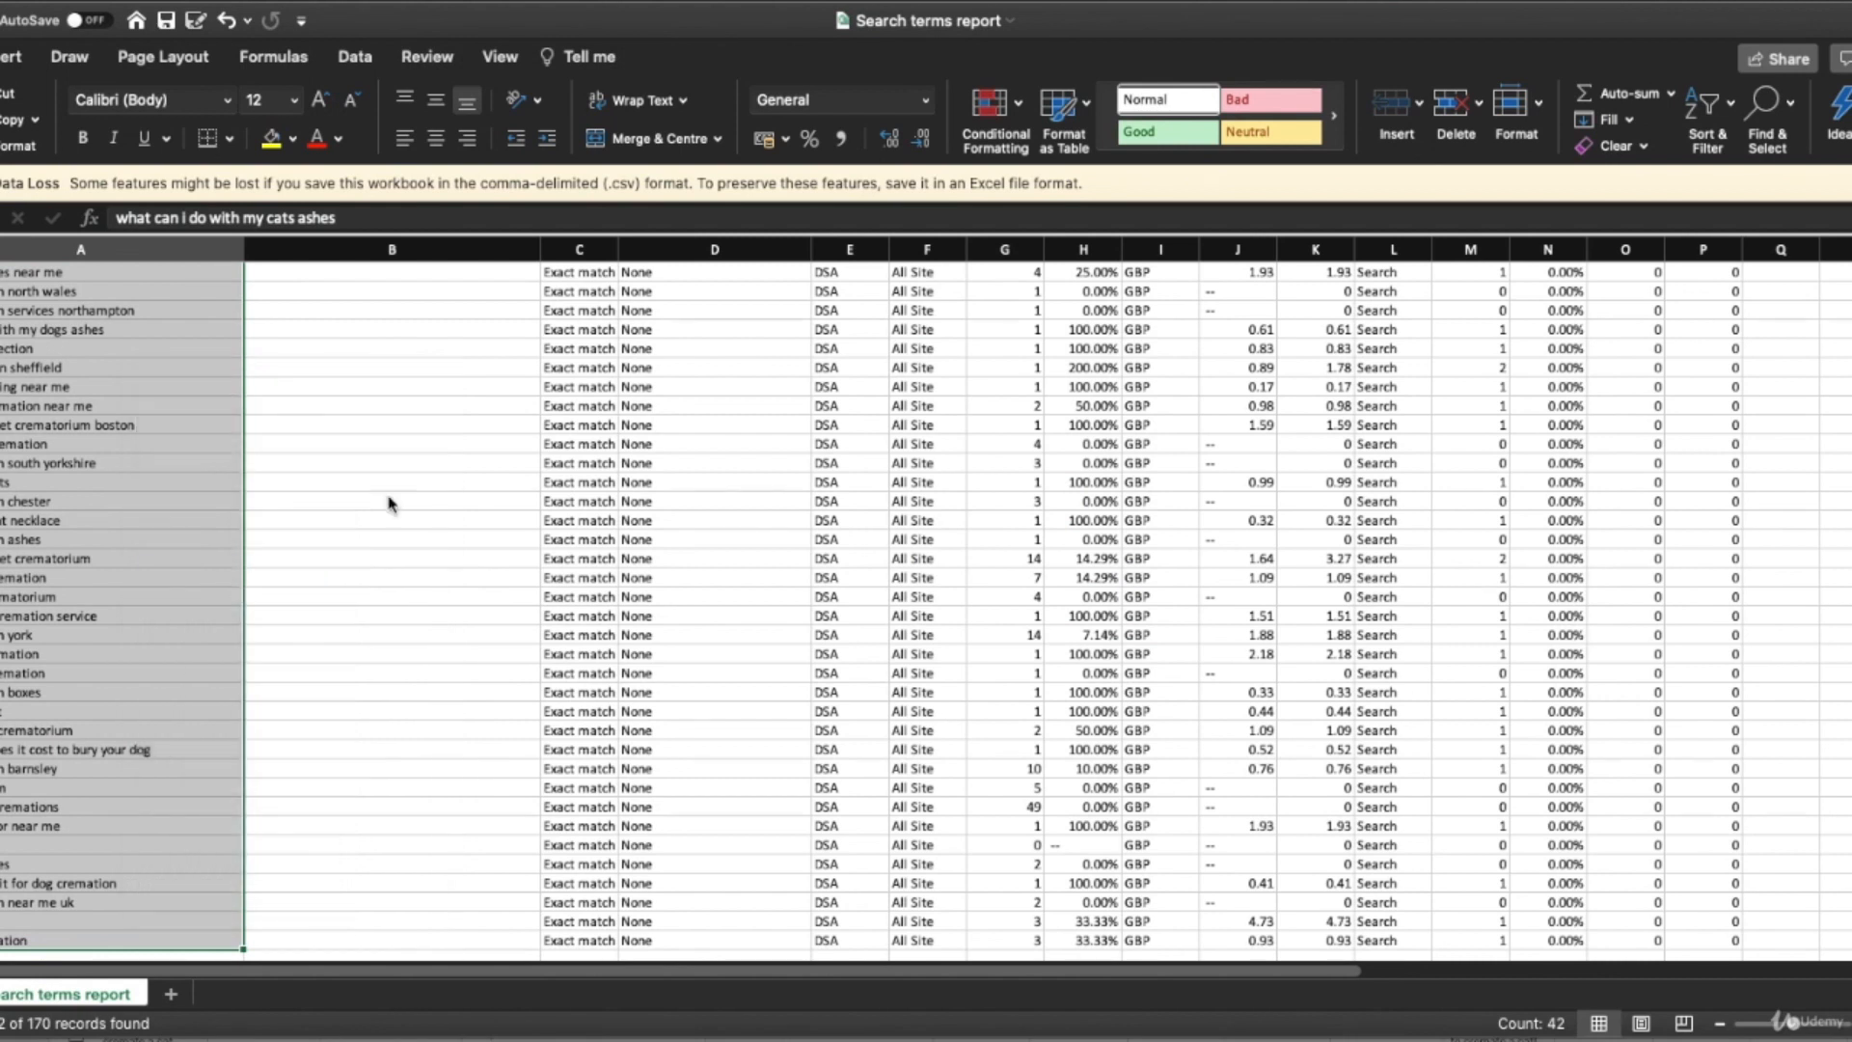
{"action": "left_click", "coordinate": [1196, 263]}
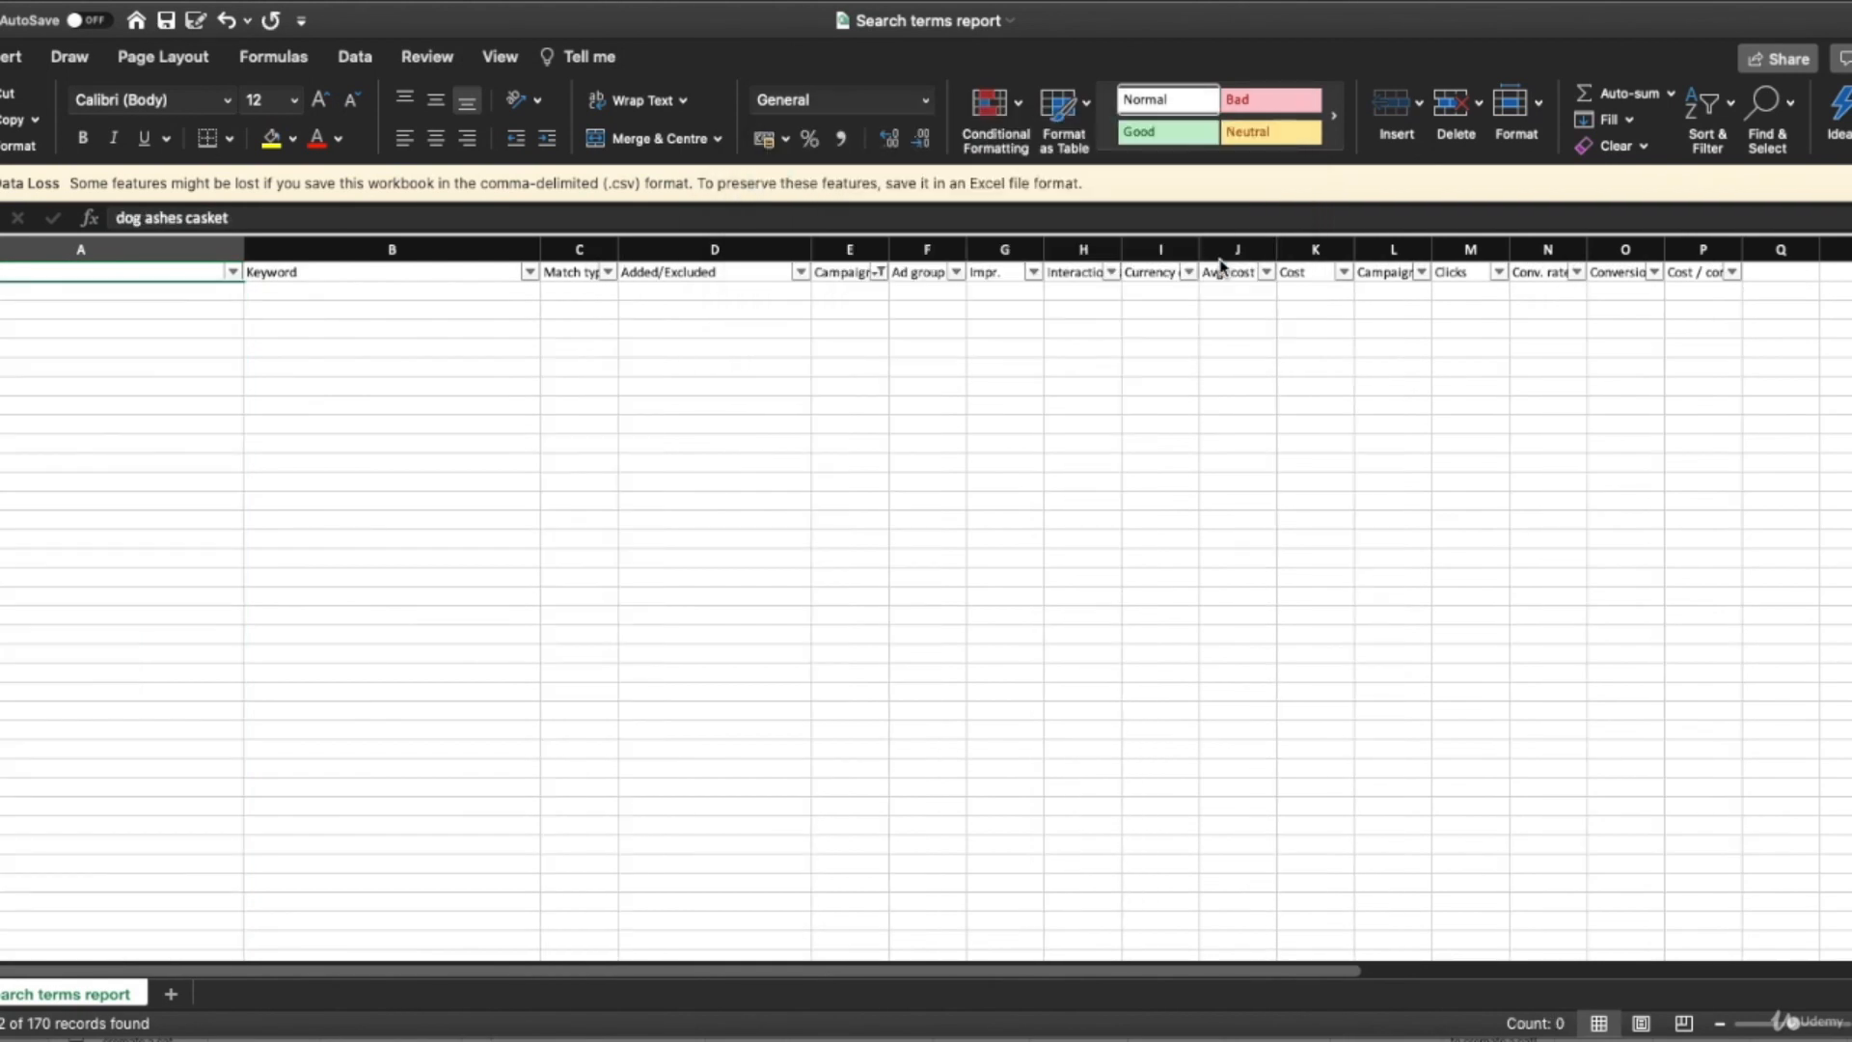
Clear the Campaign filter to show the search terms of the other campaigns again.
{"action": "left_click", "coordinate": [1709, 104]}
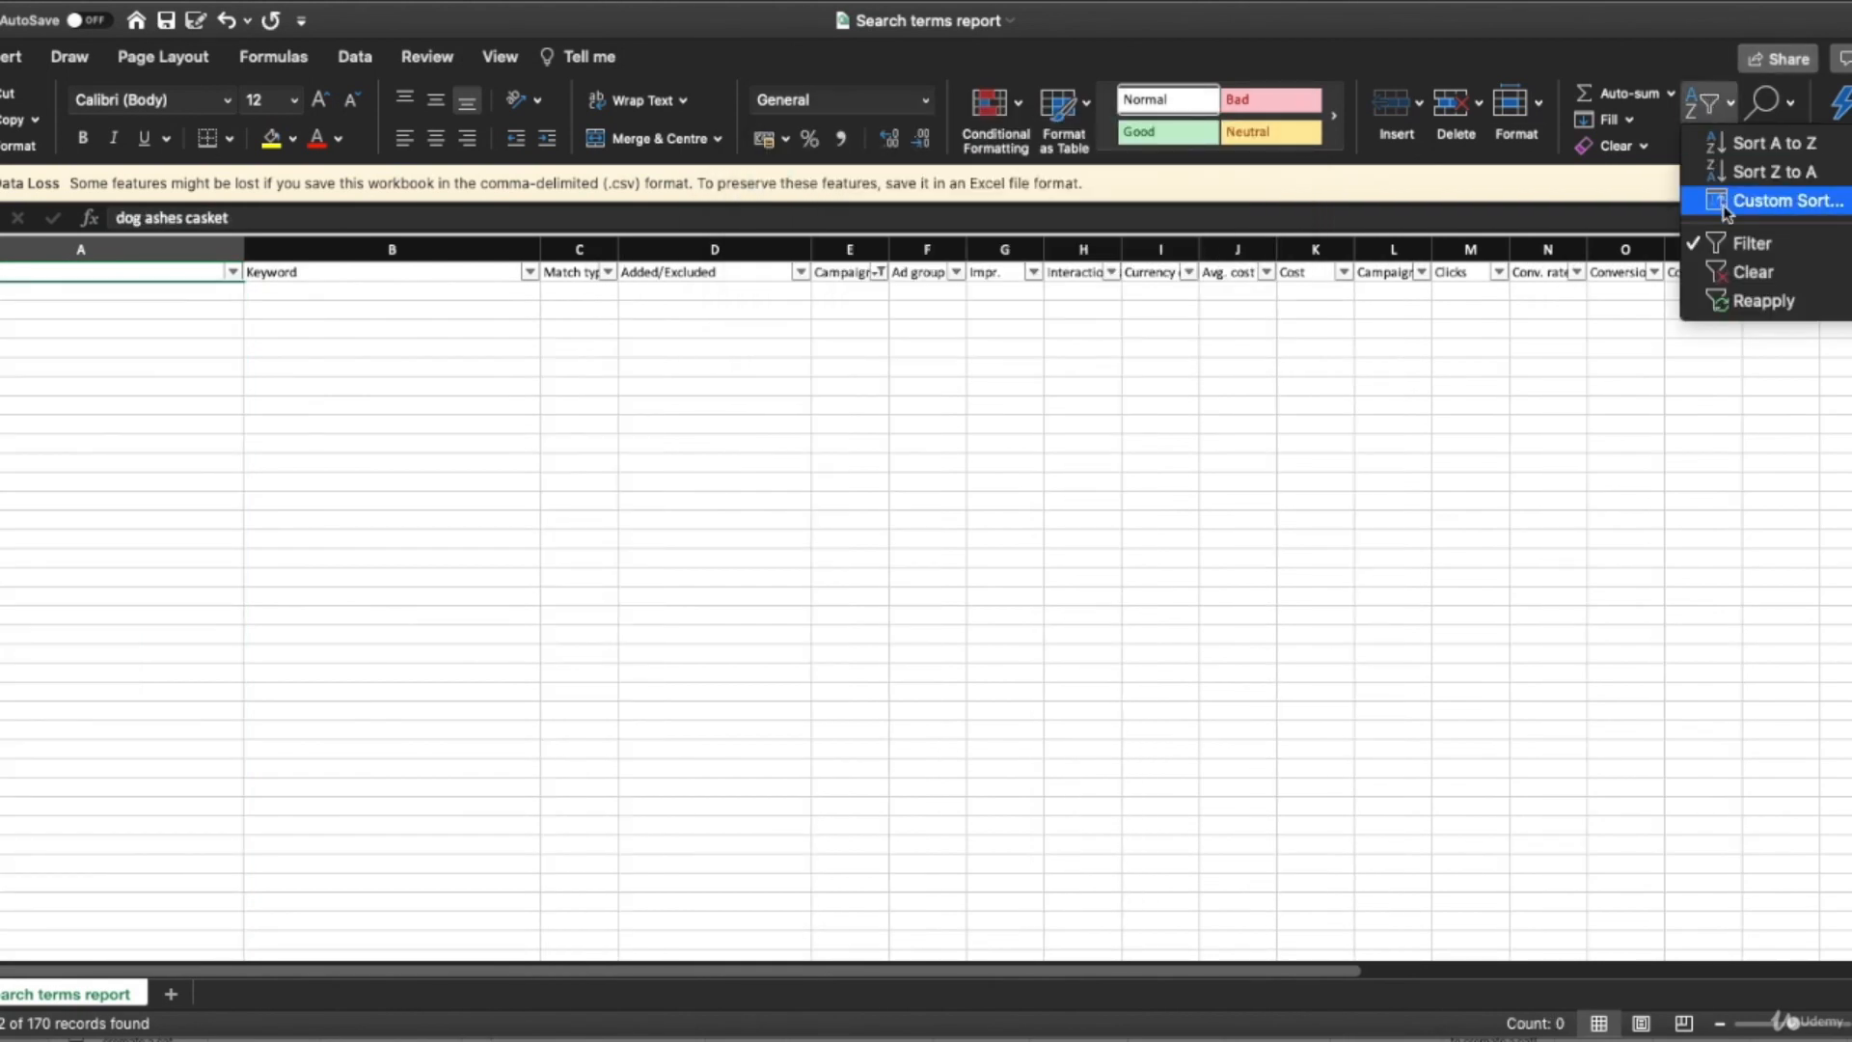
{"action": "left_click", "coordinate": [1752, 272]}
{"action": "left_click", "coordinate": [607, 442]}
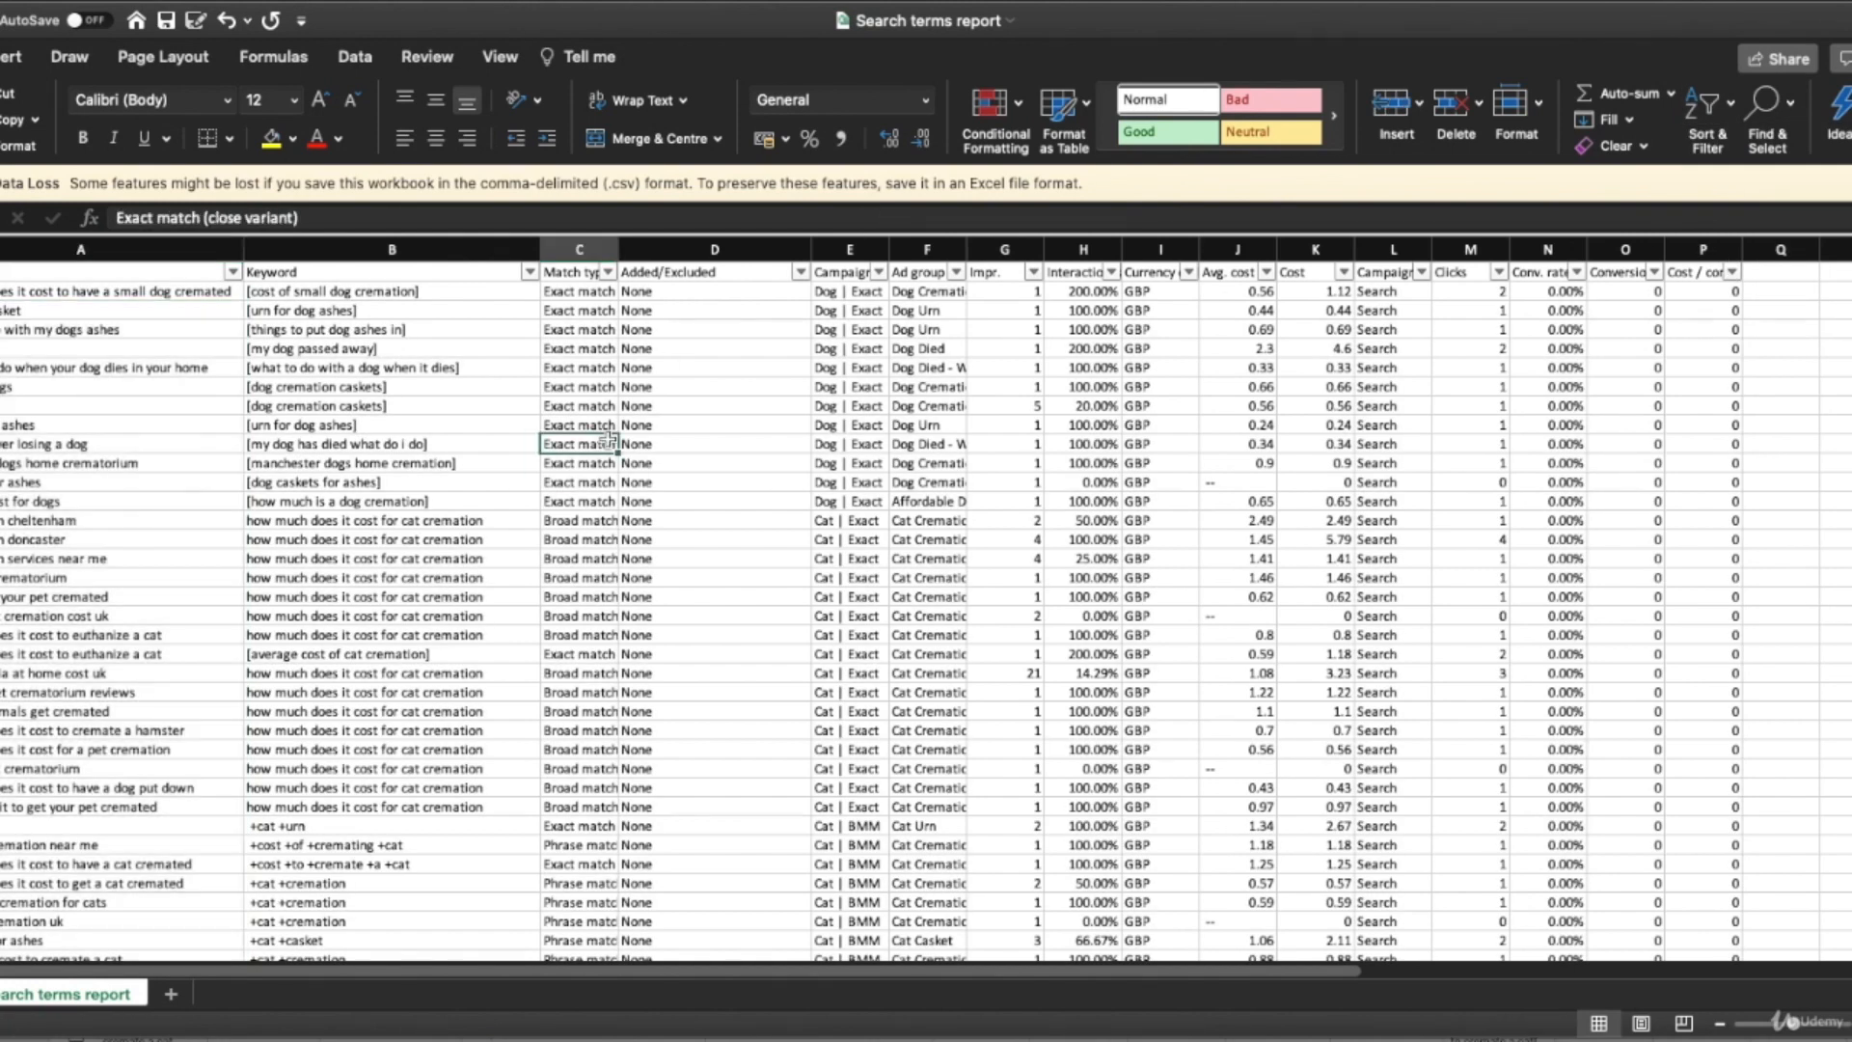
Sort the report by the Impr. column in descending order.
{"action": "left_click", "coordinate": [325, 270]}
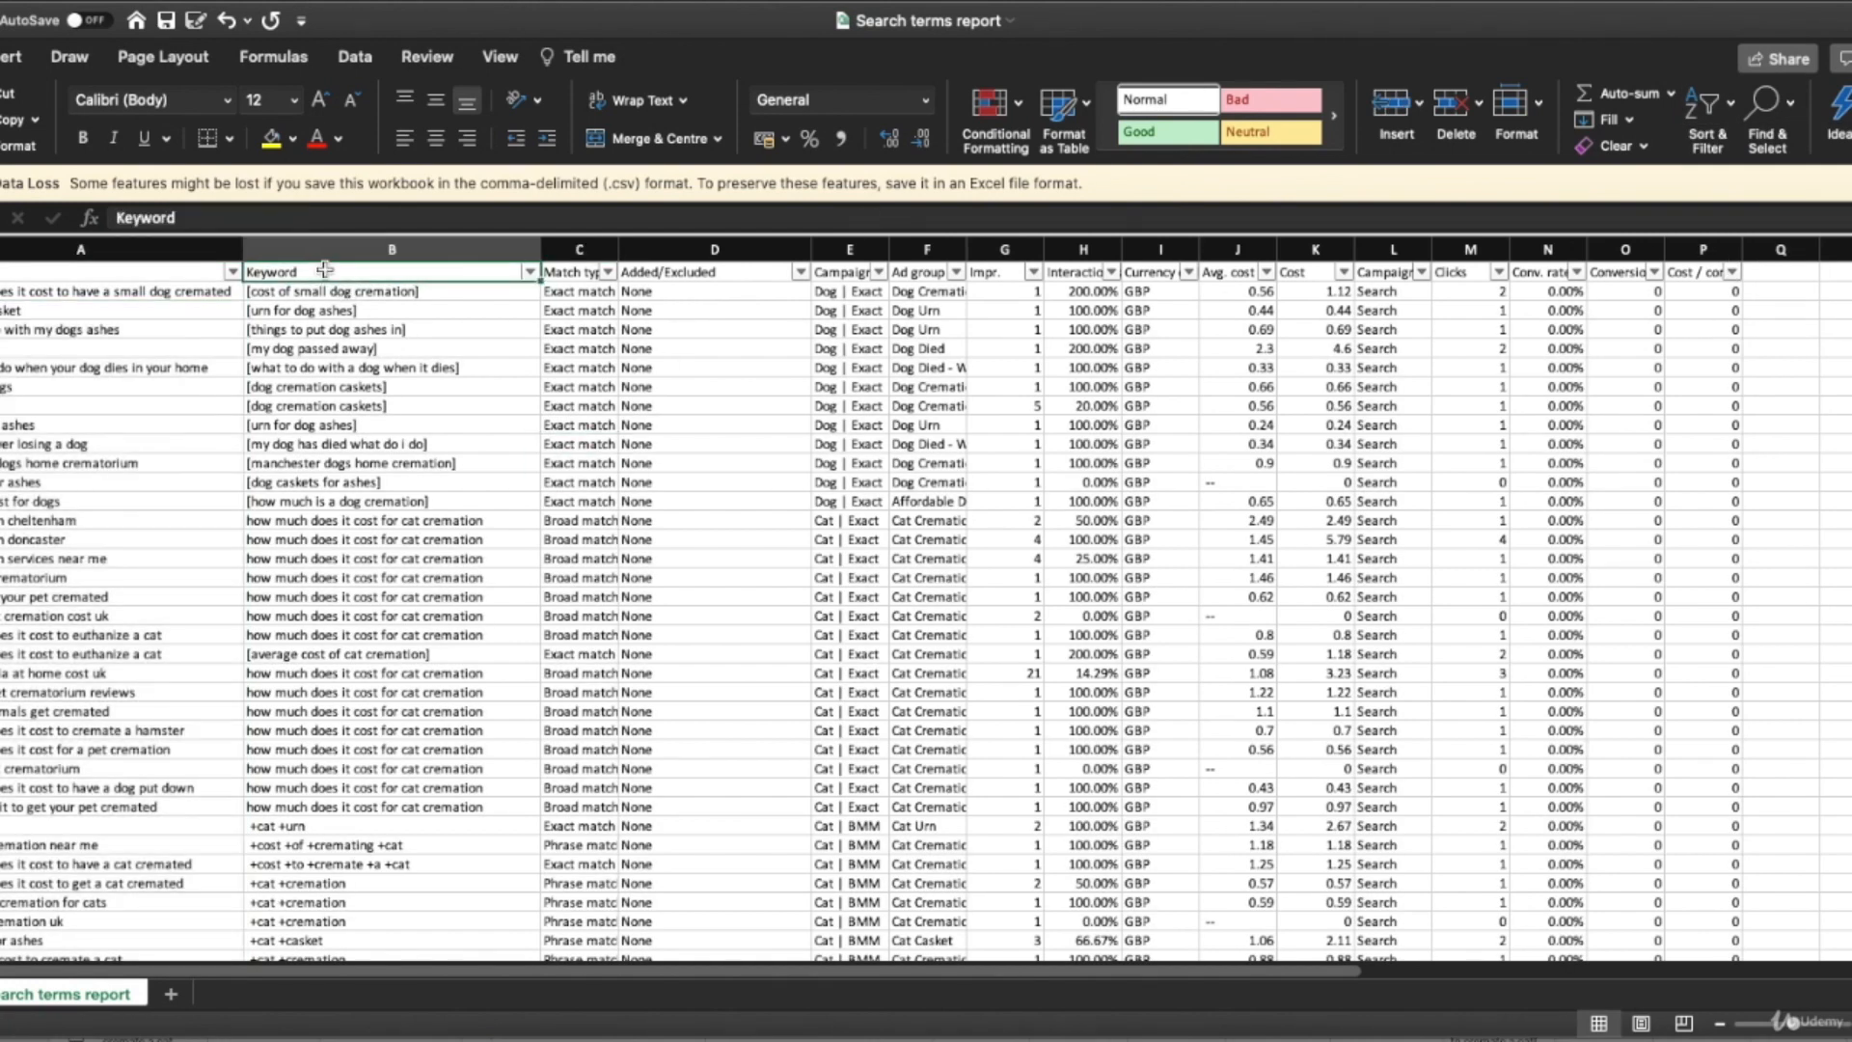
{"action": "left_click", "coordinate": [1033, 273]}
{"action": "left_click", "coordinate": [1281, 348]}
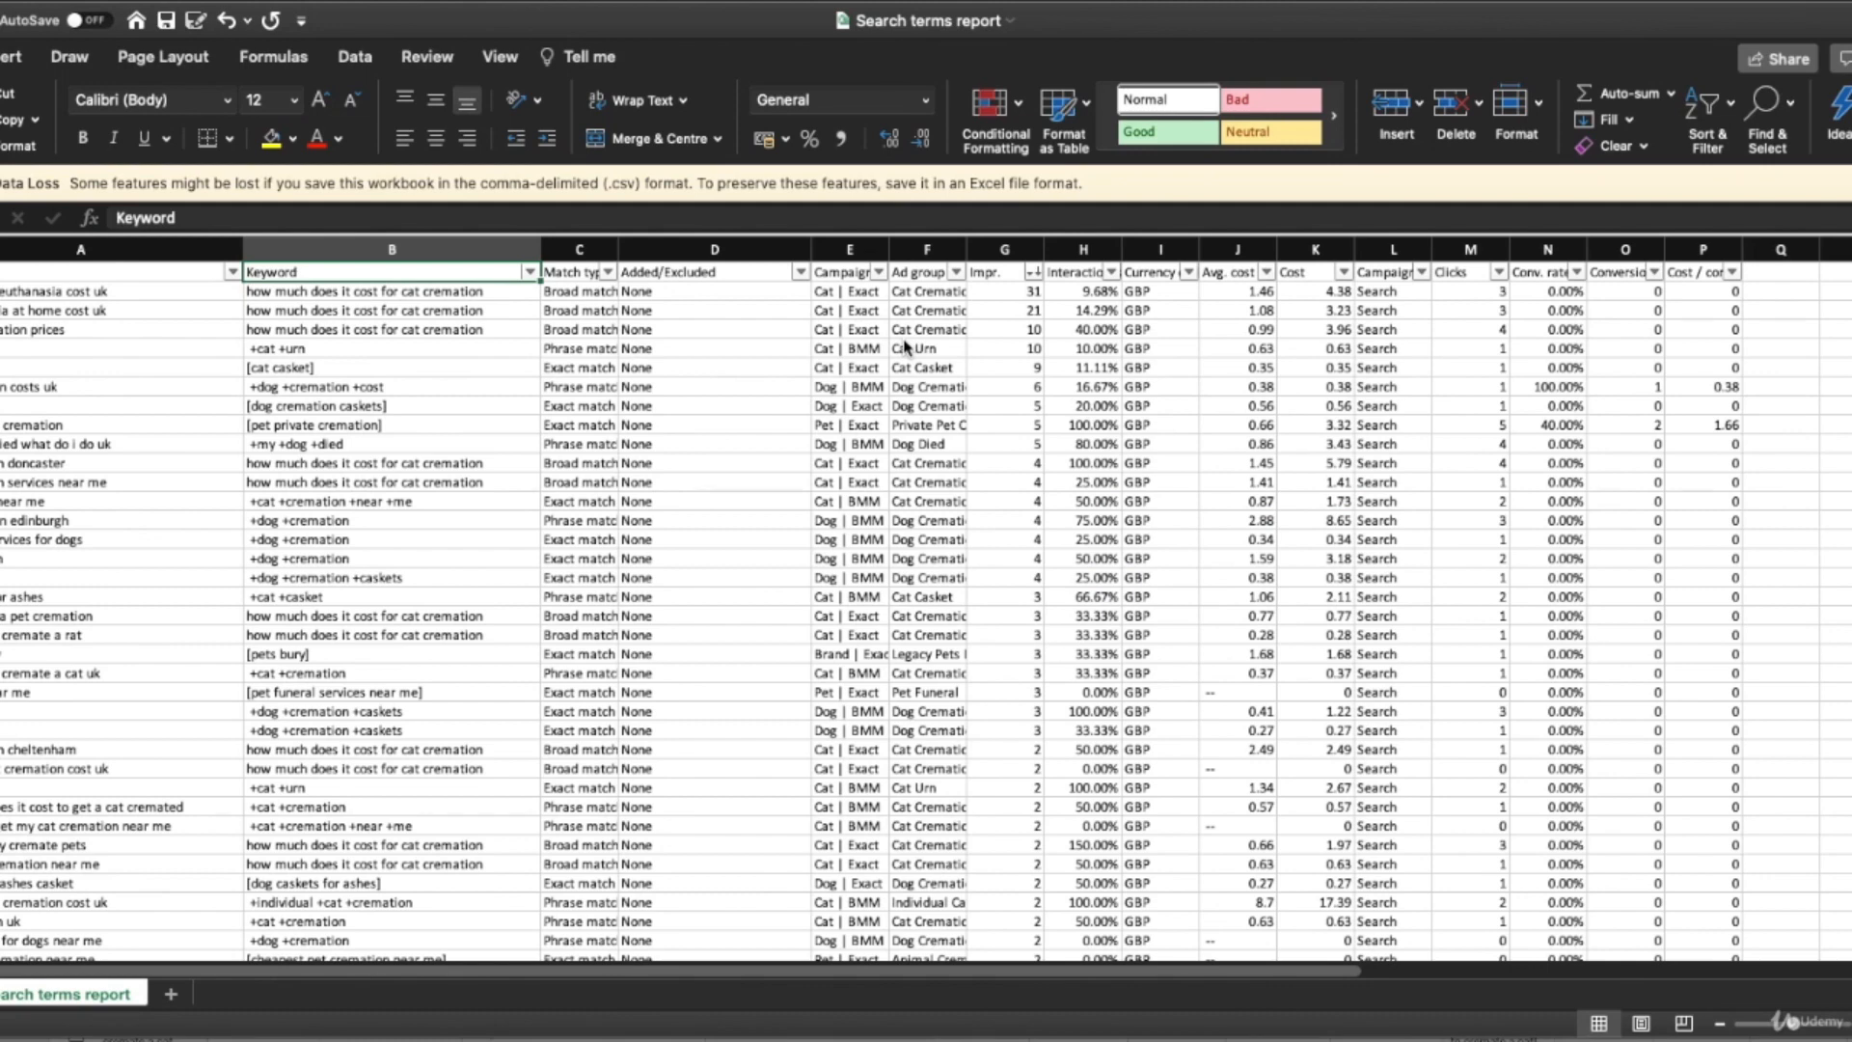
Review the sorted list of search terms from the highest impressions down to the last rows.
{"action": "scroll", "coordinate": [938, 435], "scroll_direction": "down", "scroll_amount": 20}
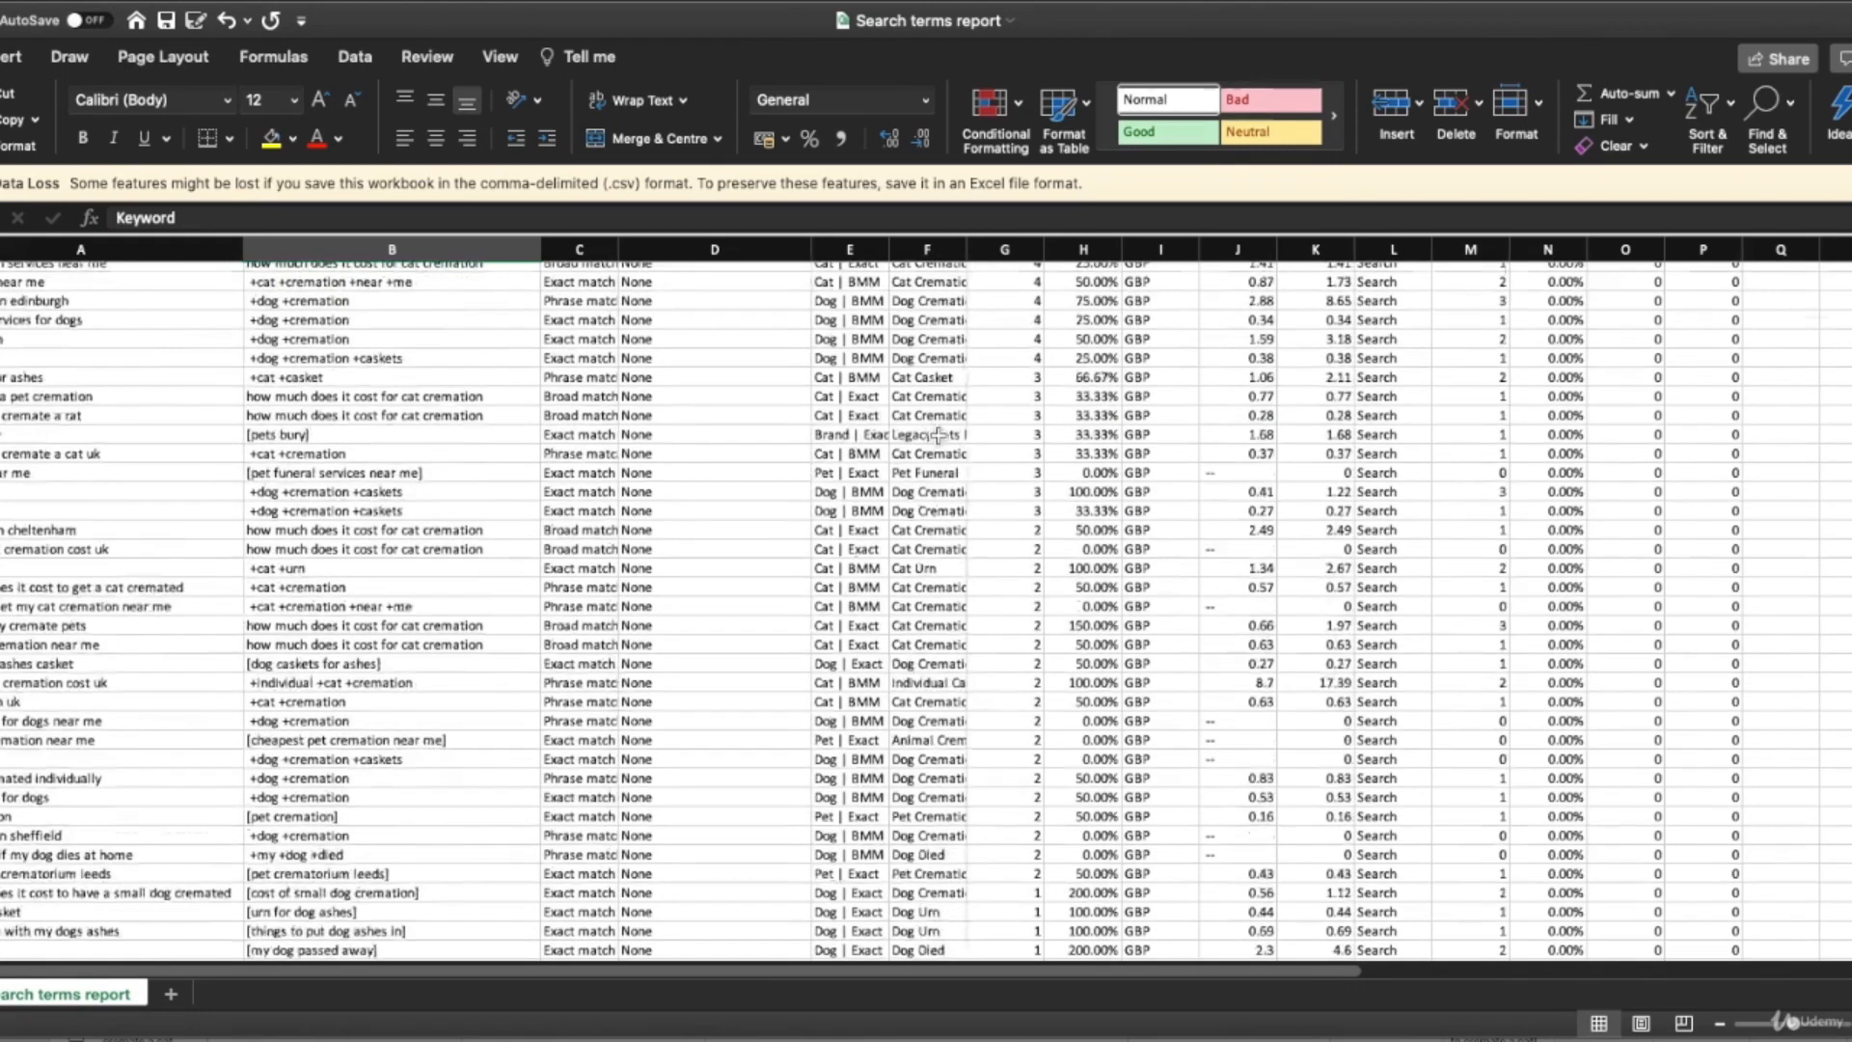
{"action": "scroll", "coordinate": [937, 435], "scroll_direction": "down", "scroll_amount": 15}
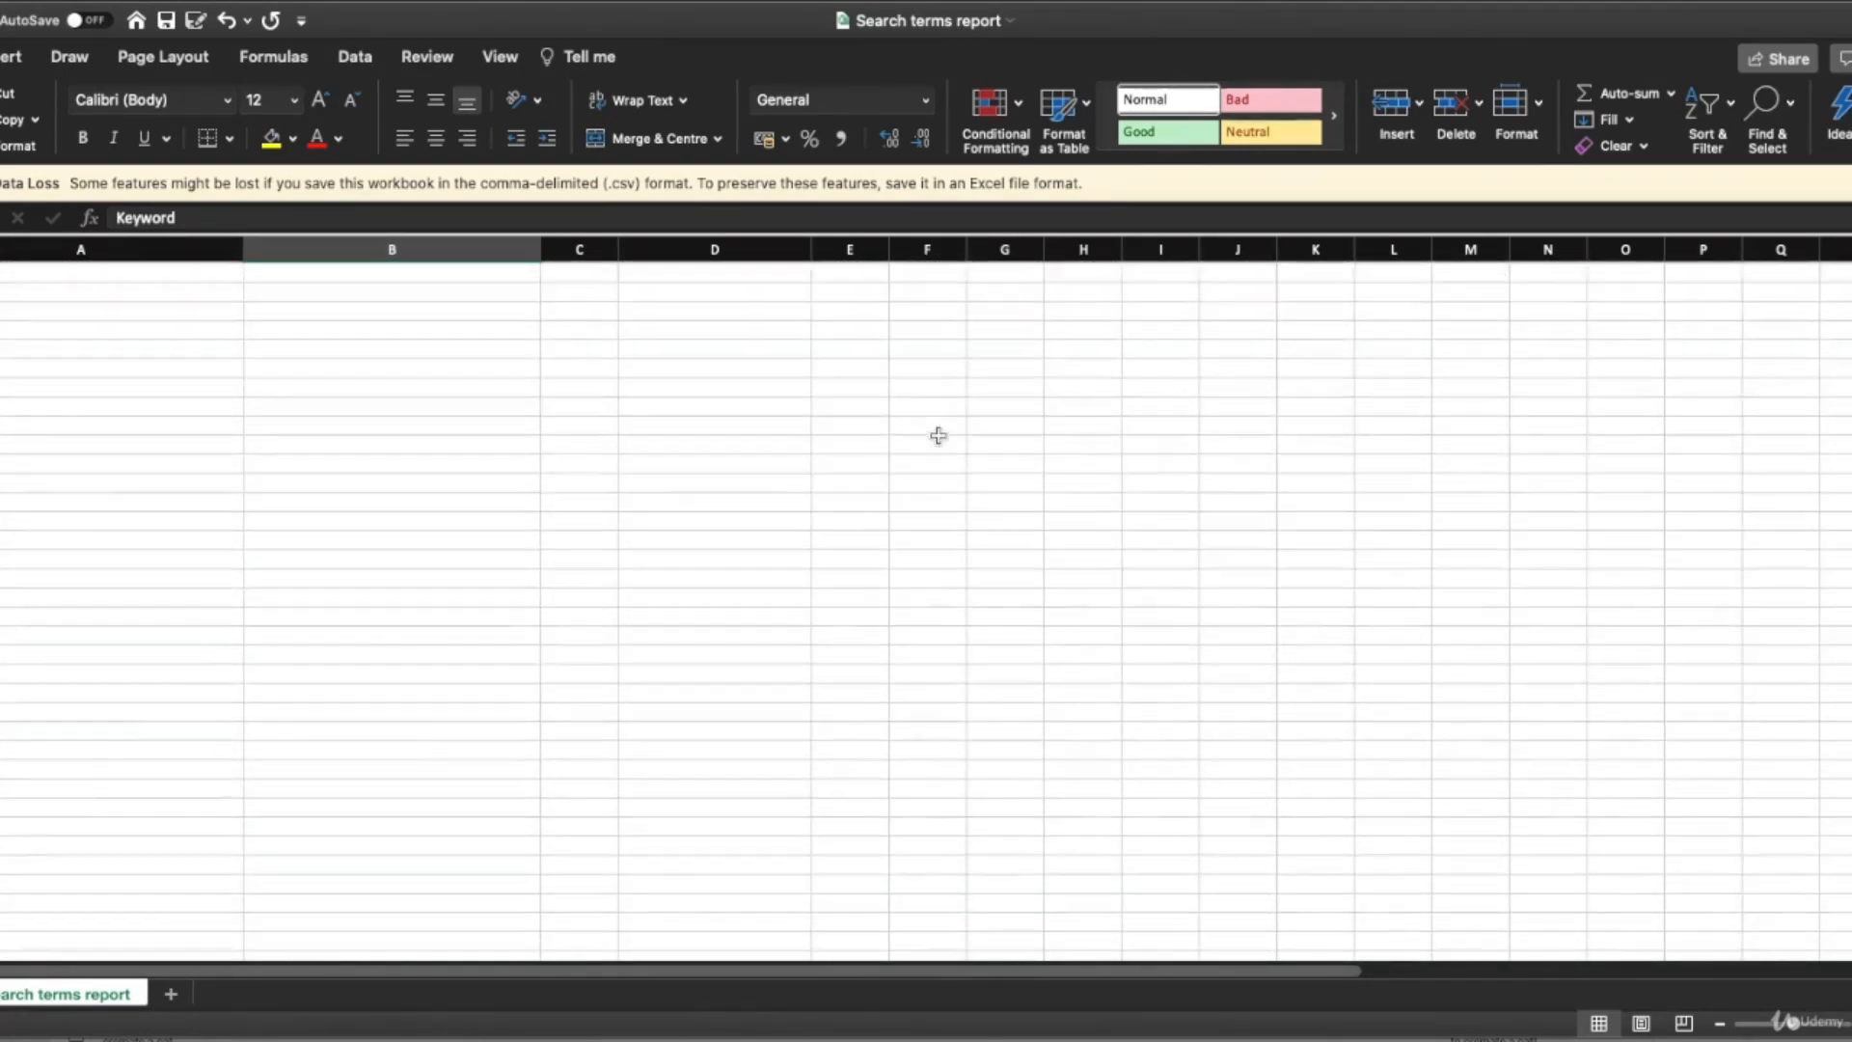
{"action": "scroll", "coordinate": [937, 435], "scroll_direction": "up", "scroll_amount": 20}
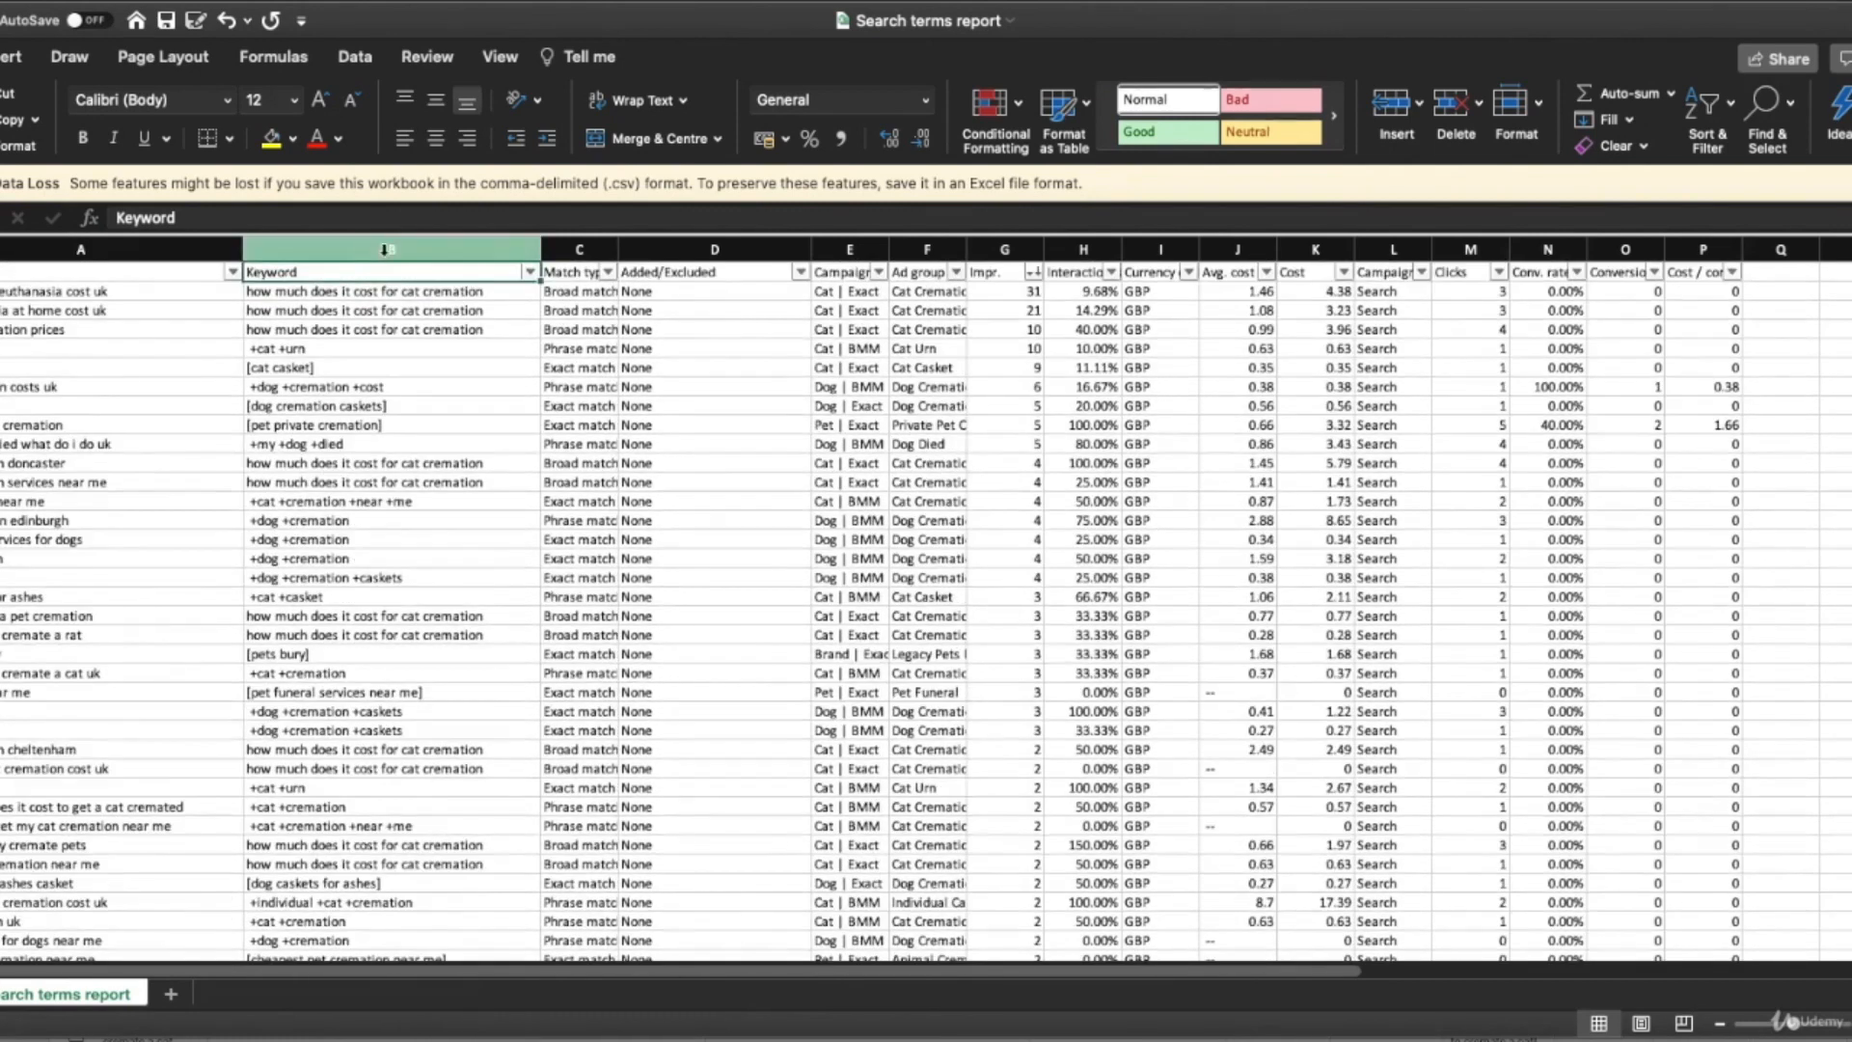
{"action": "left_click", "coordinate": [173, 251]}
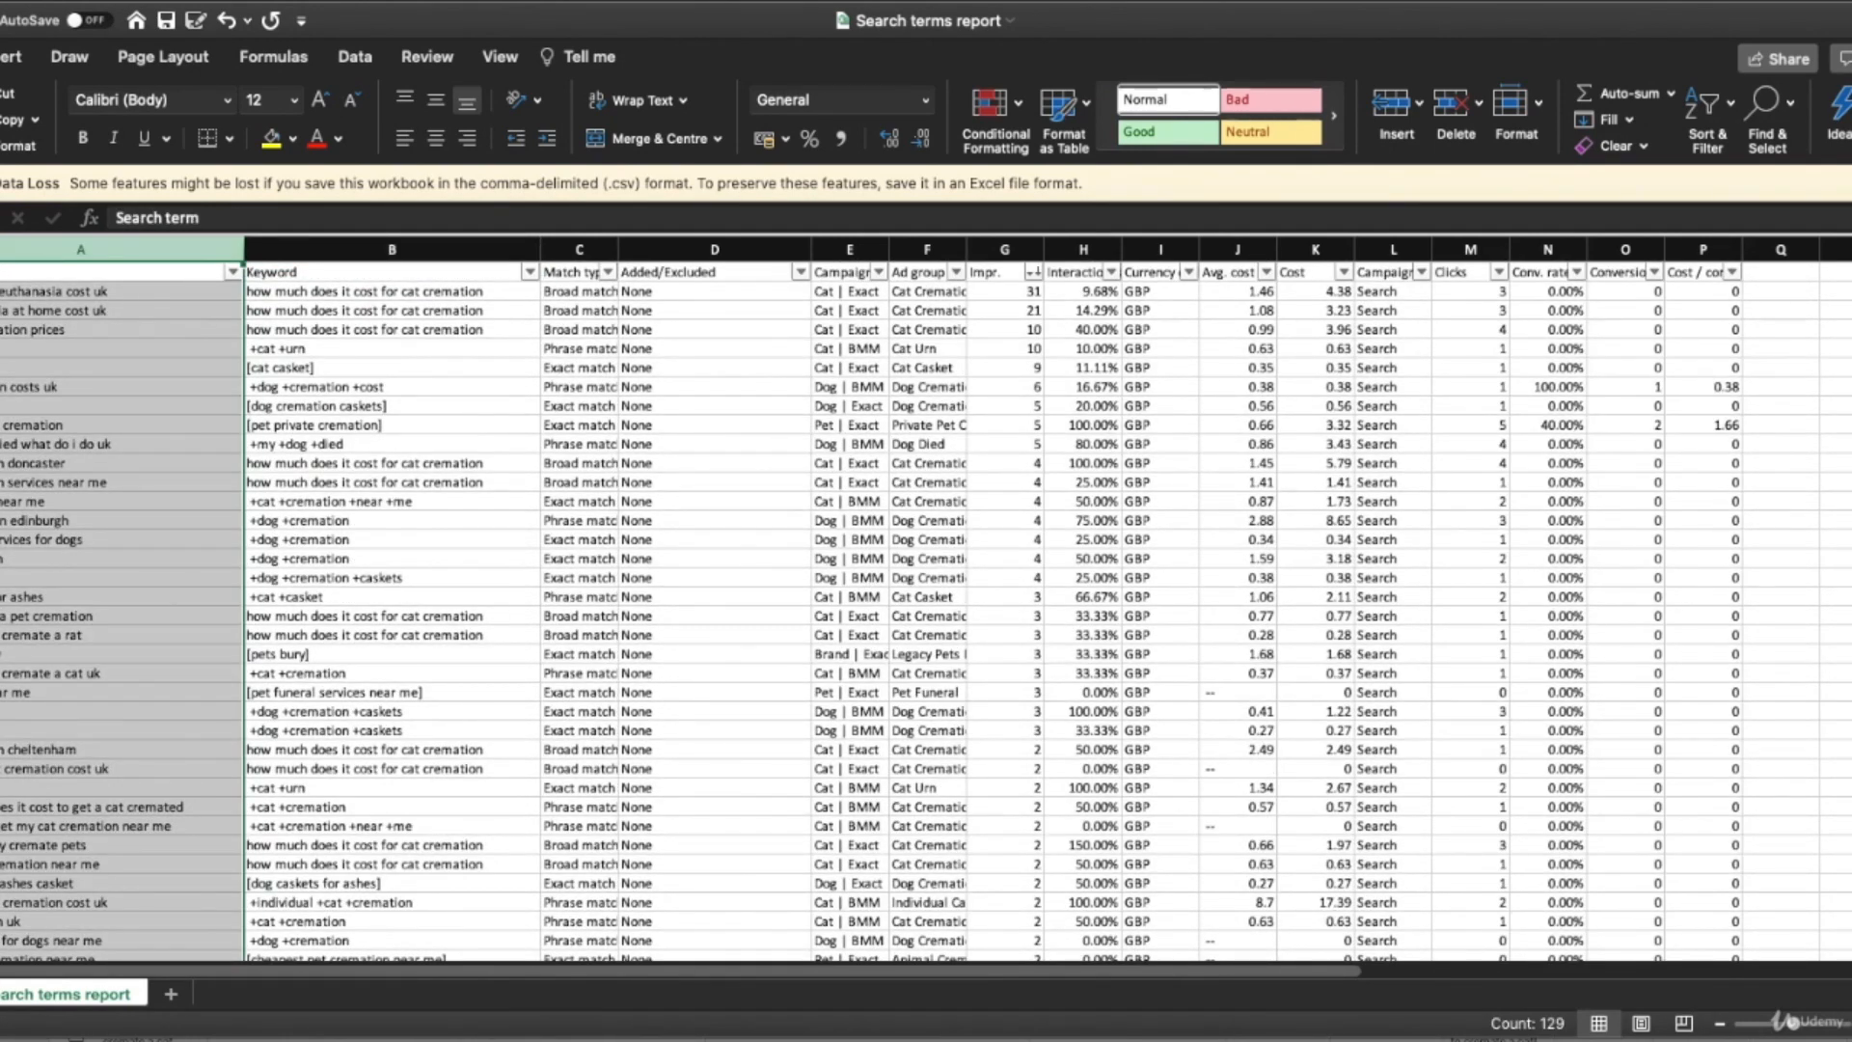
{"action": "scroll", "coordinate": [444, 604], "scroll_direction": "down", "scroll_amount": 20}
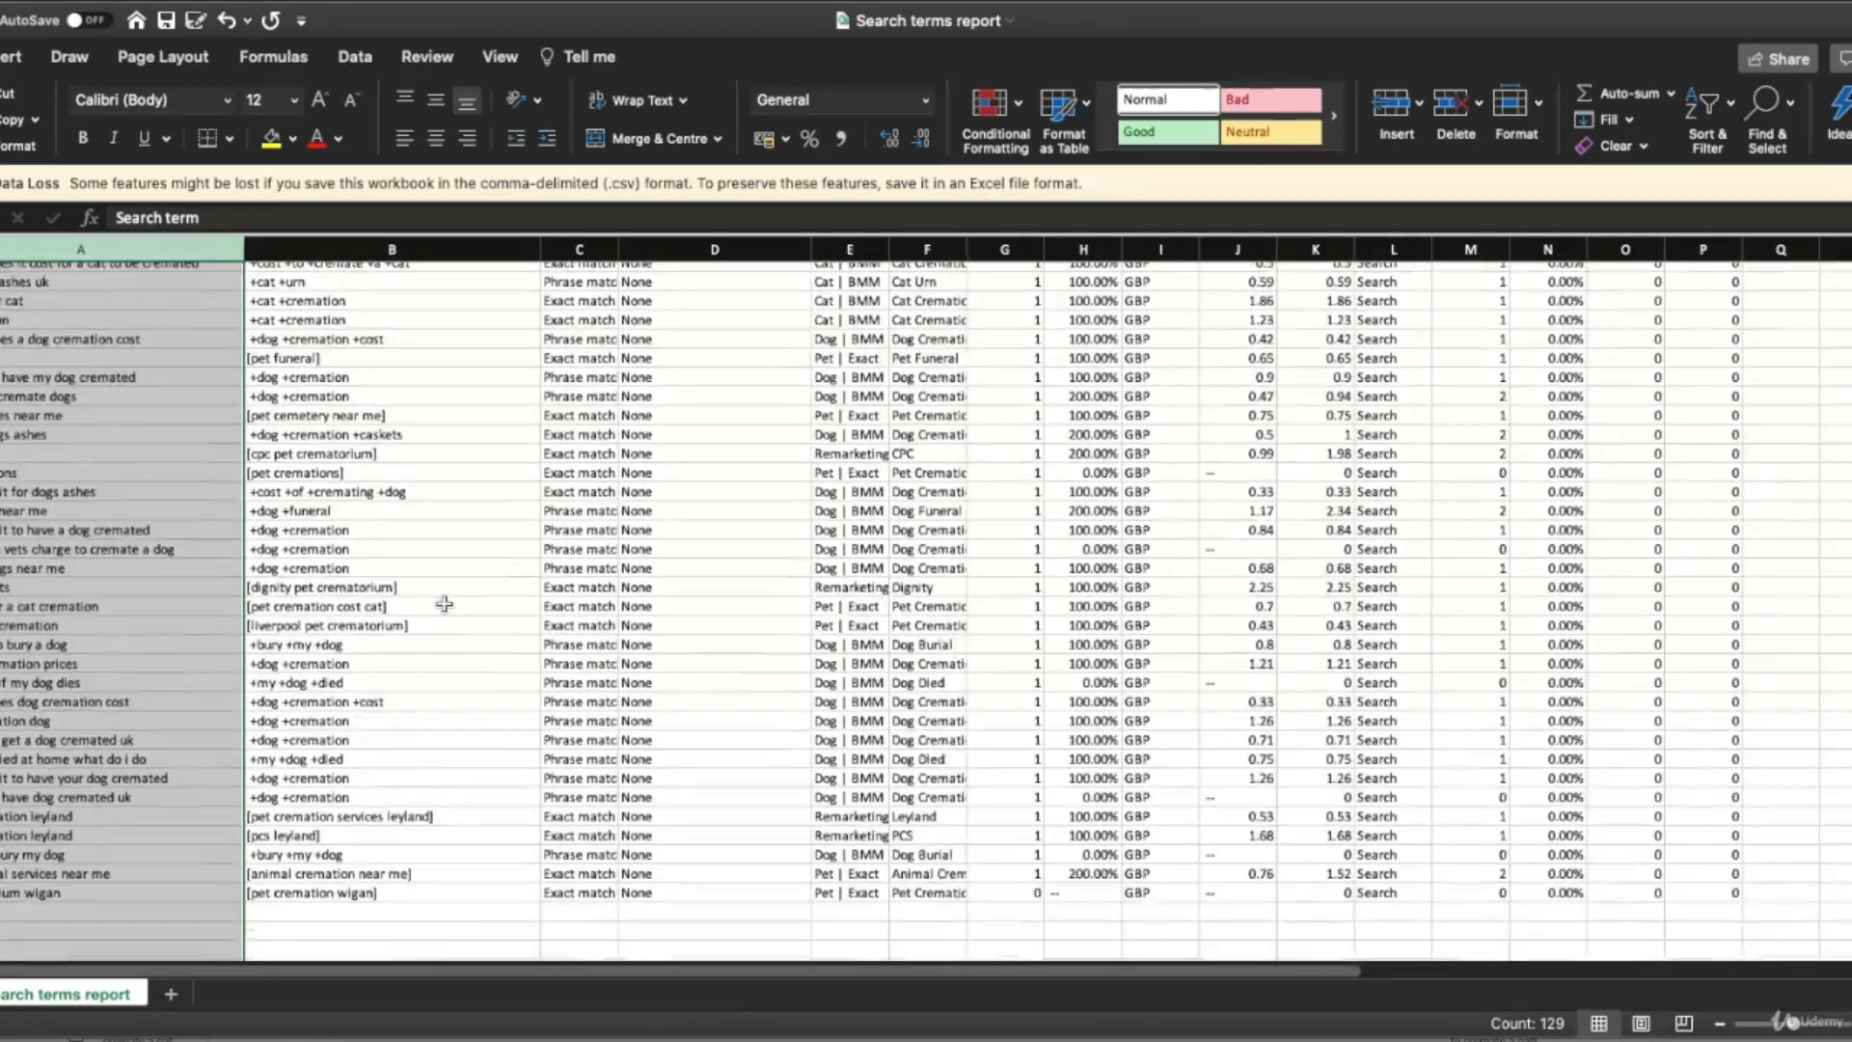
{"action": "scroll", "coordinate": [444, 604], "scroll_direction": "up", "scroll_amount": 20}
{"action": "scroll", "coordinate": [444, 604], "scroll_direction": "up", "scroll_amount": 5}
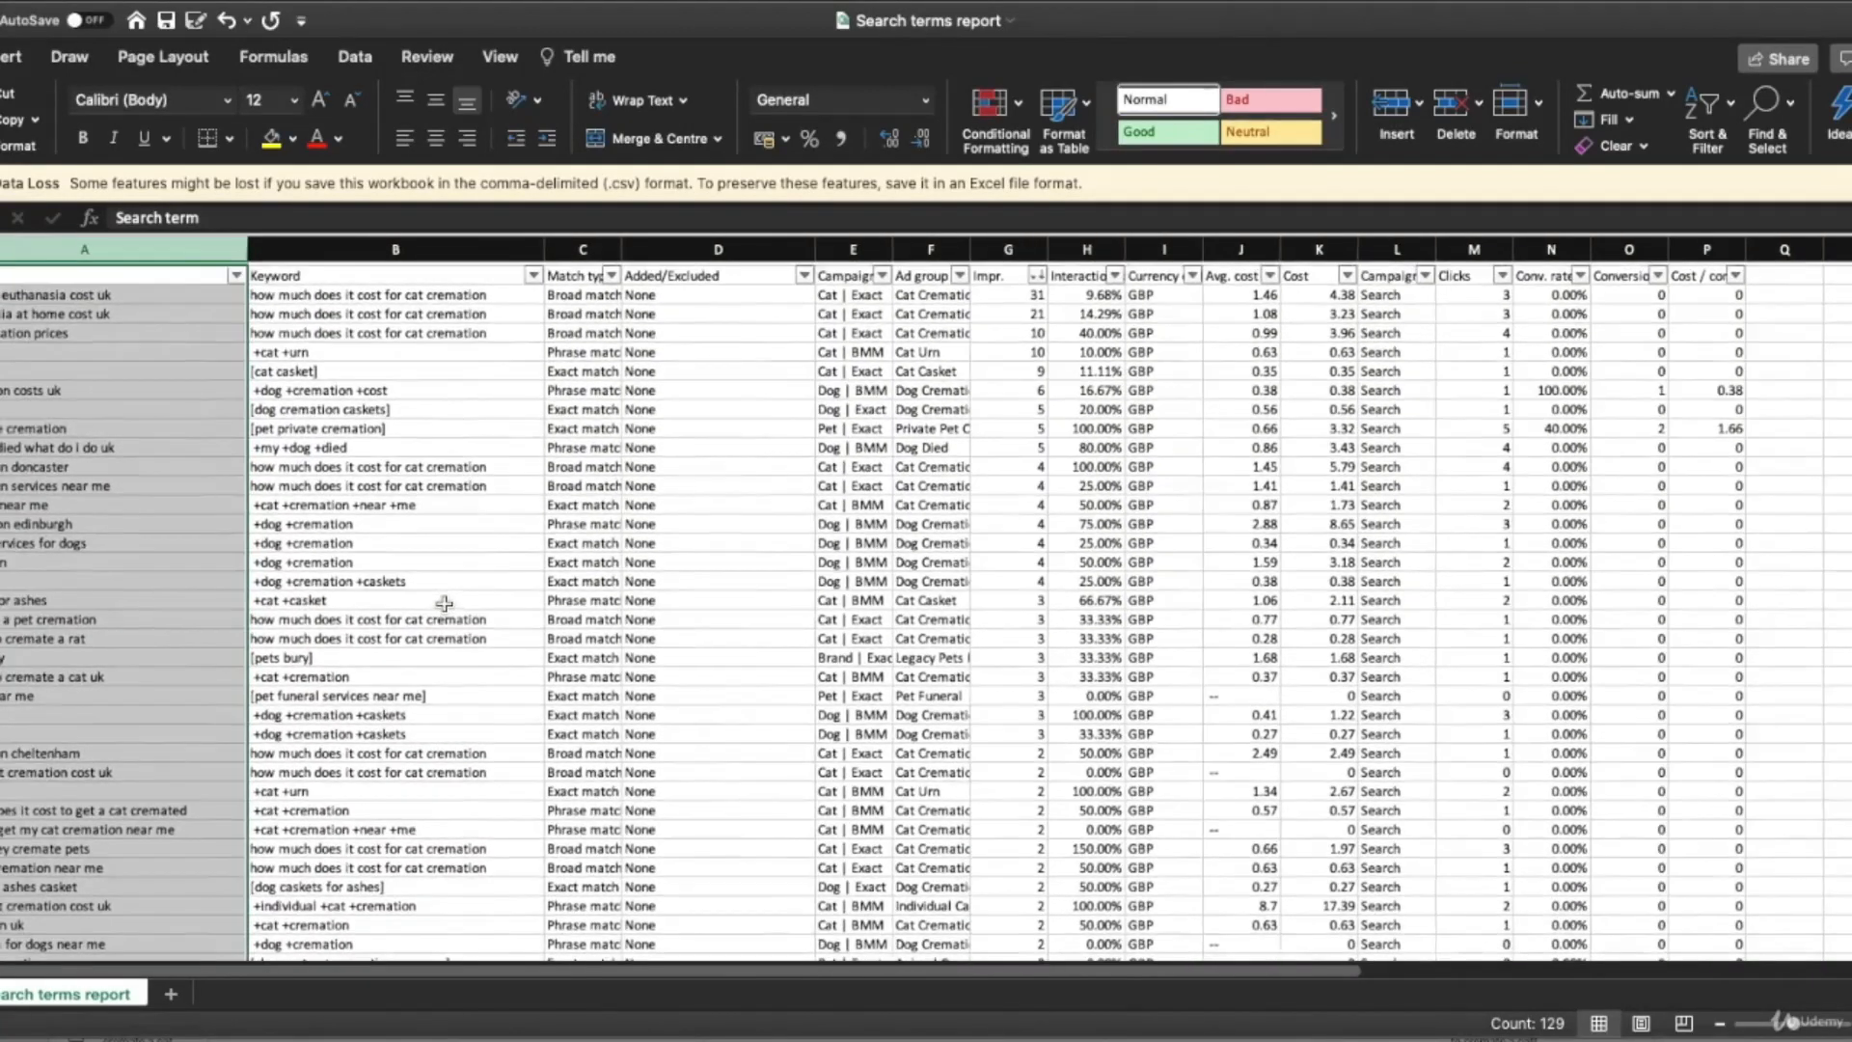
{"action": "scroll", "coordinate": [254, 662], "scroll_direction": "down", "scroll_amount": 5}
{"action": "scroll", "coordinate": [254, 662], "scroll_direction": "up", "scroll_amount": 5}
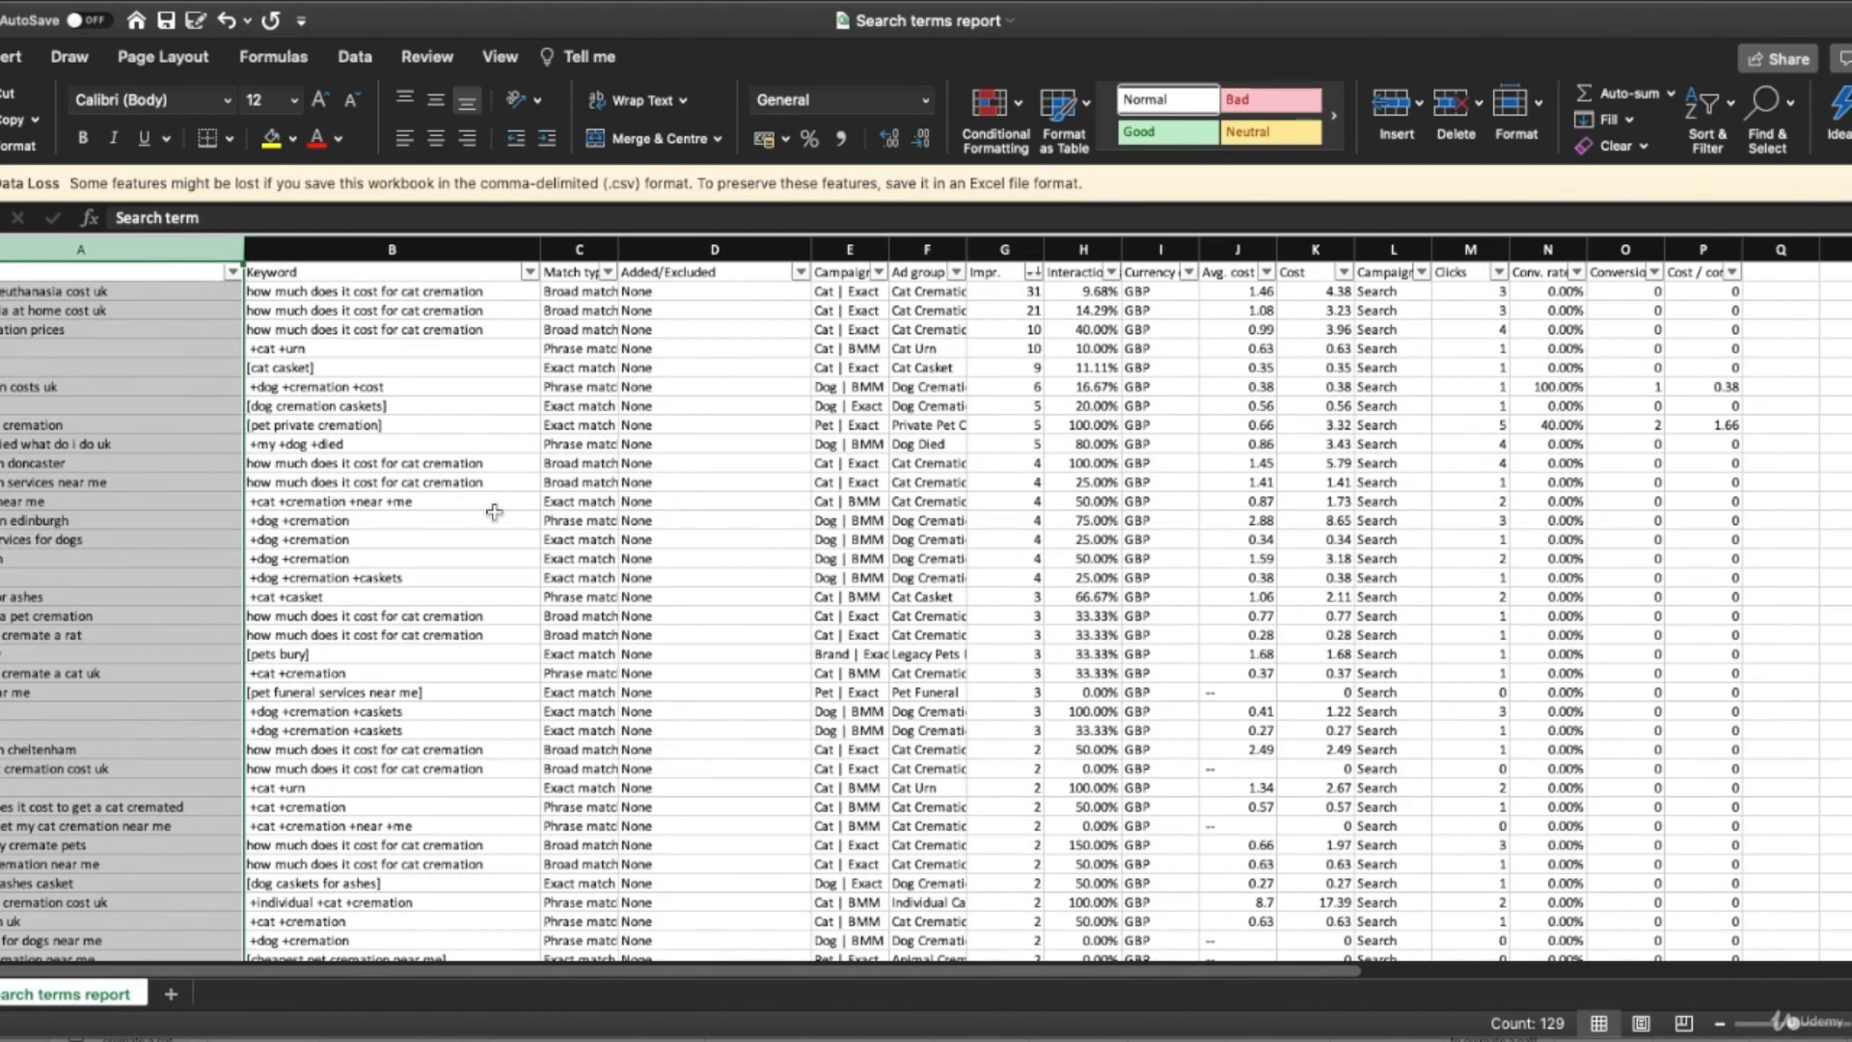
{"action": "scroll", "coordinate": [1244, 725], "scroll_direction": "down", "scroll_amount": 20}
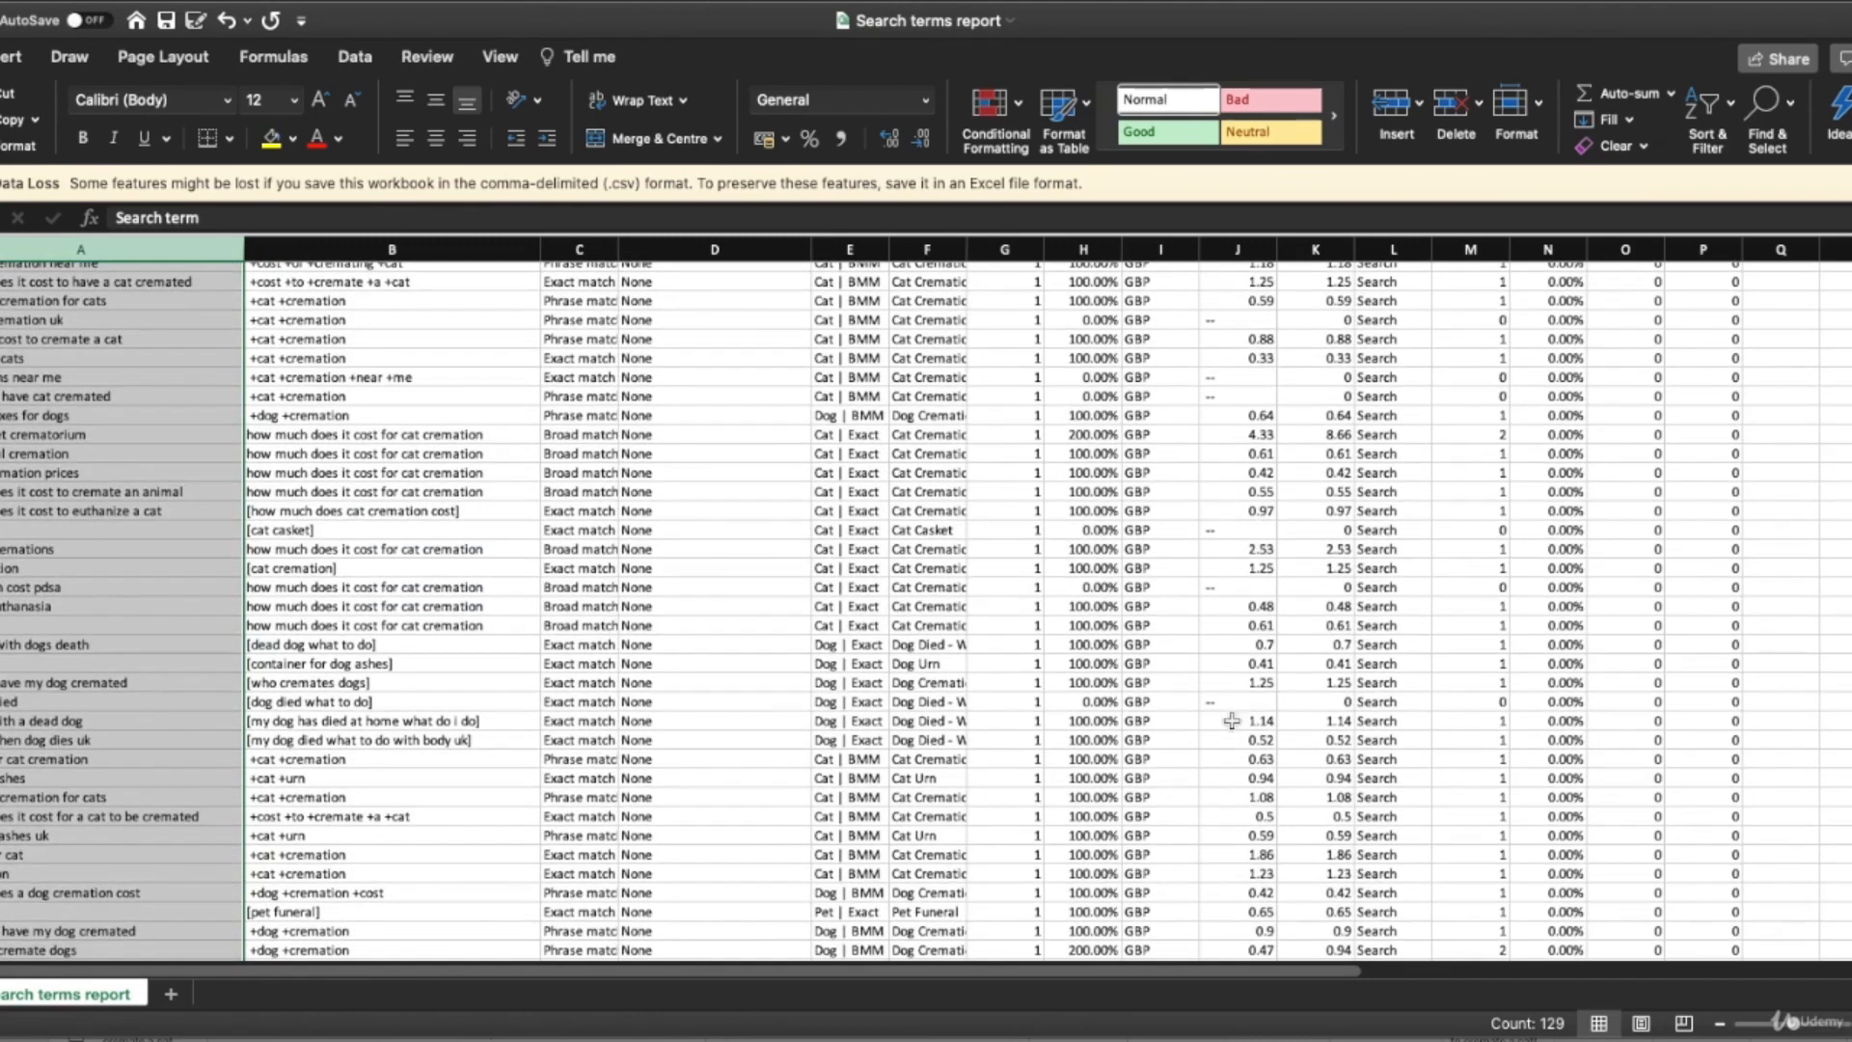
{"action": "left_click", "coordinate": [1026, 590]}
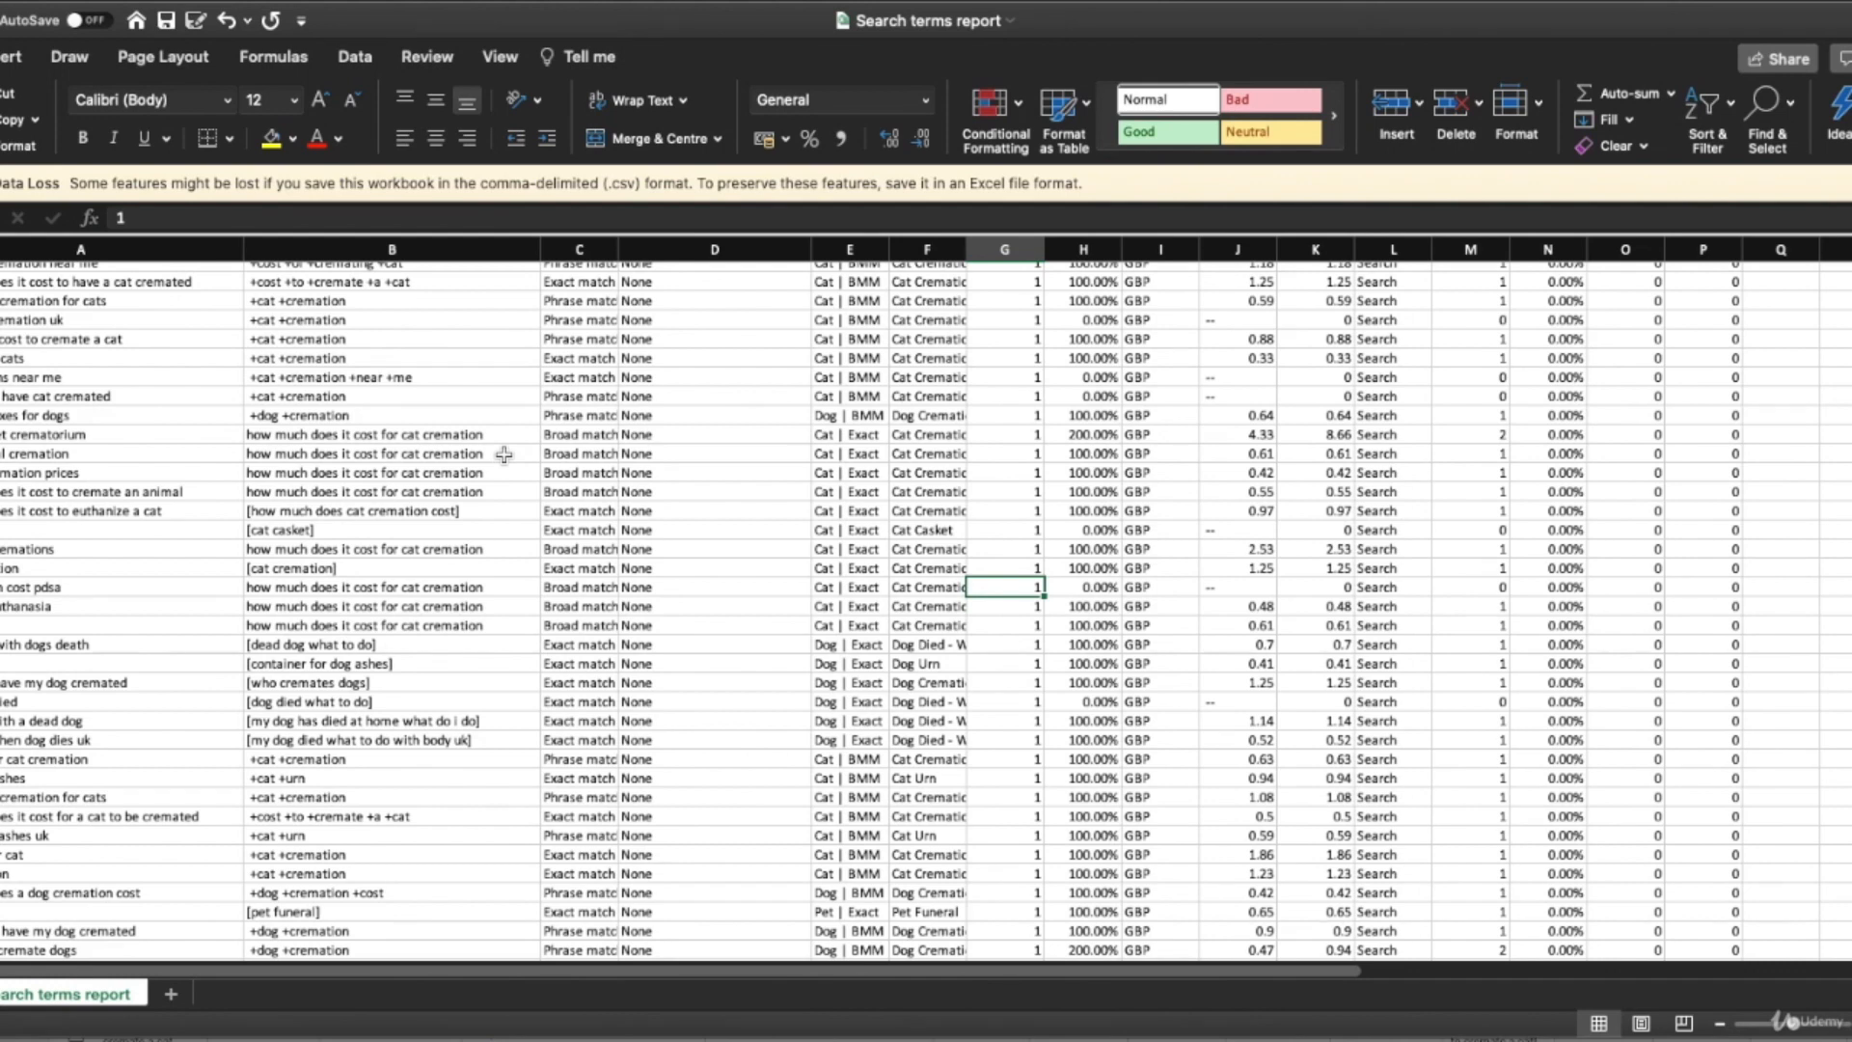
{"action": "scroll", "coordinate": [503, 454], "scroll_direction": "up", "scroll_amount": 15}
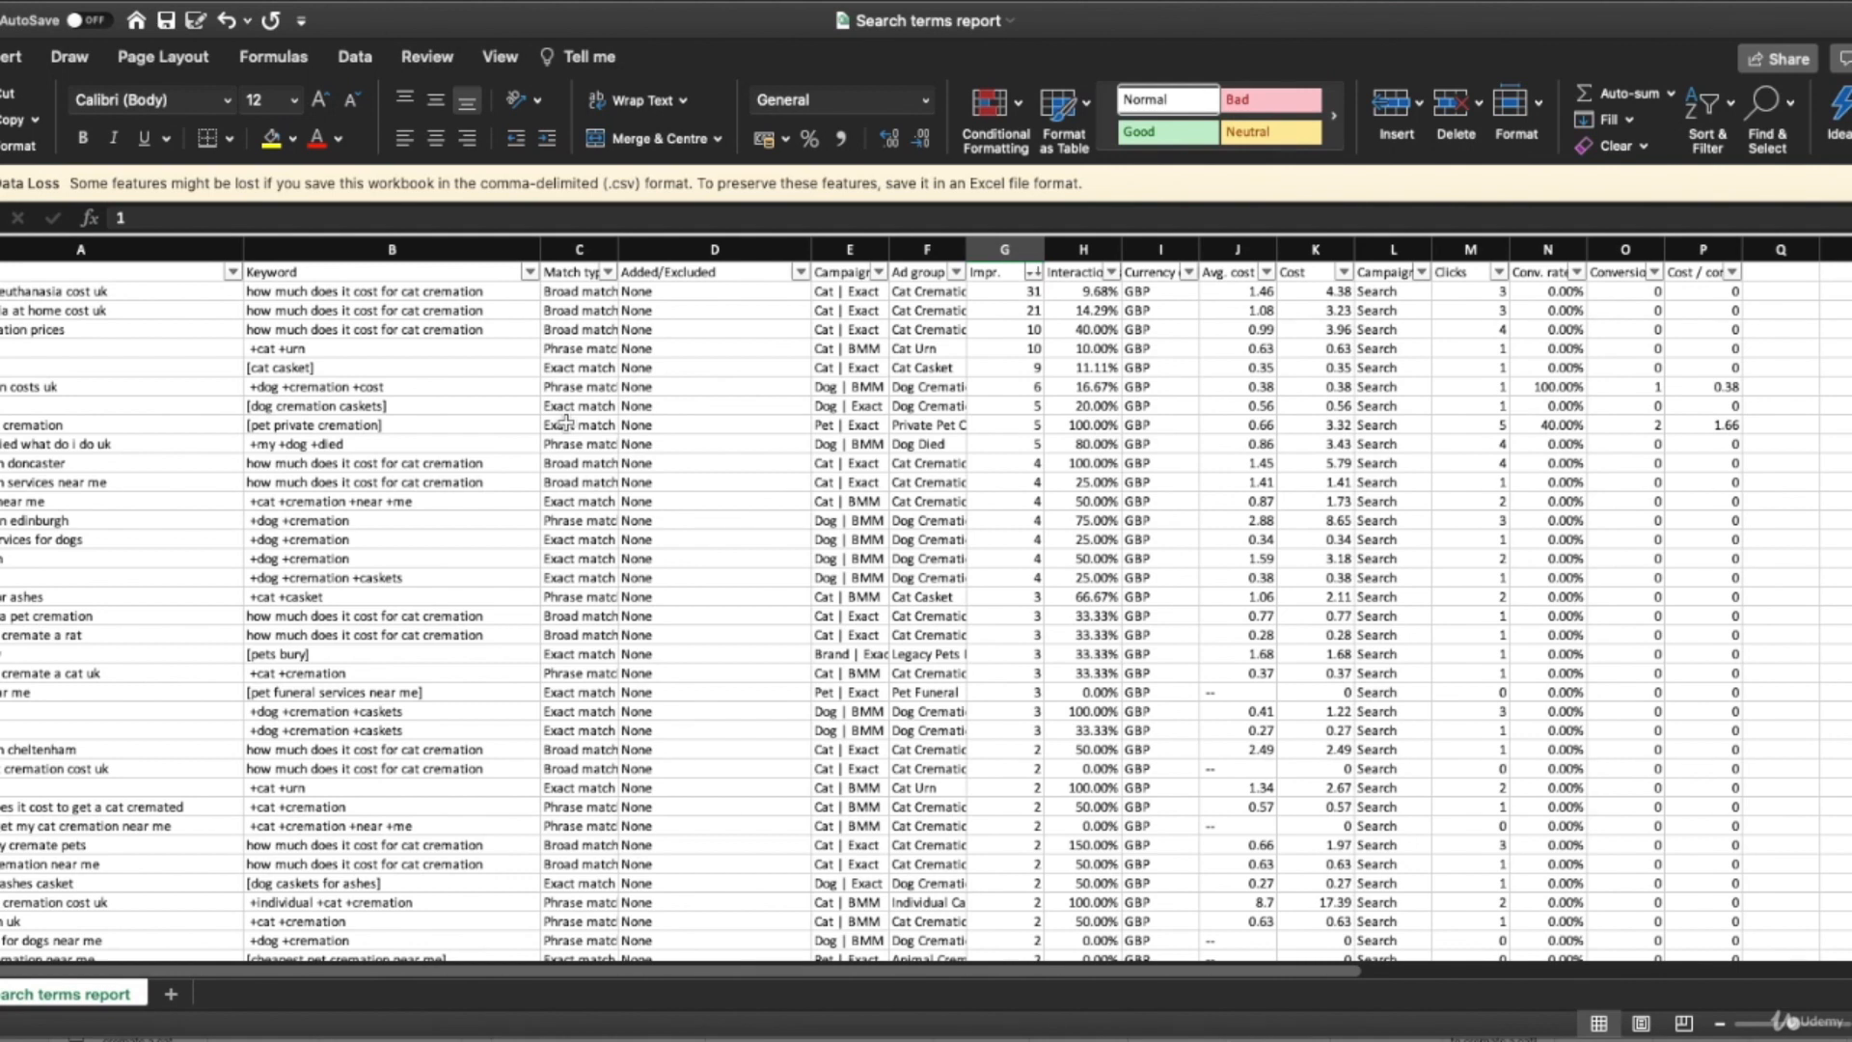
Compare the search term "vets for pets euthanasia cost uk" with its keyword and match type.
{"action": "left_click", "coordinate": [337, 290]}
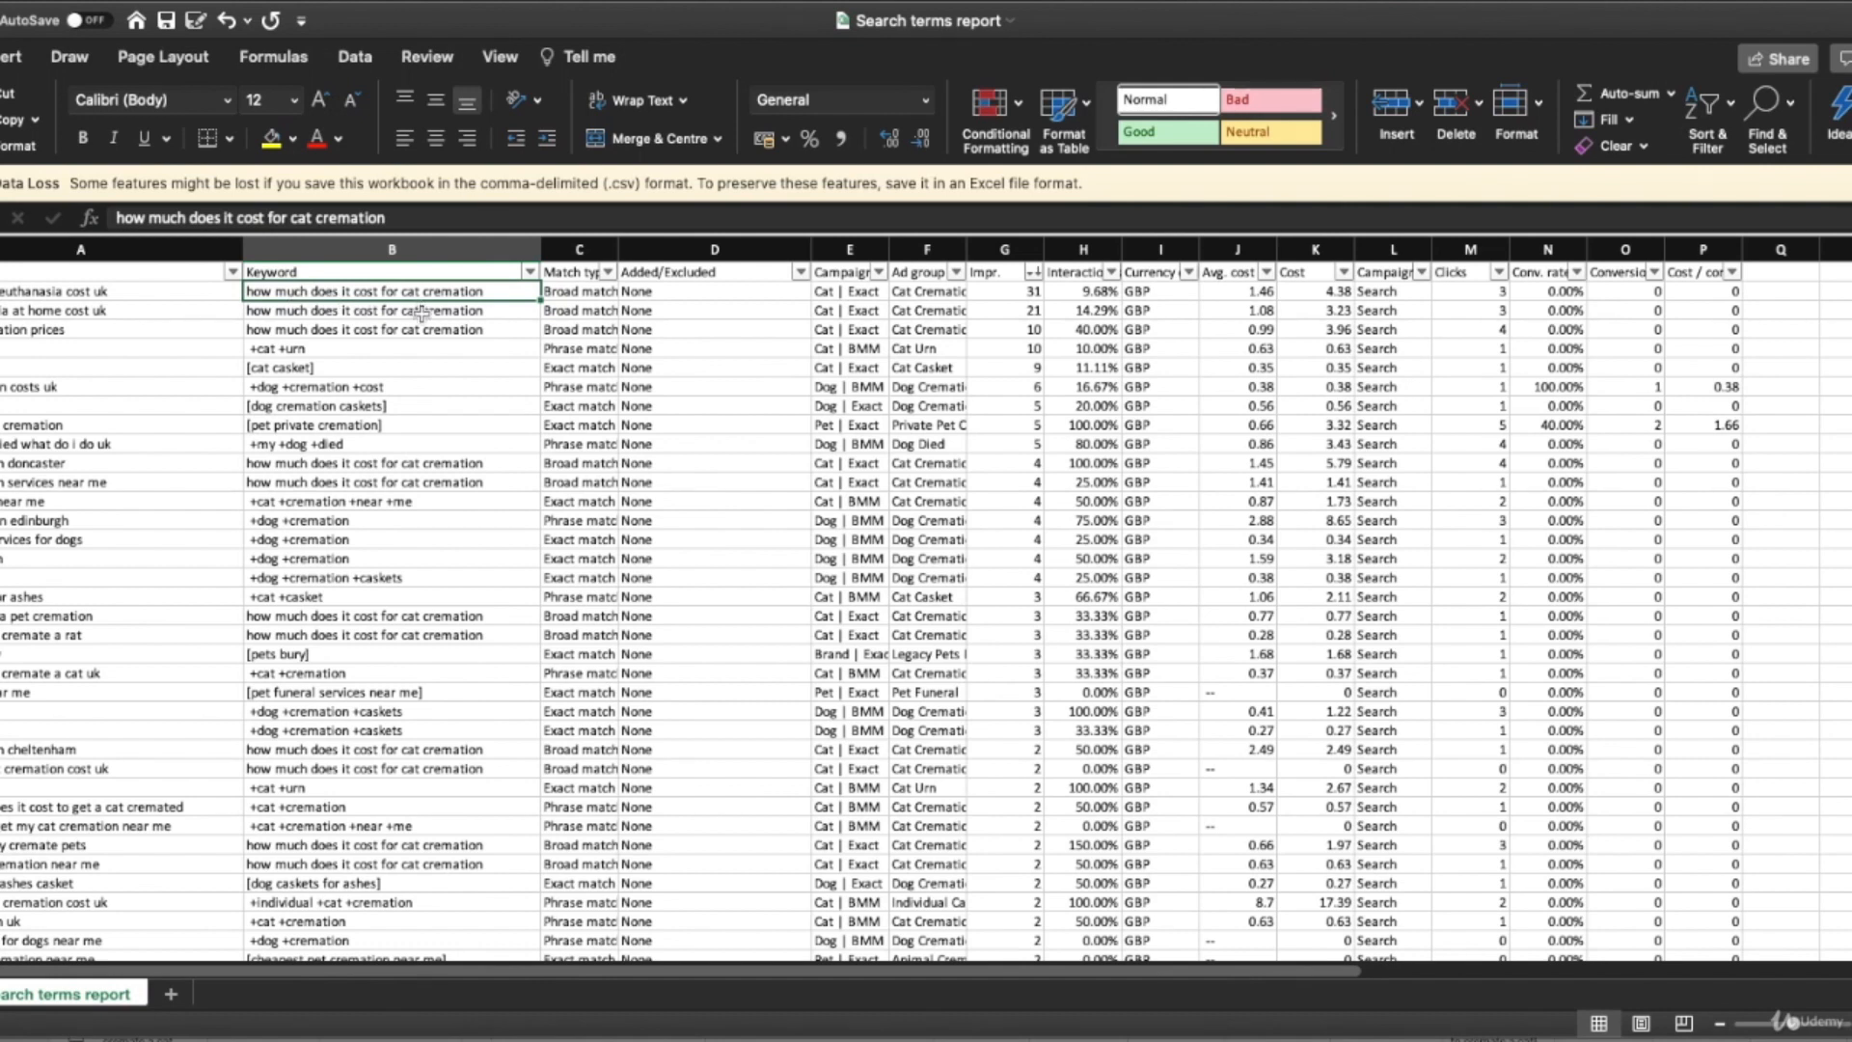
{"action": "key", "text": "Left"}
{"action": "key", "text": "Right"}
{"action": "key", "text": "Right"}
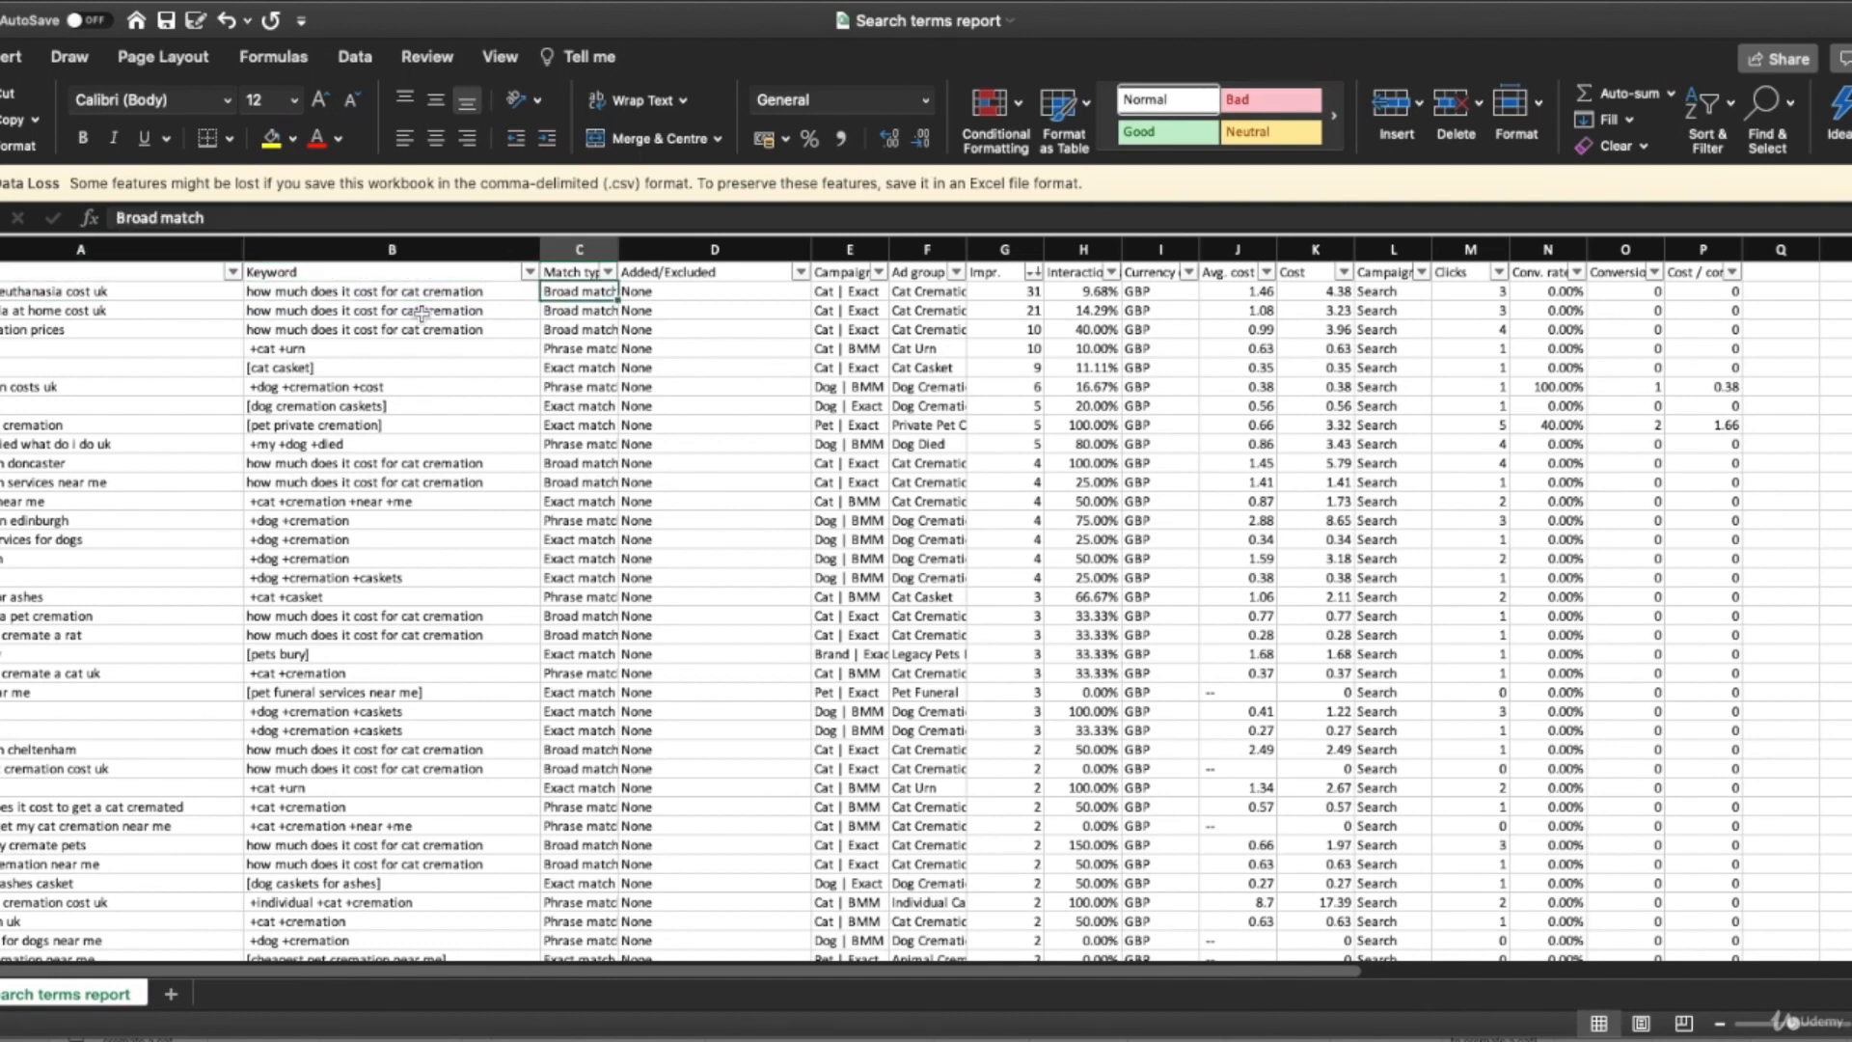
{"action": "key", "text": "Left"}
{"action": "key", "text": "Left"}
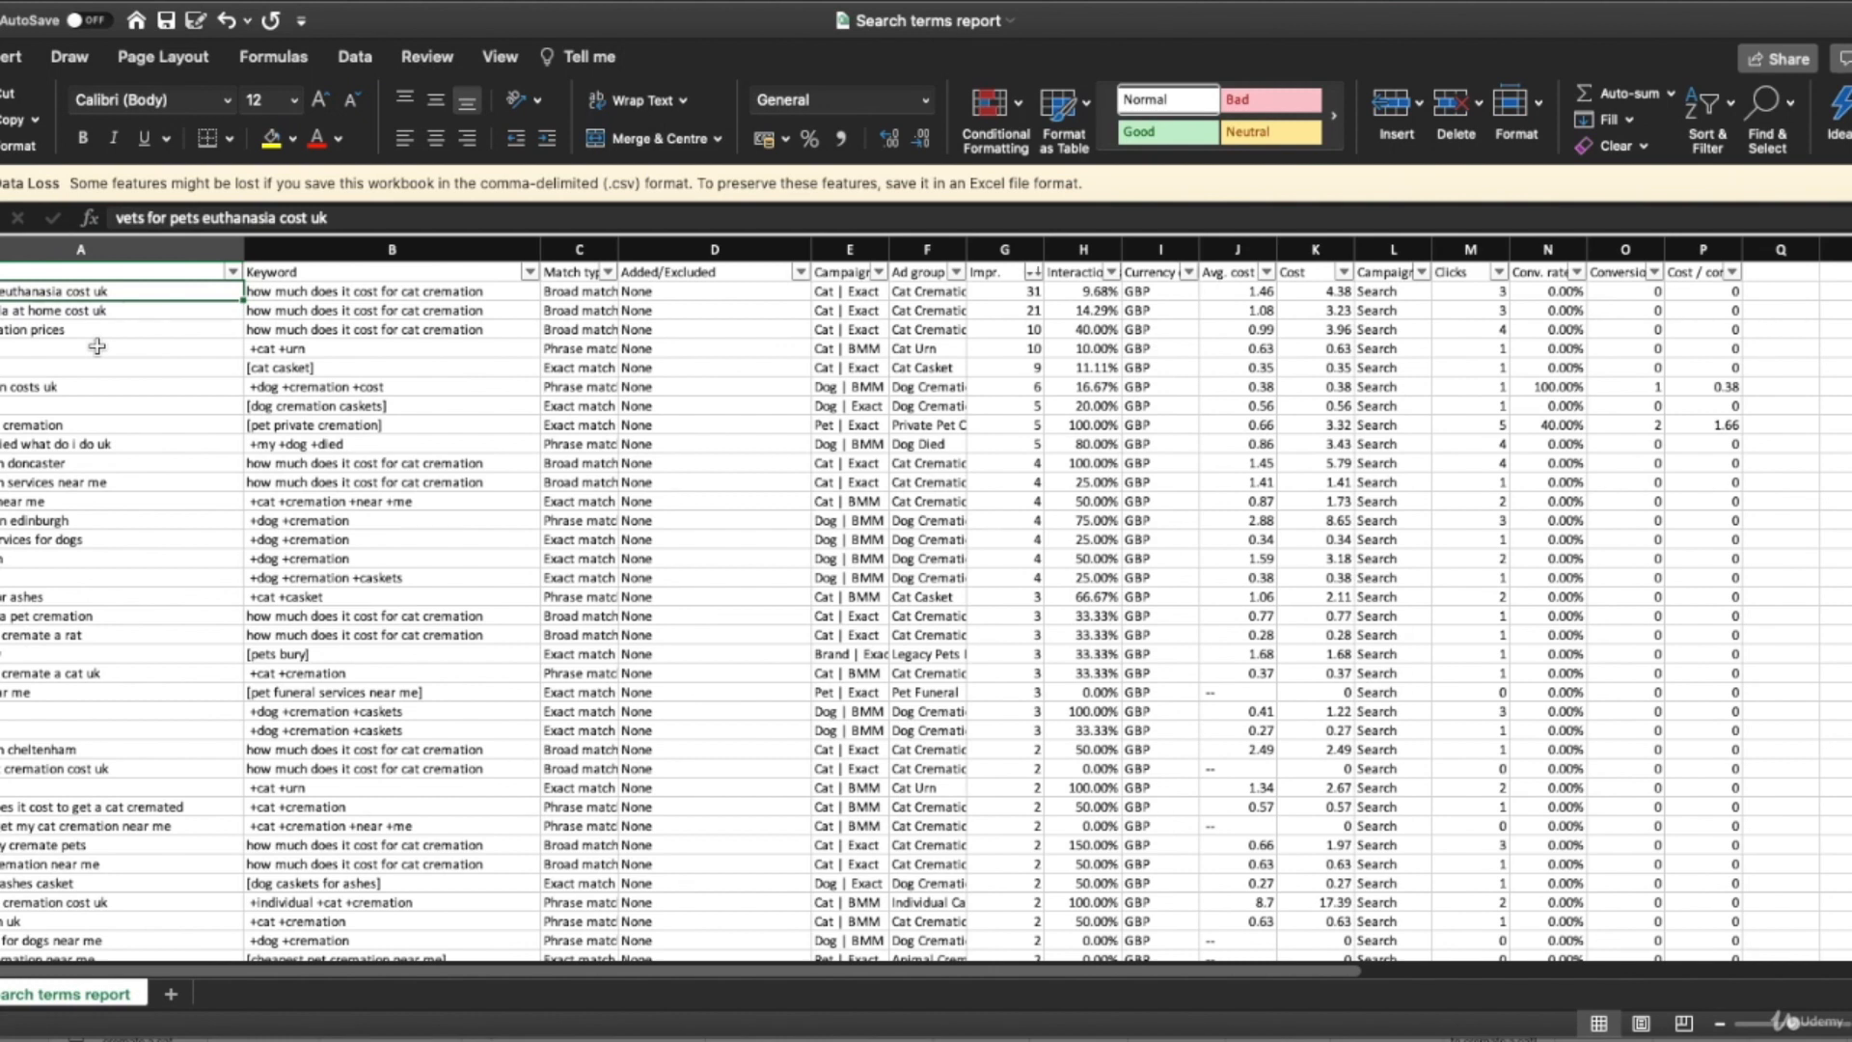
{"action": "key", "text": "Right"}
{"action": "key", "text": "Left"}
{"action": "key", "text": "Right"}
{"action": "key", "text": "Left"}
{"action": "key", "text": "Right"}
{"action": "key", "text": "Left"}
{"action": "key", "text": "Right"}
{"action": "key", "text": "Left"}
Fill the "vets for pets euthanasia cost uk" cell with red and go to the search term below it.
{"action": "left_click", "coordinate": [295, 140]}
{"action": "left_click", "coordinate": [299, 408]}
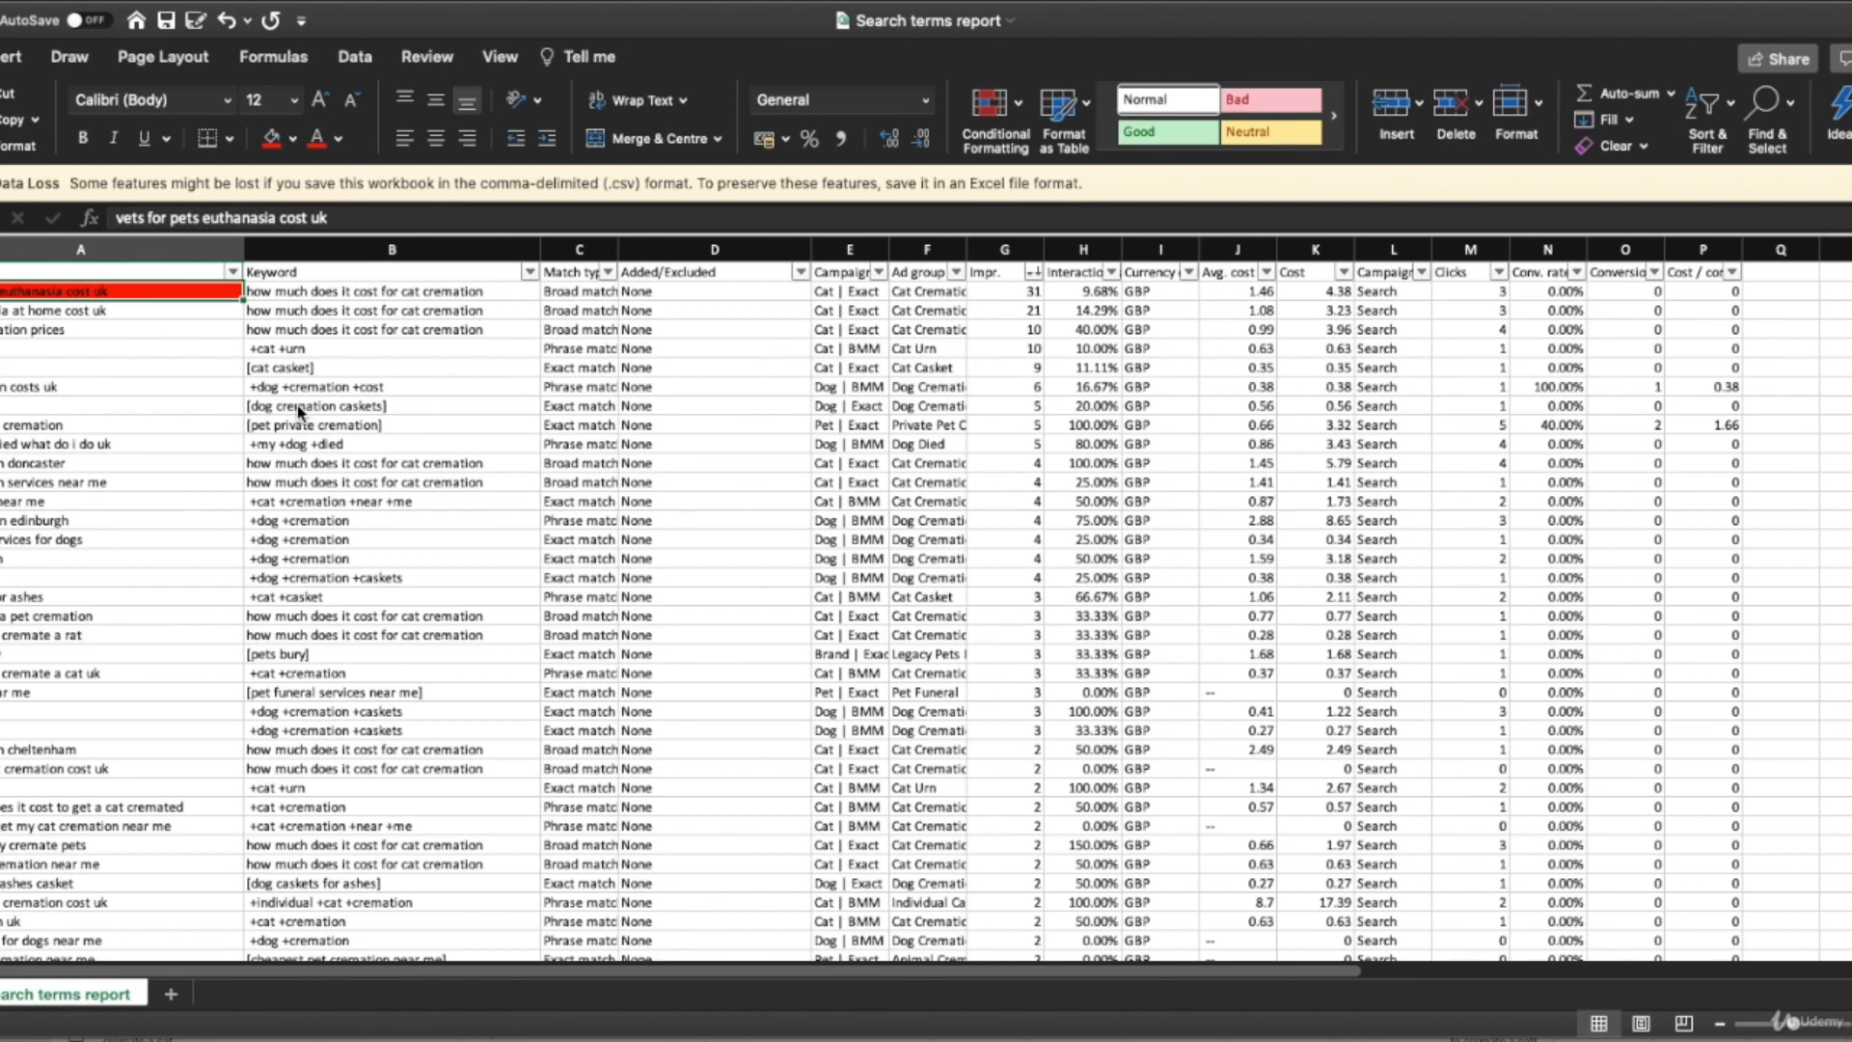
{"action": "key", "text": "Down"}
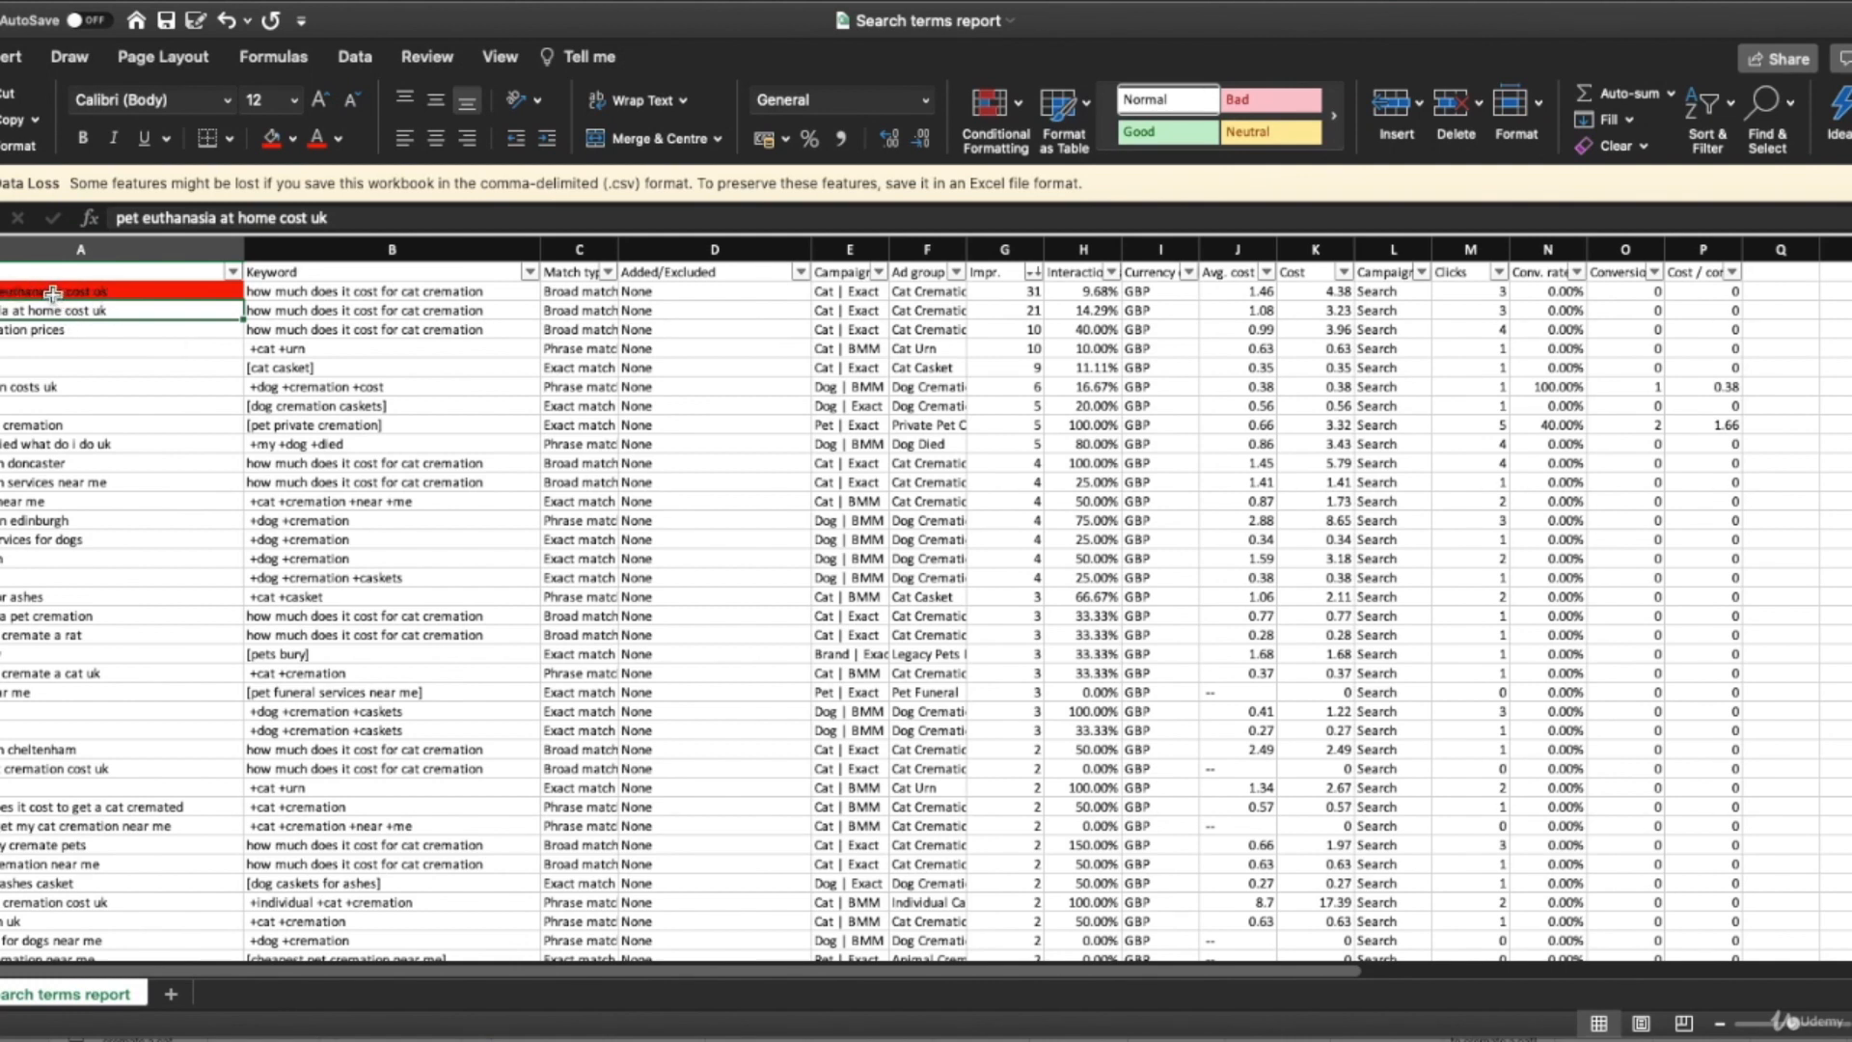
Filter the Search term column to the terms containing "euth".
{"action": "left_click", "coordinate": [233, 272]}
{"action": "left_click", "coordinate": [323, 511]}
{"action": "type", "text": "e"}
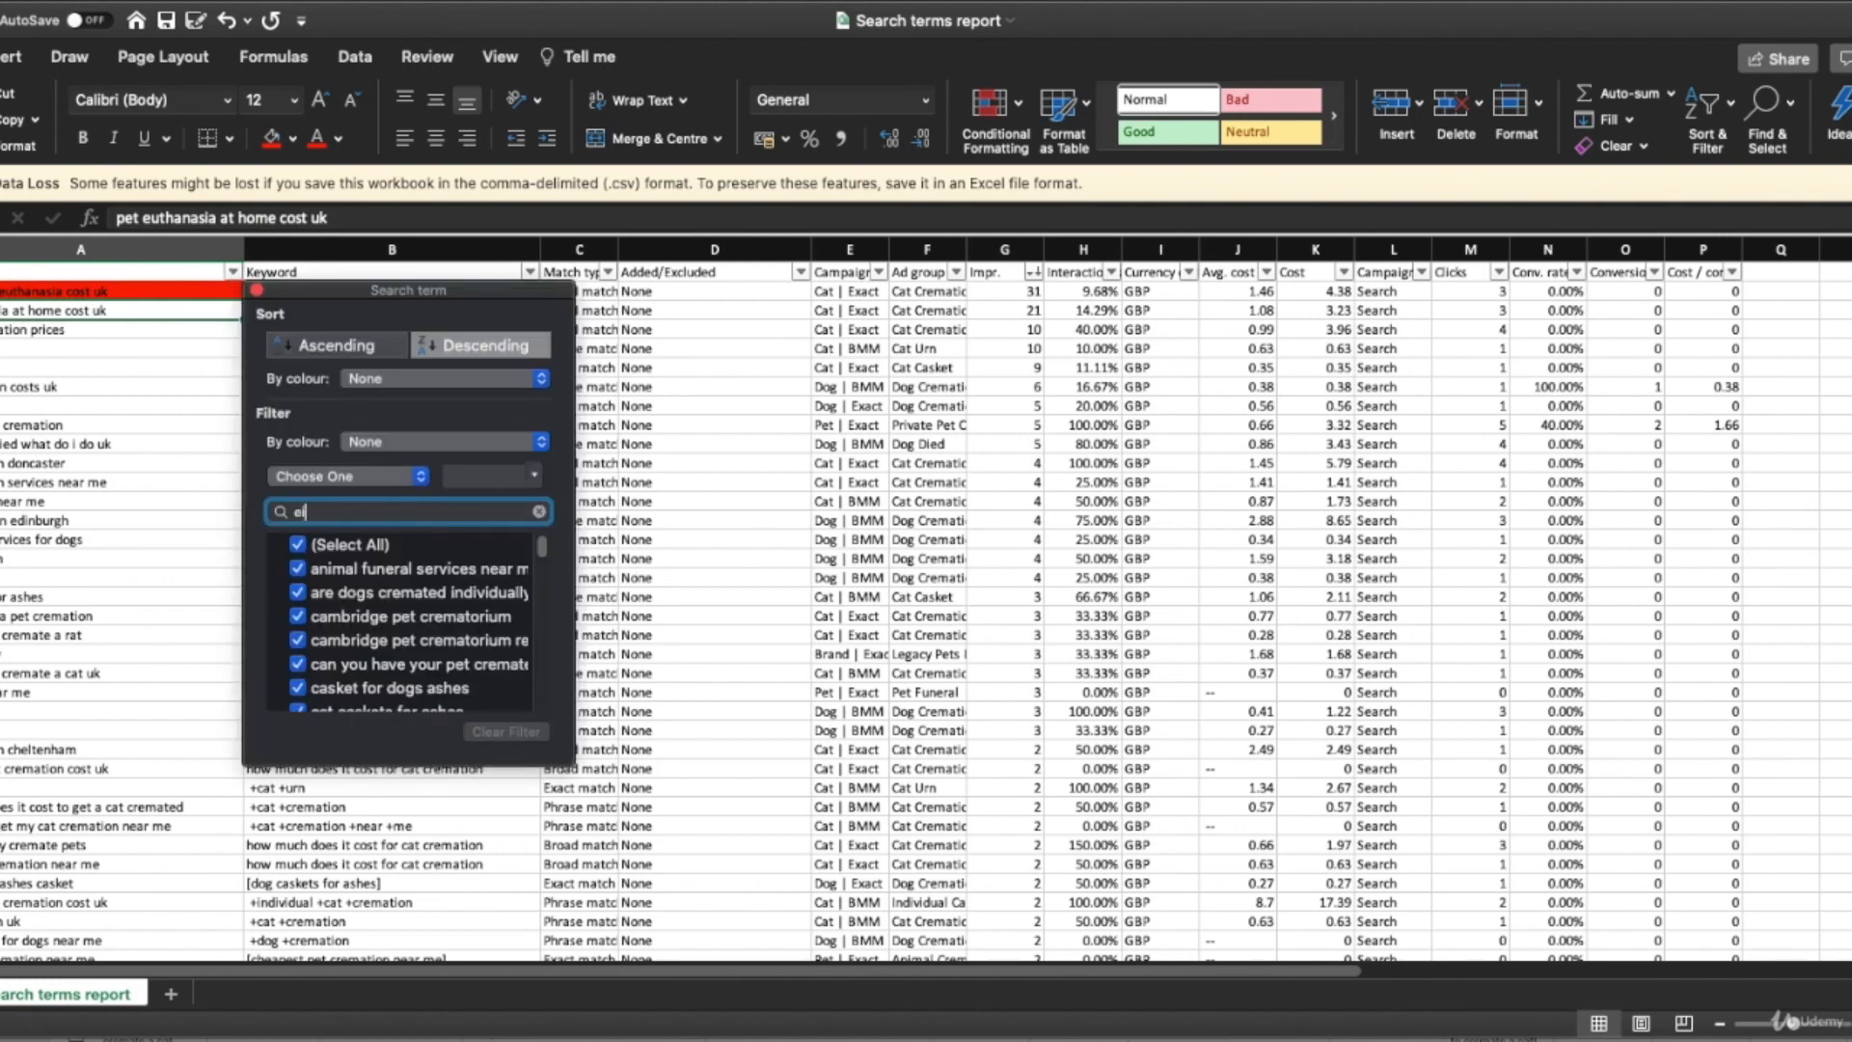
{"action": "type", "text": "uth"}
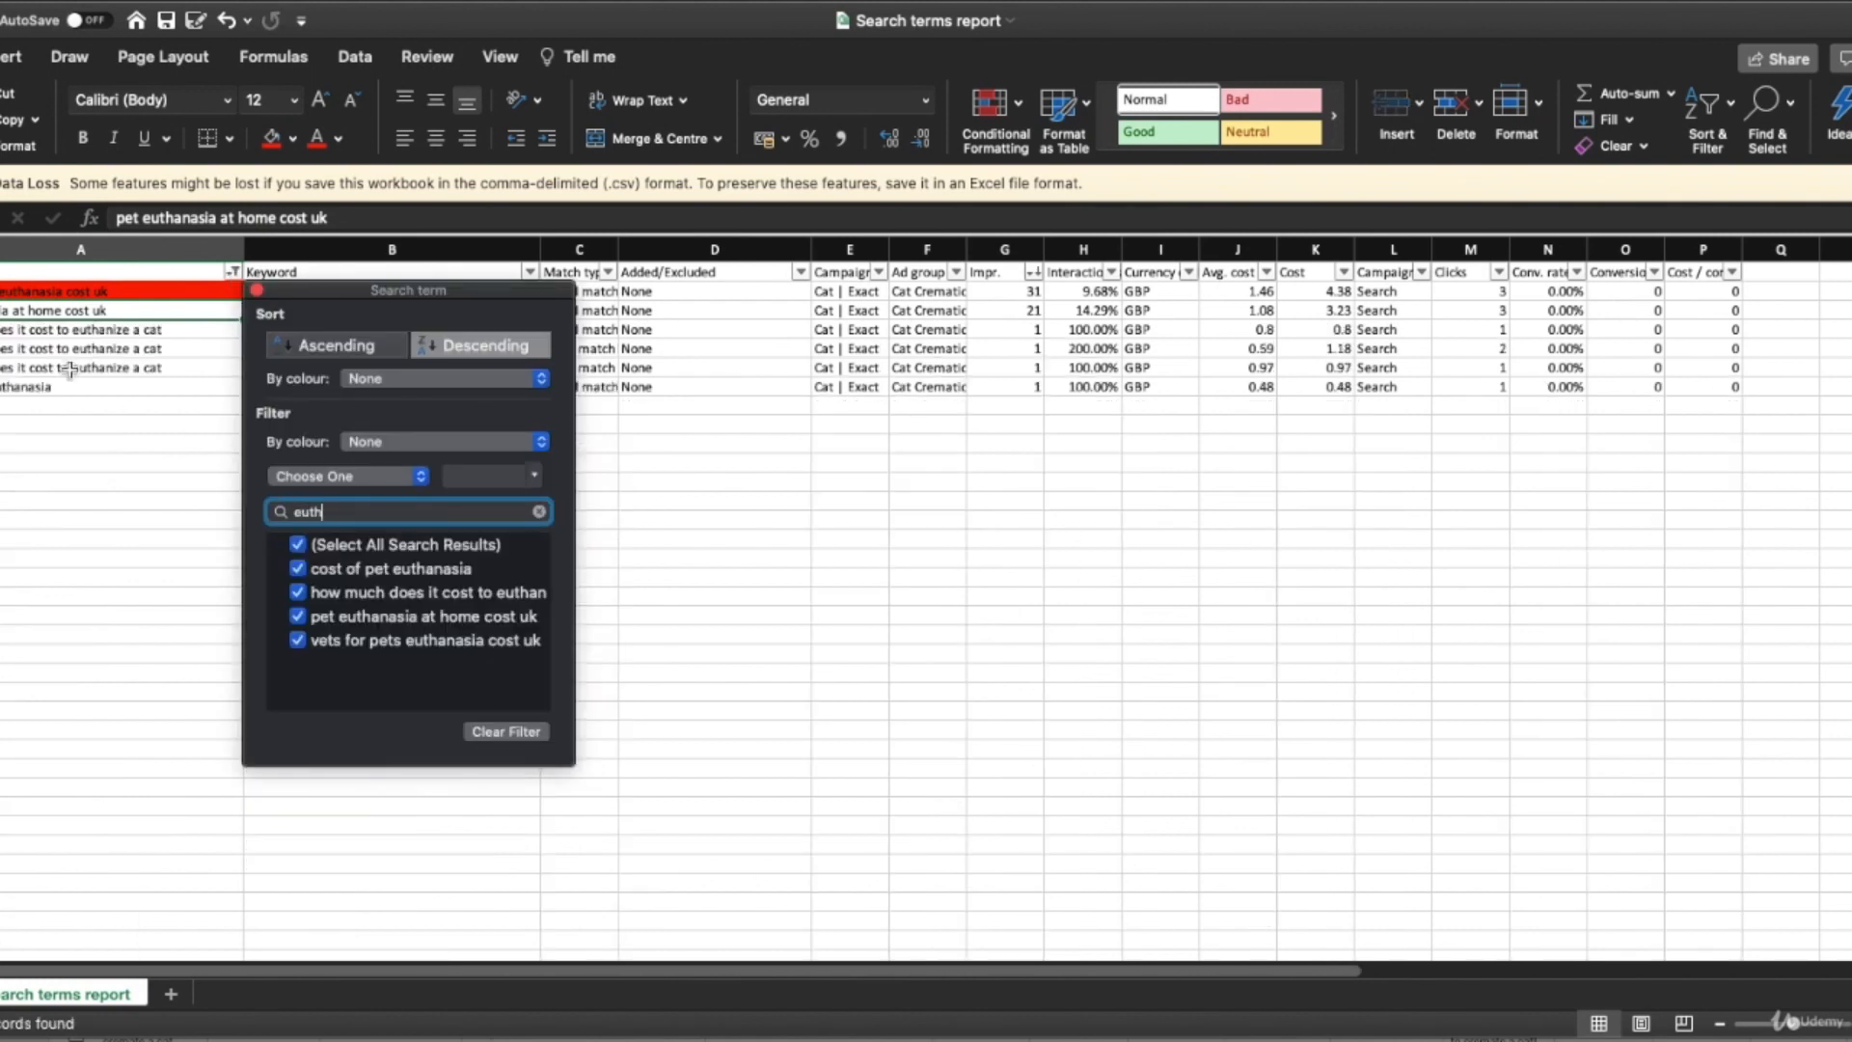
Fill the remaining filtered euthanasia search terms with red, from "pet euthanasia at home cost uk" down to the last one.
{"action": "left_click", "coordinate": [70, 371]}
{"action": "left_click_drag", "start_coordinate": [82, 308], "coordinate": [60, 387]}
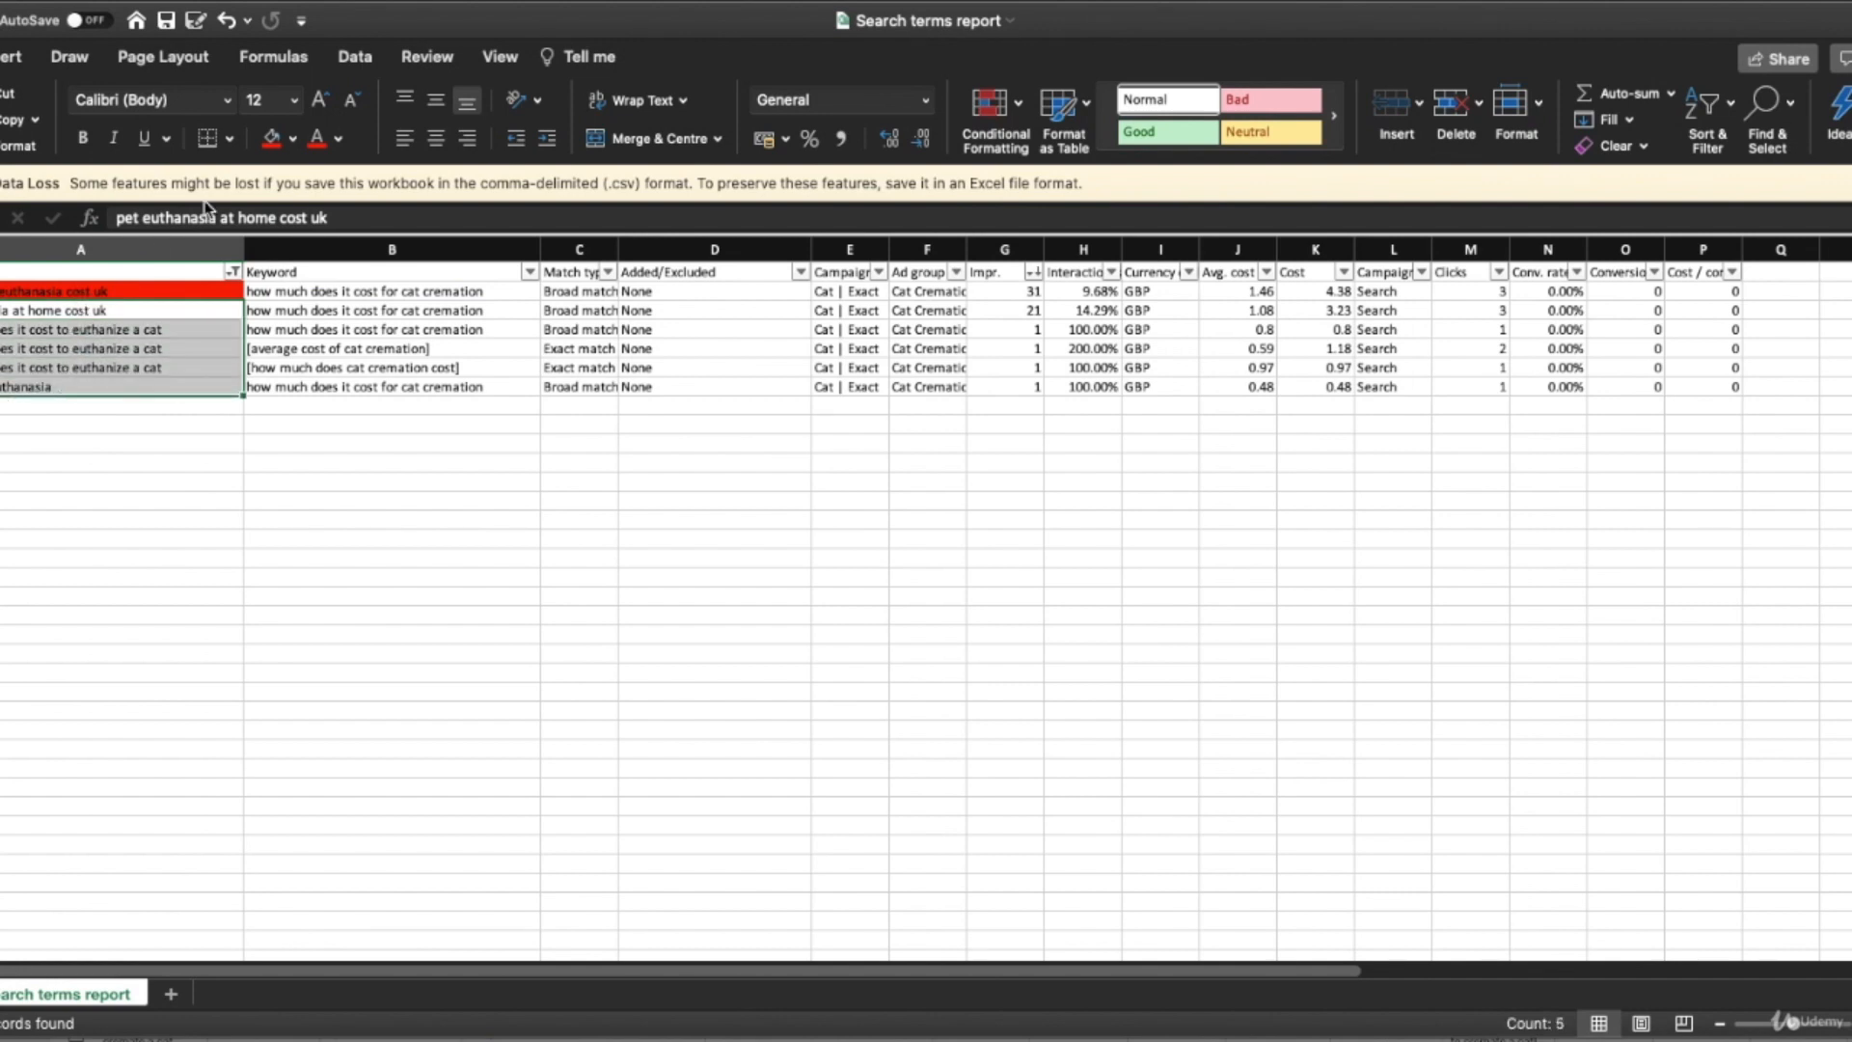
{"action": "left_click", "coordinate": [268, 145]}
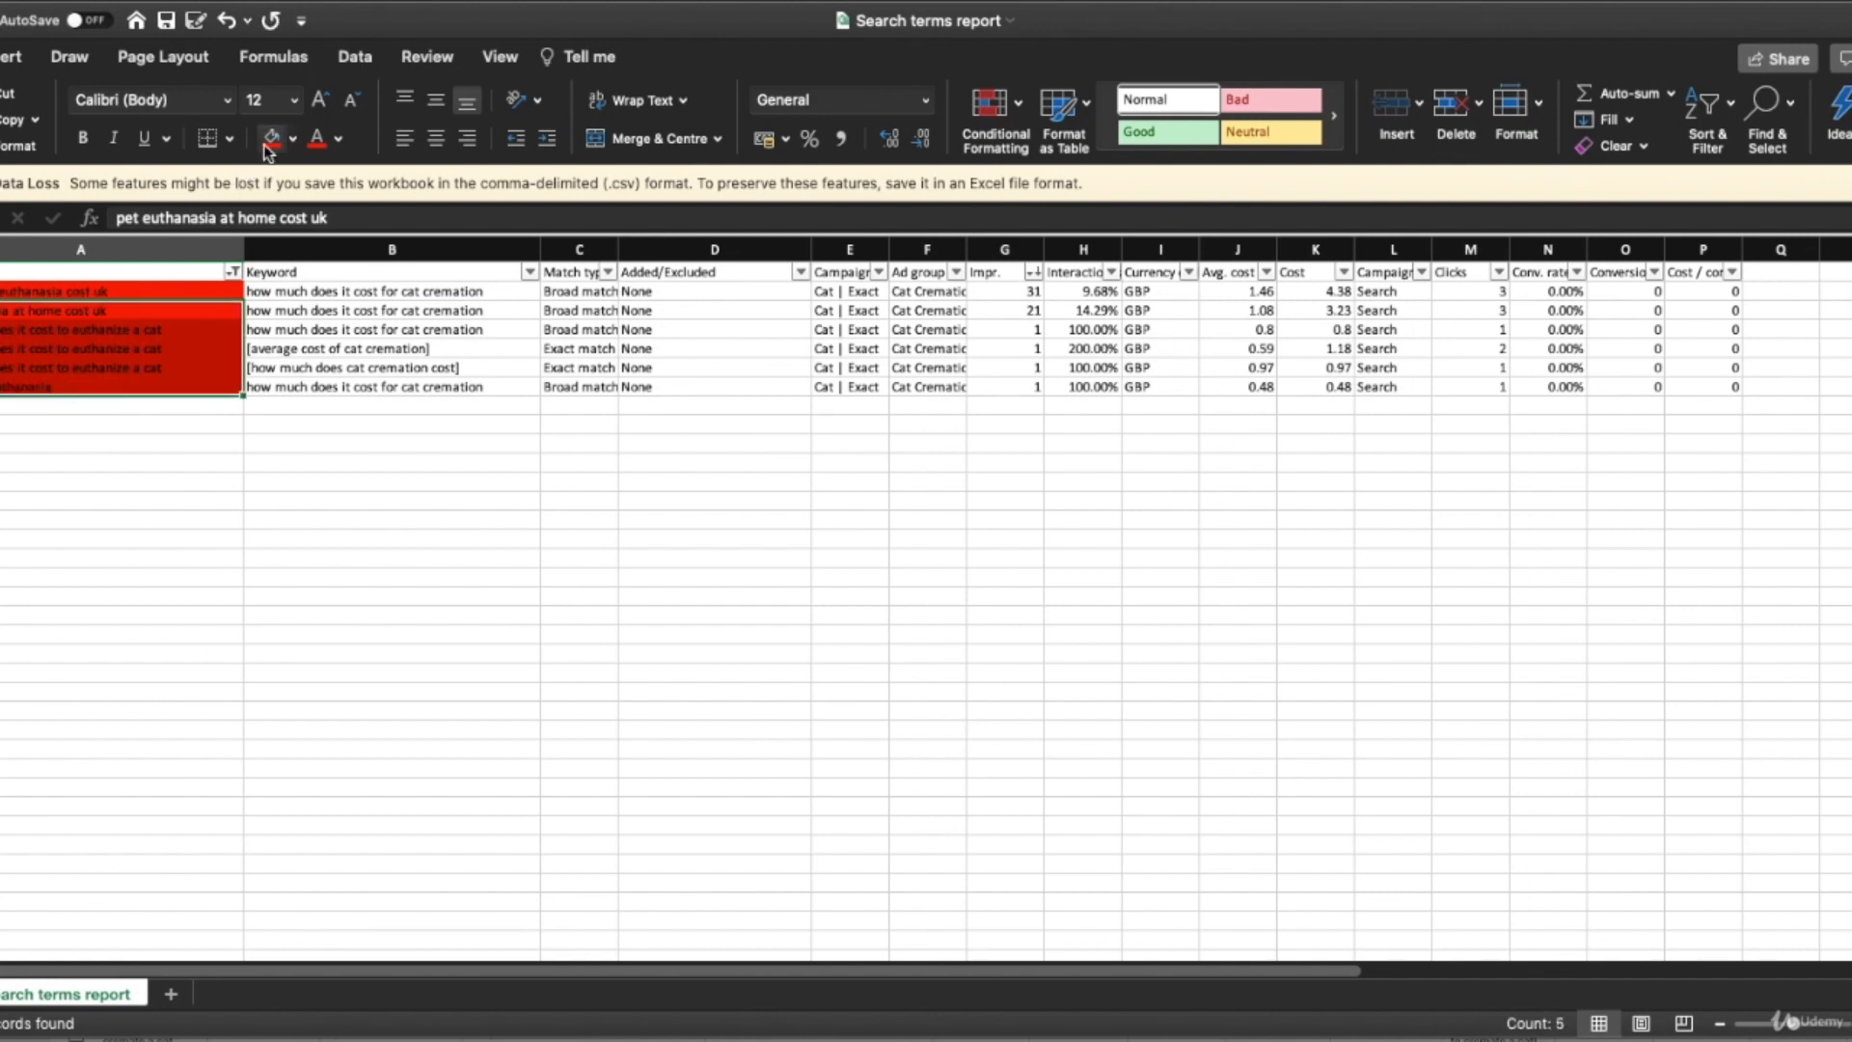
Clear the Search term filter and select the "cpc pet cremation prices" search term.
{"action": "left_click", "coordinate": [1698, 124]}
{"action": "left_click", "coordinate": [1770, 273]}
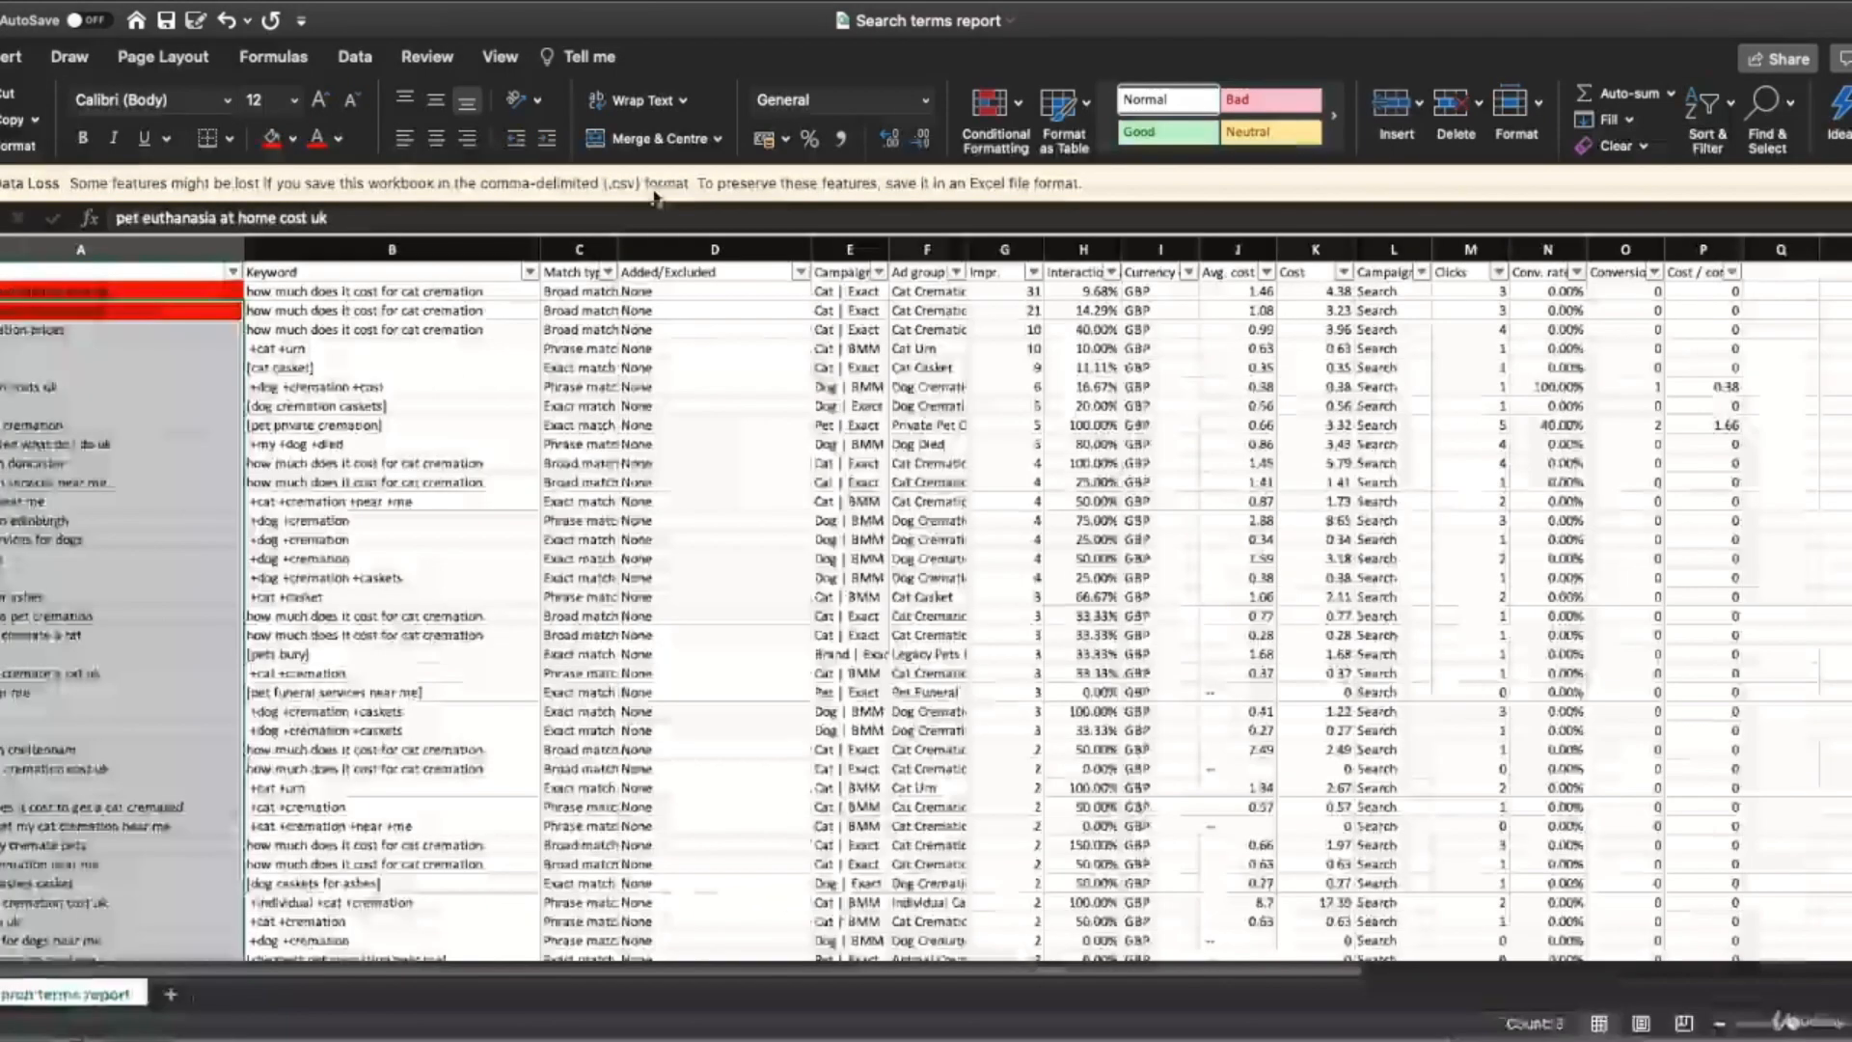
{"action": "left_click", "coordinate": [48, 330]}
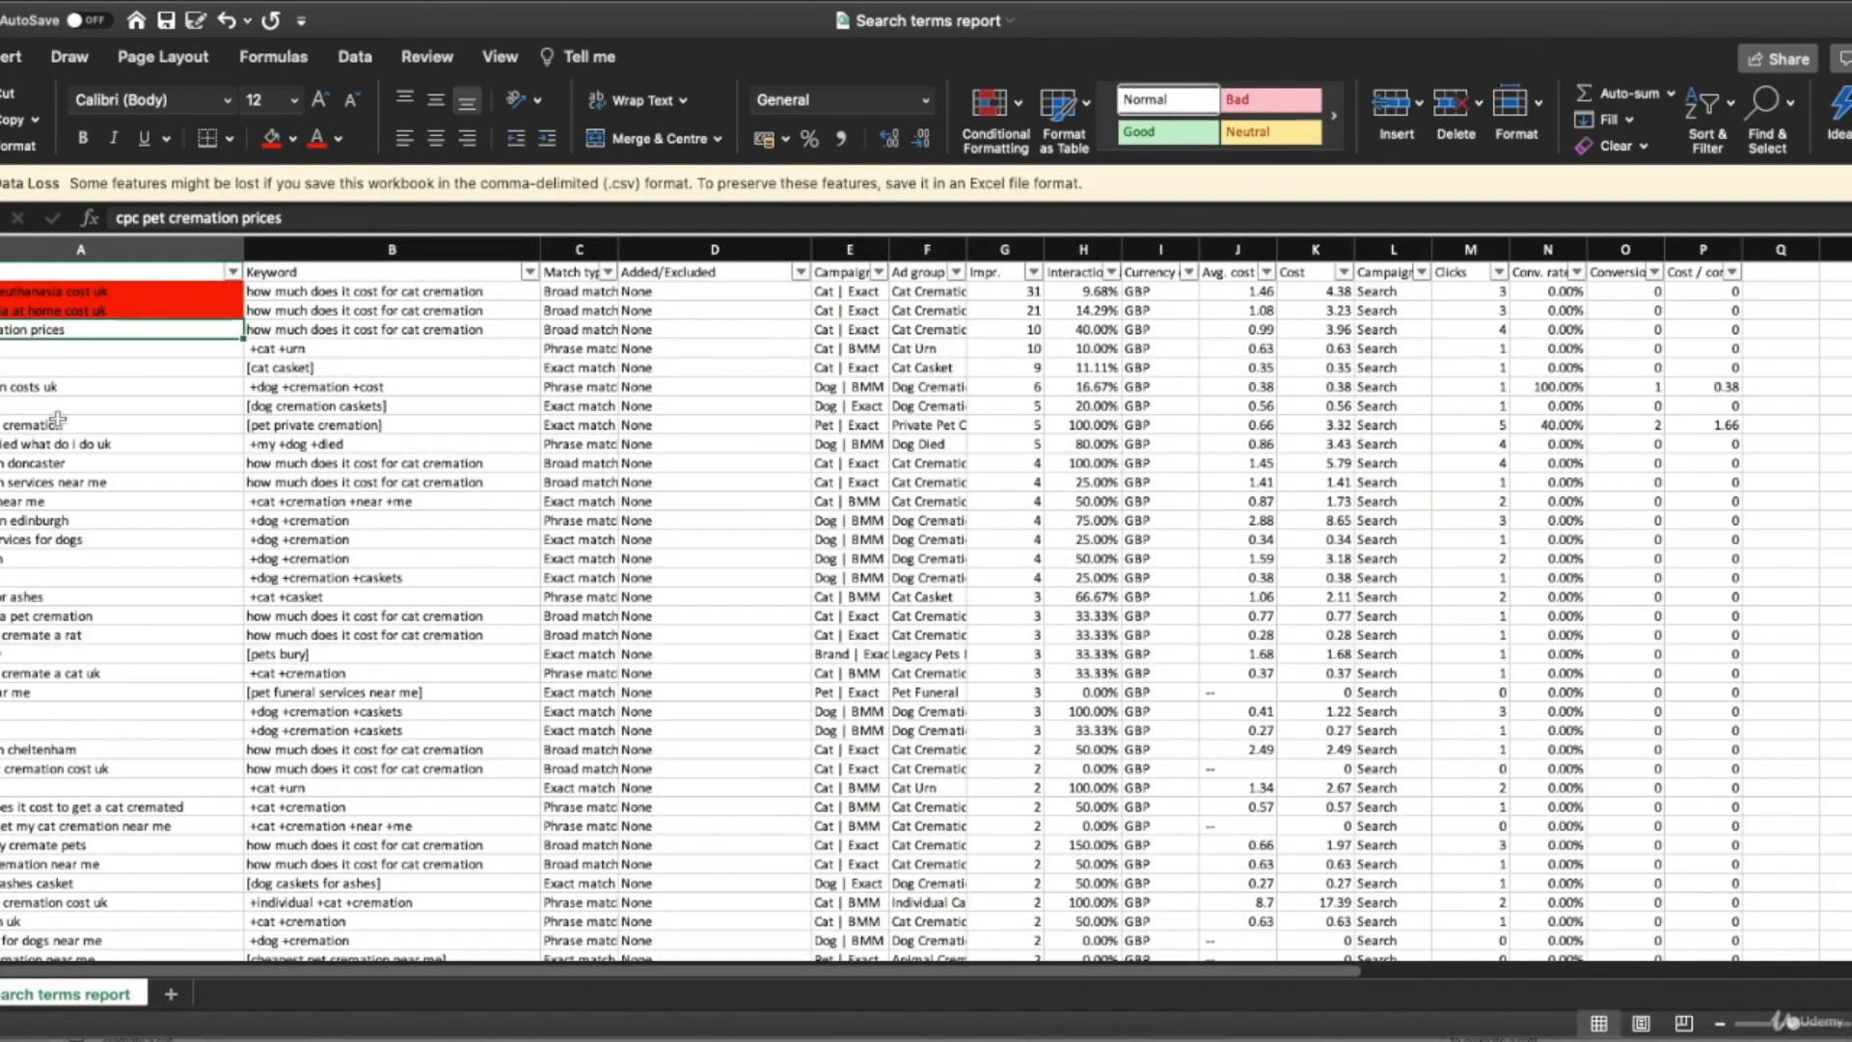
Compare the "cat coffin" search term with its triggering keyword and match type.
{"action": "key", "text": "Down"}
{"action": "key", "text": "Up"}
{"action": "key", "text": "Down"}
{"action": "key", "text": "Down"}
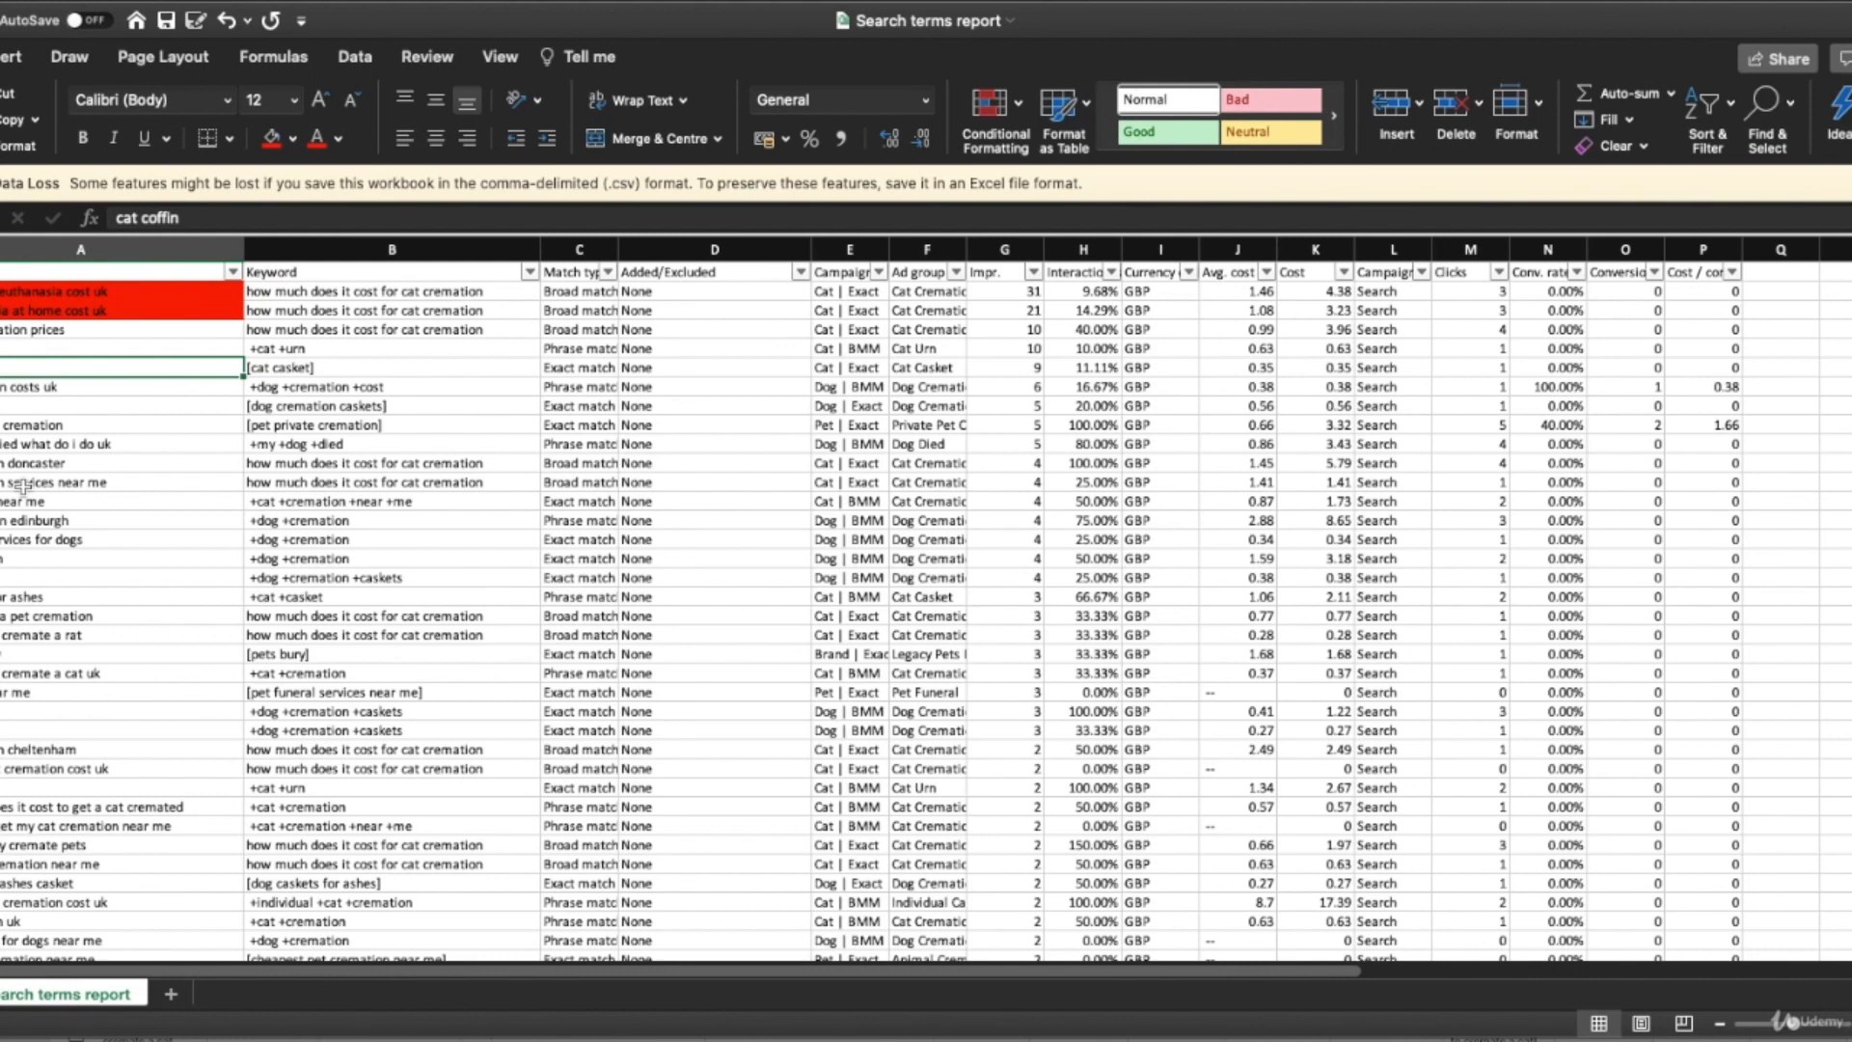
{"action": "key", "text": "Right"}
{"action": "key", "text": "Left"}
{"action": "key", "text": "Right"}
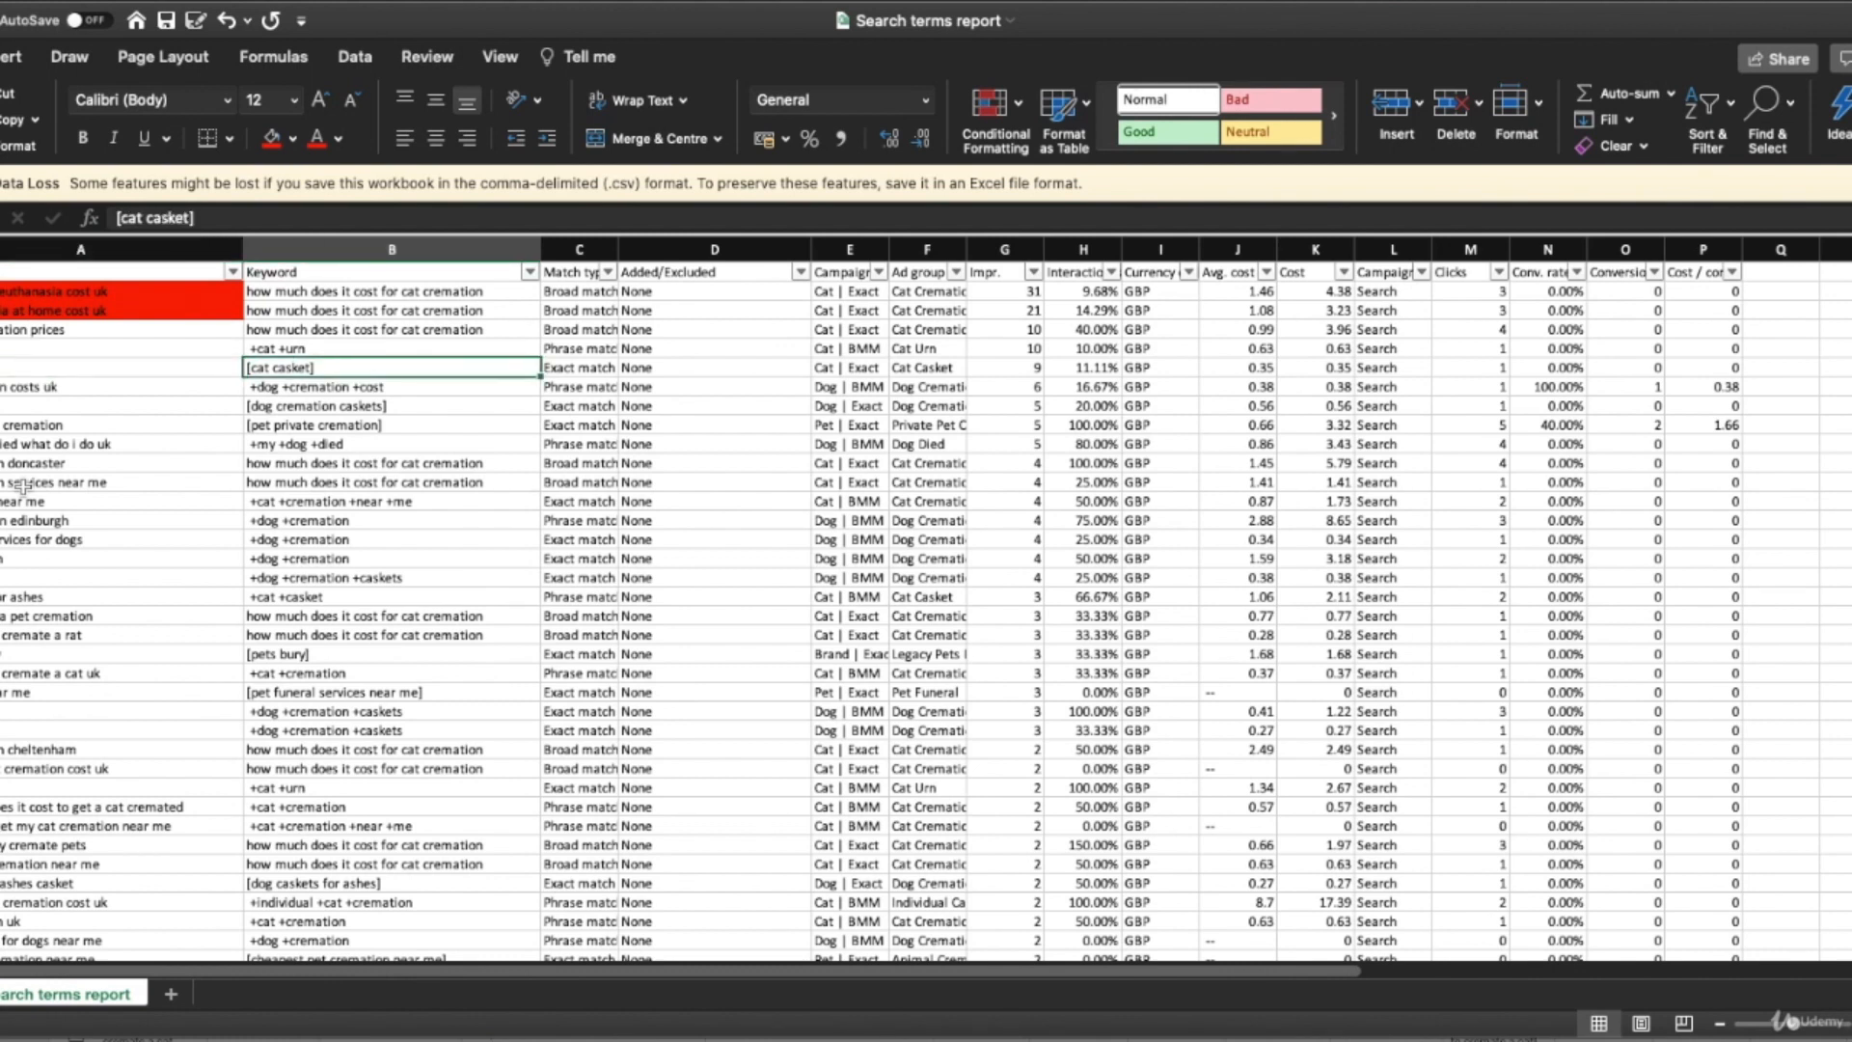
{"action": "key", "text": "Left"}
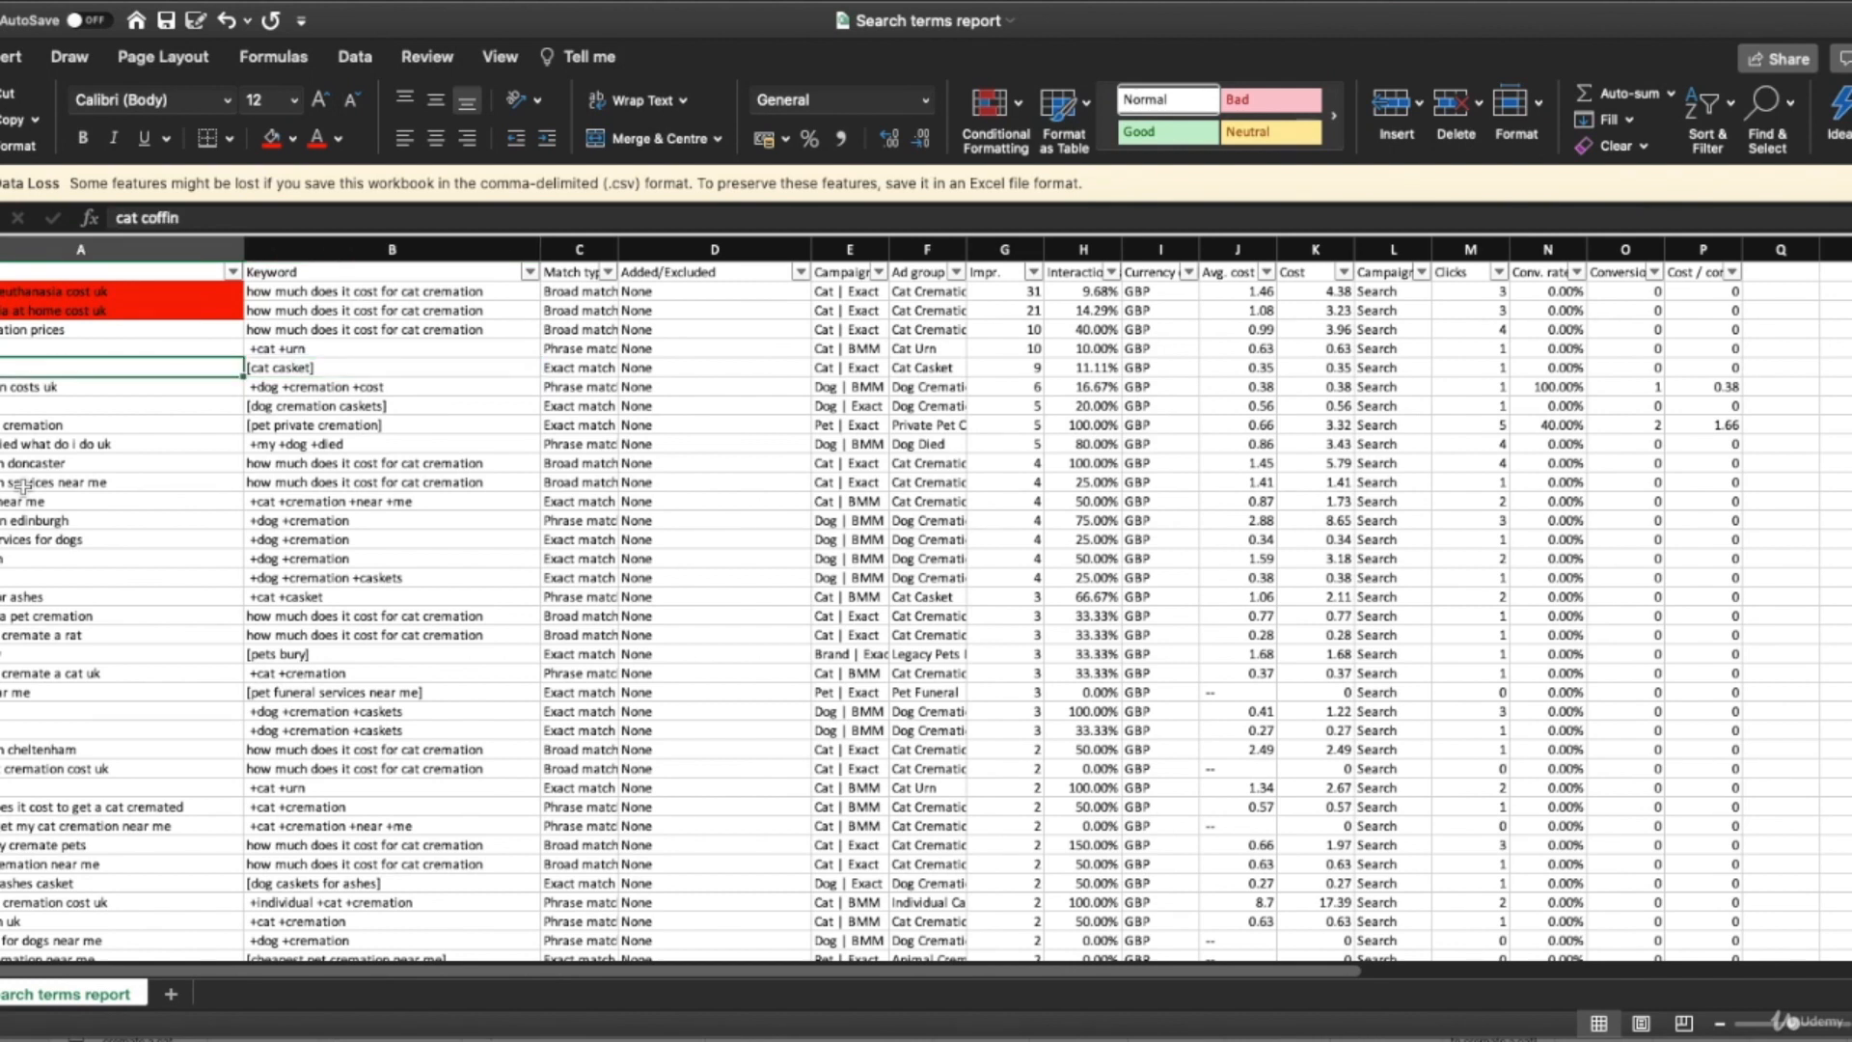
{"action": "key", "text": "Right"}
{"action": "key", "text": "Right"}
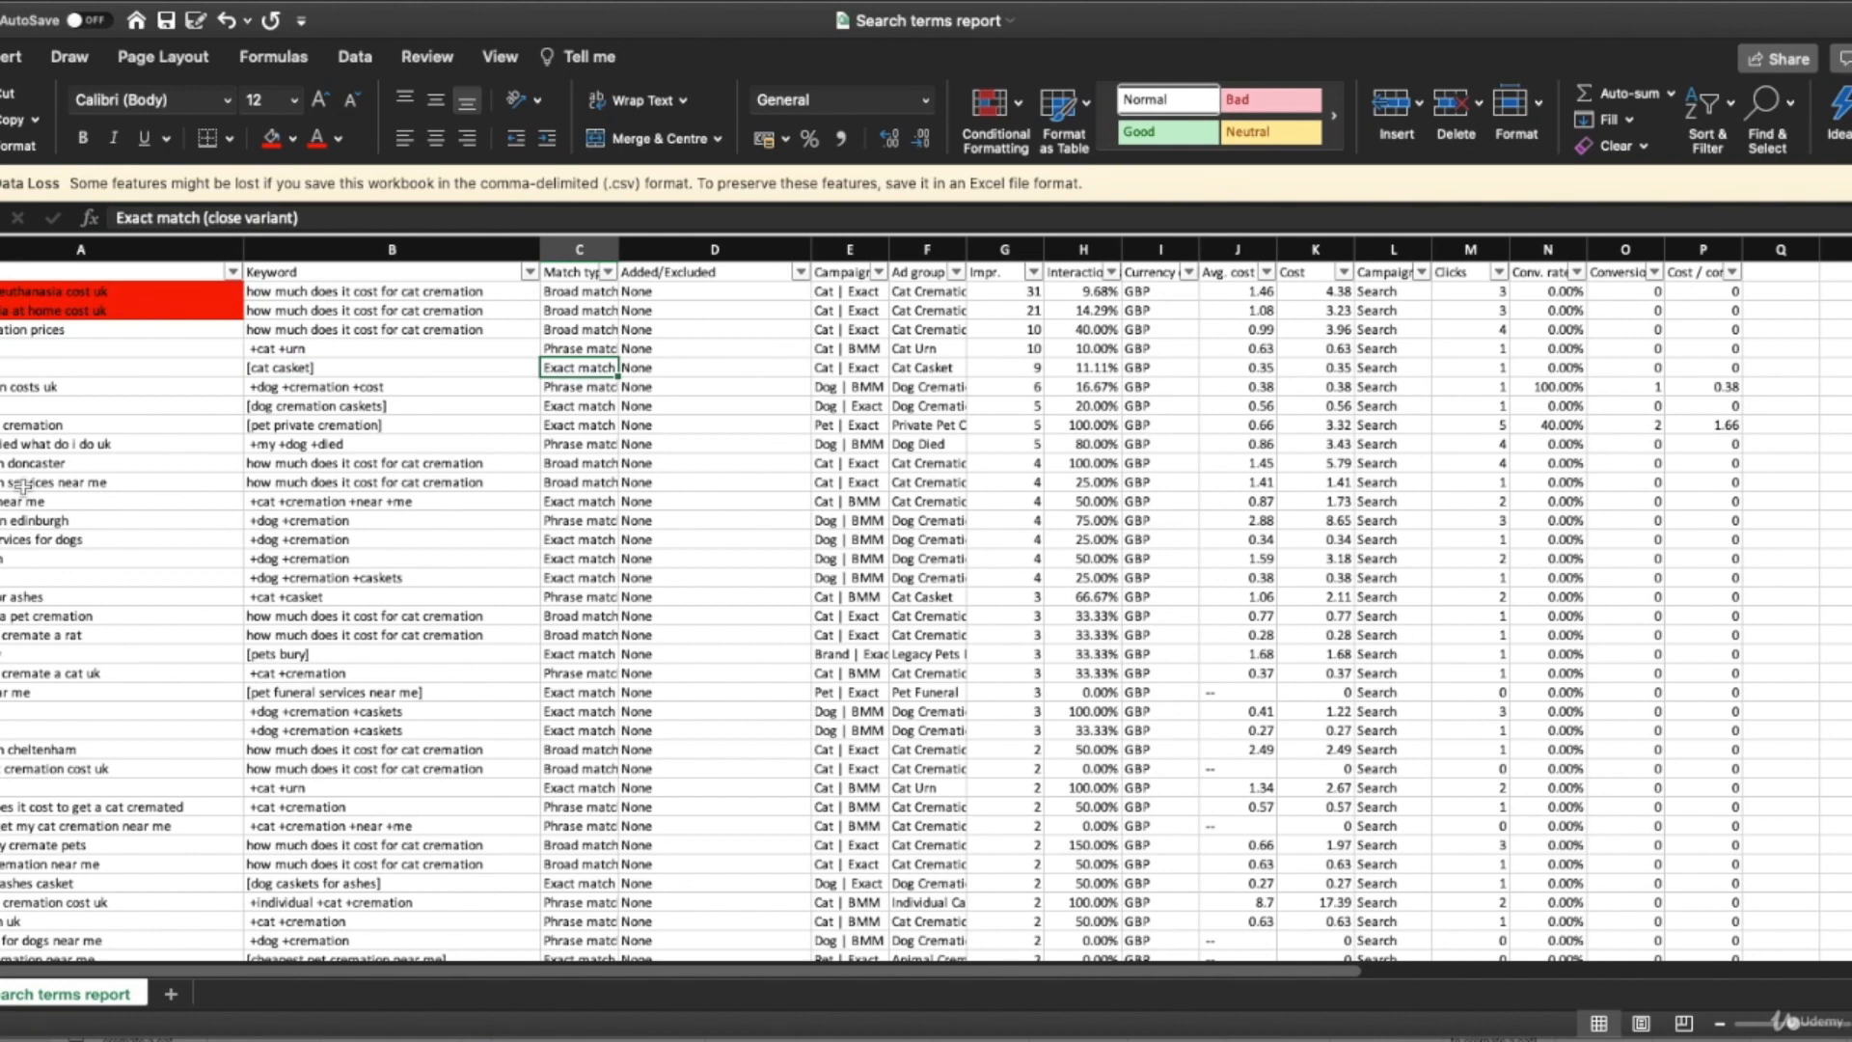
{"action": "key", "text": "Left"}
{"action": "key", "text": "Left"}
{"action": "key", "text": "Right"}
{"action": "key", "text": "Left"}
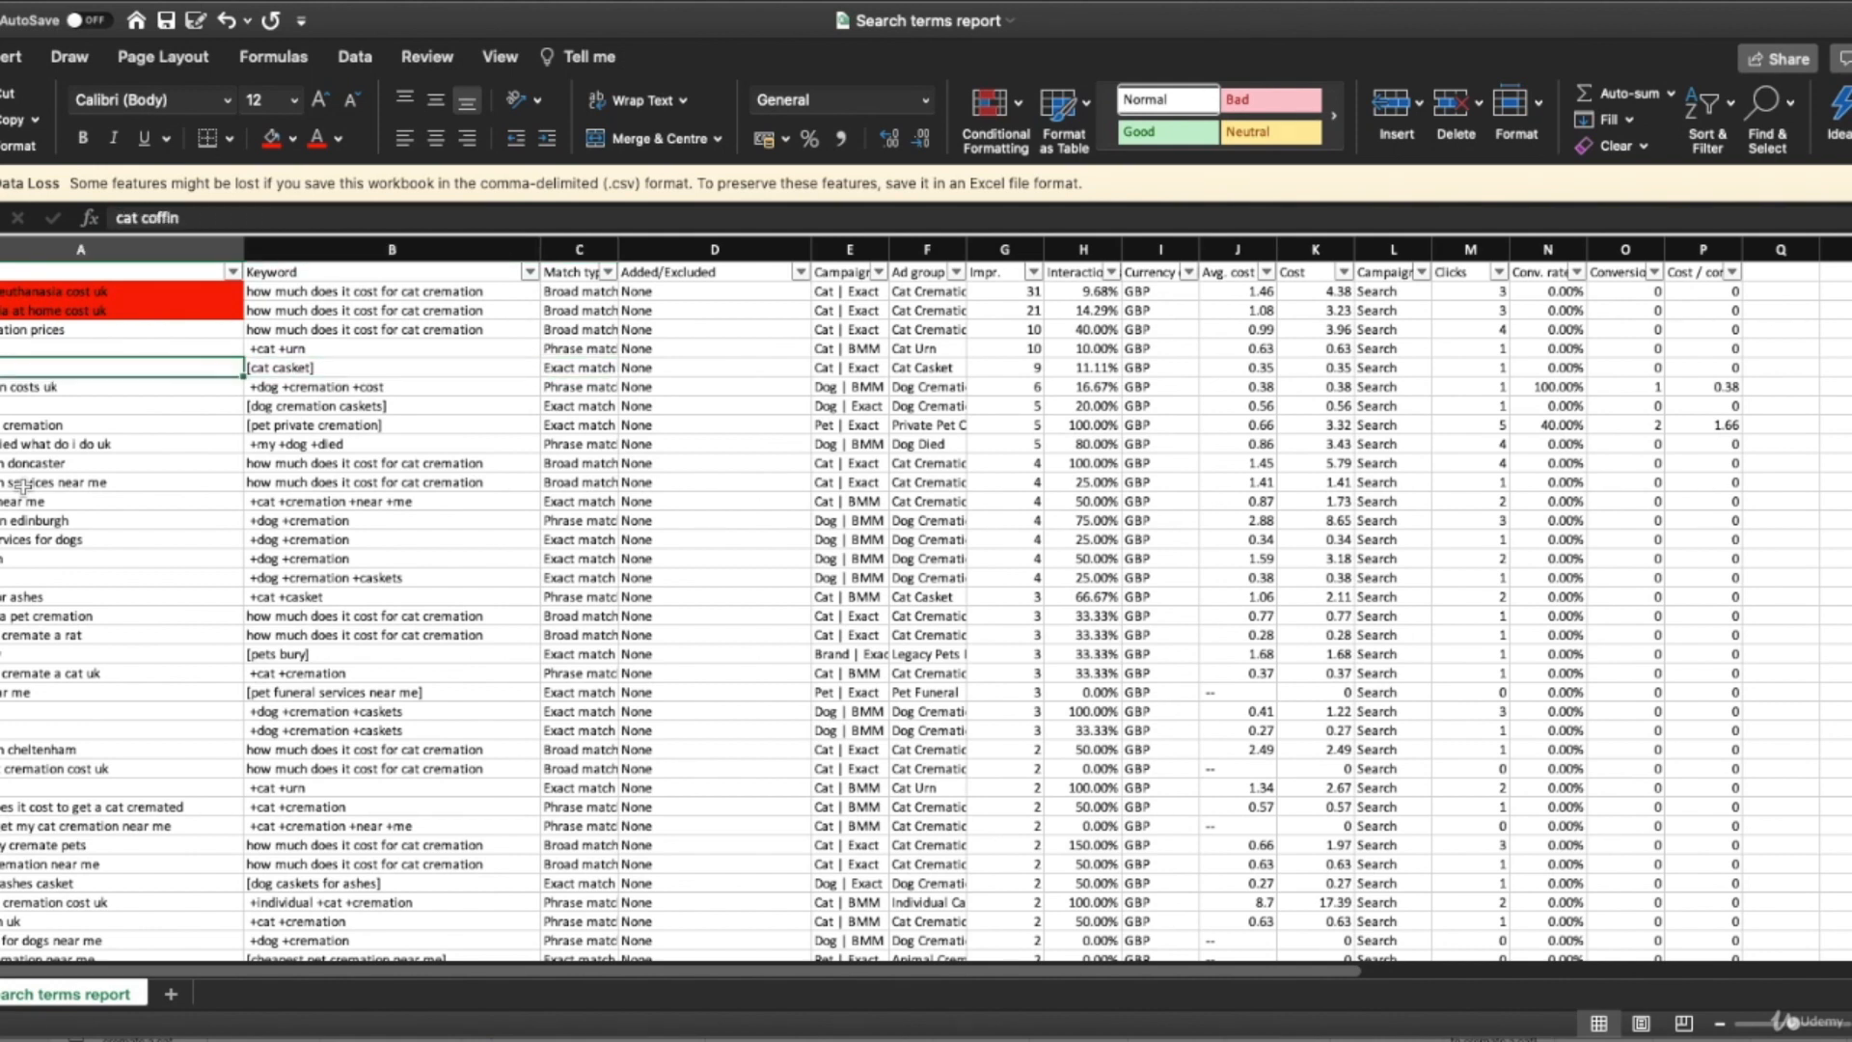
{"action": "key", "text": "Right"}
{"action": "key", "text": "Left"}
{"action": "key", "text": "Right"}
{"action": "key", "text": "Left"}
{"action": "key", "text": "Right"}
{"action": "key", "text": "Left"}
{"action": "key", "text": "Right"}
{"action": "key", "text": "Left"}
Compare the "dog coffin" search term with its triggering keyword and match type.
{"action": "key", "text": "Down"}
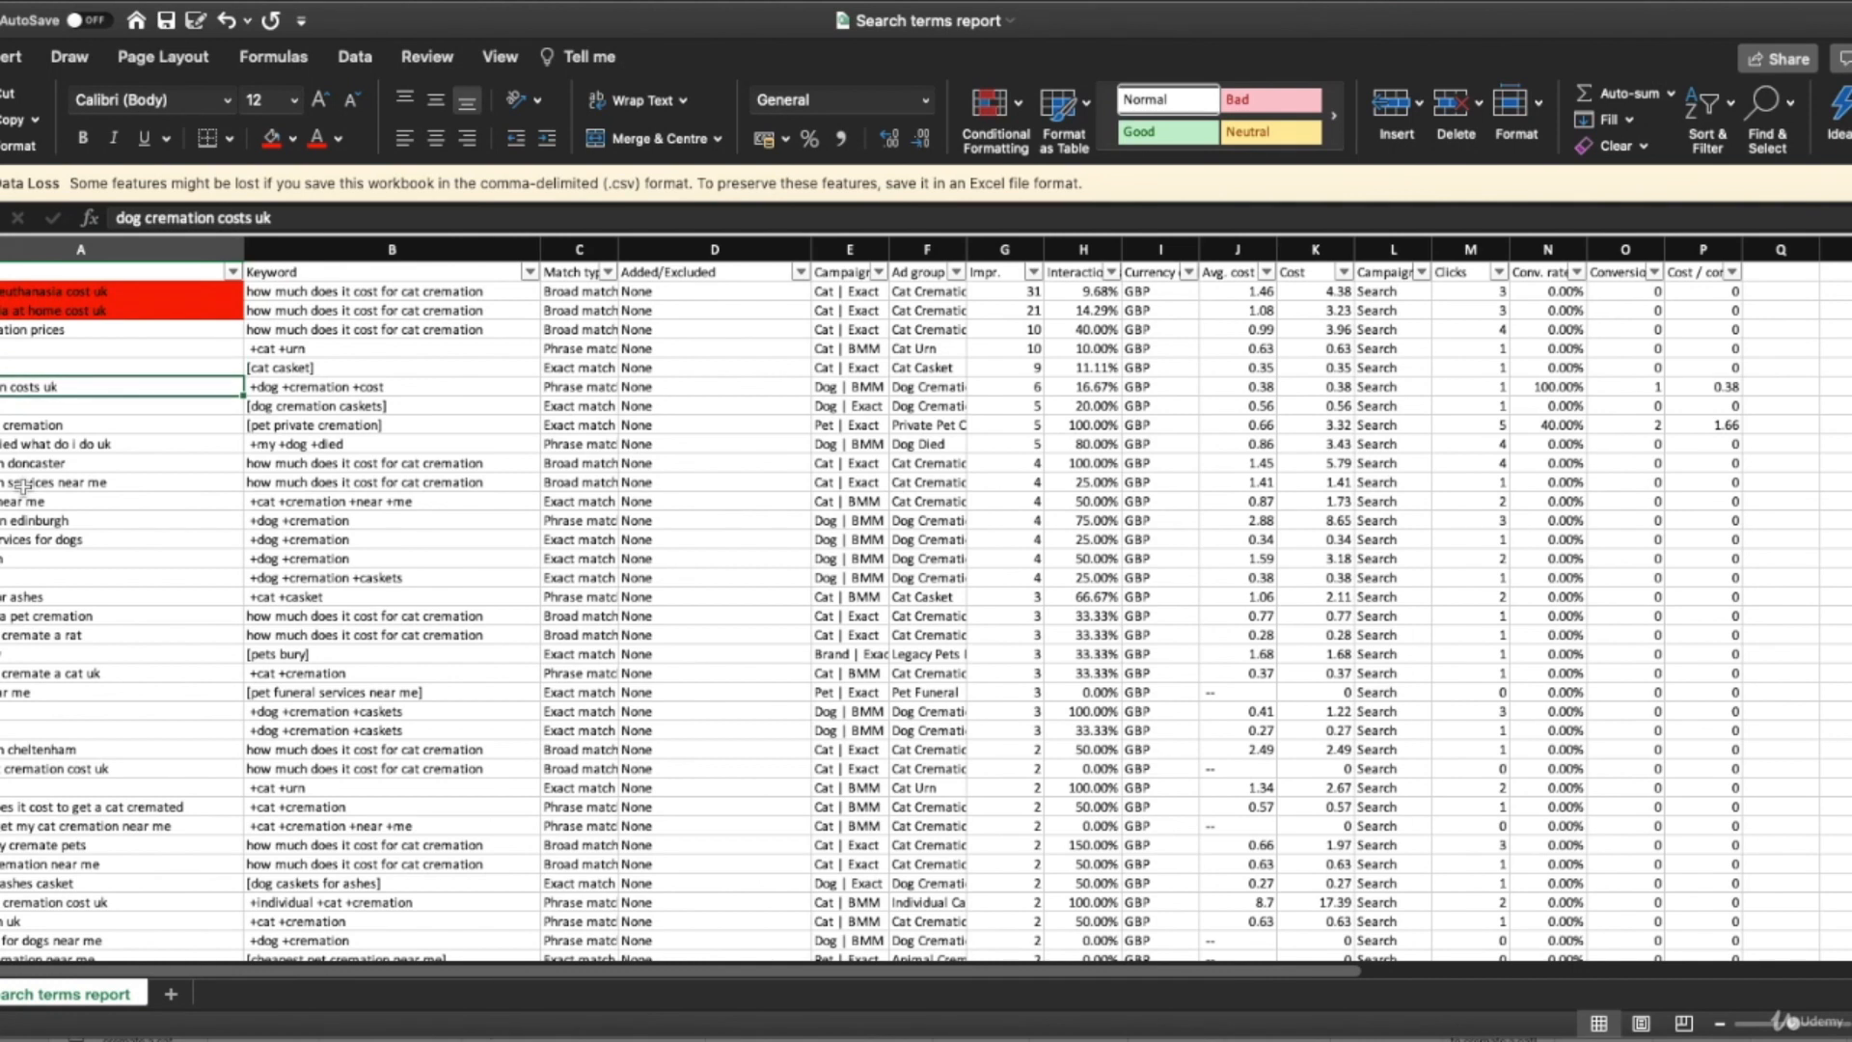
{"action": "key", "text": "Down"}
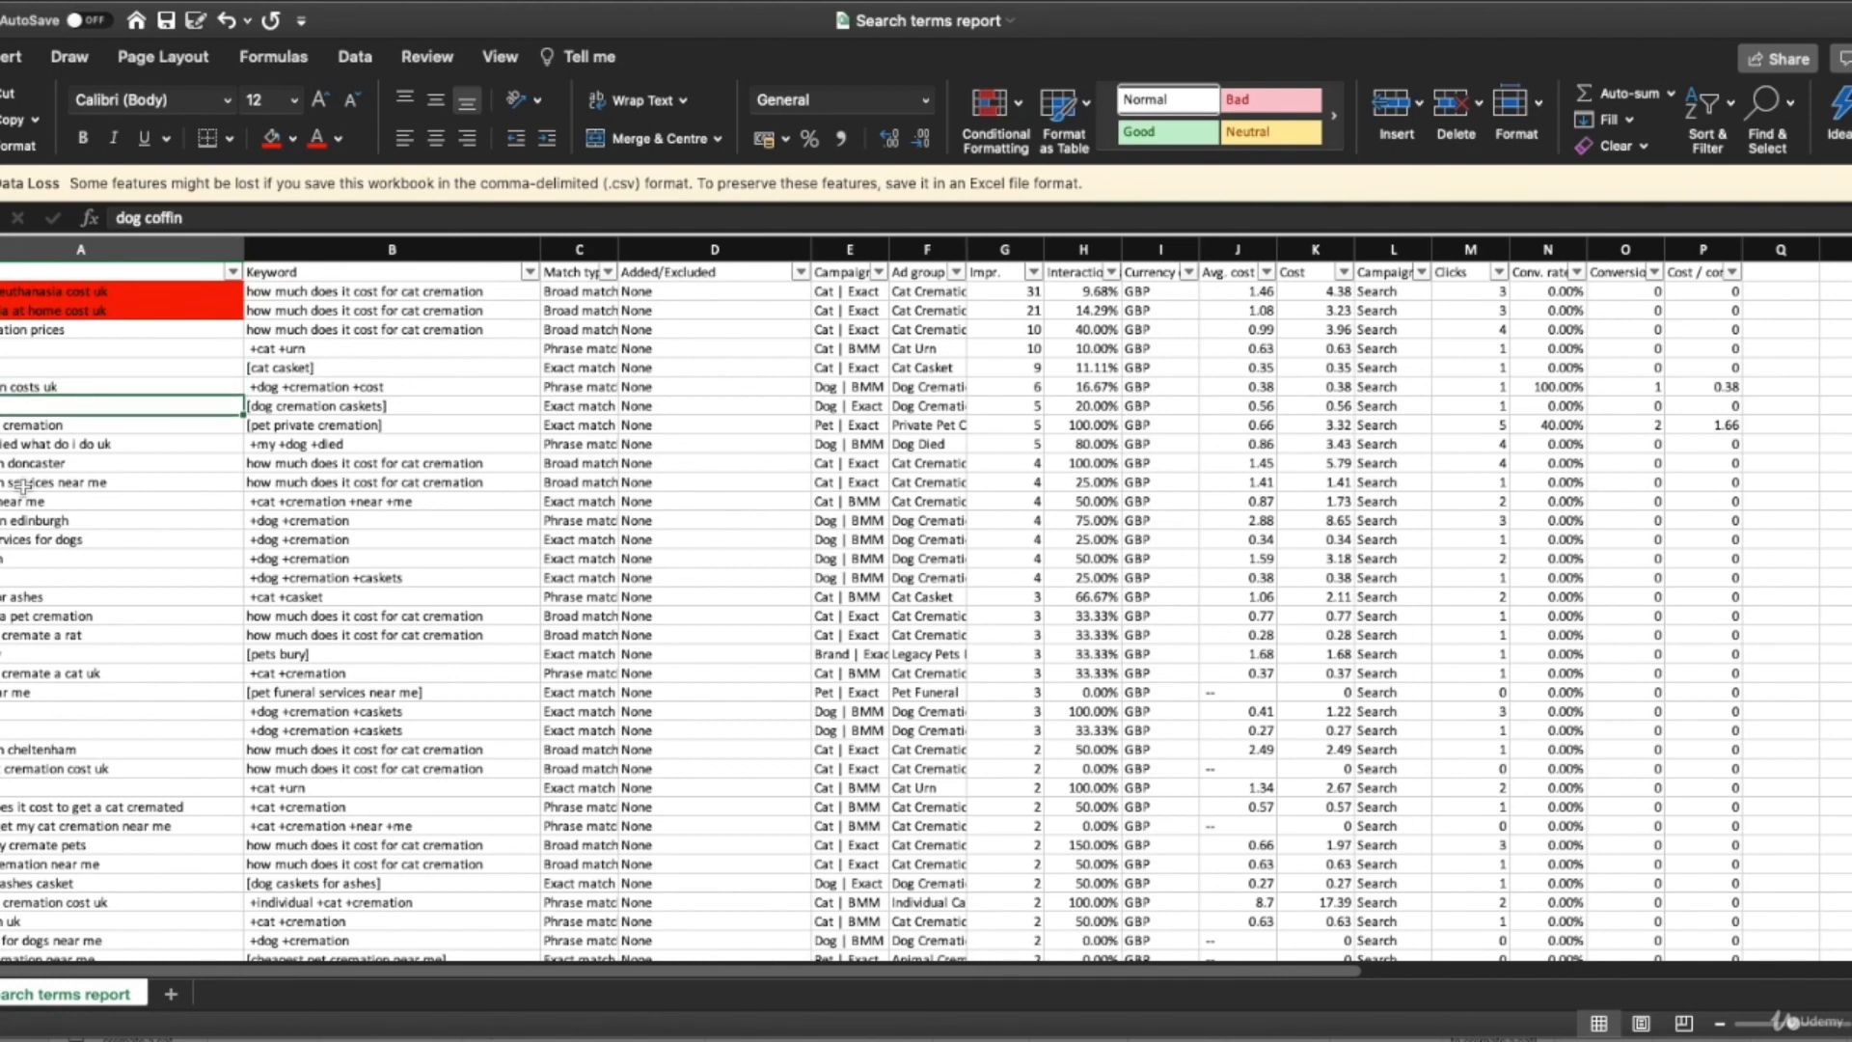
{"action": "key", "text": "Right"}
{"action": "key", "text": "Left"}
{"action": "key", "text": "Right"}
{"action": "key", "text": "Right"}
{"action": "key", "text": "Left"}
{"action": "key", "text": "Left"}
Fill the "pets at home cremation" search term with red and select "my dog has died what do i do uk" below it.
{"action": "key", "text": "Down"}
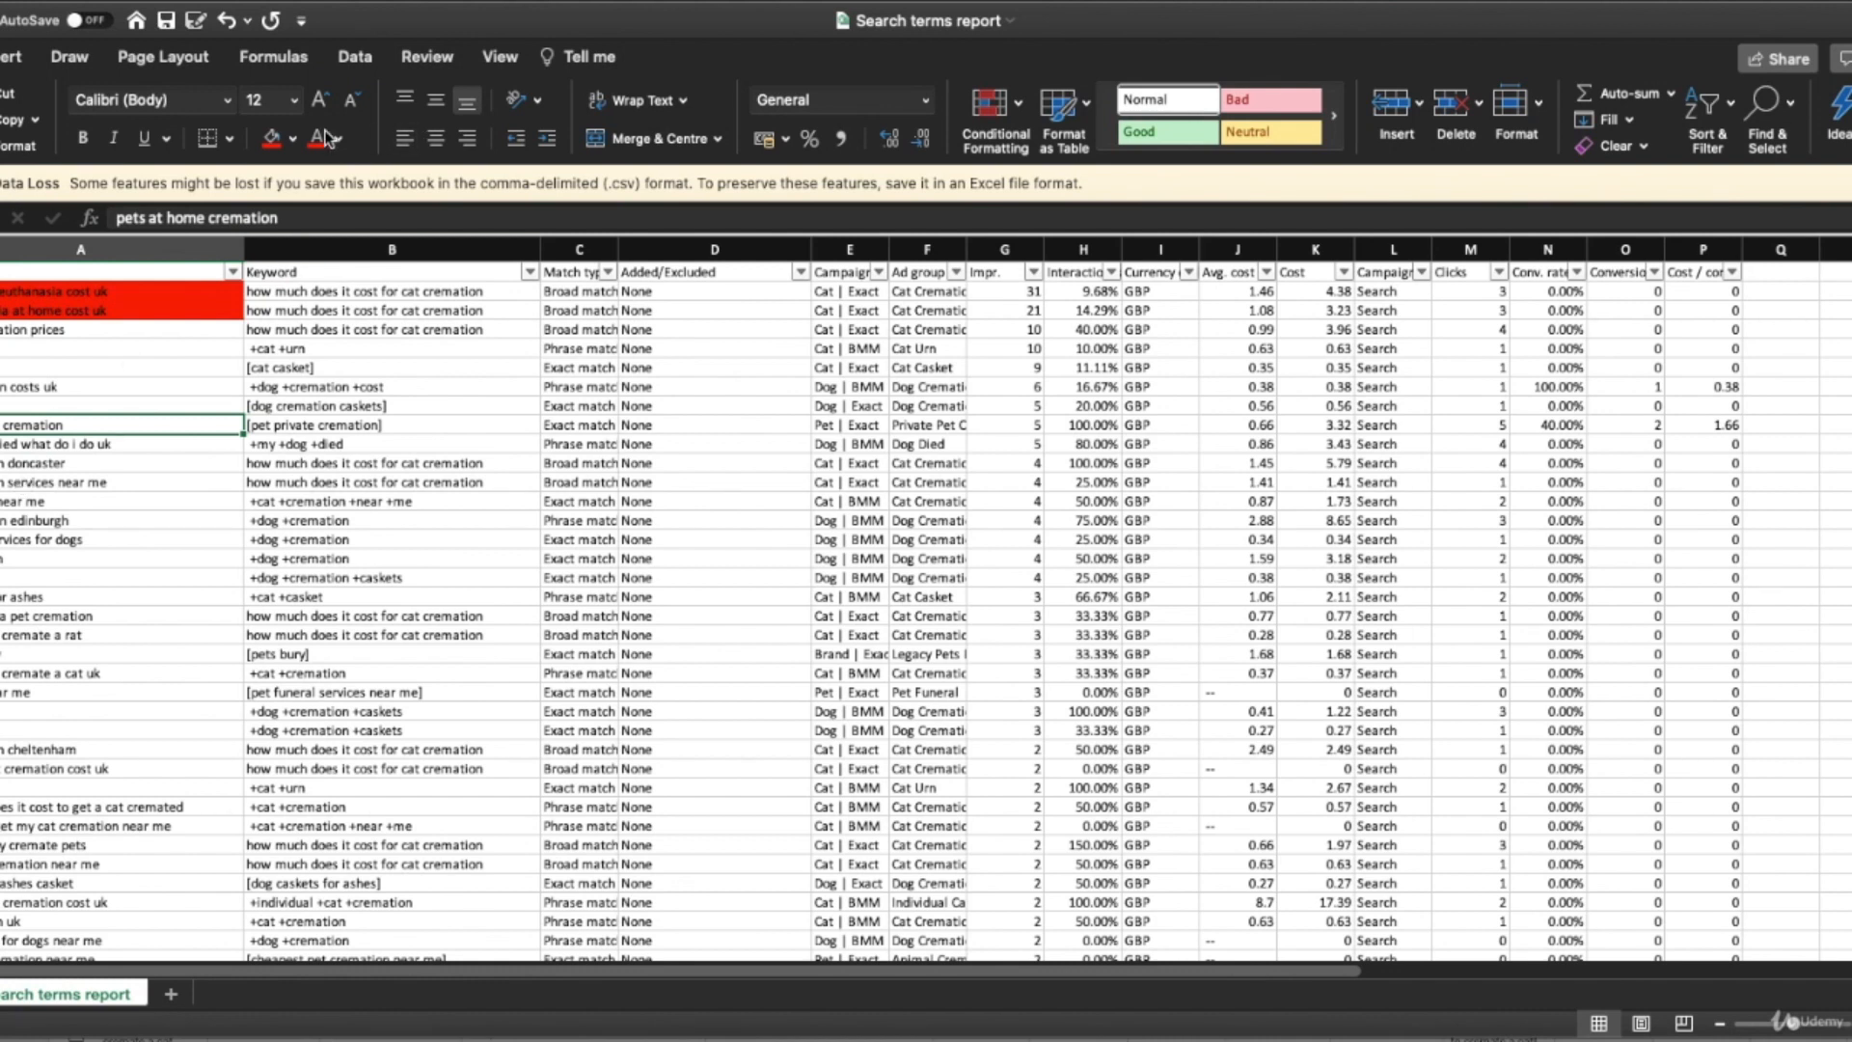
{"action": "left_click", "coordinate": [273, 140]}
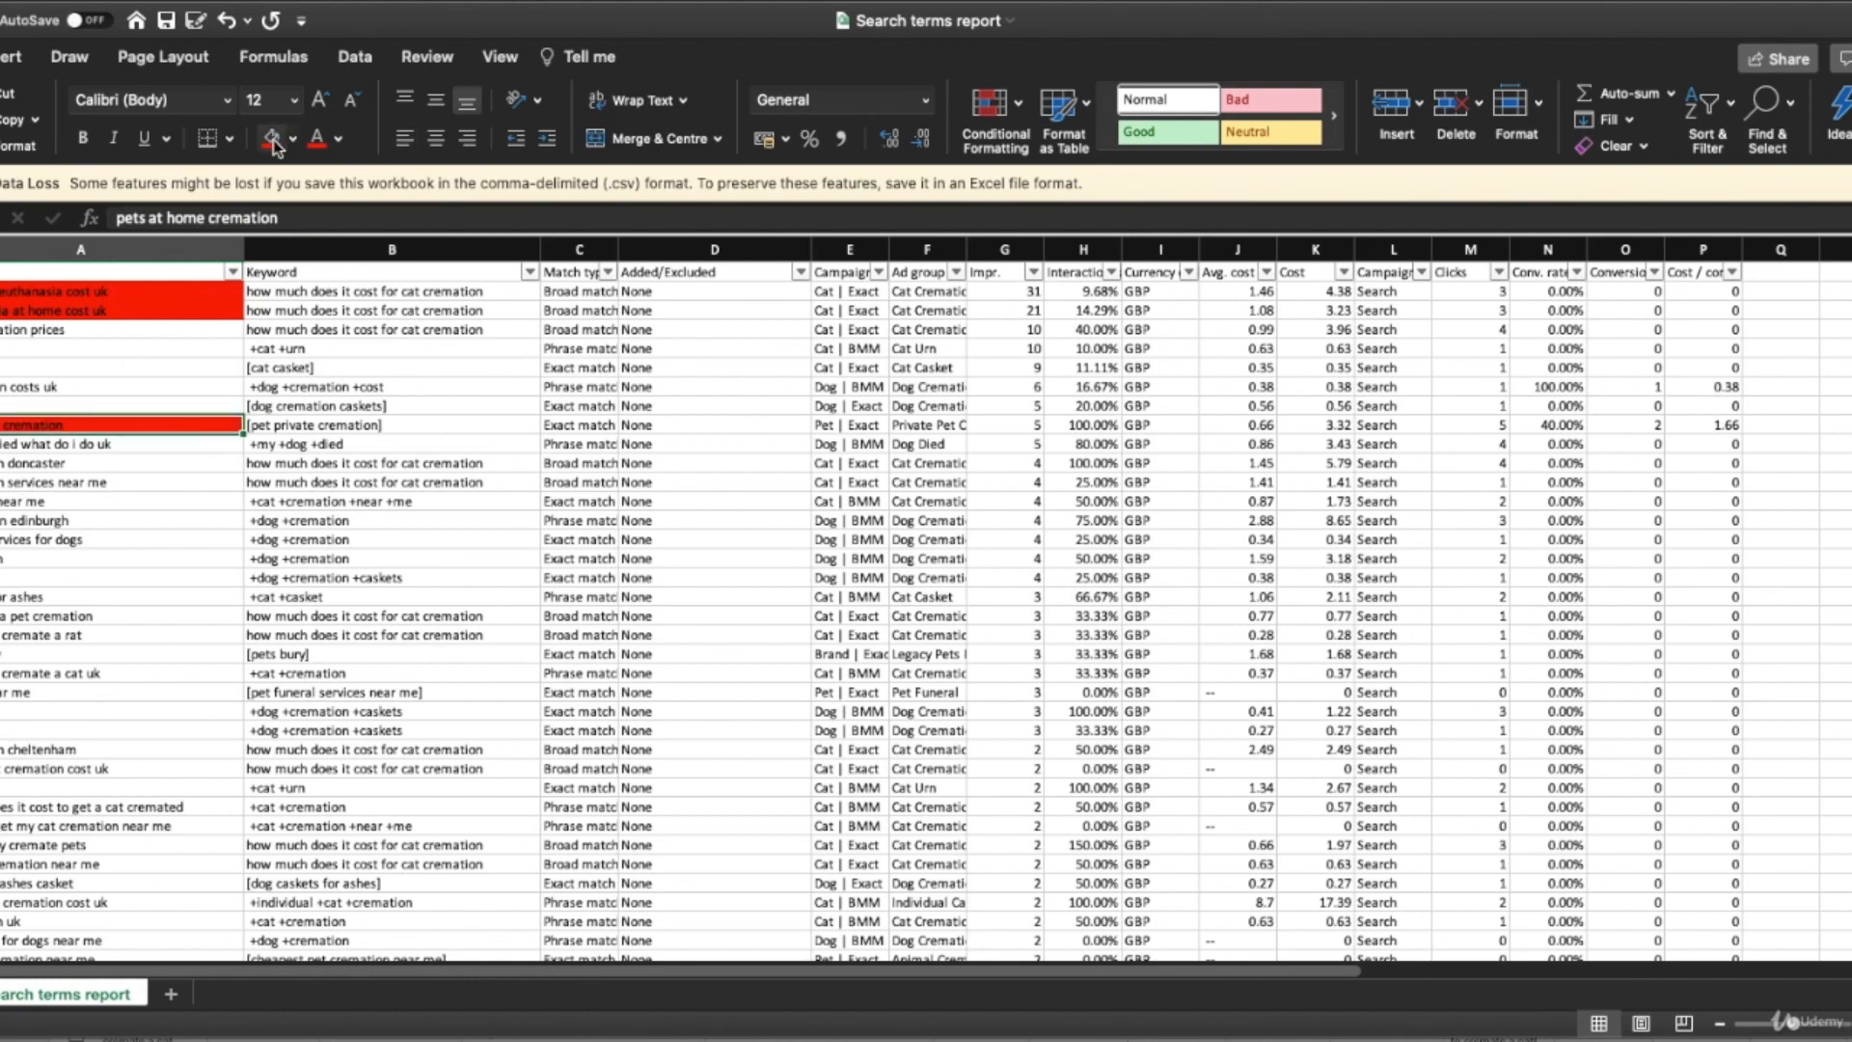
{"action": "scroll", "coordinate": [249, 364], "scroll_direction": "down", "scroll_amount": 4}
{"action": "left_click", "coordinate": [243, 369]}
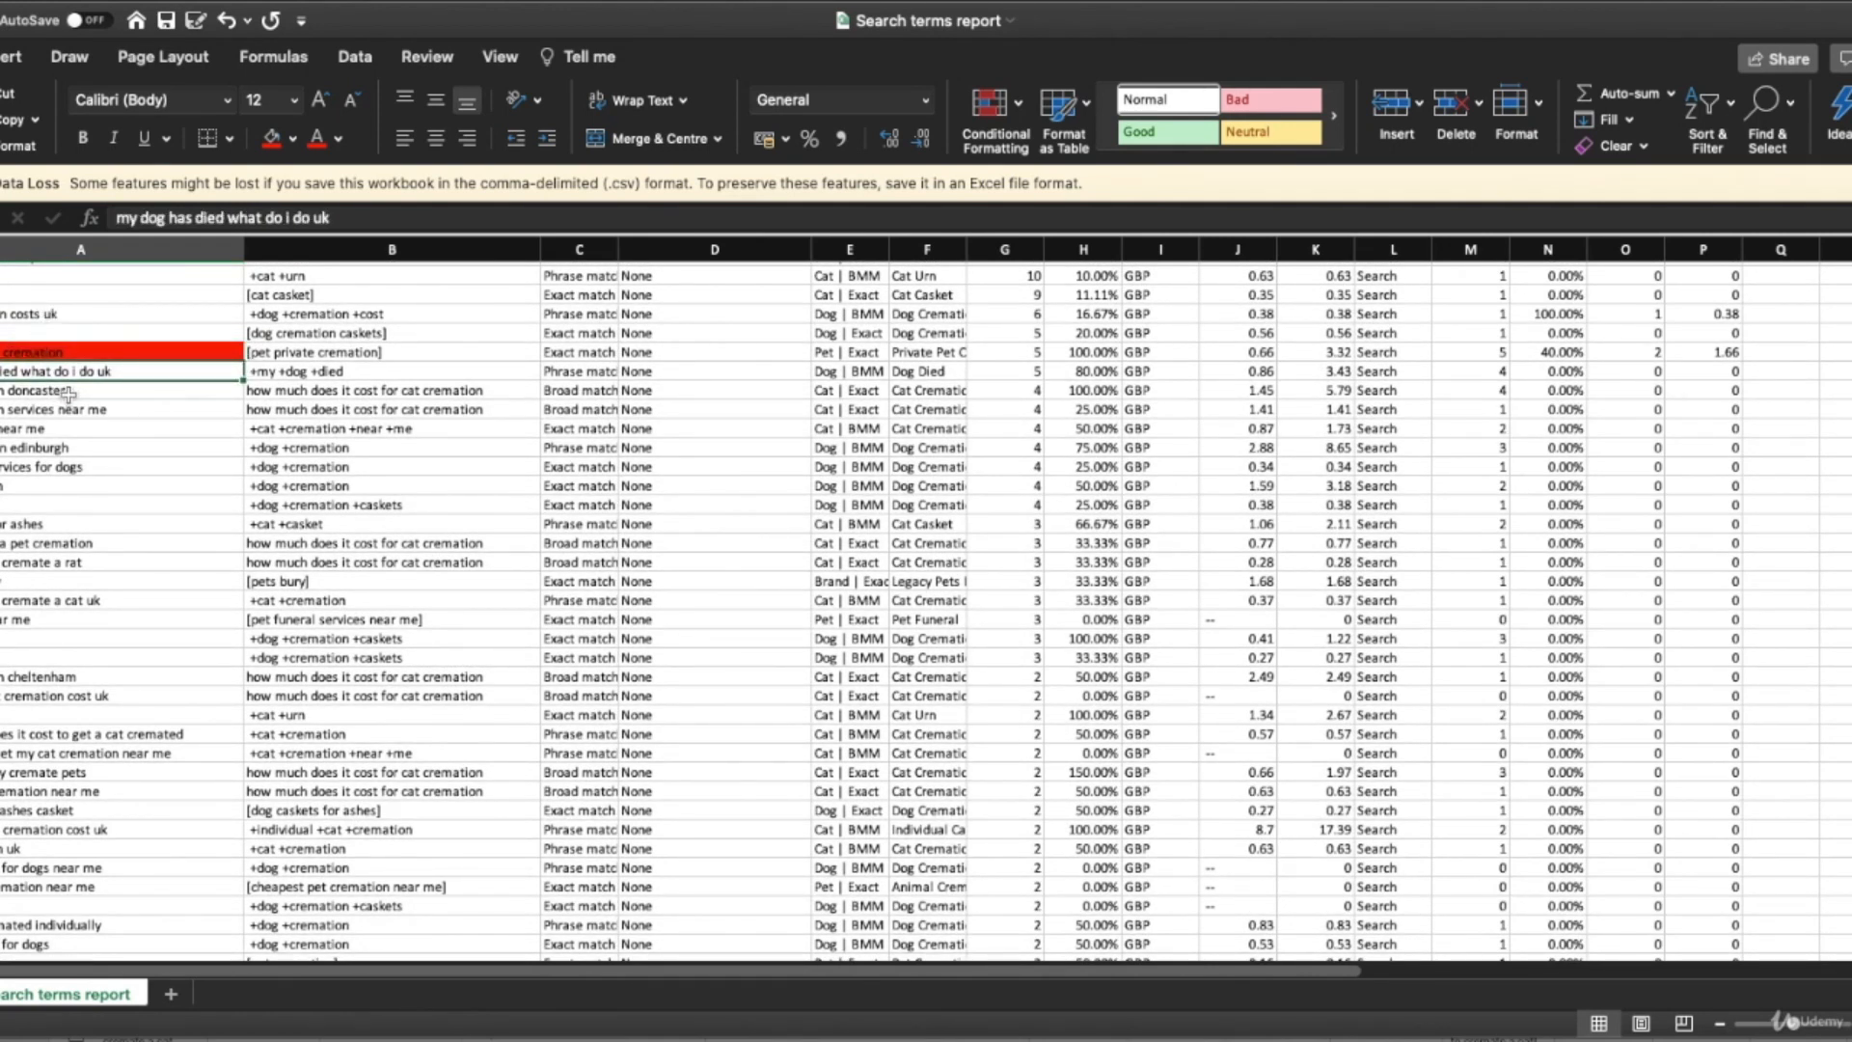
Check the keyword that triggered the "my dog has died what do i do uk" search term.
{"action": "left_click", "coordinate": [293, 375]}
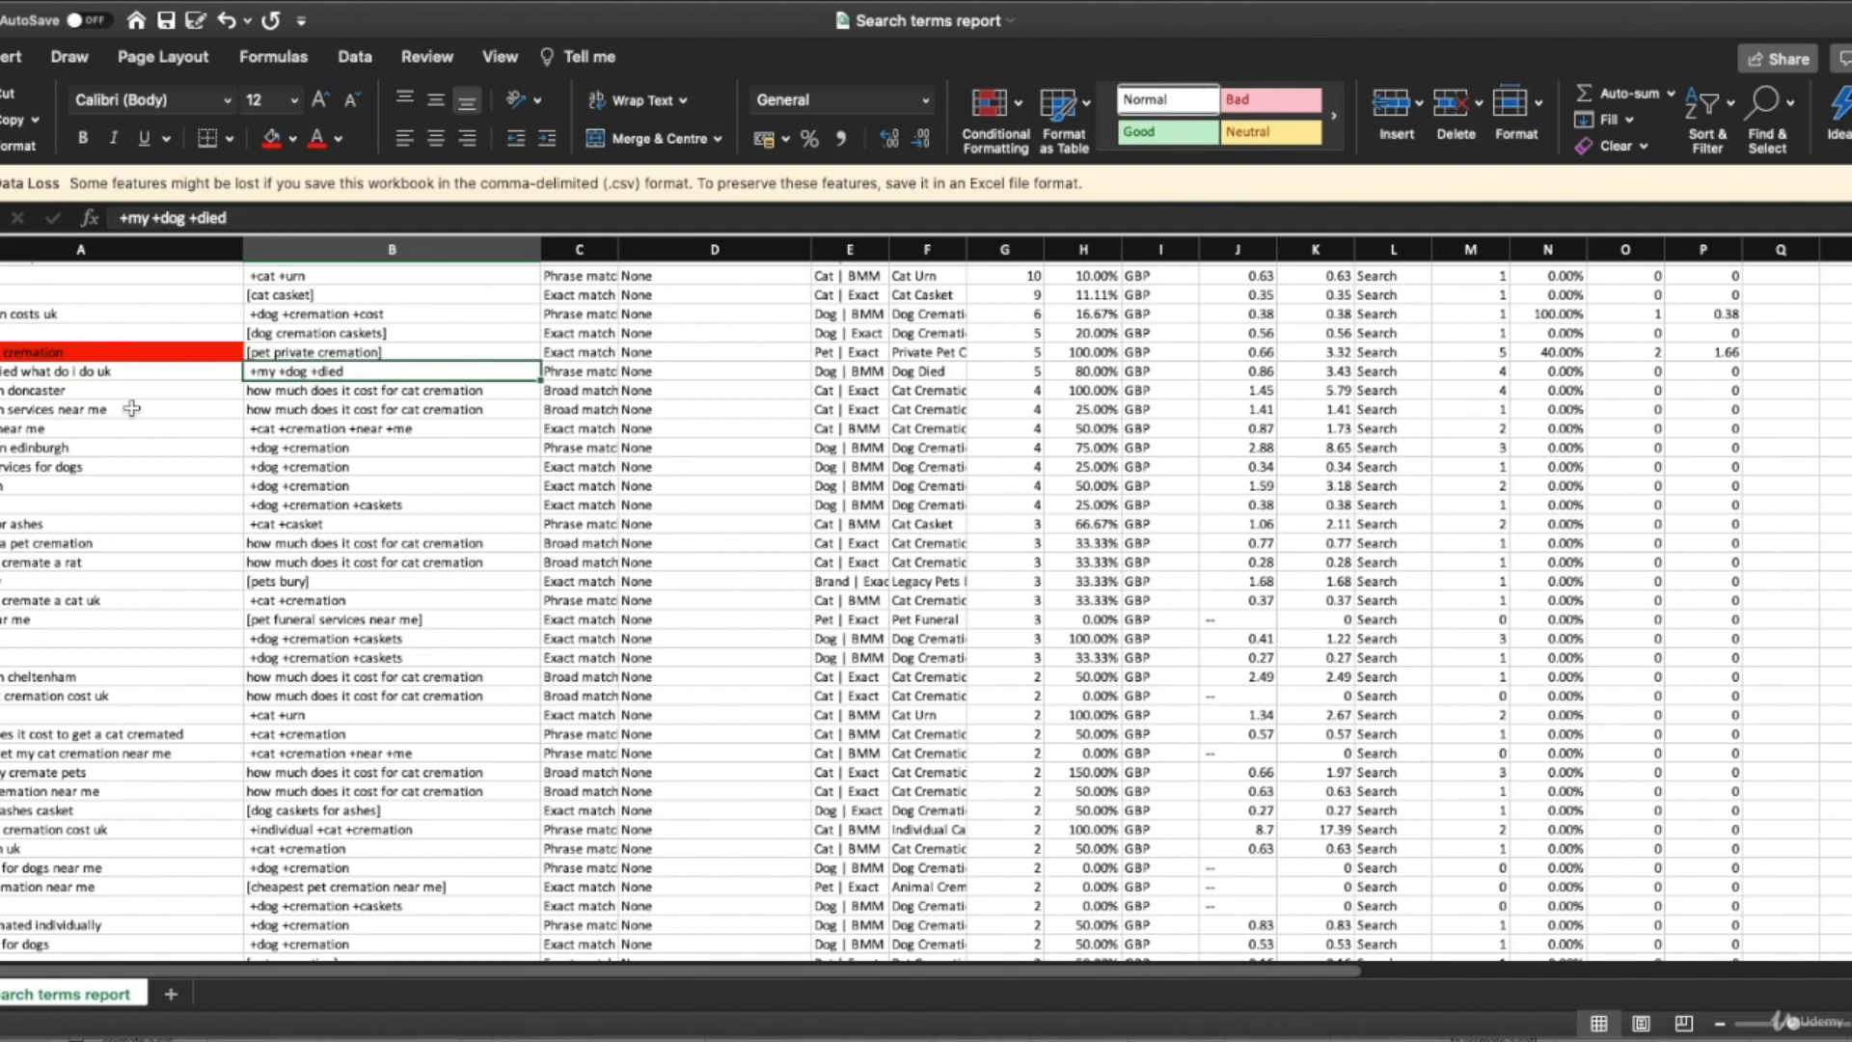
{"action": "left_click", "coordinate": [65, 382]}
{"action": "key", "text": "Up"}
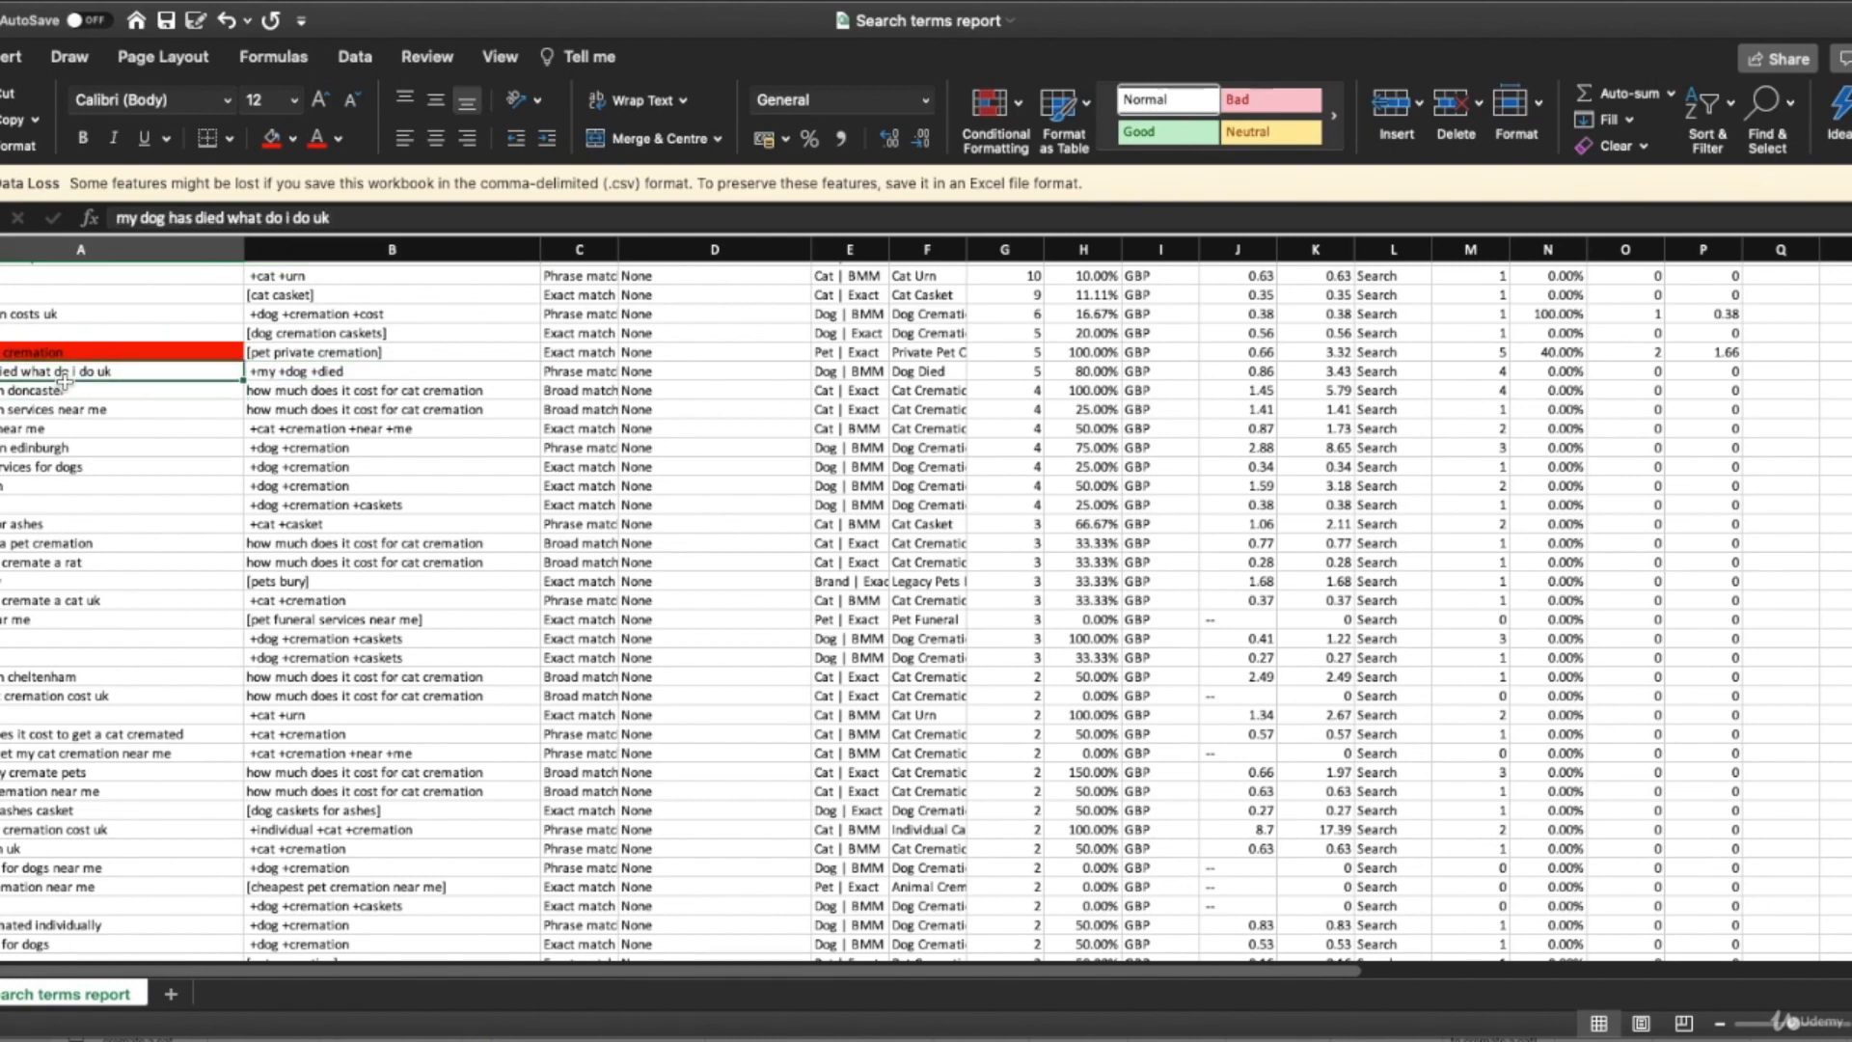
{"action": "scroll", "coordinate": [65, 382], "scroll_direction": "up", "scroll_amount": 3}
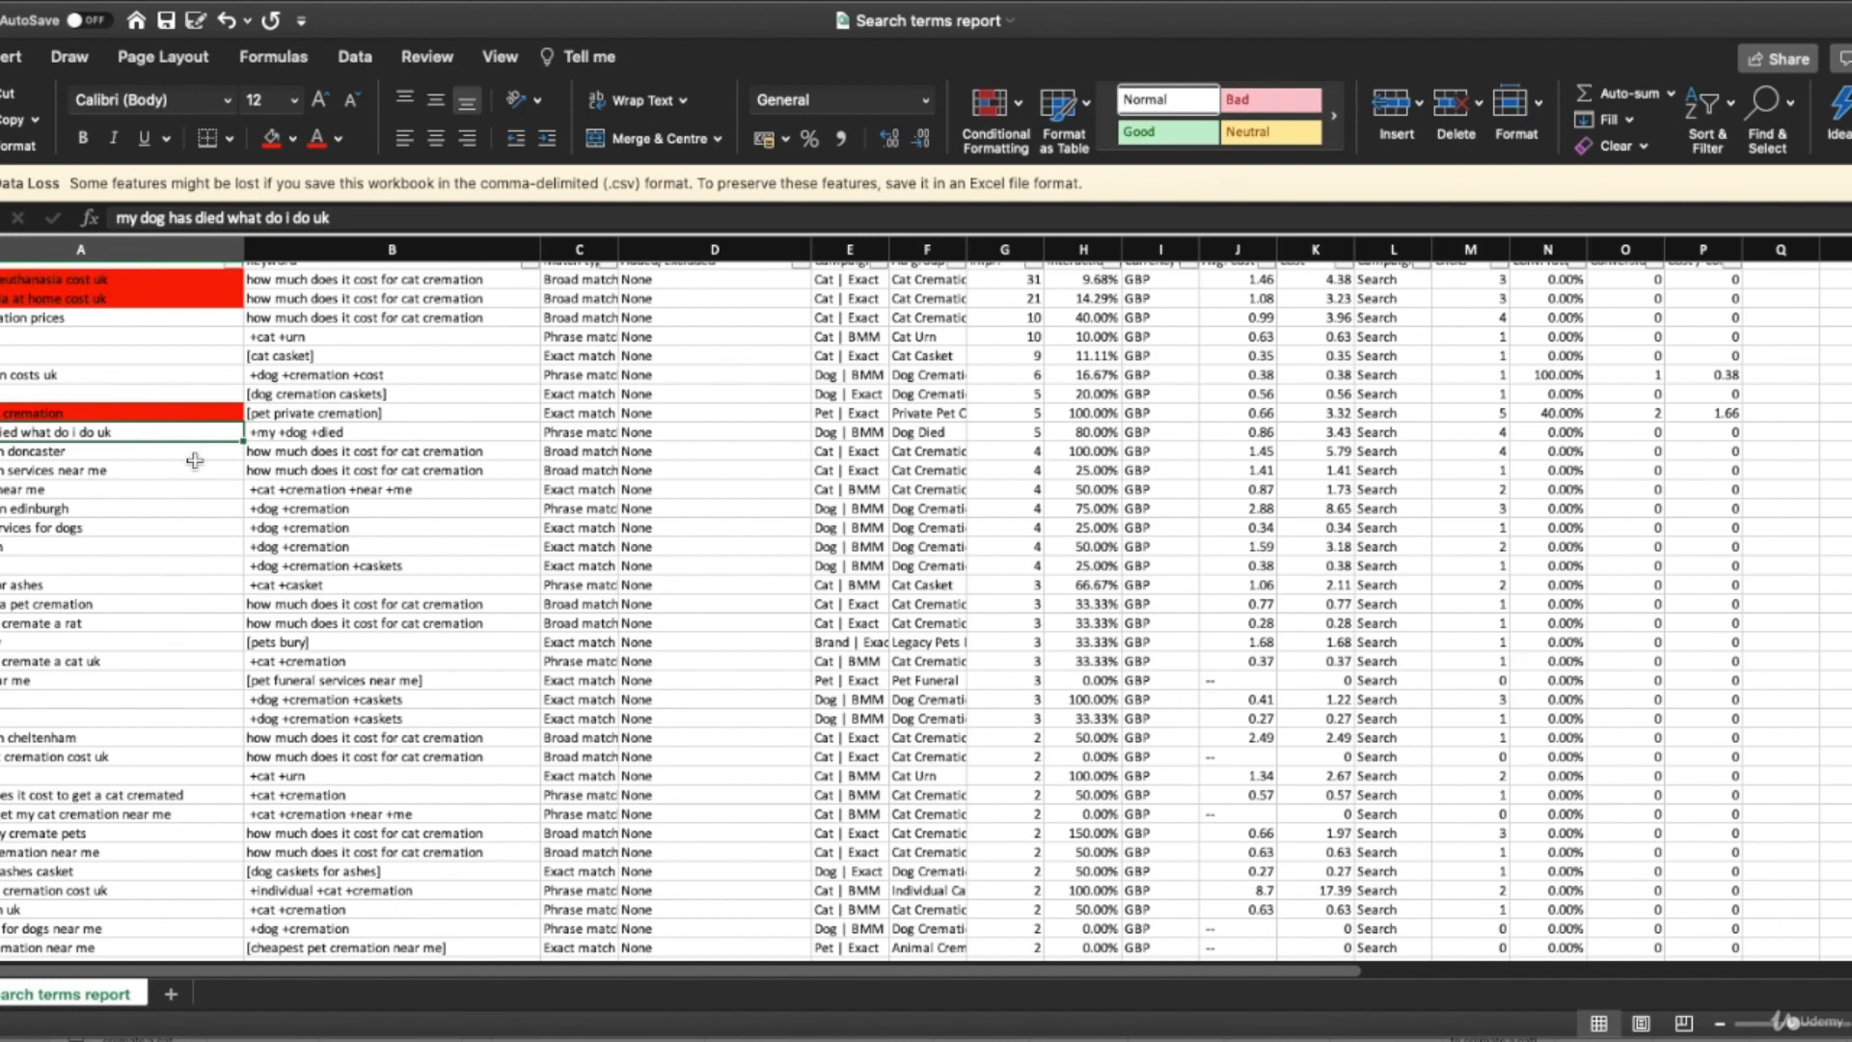
{"action": "scroll", "coordinate": [195, 460], "scroll_direction": "down", "scroll_amount": 3}
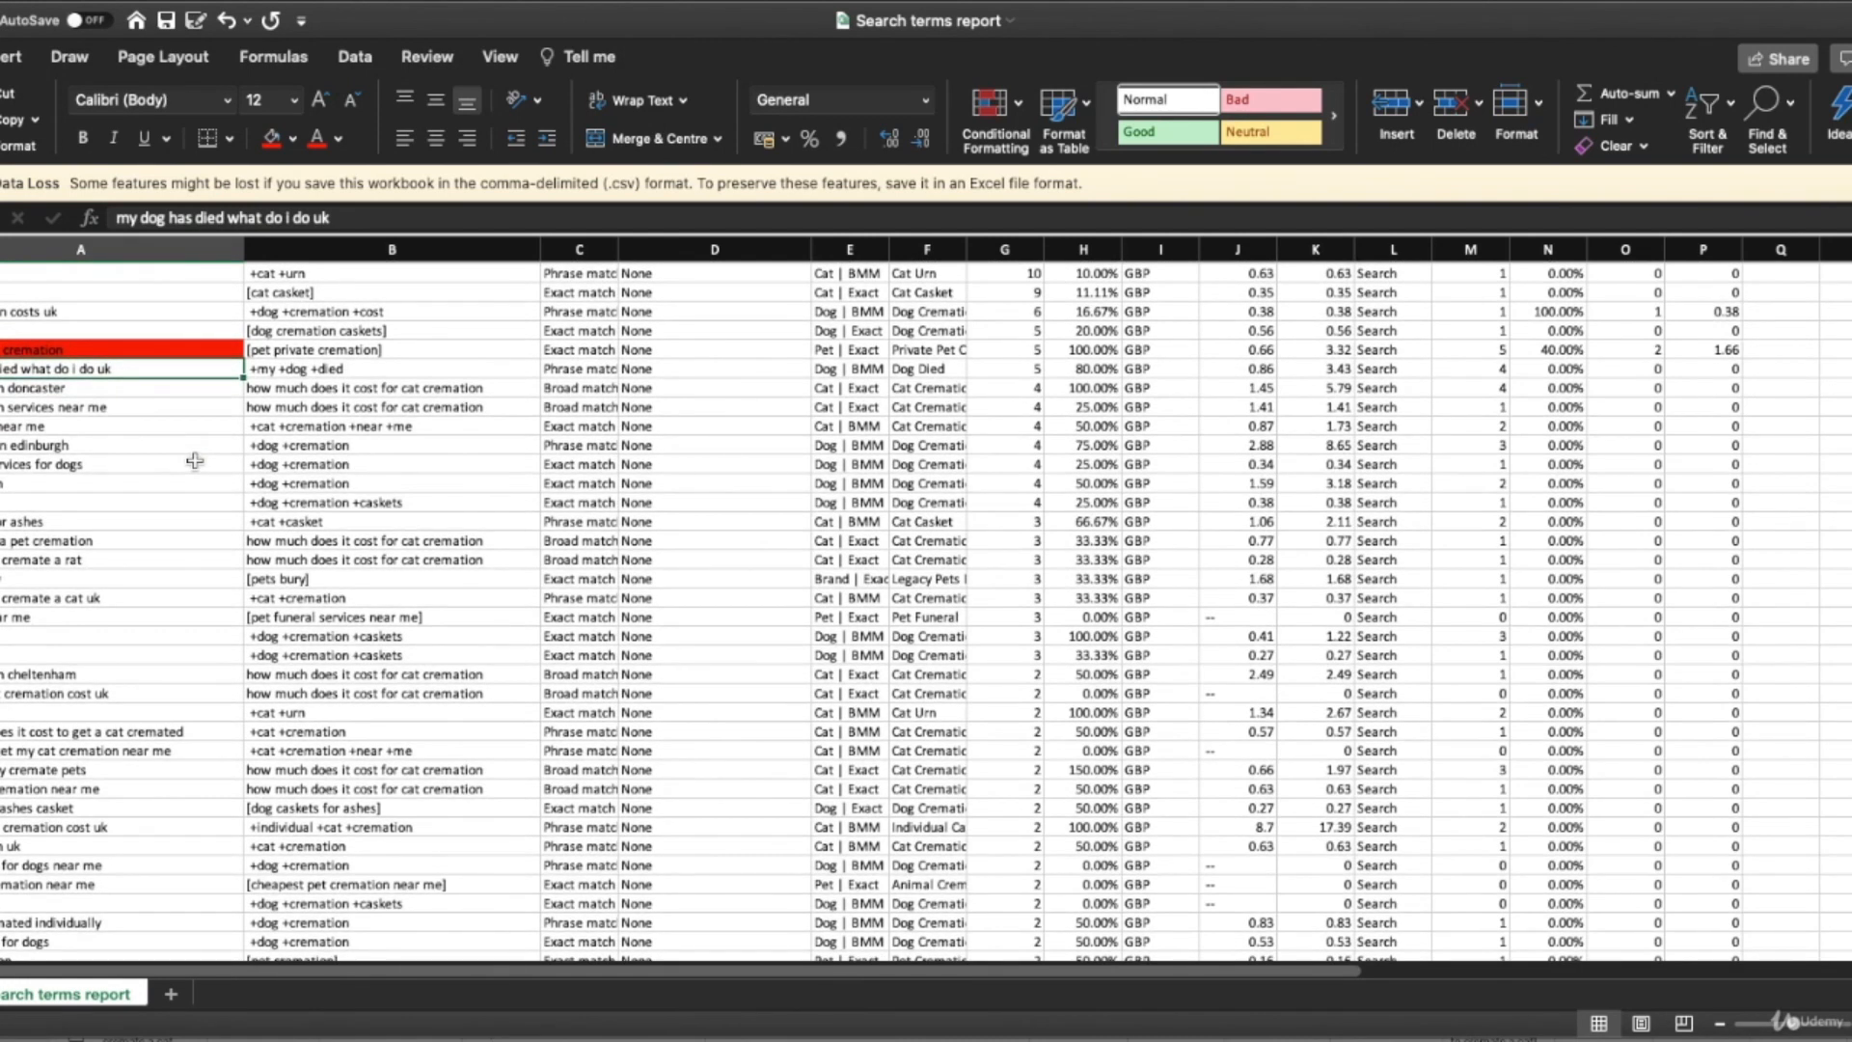
Fill the "pet cremation doncaster" search term with red.
{"action": "key", "text": "Down"}
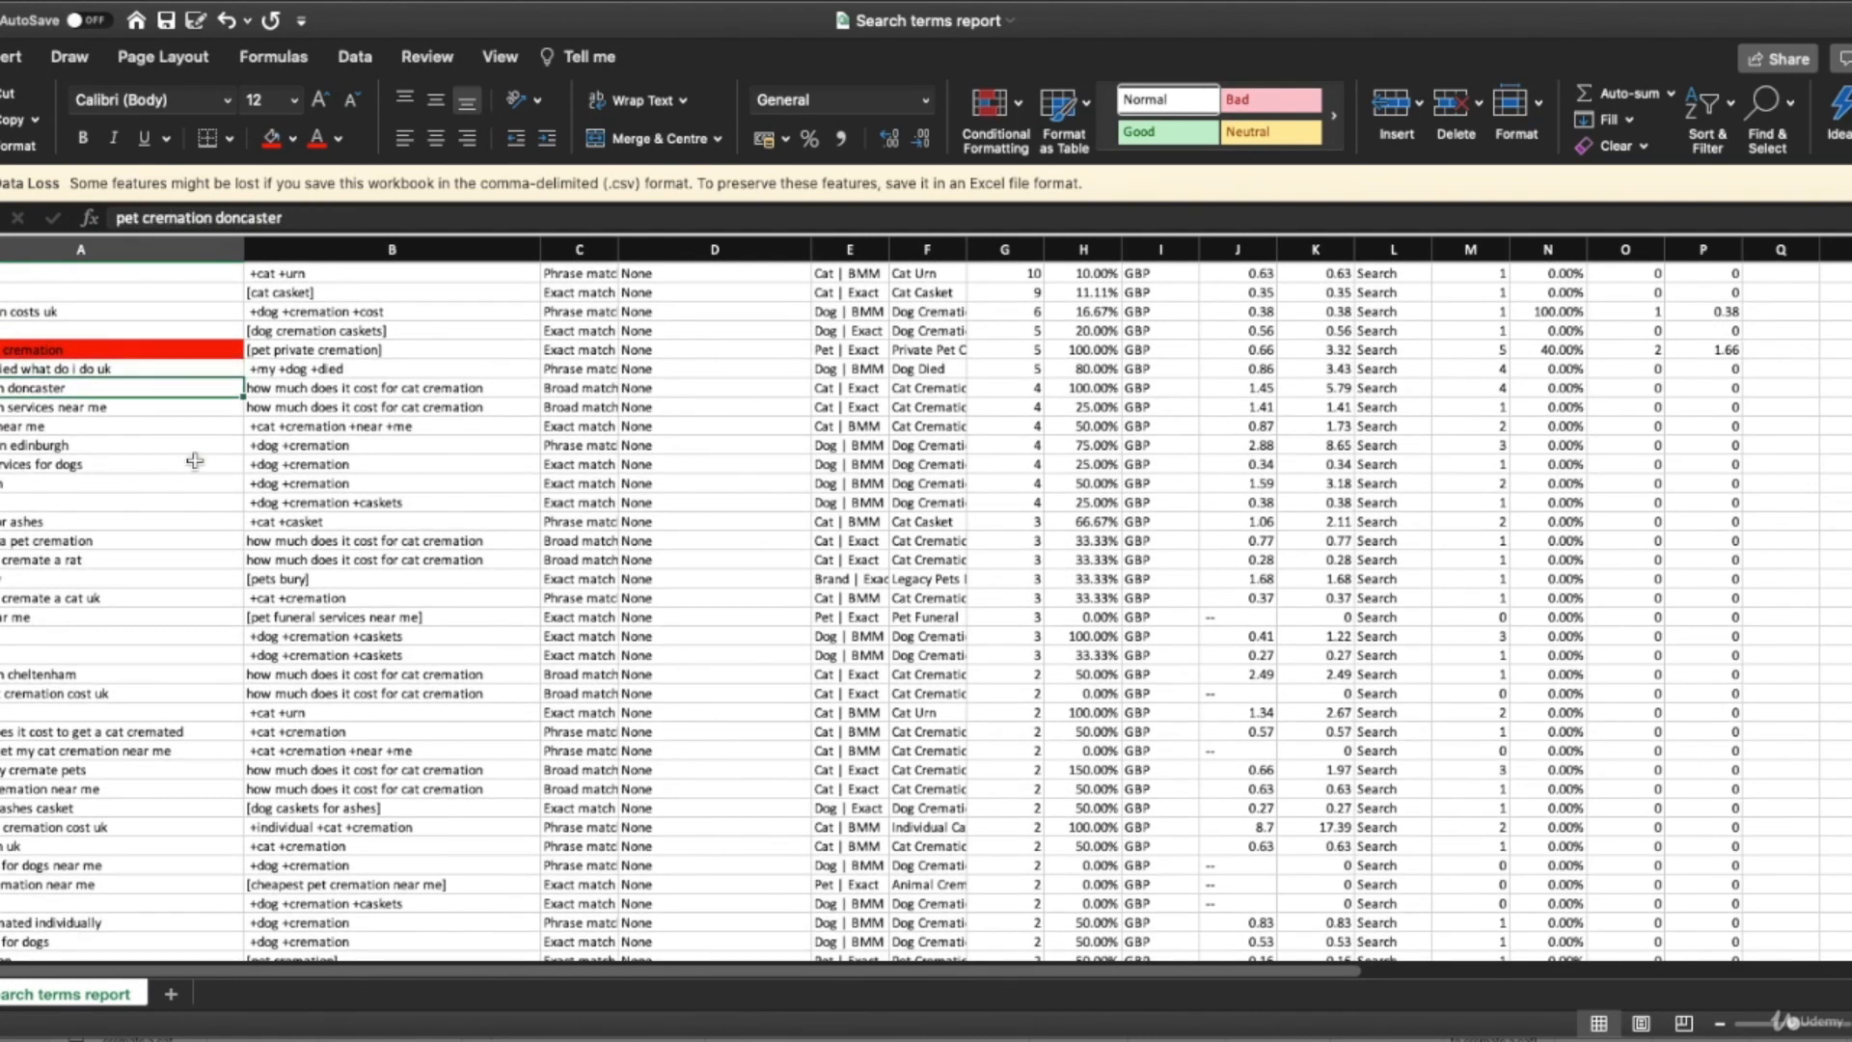
{"action": "key", "text": "Down"}
{"action": "key", "text": "Down"}
{"action": "key", "text": "Up"}
{"action": "key", "text": "Up"}
{"action": "left_click", "coordinate": [273, 140]}
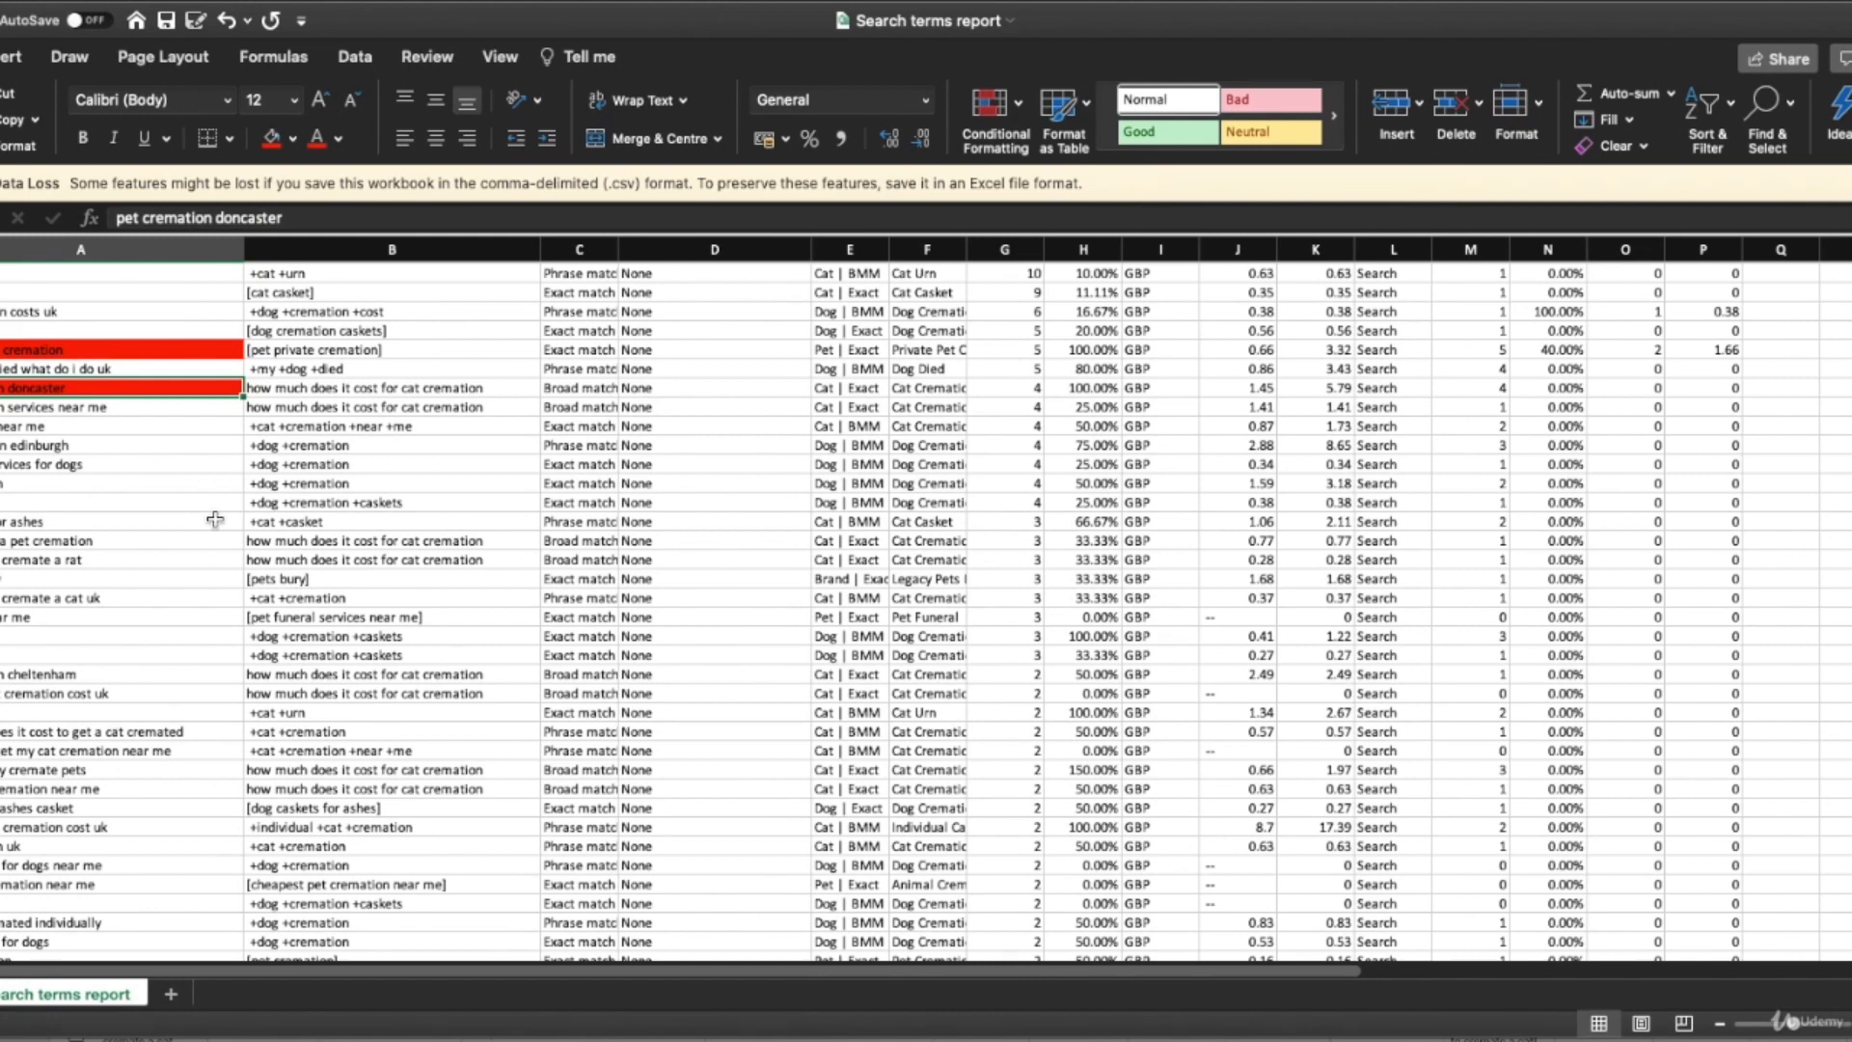
Check the keyword and match type that triggered "pet cremation doncaster".
{"action": "key", "text": "Right"}
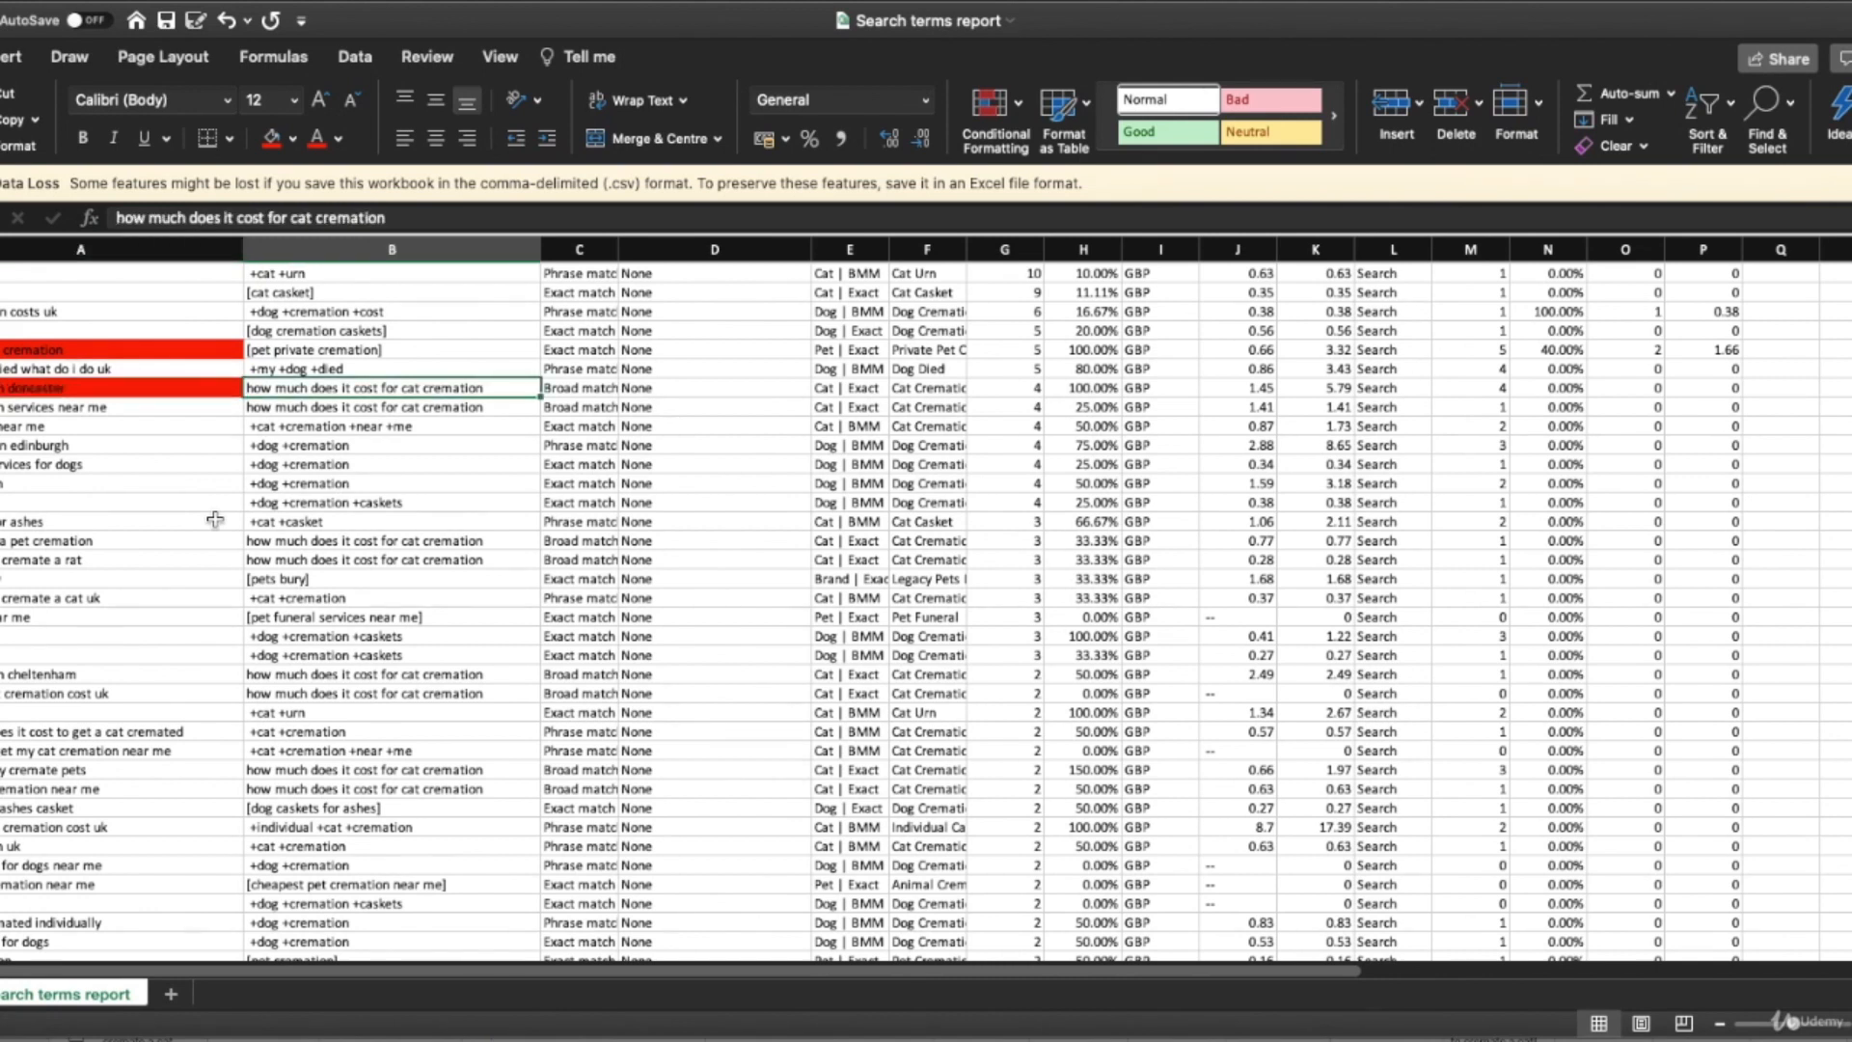
{"action": "key", "text": "Left"}
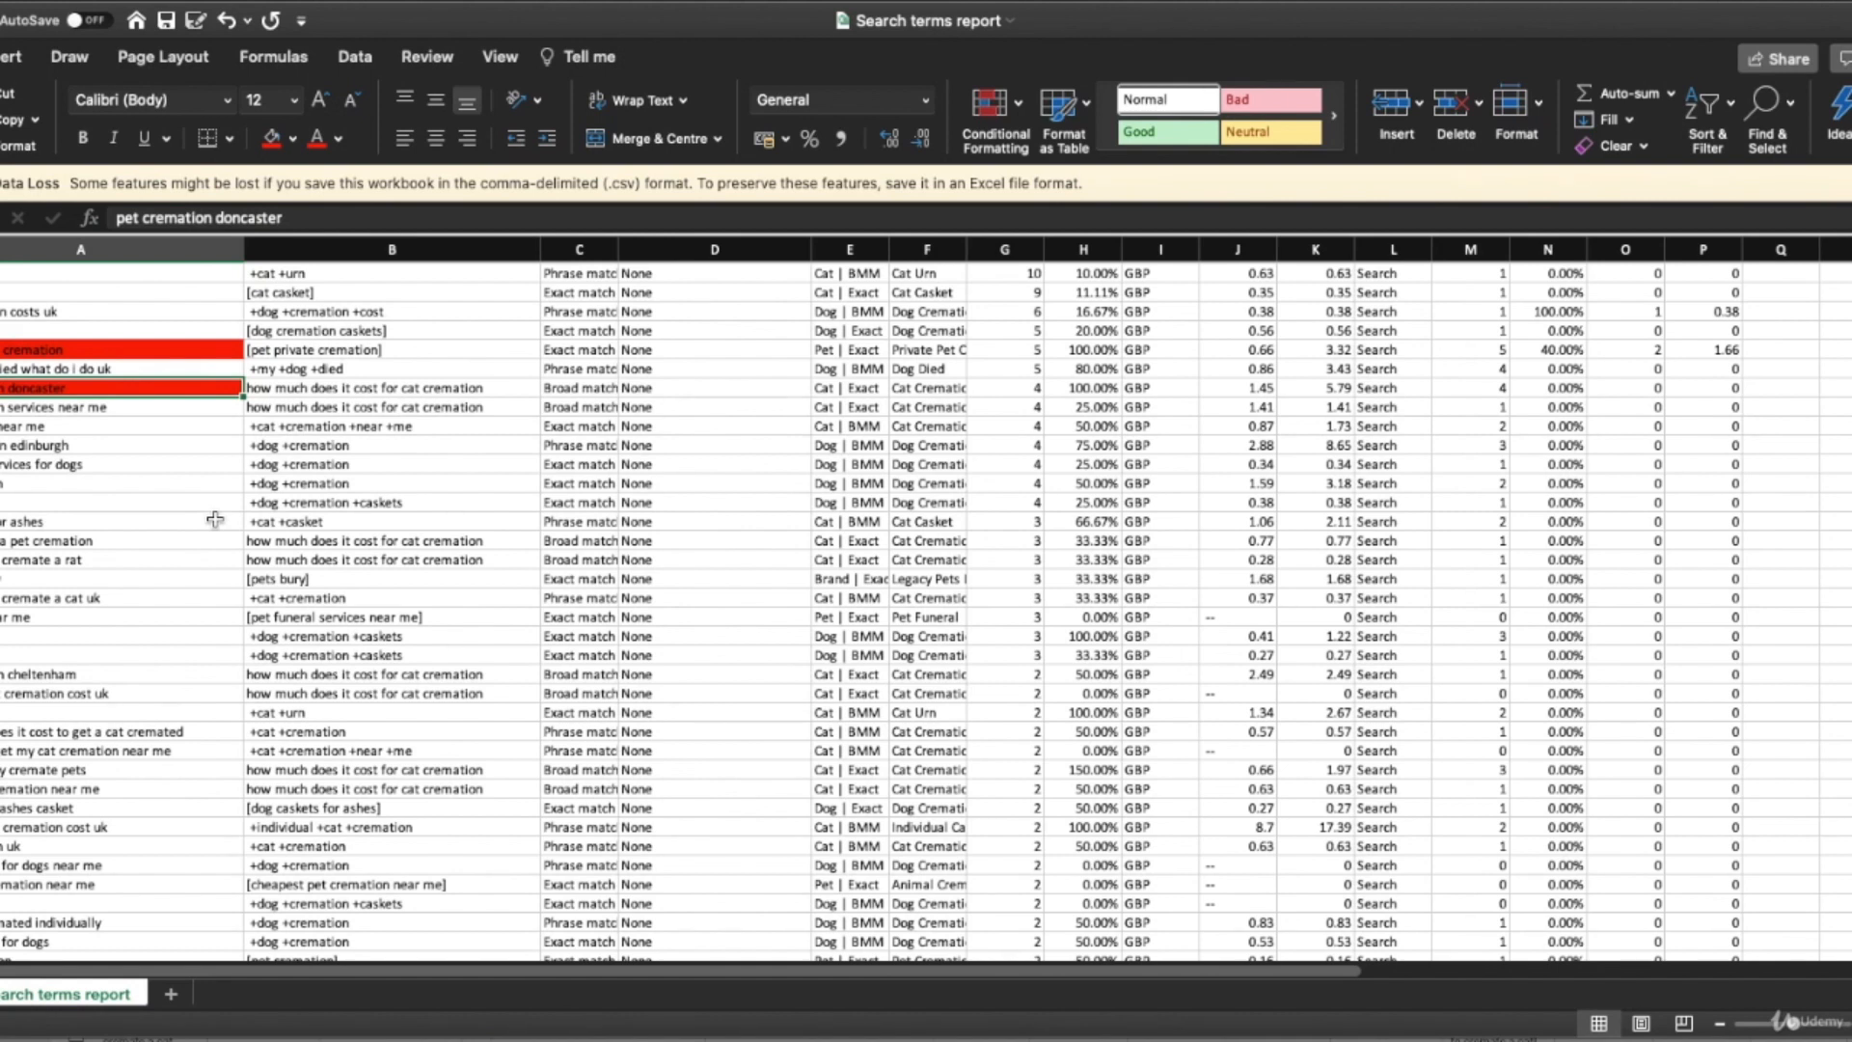
{"action": "key", "text": "Right"}
{"action": "key", "text": "Right"}
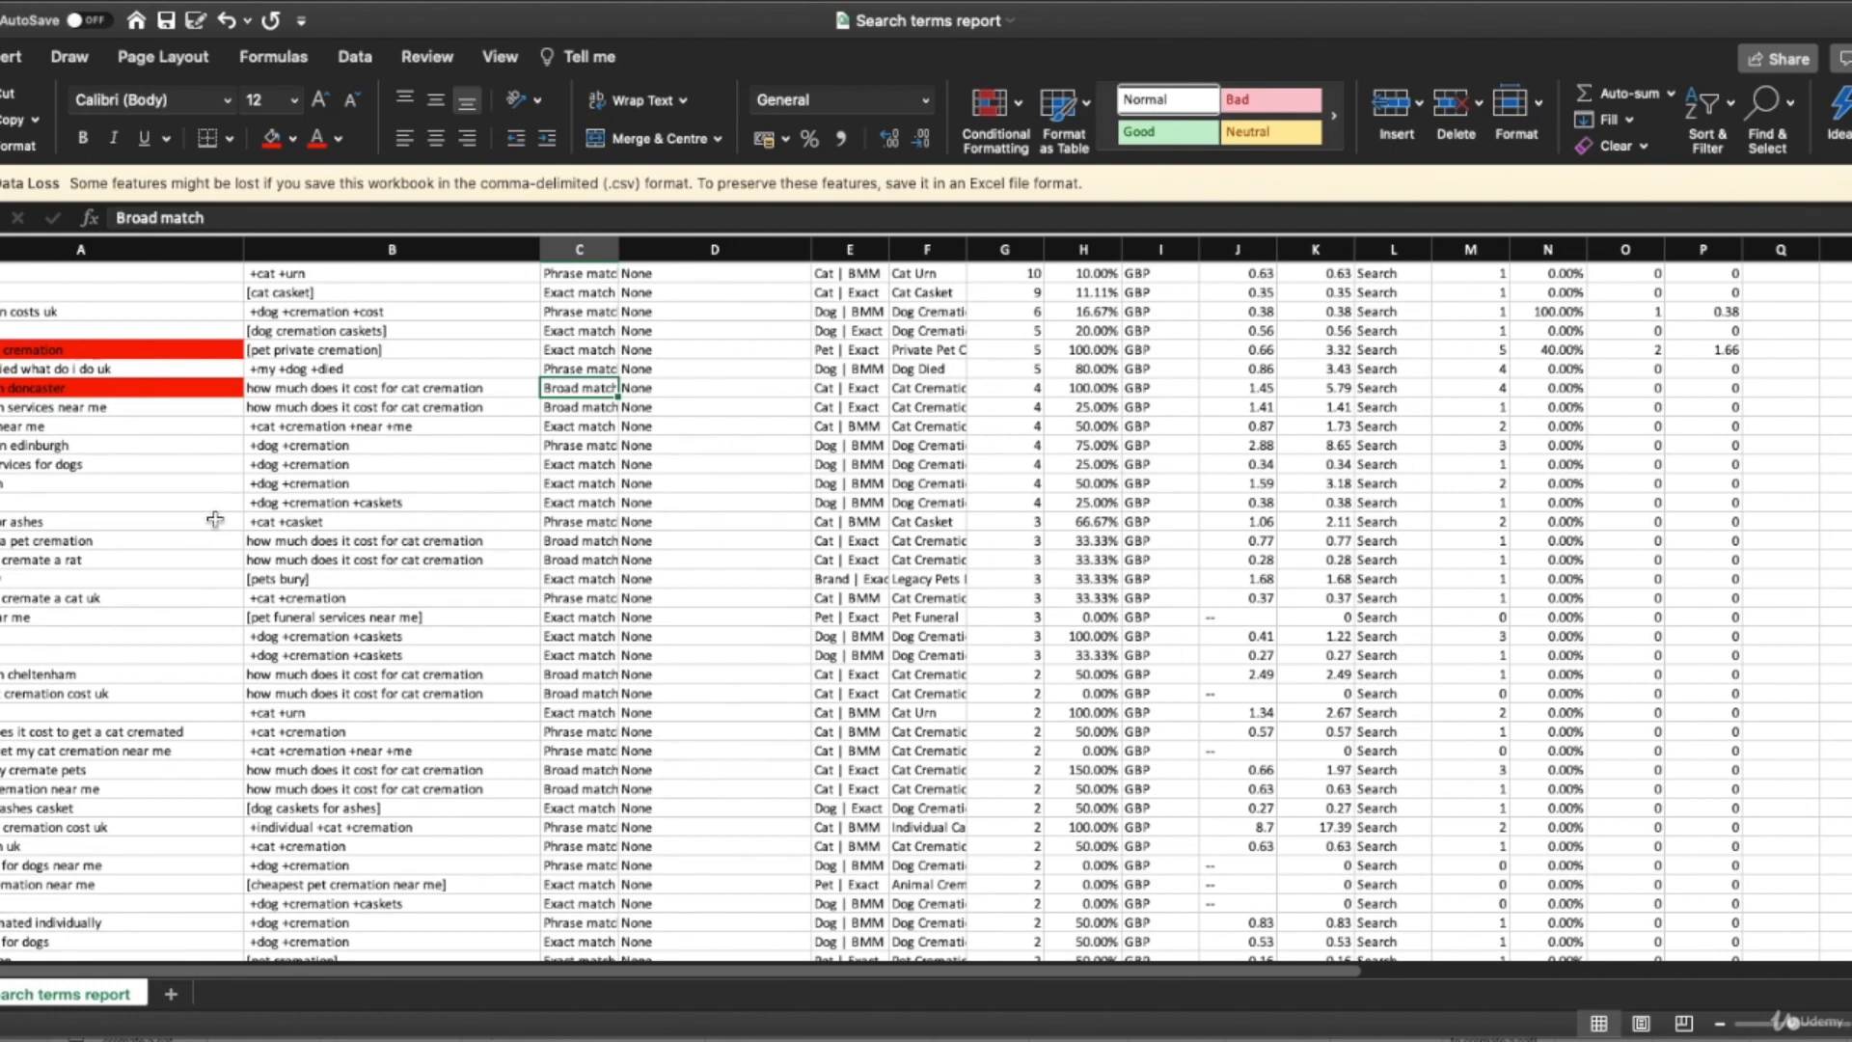
{"action": "key", "text": "Left"}
{"action": "key", "text": "Left"}
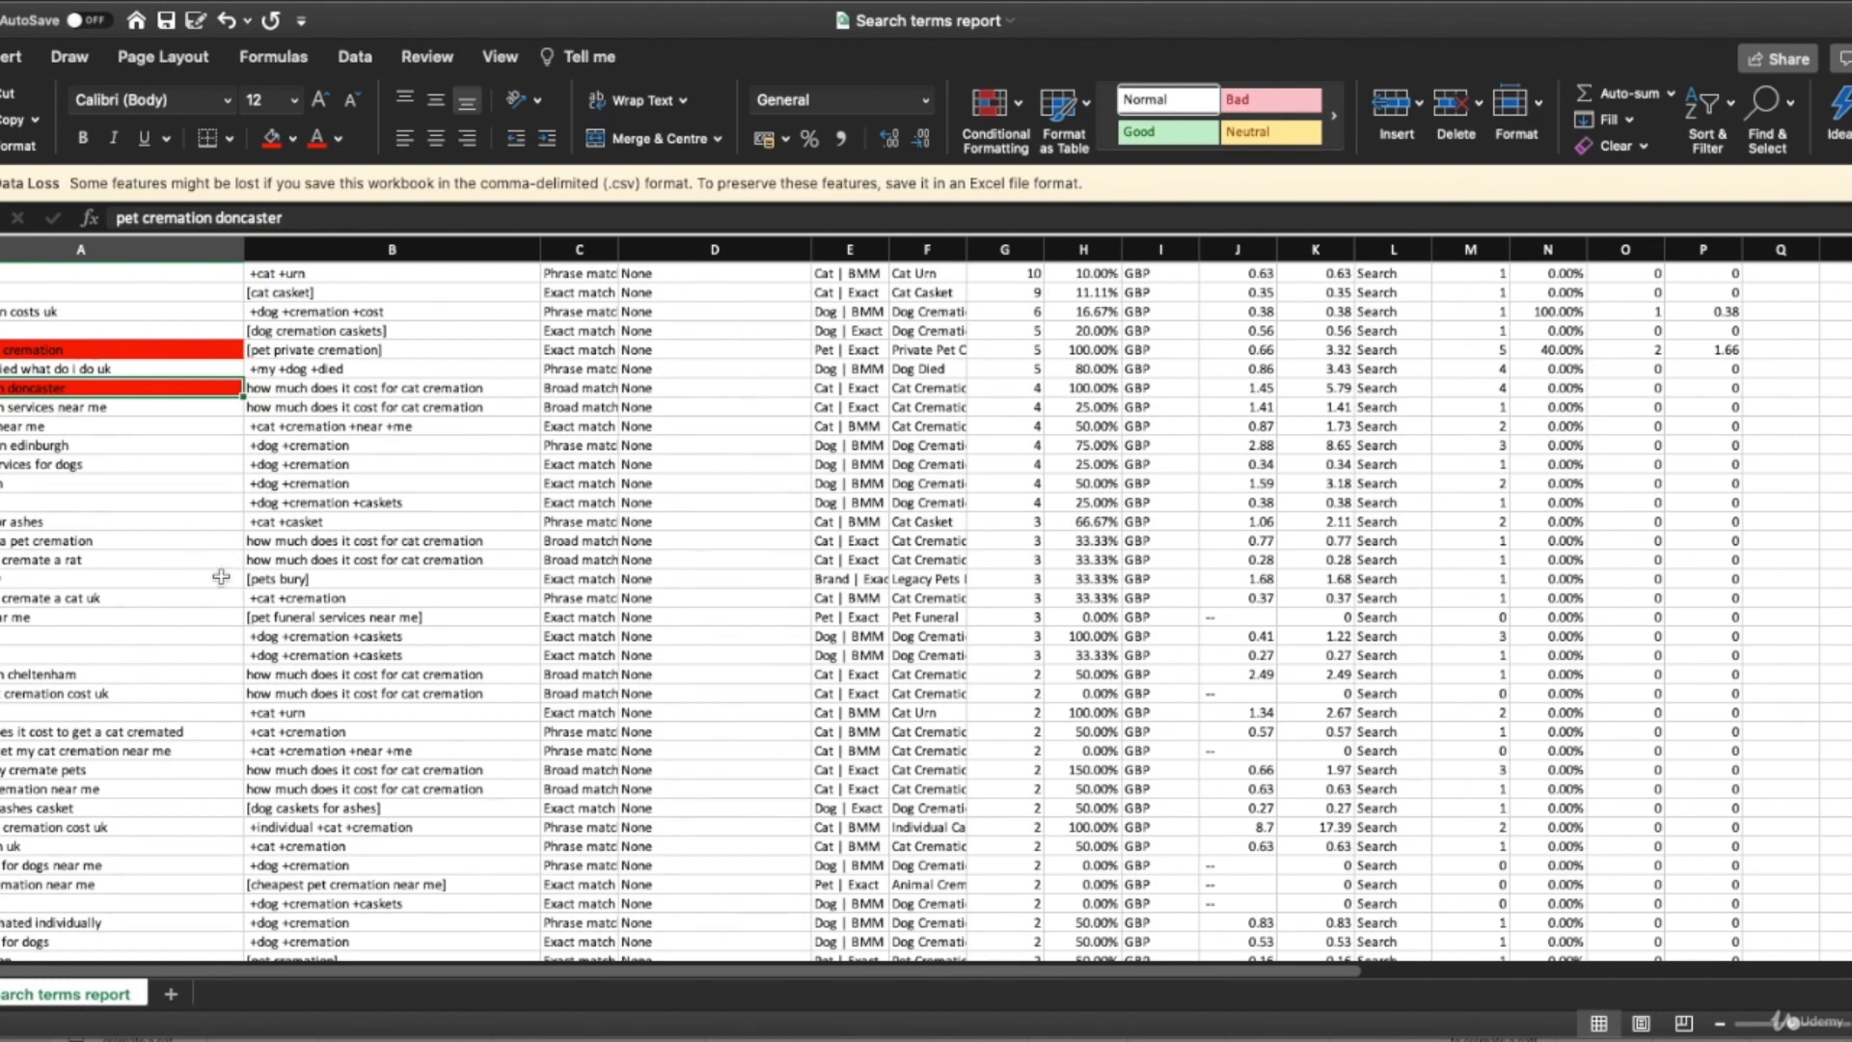
Fill the "dog cremation edinburgh" search term with red.
{"action": "key", "text": "Down"}
{"action": "key", "text": "Down"}
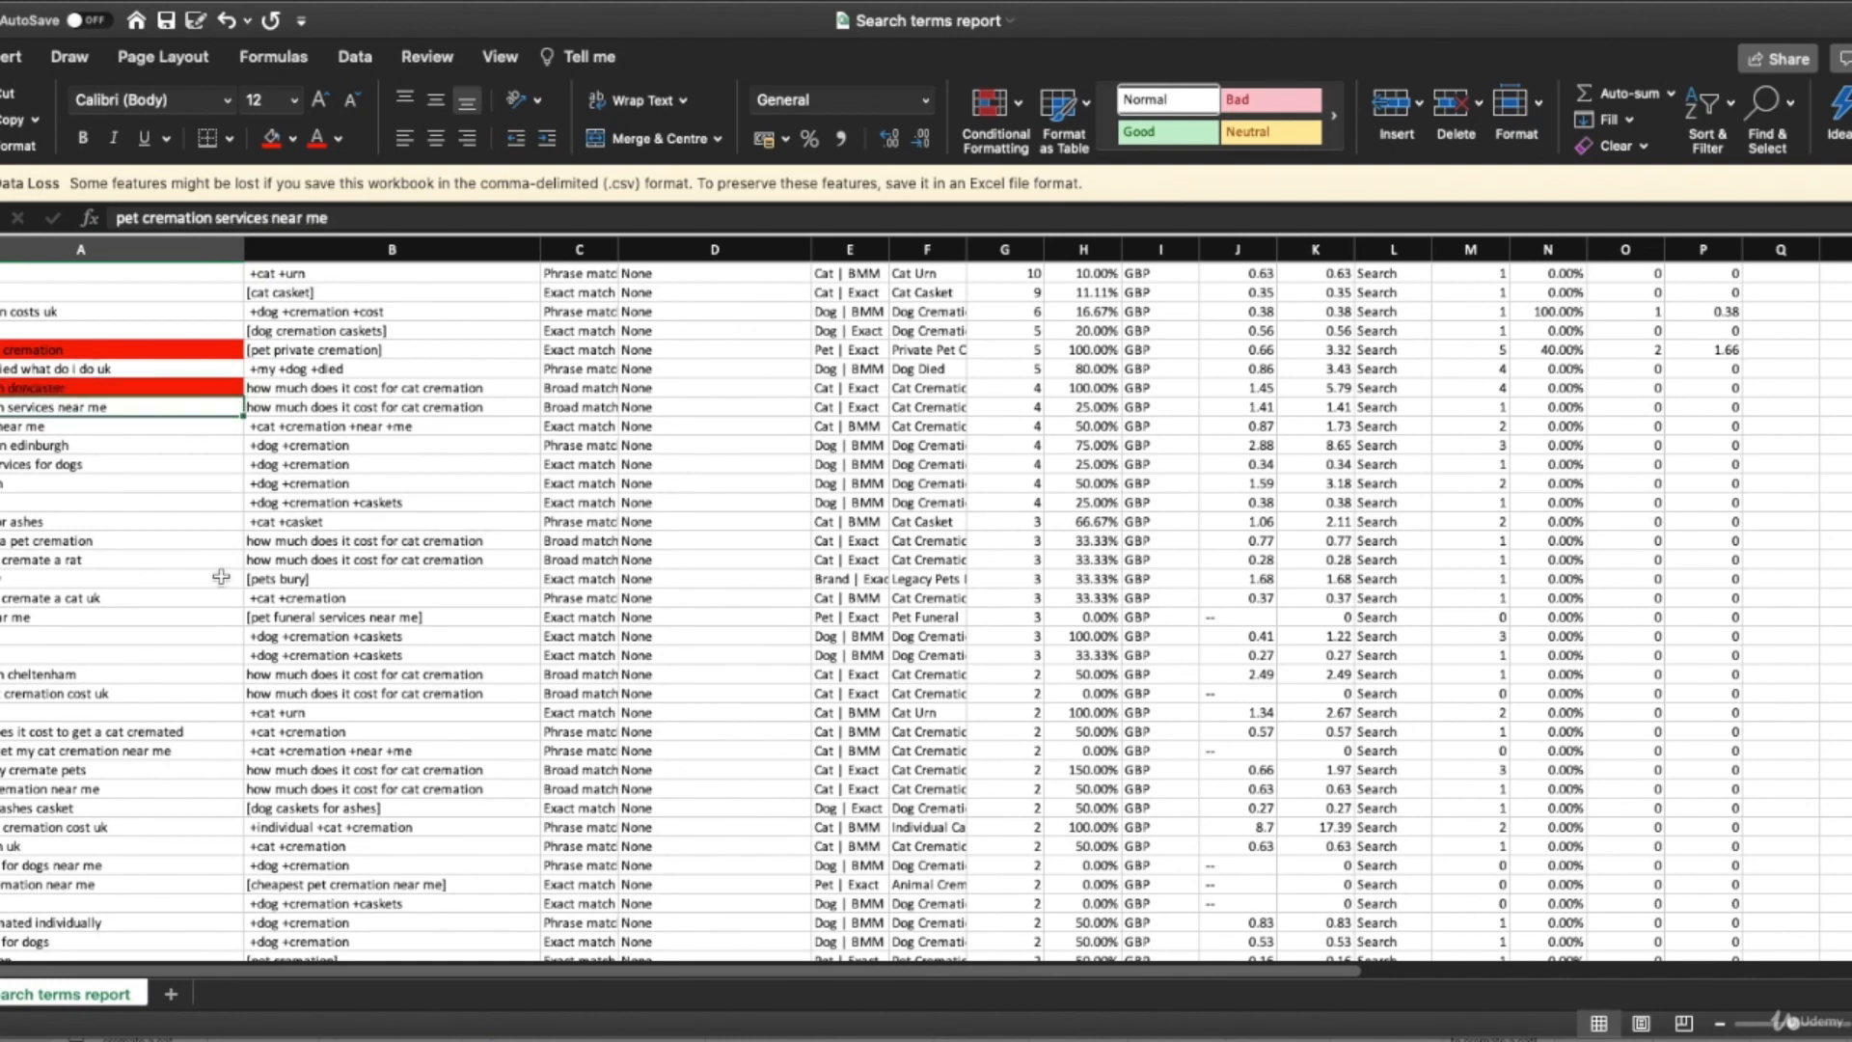
{"action": "key", "text": "Down"}
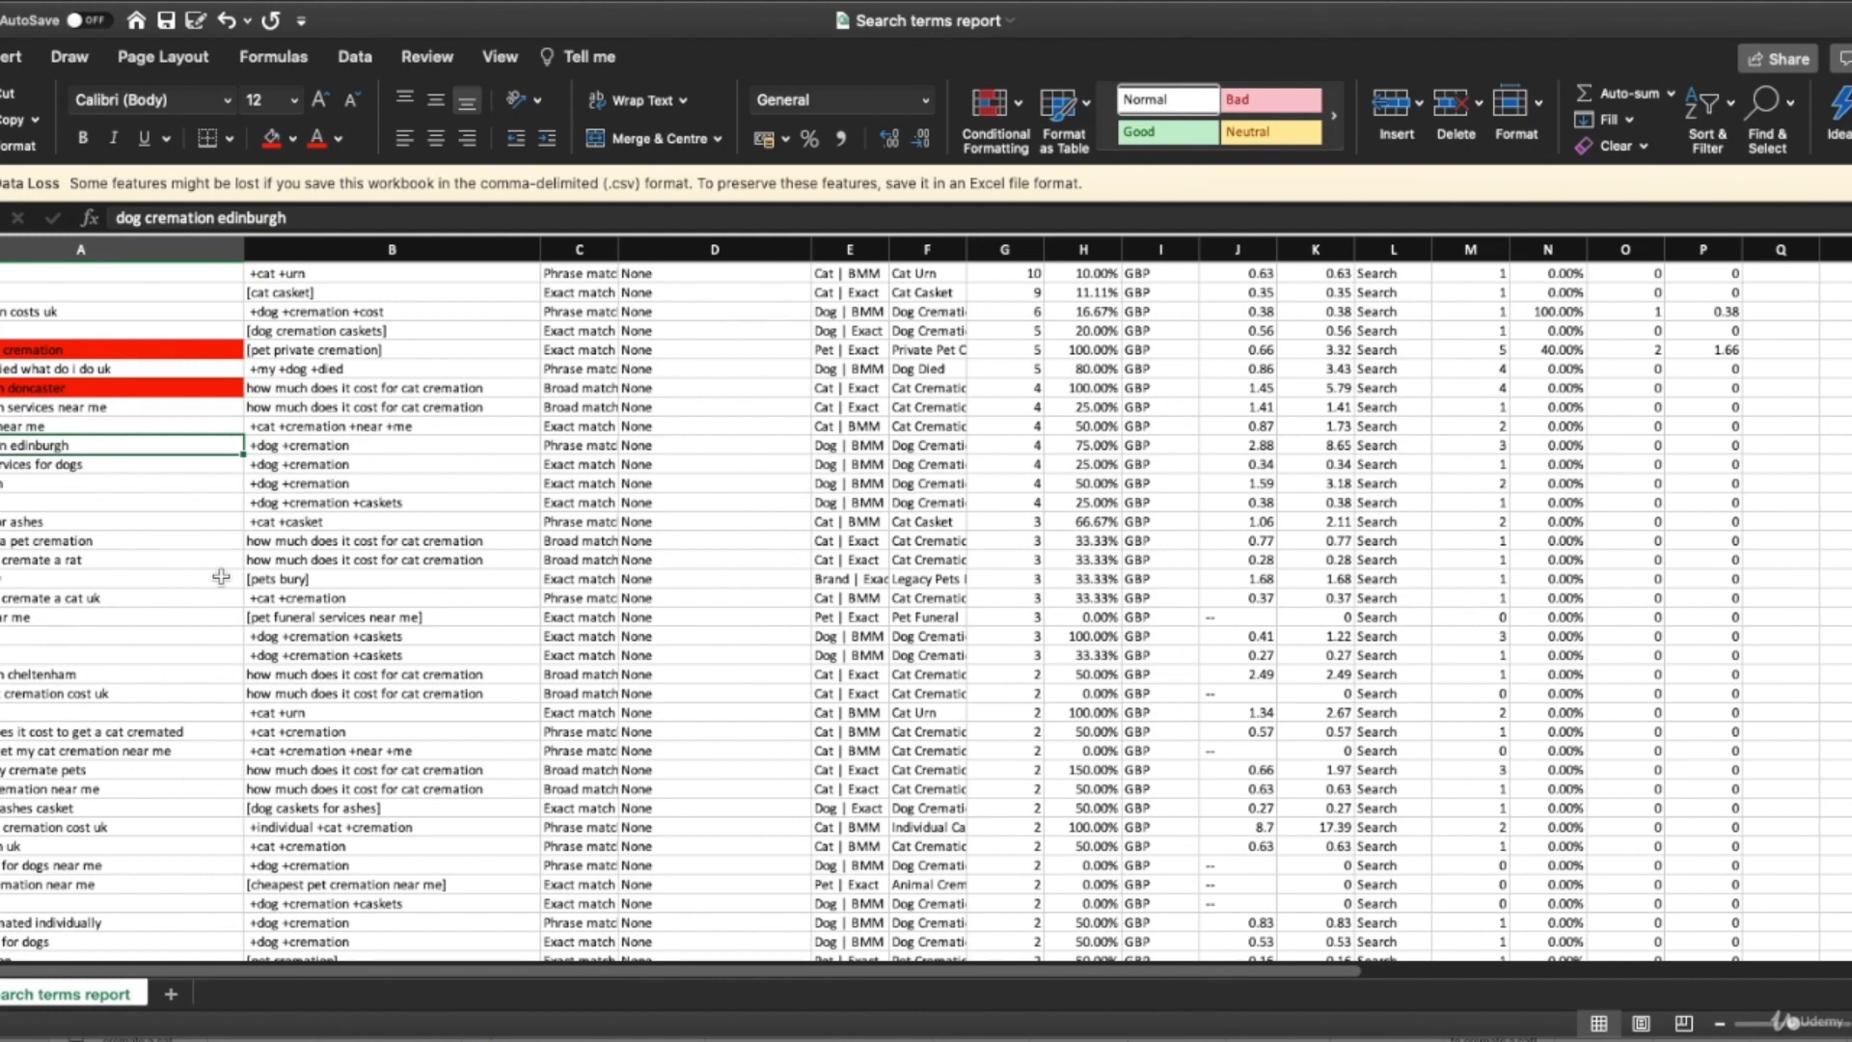
{"action": "left_click", "coordinate": [272, 141]}
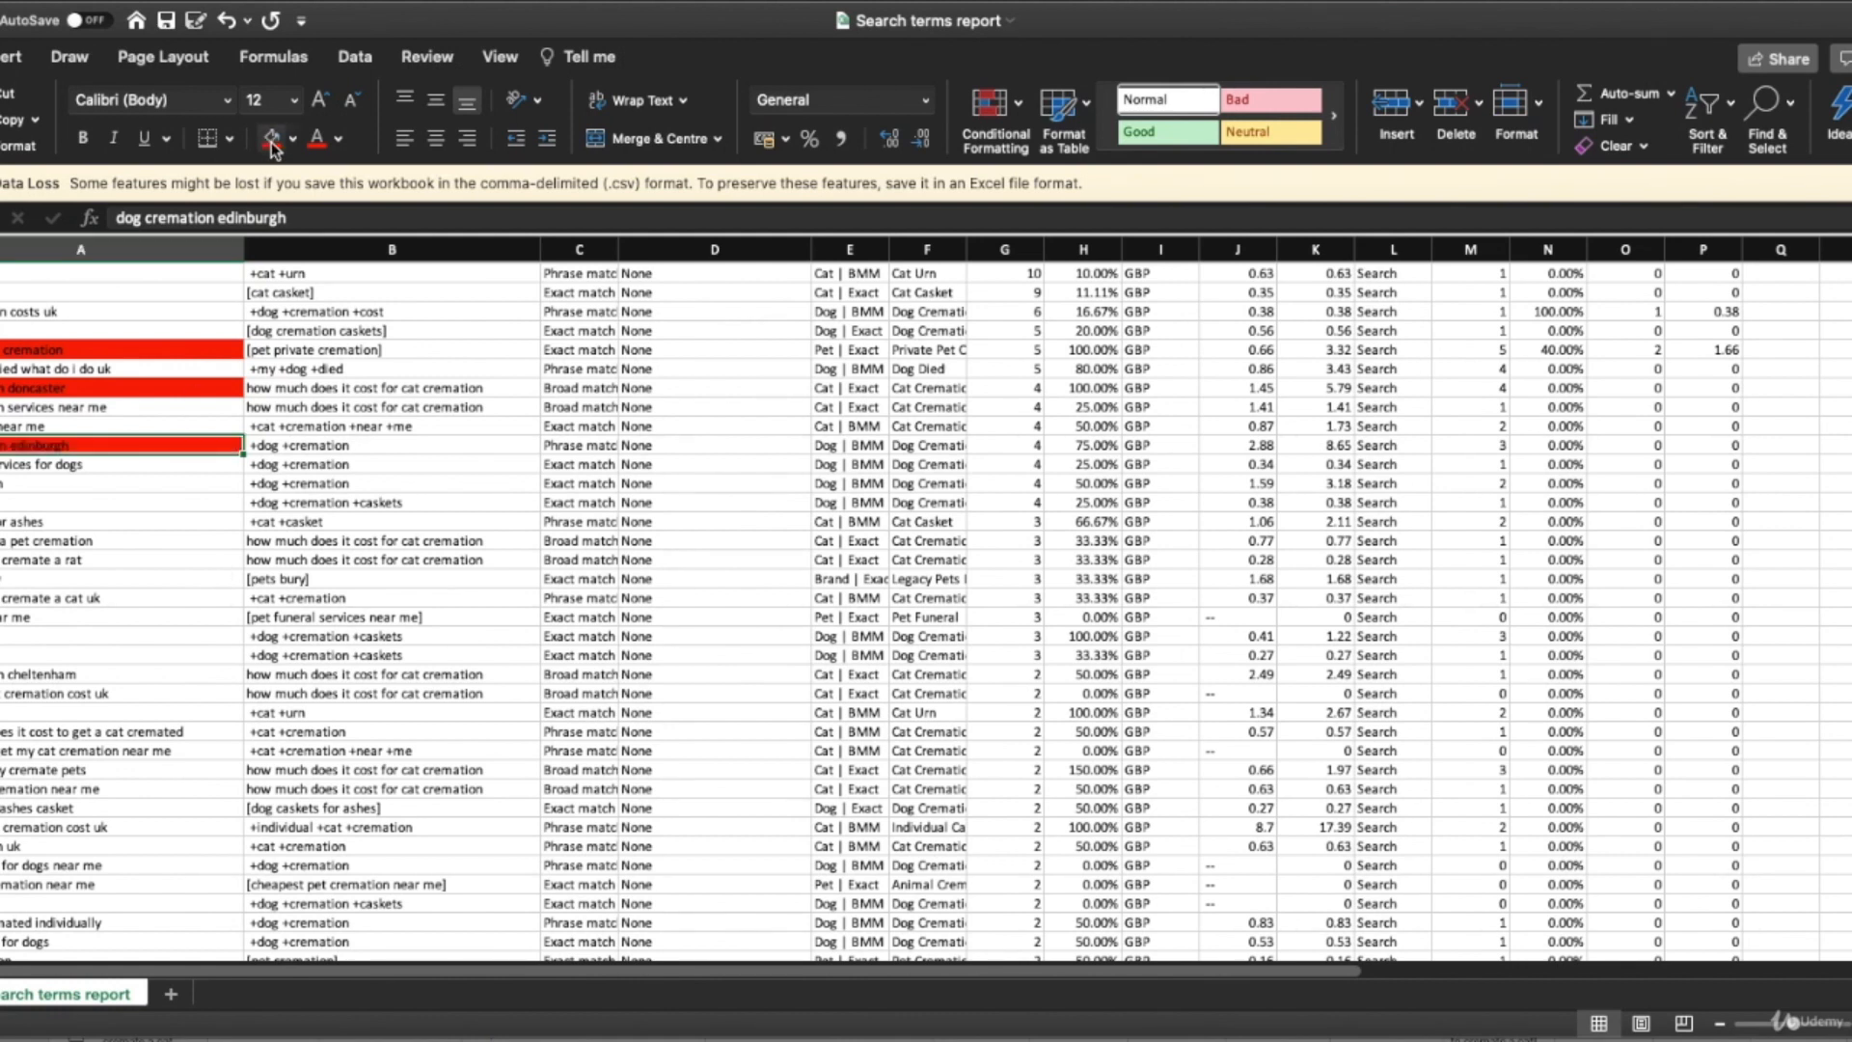
Check the impressions of the misspelled "dig cremation" search term.
{"action": "key", "text": "Down"}
{"action": "key", "text": "Down"}
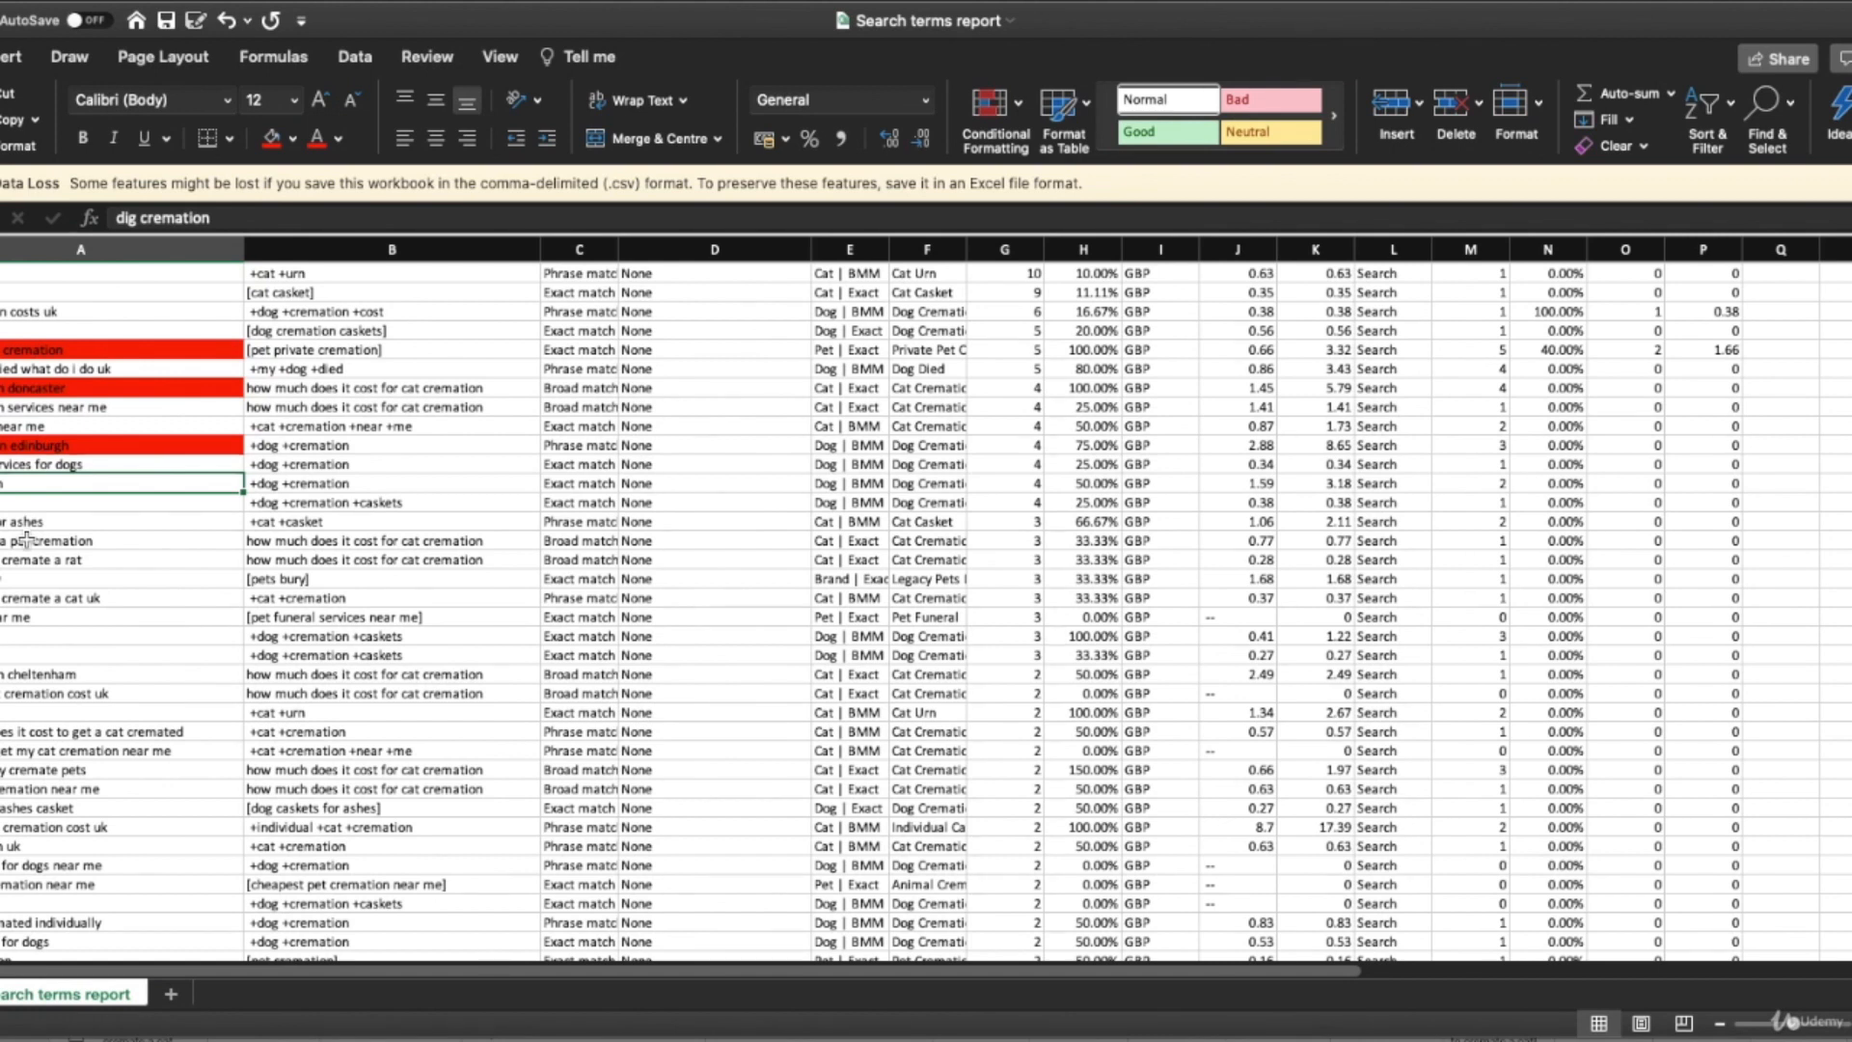
{"action": "key", "text": "Right"}
{"action": "key", "text": "Right"}
{"action": "key", "text": "Right"}
{"action": "key", "text": "Right"}
{"action": "key", "text": "Right"}
{"action": "key", "text": "Right"}
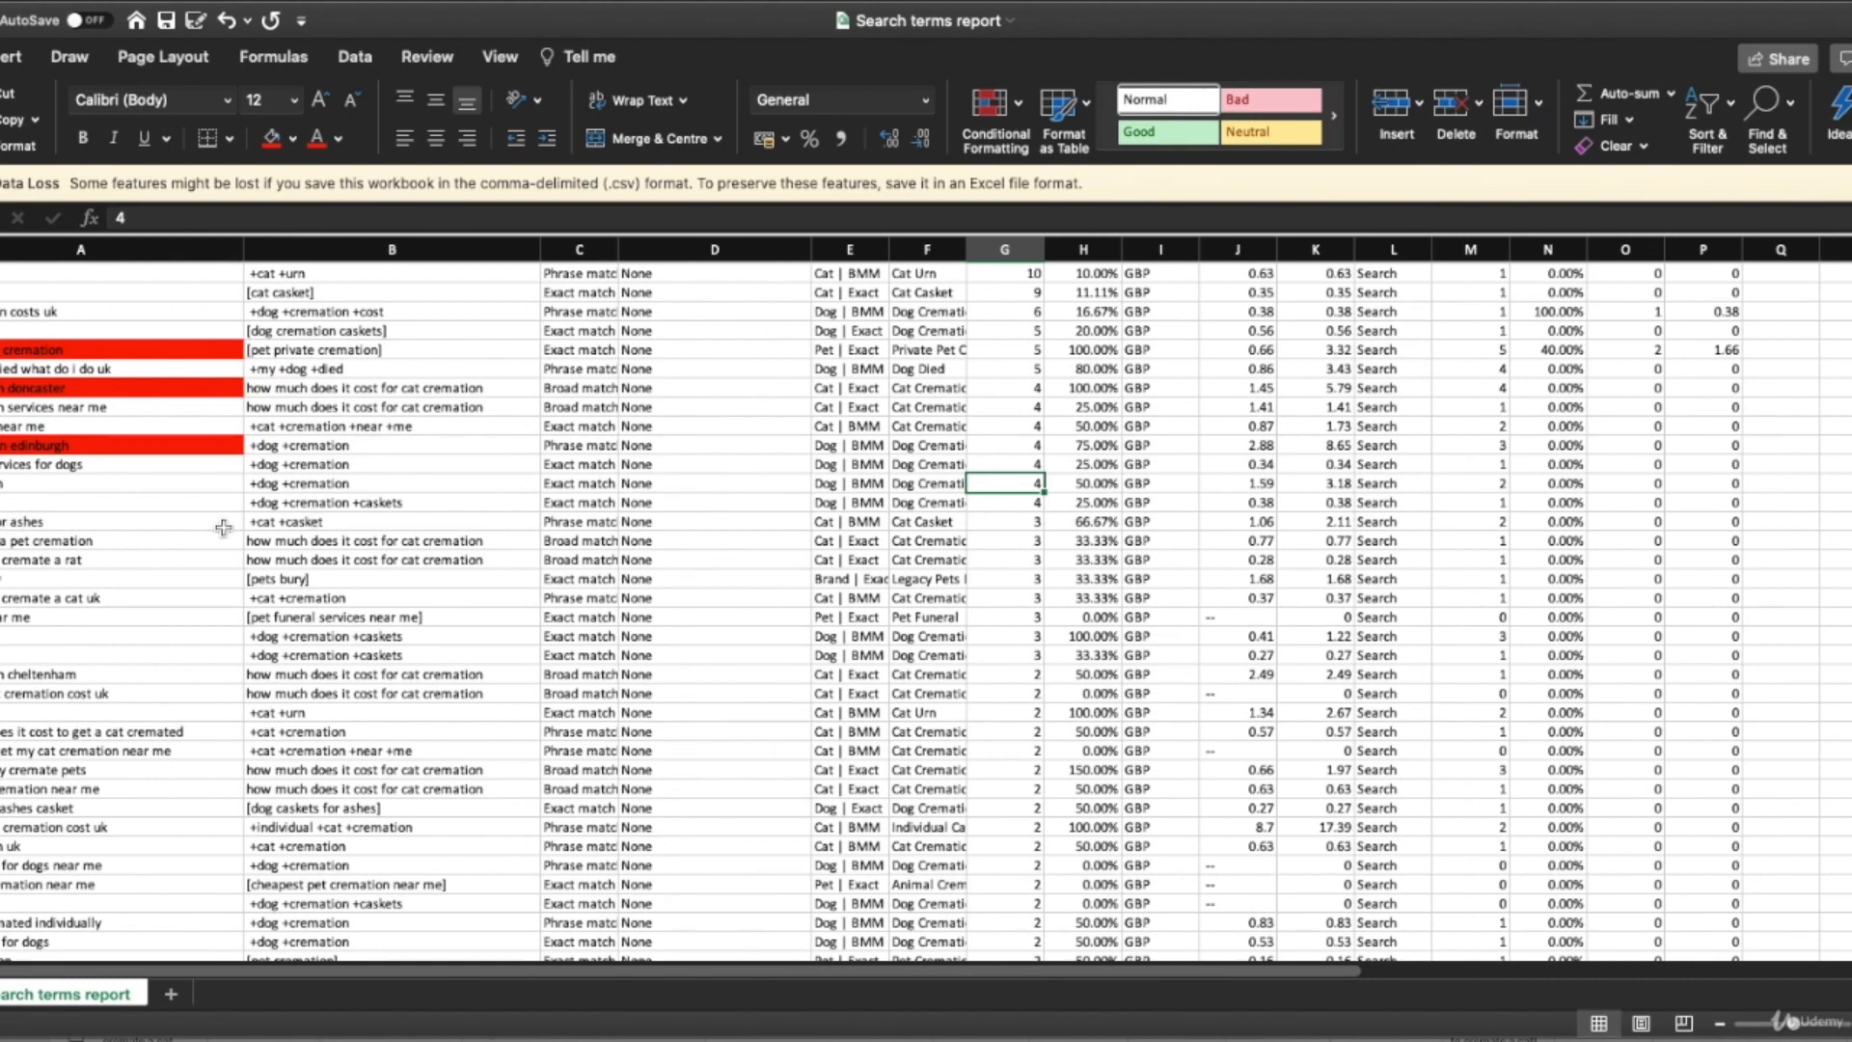
Go through the search terms below "dig cremation" and fill "cpc cremation cheltenham" with red.
{"action": "scroll", "coordinate": [221, 523], "scroll_direction": "down", "scroll_amount": 1}
{"action": "scroll", "coordinate": [222, 524], "scroll_direction": "down", "scroll_amount": 4}
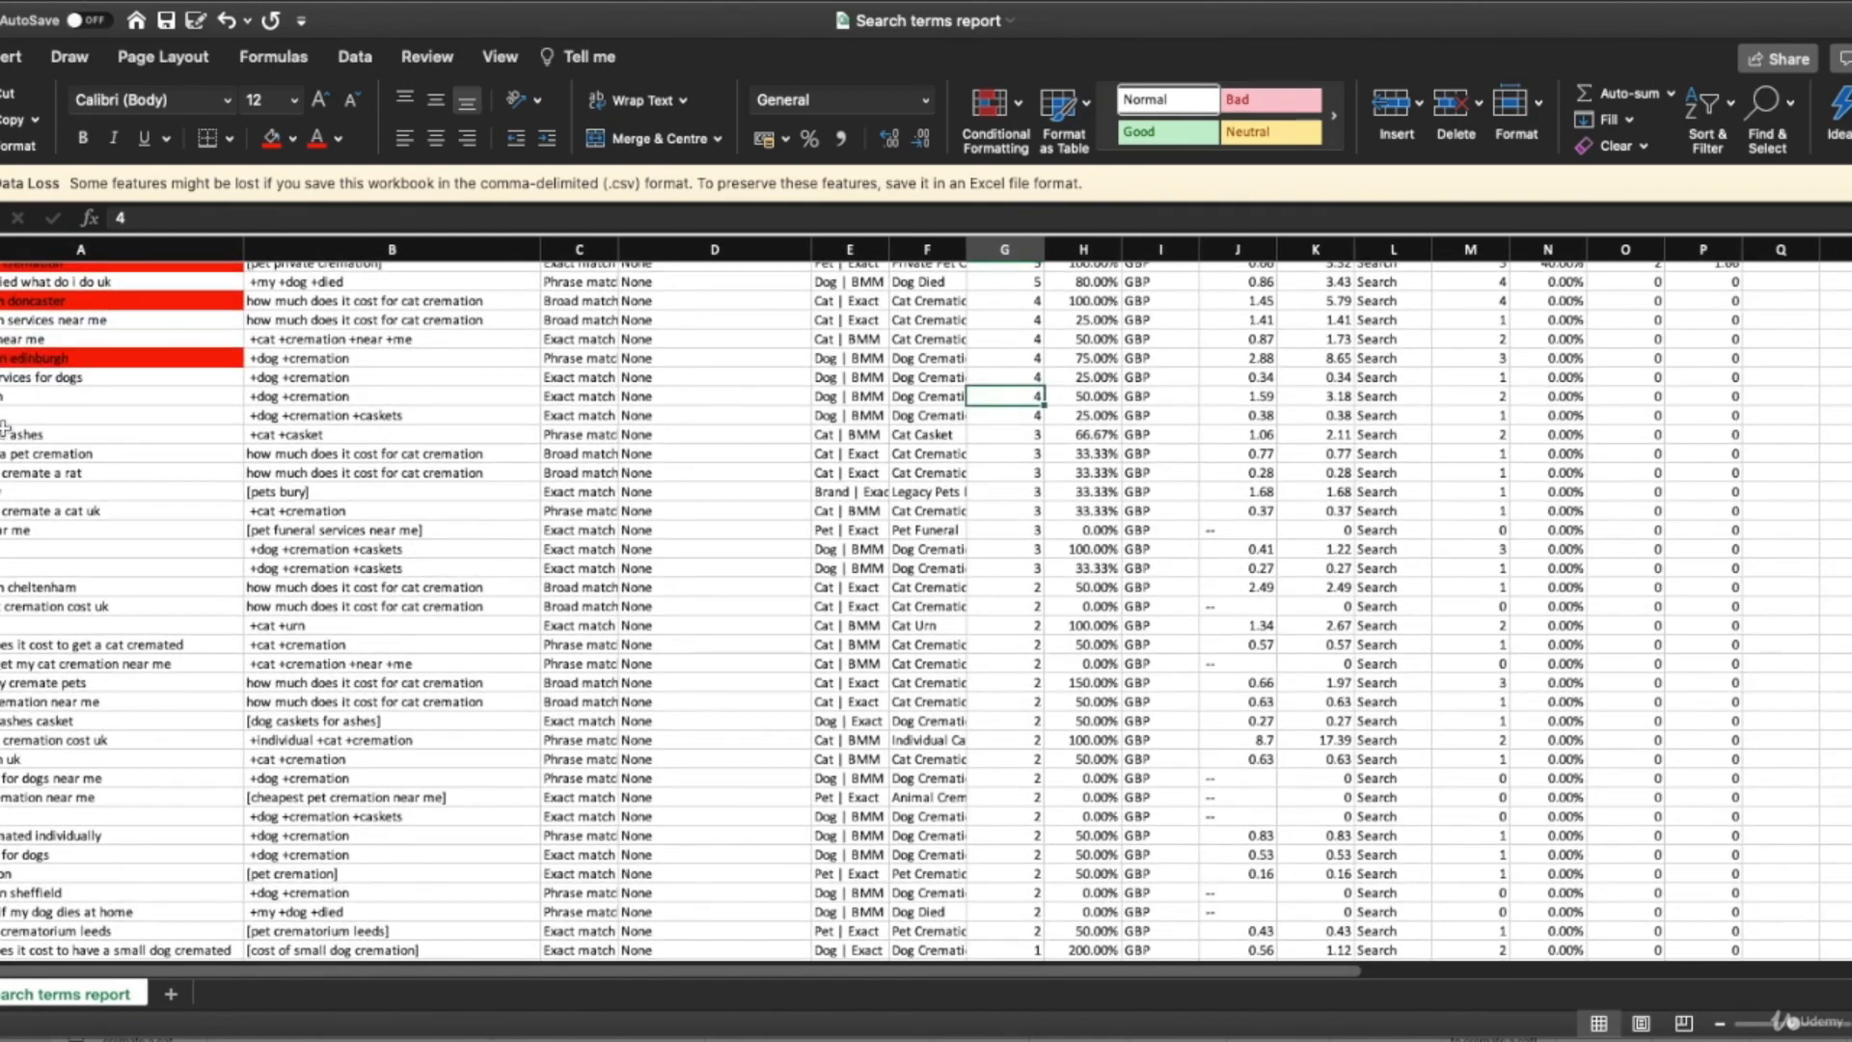
{"action": "left_click", "coordinate": [5, 432]}
{"action": "key", "text": "Down"}
{"action": "key", "text": "Down"}
{"action": "key", "text": "Down"}
{"action": "key", "text": "Down"}
{"action": "key", "text": "Down"}
{"action": "key", "text": "Down"}
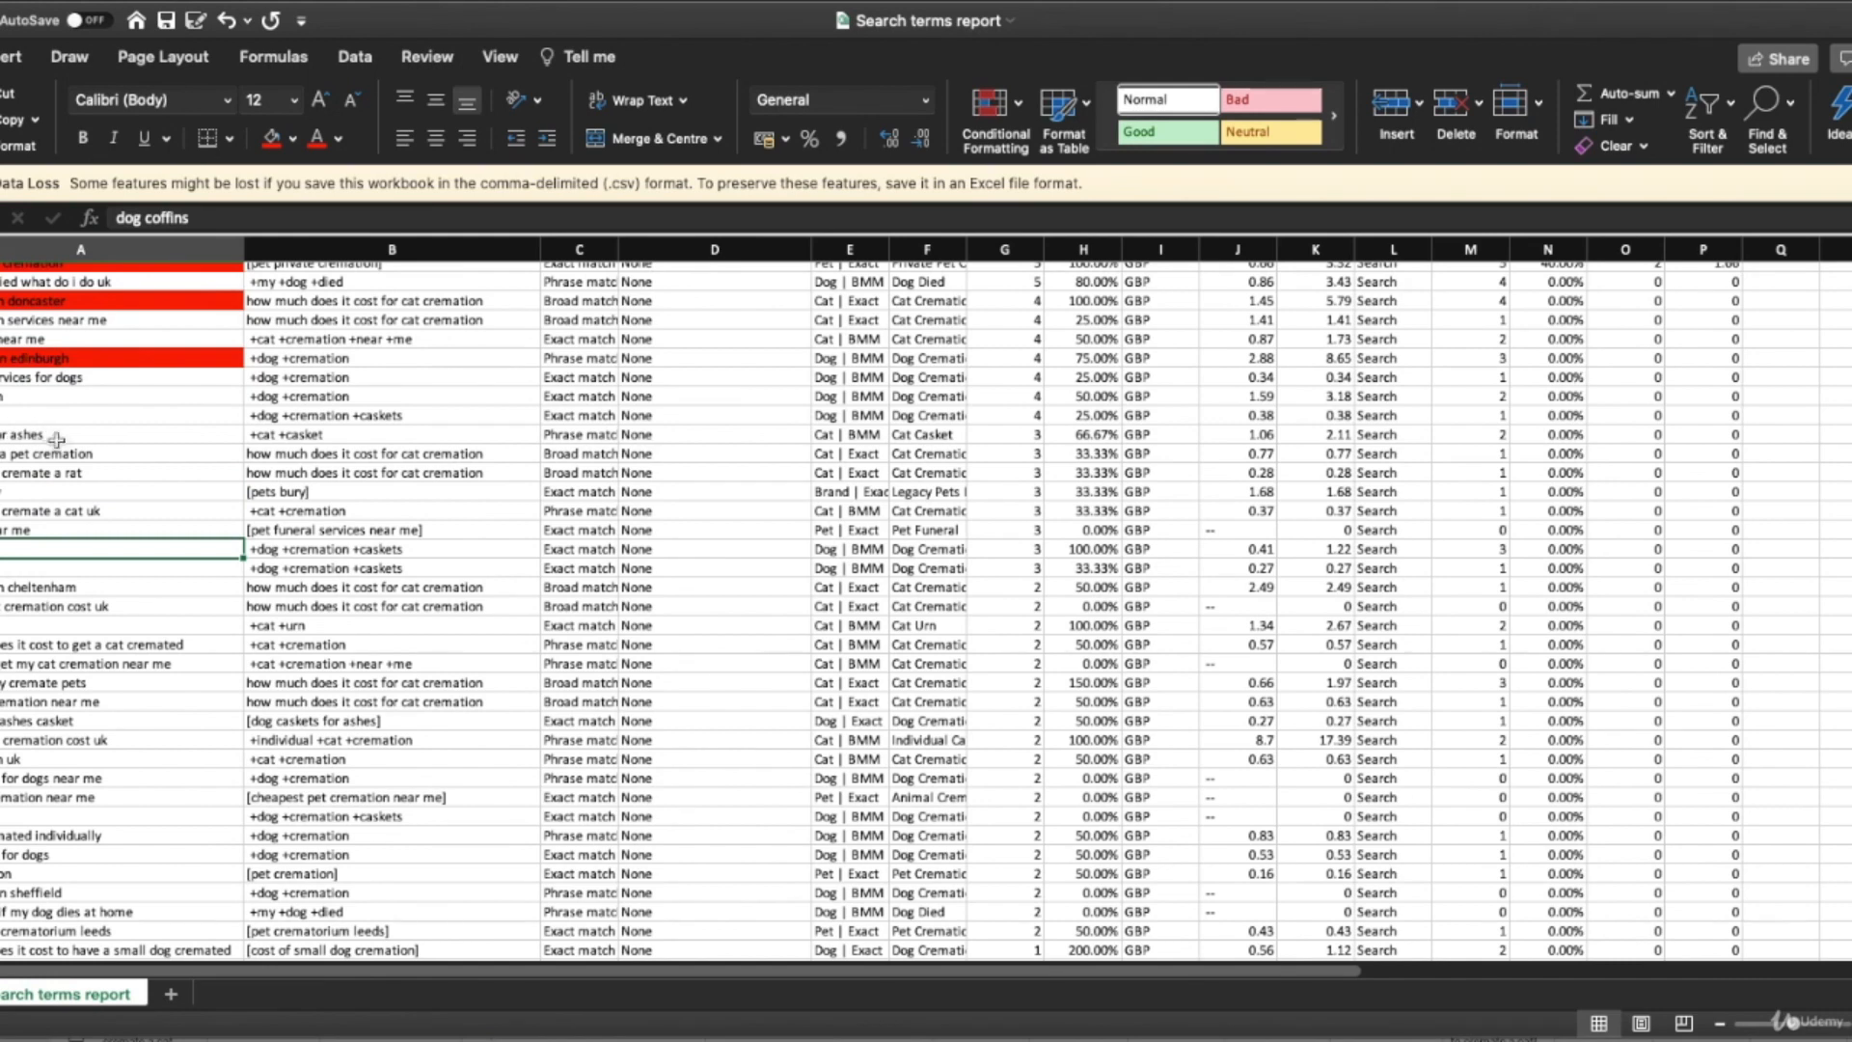
{"action": "scroll", "coordinate": [57, 440], "scroll_direction": "down", "scroll_amount": 5}
{"action": "left_click", "coordinate": [68, 445]}
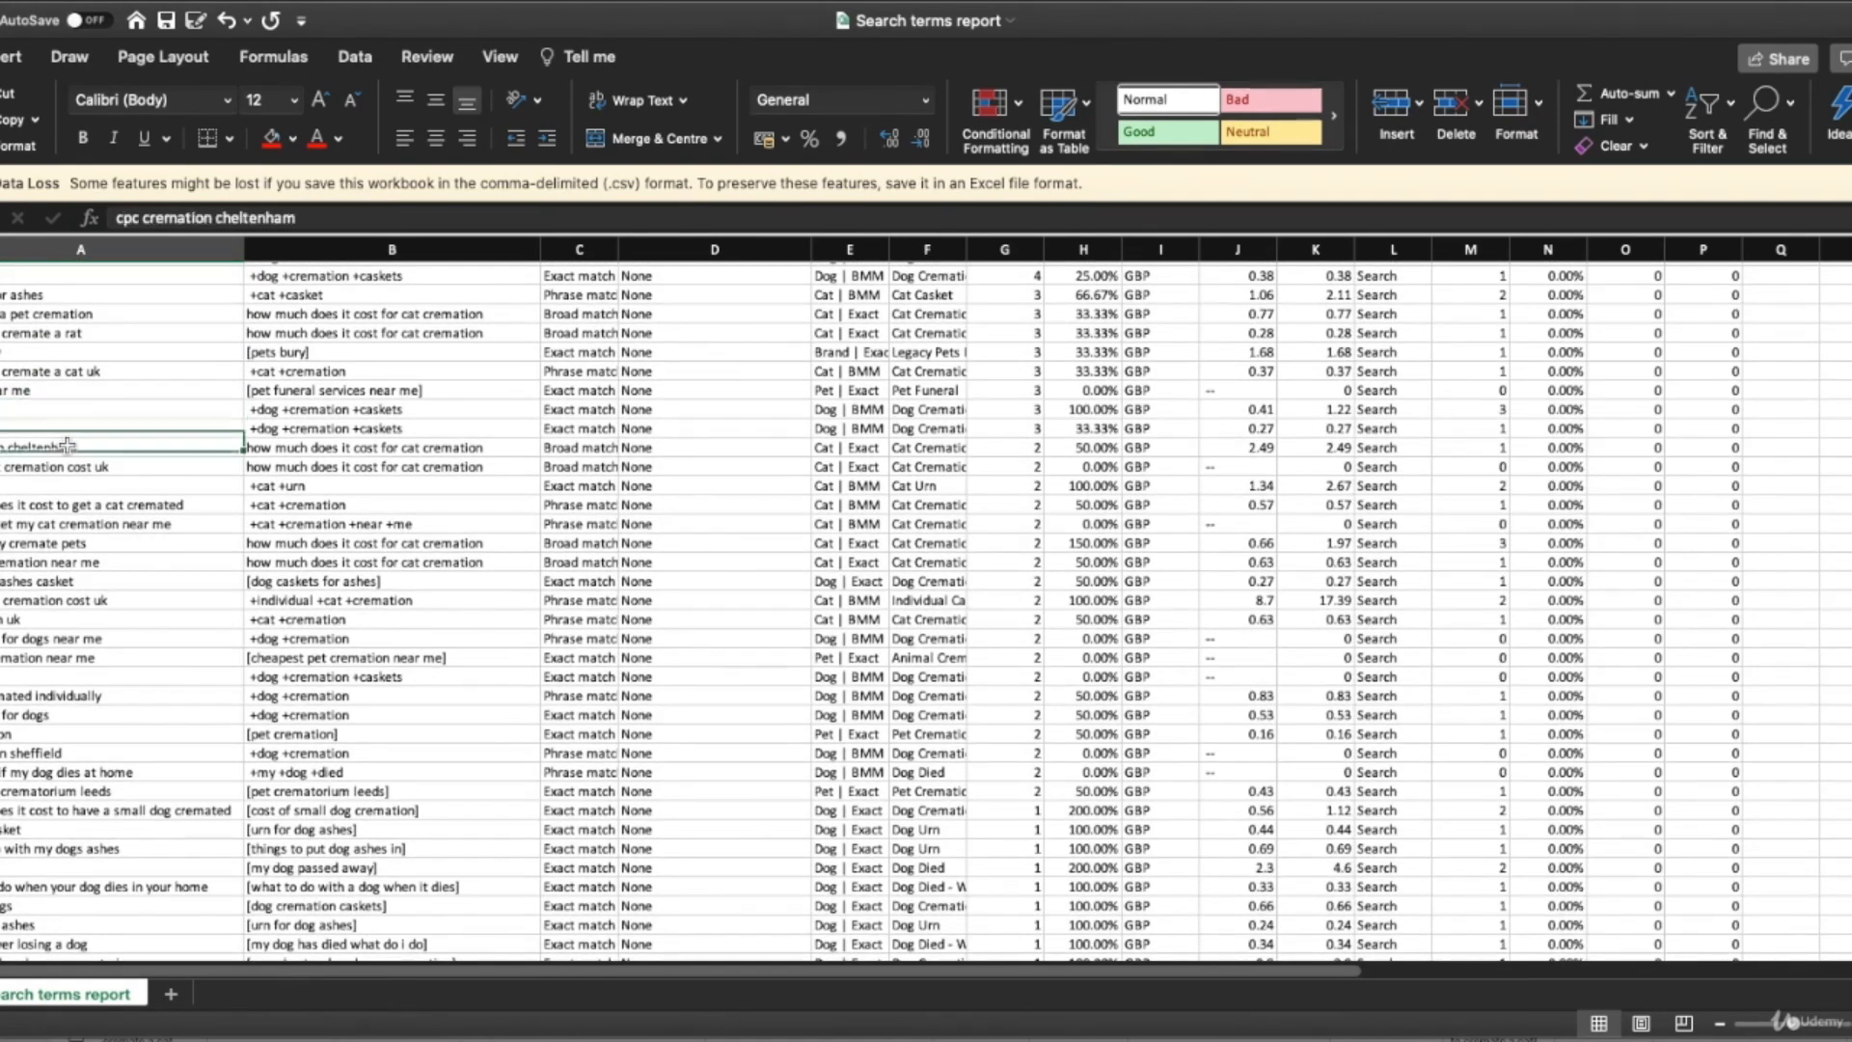
{"action": "left_click", "coordinate": [272, 137]}
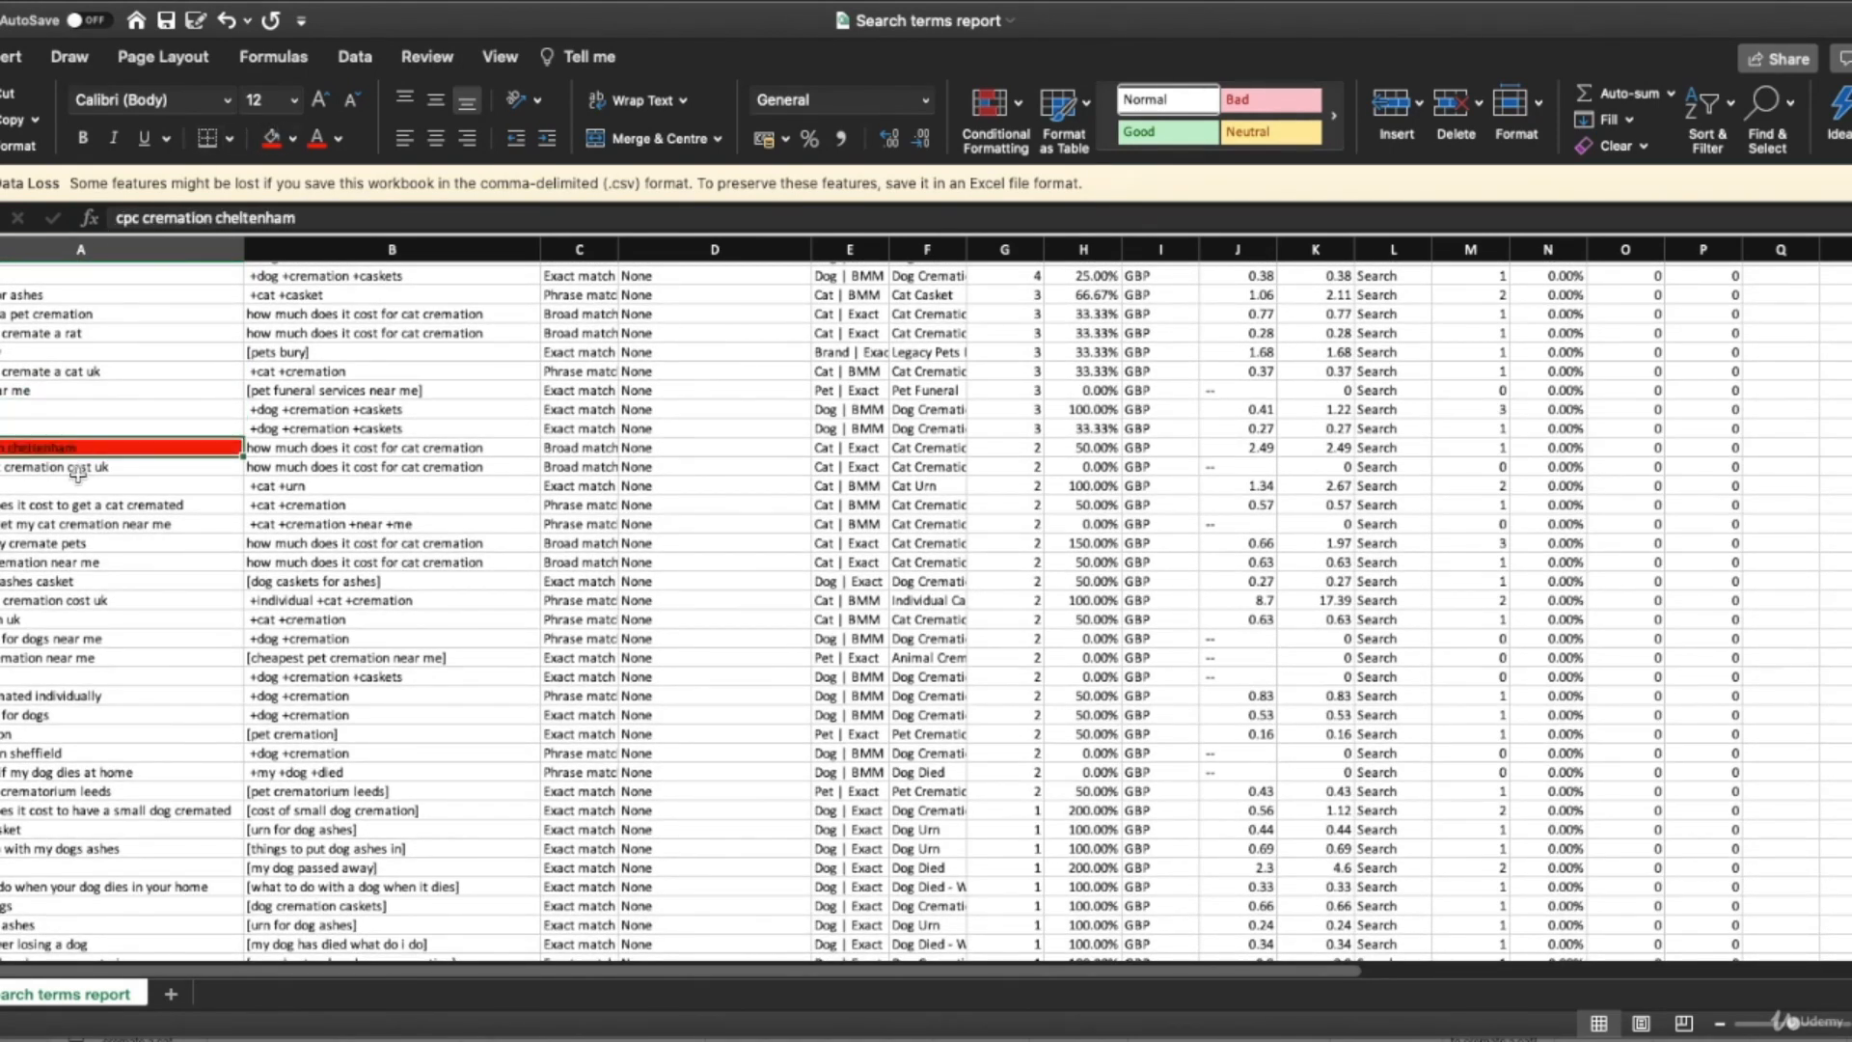
Fill the "dig cremation" search term with standard yellow.
{"action": "scroll", "coordinate": [77, 473], "scroll_direction": "down", "scroll_amount": 5}
{"action": "scroll", "coordinate": [77, 473], "scroll_direction": "up", "scroll_amount": 10}
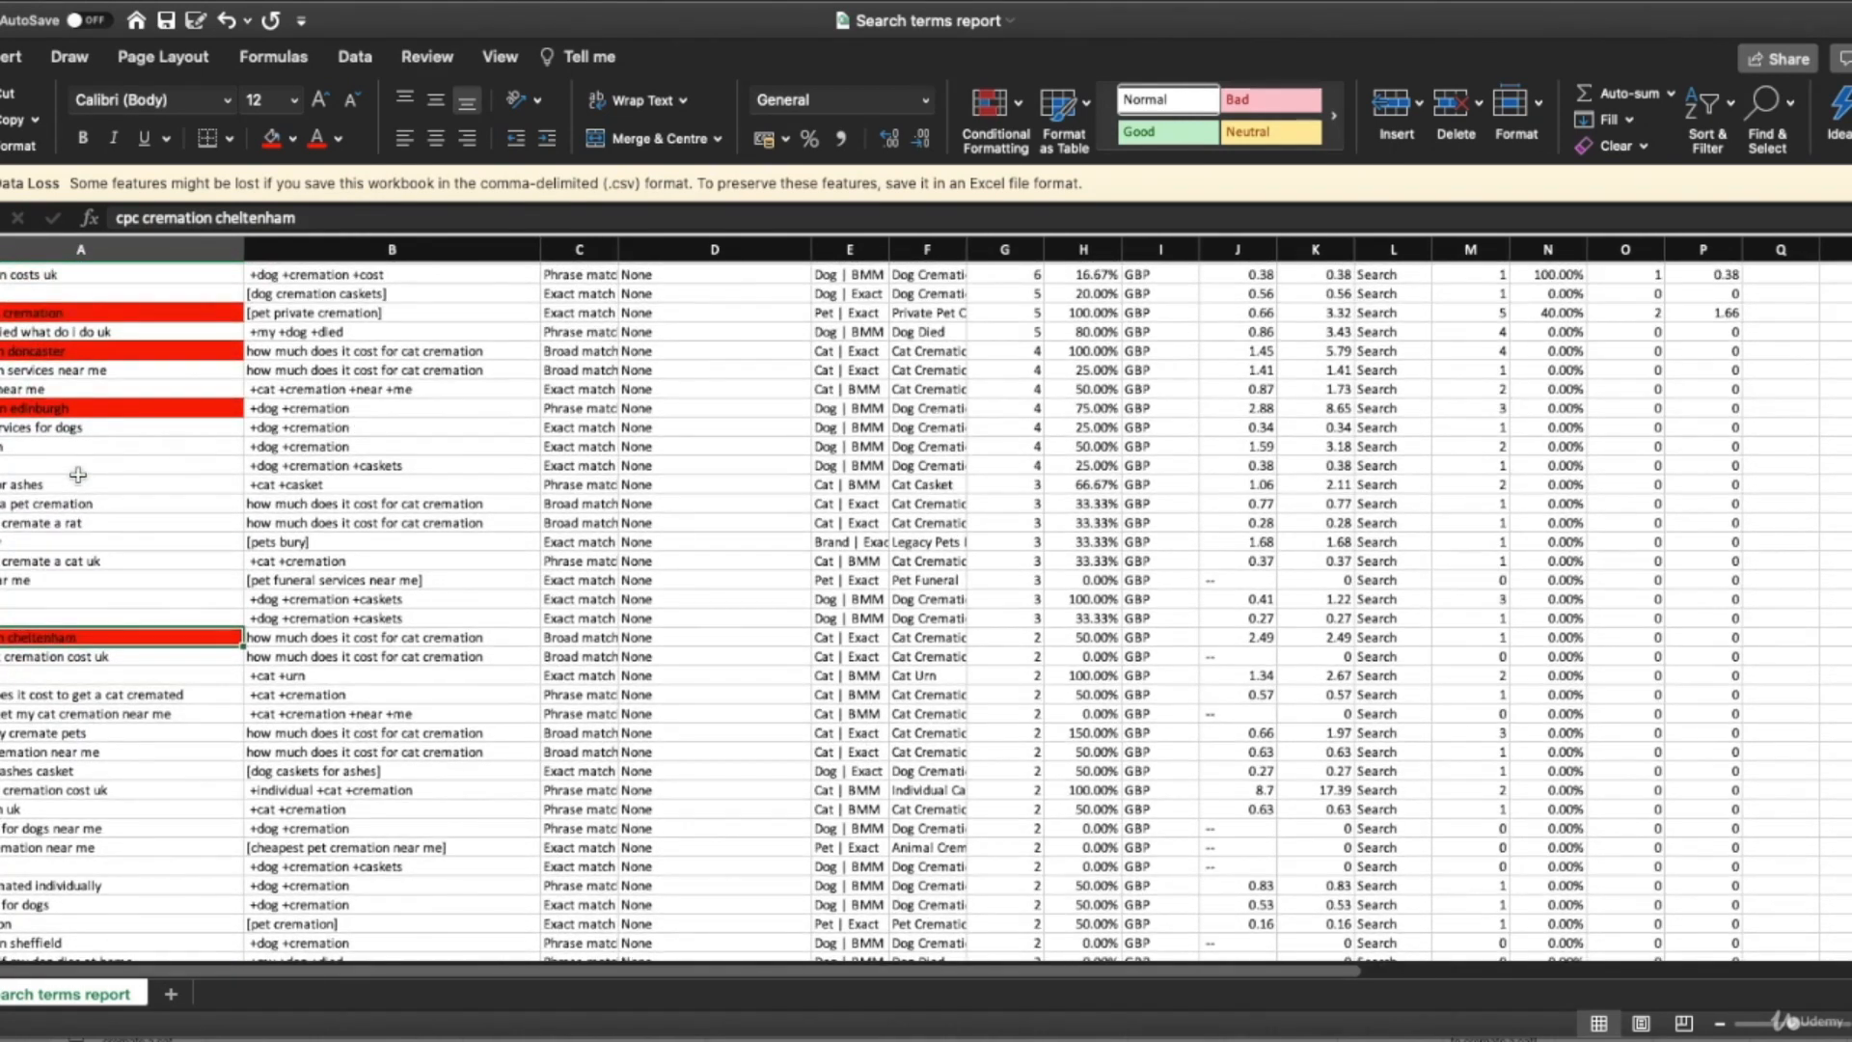
{"action": "left_click", "coordinate": [11, 447]}
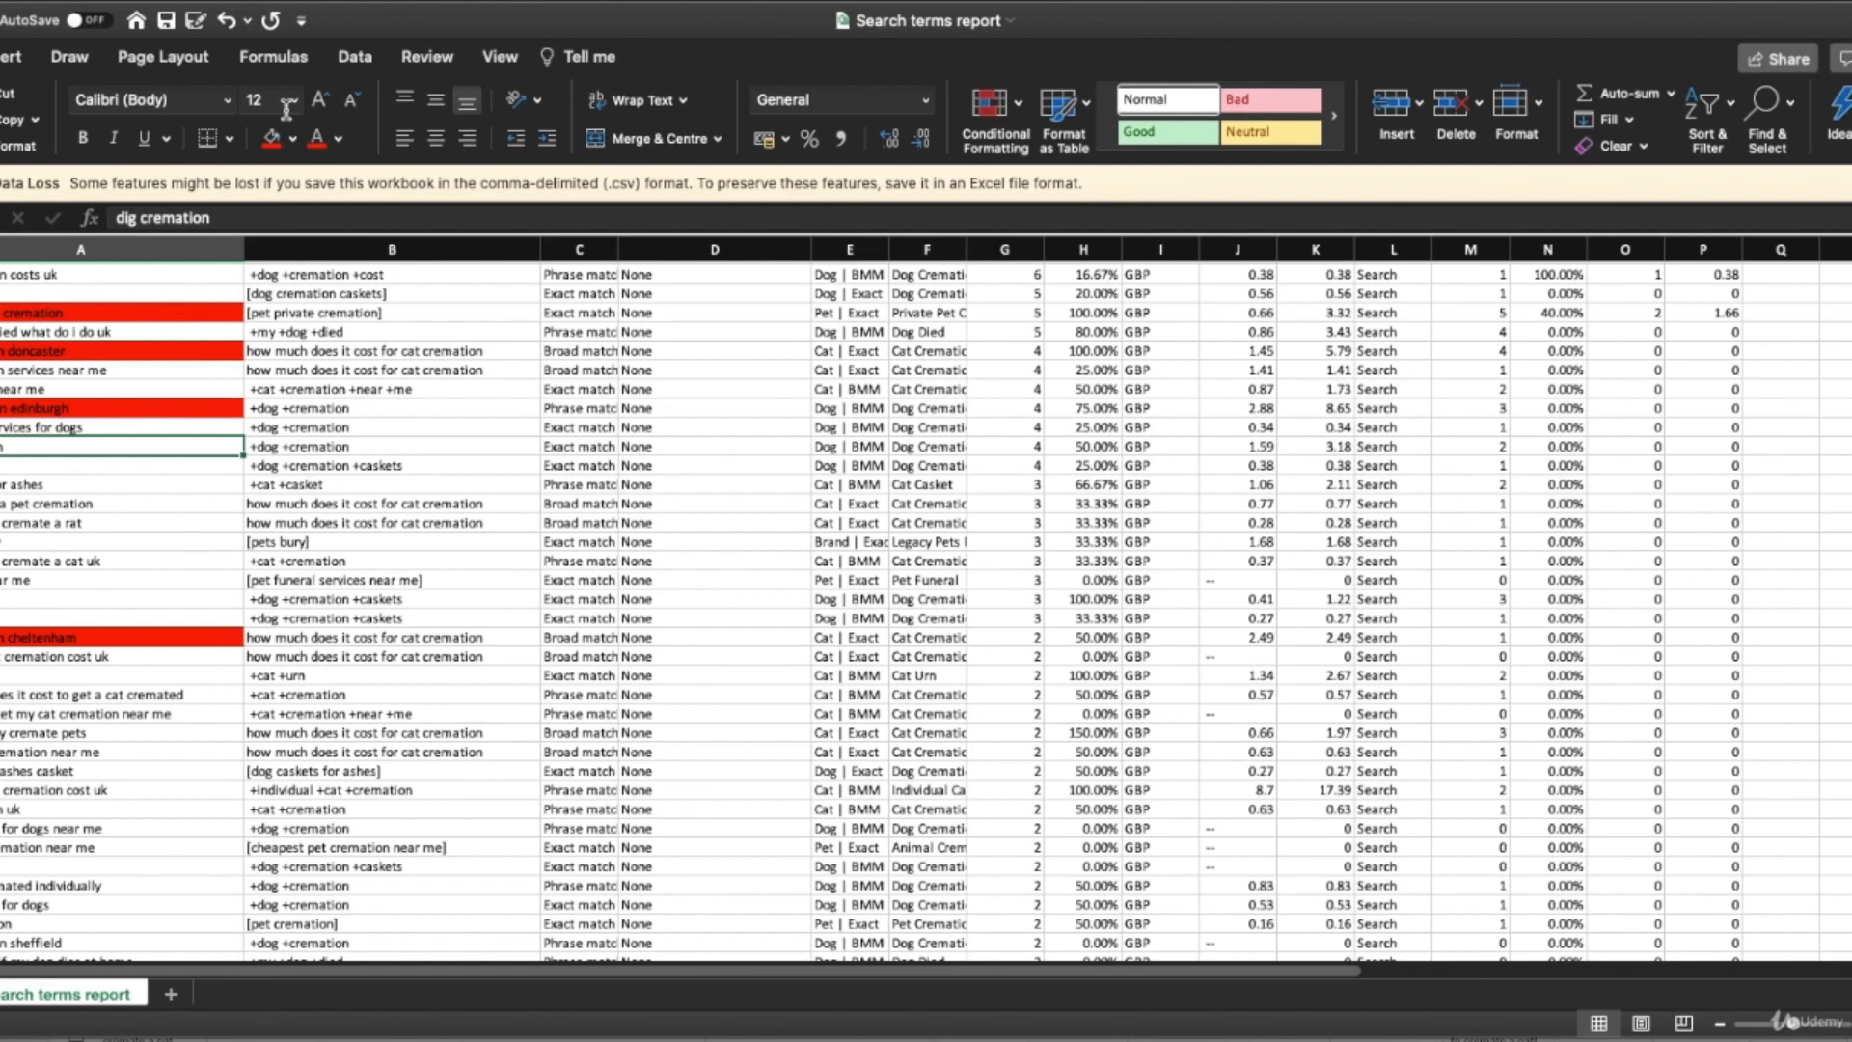
{"action": "left_click", "coordinate": [293, 138]}
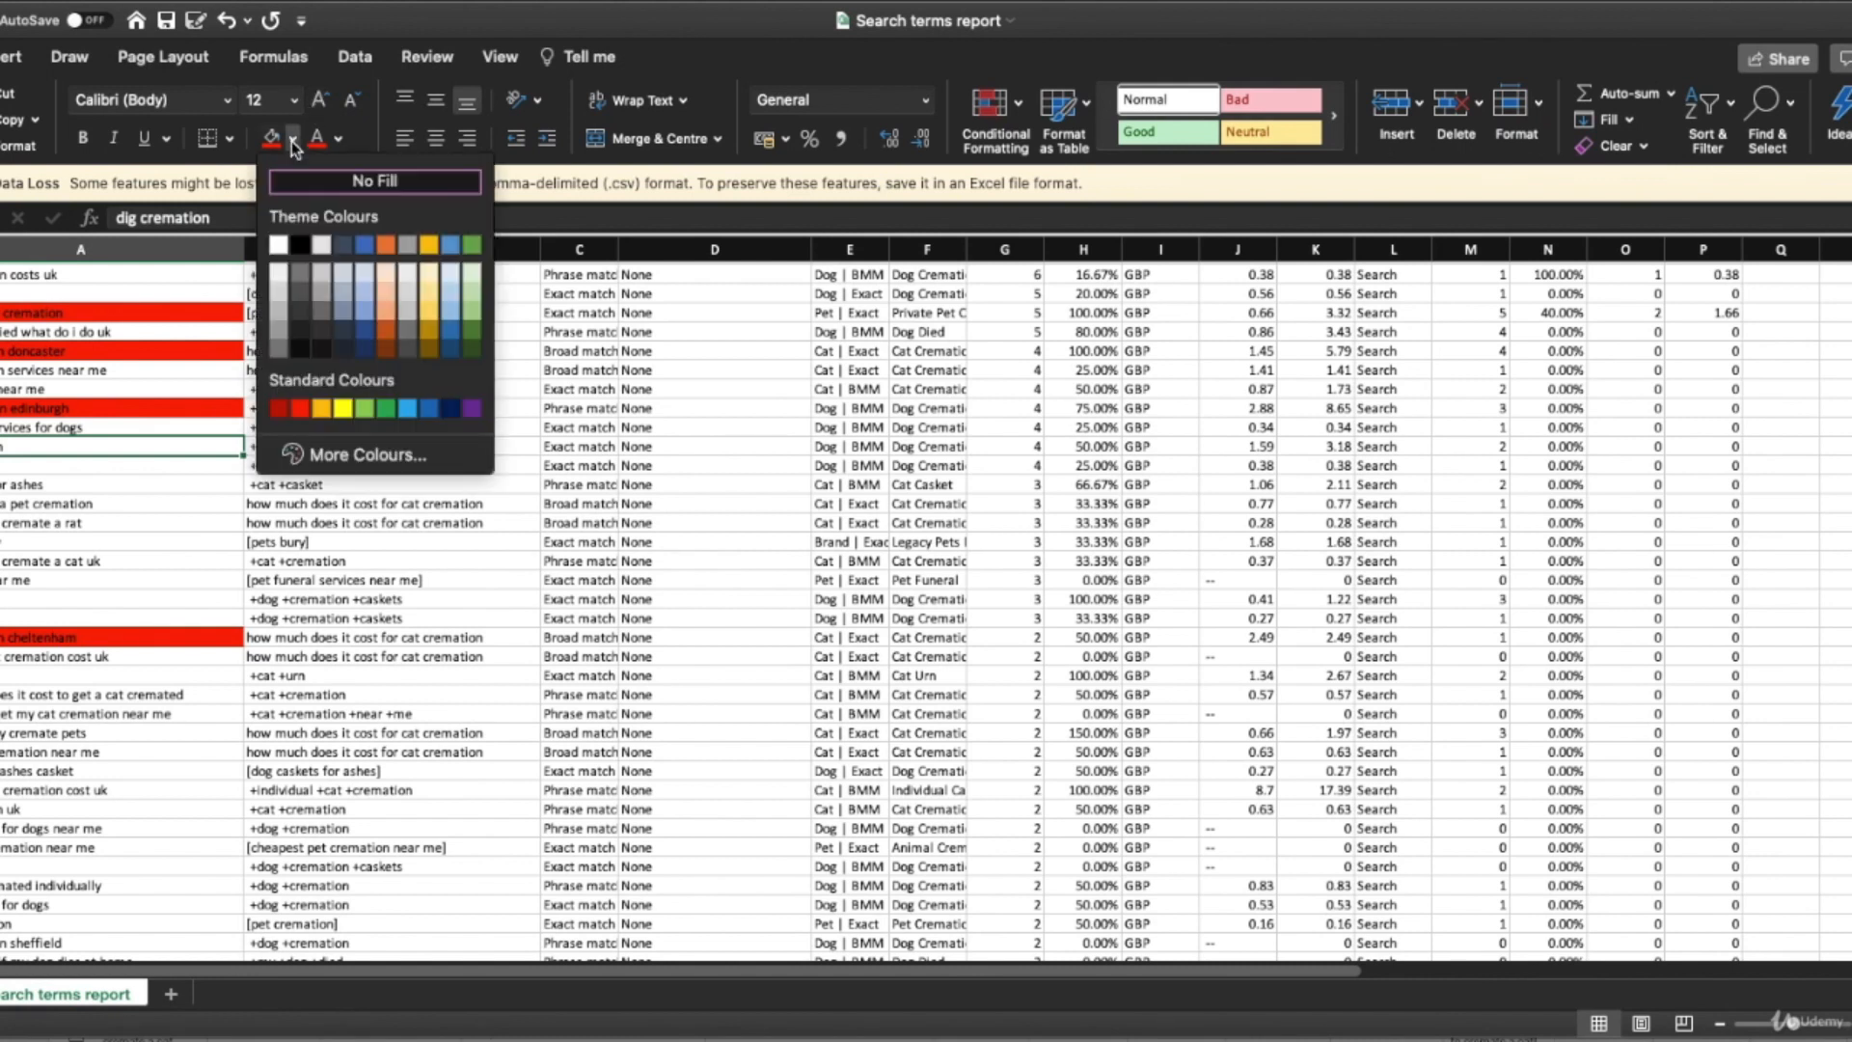
{"action": "left_click", "coordinate": [343, 408]}
Review the remaining low-impression search terms further down the report.
{"action": "scroll", "coordinate": [18, 469], "scroll_direction": "down", "scroll_amount": 2}
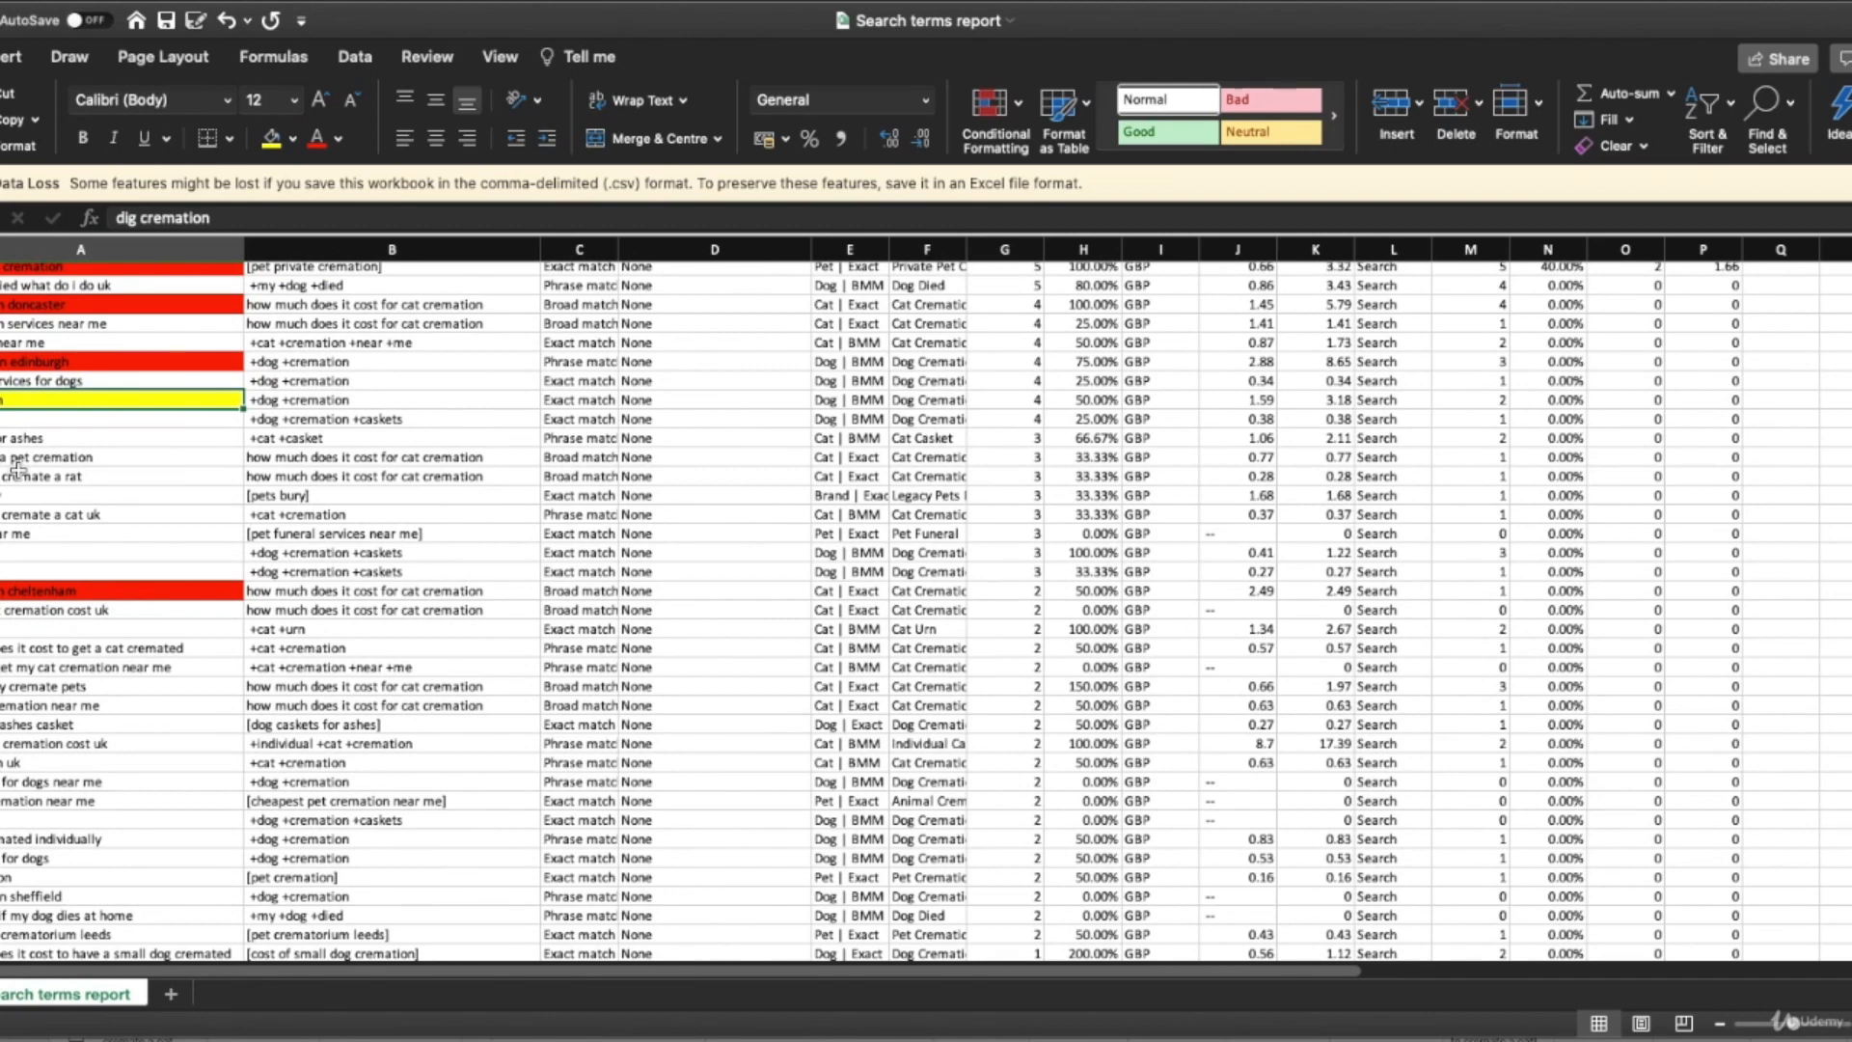
{"action": "scroll", "coordinate": [19, 469], "scroll_direction": "down", "scroll_amount": 5}
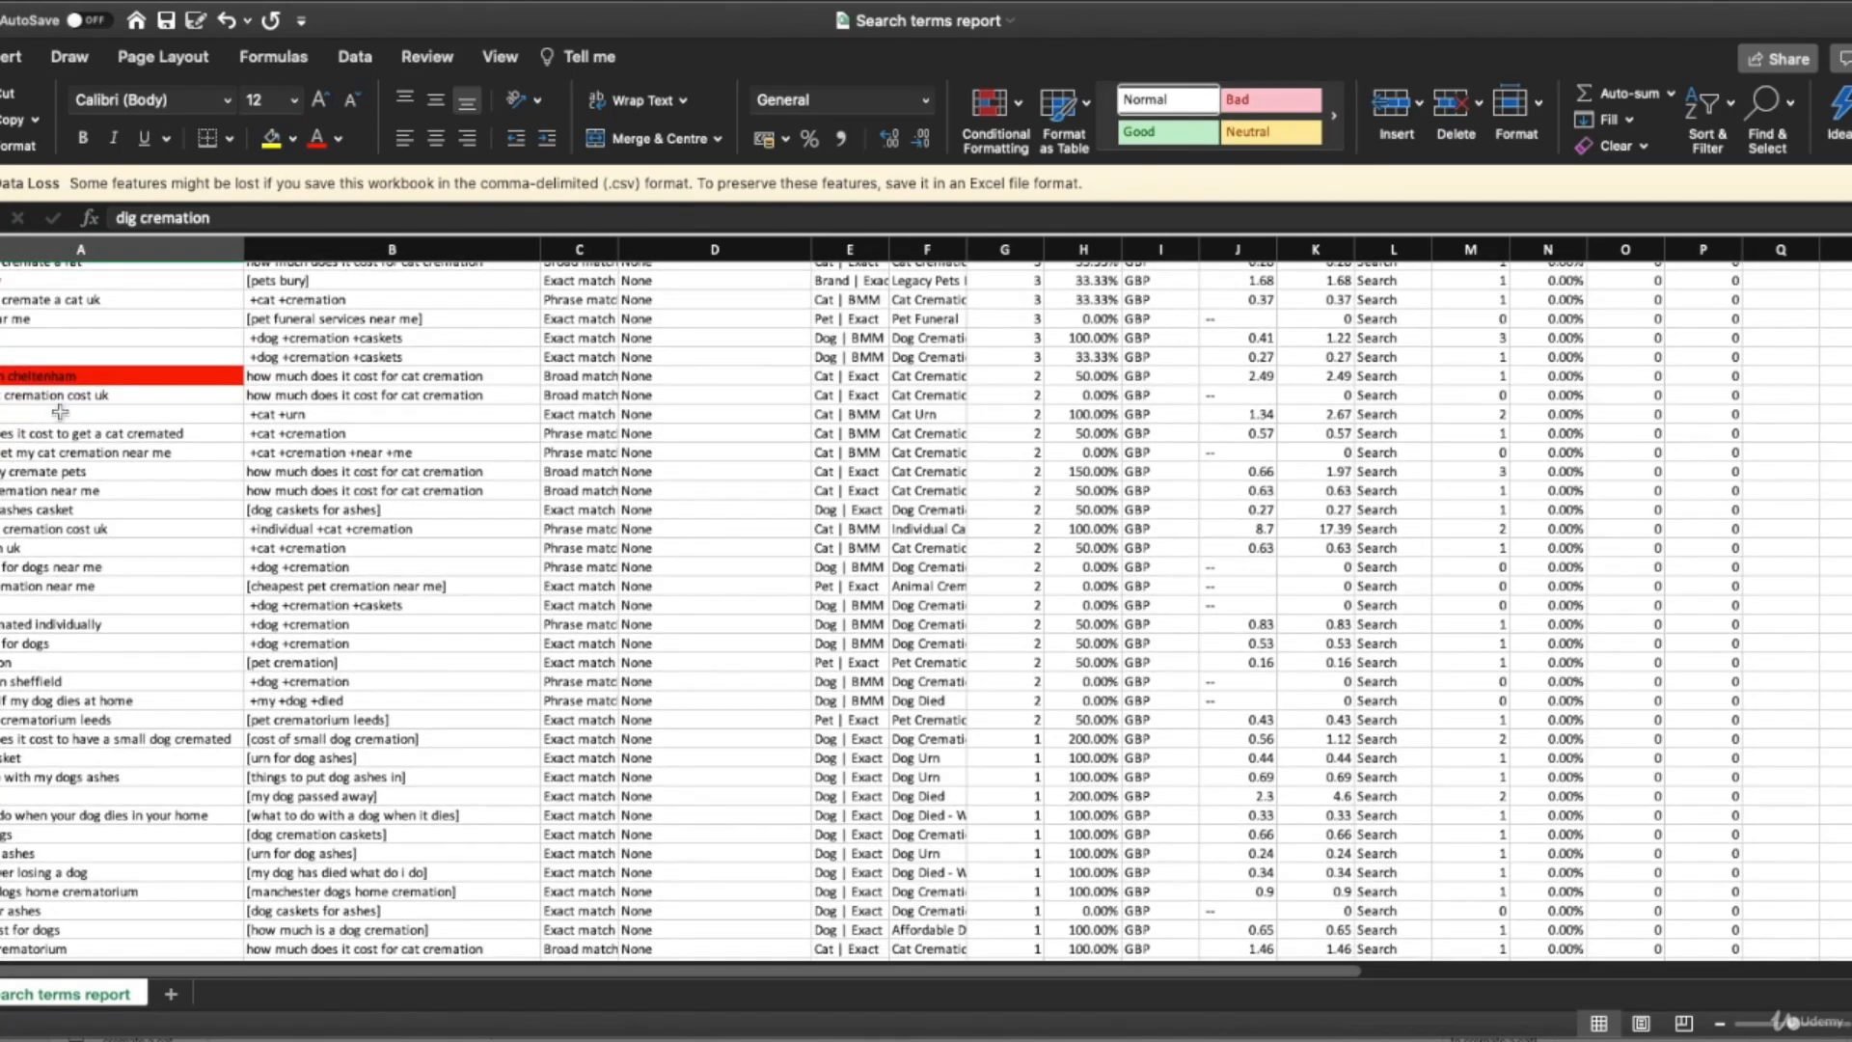
{"action": "scroll", "coordinate": [90, 446], "scroll_direction": "down", "scroll_amount": 2}
{"action": "scroll", "coordinate": [91, 558], "scroll_direction": "down", "scroll_amount": 5}
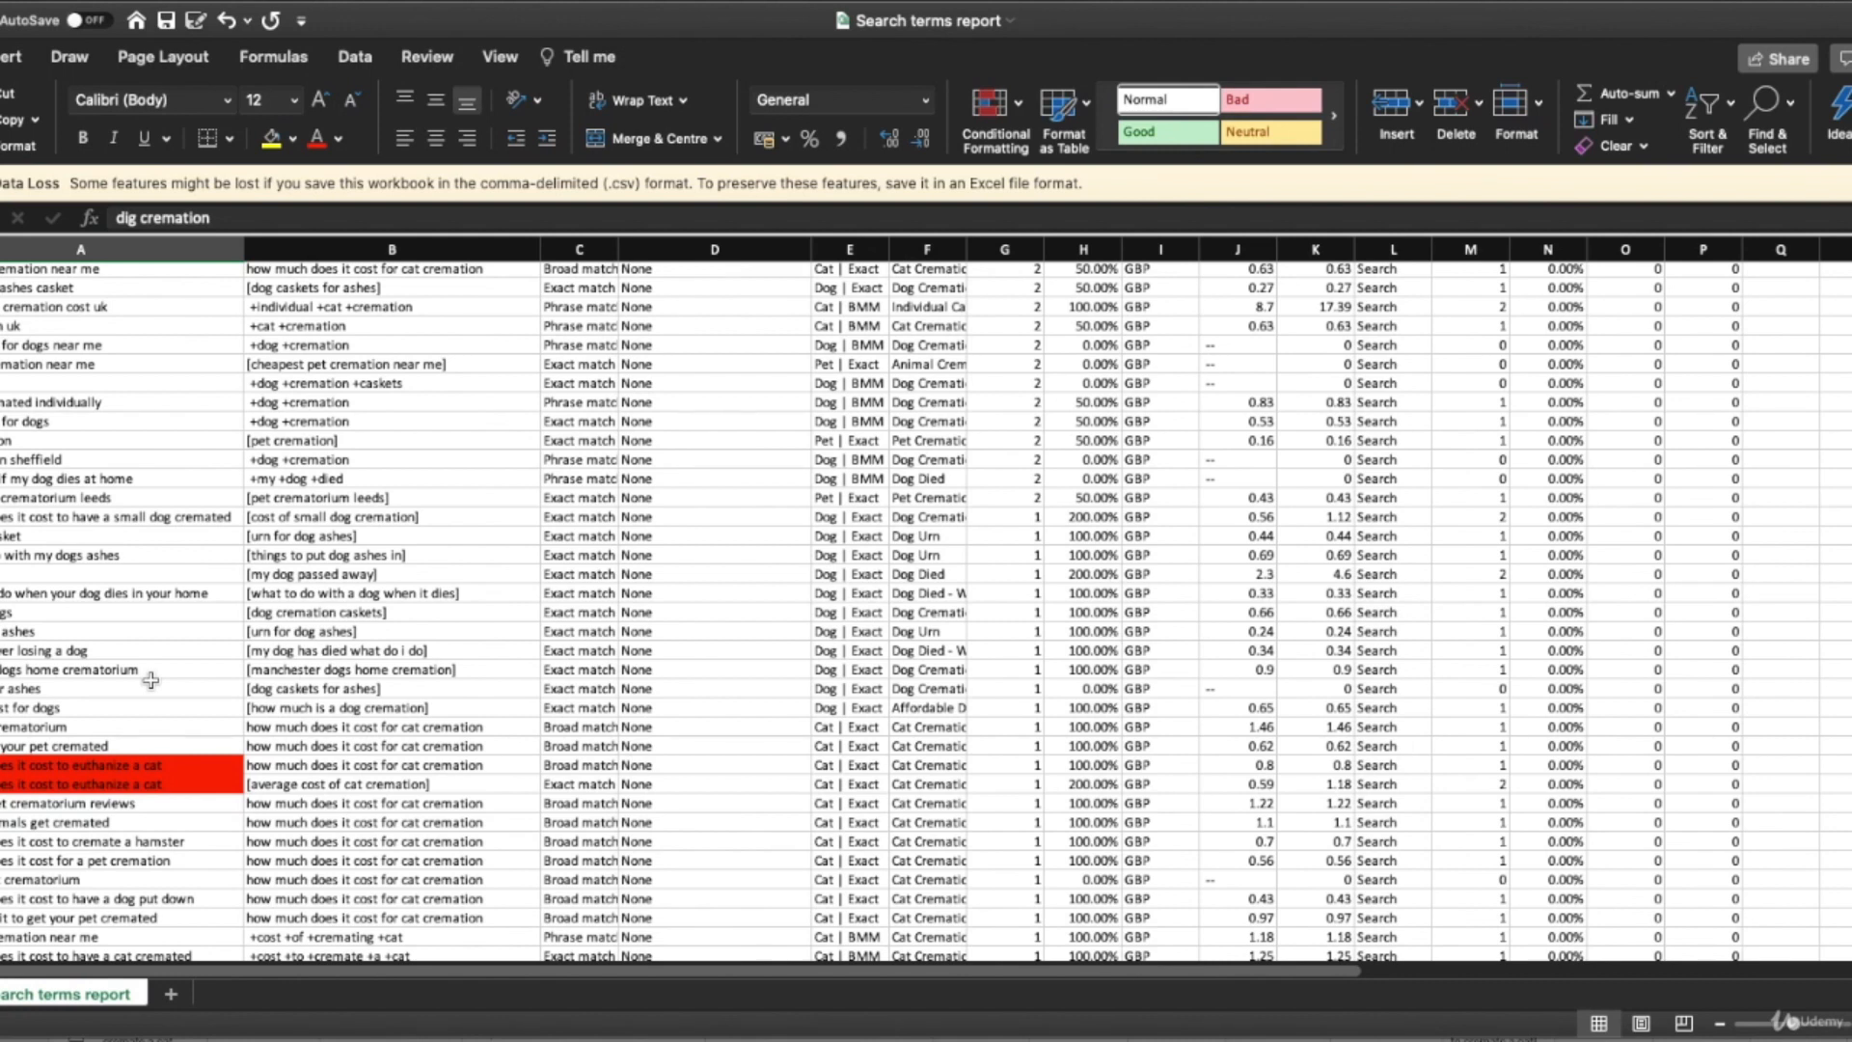
Sort the report's Search term column by red cell colour to gather the marked terms at the top of the list.
{"action": "scroll", "coordinate": [267, 612], "scroll_direction": "up", "scroll_amount": 2}
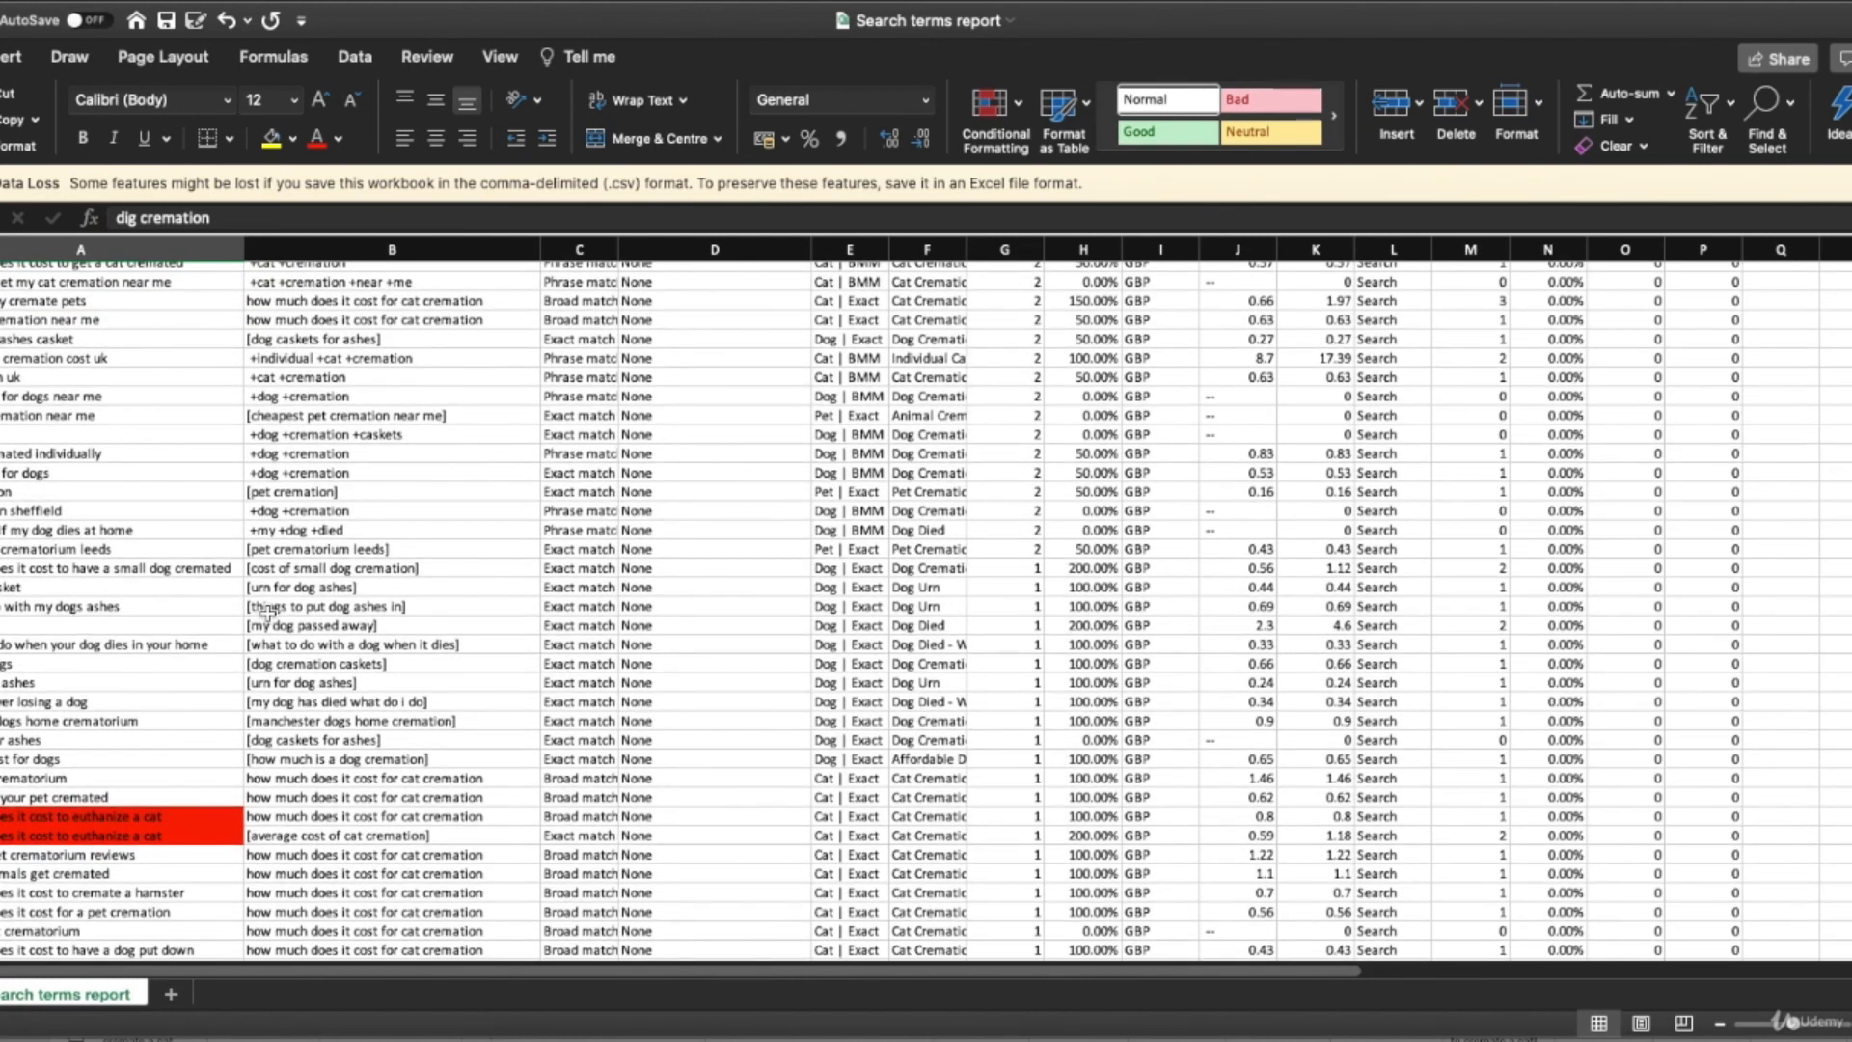
{"action": "scroll", "coordinate": [219, 305], "scroll_direction": "up", "scroll_amount": 10}
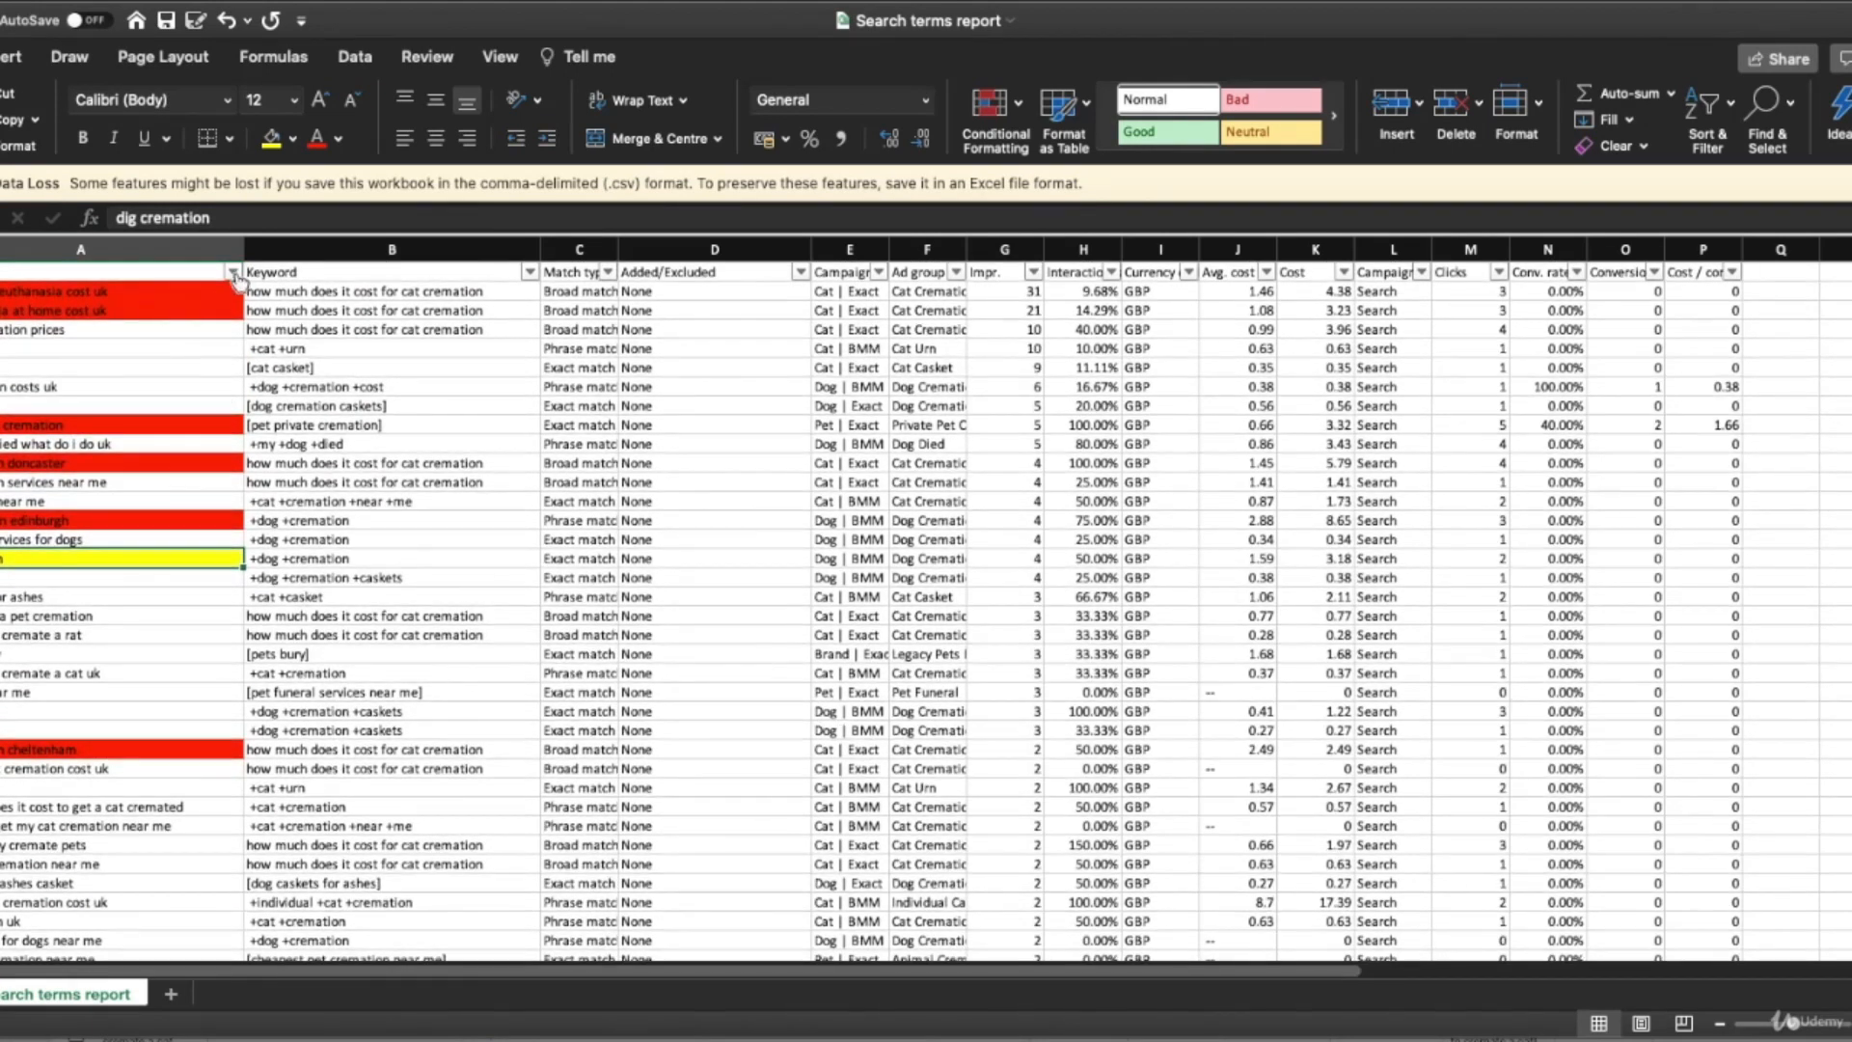
{"action": "left_click", "coordinate": [233, 271]}
{"action": "left_click", "coordinate": [382, 382]}
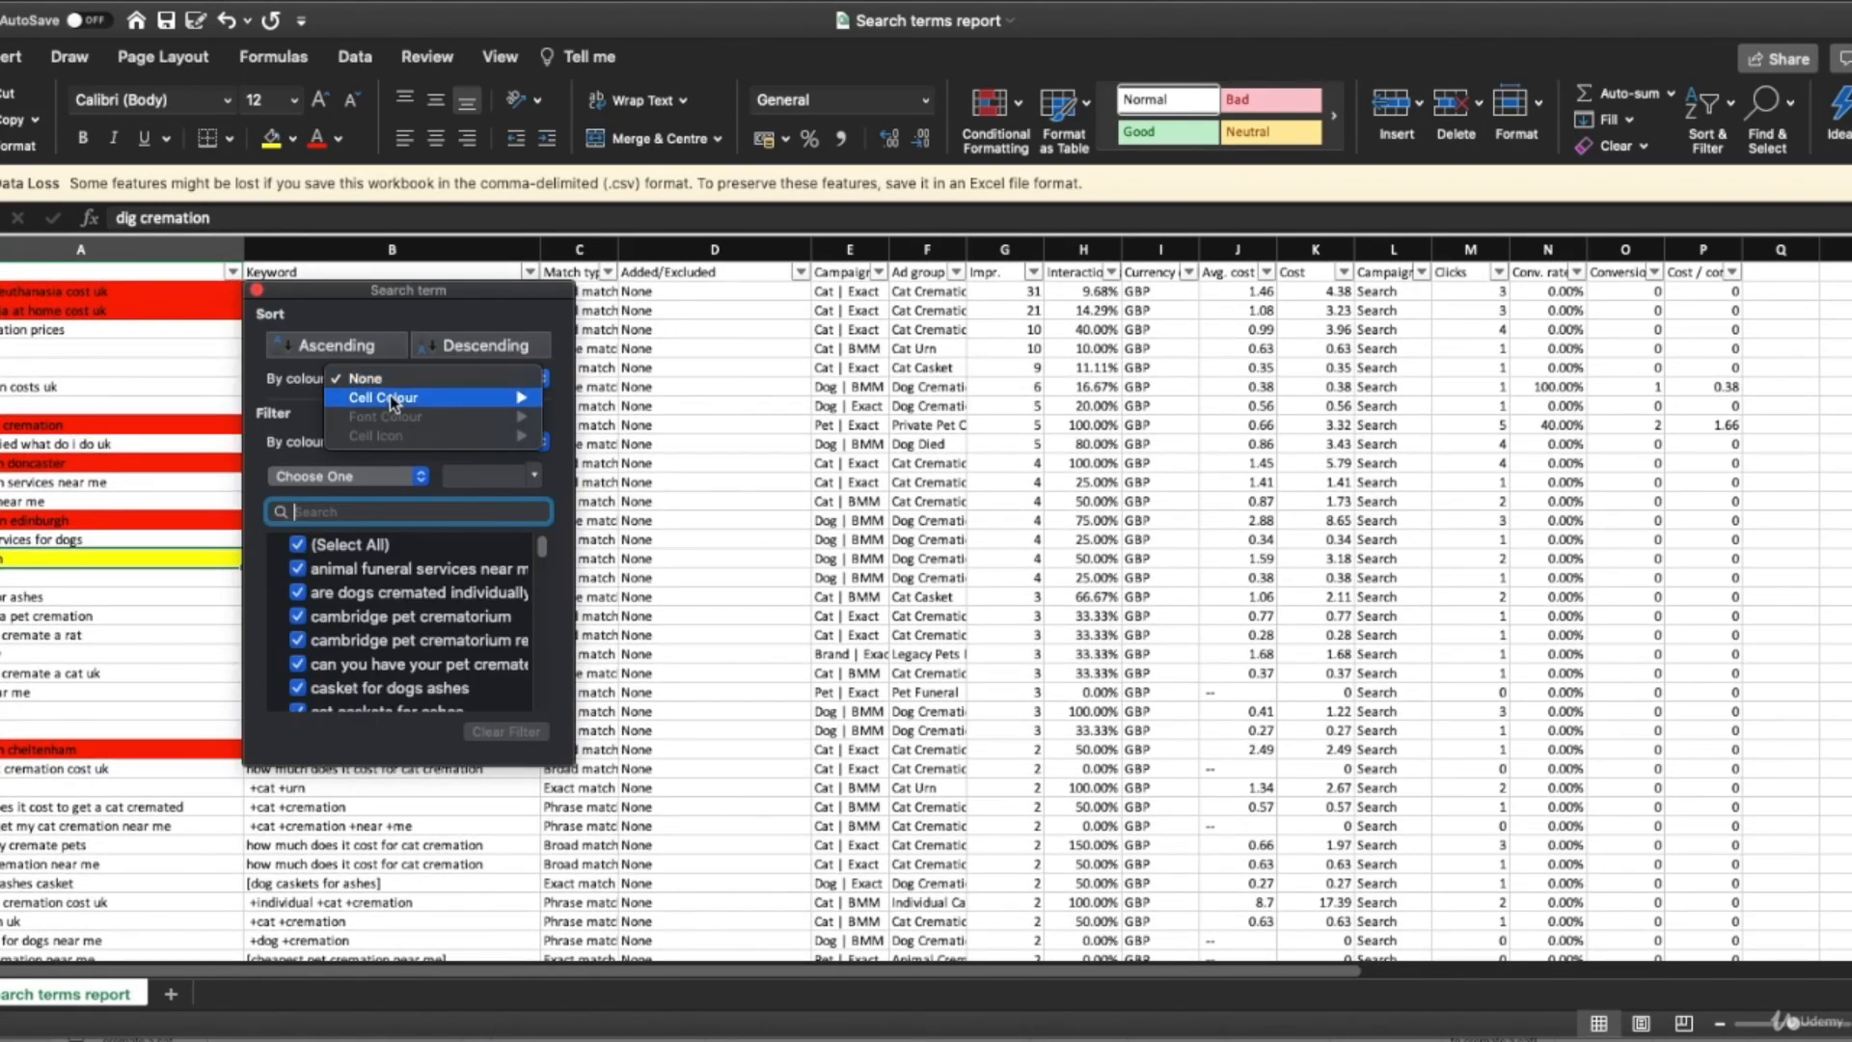
{"action": "mouse_move", "coordinate": [386, 397]}
{"action": "left_click", "coordinate": [563, 394]}
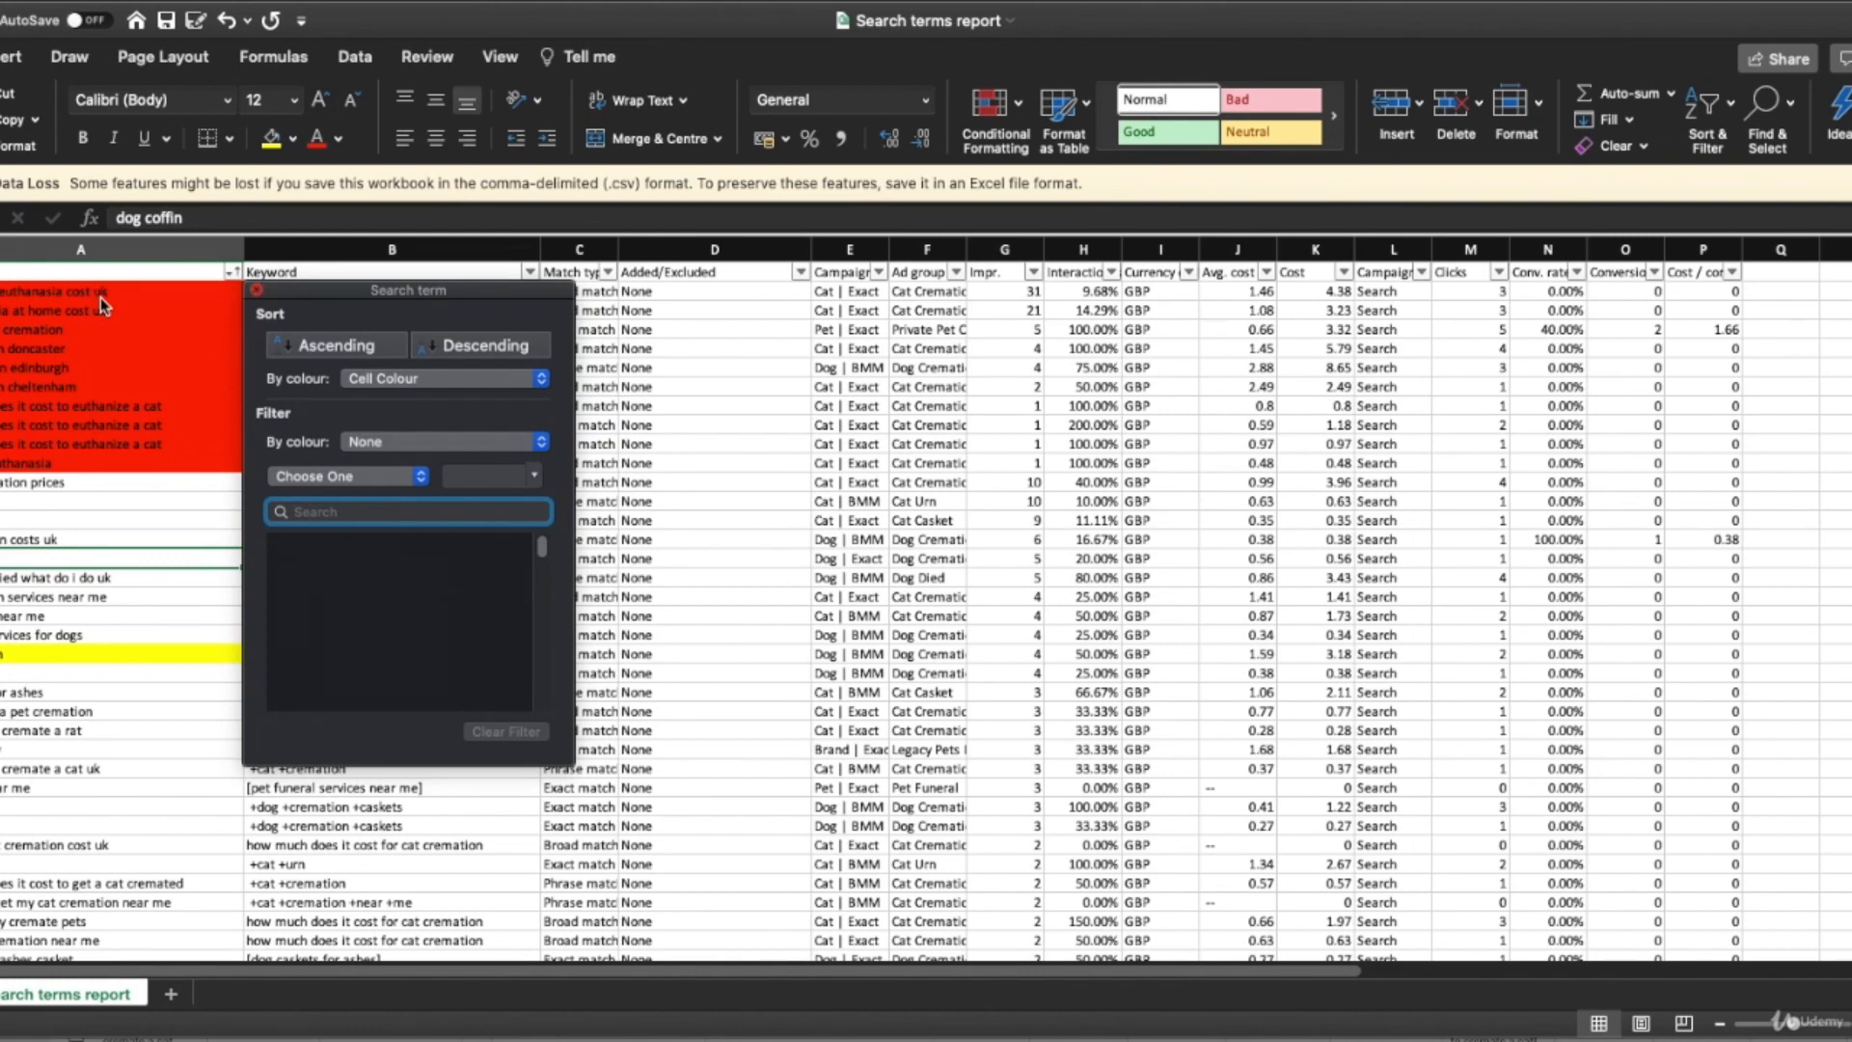
Copy the Search term header and all red search terms into a new sheet and fit column A to its contents.
{"action": "left_click", "coordinate": [101, 297]}
{"action": "left_click", "coordinate": [114, 290]}
{"action": "left_click_drag", "start_coordinate": [116, 279], "coordinate": [86, 470]}
{"action": "key", "text": "ctrl+c"}
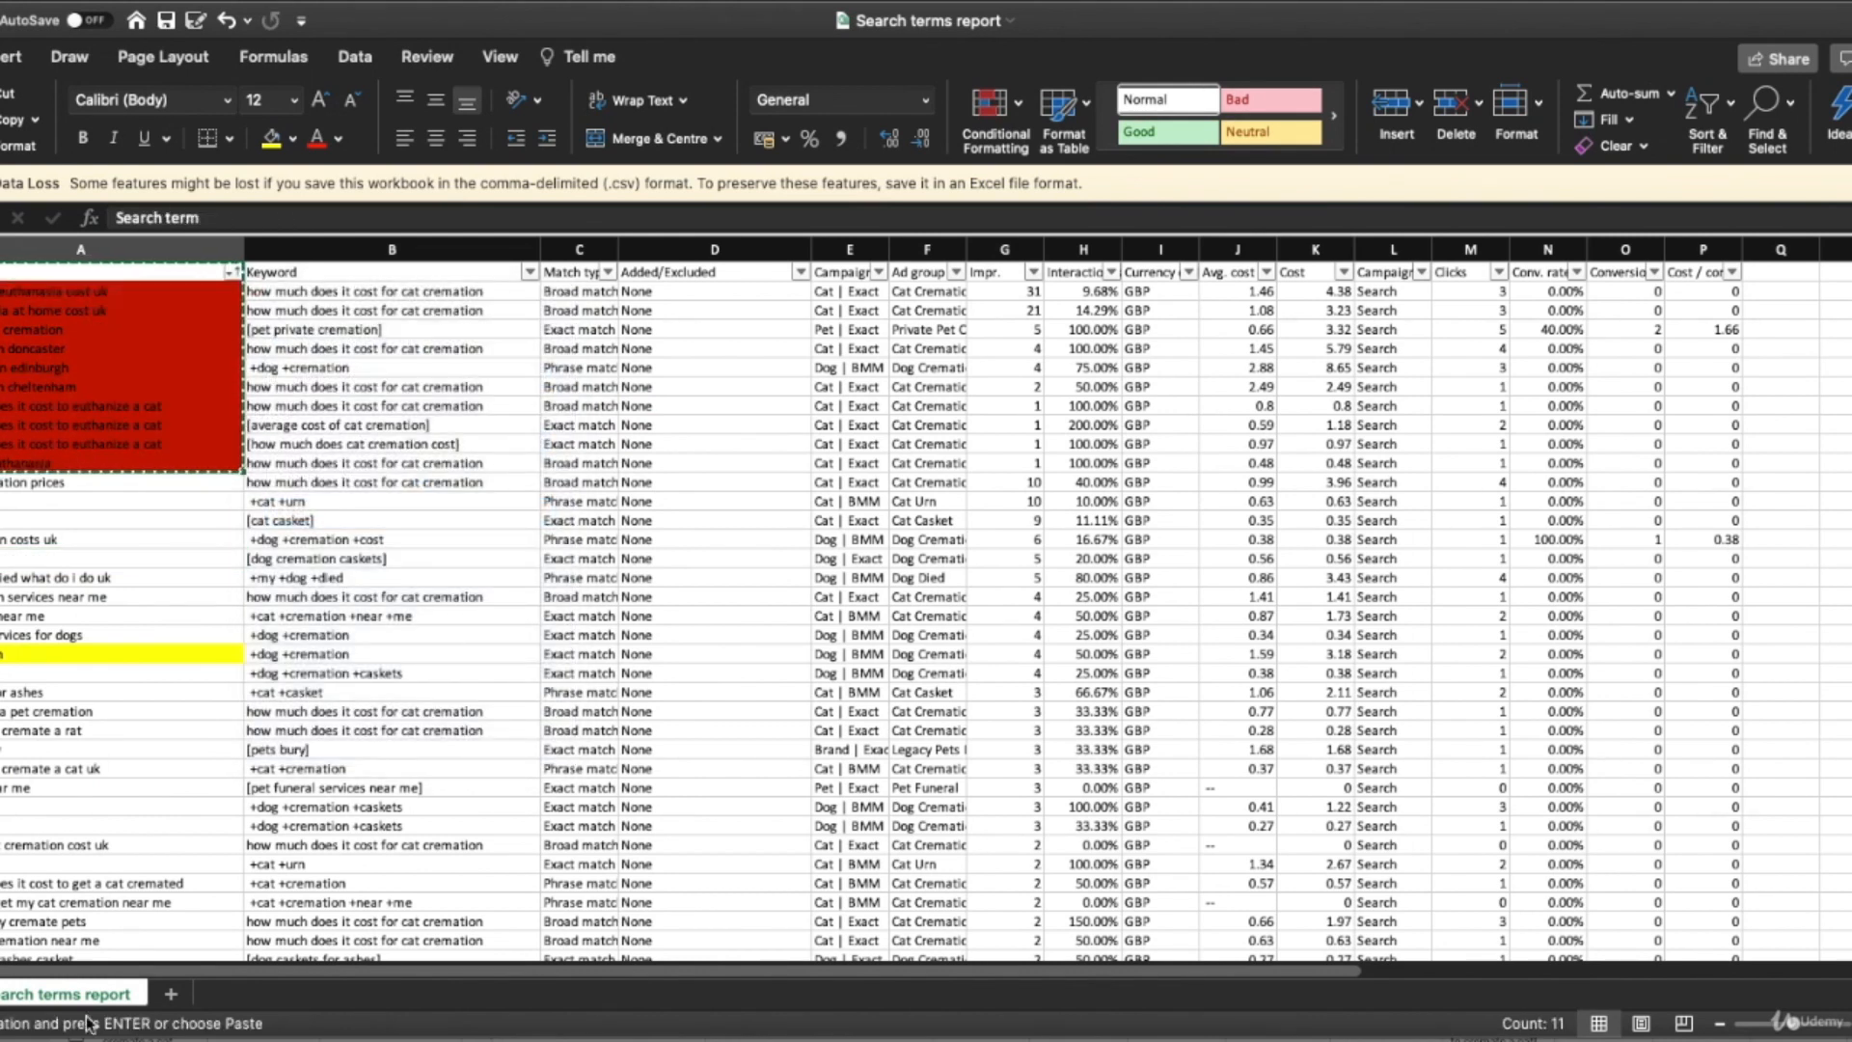
{"action": "left_click", "coordinate": [171, 994]}
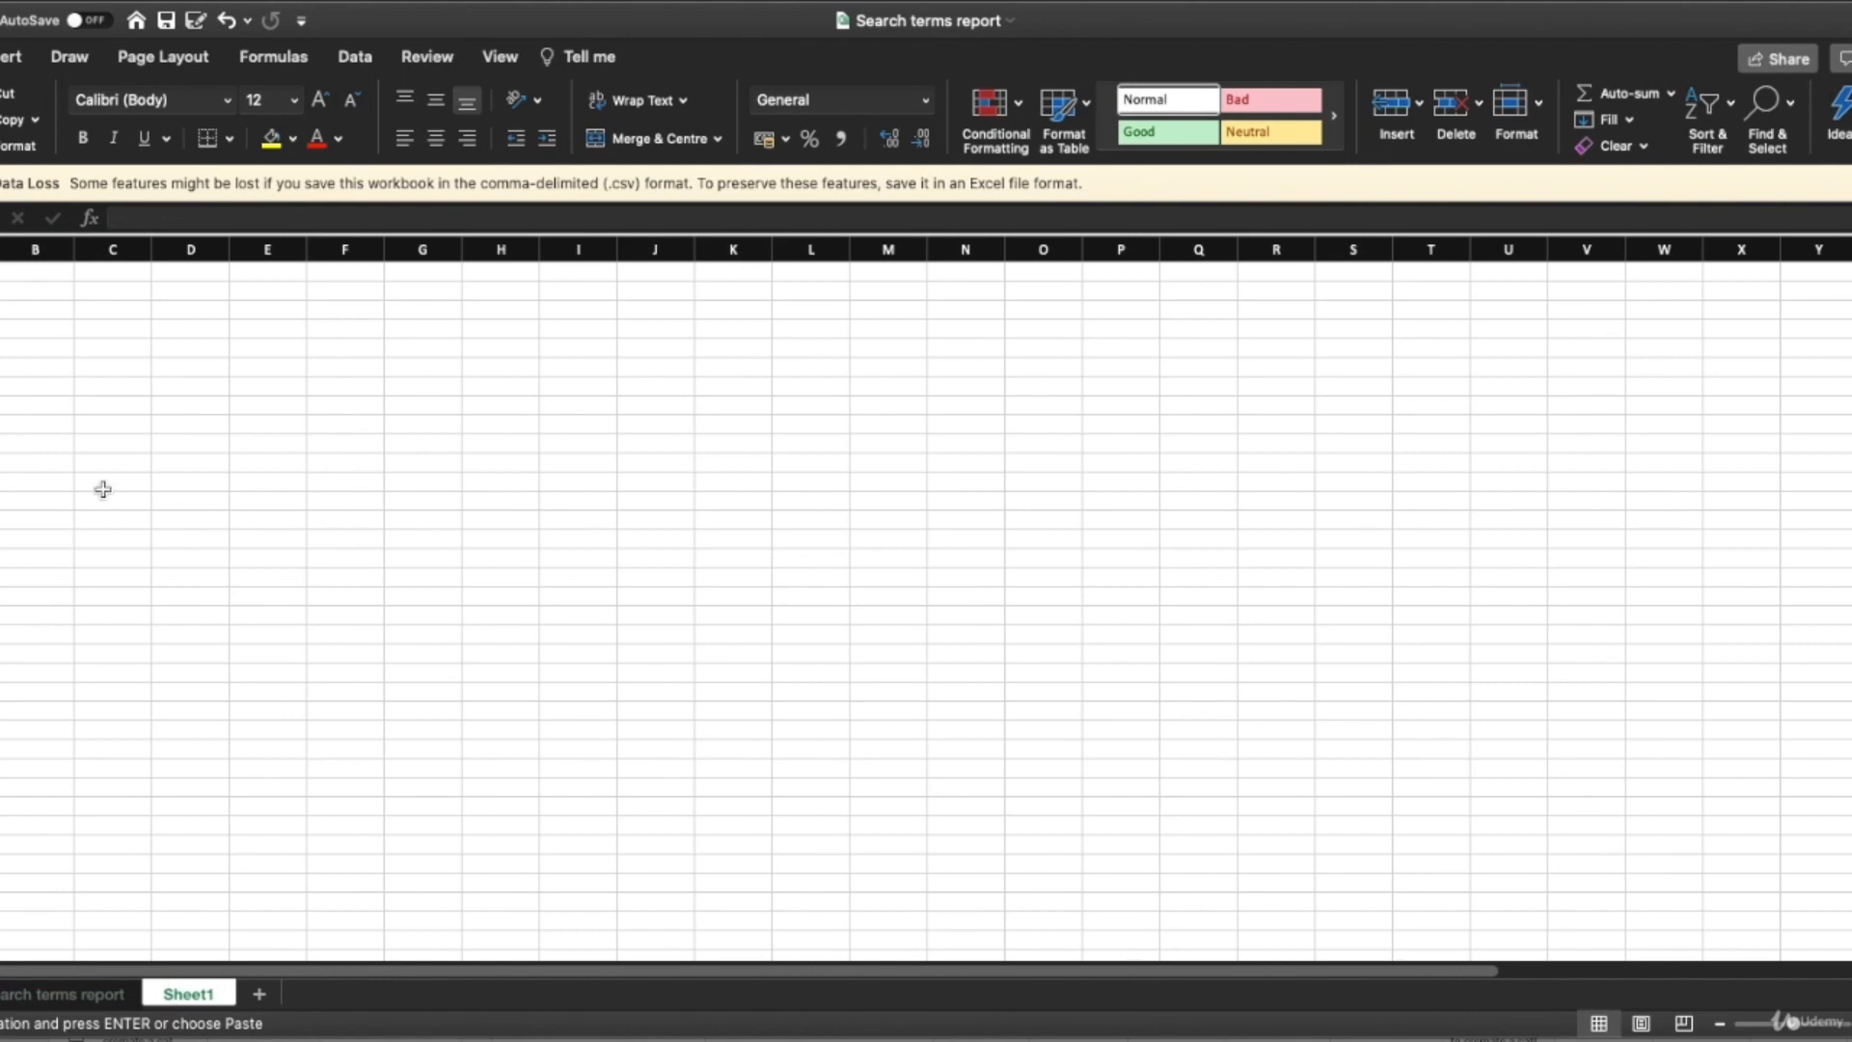
{"action": "key", "text": "super+v"}
{"action": "double_click", "coordinate": [0, 249]}
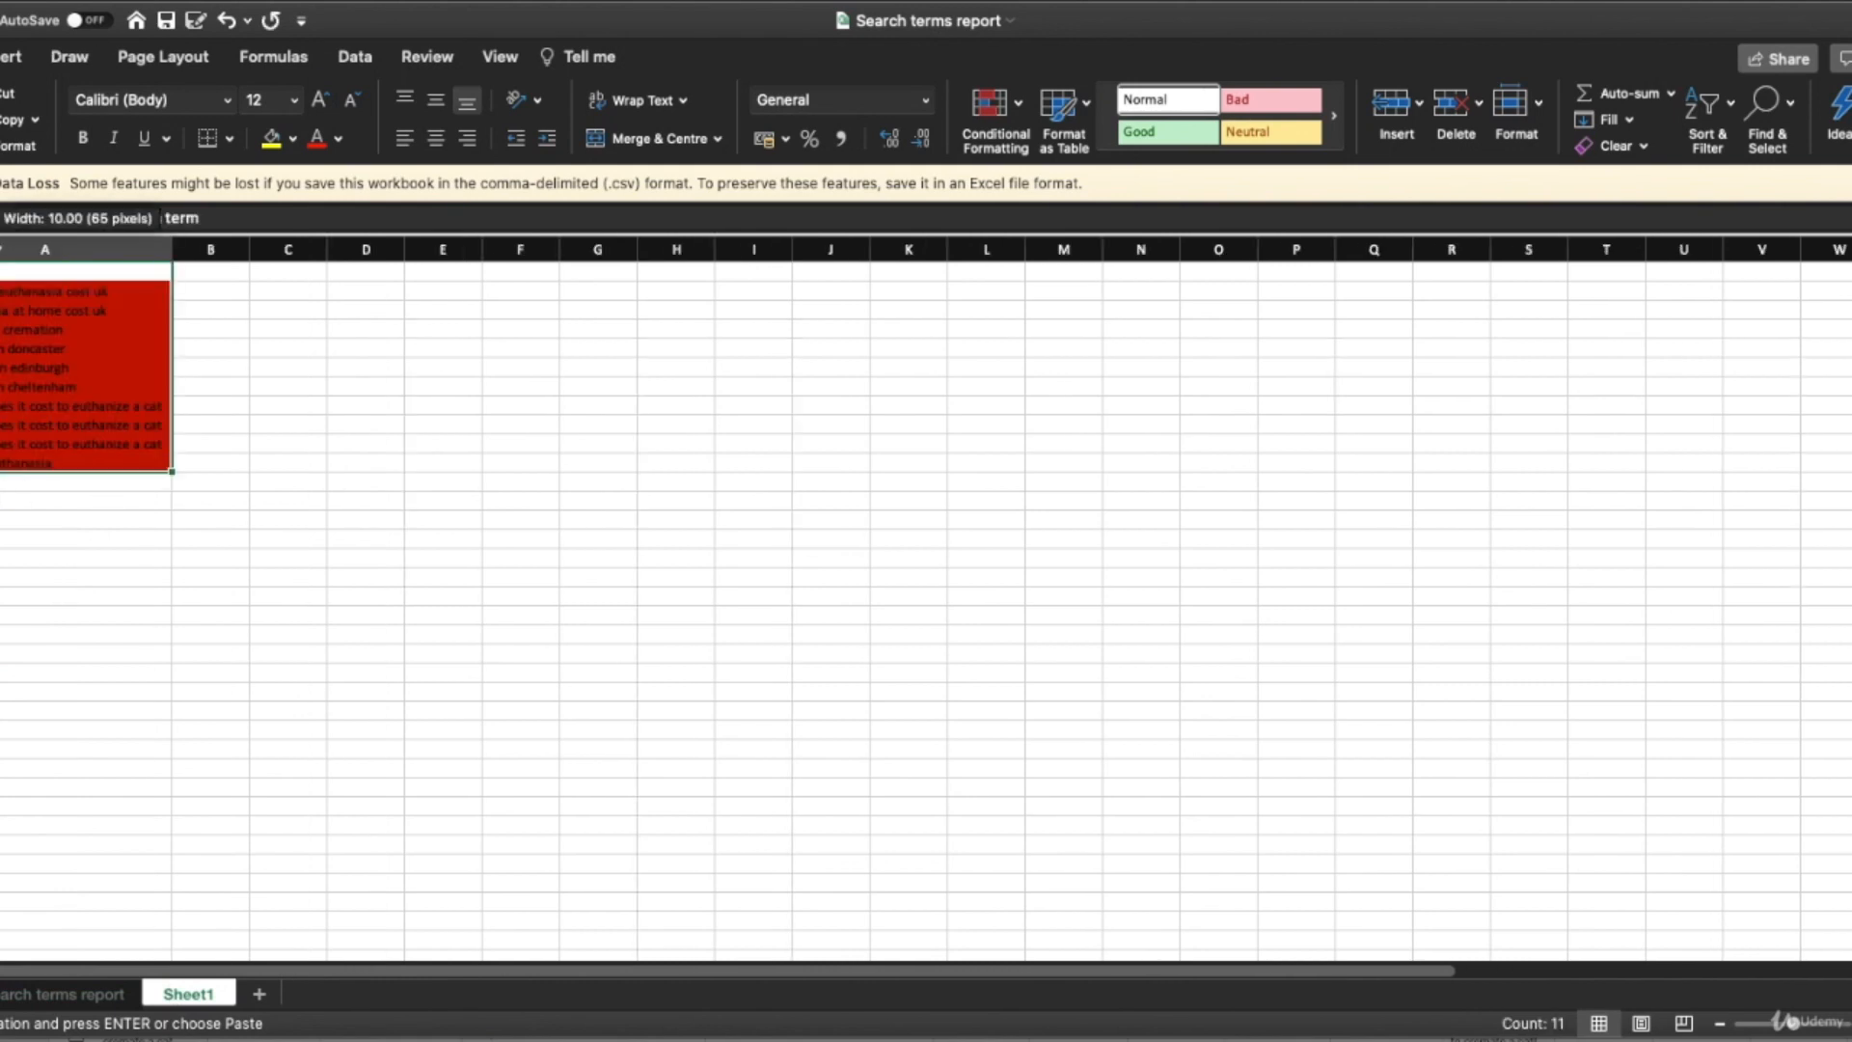
Remove the fill colour from the whole of column A in the new sheet.
{"action": "left_click", "coordinate": [5, 273]}
{"action": "left_click", "coordinate": [29, 249]}
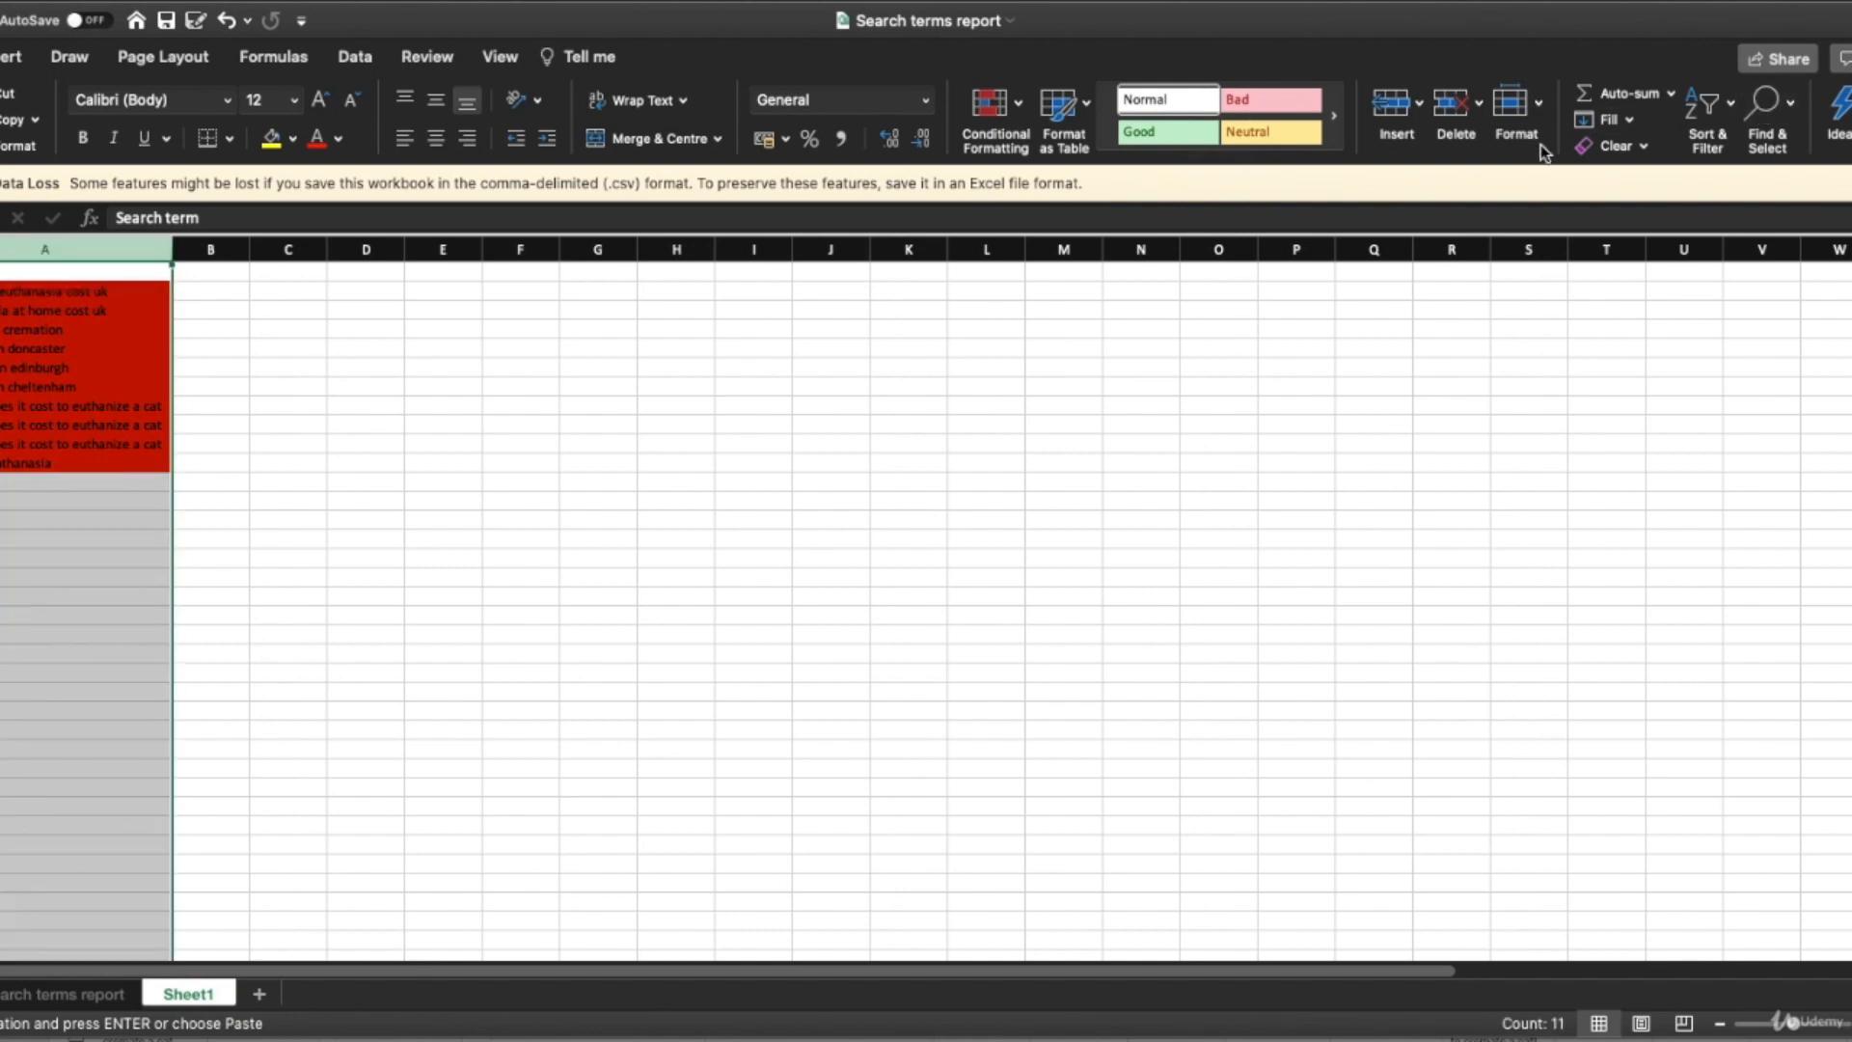
{"action": "left_click", "coordinate": [295, 138]}
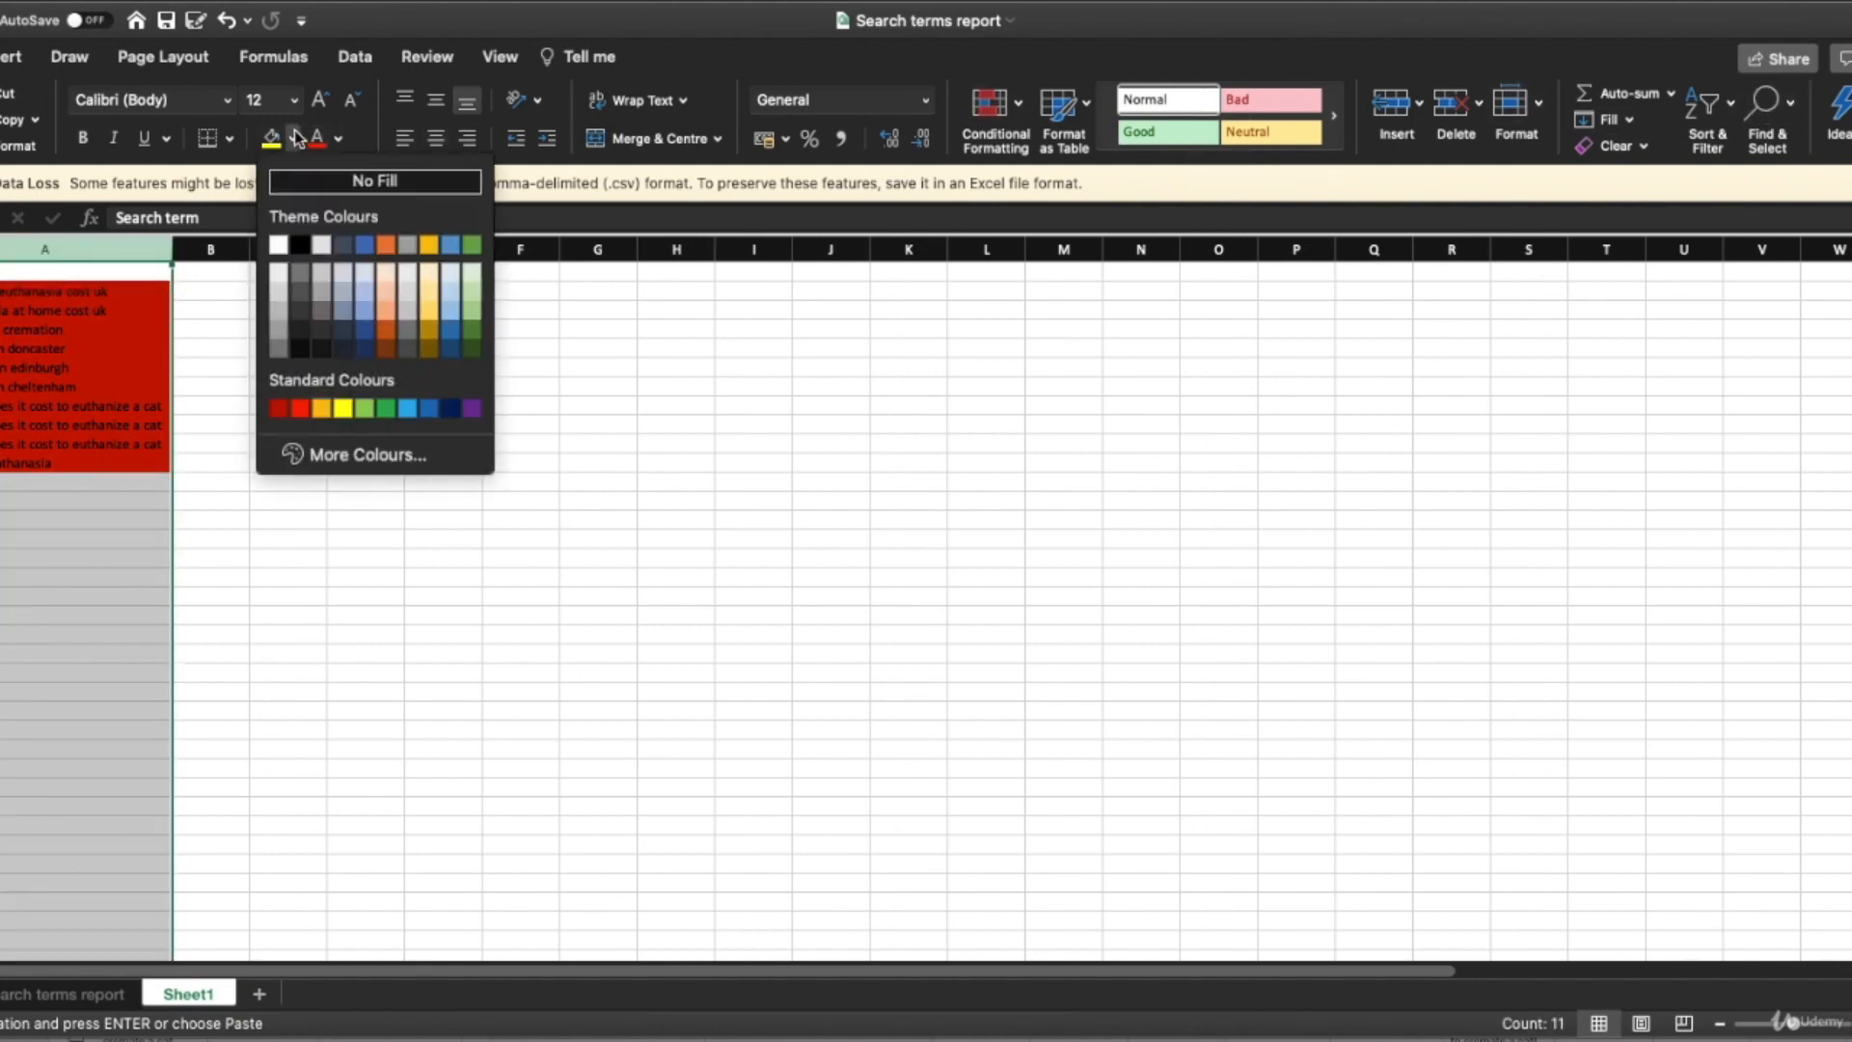
{"action": "left_click", "coordinate": [309, 180]}
Rename the column A header as "Keyword" and add the header "match Type" in column B.
{"action": "left_click", "coordinate": [94, 276]}
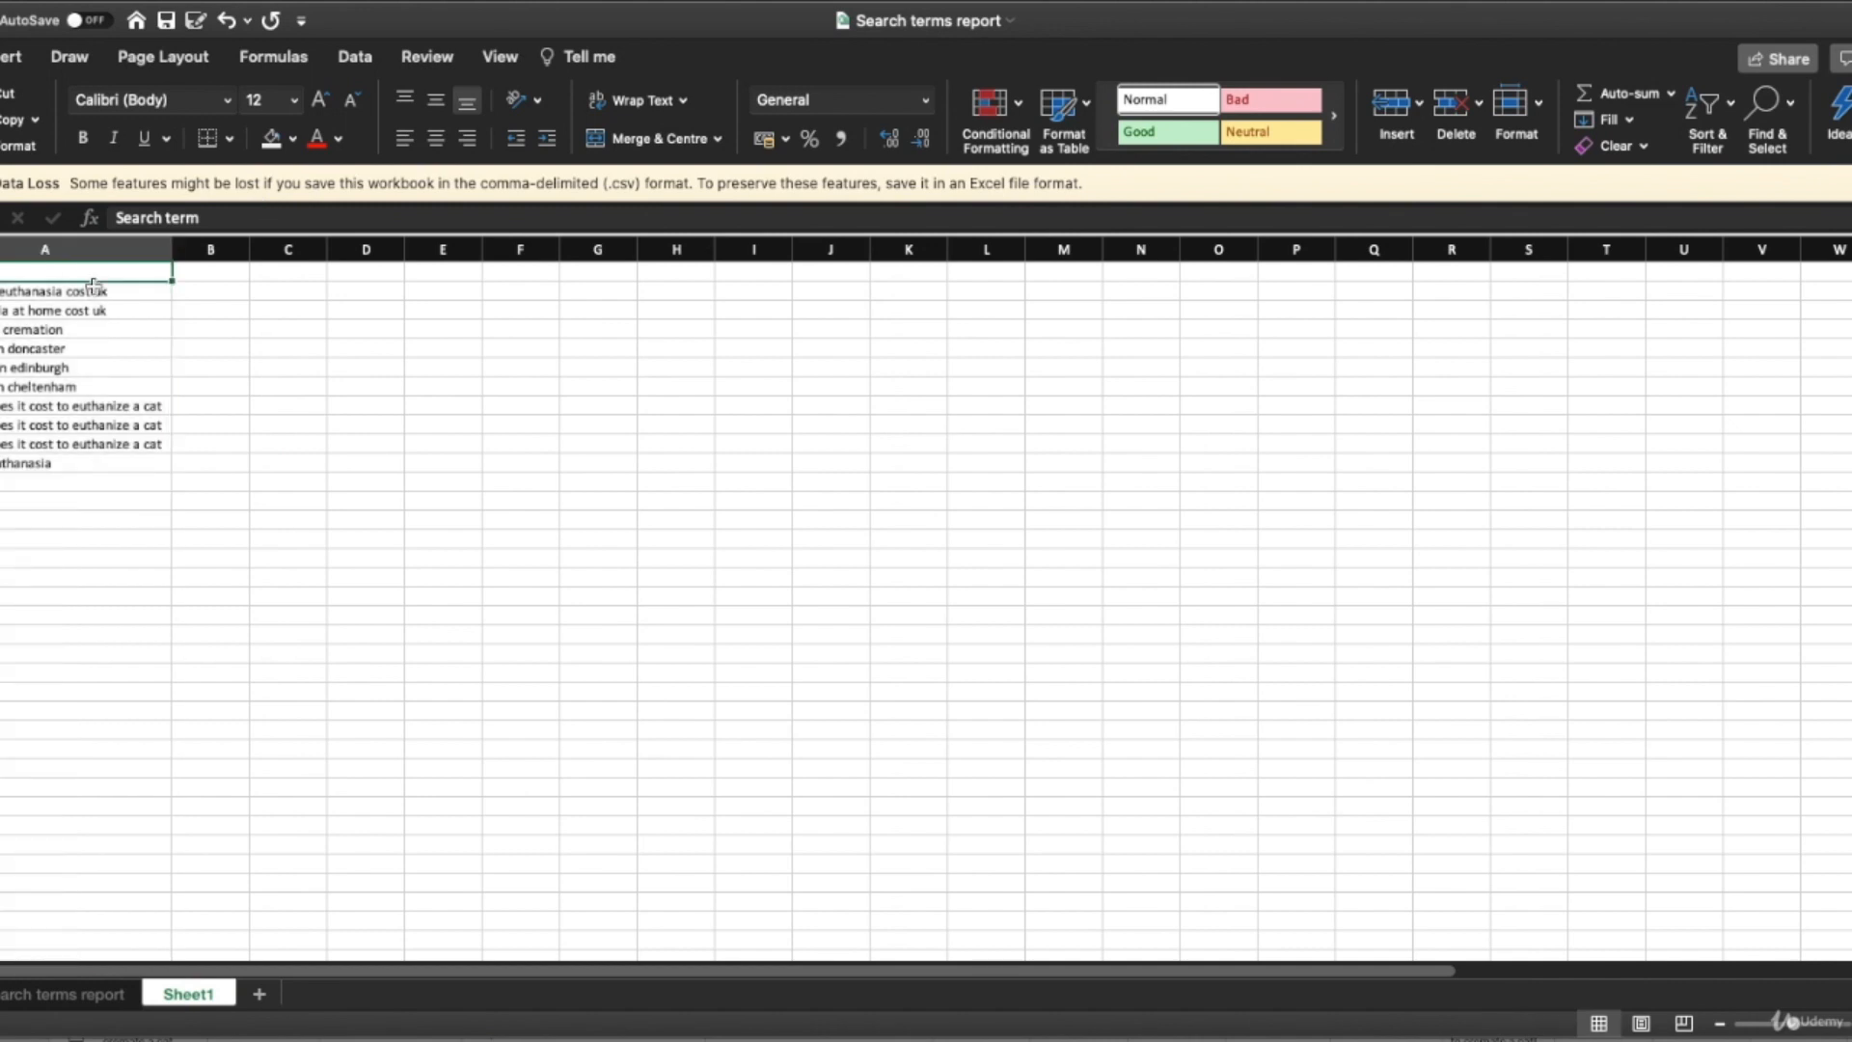
{"action": "type", "text": "Keyword"}
{"action": "key", "text": "Return"}
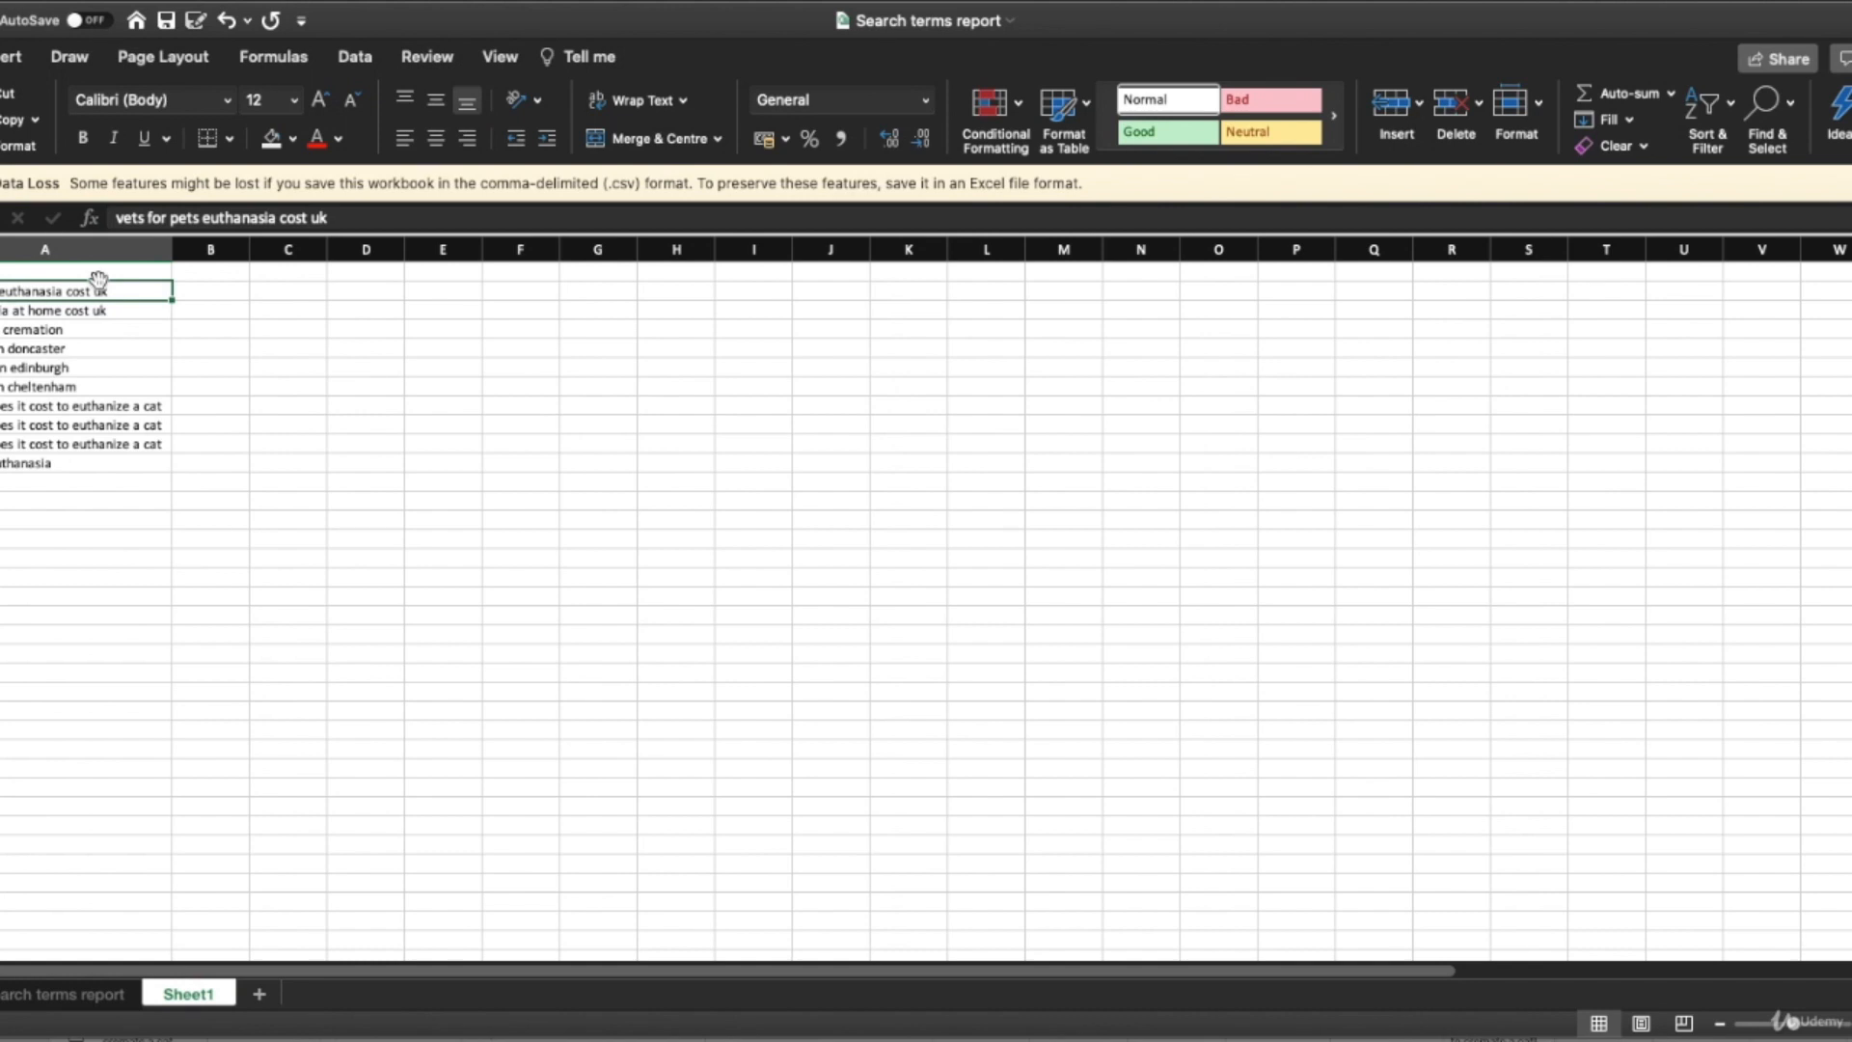
{"action": "left_click", "coordinate": [54, 276]}
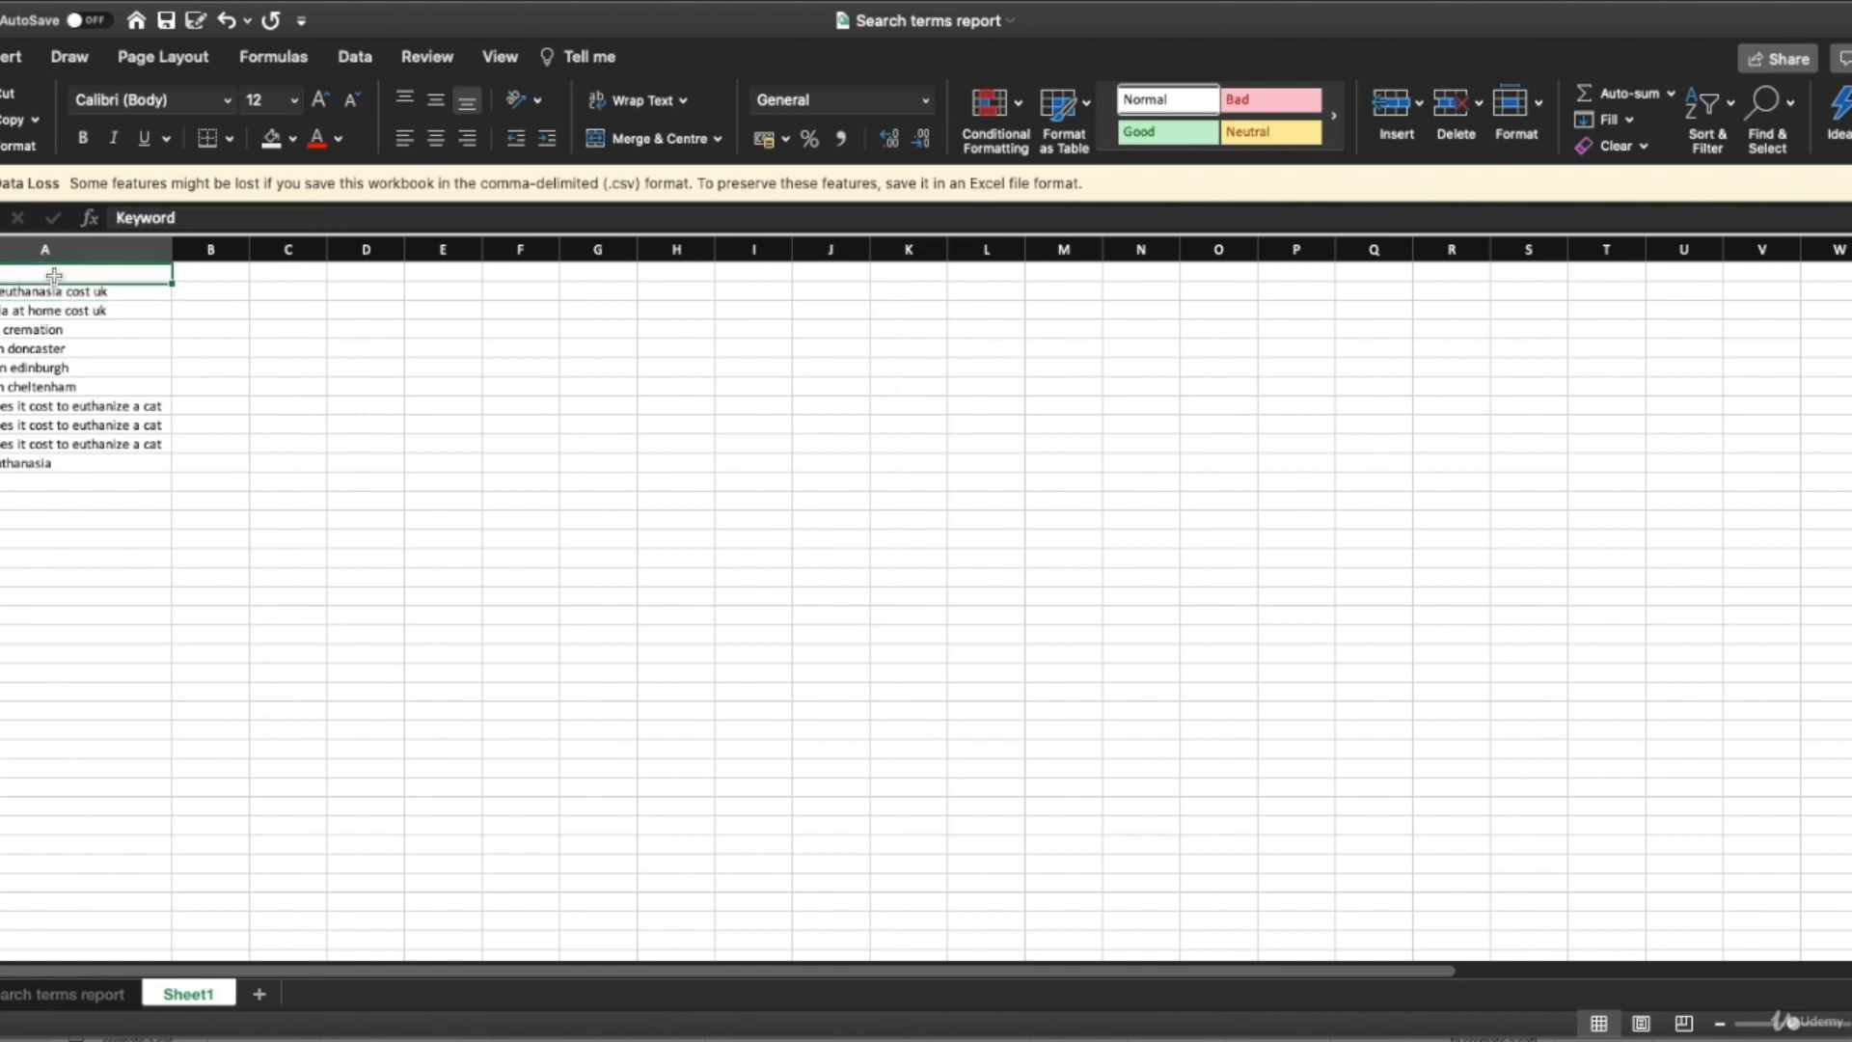
{"action": "left_click", "coordinate": [205, 271]}
{"action": "type", "text": "match"}
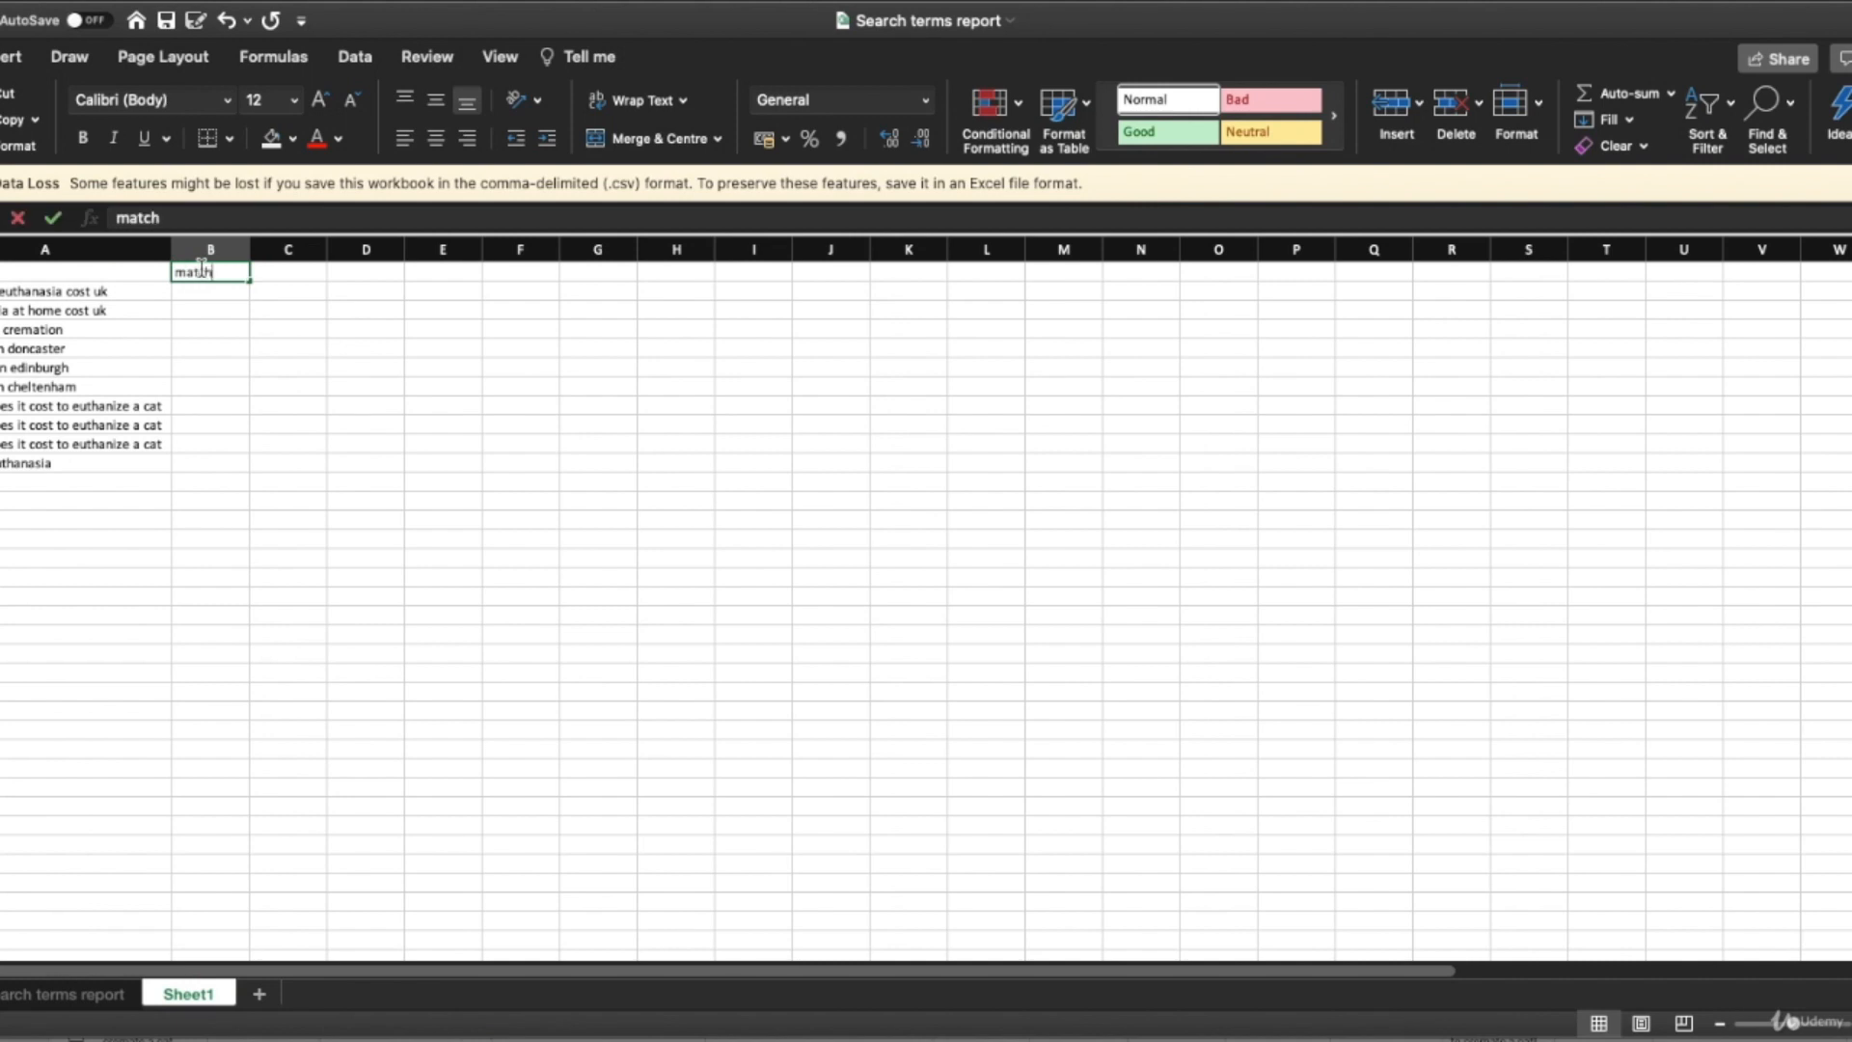
{"action": "type", "text": " Y"}
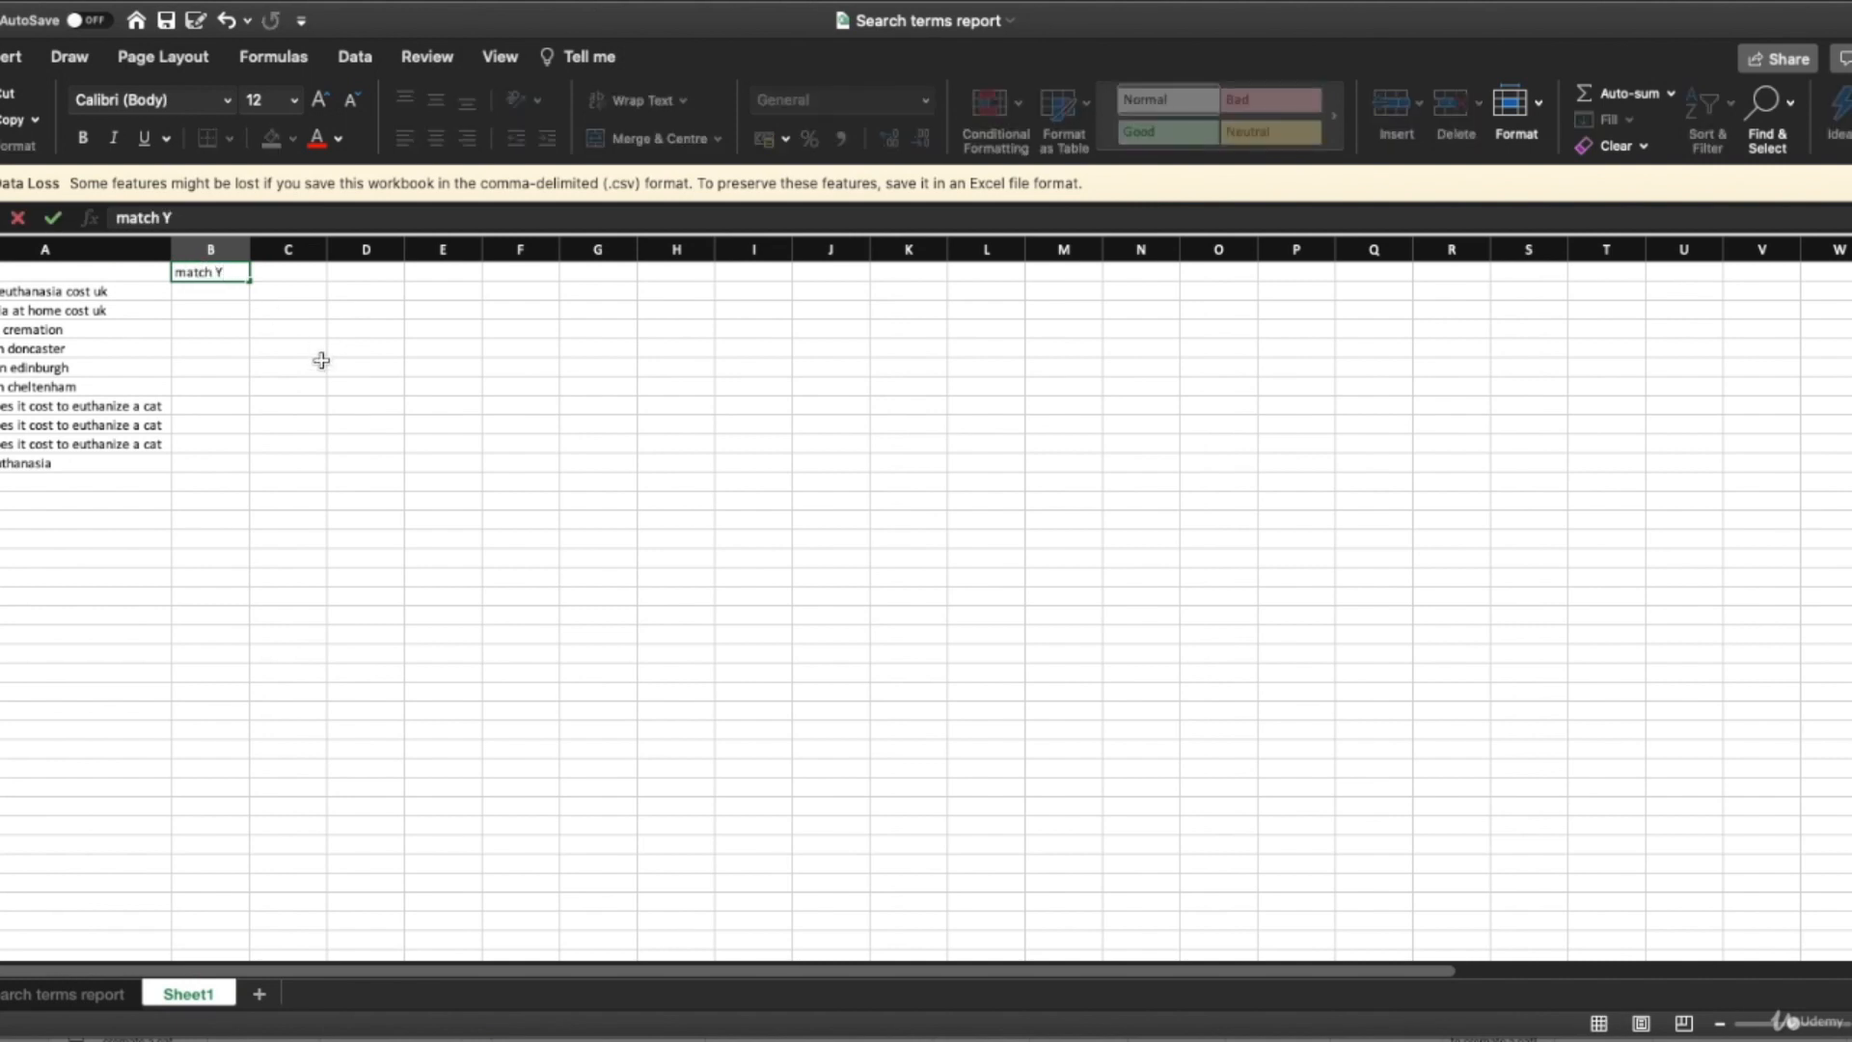
{"action": "key", "text": "BackSpace"}
{"action": "type", "text": "Type"}
{"action": "key", "text": "Return"}
Add filters to the header row and filter the Keyword column for terms containing "euth".
{"action": "left_click", "coordinate": [74, 277]}
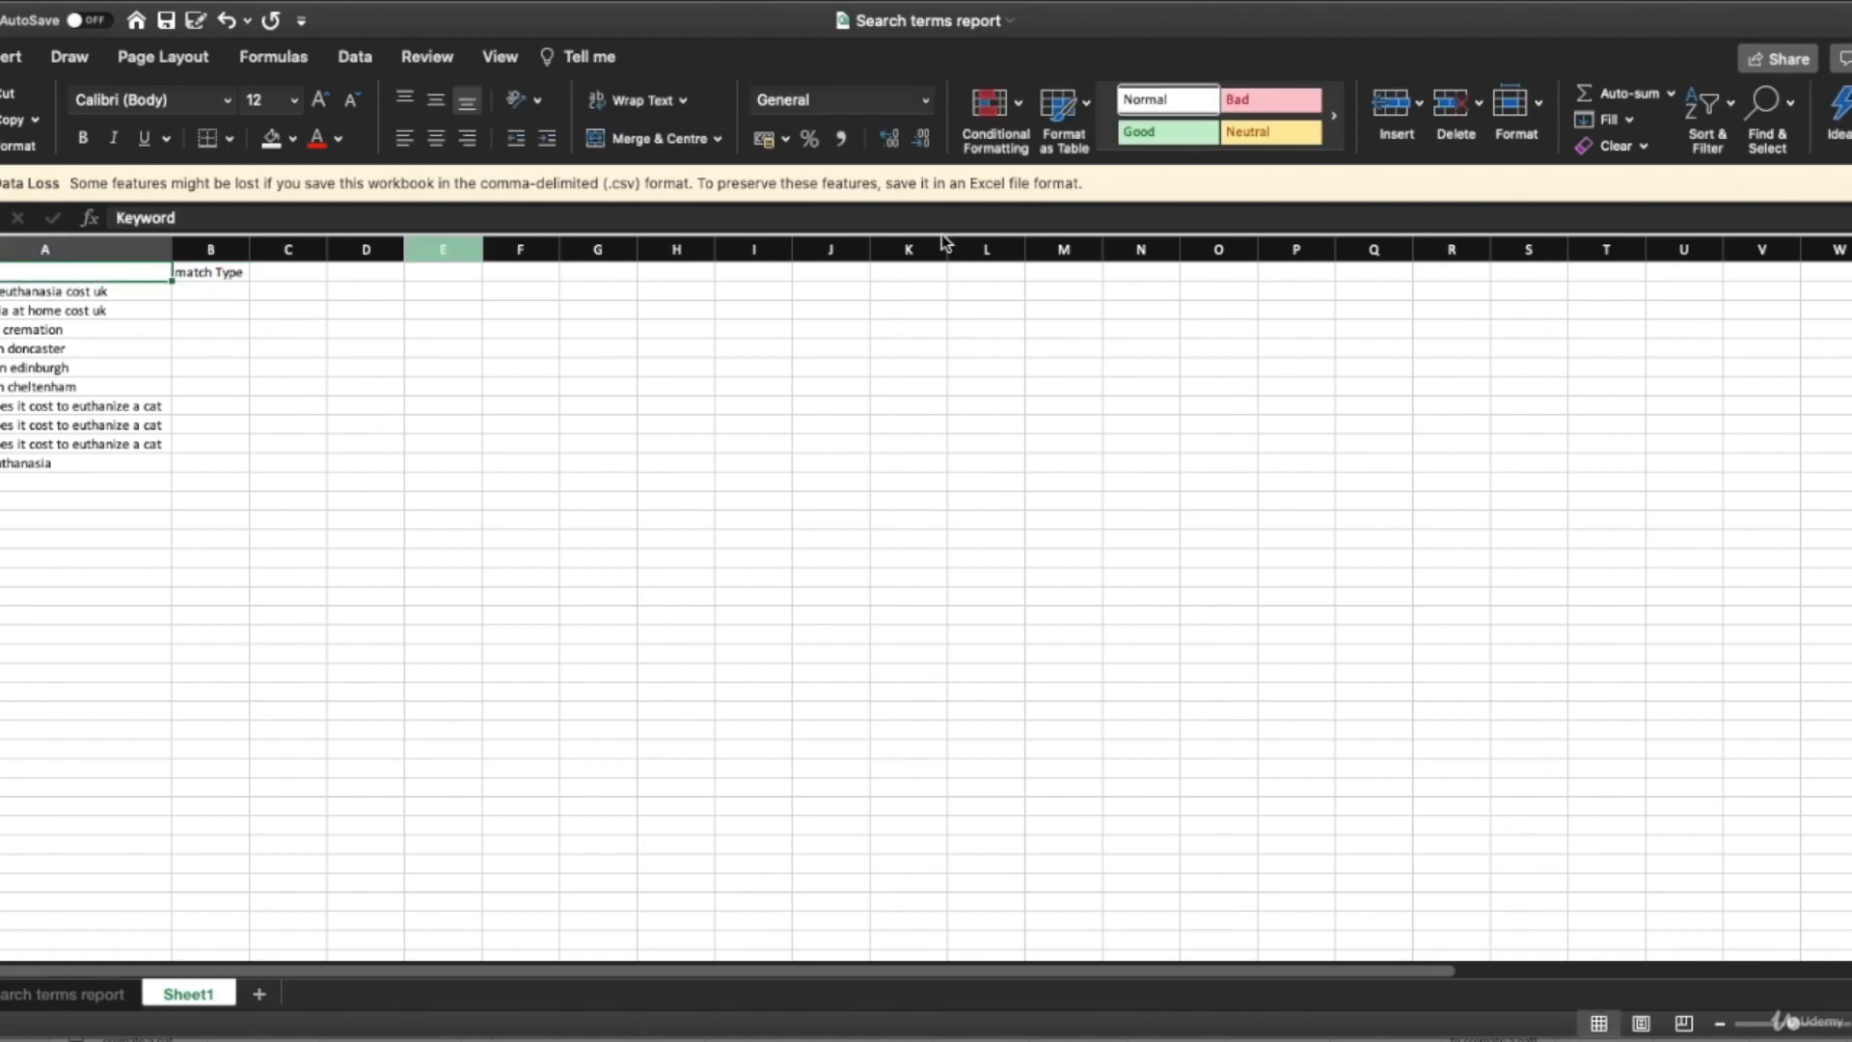
{"action": "left_click", "coordinate": [1709, 121]}
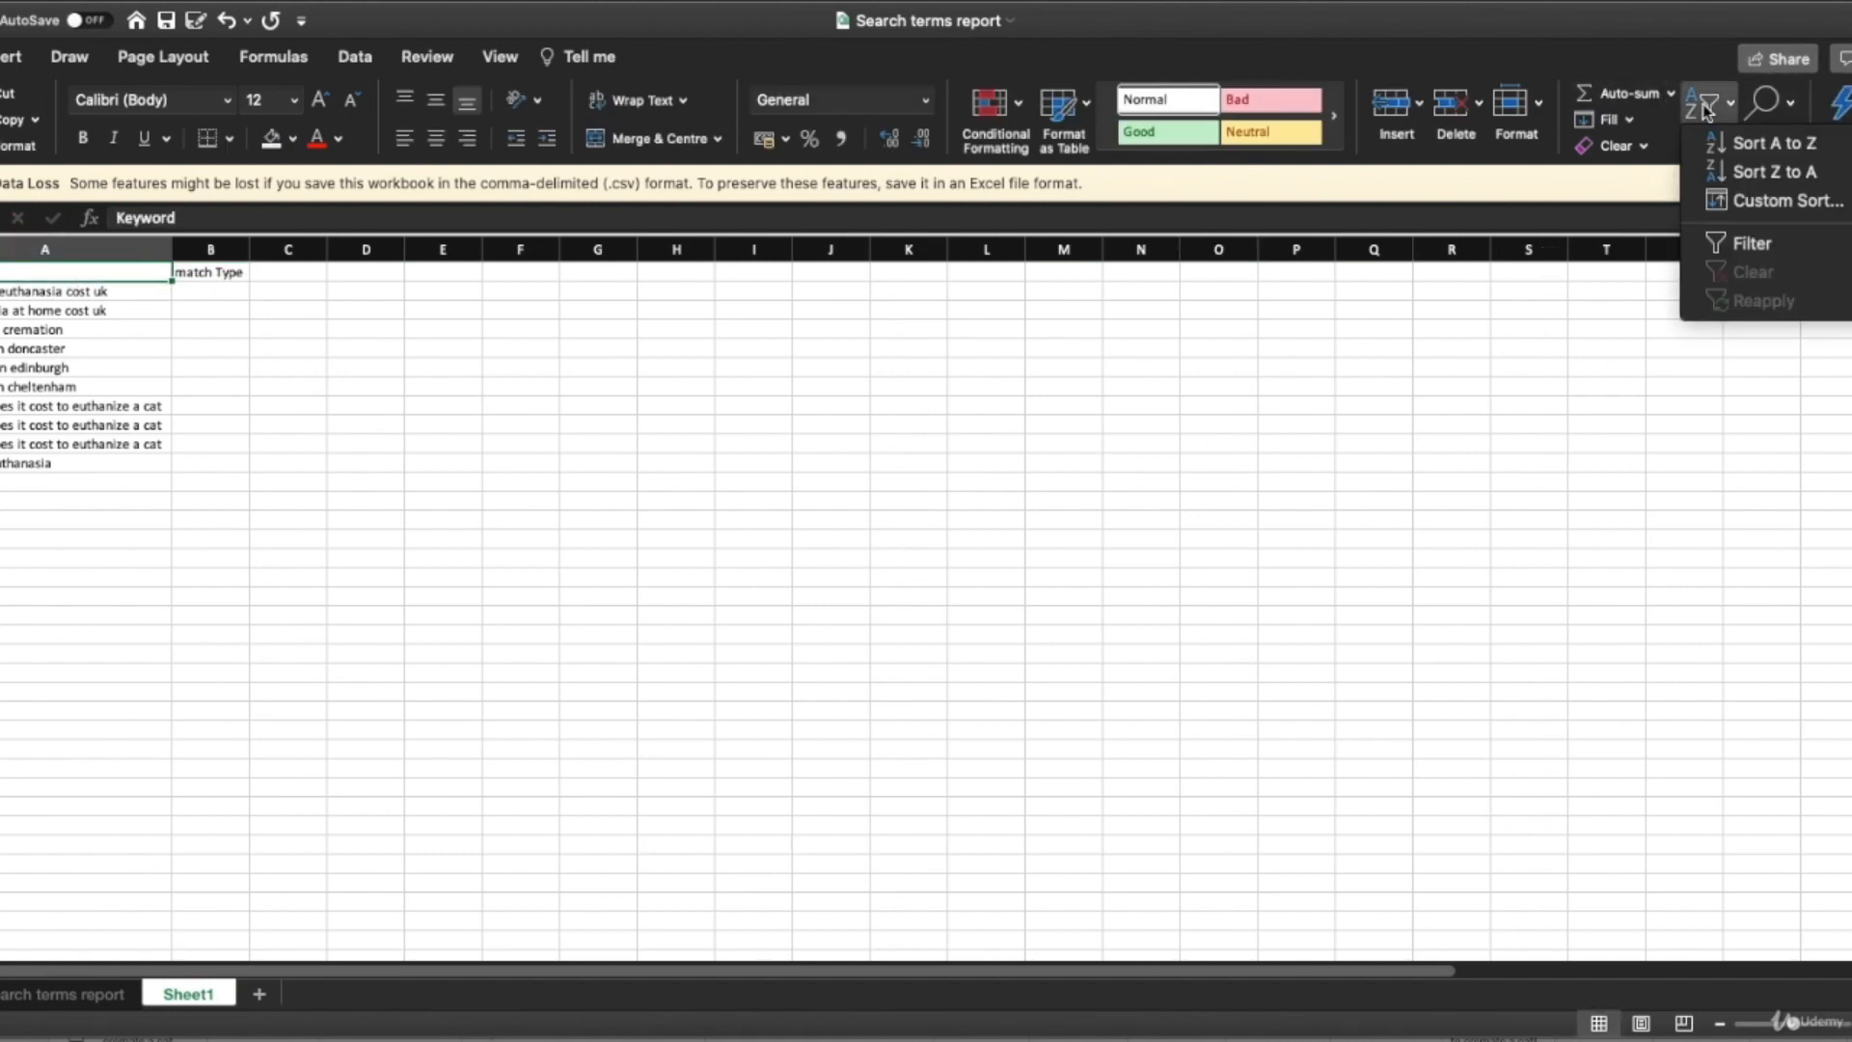
{"action": "left_click", "coordinate": [1716, 240]}
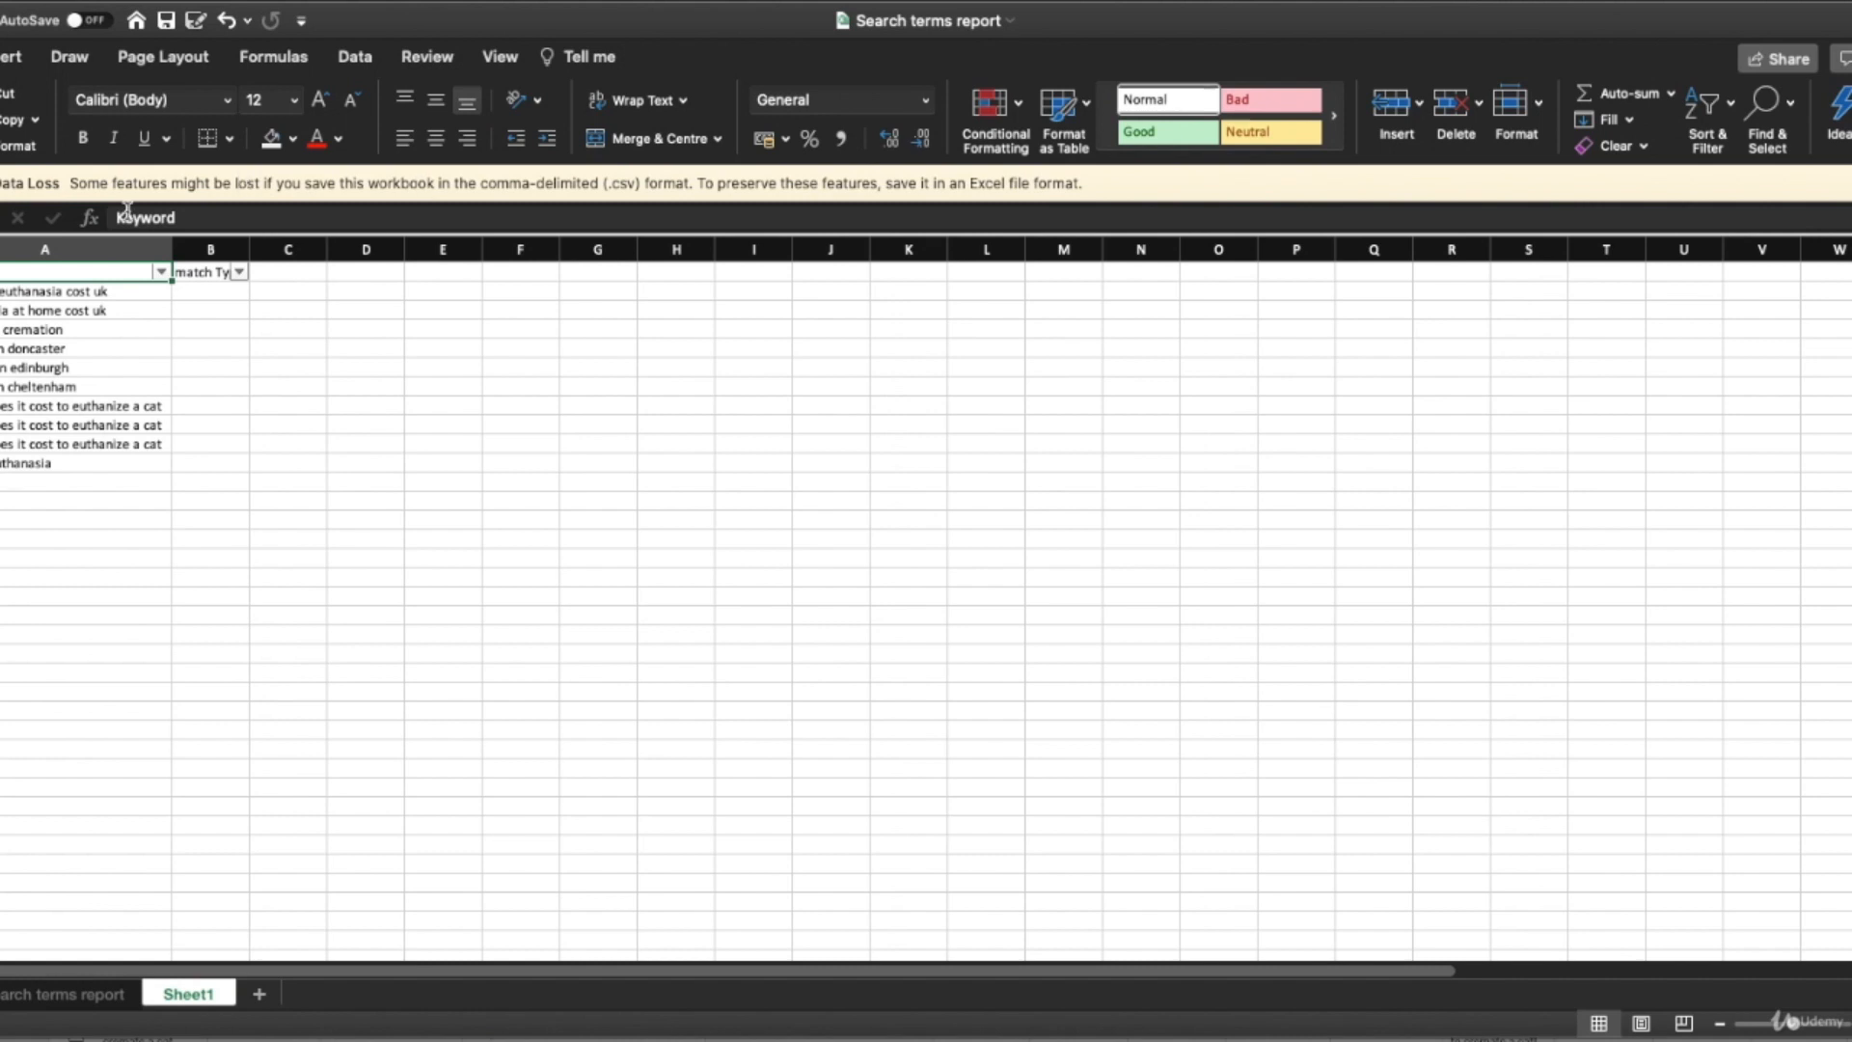
{"action": "left_click", "coordinate": [160, 272]}
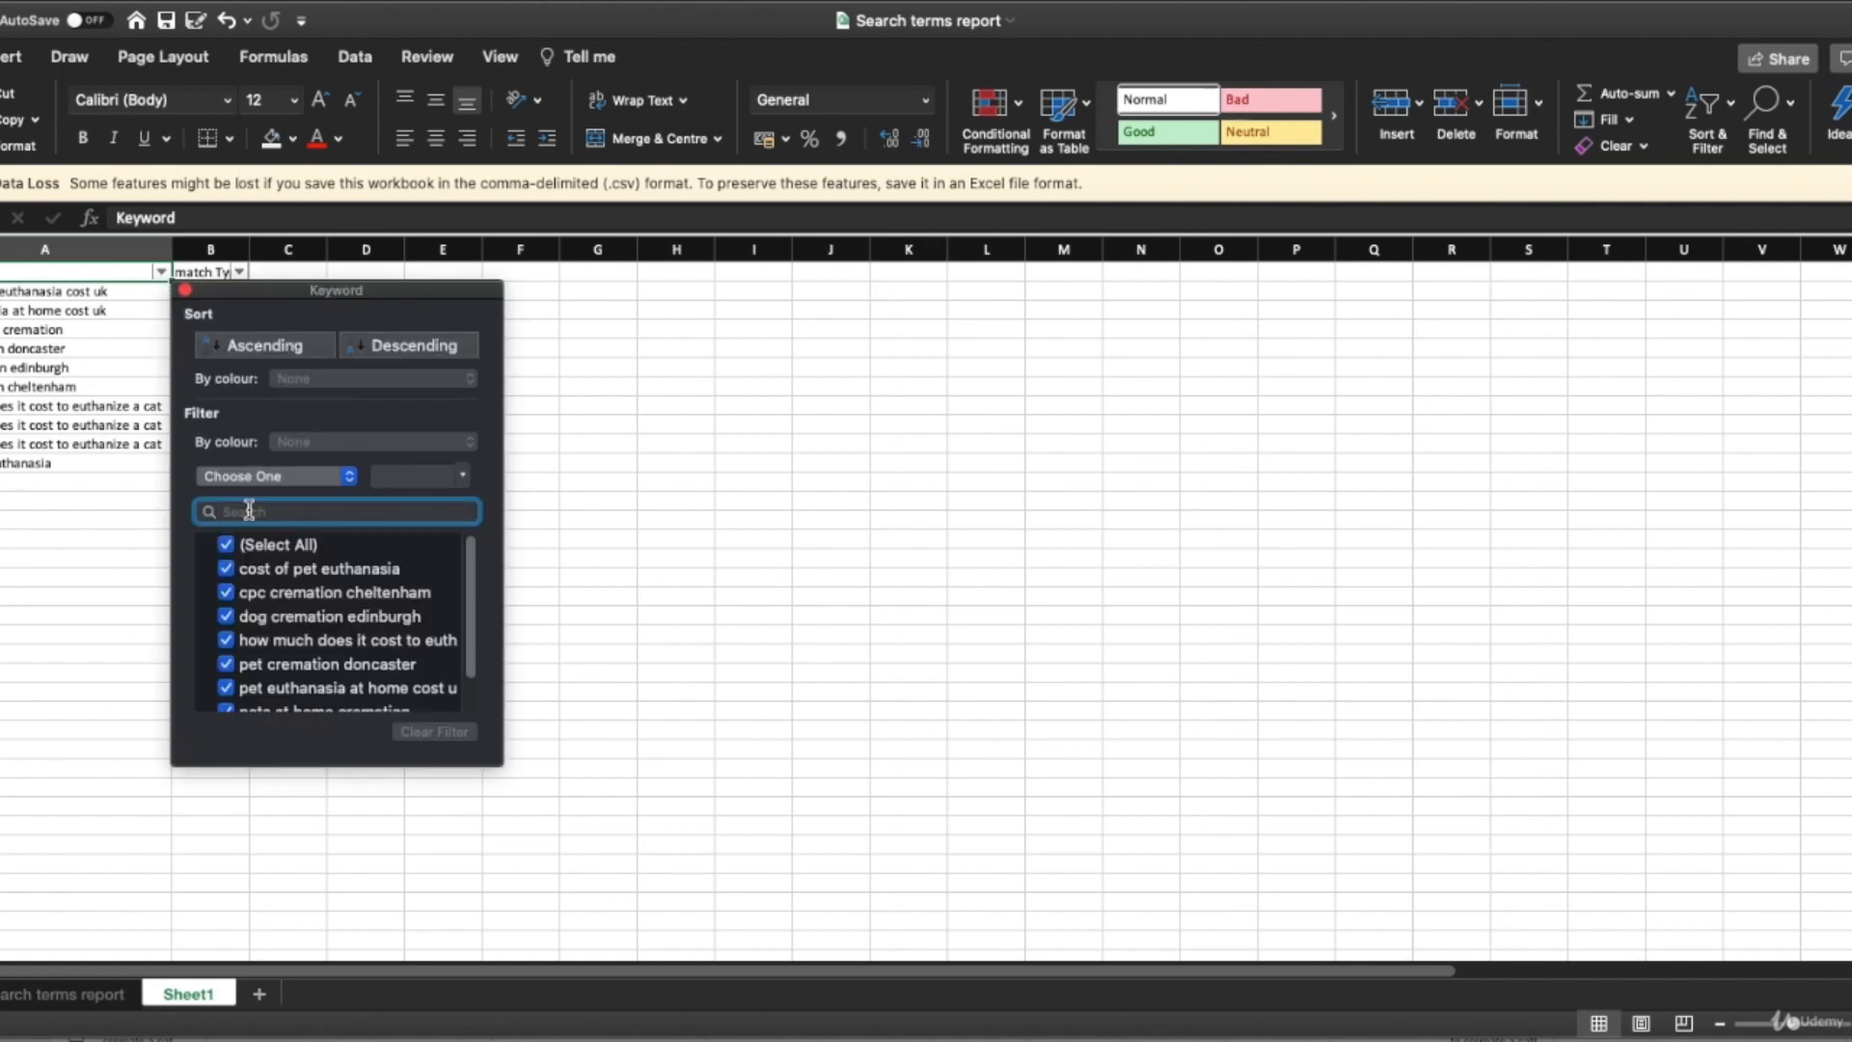
{"action": "type", "text": "cost"}
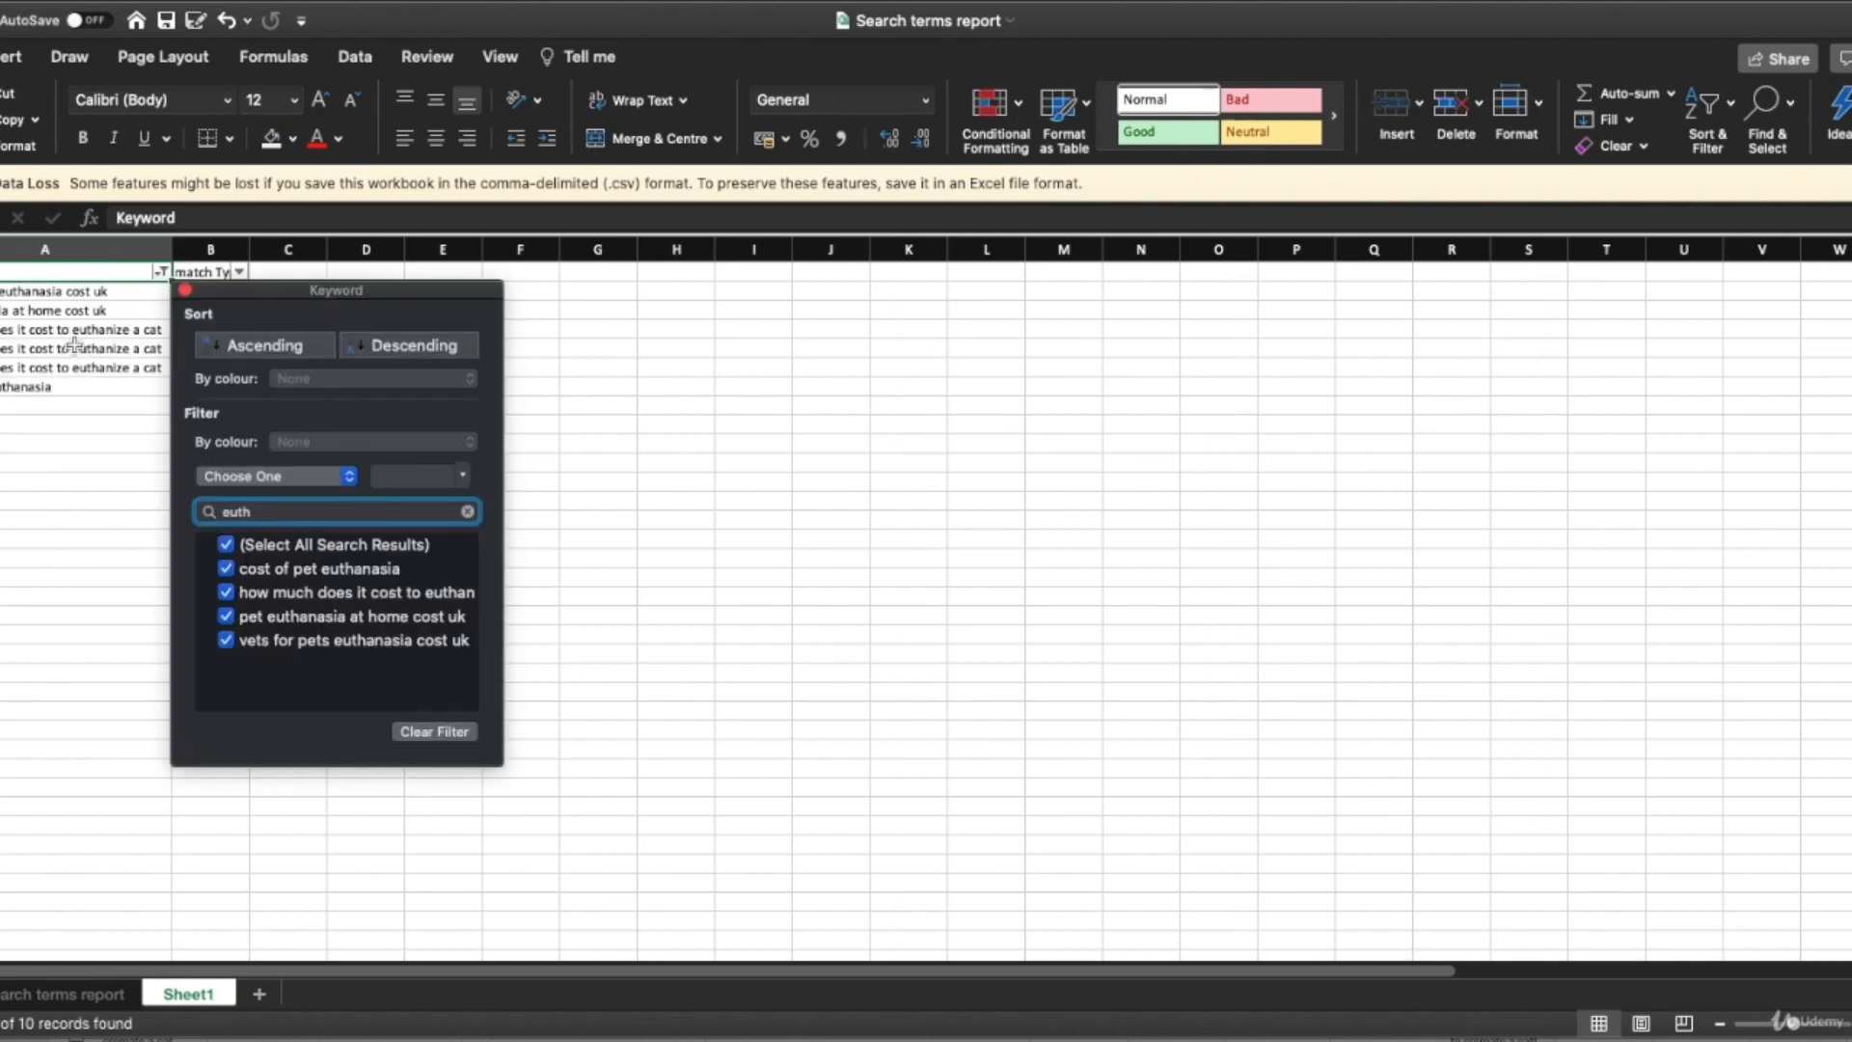
Shorten the first filtered keyword, "vets for pets euthanasia cost uk", to "euthanasia".
{"action": "left_click", "coordinate": [69, 301]}
{"action": "left_click_drag", "start_coordinate": [69, 292], "coordinate": [65, 390]}
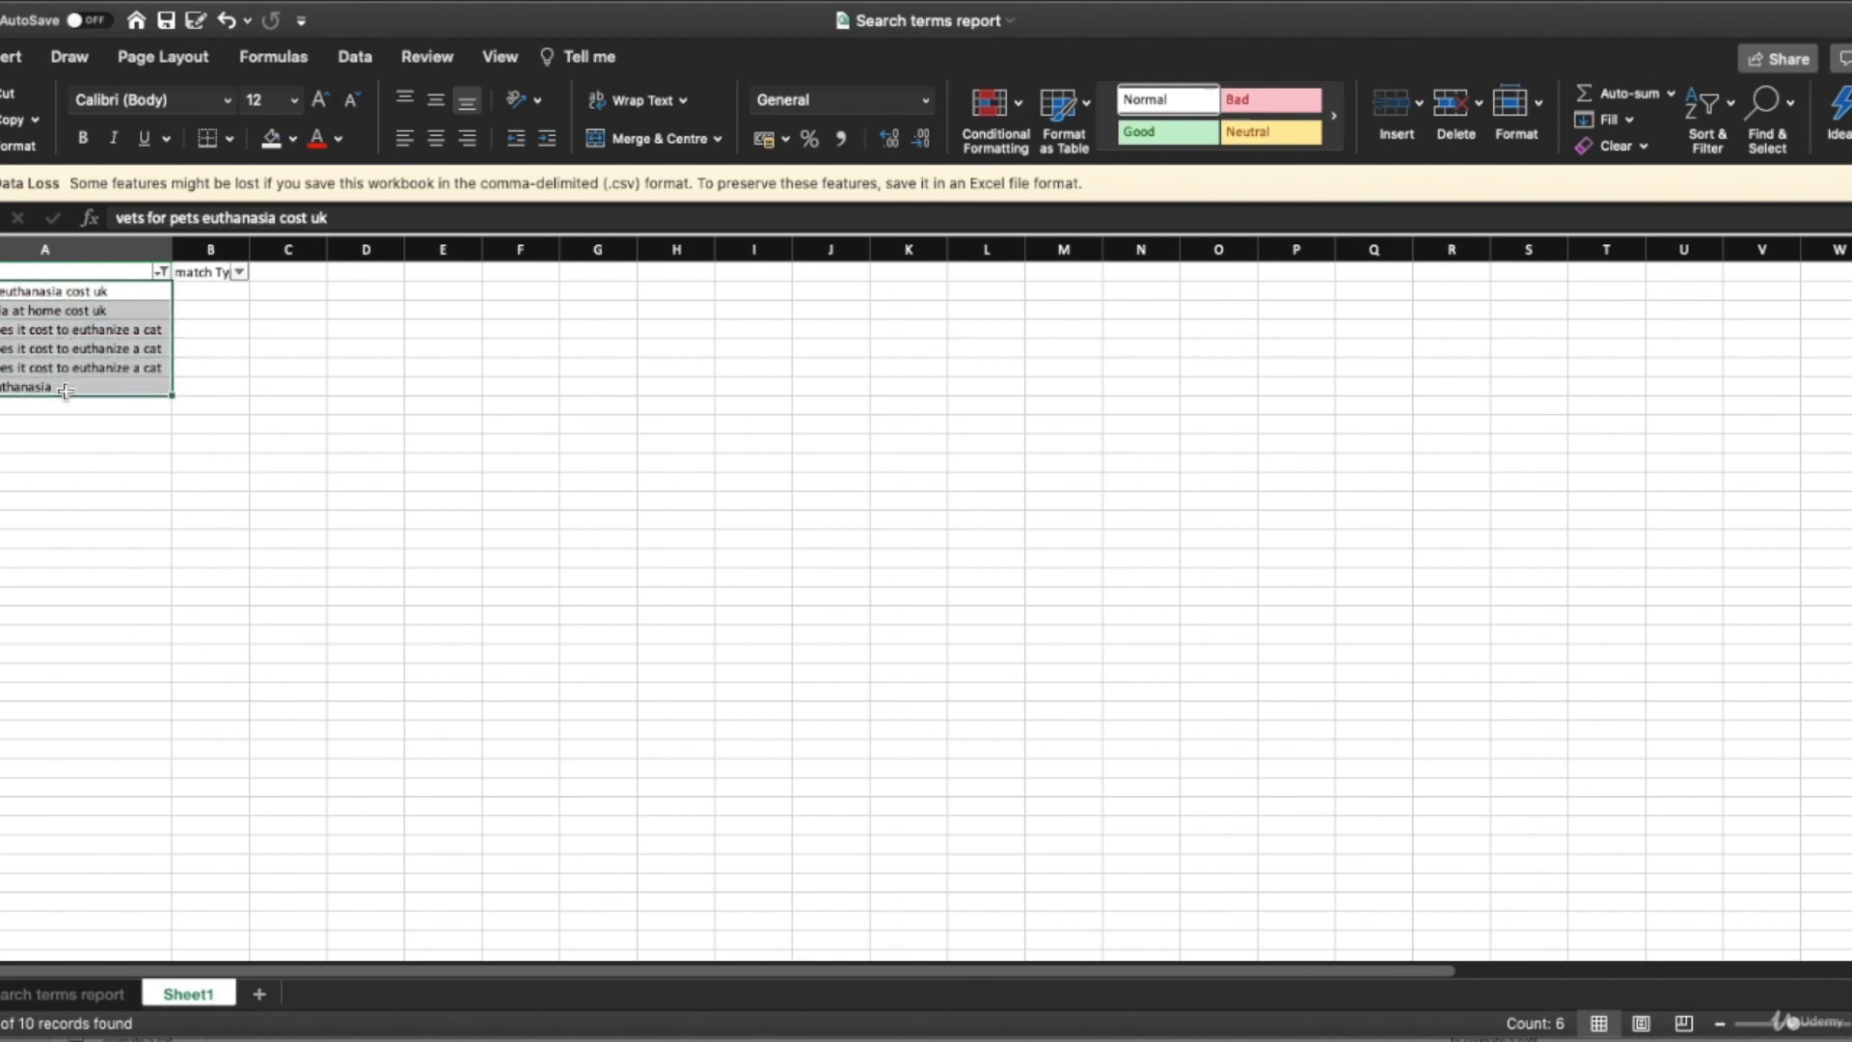
{"action": "key", "text": "Up"}
{"action": "key", "text": "Down"}
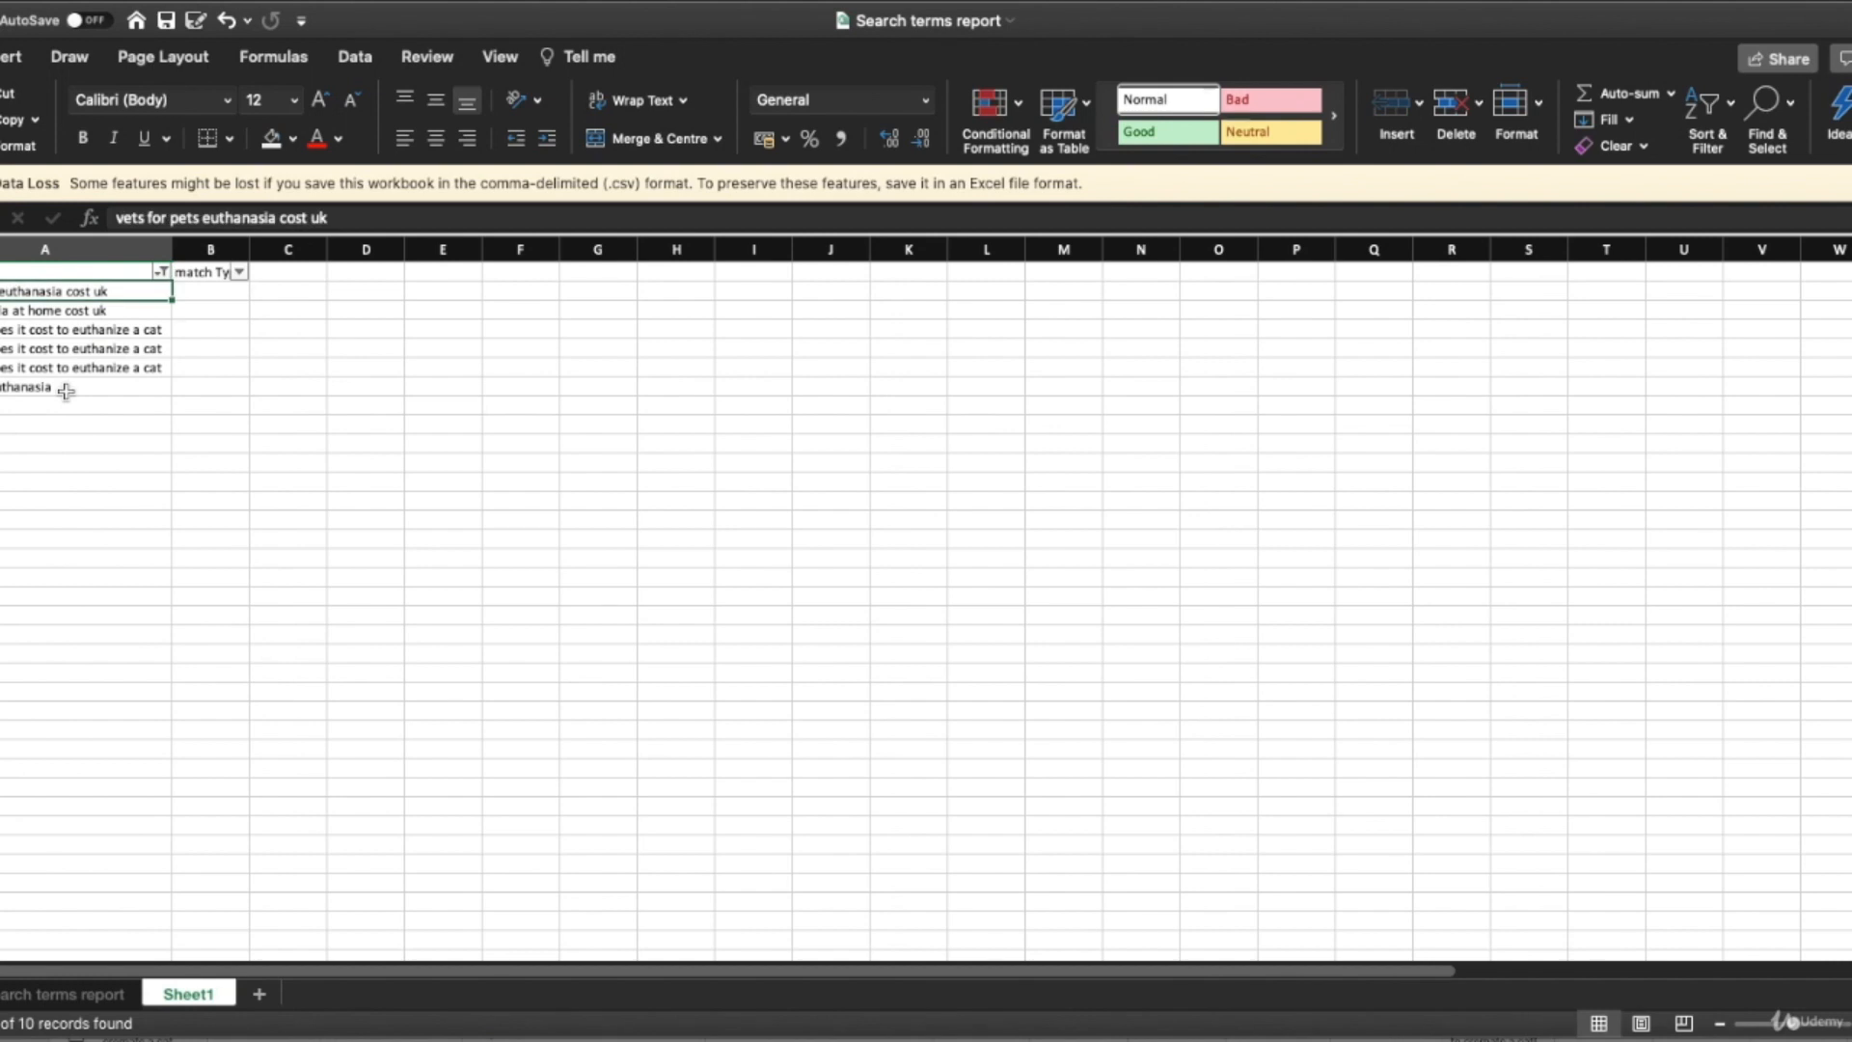
{"action": "left_click_drag", "start_coordinate": [202, 217], "coordinate": [330, 226]}
{"action": "key", "text": "BackSpace"}
{"action": "key", "text": "BackSpace"}
{"action": "key", "text": "Return"}
{"action": "key", "text": "Up"}
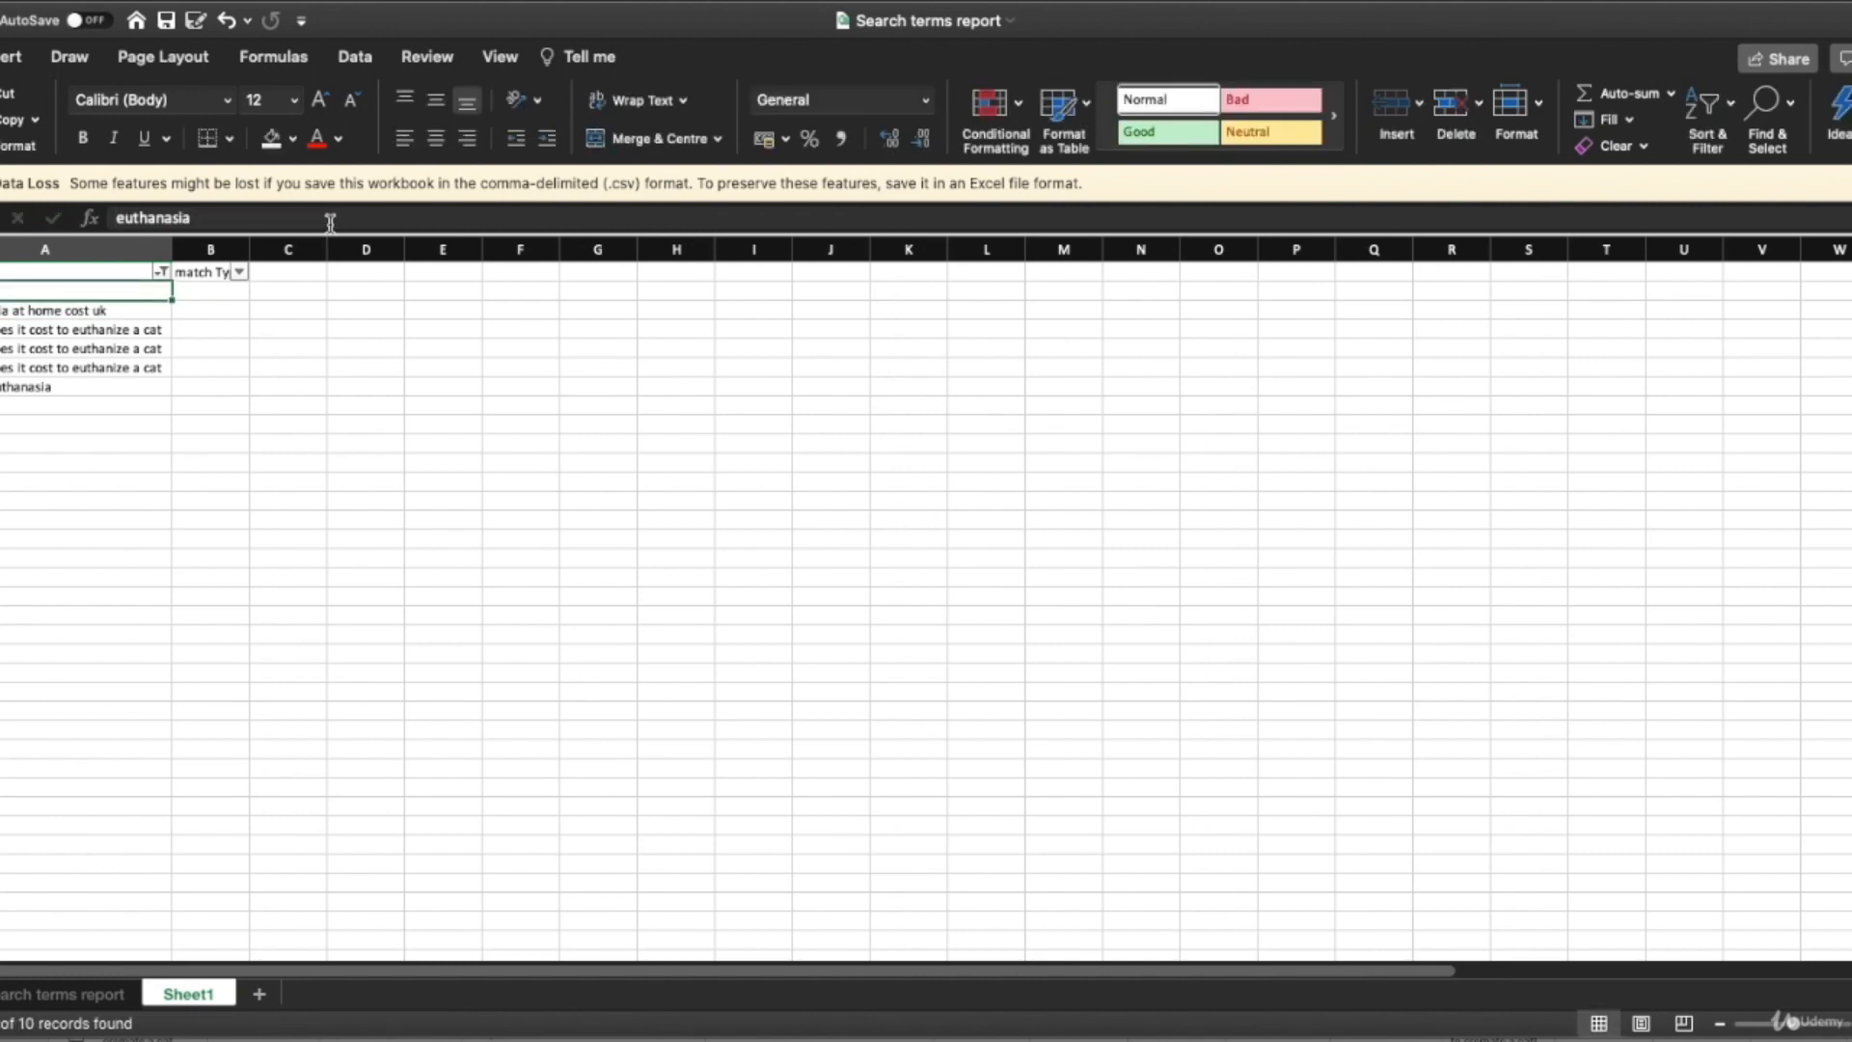
Delete the other filtered euthanasia terms and enter "phrase" as the match type of "euthanasia".
{"action": "key", "text": "Down"}
{"action": "key", "text": "super+shift+Down"}
{"action": "key", "text": "Delete"}
{"action": "key", "text": "Up"}
{"action": "key", "text": "Right"}
{"action": "type", "text": "phrase"}
{"action": "key", "text": "Return"}
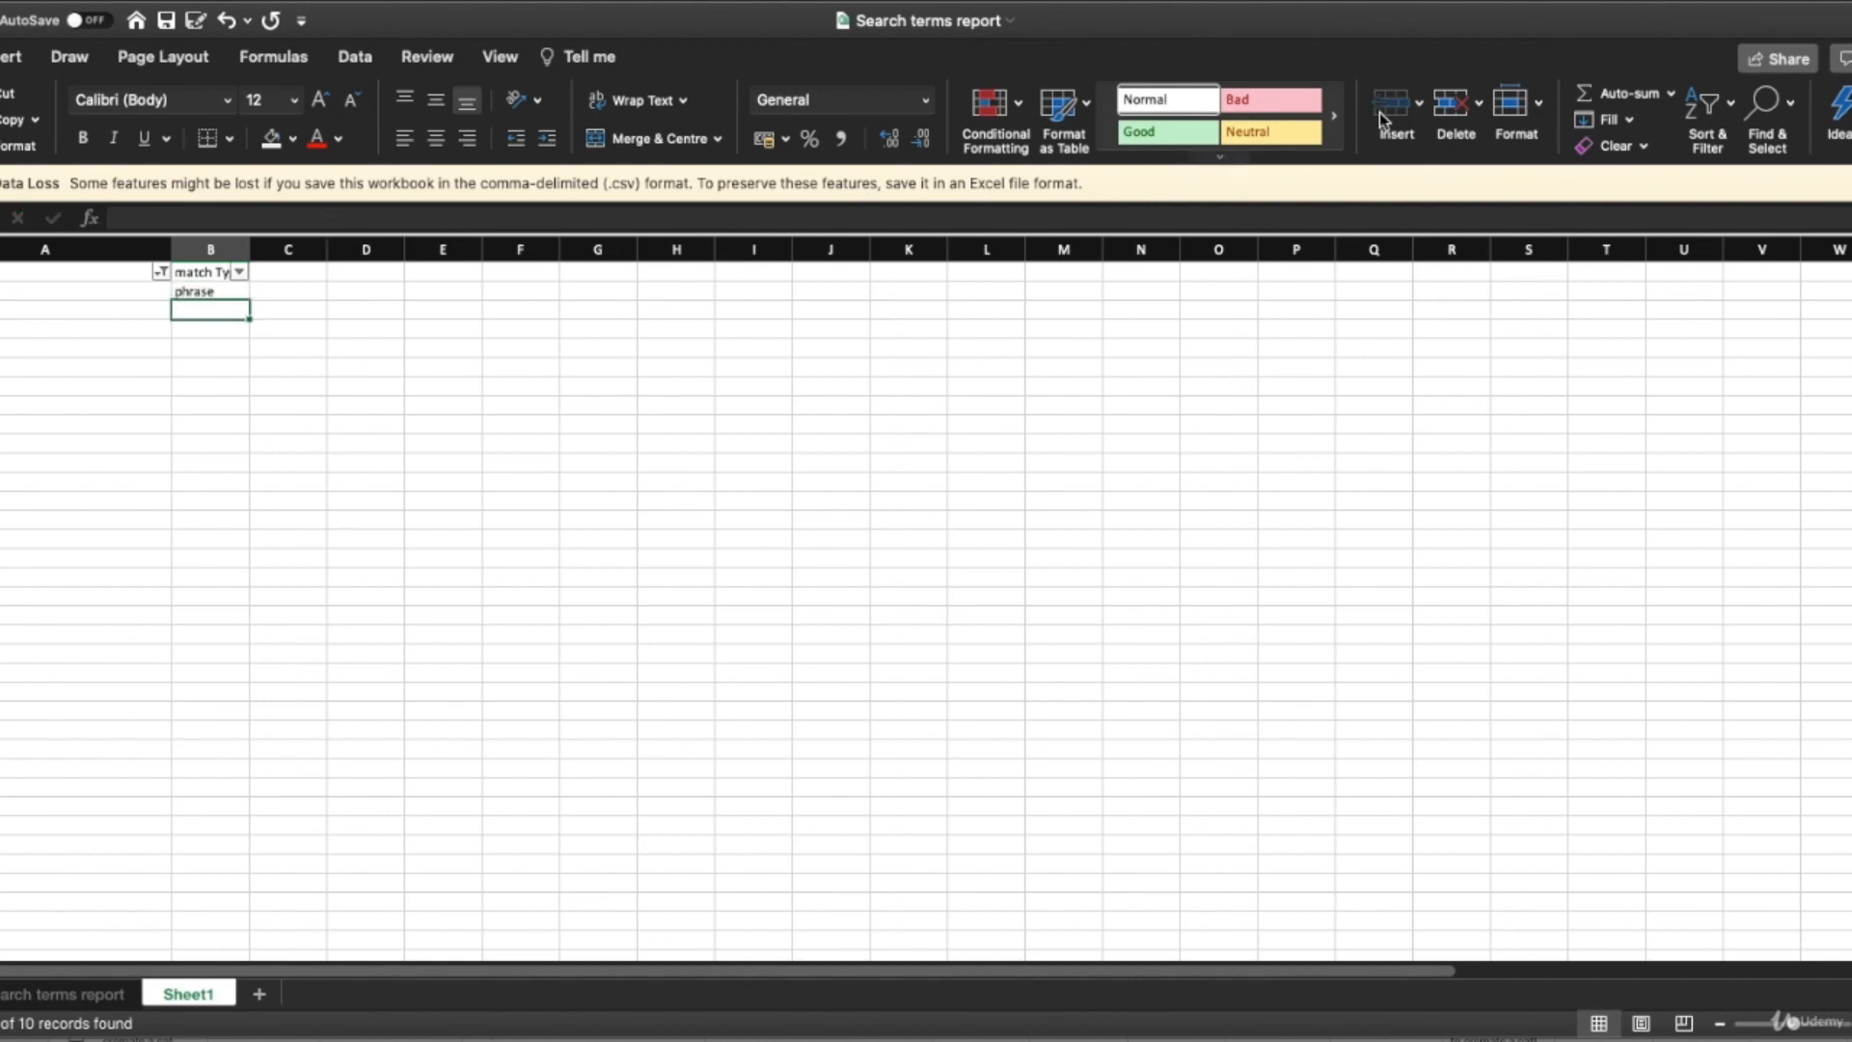
Clear the Keyword filter and delete the empty row below "euthanasia".
{"action": "left_click", "coordinate": [1710, 104]}
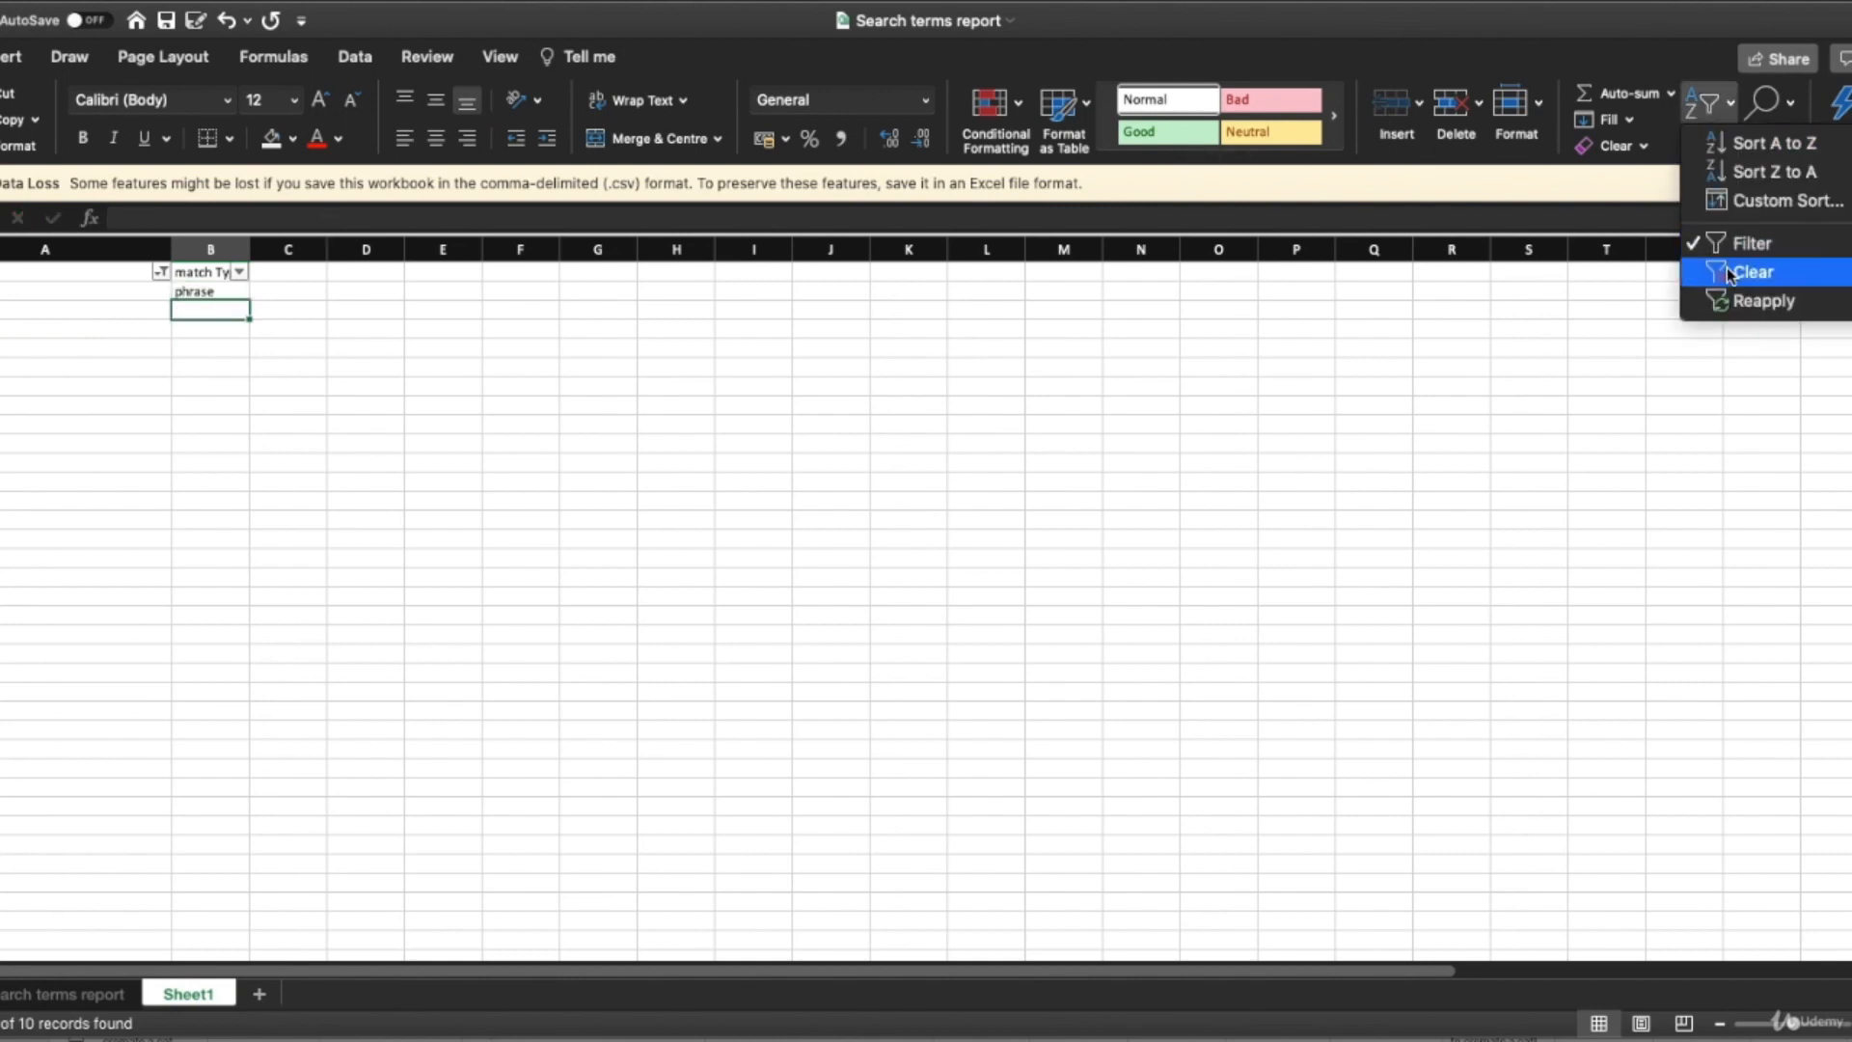
{"action": "left_click", "coordinate": [1727, 270]}
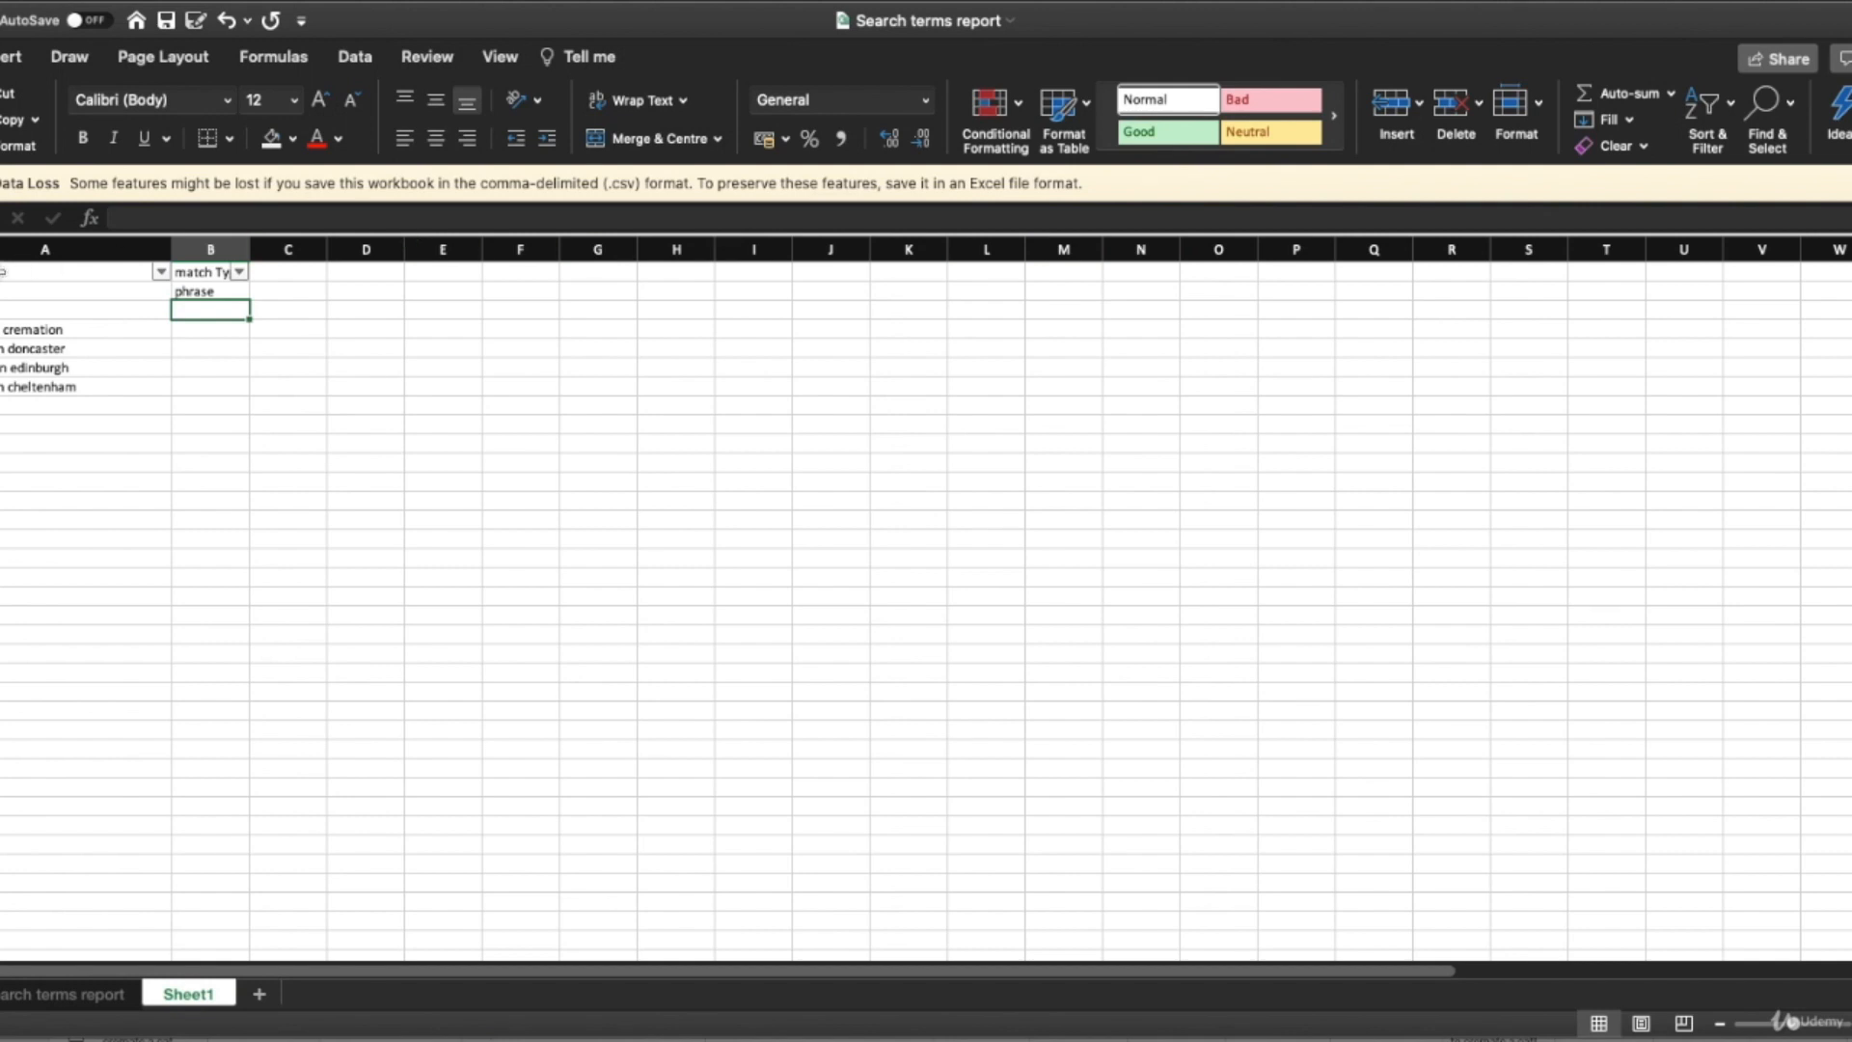
{"action": "right_click", "coordinate": [0, 308]}
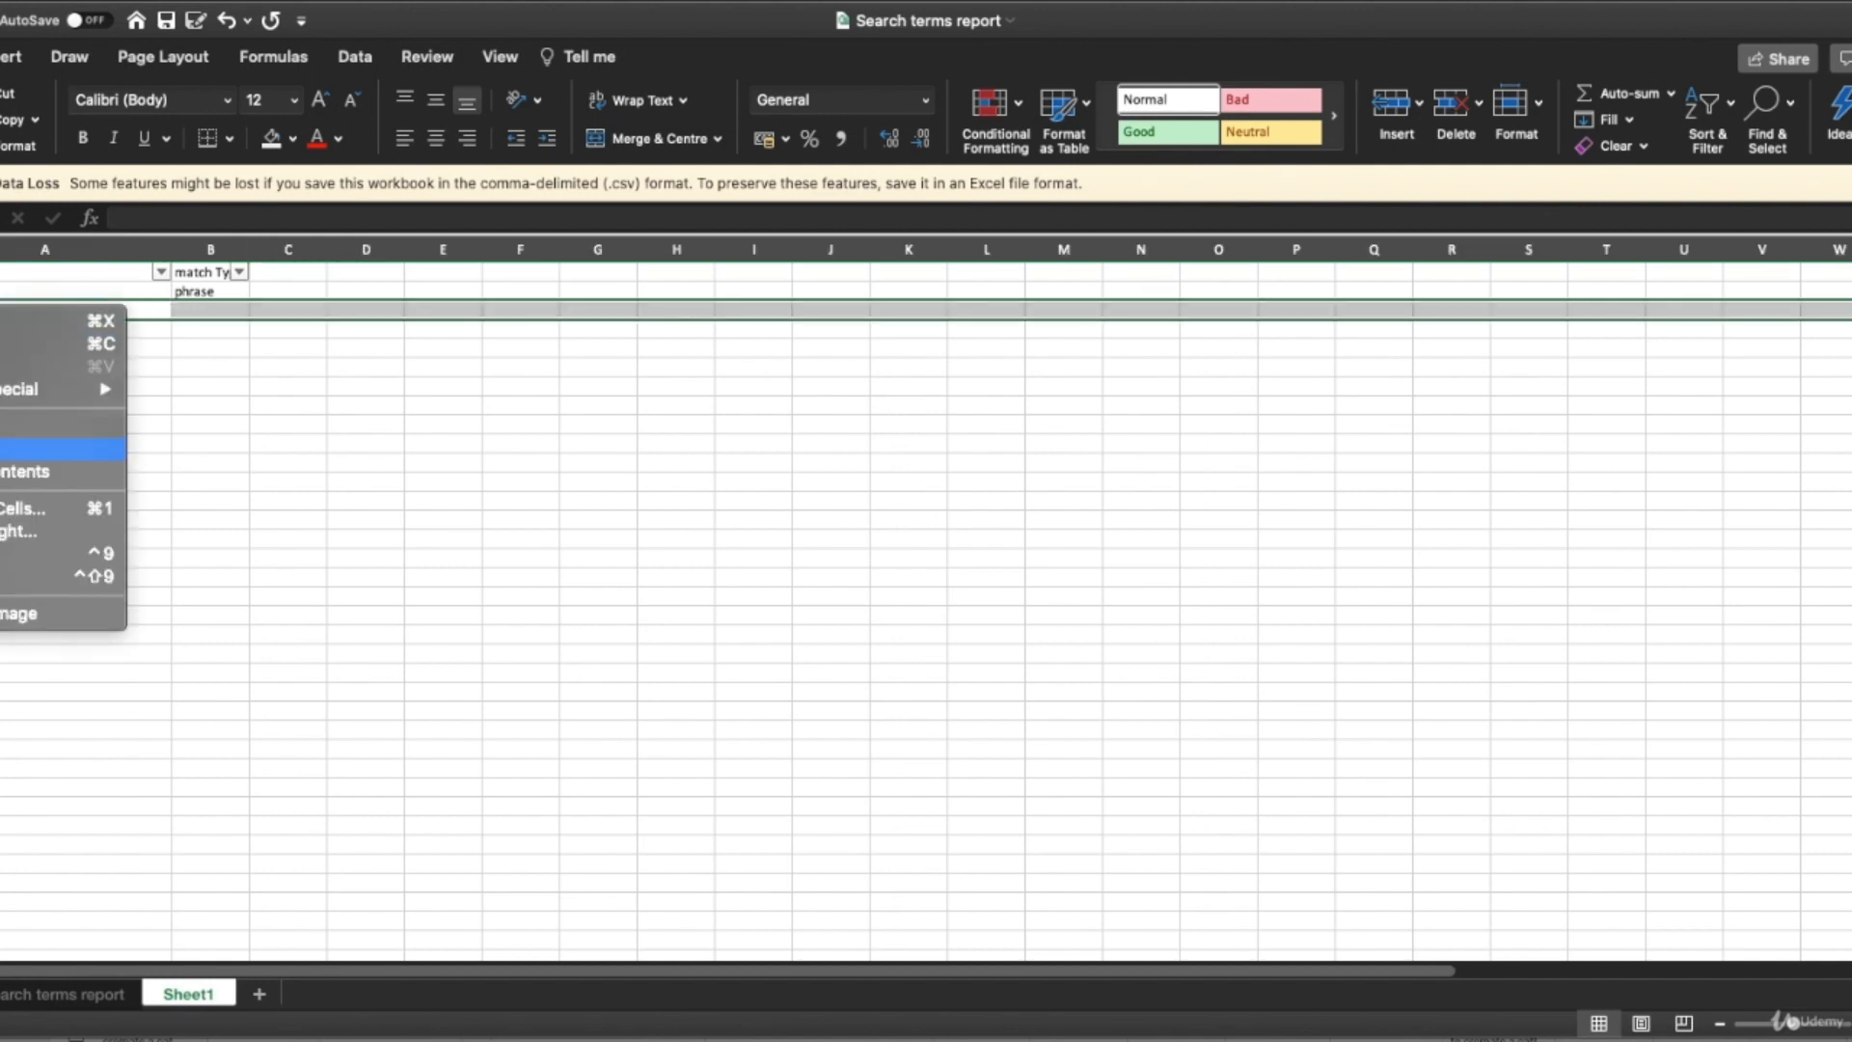
{"action": "left_click", "coordinate": [29, 448]}
Remove "cremation" from the keyword "pets at home cremation" and set its match type to "phrase".
{"action": "left_click", "coordinate": [77, 291]}
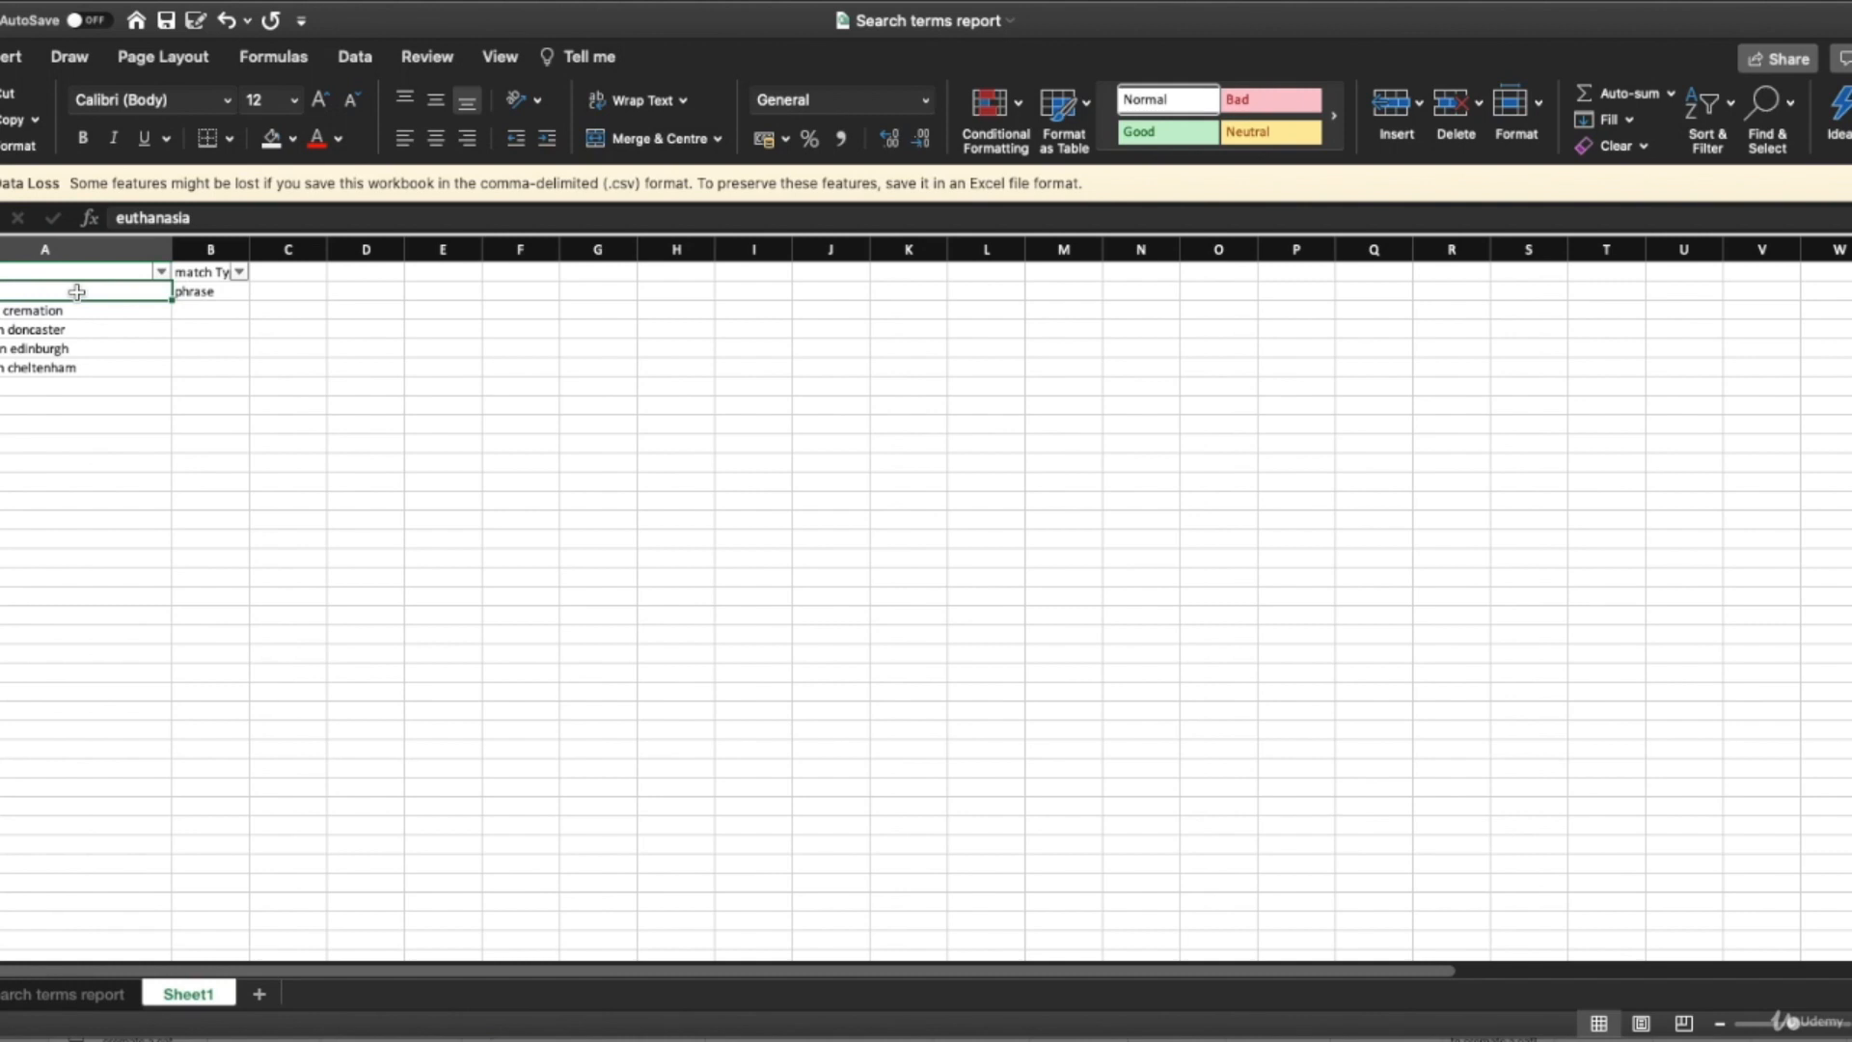
{"action": "key", "text": "Down"}
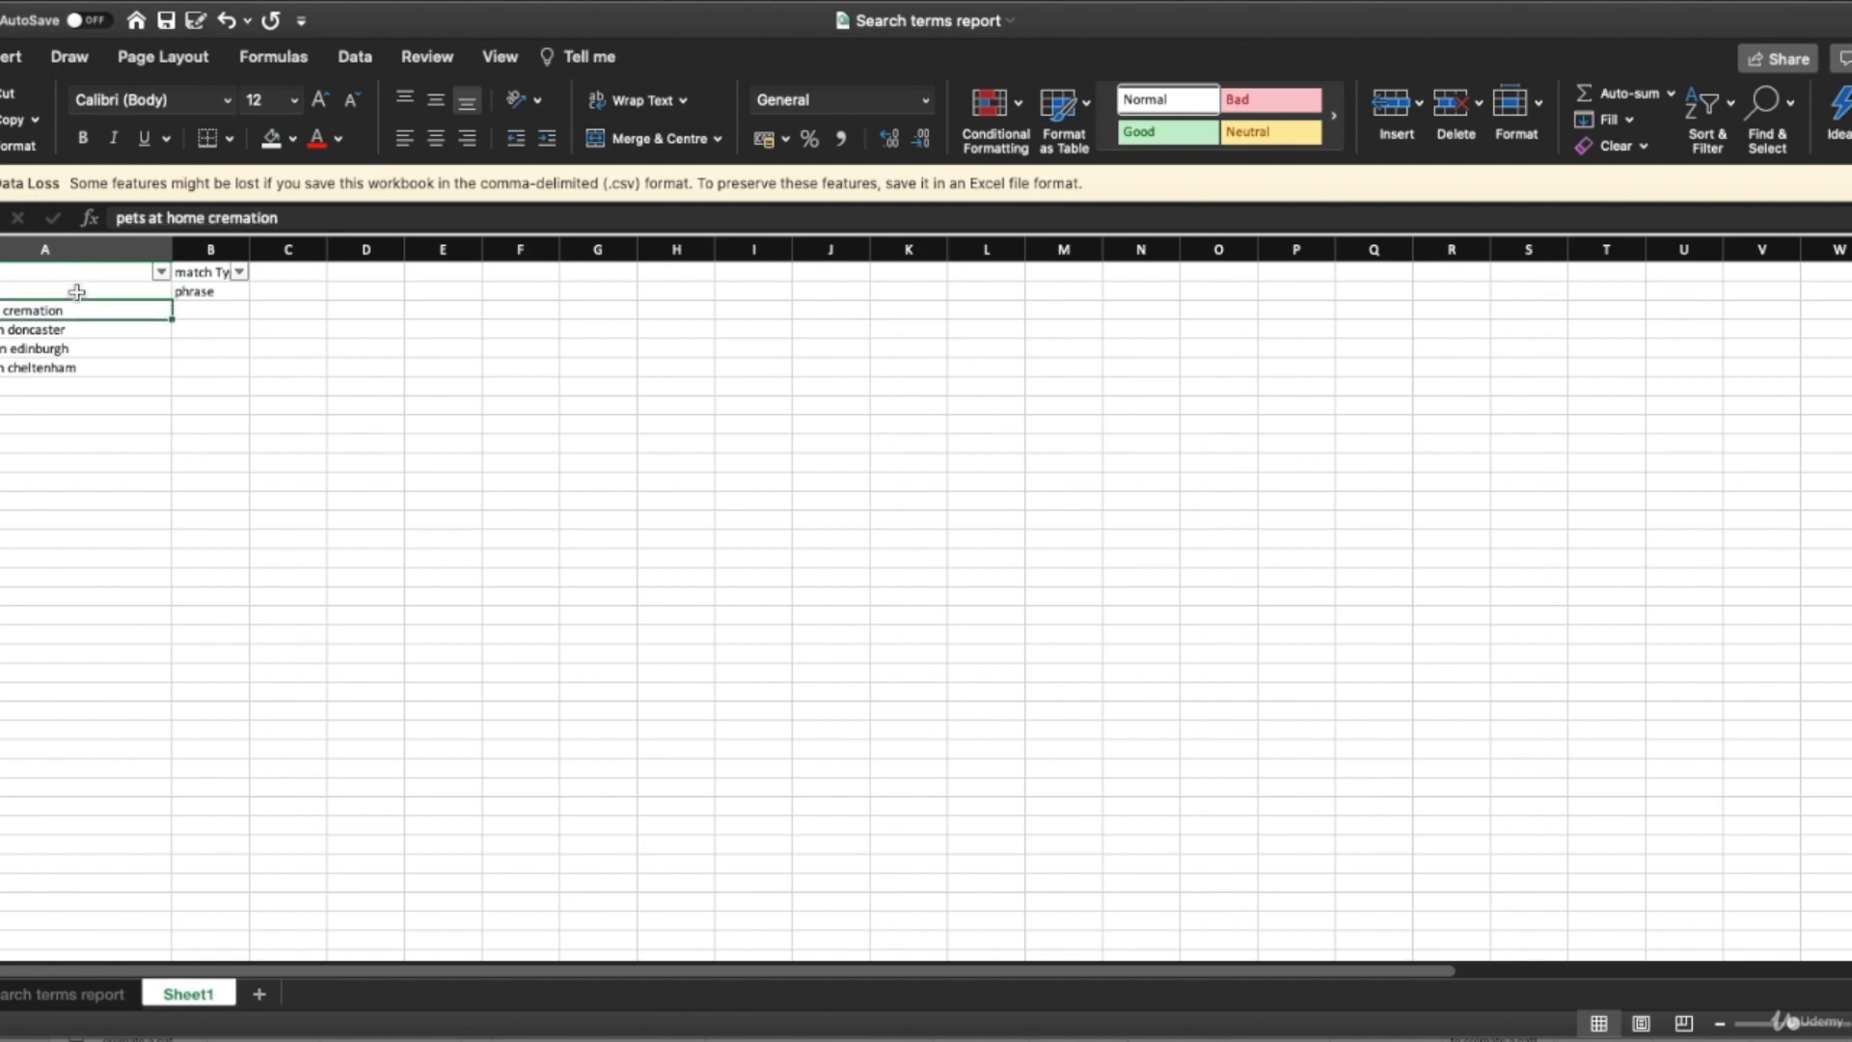
{"action": "key", "text": "Right"}
{"action": "key", "text": "Left"}
{"action": "double_click", "coordinate": [5, 313]}
{"action": "left_click_drag", "start_coordinate": [4, 312], "coordinate": [137, 318]}
{"action": "key", "text": "BackSpace"}
{"action": "key", "text": "Return"}
{"action": "key", "text": "Up"}
{"action": "key", "text": "Tab"}
{"action": "type", "text": "phrase"}
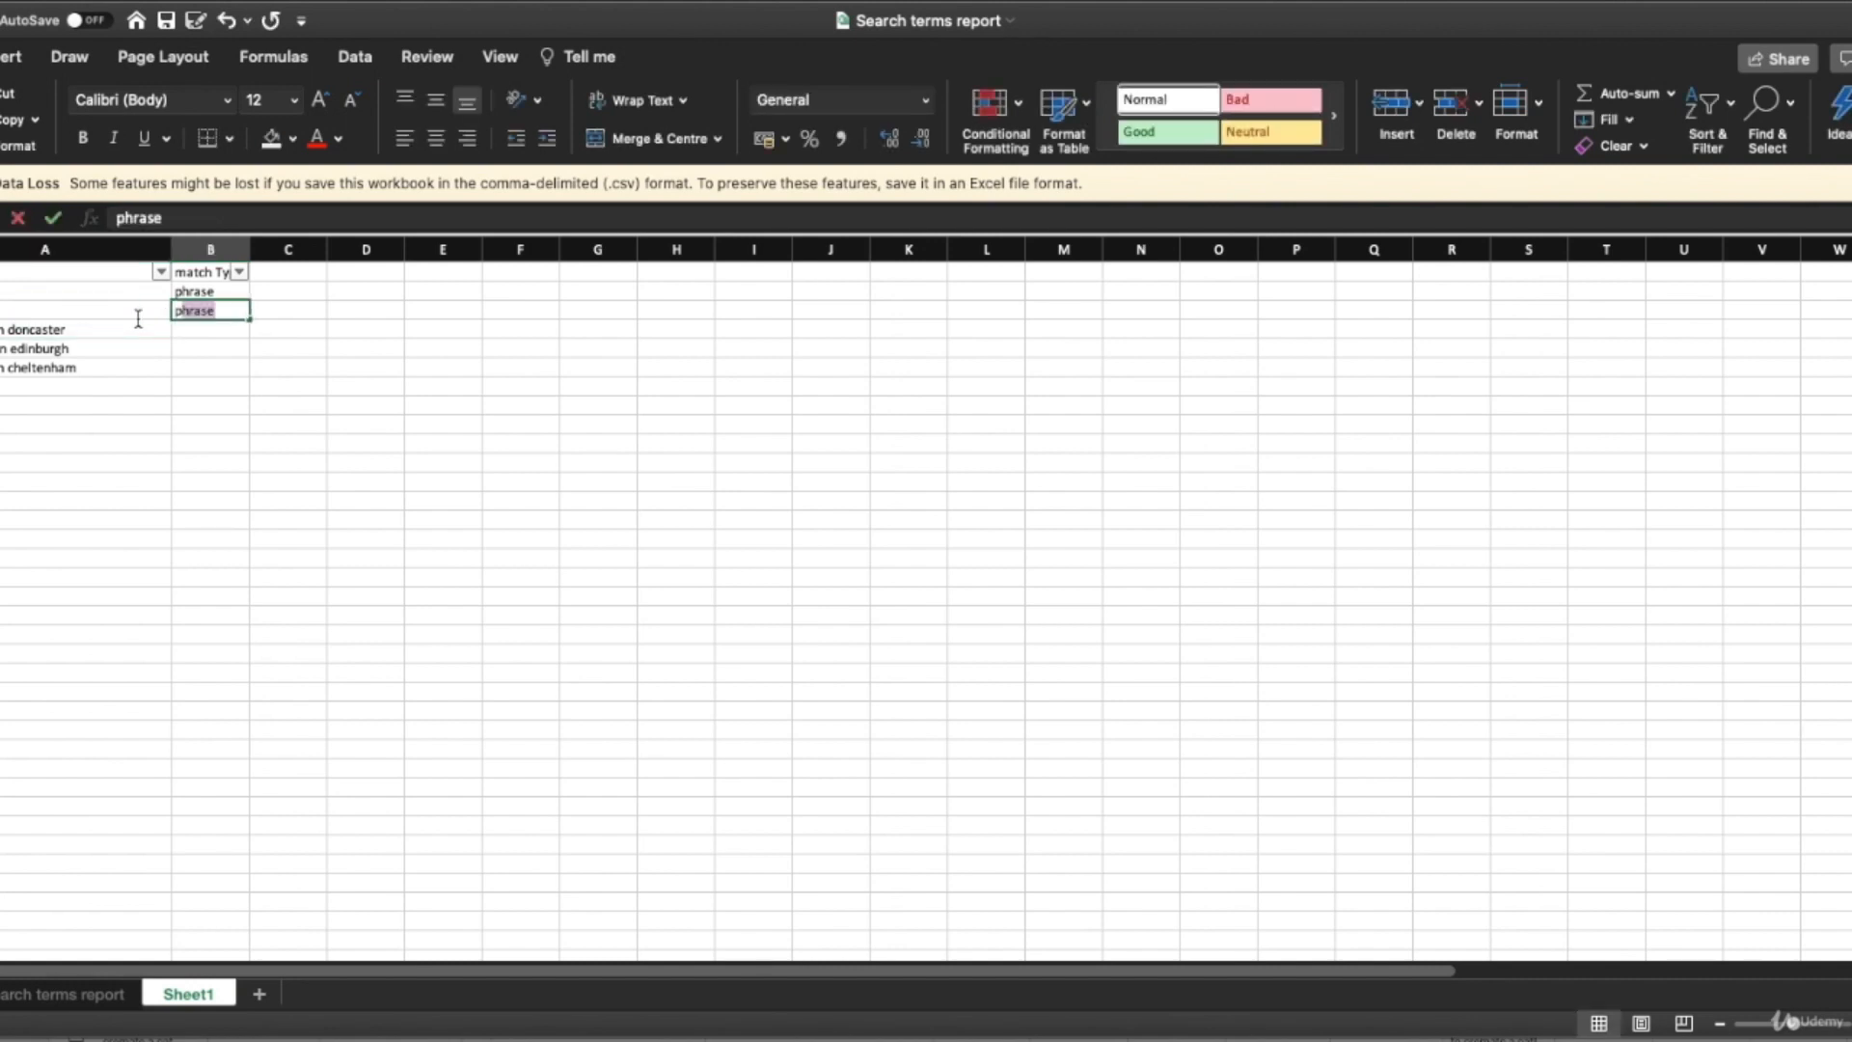
{"action": "key", "text": "Return"}
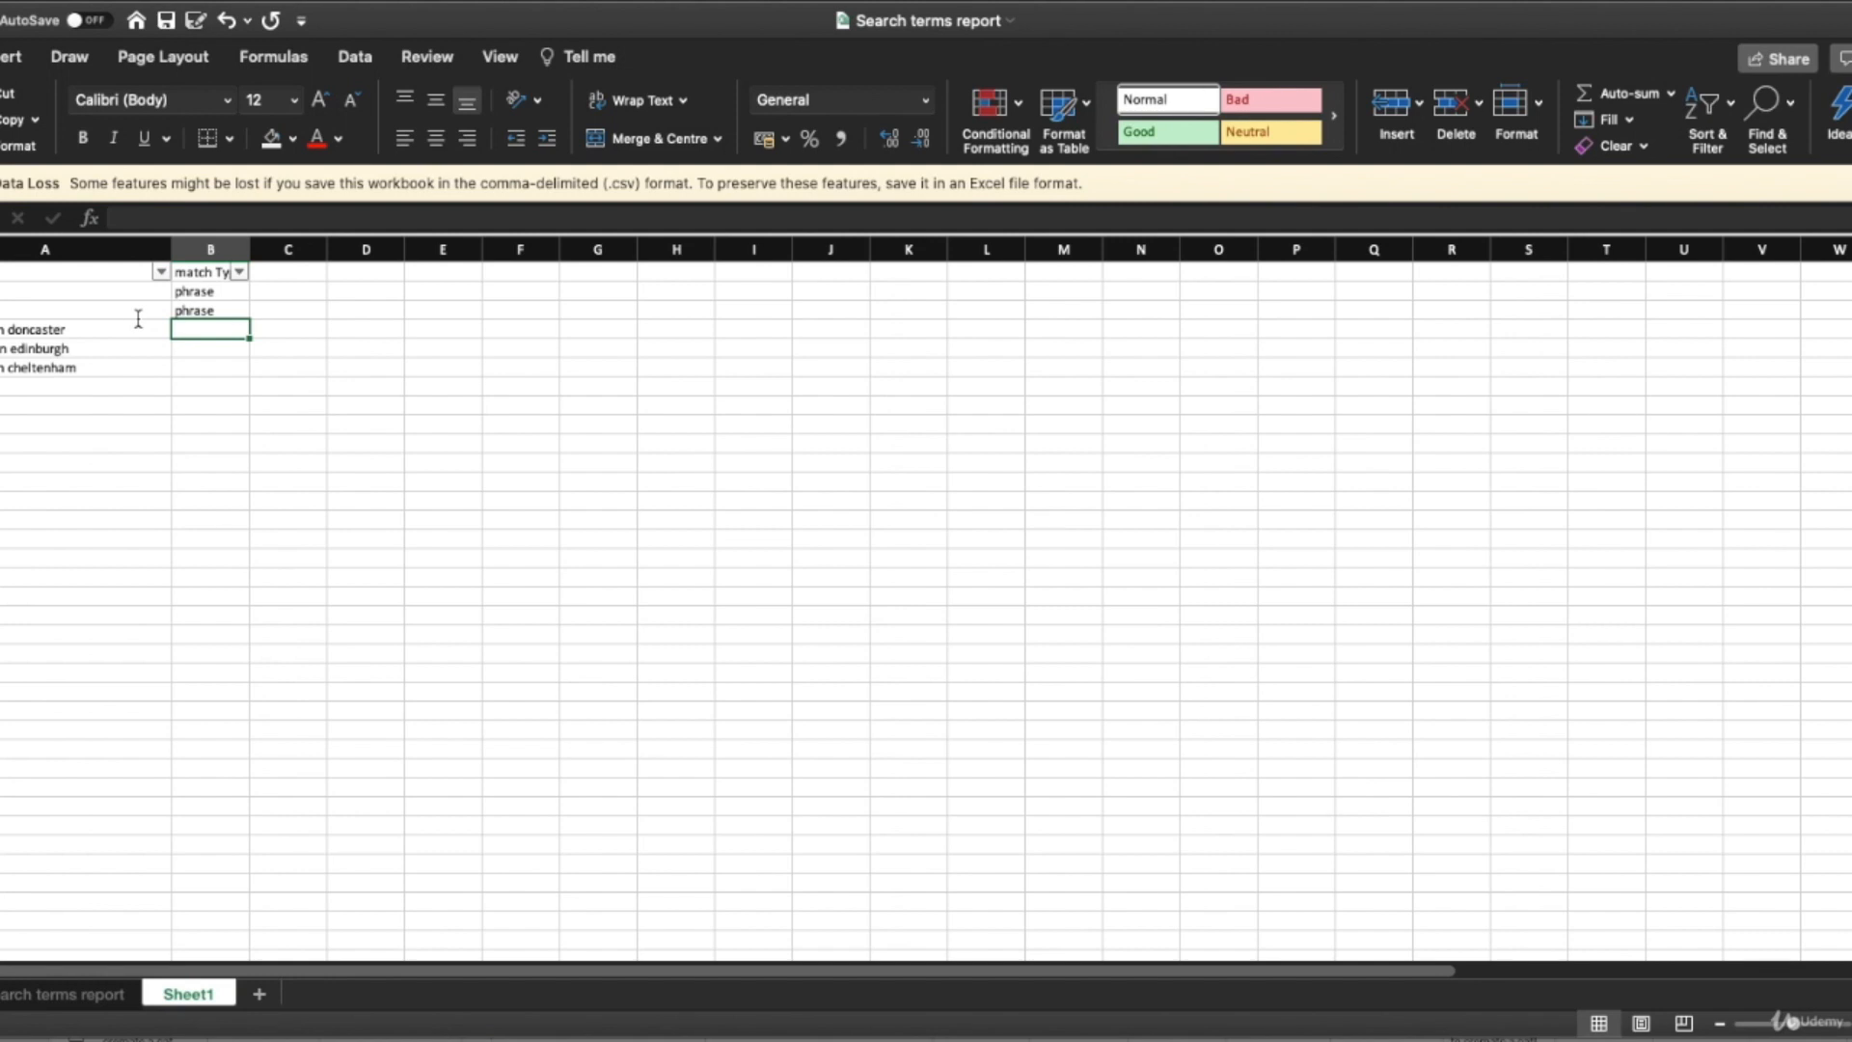
Replace "pet cremation doncaster" with "doncaster" and set its match type to "phrase".
{"action": "left_click", "coordinate": [138, 318]}
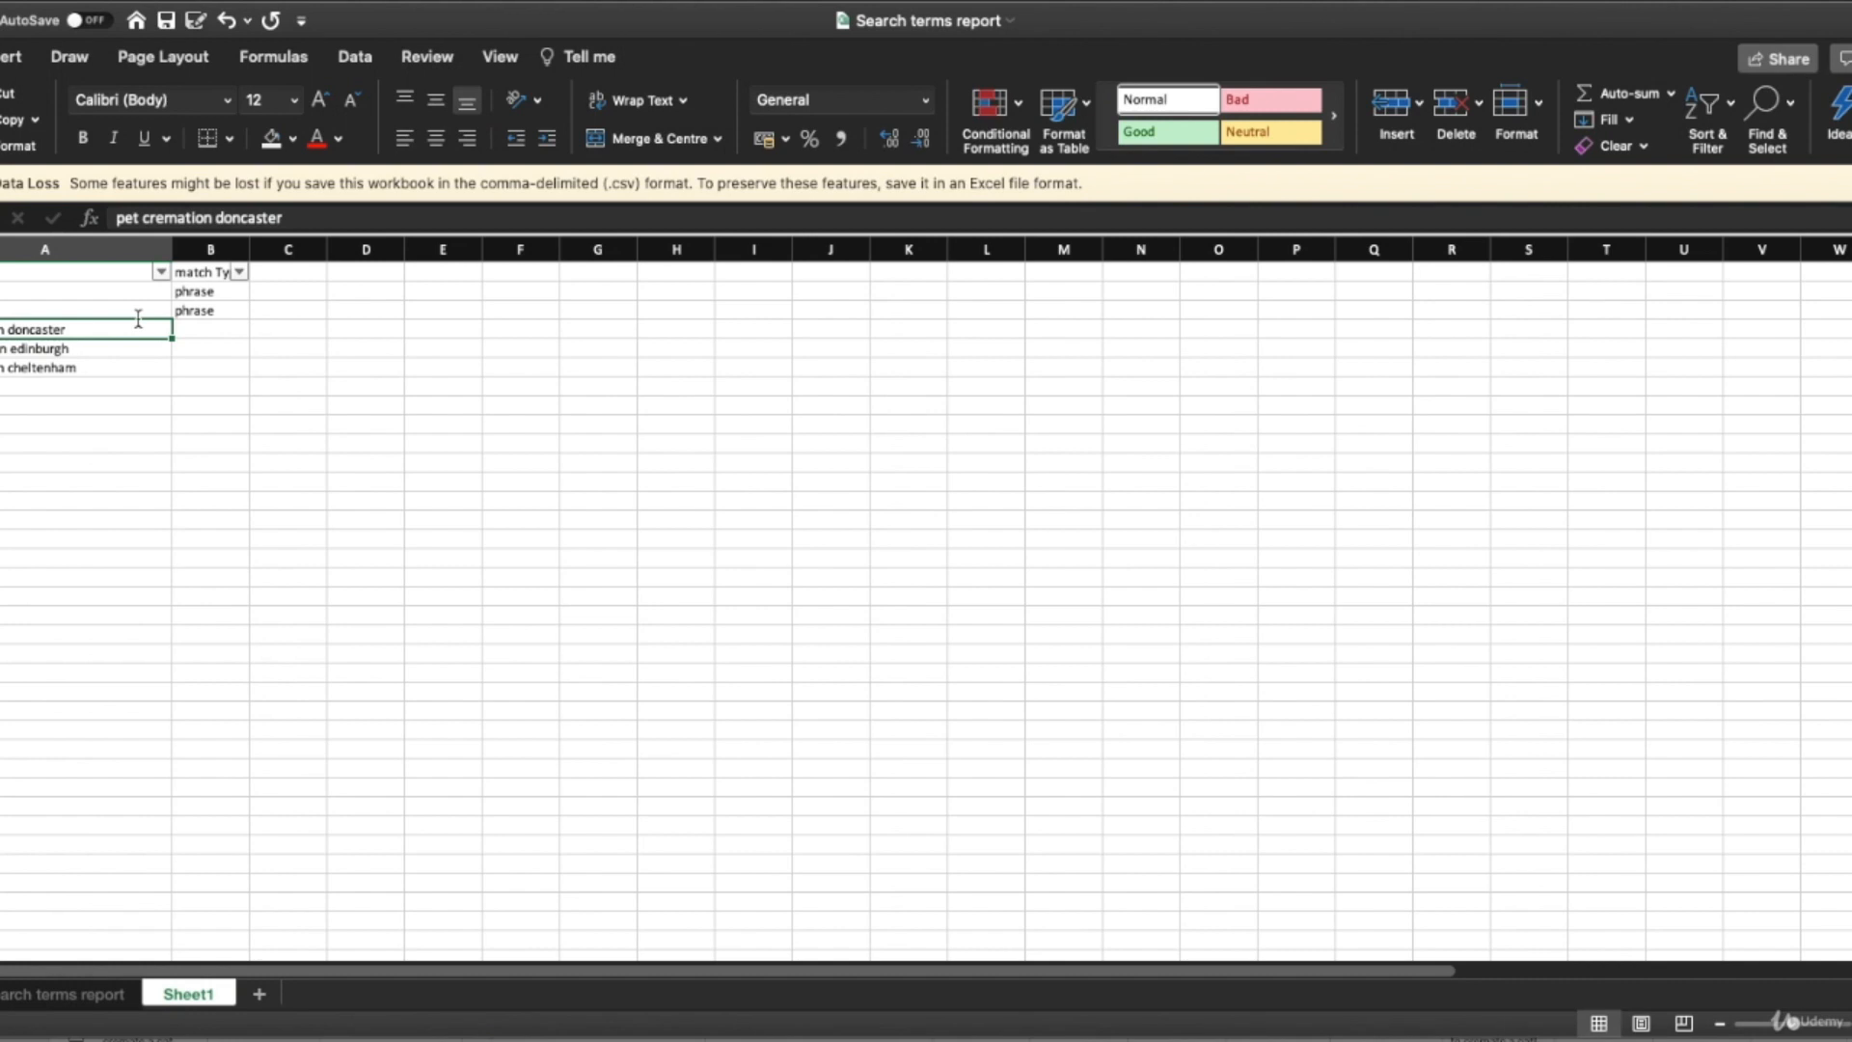
{"action": "type", "text": "doncaster"}
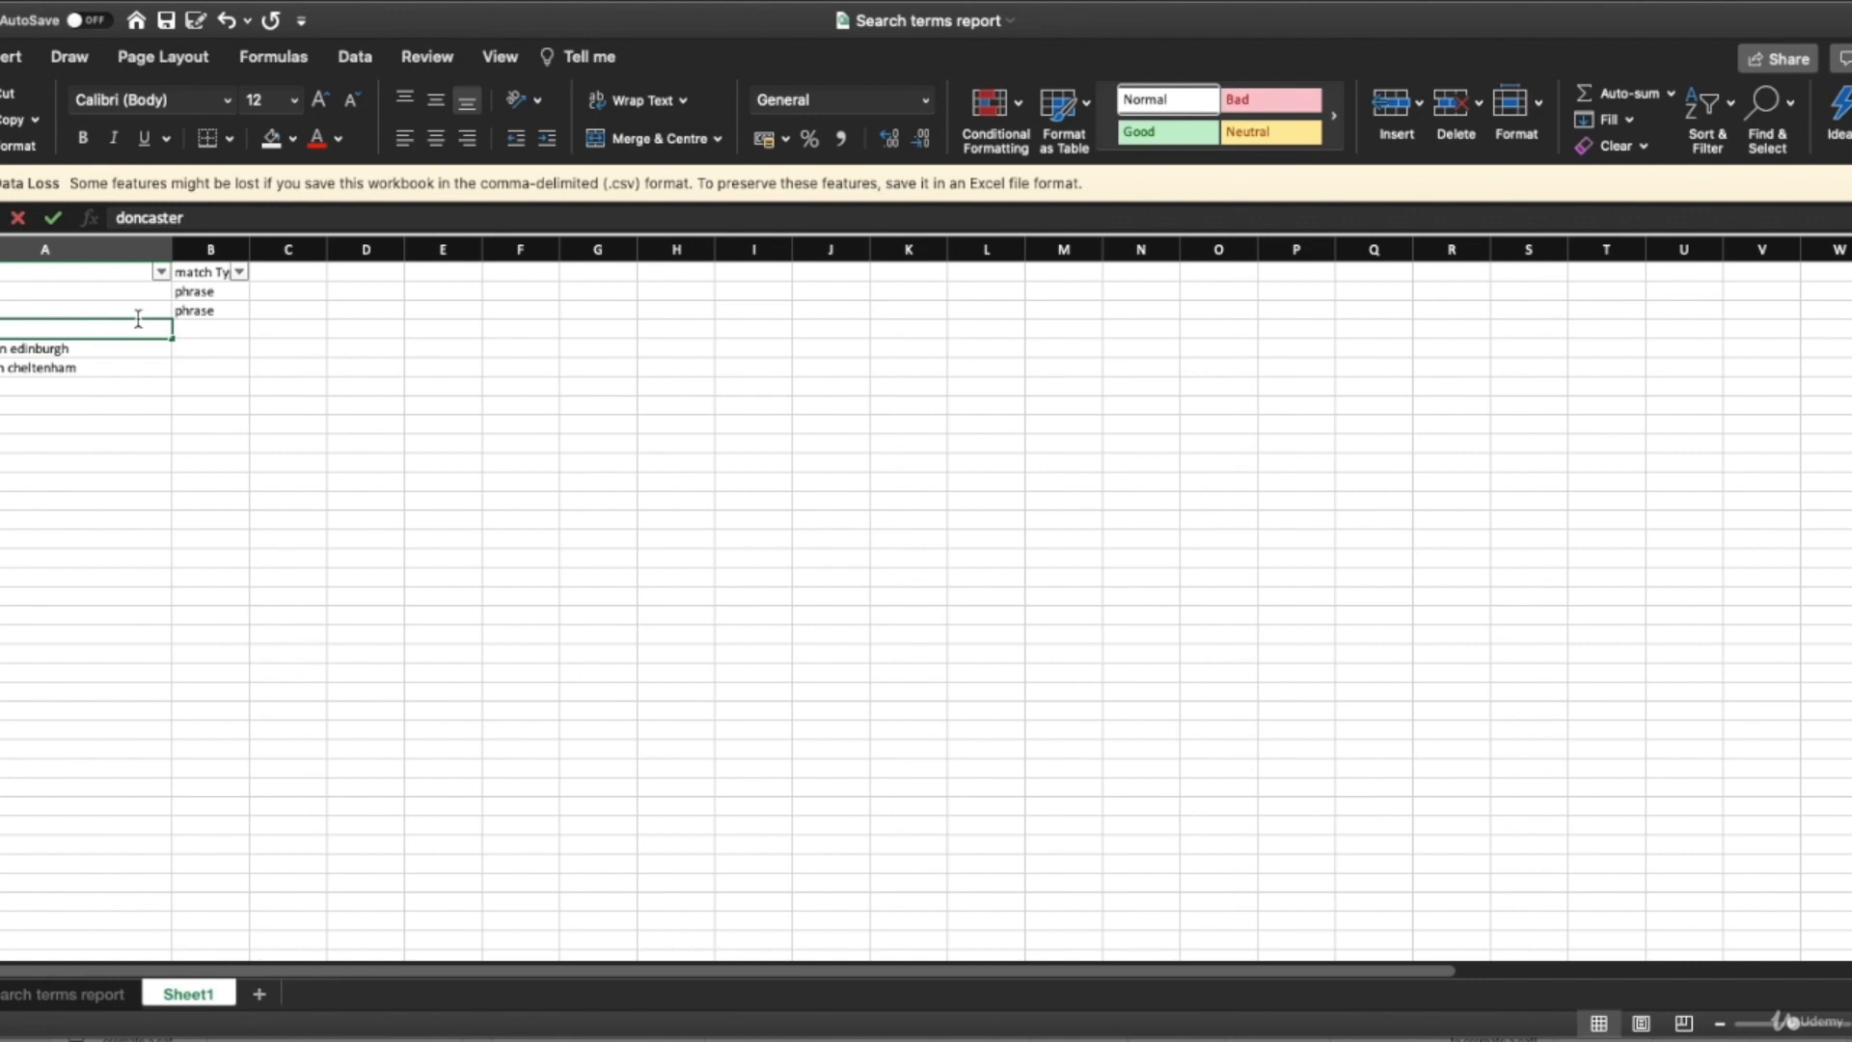
{"action": "key", "text": "Tab"}
{"action": "type", "text": "p"}
{"action": "key", "text": "Return"}
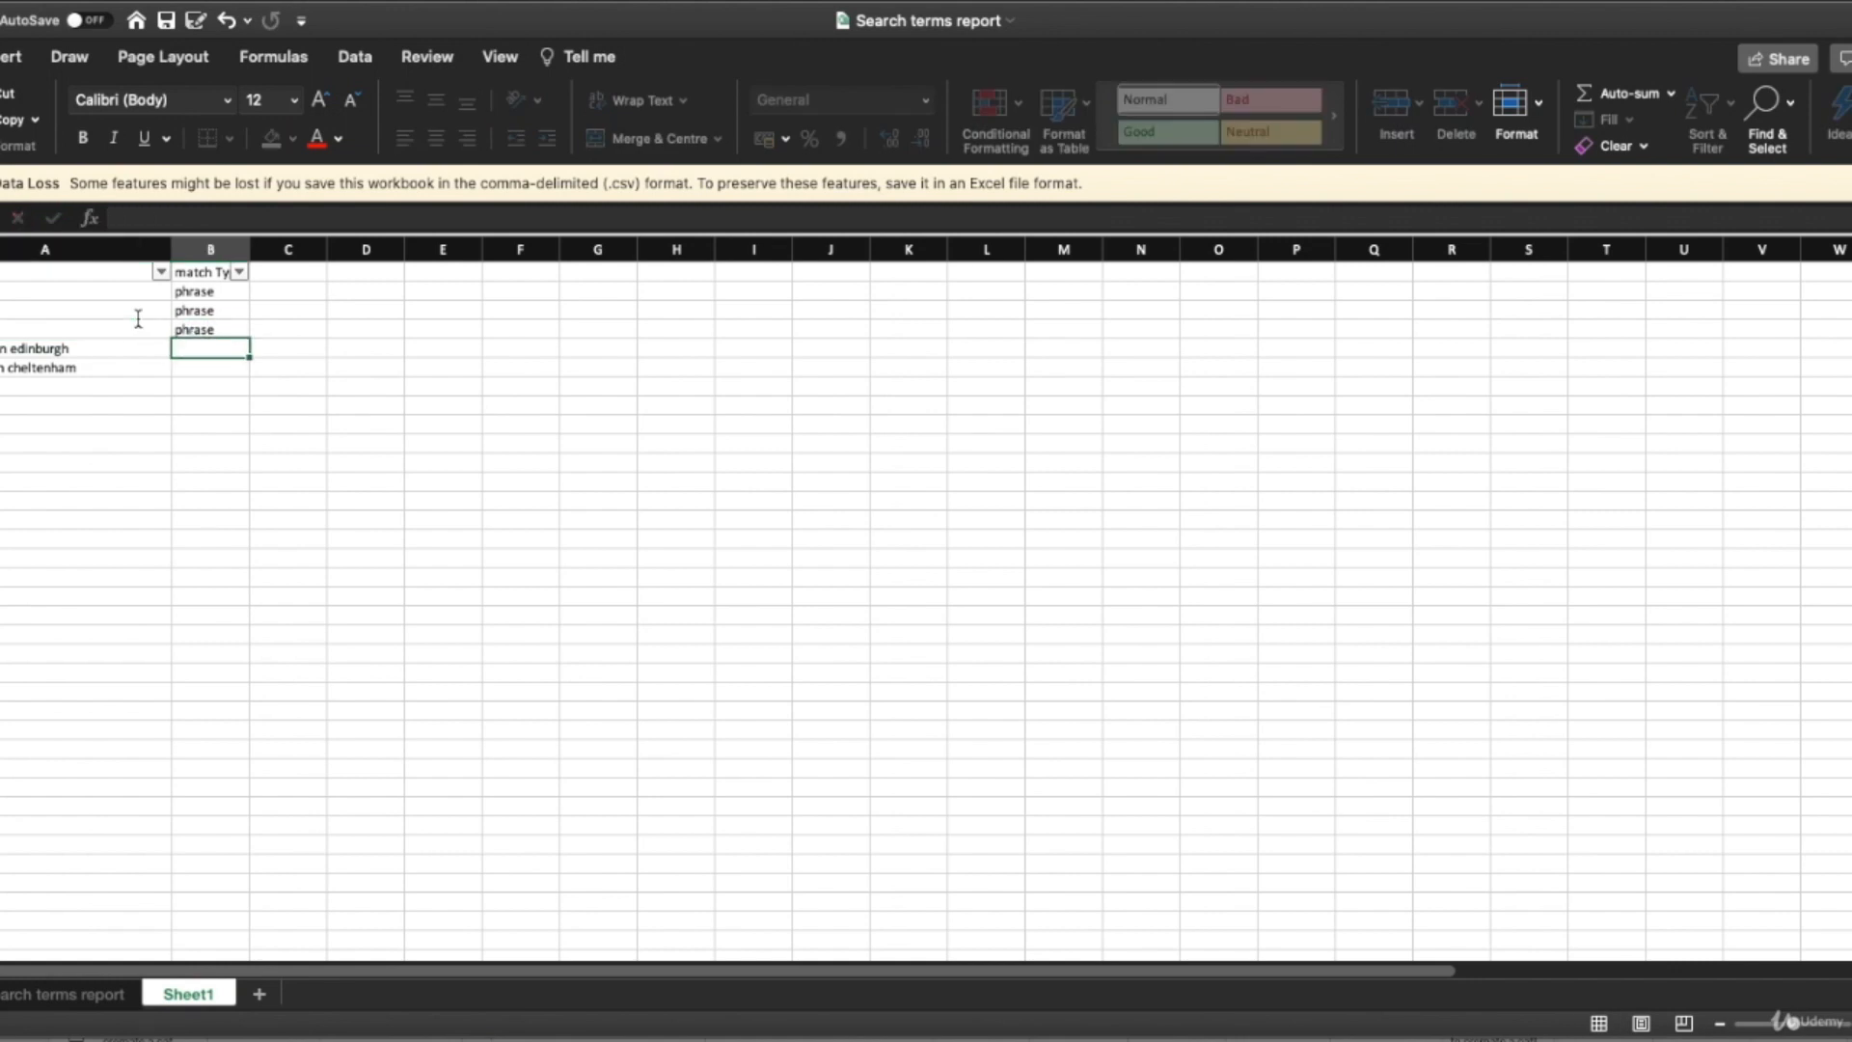
Shorten "dog cremation edinburgh" to "edinburgh" and "cpc cremation cheltenham" to "cheltenham".
{"action": "double_click", "coordinate": [8, 350]}
{"action": "left_click_drag", "start_coordinate": [8, 350], "coordinate": [0, 350]}
{"action": "key", "text": "BackSpace"}
{"action": "key", "text": "Return"}
{"action": "double_click", "coordinate": [4, 367]}
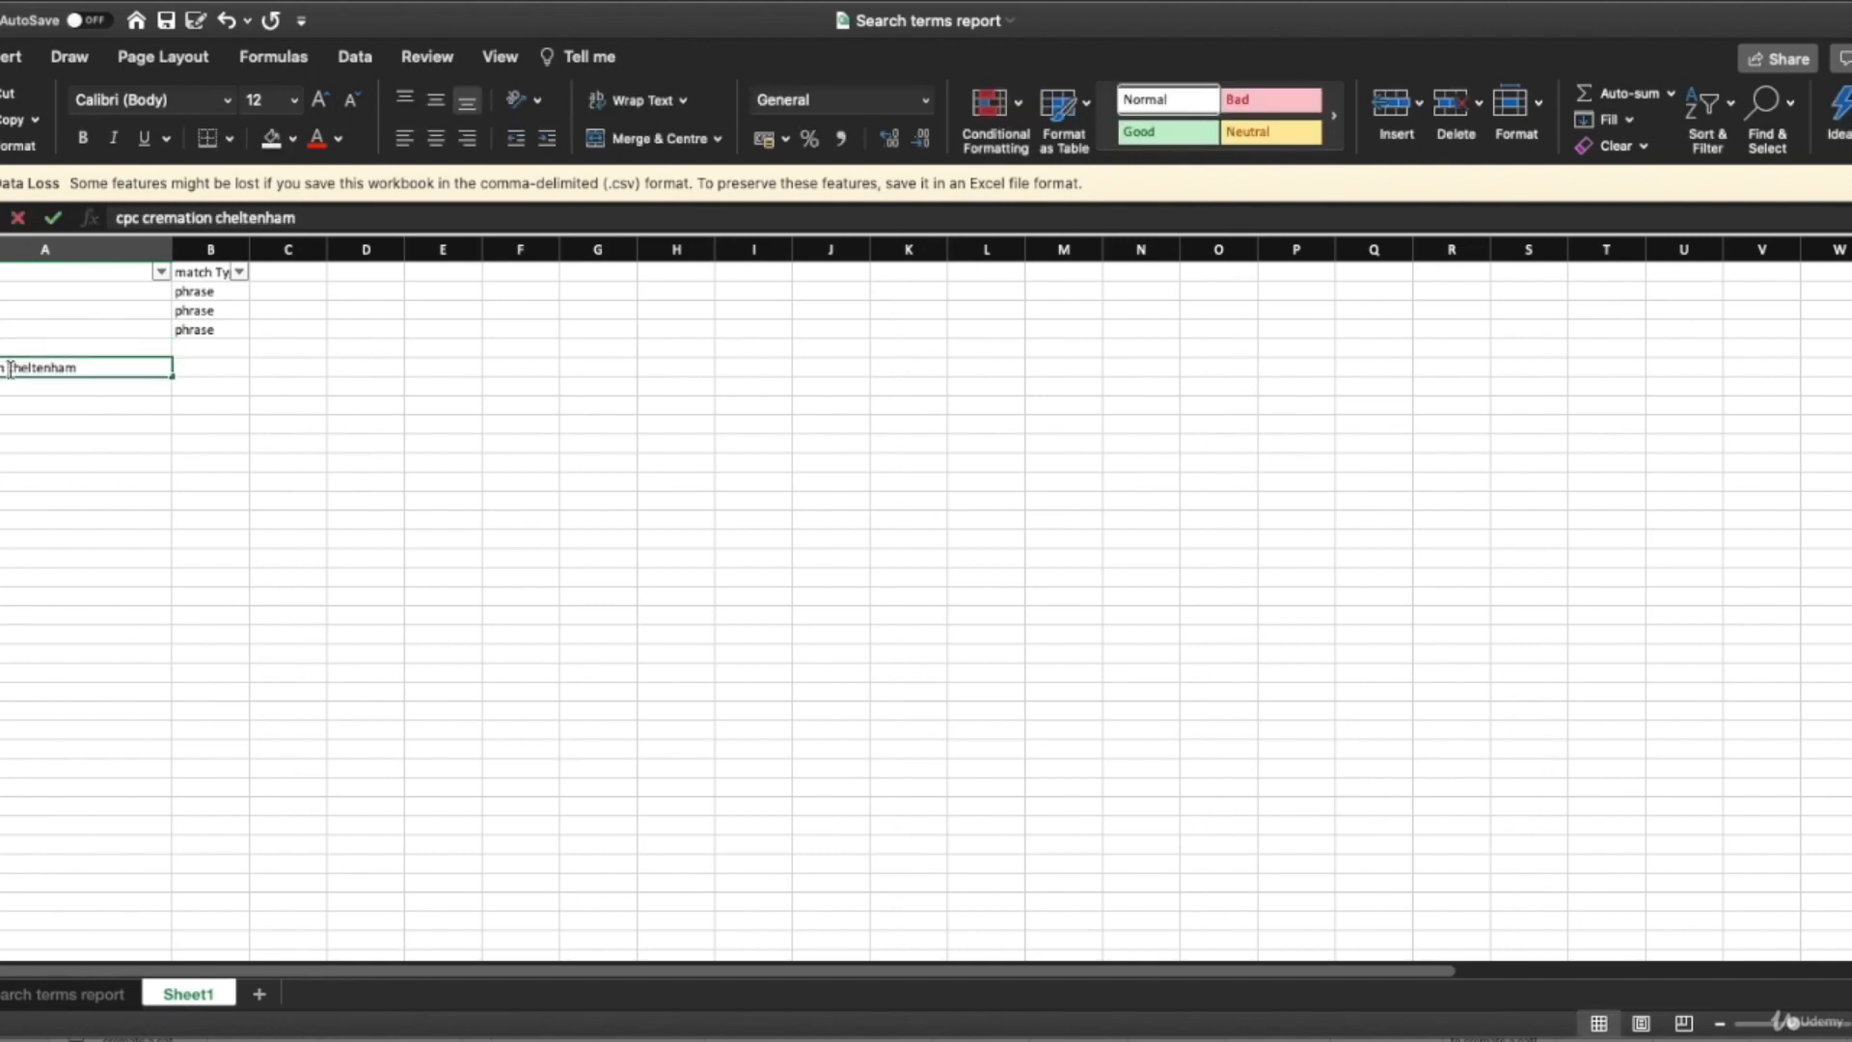
{"action": "key", "text": "BackSpace"}
{"action": "key", "text": "Return"}
{"action": "left_click", "coordinate": [216, 330]}
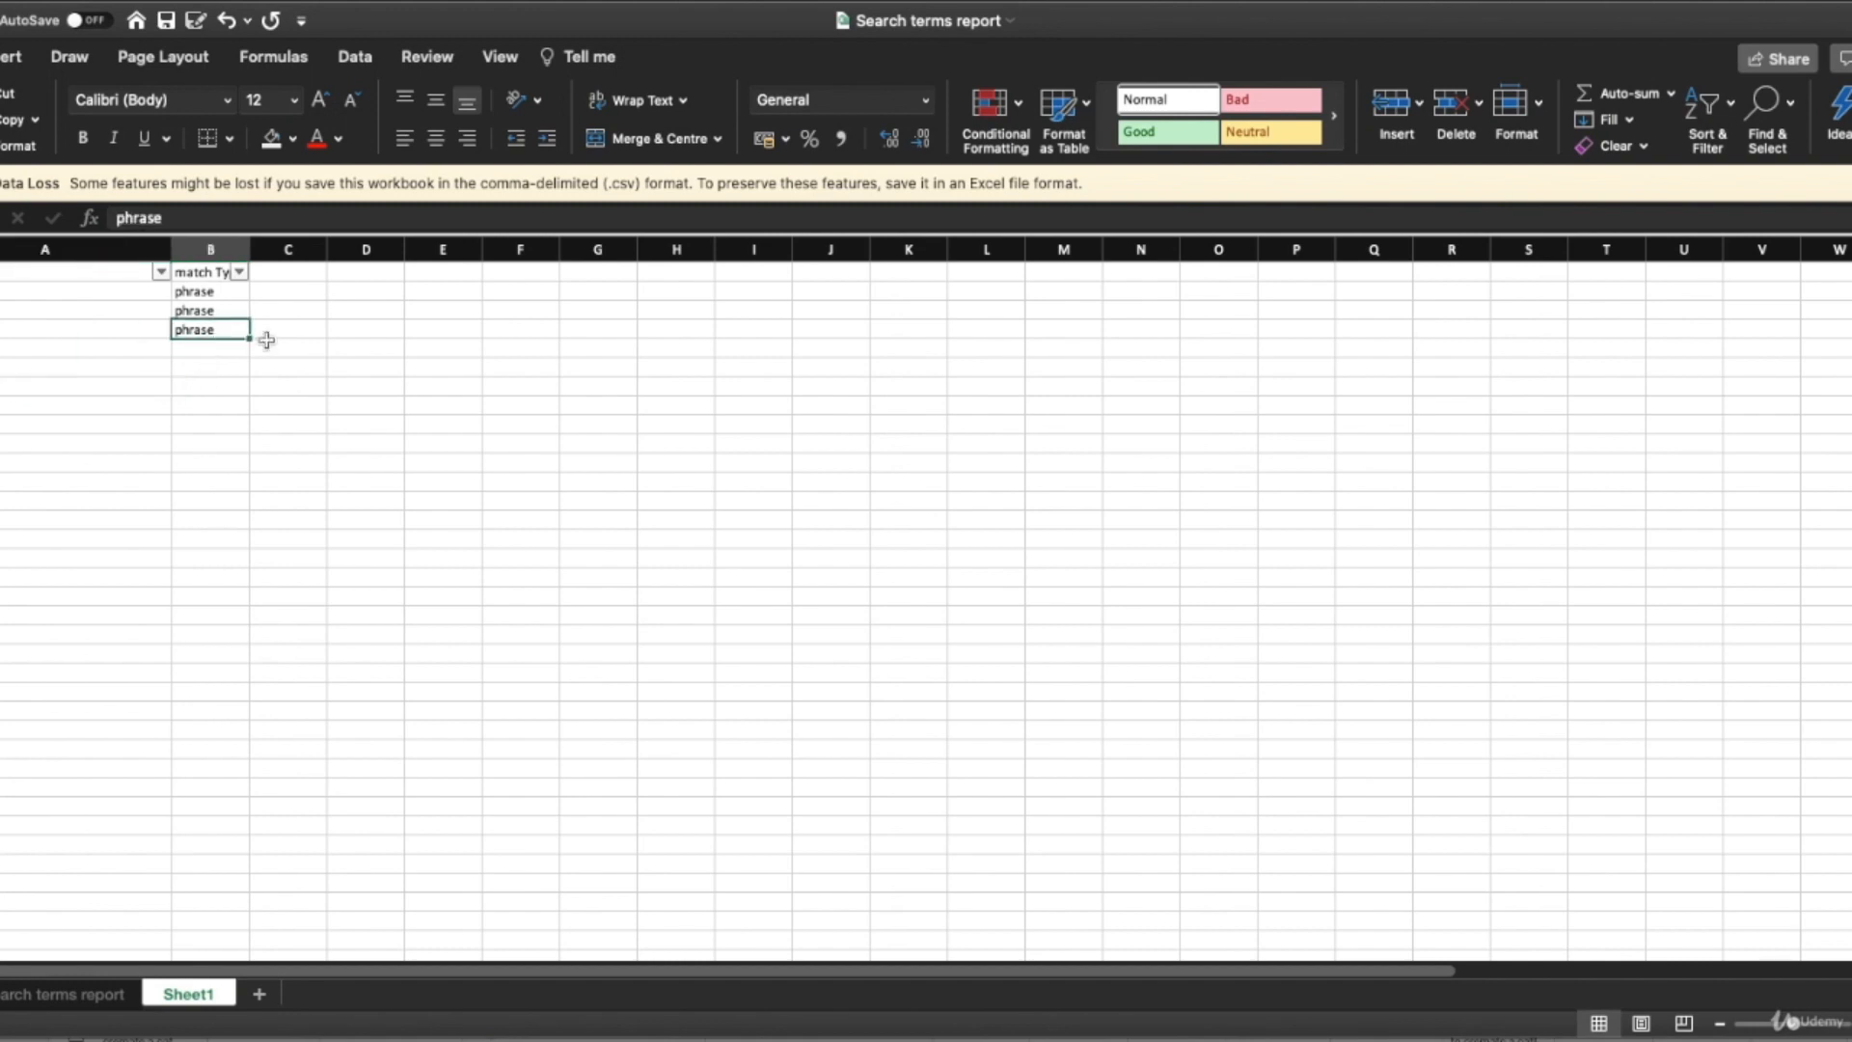
Fill "phrase" down the next two match type cells and enter "cat burial not creamtion" as a new keyword below the list.
{"action": "left_click_drag", "start_coordinate": [248, 353], "coordinate": [248, 374]}
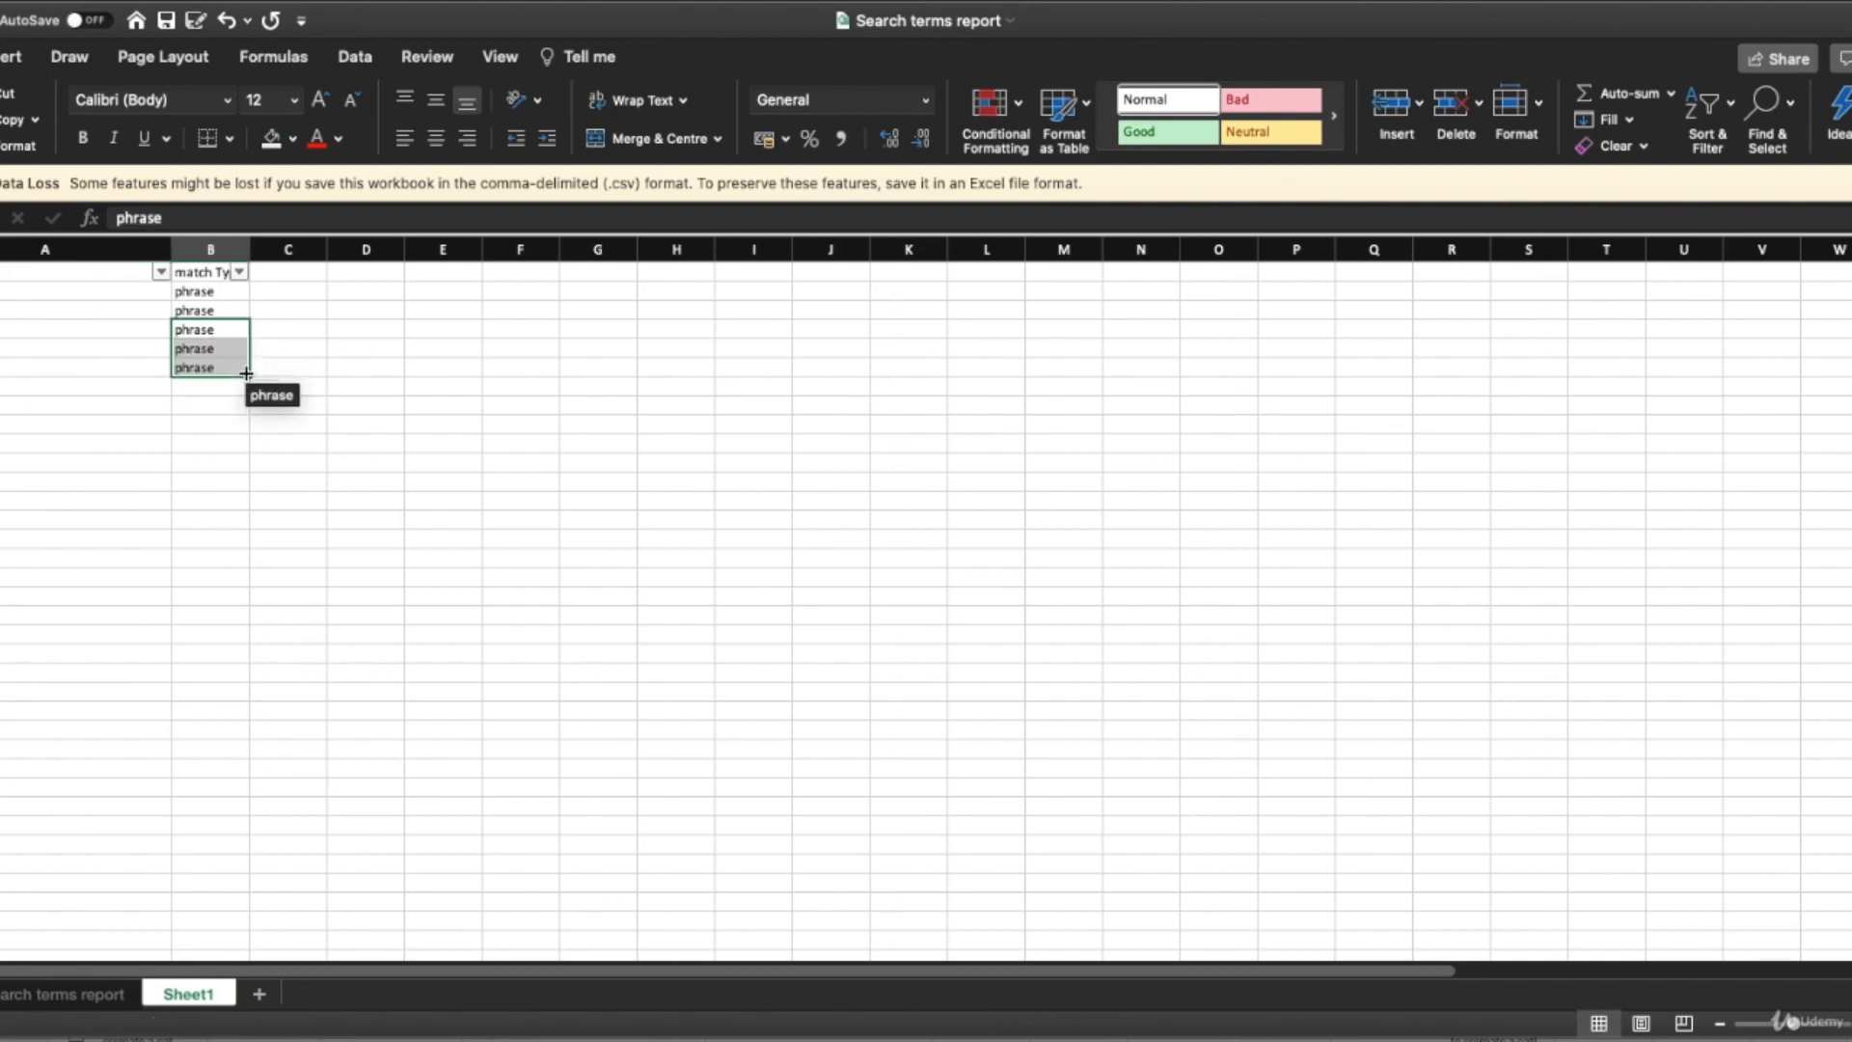
{"action": "left_click", "coordinate": [29, 391]}
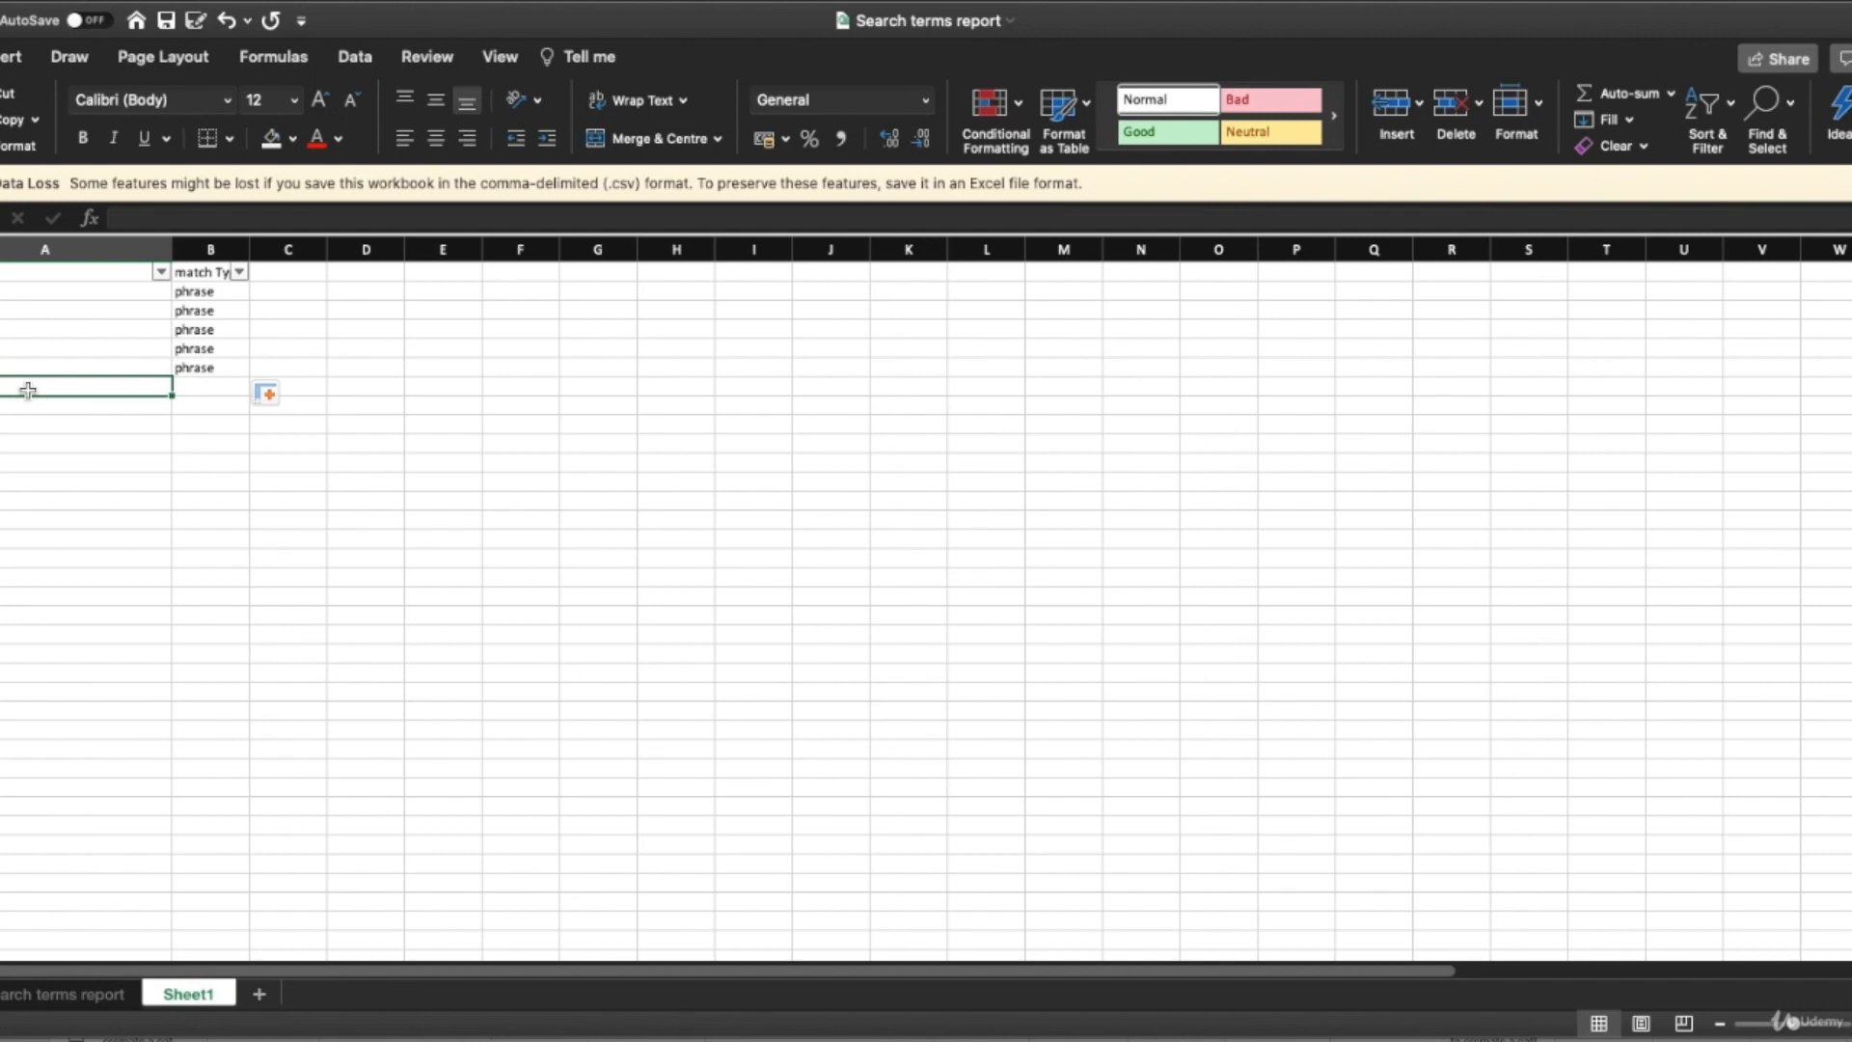
{"action": "type", "text": "ca"}
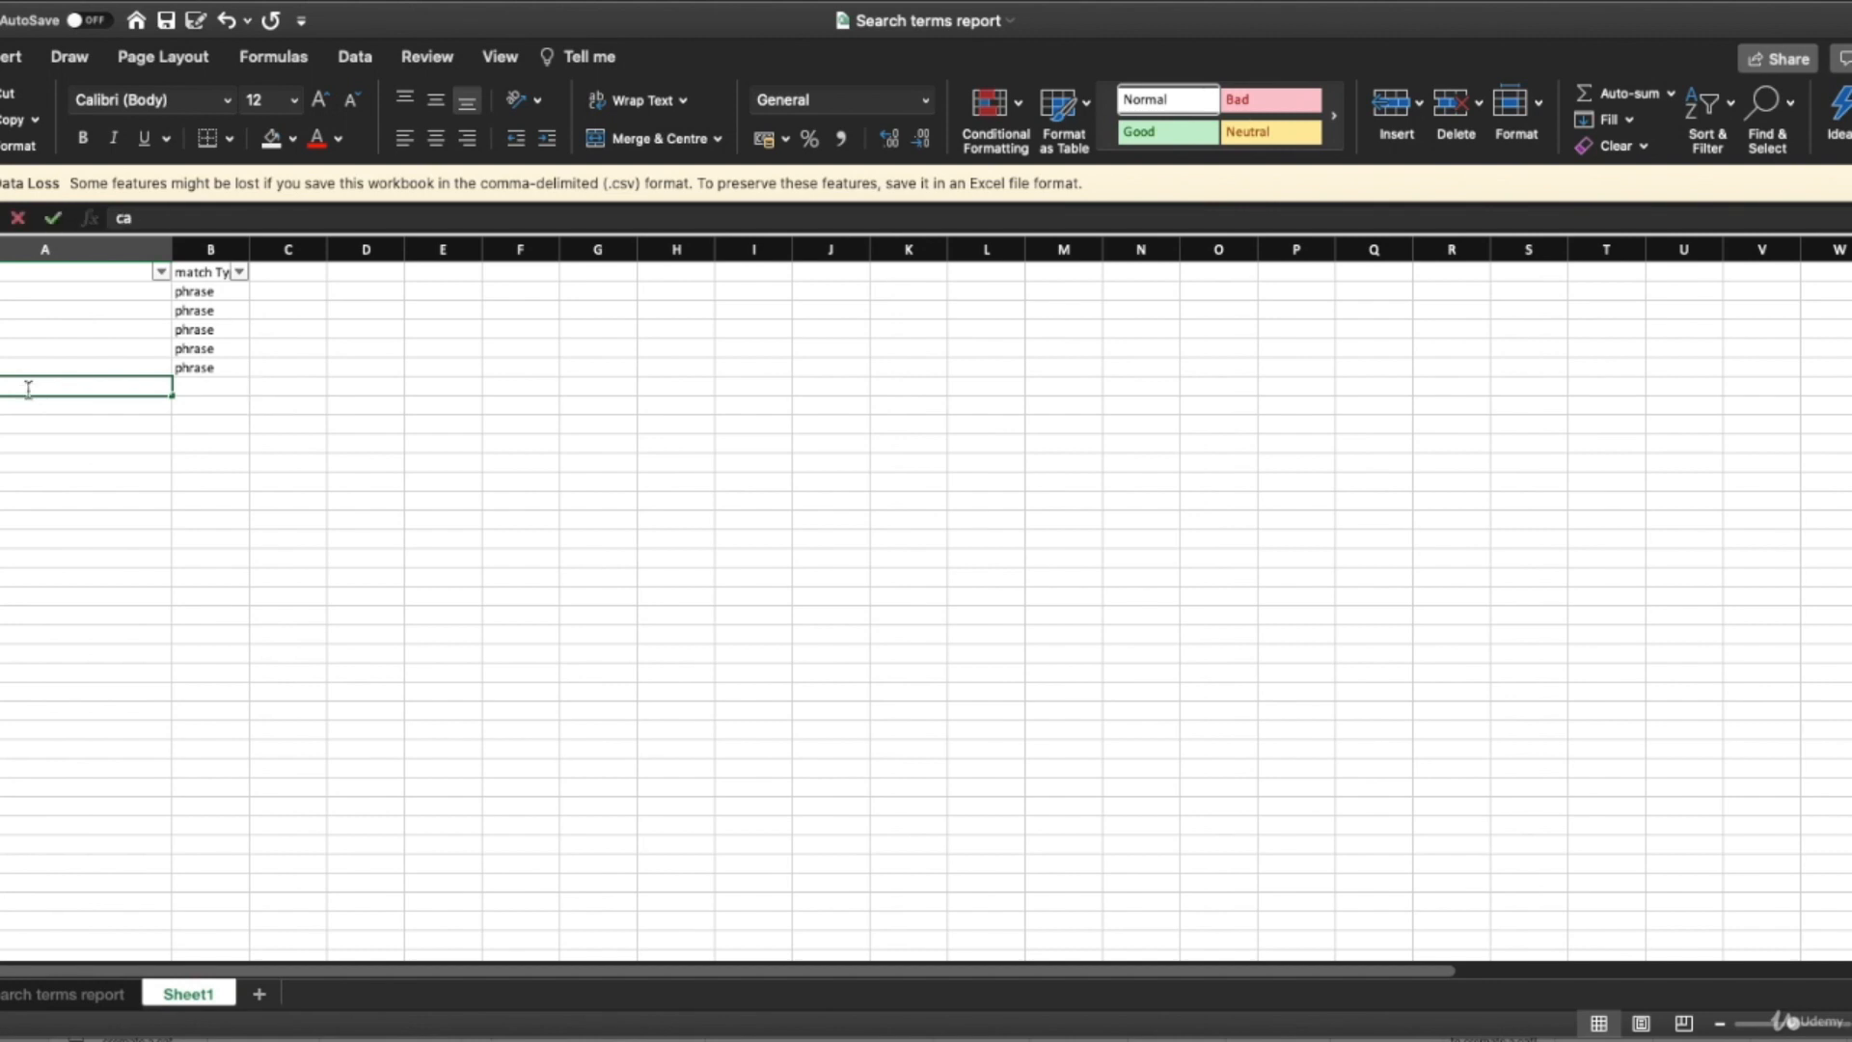
{"action": "type", "text": "t cremtion"}
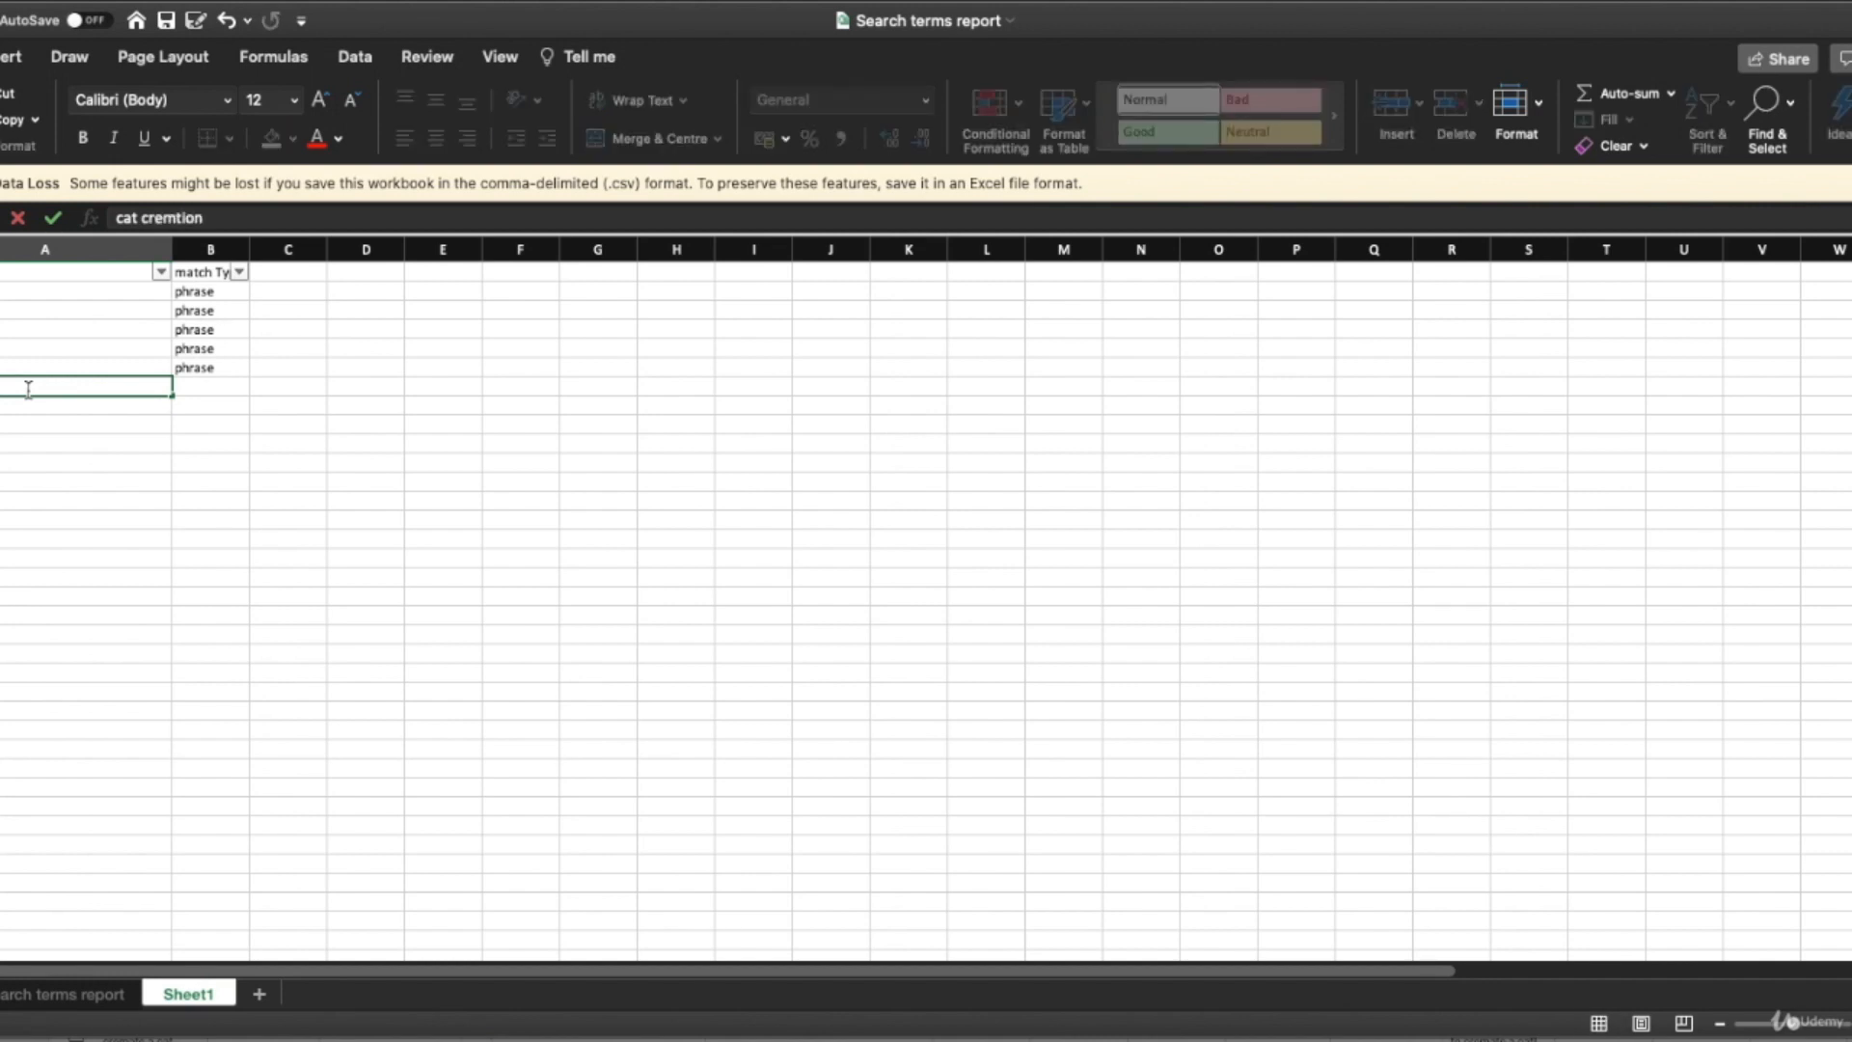
{"action": "key", "text": "BackSpace"}
{"action": "key", "text": "BackSpace"}
{"action": "key", "text": "BackSpace"}
{"action": "key", "text": "BackSpace"}
{"action": "key", "text": "BackSpace"}
{"action": "key", "text": "BackSpace"}
{"action": "type", "text": "burial not cremation"}
{"action": "key", "text": "Return"}
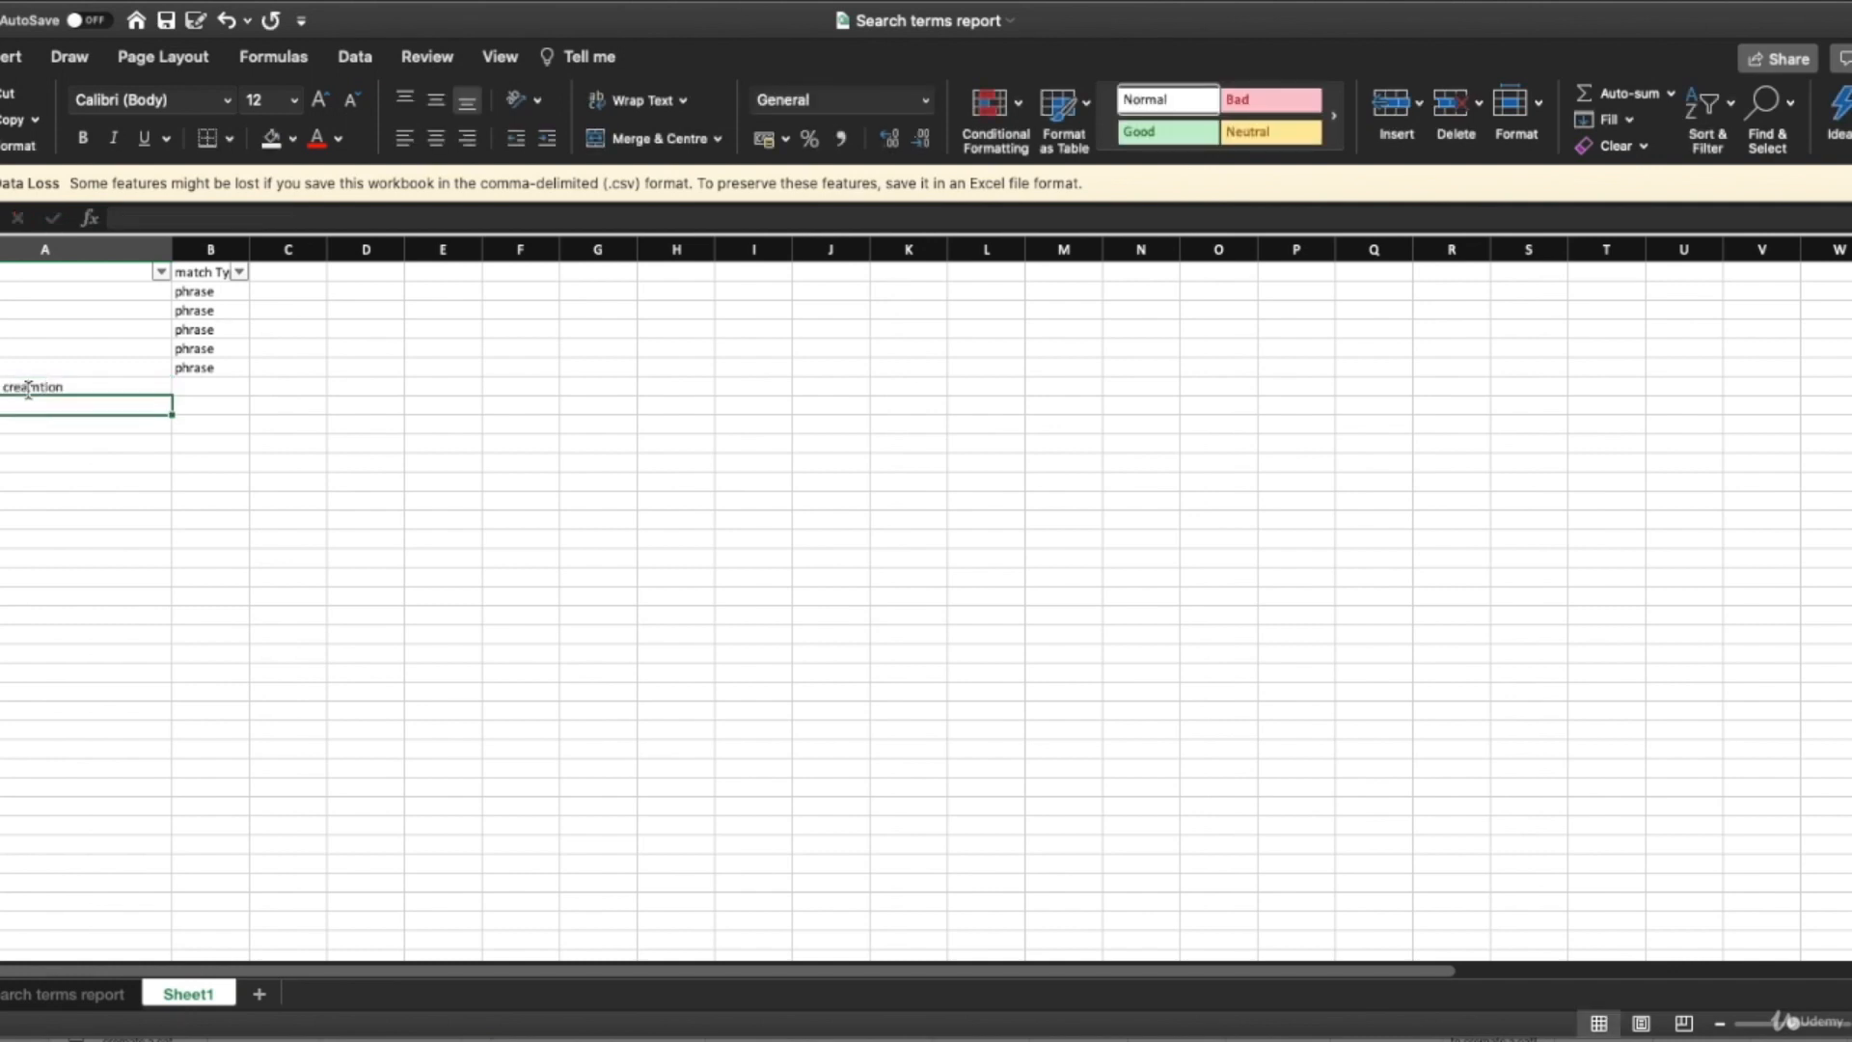
Set the match type of the cat burial keyword to "exact" and correct its spelling to "cat burial not cremation".
{"action": "left_click", "coordinate": [28, 388]}
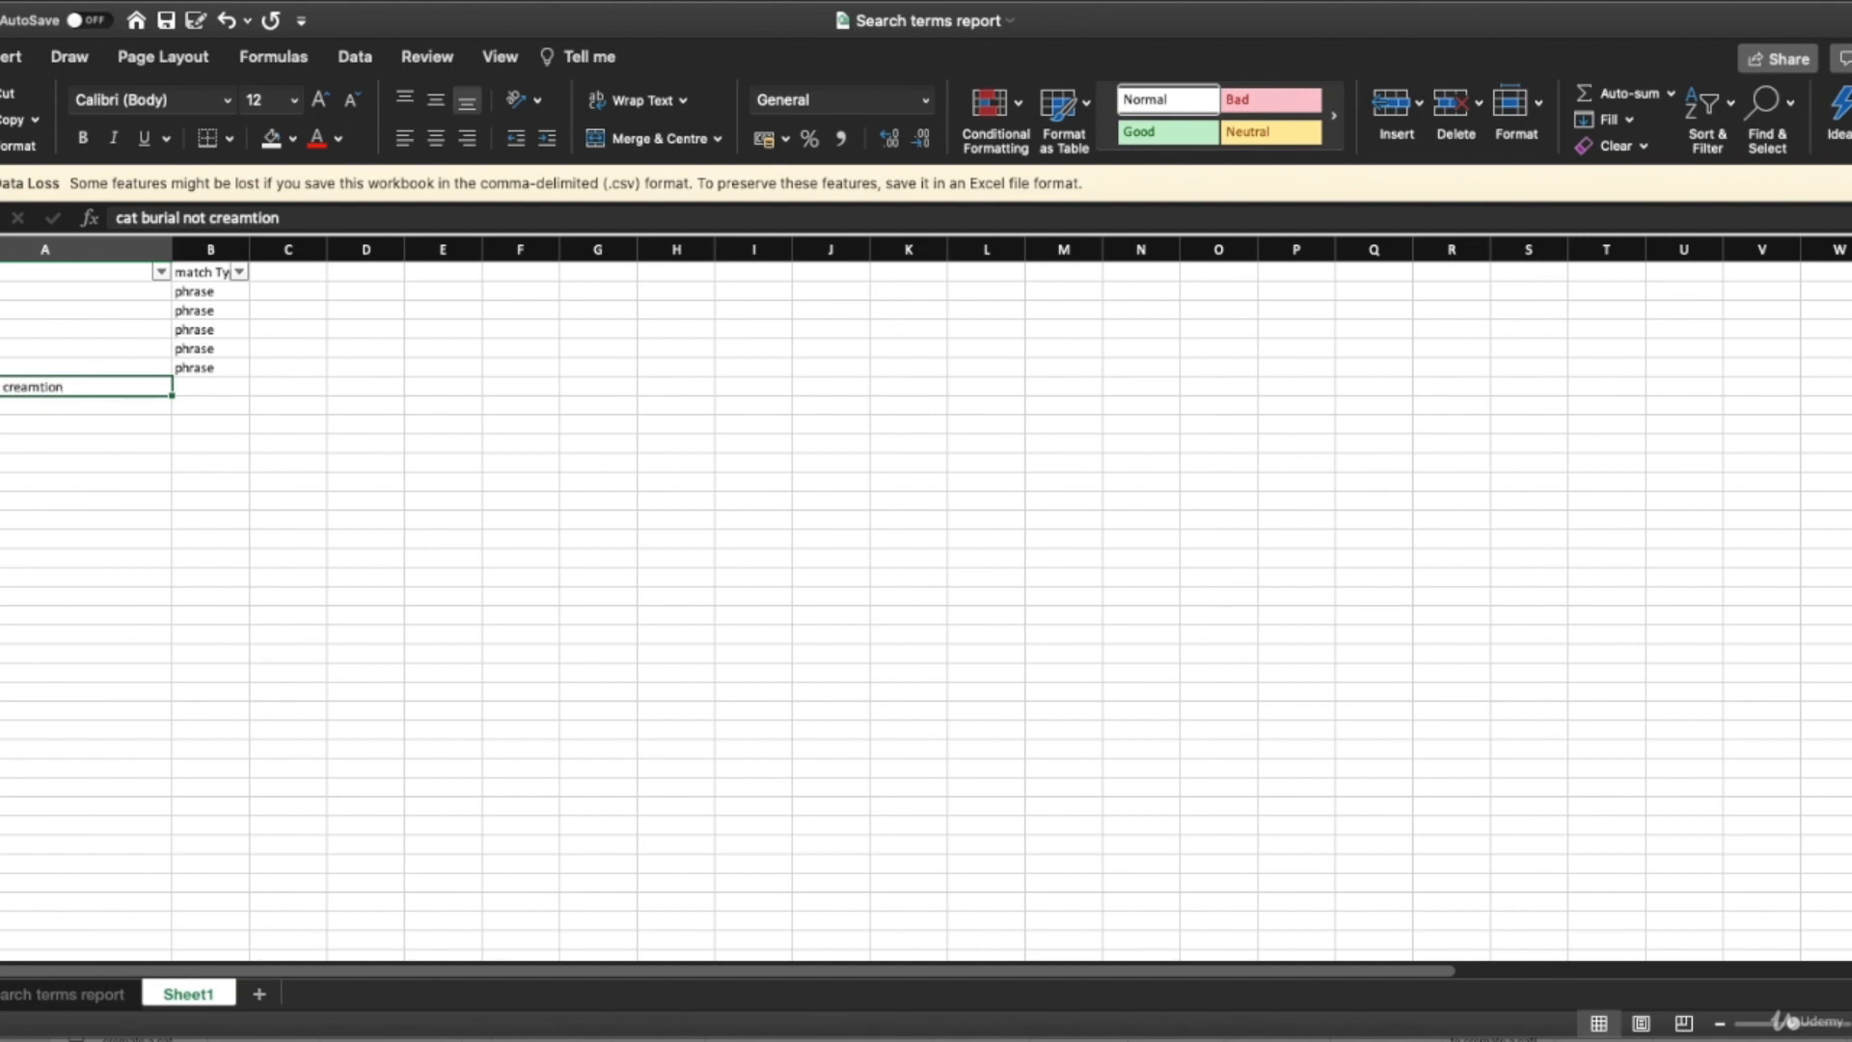
{"action": "key", "text": "Tab"}
{"action": "type", "text": "exact"}
{"action": "key", "text": "Return"}
{"action": "key", "text": "Up"}
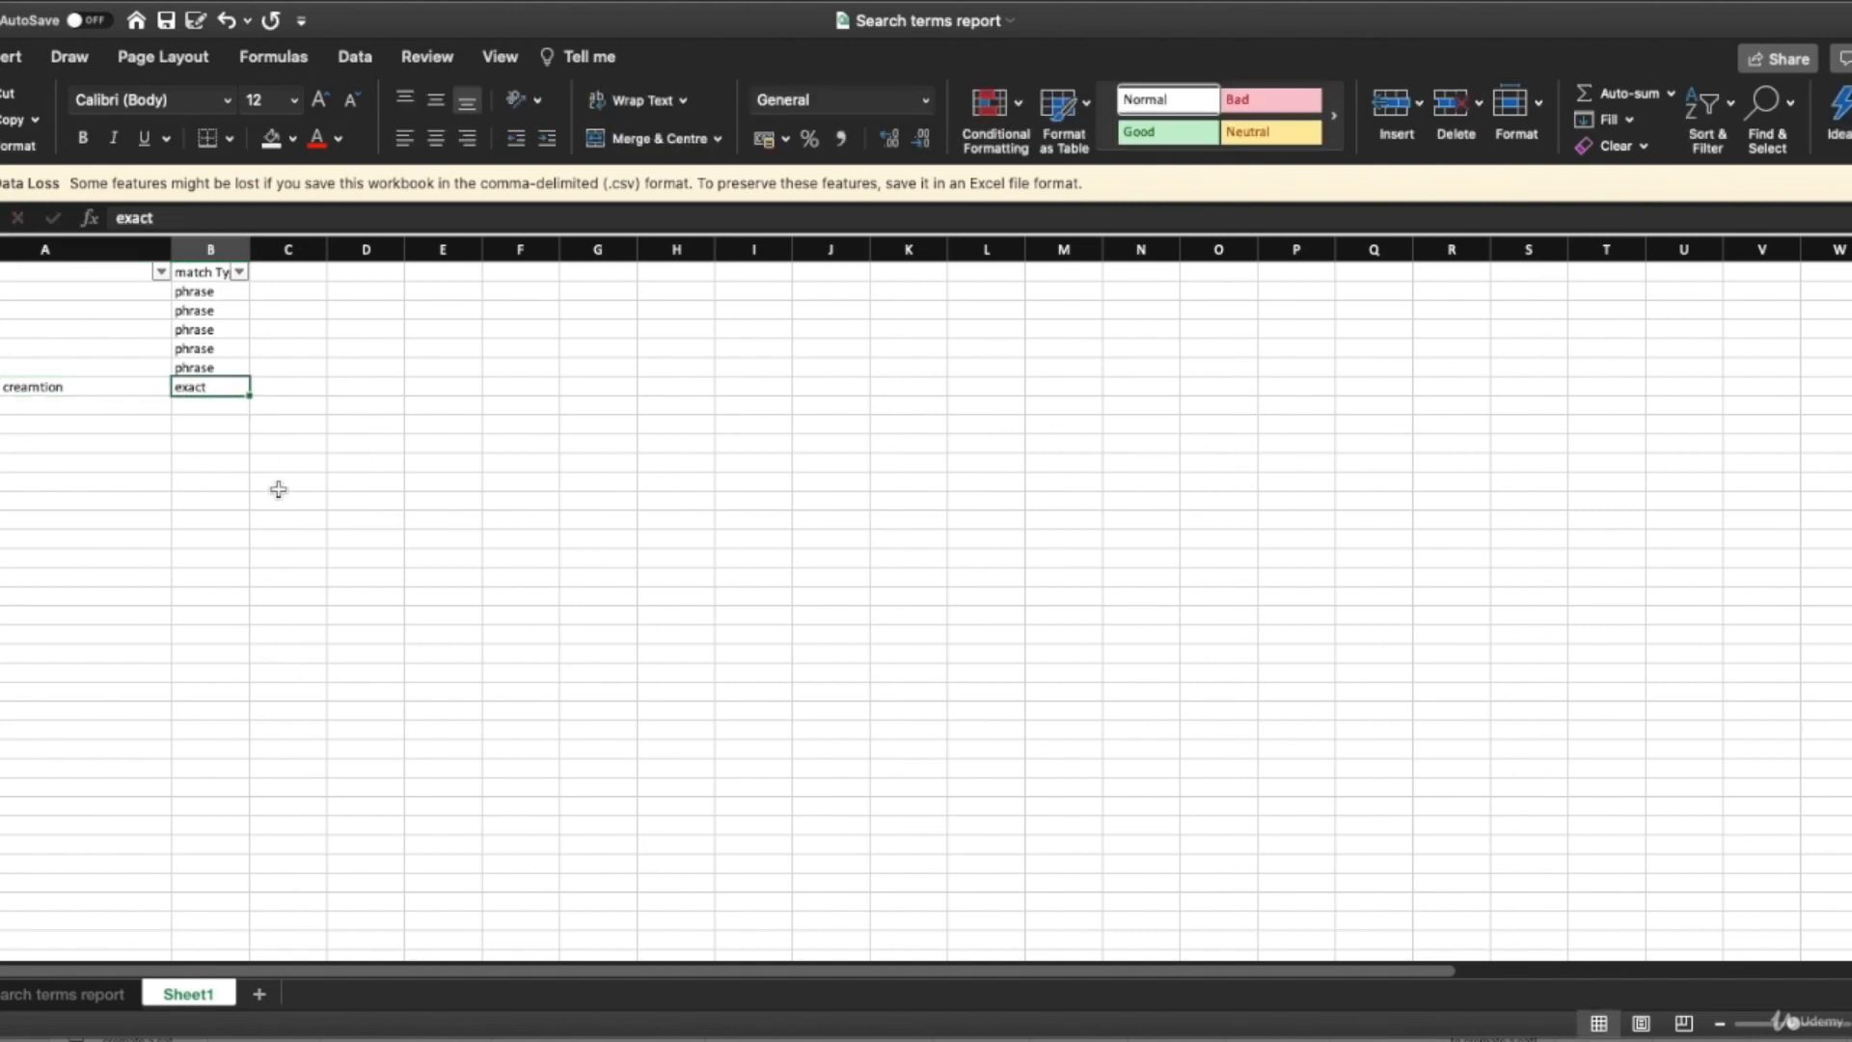
{"action": "key", "text": "Left"}
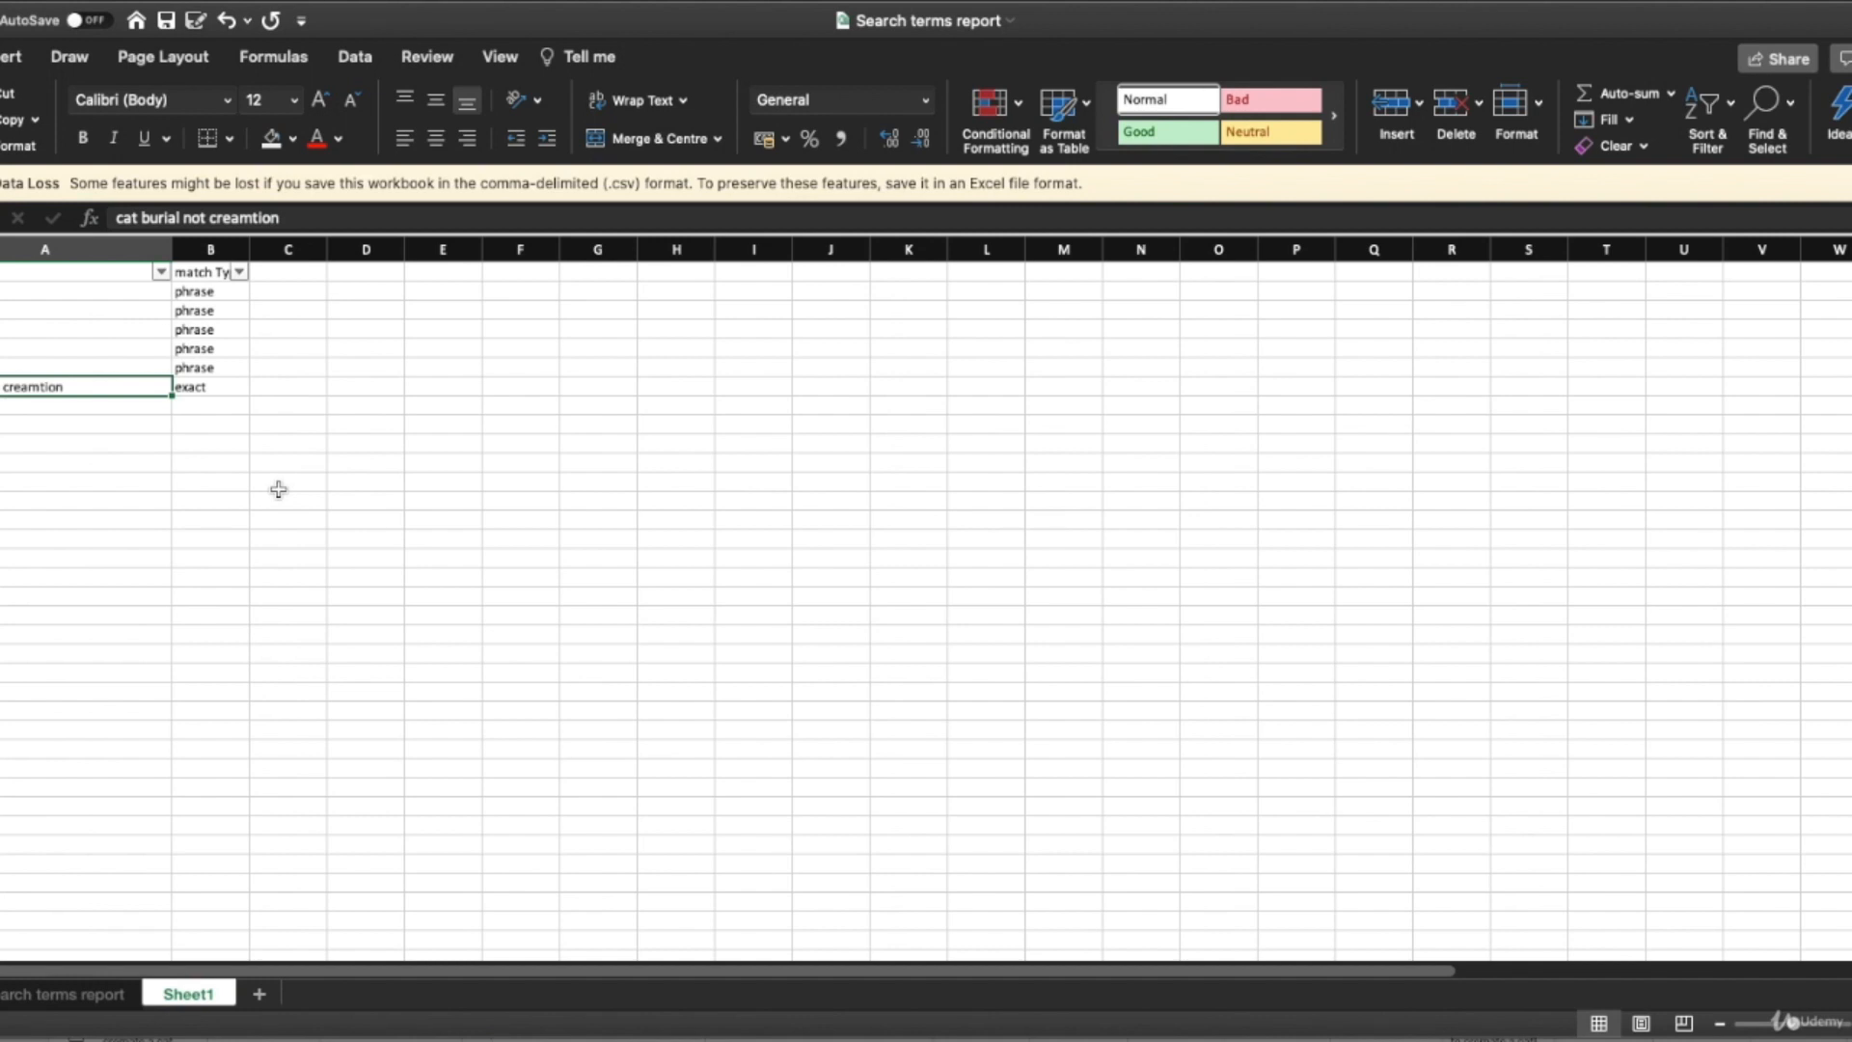
{"action": "double_click", "coordinate": [28, 387]}
{"action": "key", "text": "BackSpace"}
{"action": "type", "text": "a"}
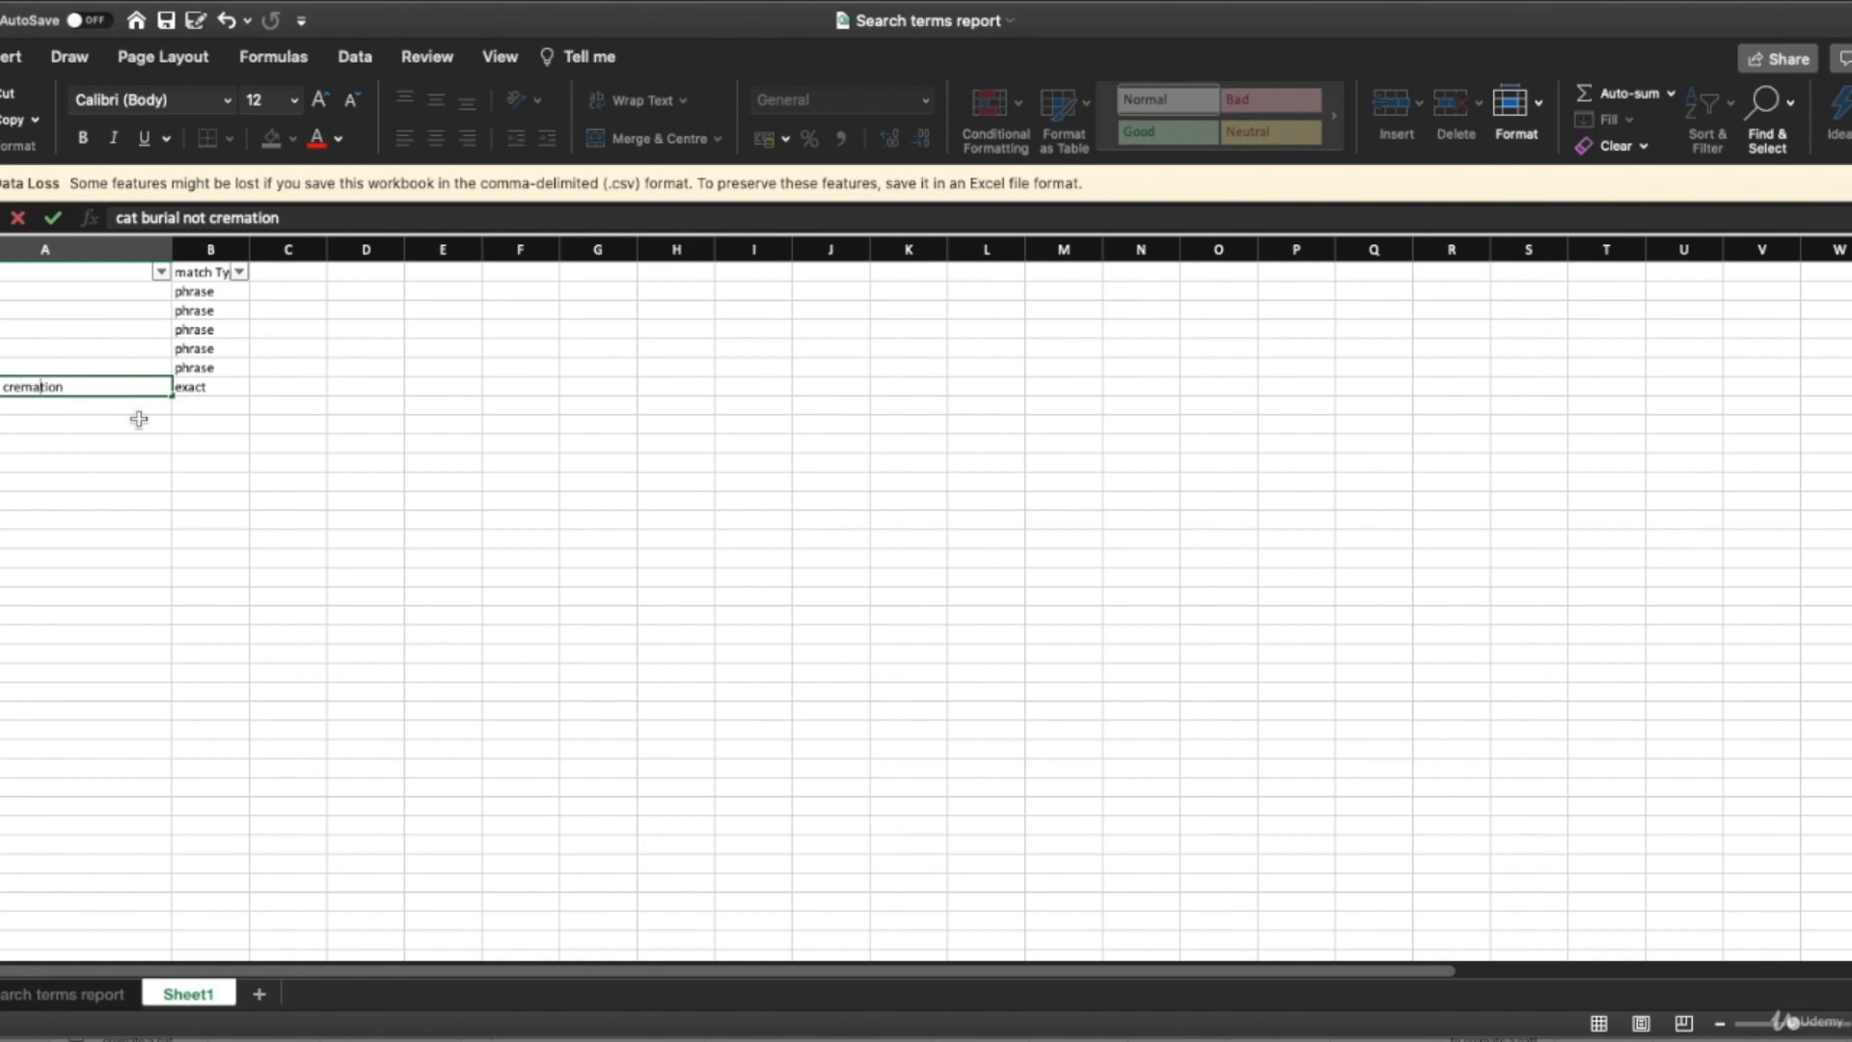
{"action": "key", "text": "Return"}
In the search terms report sheet, sort the Search term column by cell colour with the no-fill cells on top.
{"action": "left_click", "coordinate": [70, 248]}
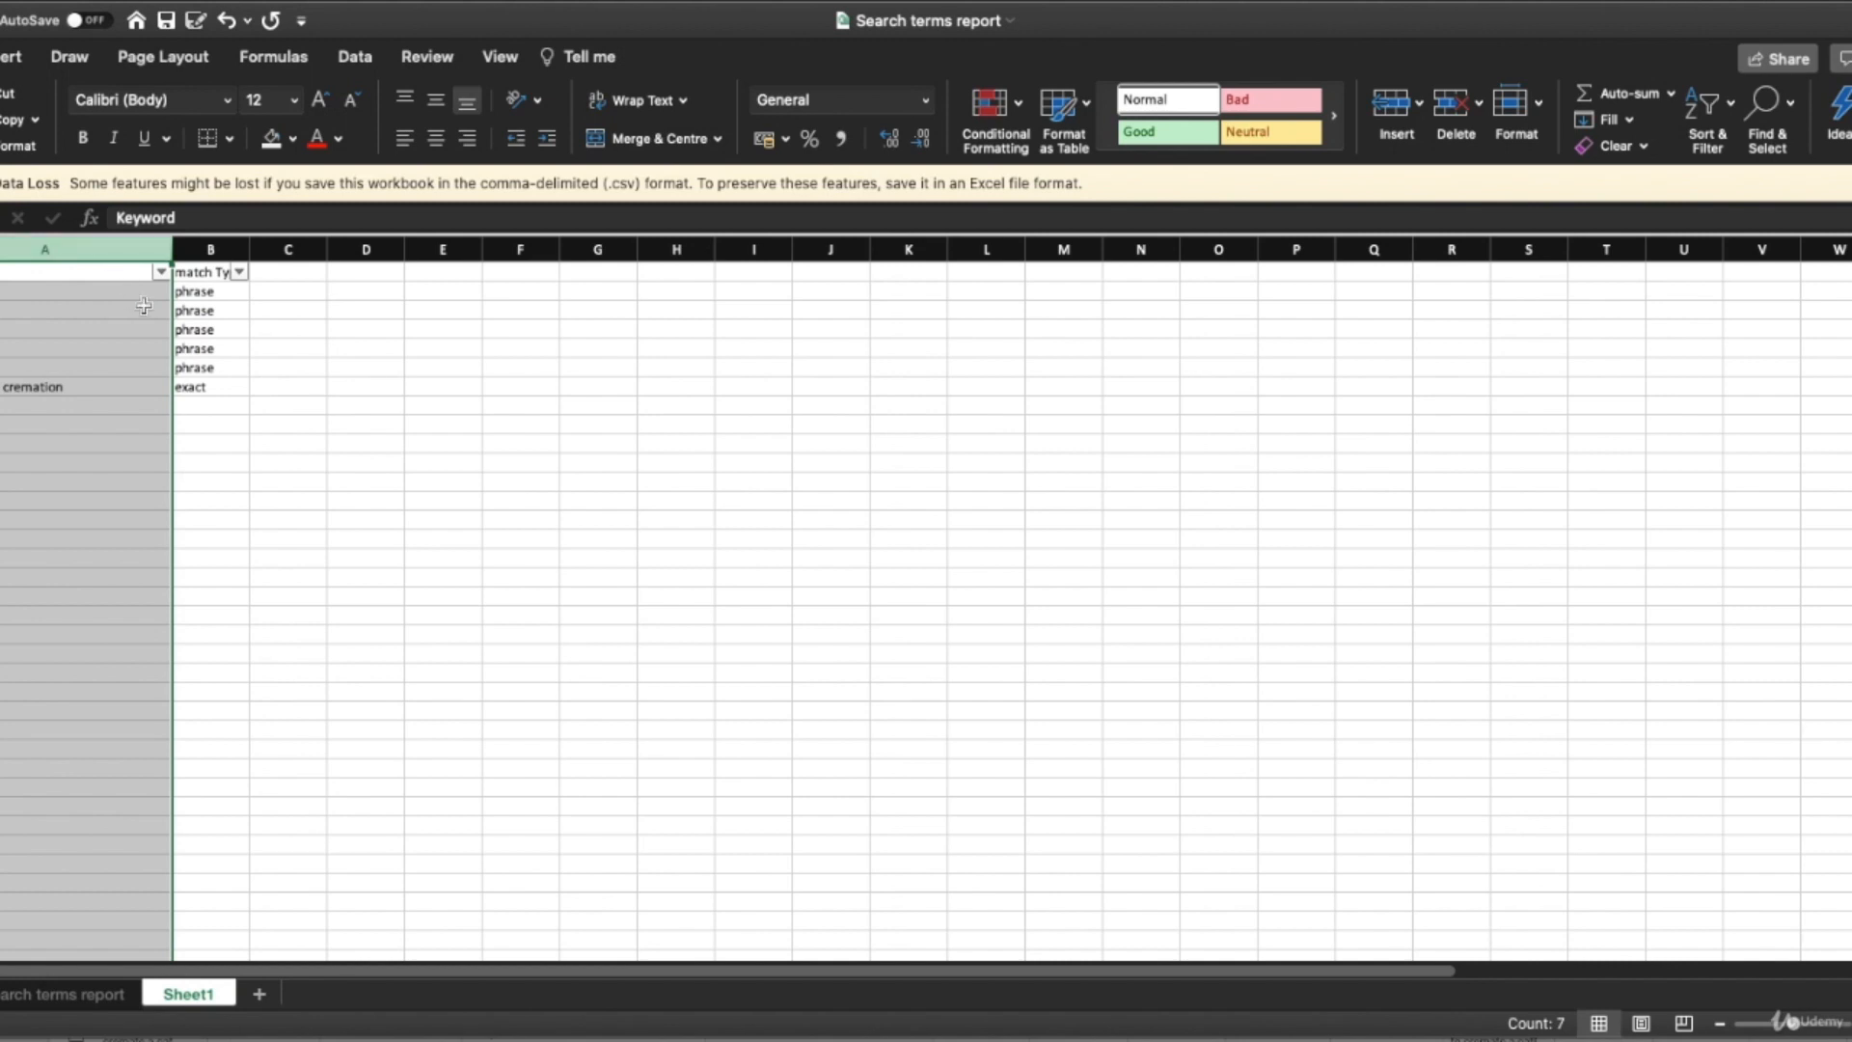
{"action": "left_click", "coordinate": [101, 277]}
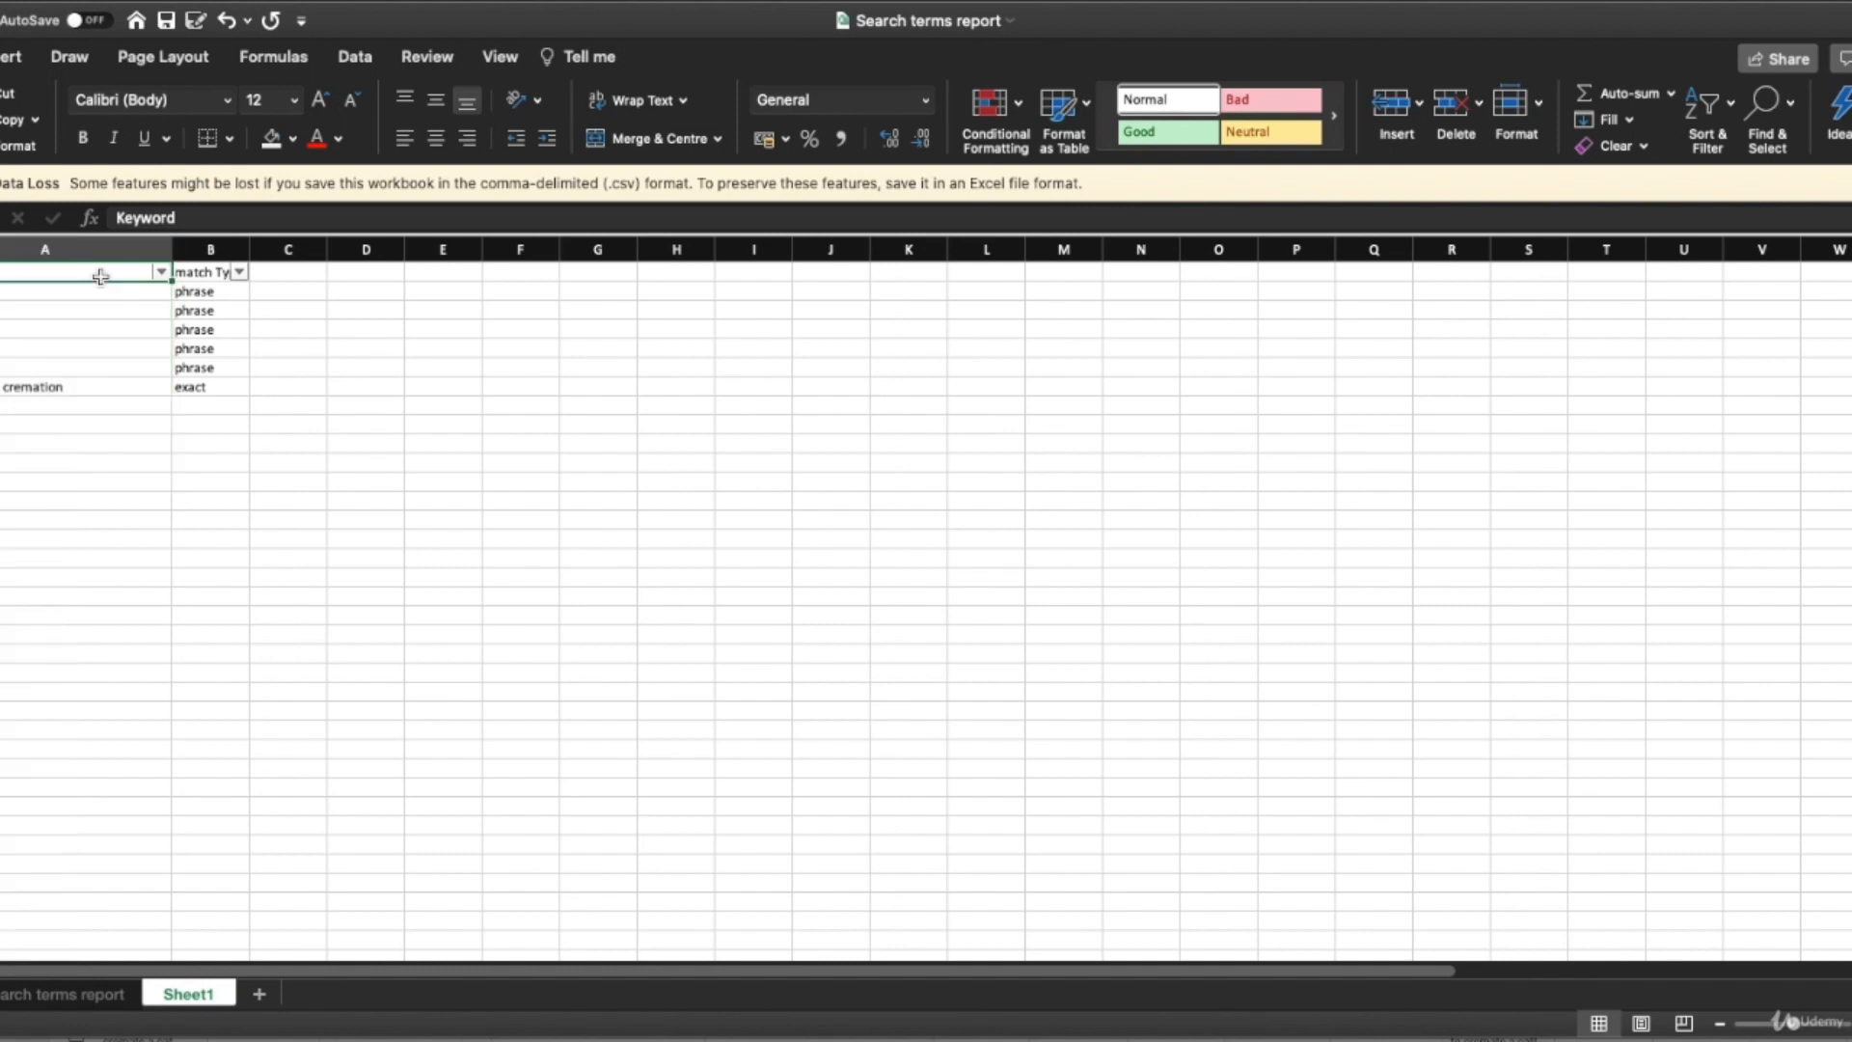
{"action": "left_click", "coordinate": [85, 997]}
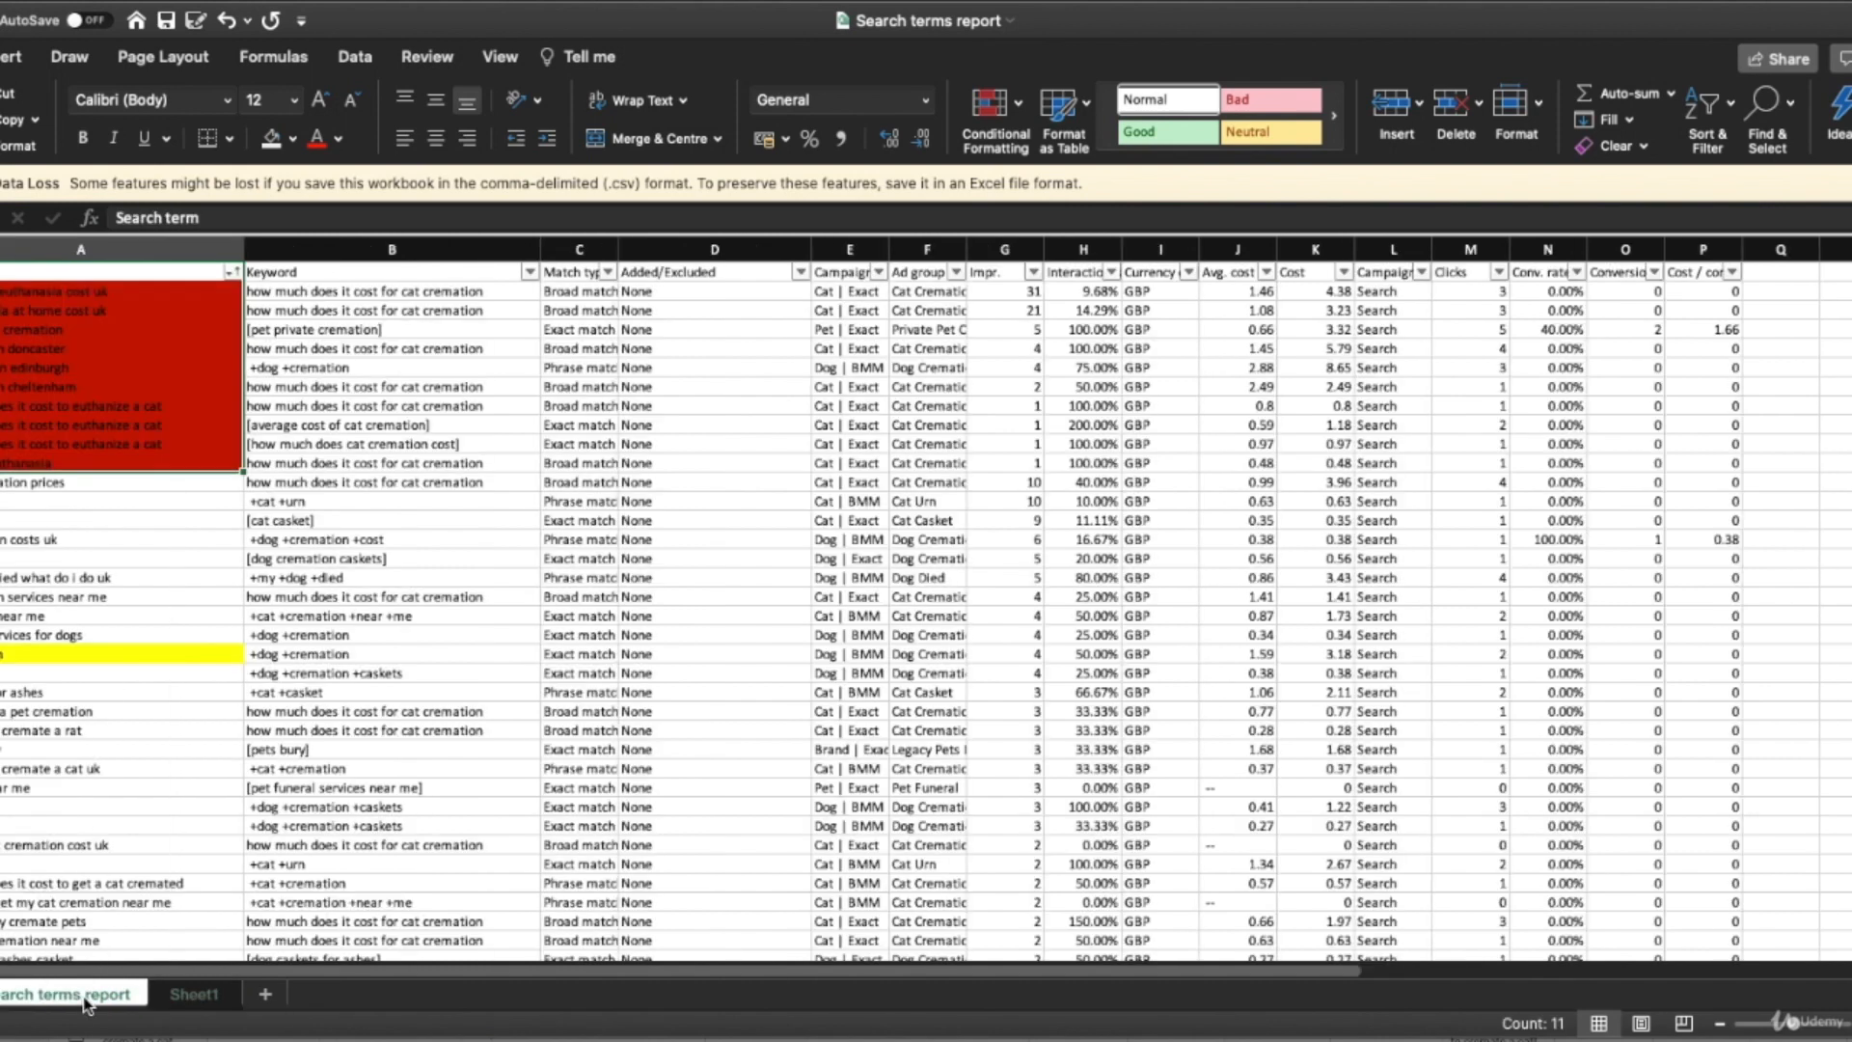
{"action": "left_click", "coordinate": [233, 274]}
{"action": "left_click", "coordinate": [384, 380]}
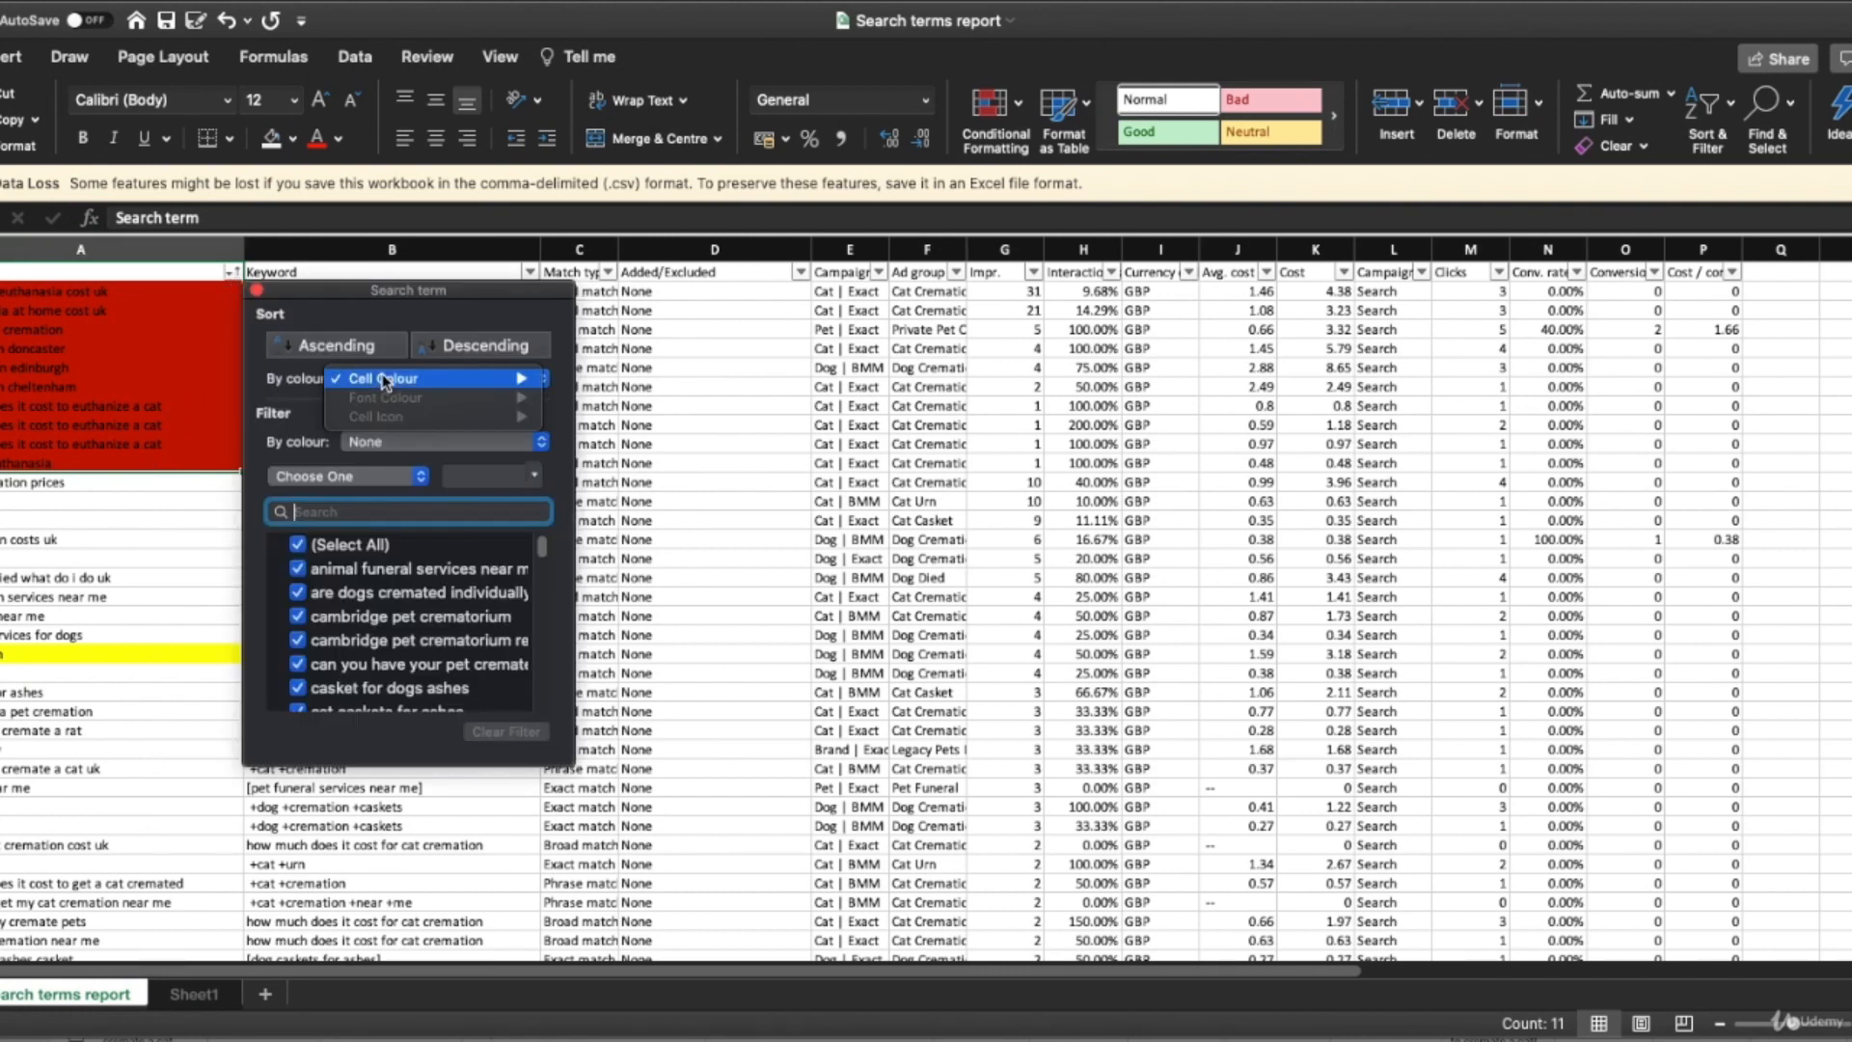
{"action": "mouse_move", "coordinate": [390, 378]}
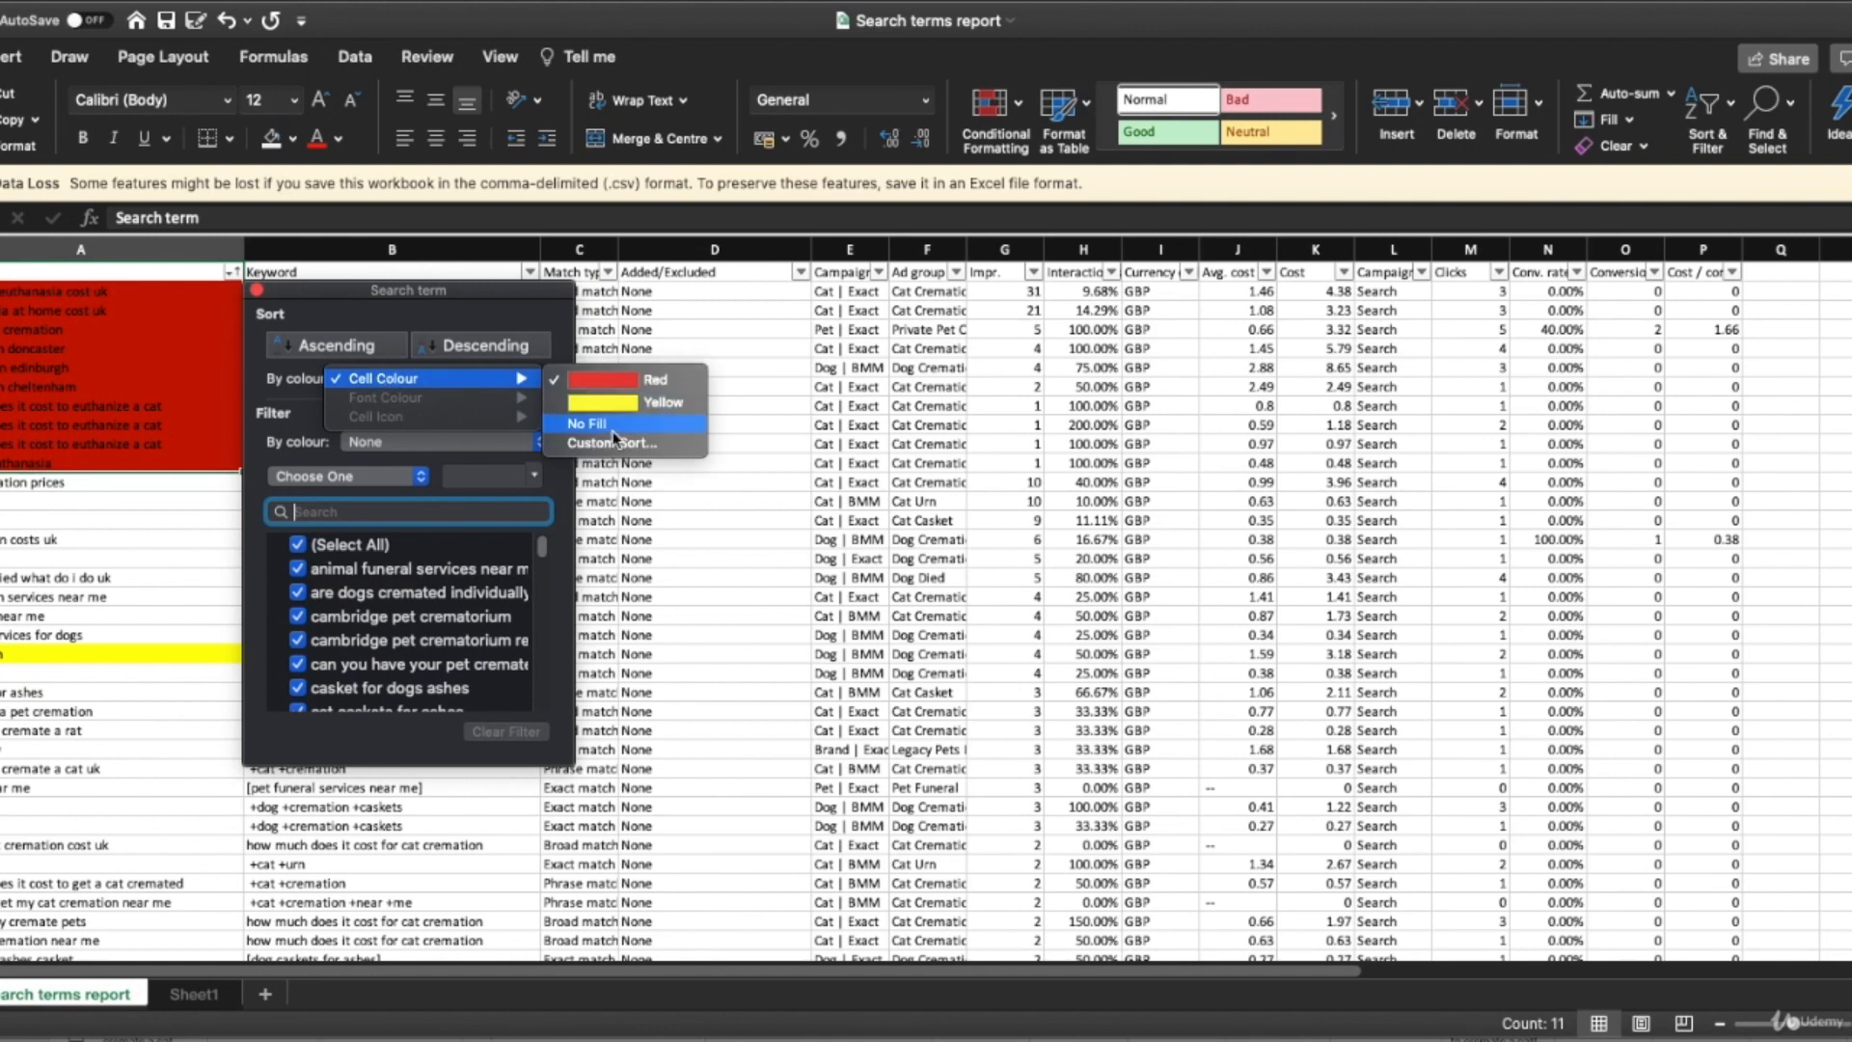
{"action": "left_click", "coordinate": [614, 437]}
{"action": "left_click", "coordinate": [84, 411]}
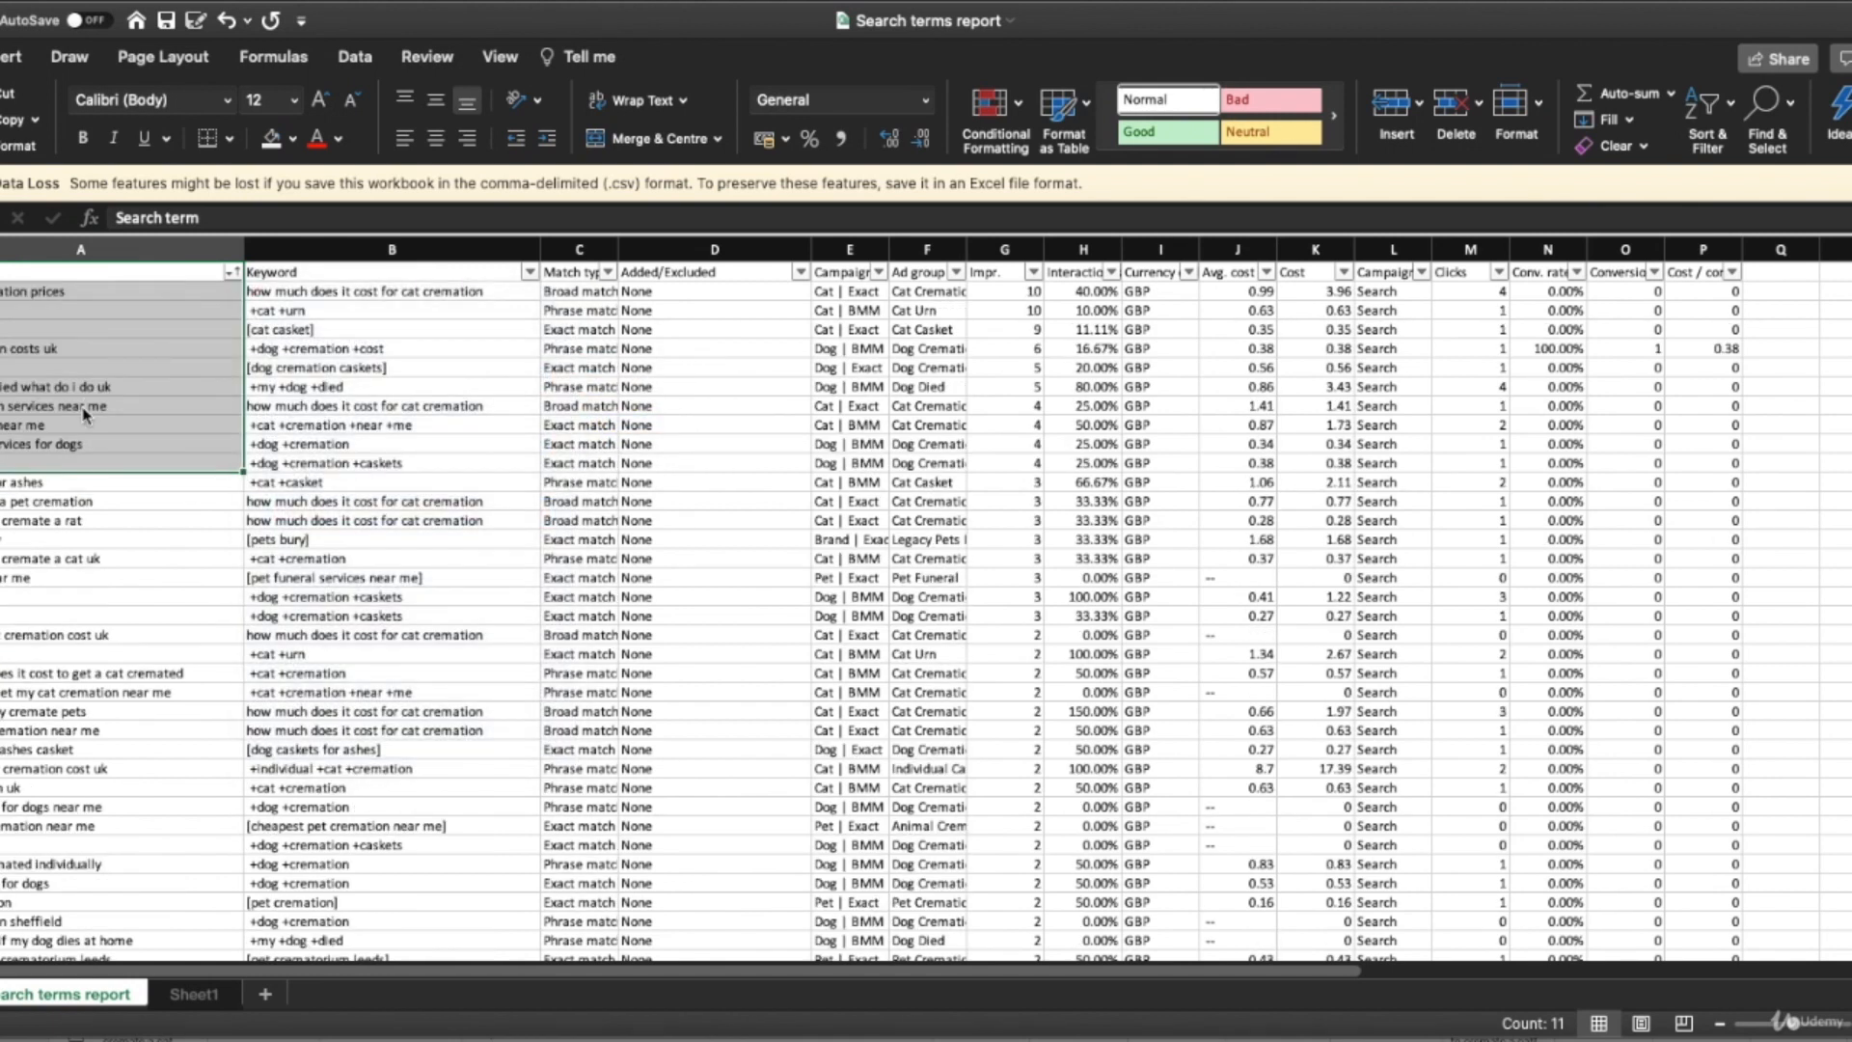
Copy the Search term and Keyword headers with their first seven rows into a new sheet and autofit both columns.
{"action": "left_click", "coordinate": [80, 268]}
{"action": "left_click_drag", "start_coordinate": [80, 268], "coordinate": [354, 415]}
{"action": "key", "text": "super+c"}
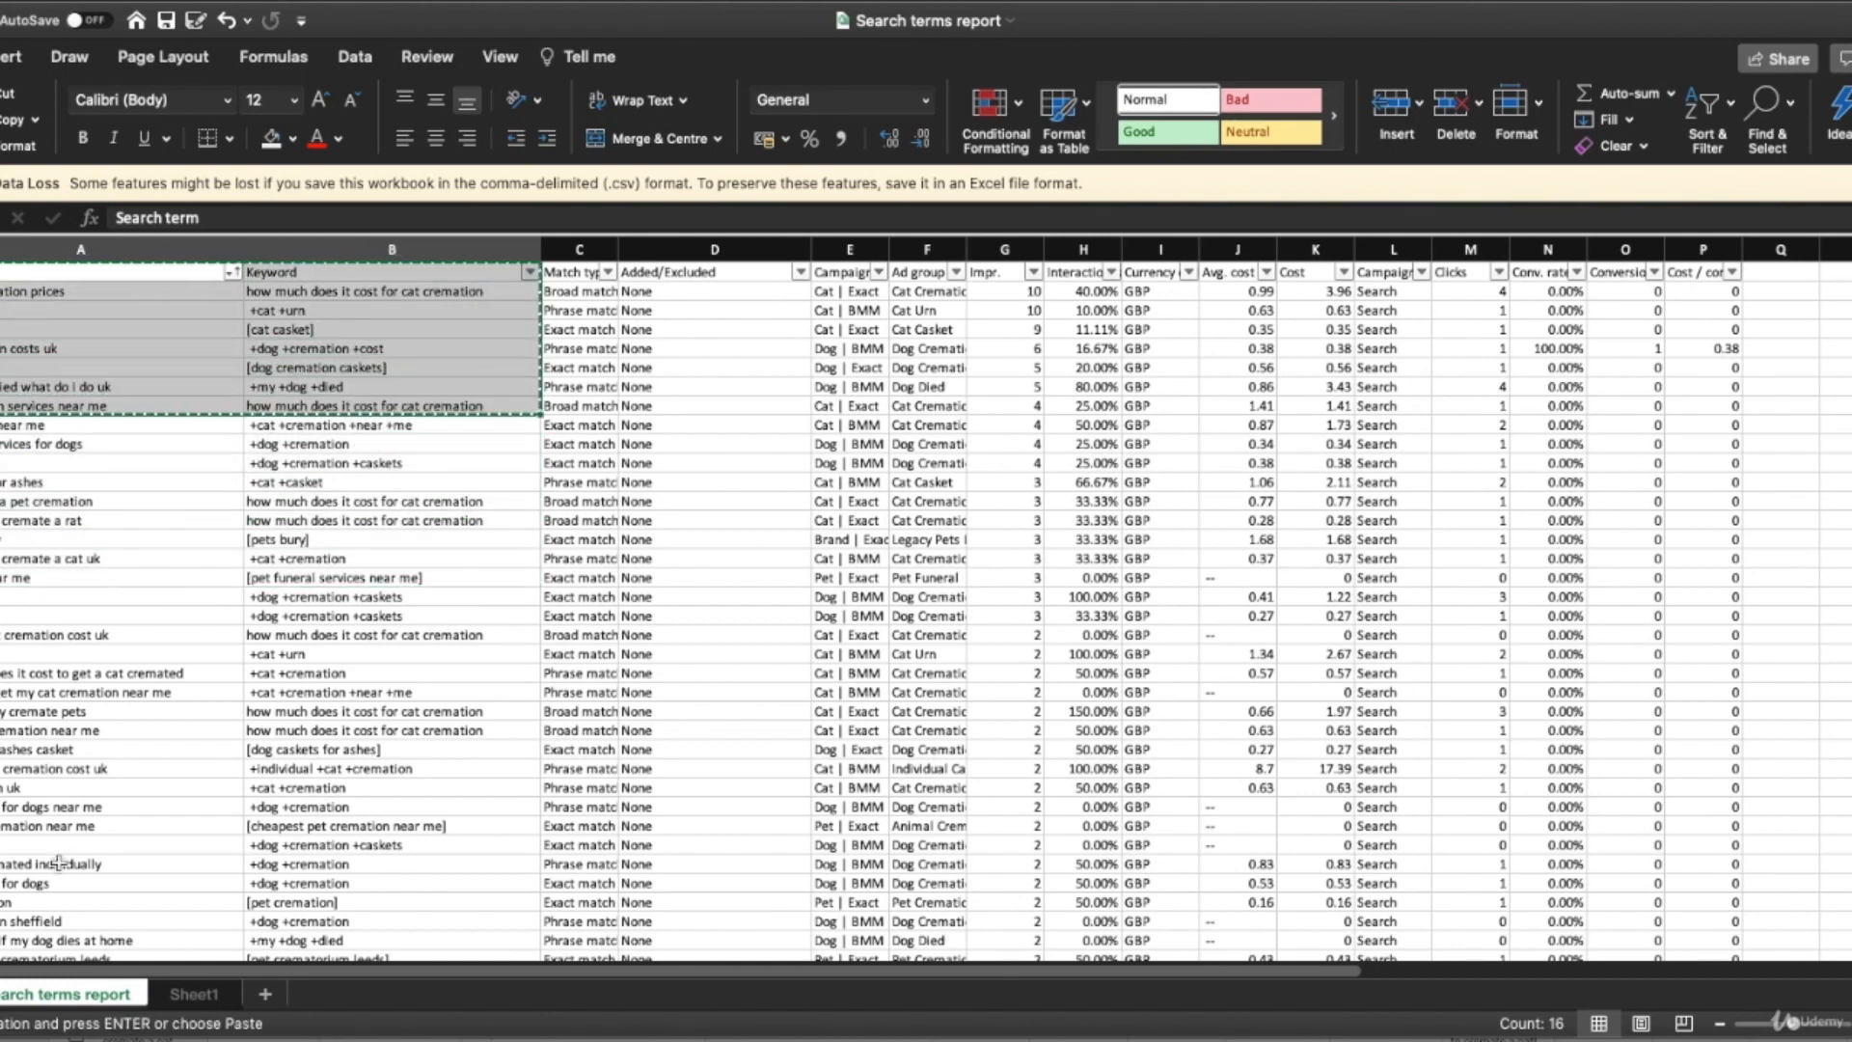
{"action": "left_click", "coordinate": [268, 994]}
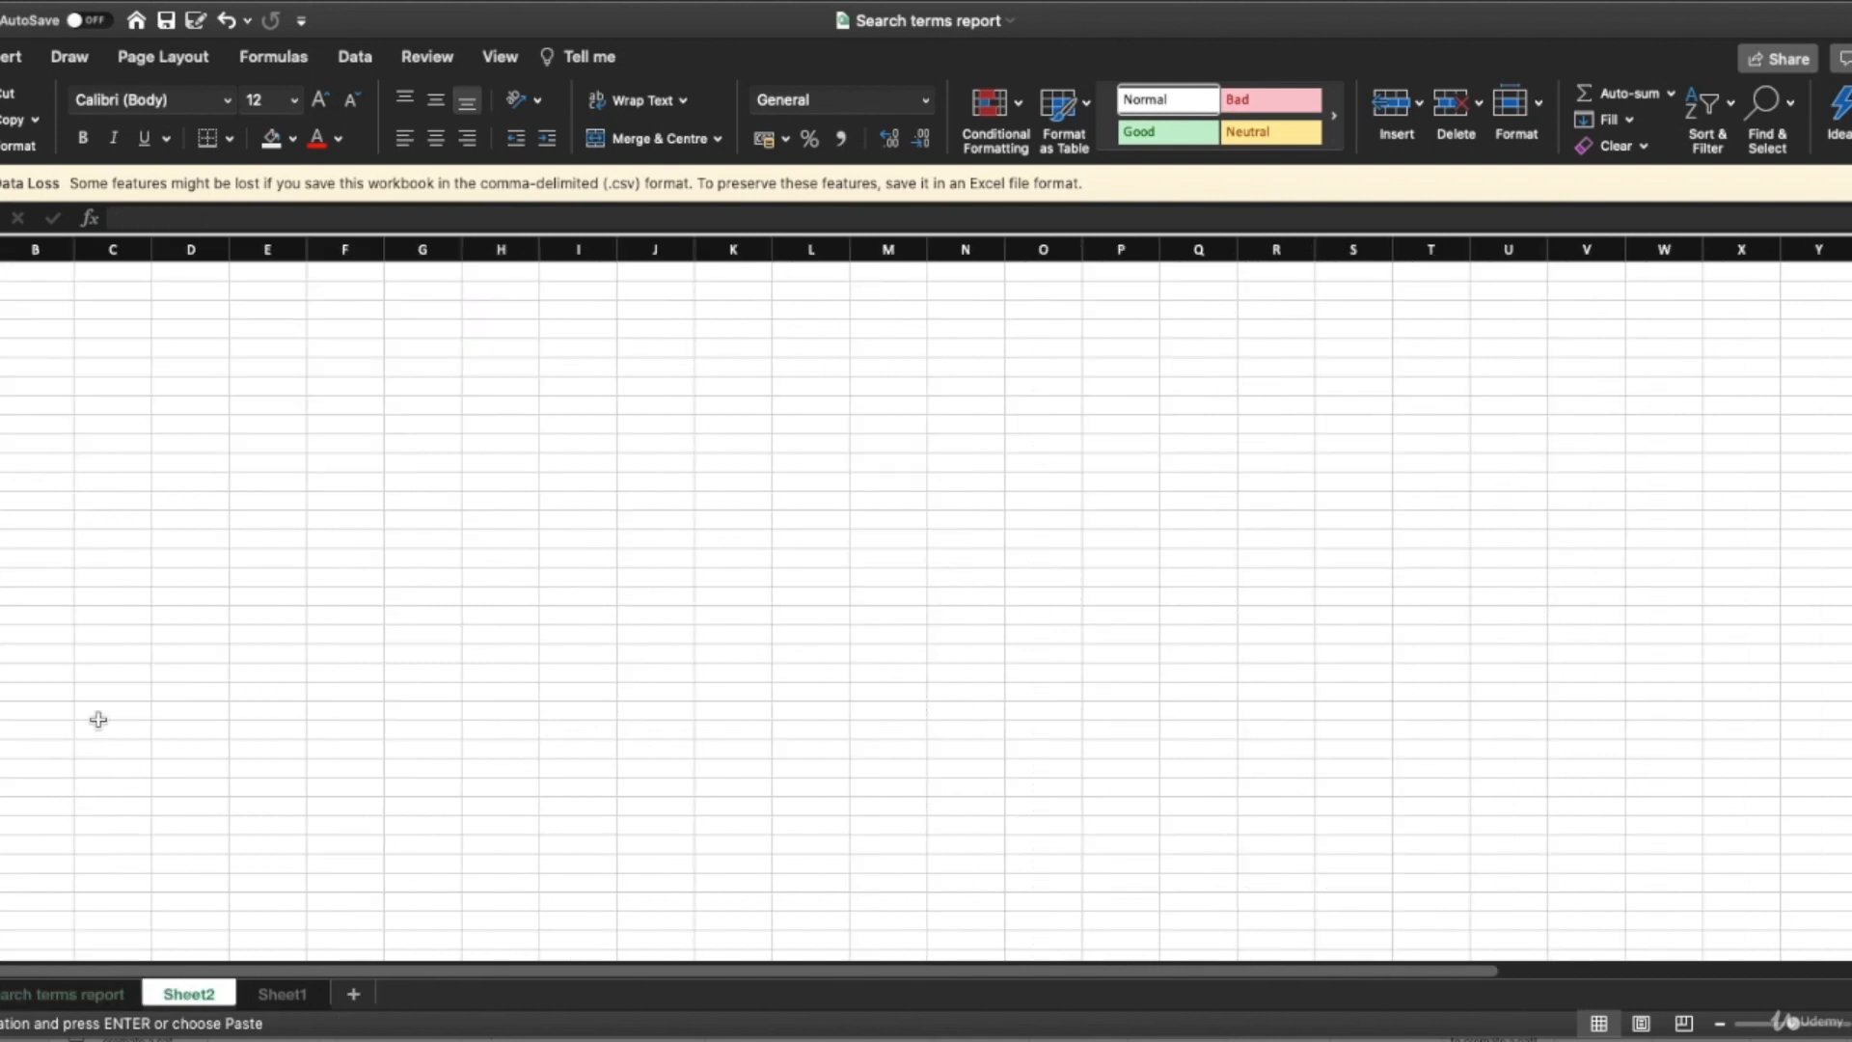
{"action": "key", "text": "super+v"}
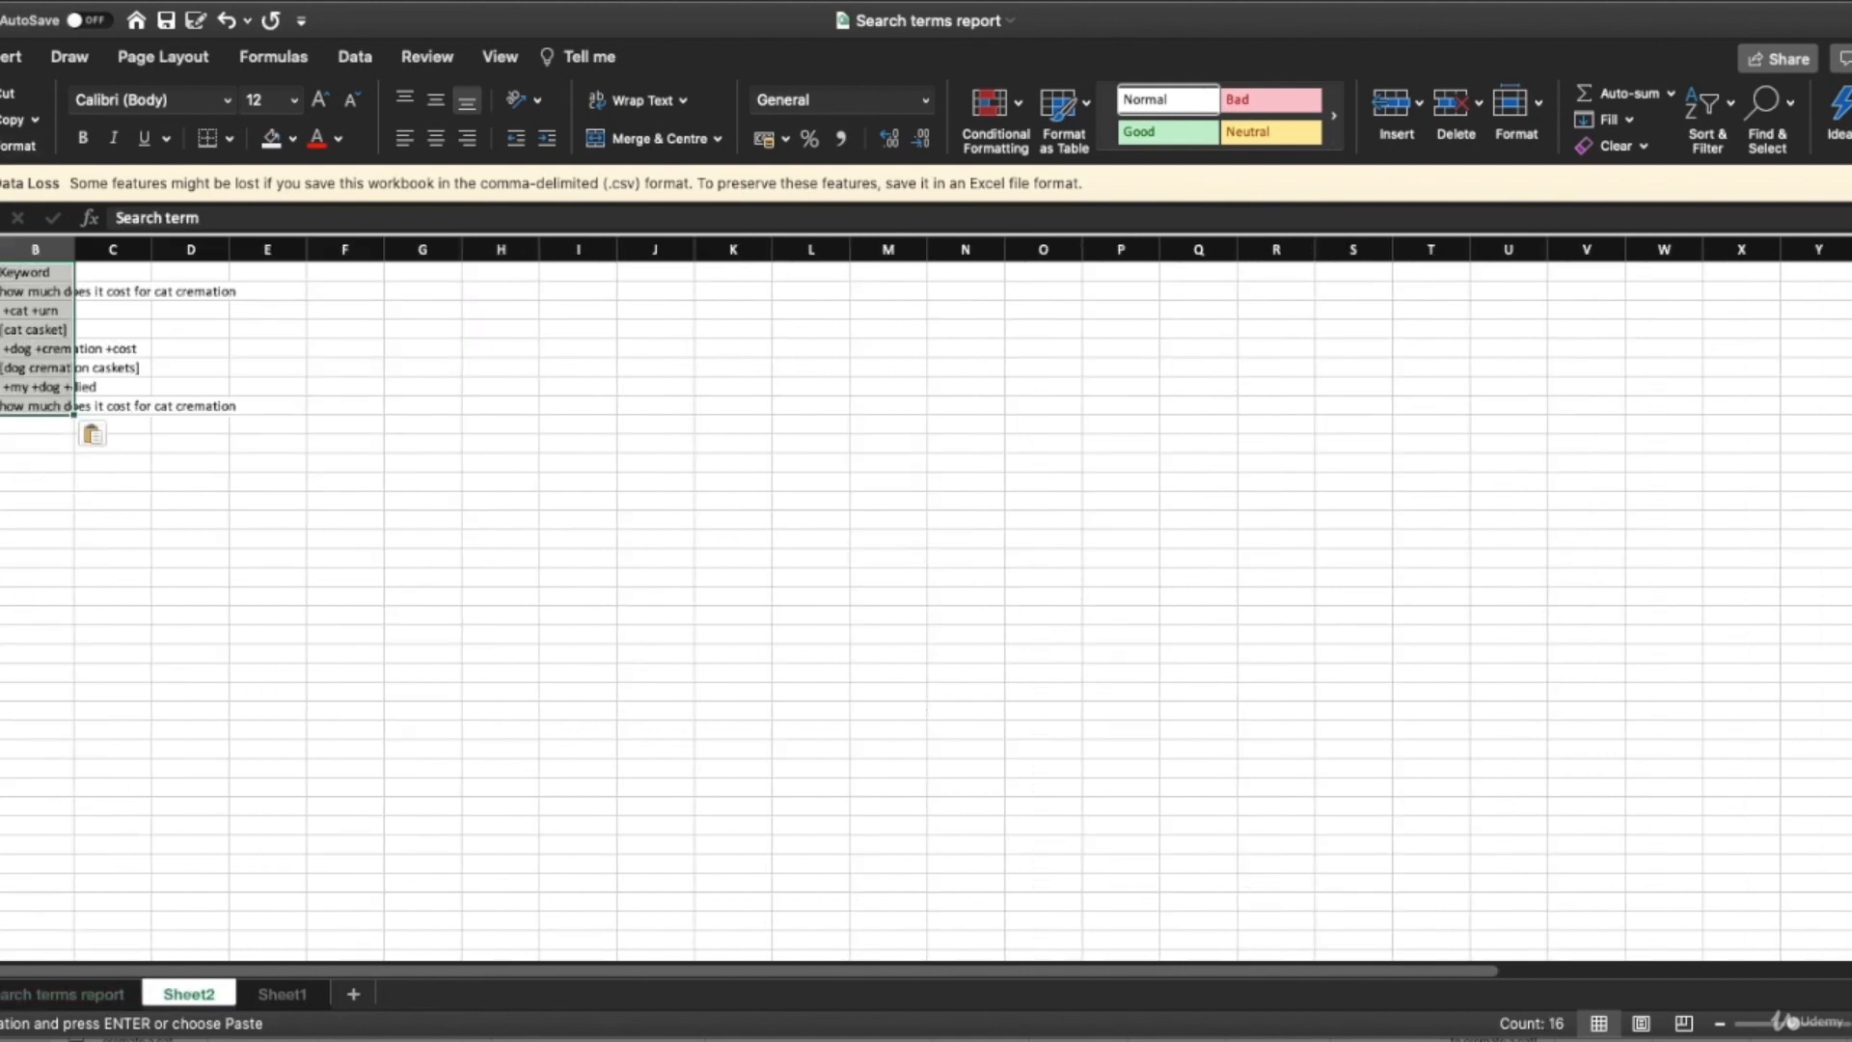
{"action": "left_click_drag", "start_coordinate": [0, 250], "coordinate": [60, 250]}
{"action": "double_click", "coordinate": [75, 249]}
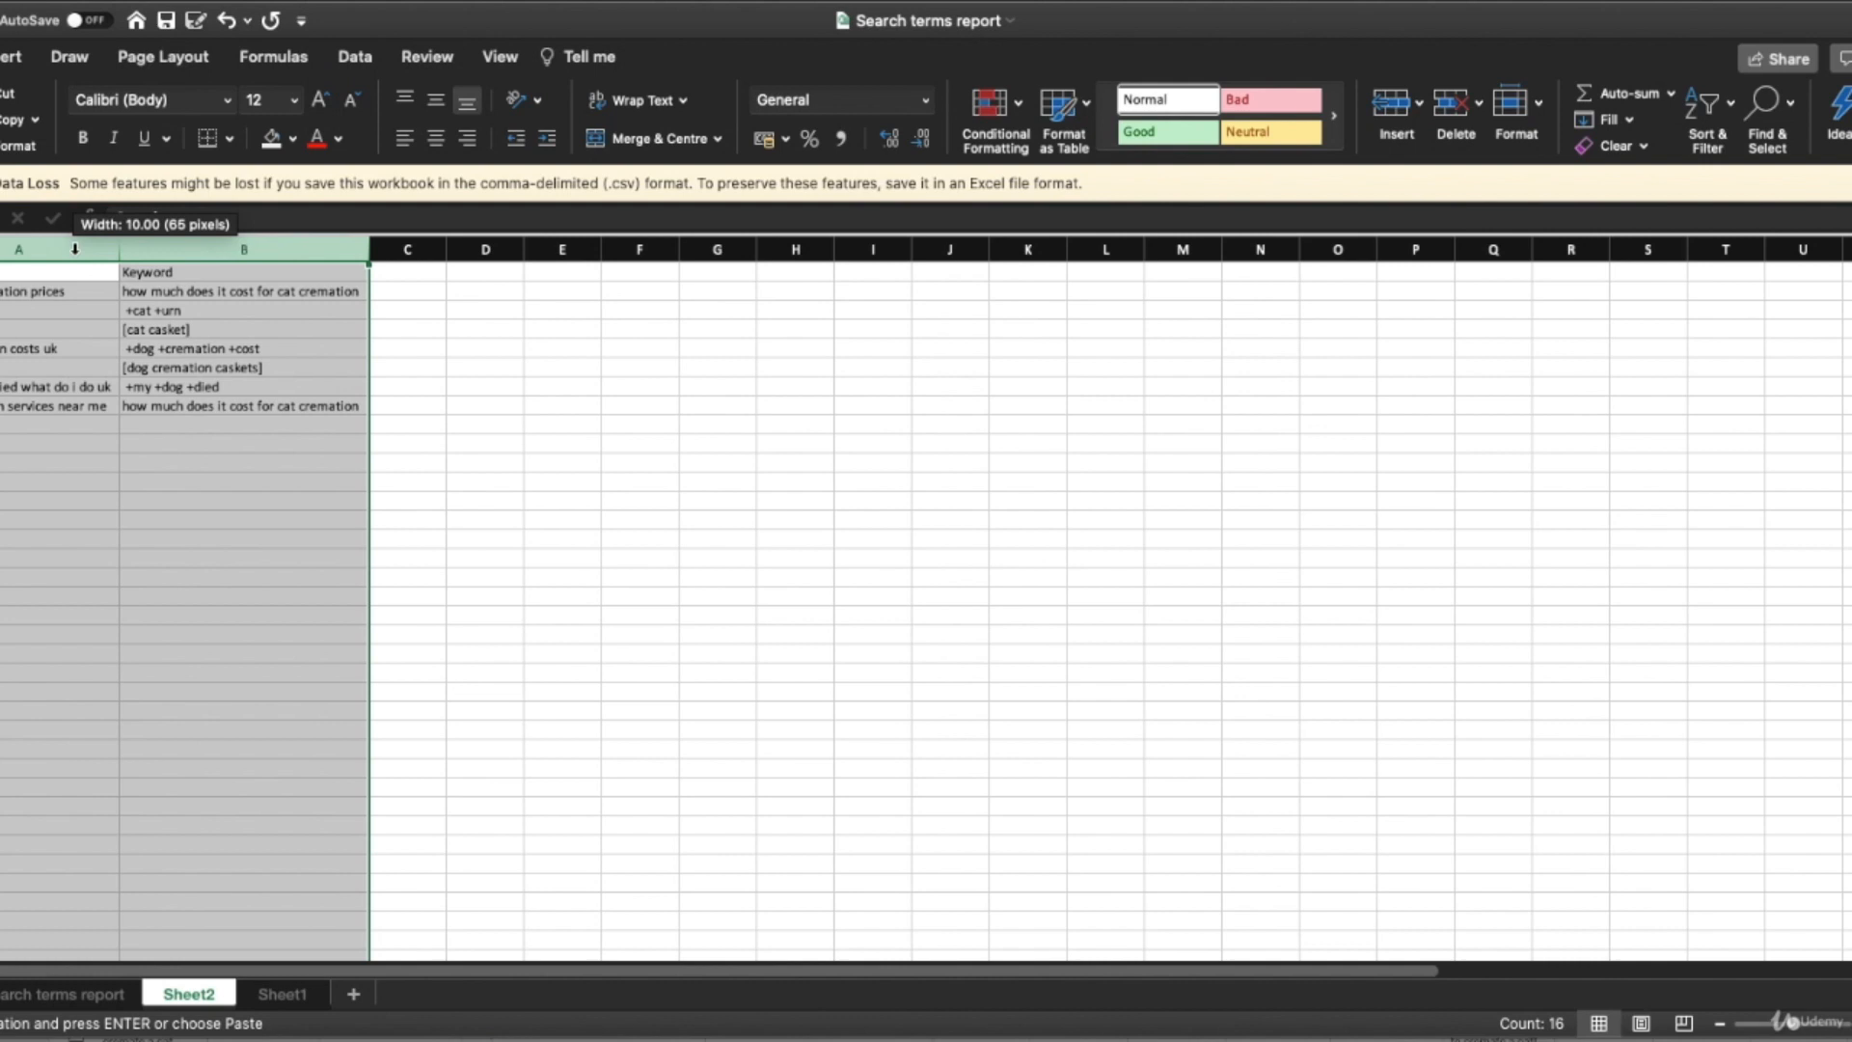
Clear the contents of column B and rename the Search term header in column A as "Keyword".
{"action": "left_click", "coordinate": [58, 270]}
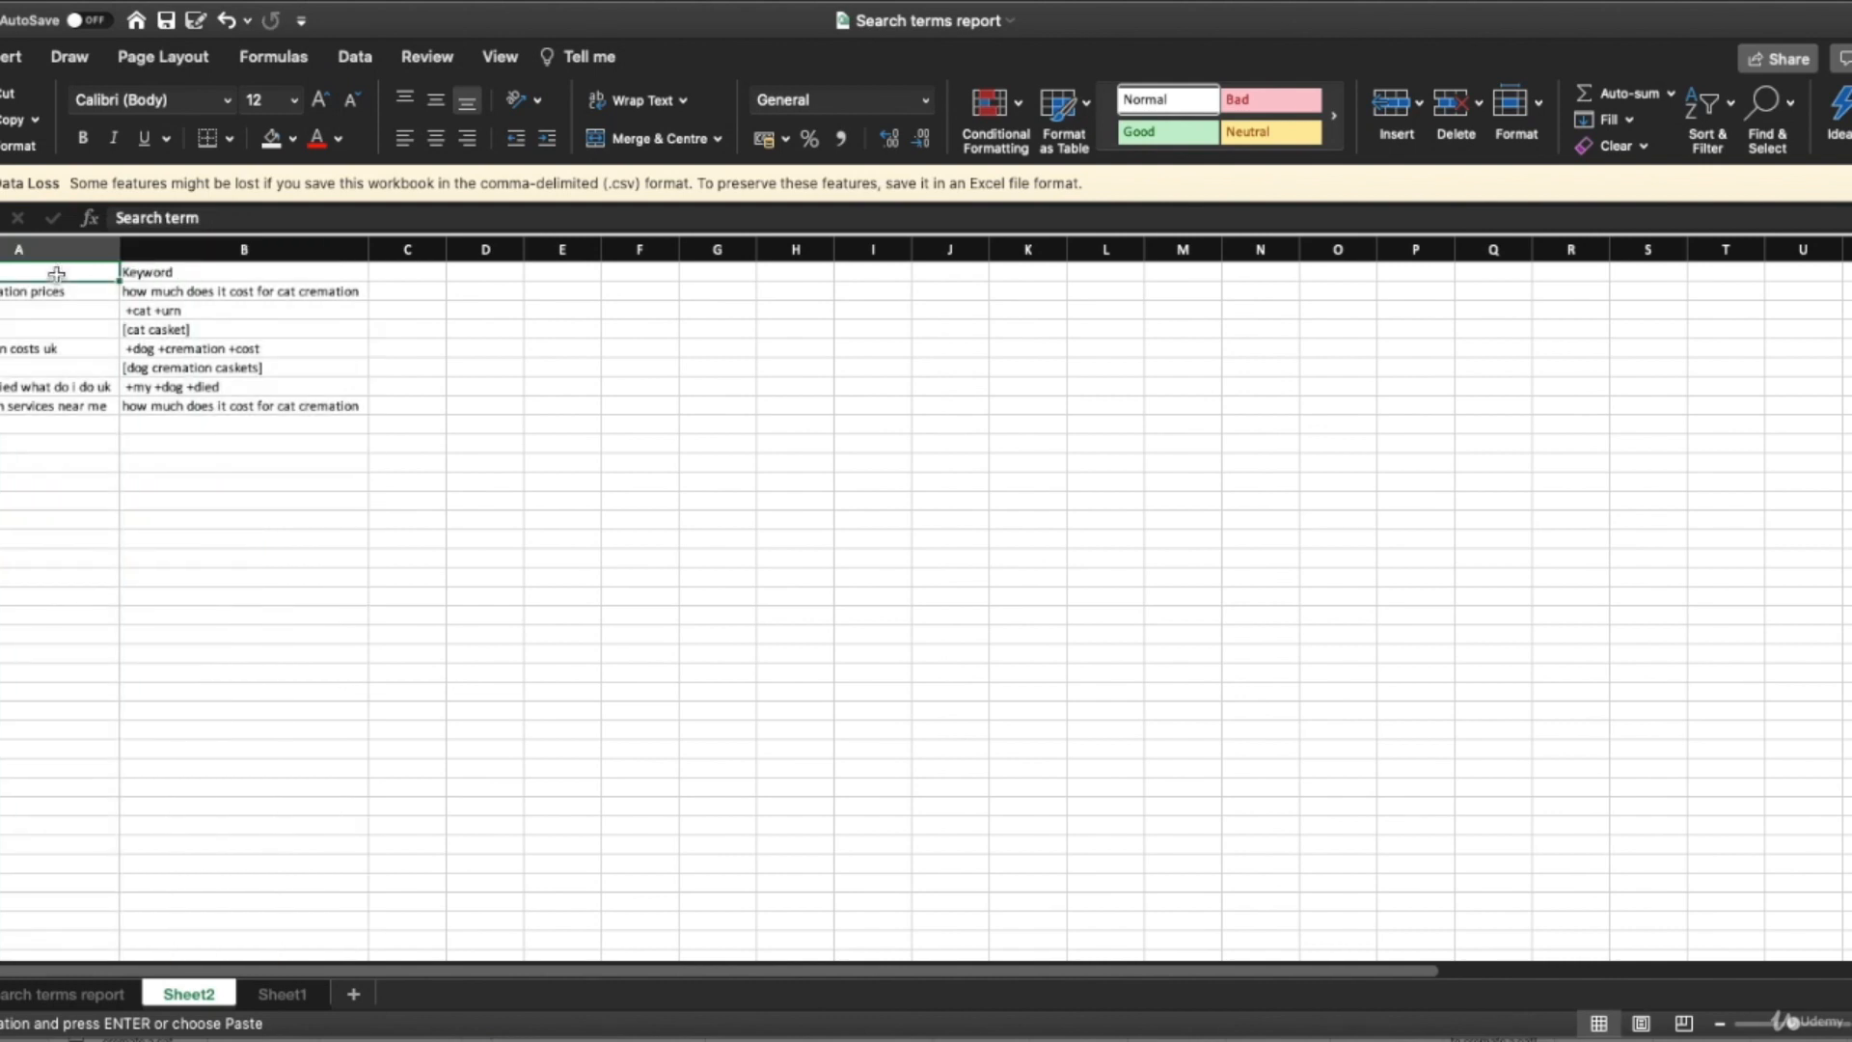
{"action": "key", "text": "Right"}
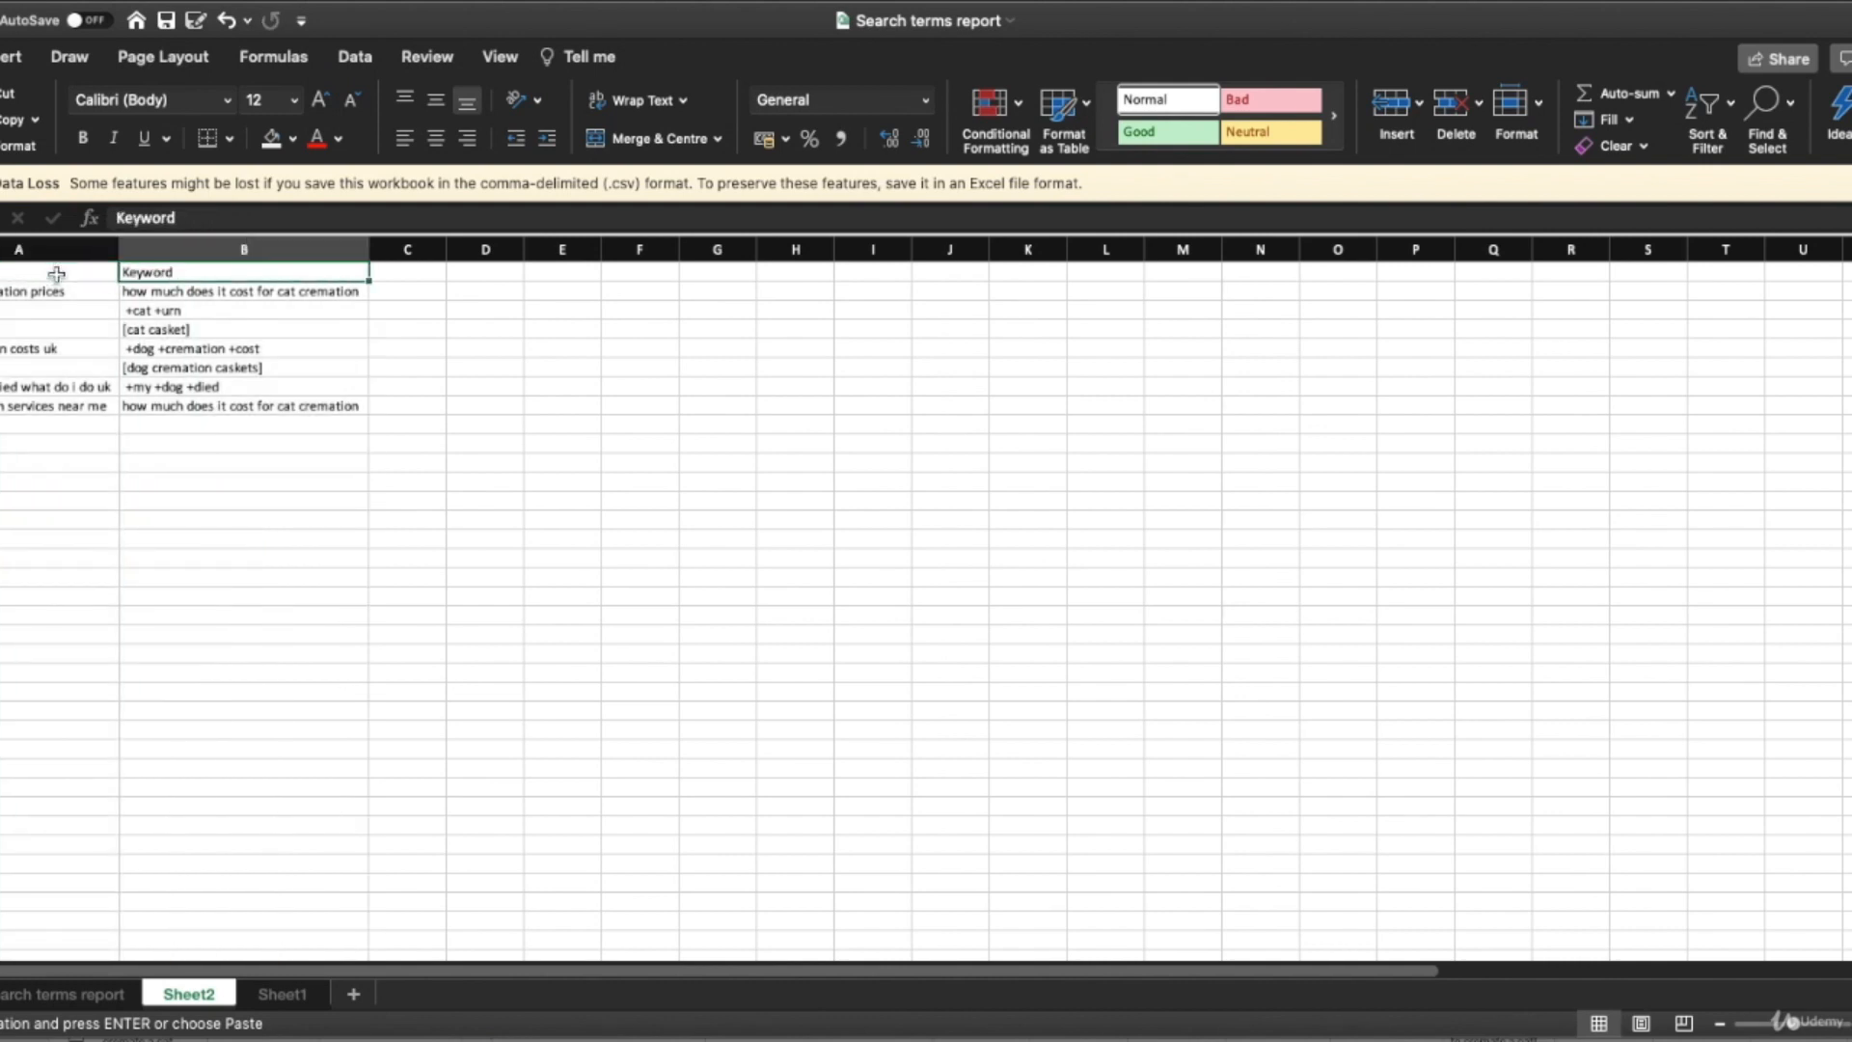
{"action": "left_click", "coordinate": [159, 249]}
{"action": "key", "text": "Delete"}
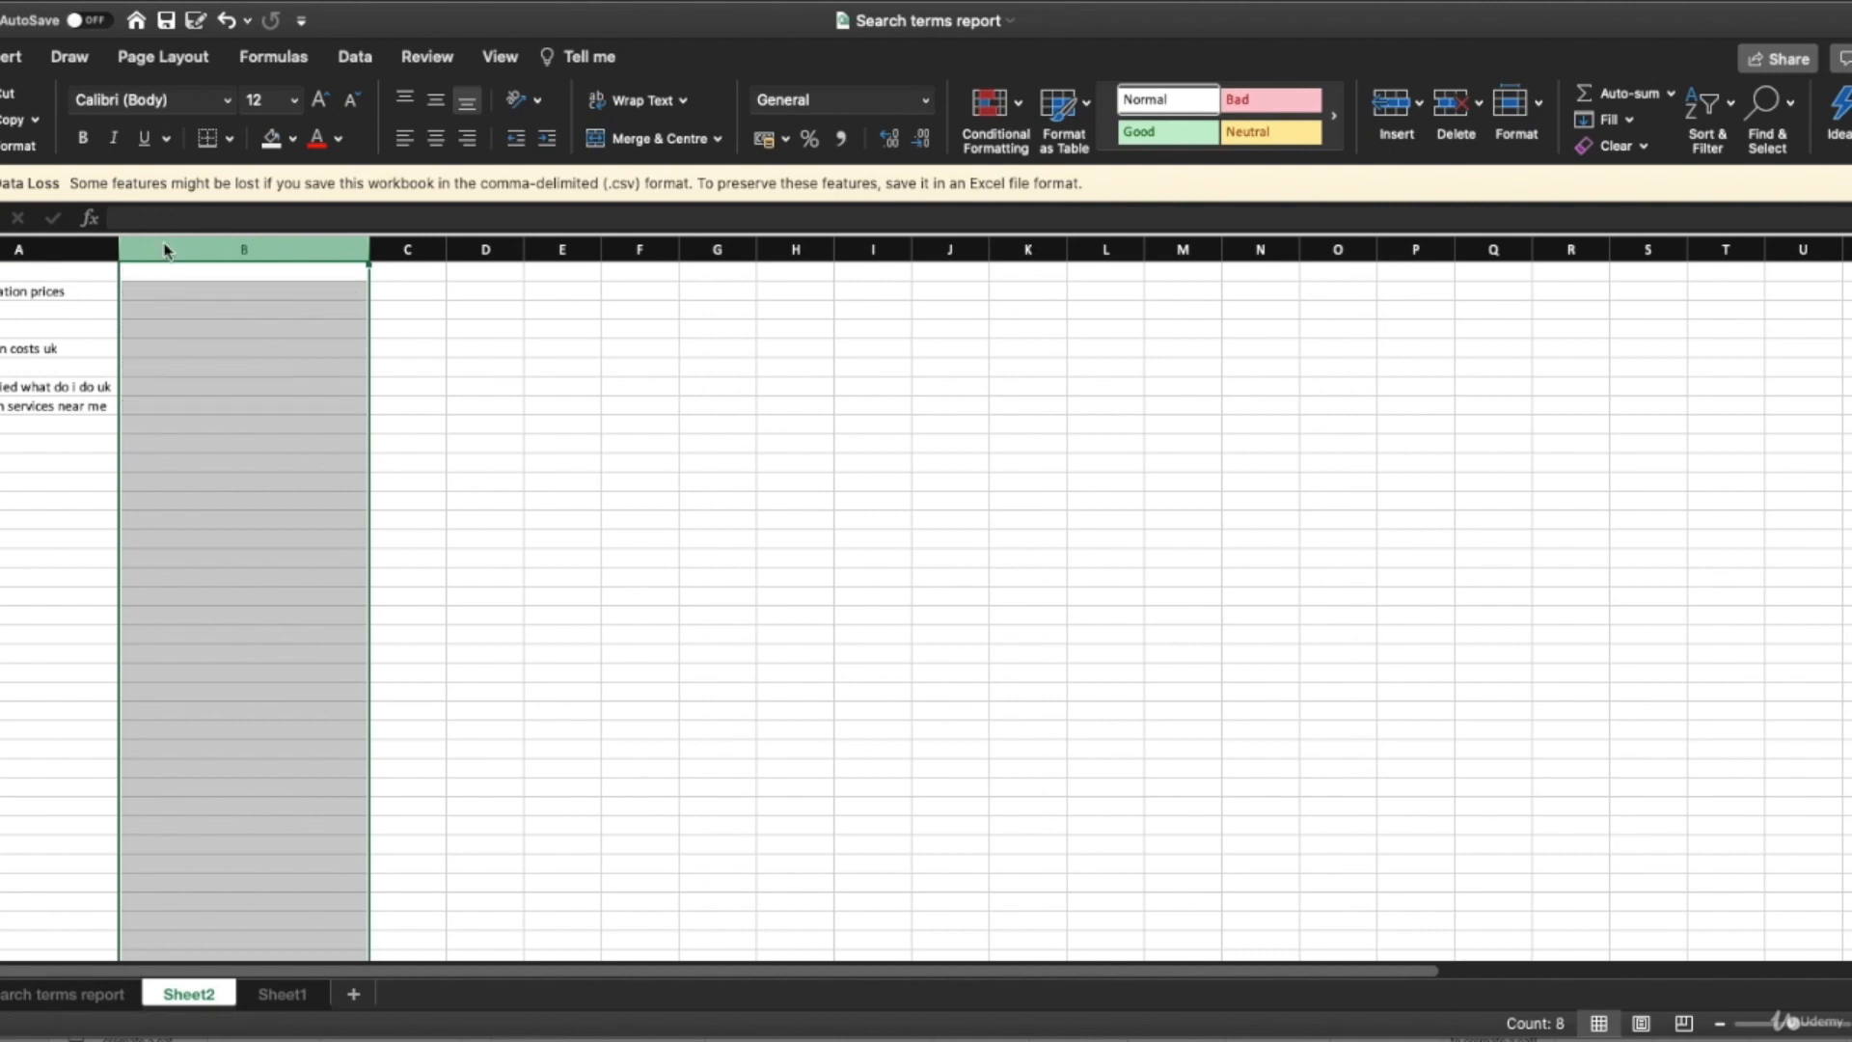
{"action": "key", "text": "Left"}
{"action": "type", "text": "Keyword"}
{"action": "key", "text": "Return"}
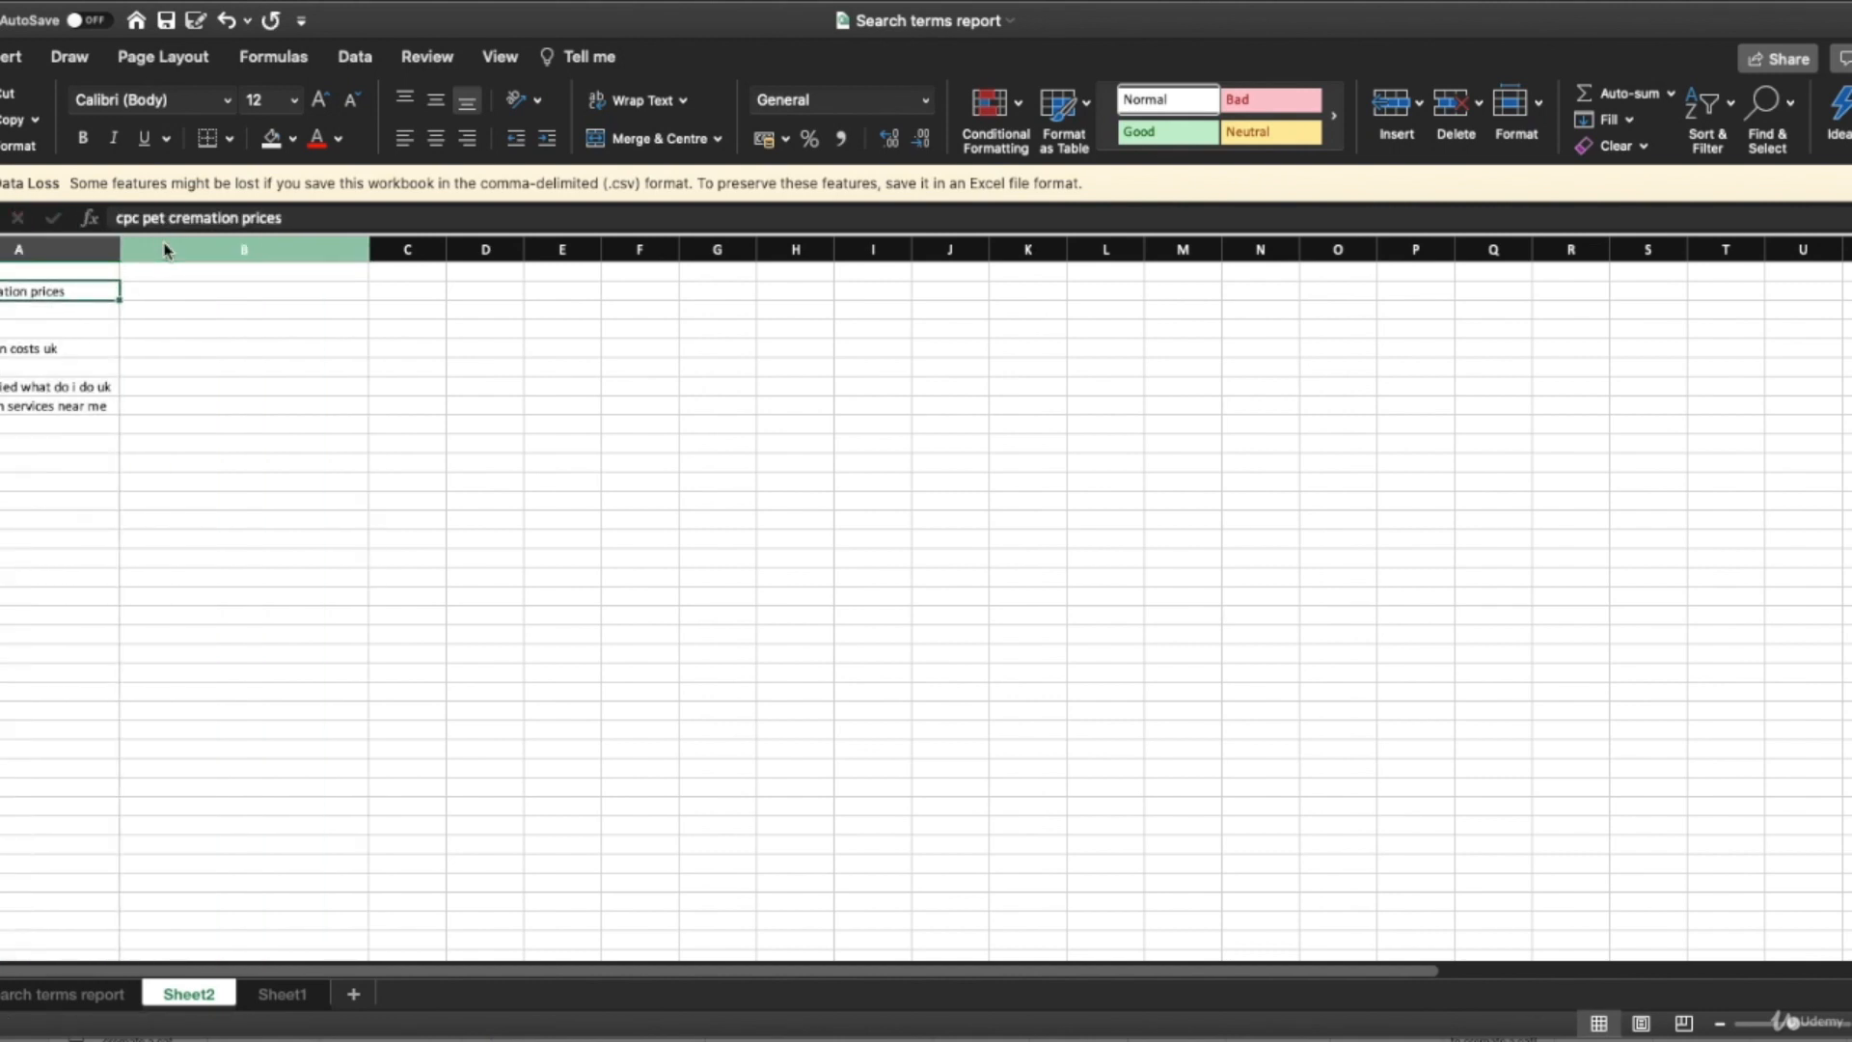
Add the headers "Campaign", "Ad Group" and "Match type" beside the Keyword header.
{"action": "key", "text": "Up"}
{"action": "key", "text": "Right"}
{"action": "type", "text": "Campaign"}
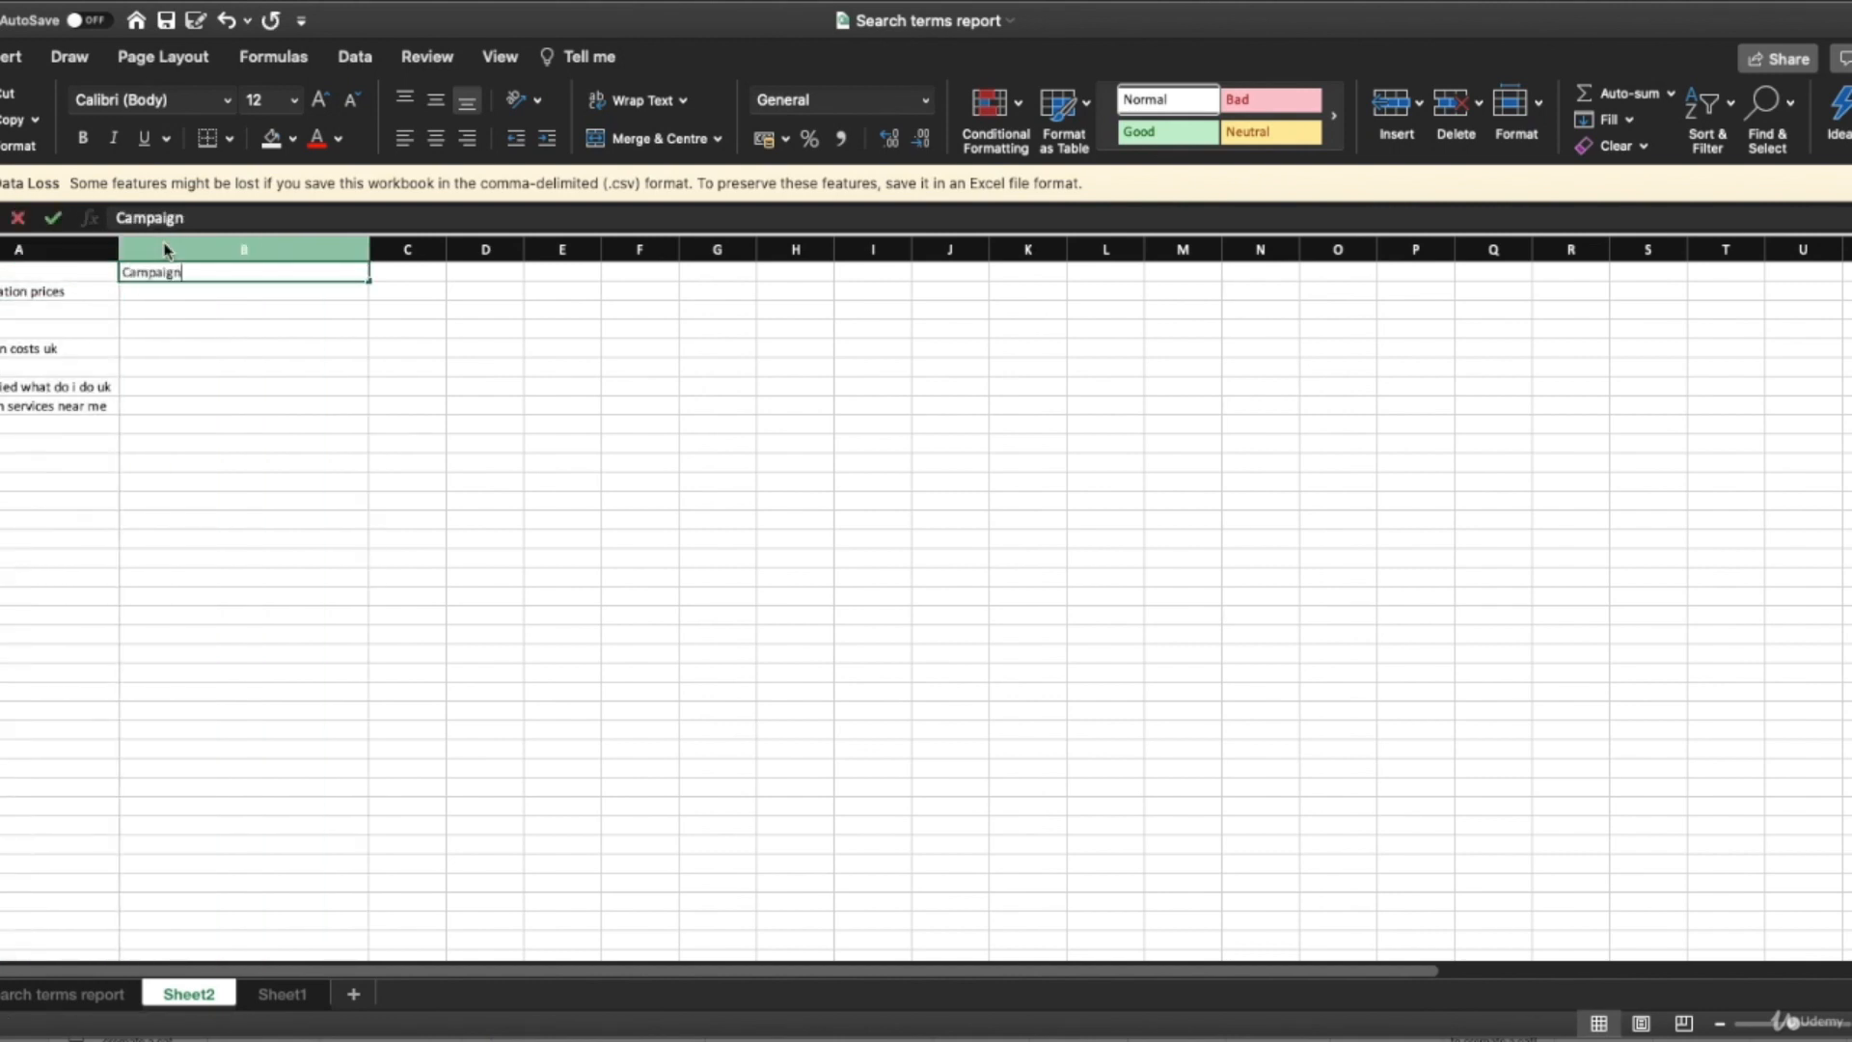
{"action": "key", "text": "Tab"}
{"action": "type", "text": "Ad Group"}
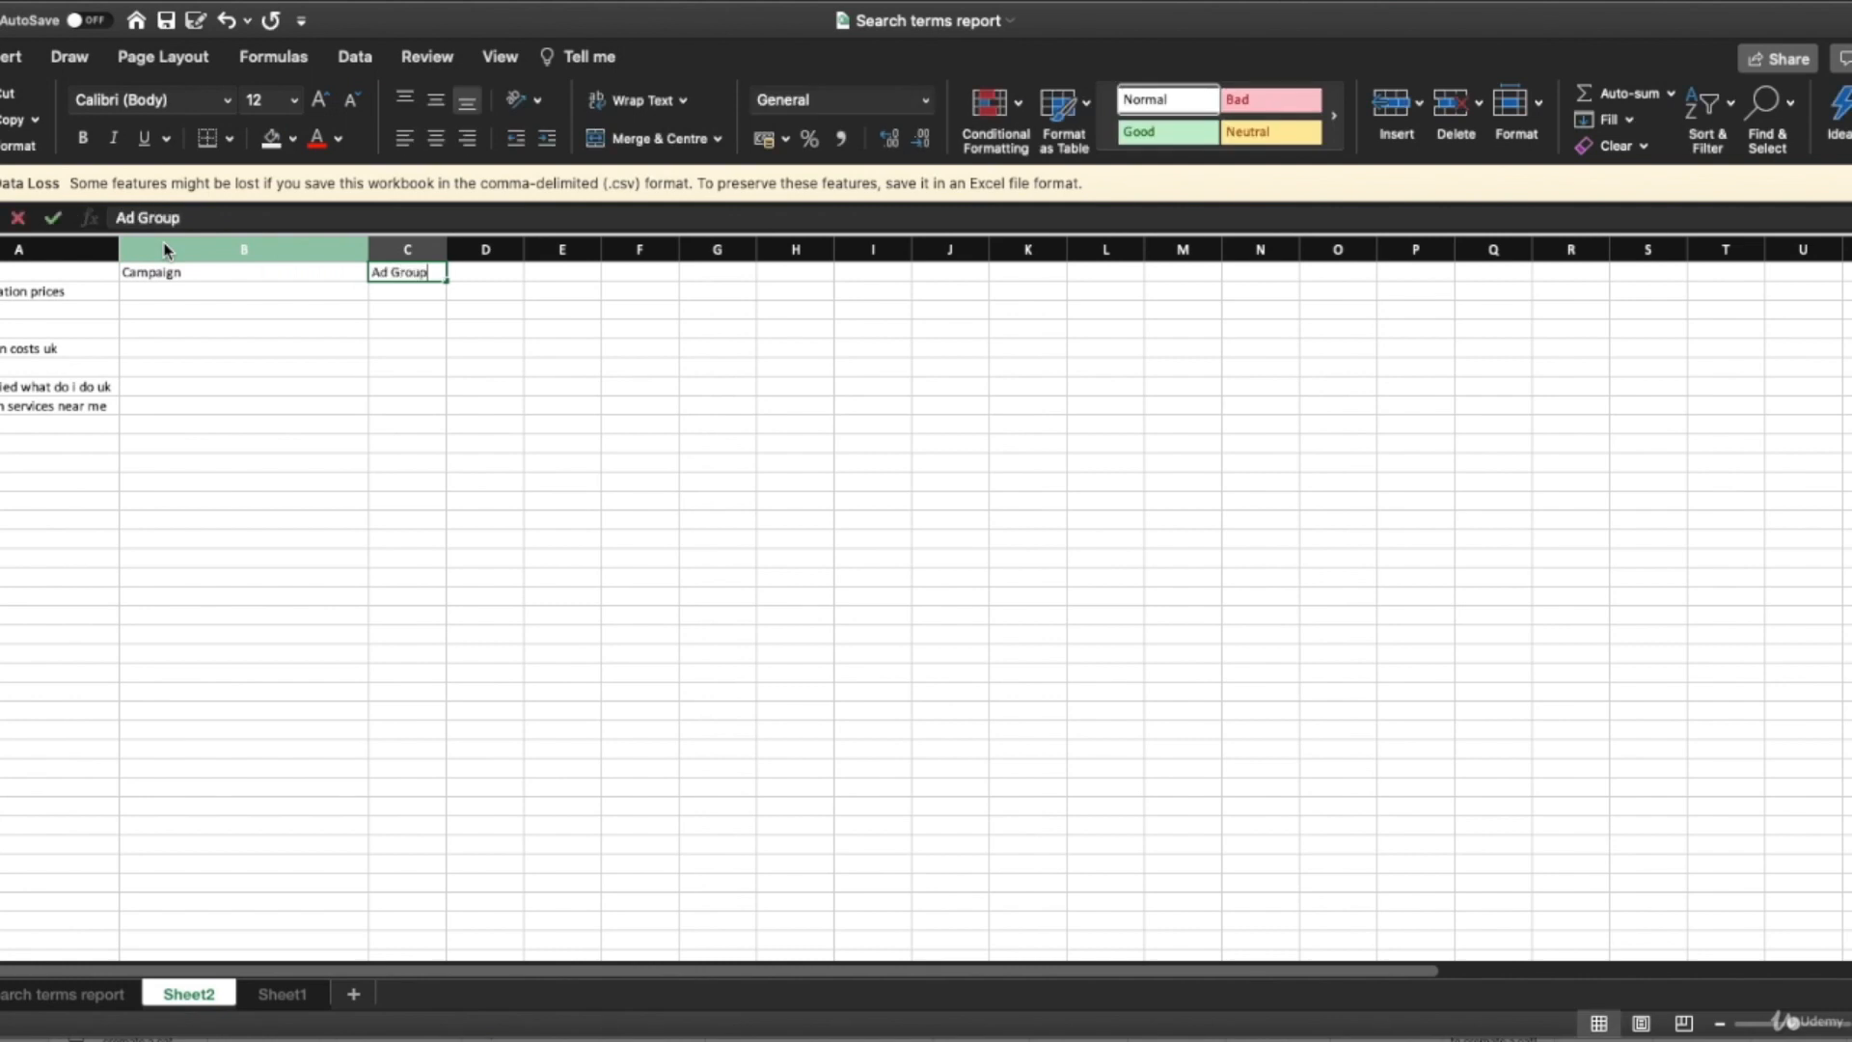
{"action": "key", "text": "Return"}
{"action": "key", "text": "Up"}
{"action": "key", "text": "Right"}
{"action": "type", "text": "Match type"}
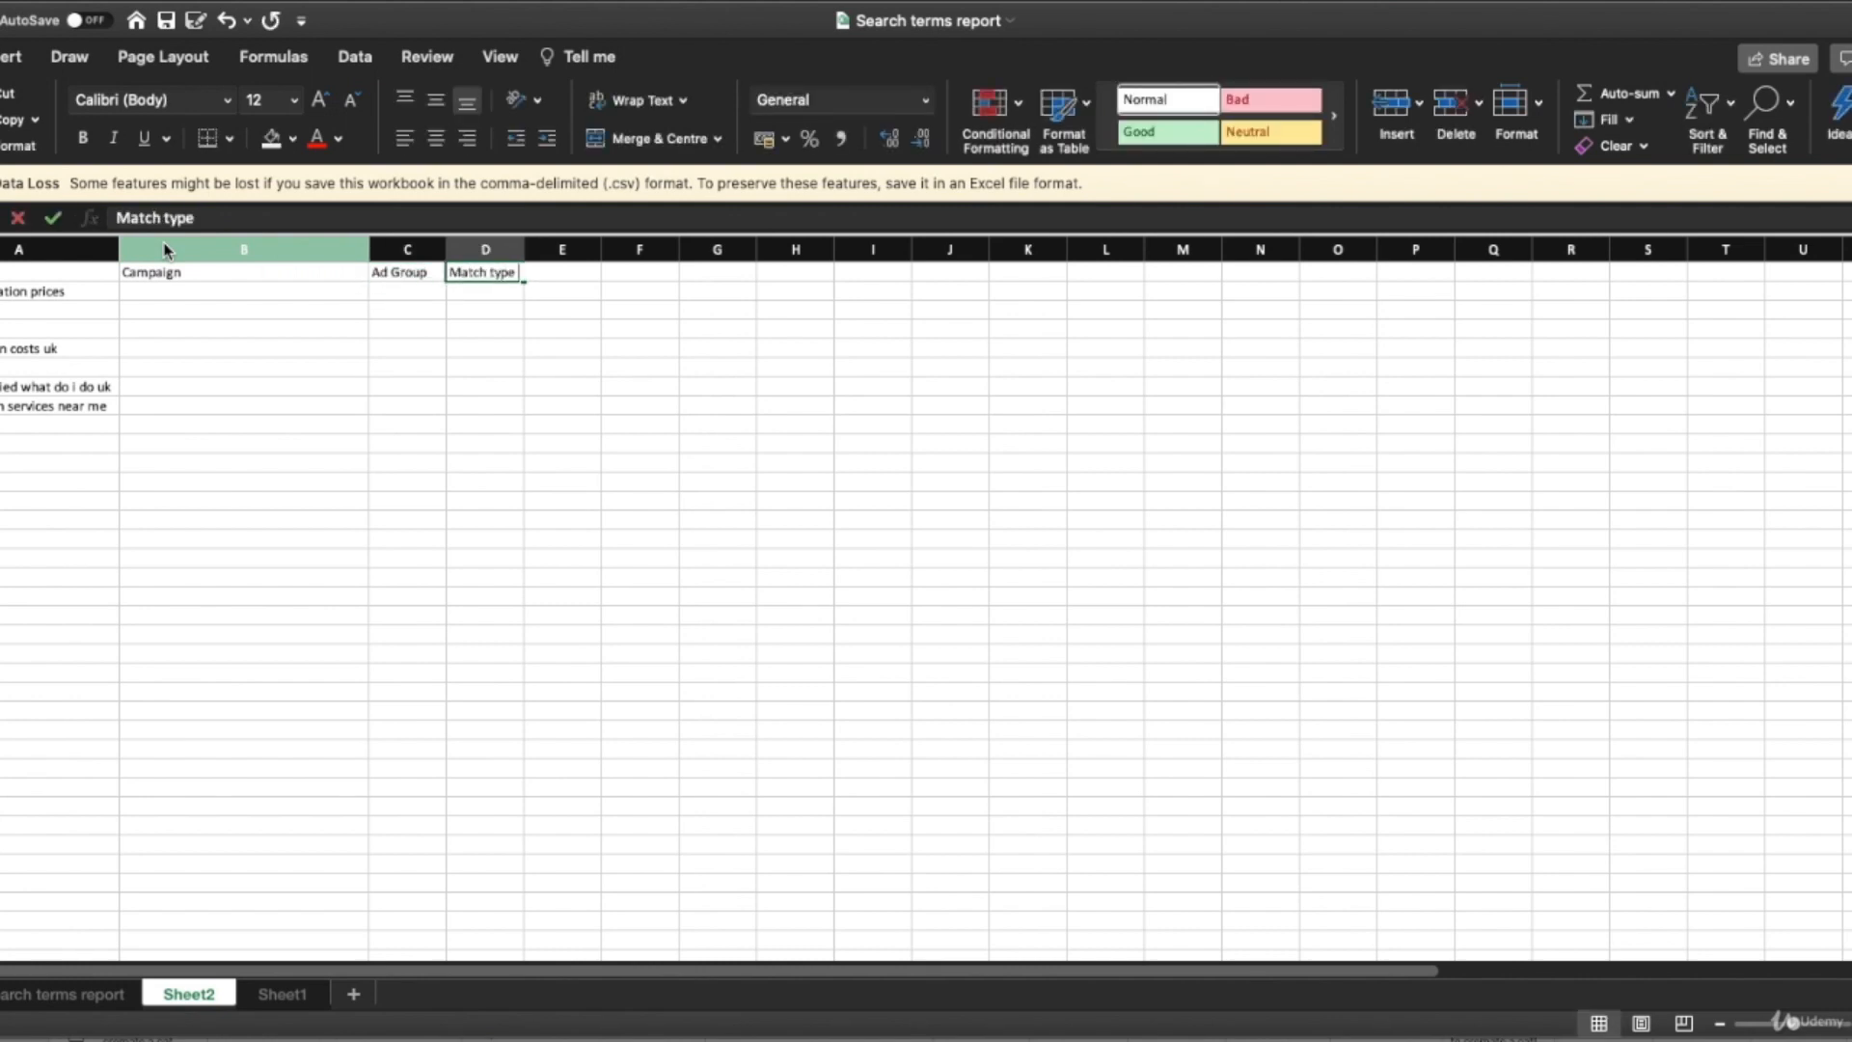
Enter "exact" as the match type of the first search term and fill it down to the last listed term.
{"action": "key", "text": "Return"}
{"action": "type", "text": "exact"}
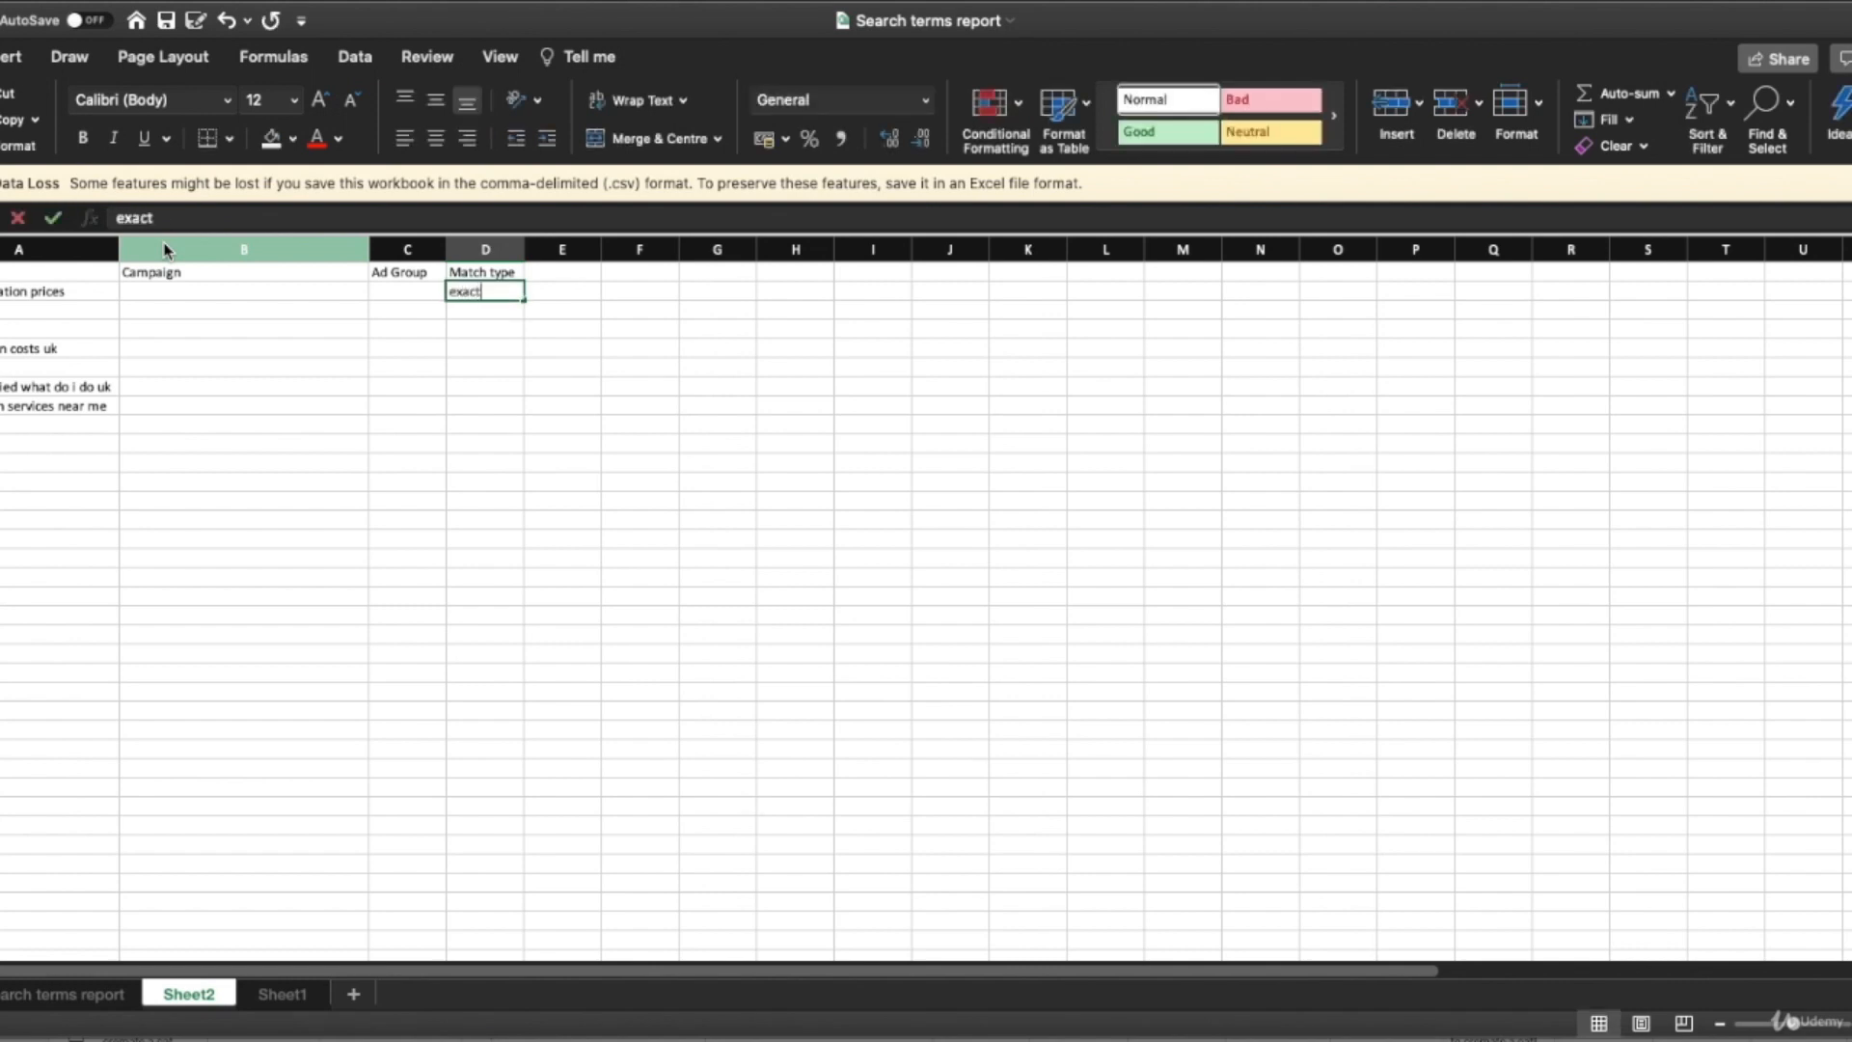
{"action": "key", "text": "Return"}
{"action": "key", "text": "Up"}
{"action": "left_click_drag", "start_coordinate": [523, 300], "coordinate": [521, 416]}
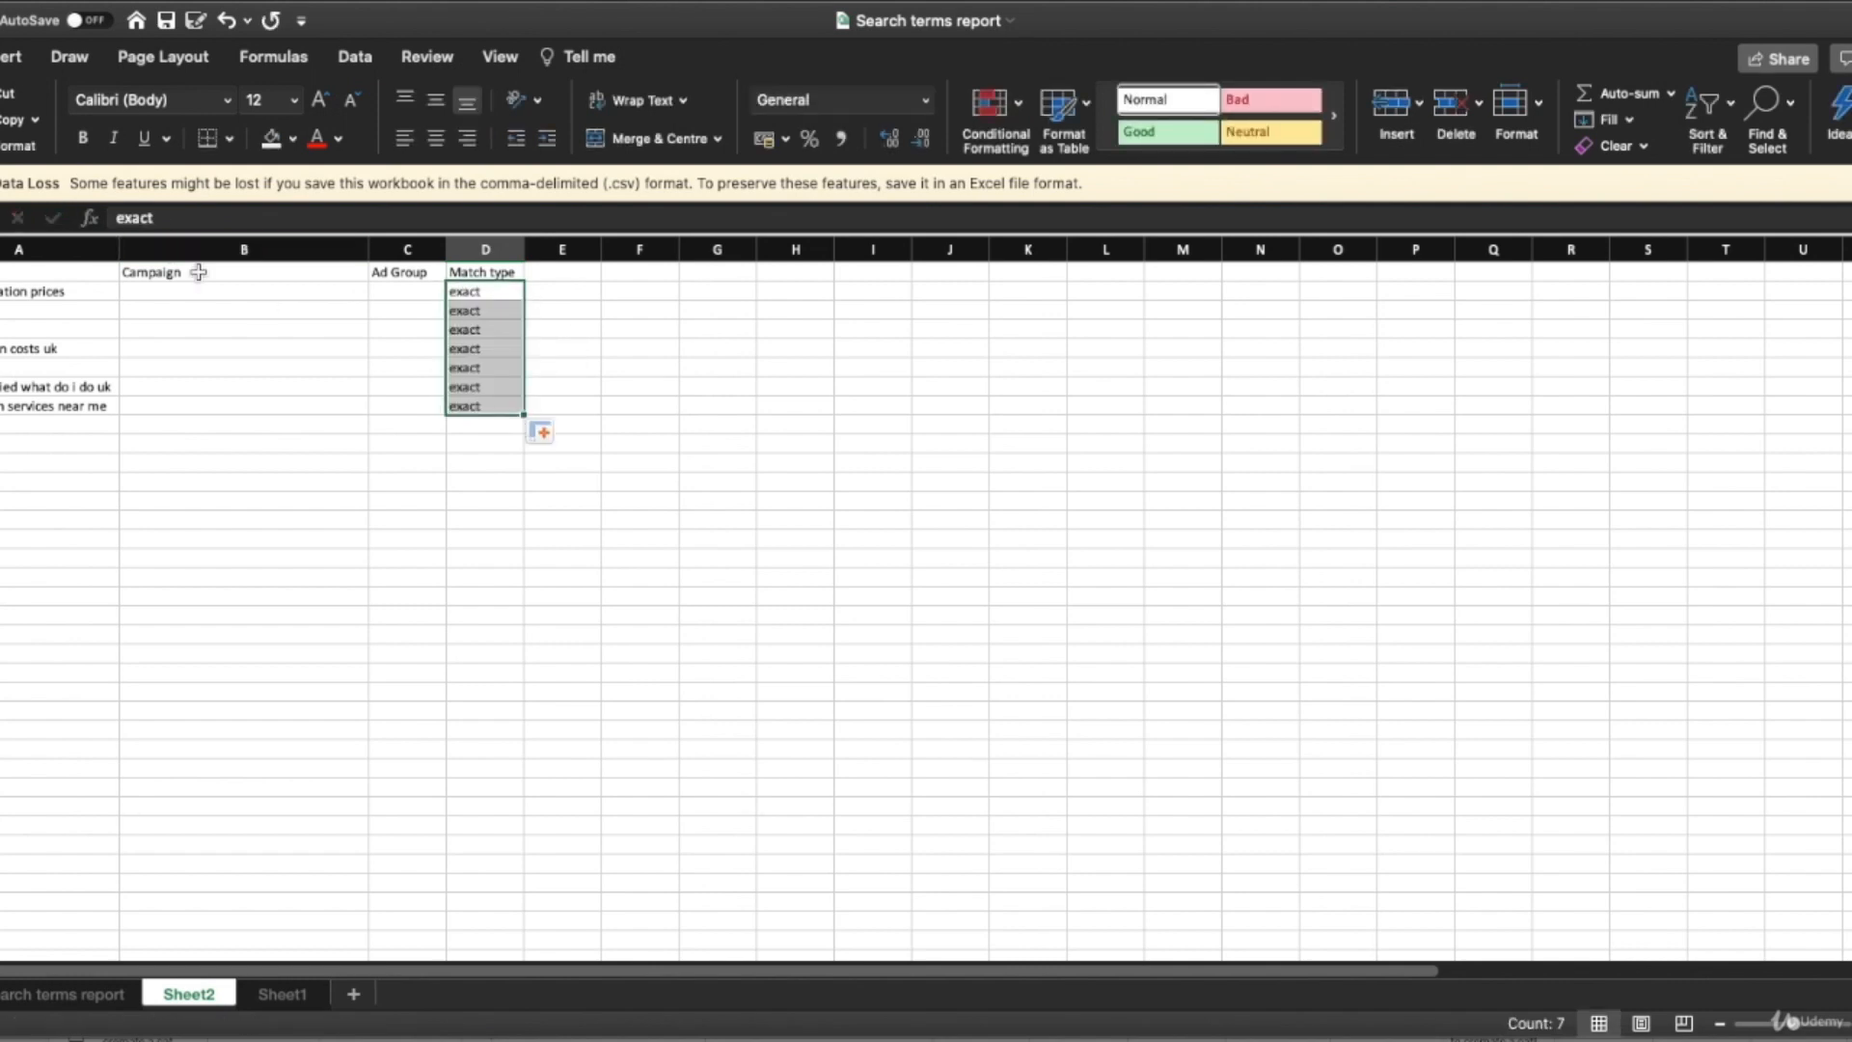
{"action": "left_click", "coordinate": [146, 294]}
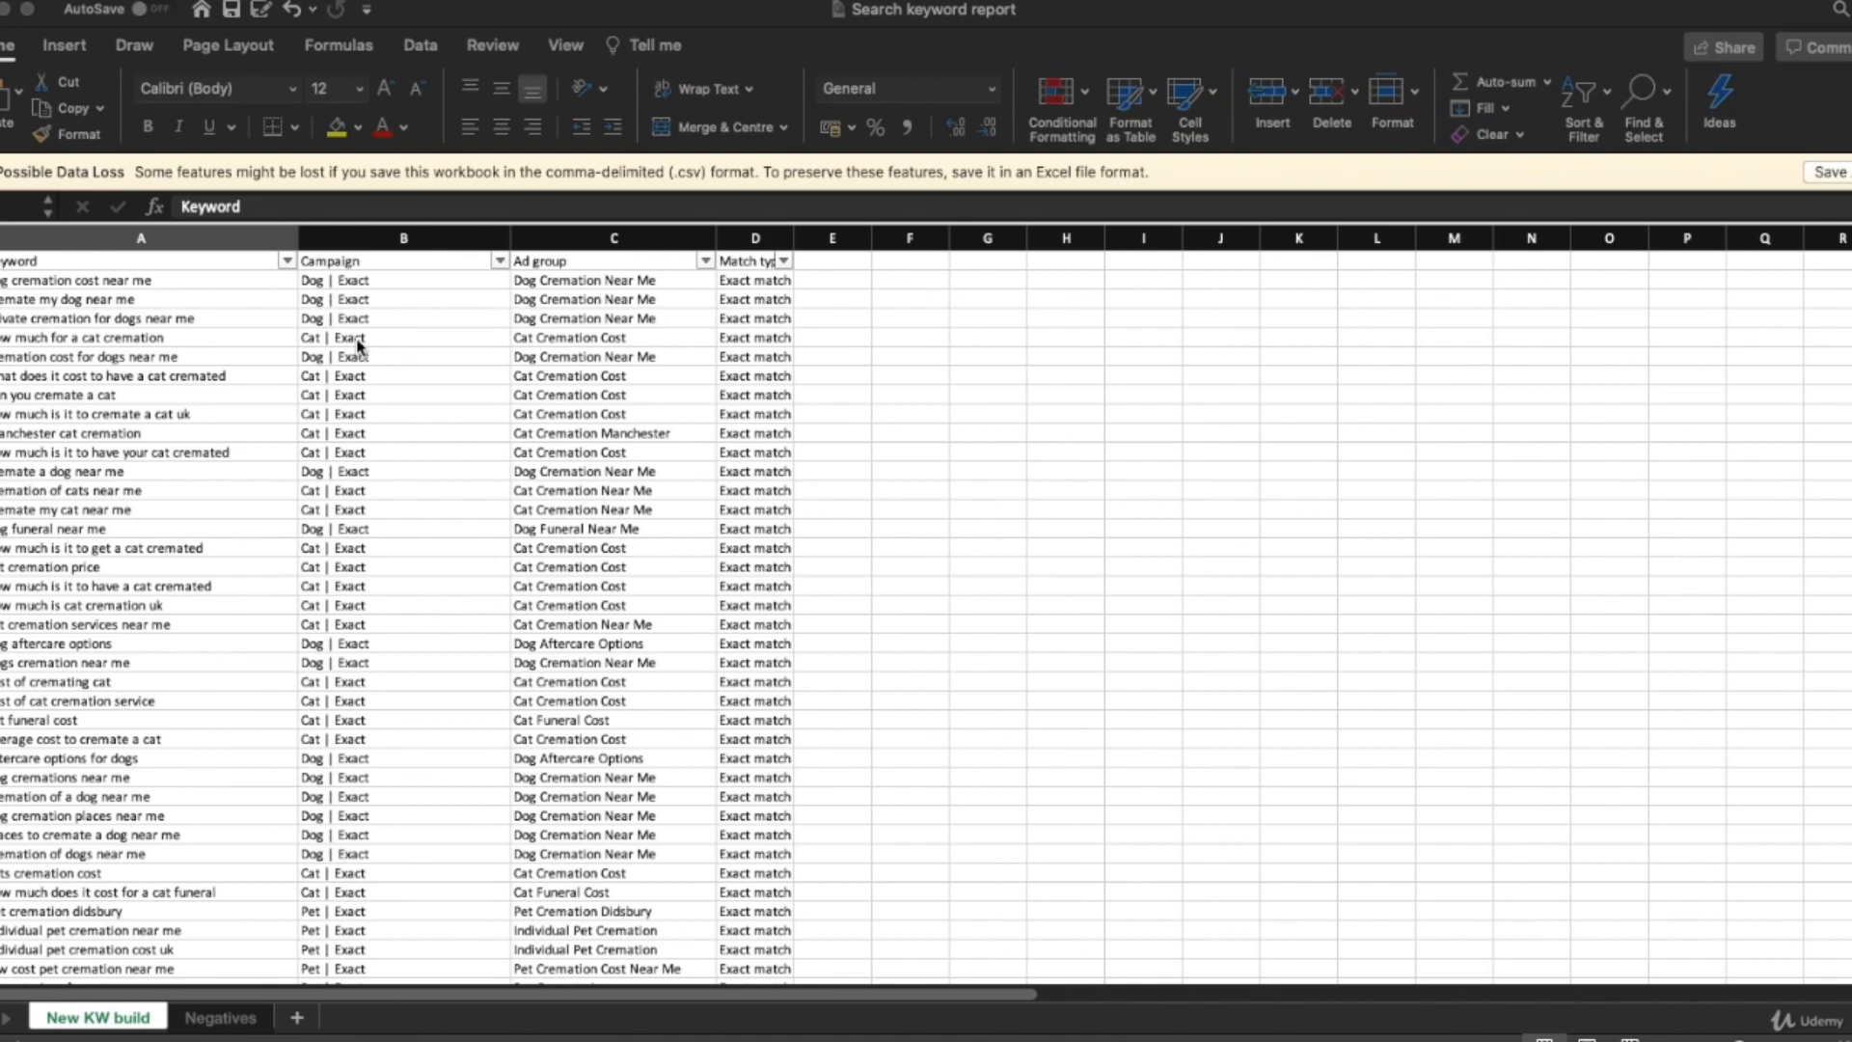
Copy the complete keyword table, including its headers, from the New KW build sheet of the Search keyword report workbook.
{"action": "left_click", "coordinate": [199, 267]}
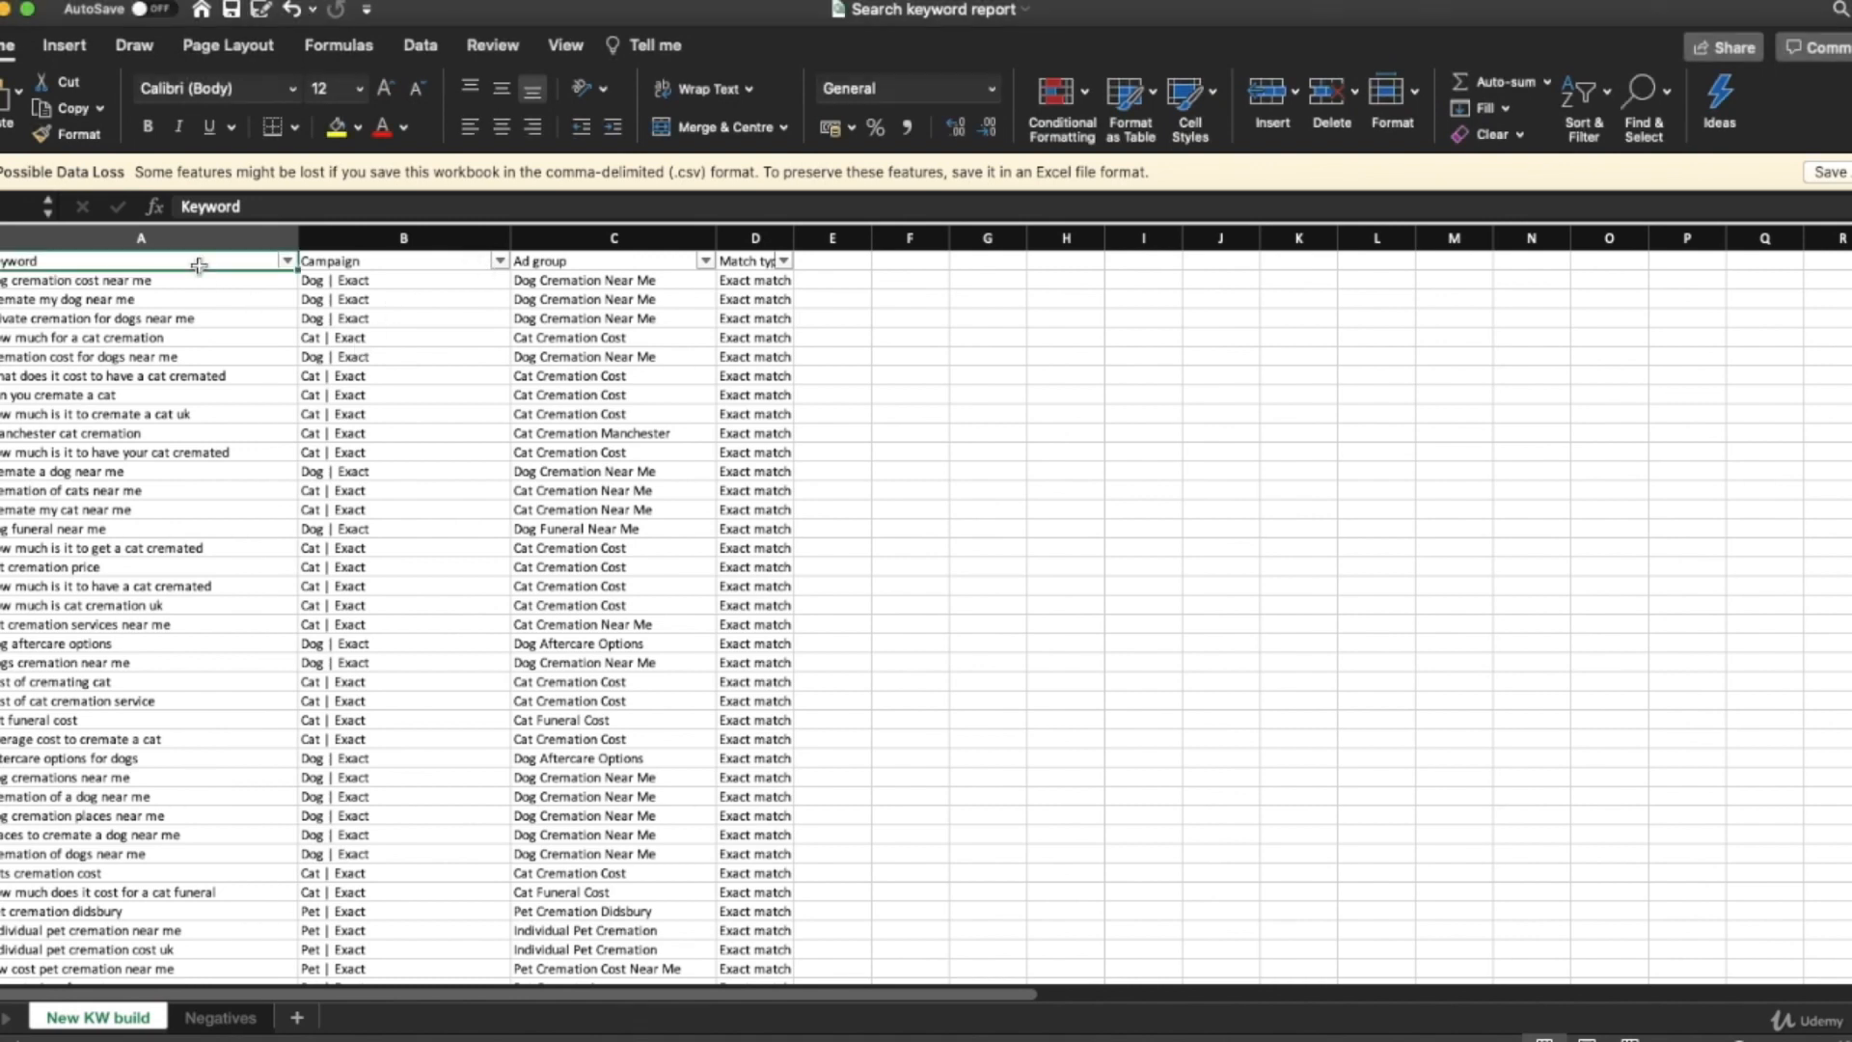
{"action": "key", "text": "super+shift+Right"}
{"action": "key", "text": "super+shift+Down"}
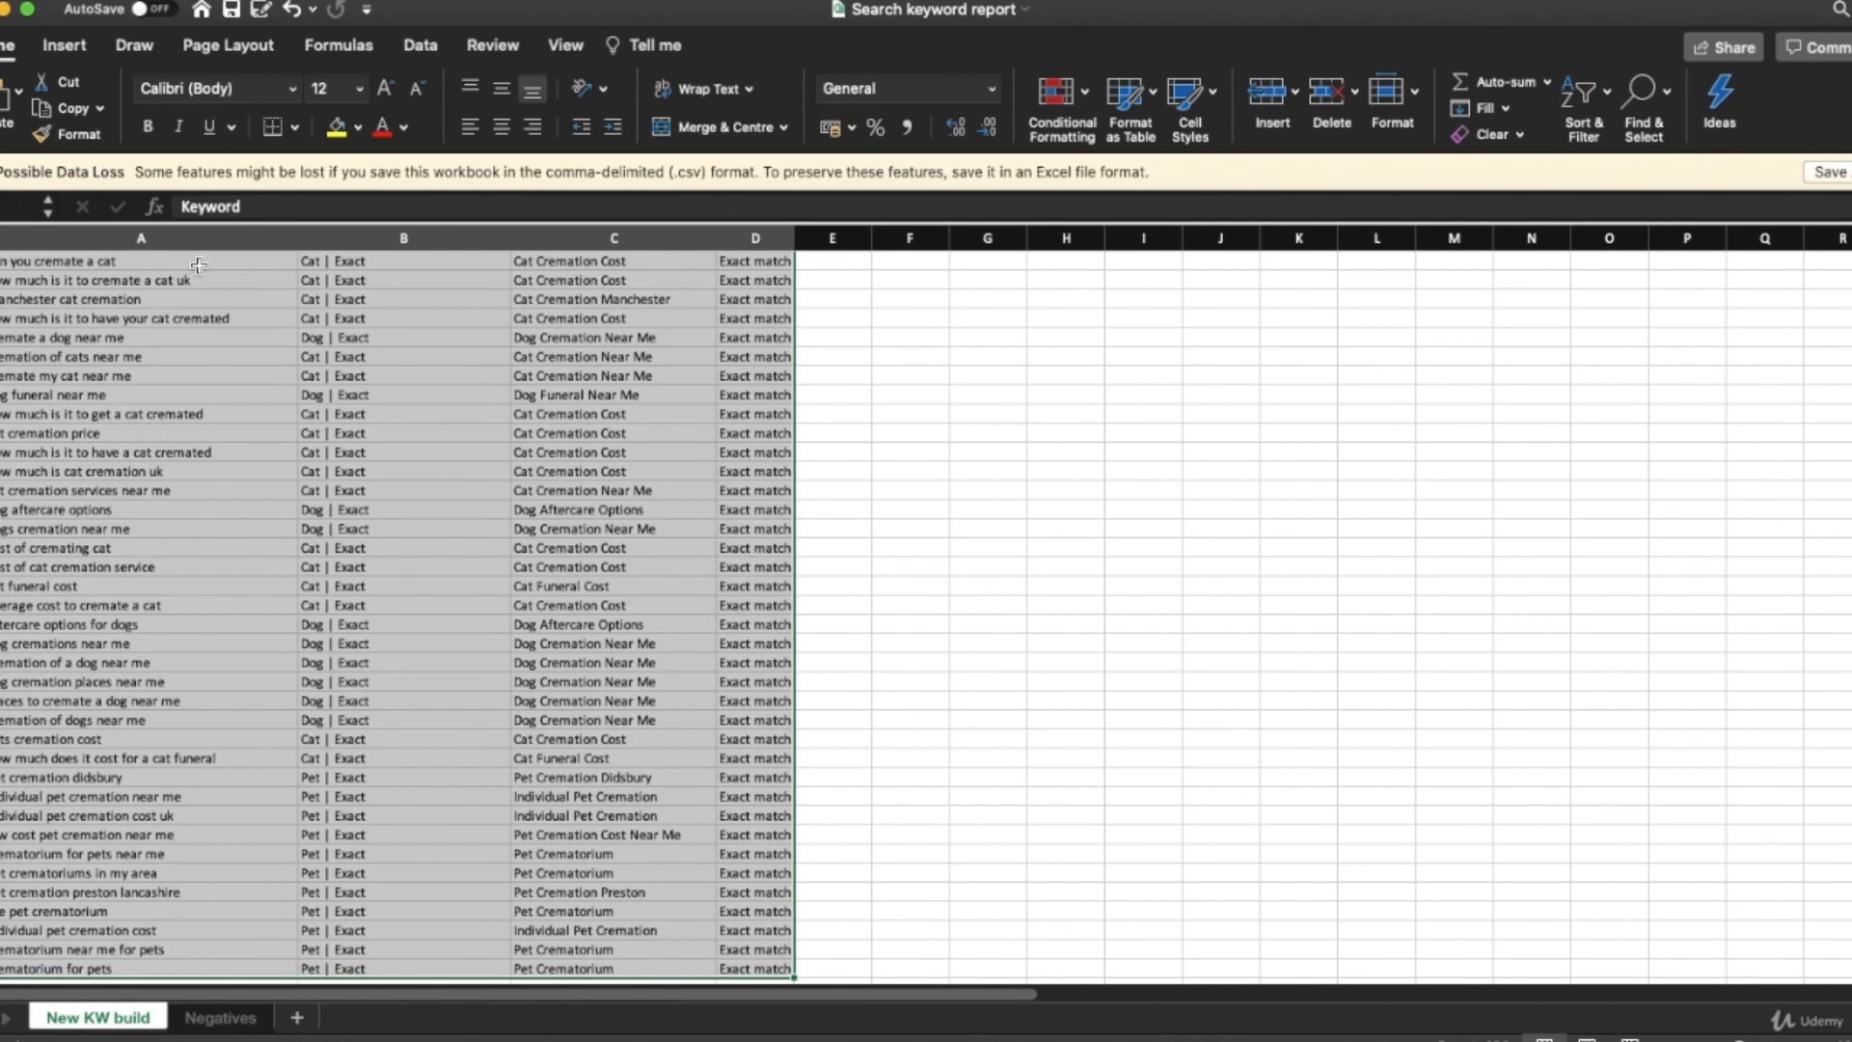
{"action": "scroll", "coordinate": [199, 264], "scroll_direction": "up", "scroll_amount": 3}
{"action": "key", "text": "super+c"}
Switch to Google Ads Editor, open the import from text dialog and paste the copied keyword table into its grid.
{"action": "left_click", "coordinate": [2, 1039]}
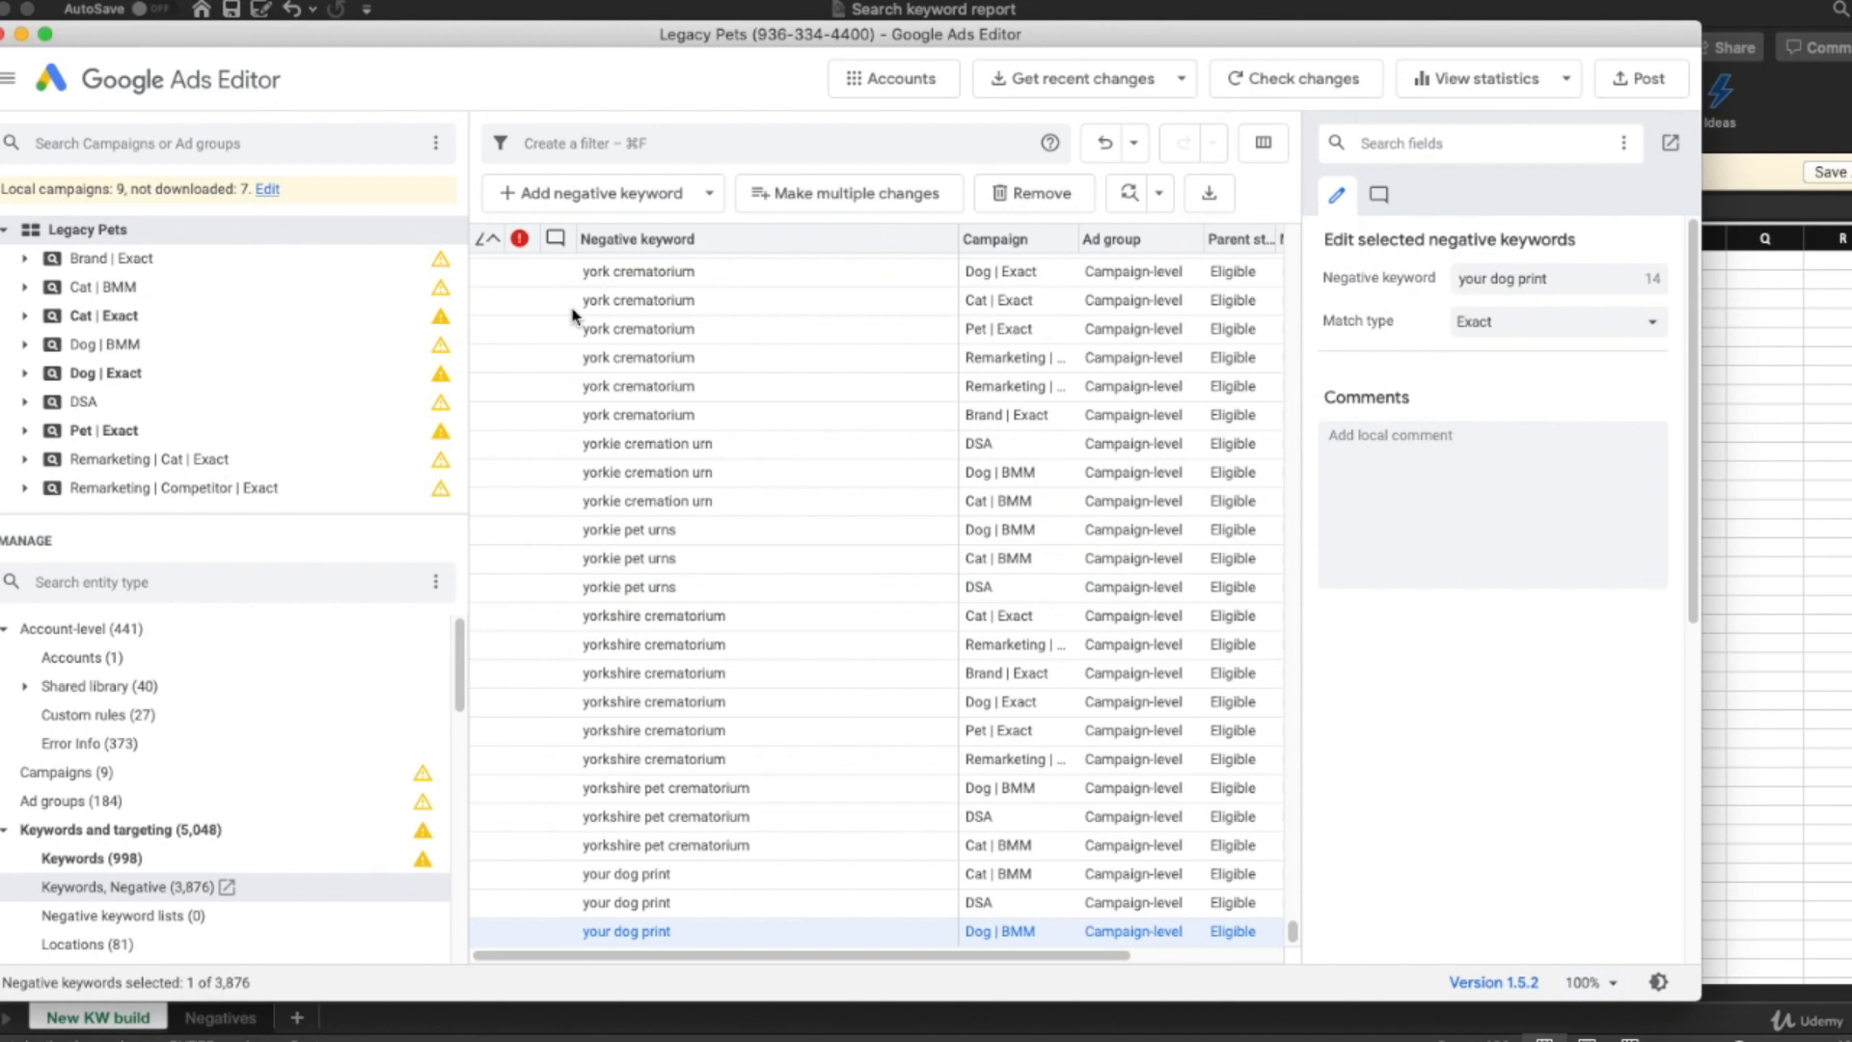
{"action": "left_click", "coordinate": [125, 0]}
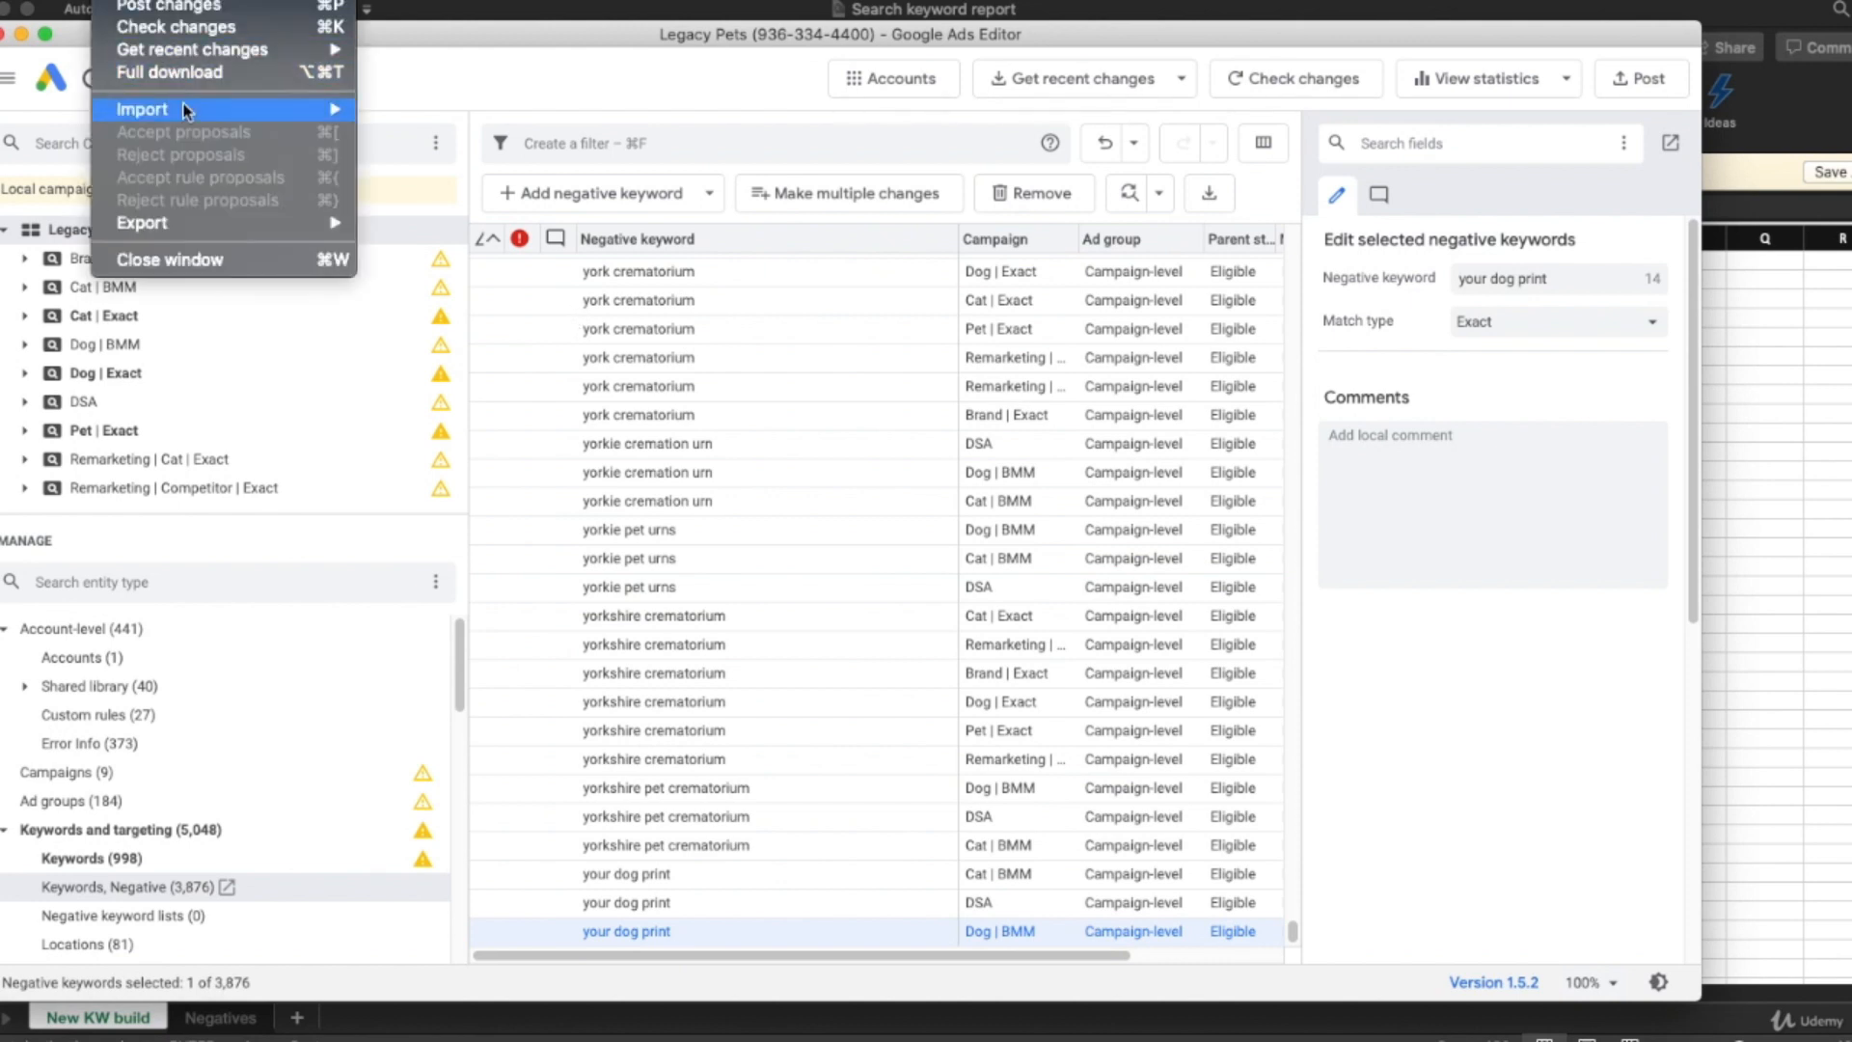
{"action": "mouse_move", "coordinate": [186, 109]}
{"action": "left_click", "coordinate": [444, 133]}
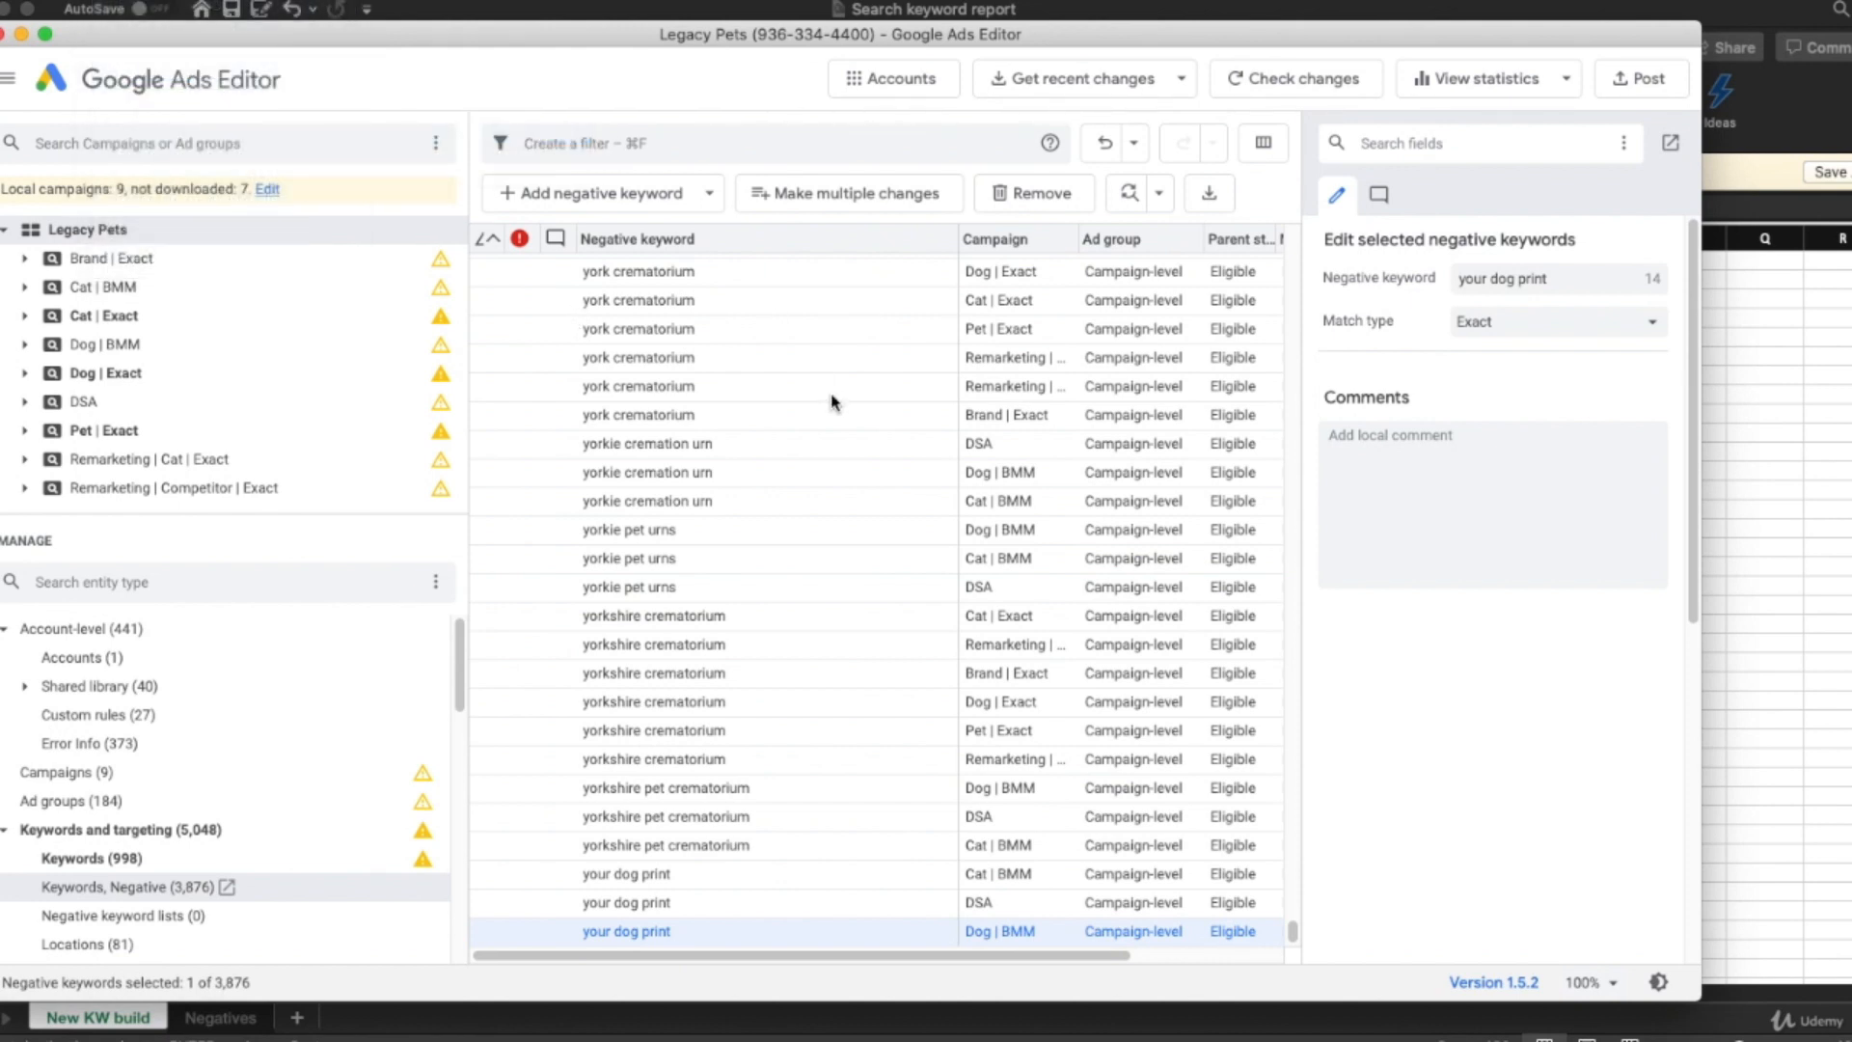
{"action": "key", "text": "super+v"}
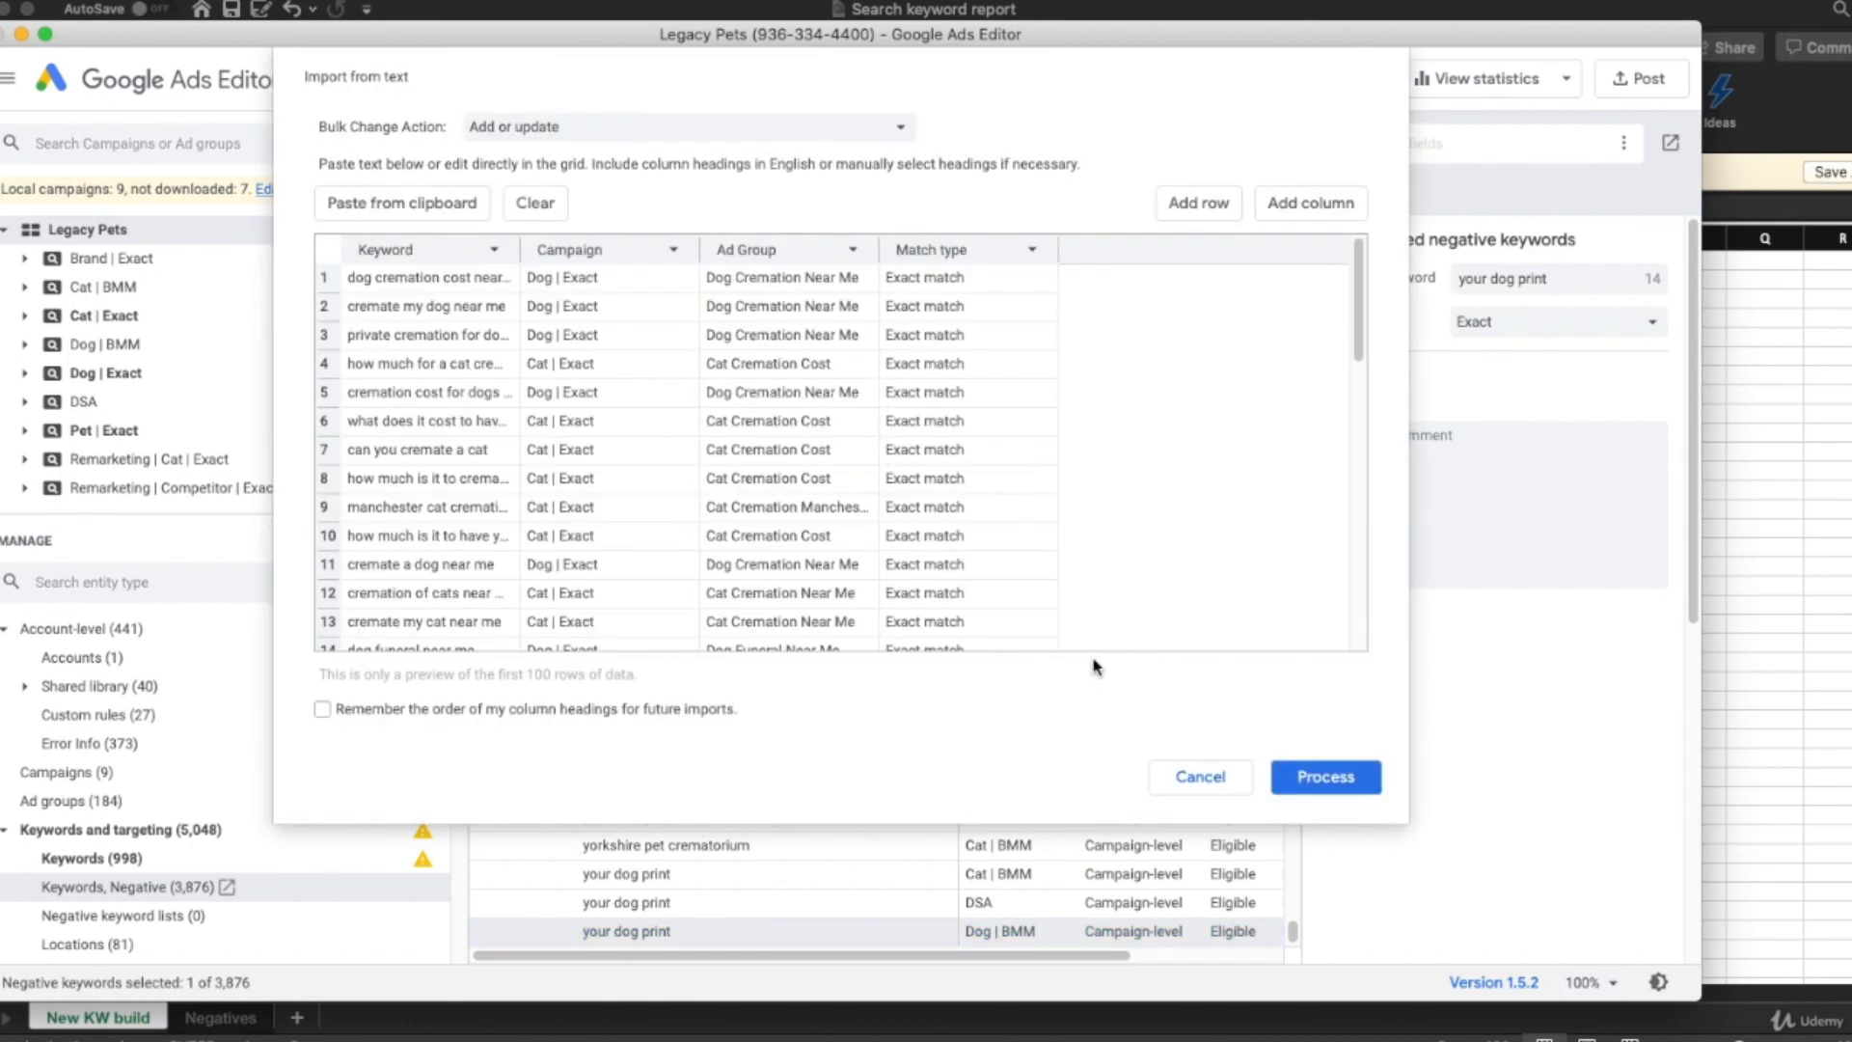
Process the pasted keyword table, finish the import for review, and open the account's Keywords list.
{"action": "left_click", "coordinate": [1304, 778]}
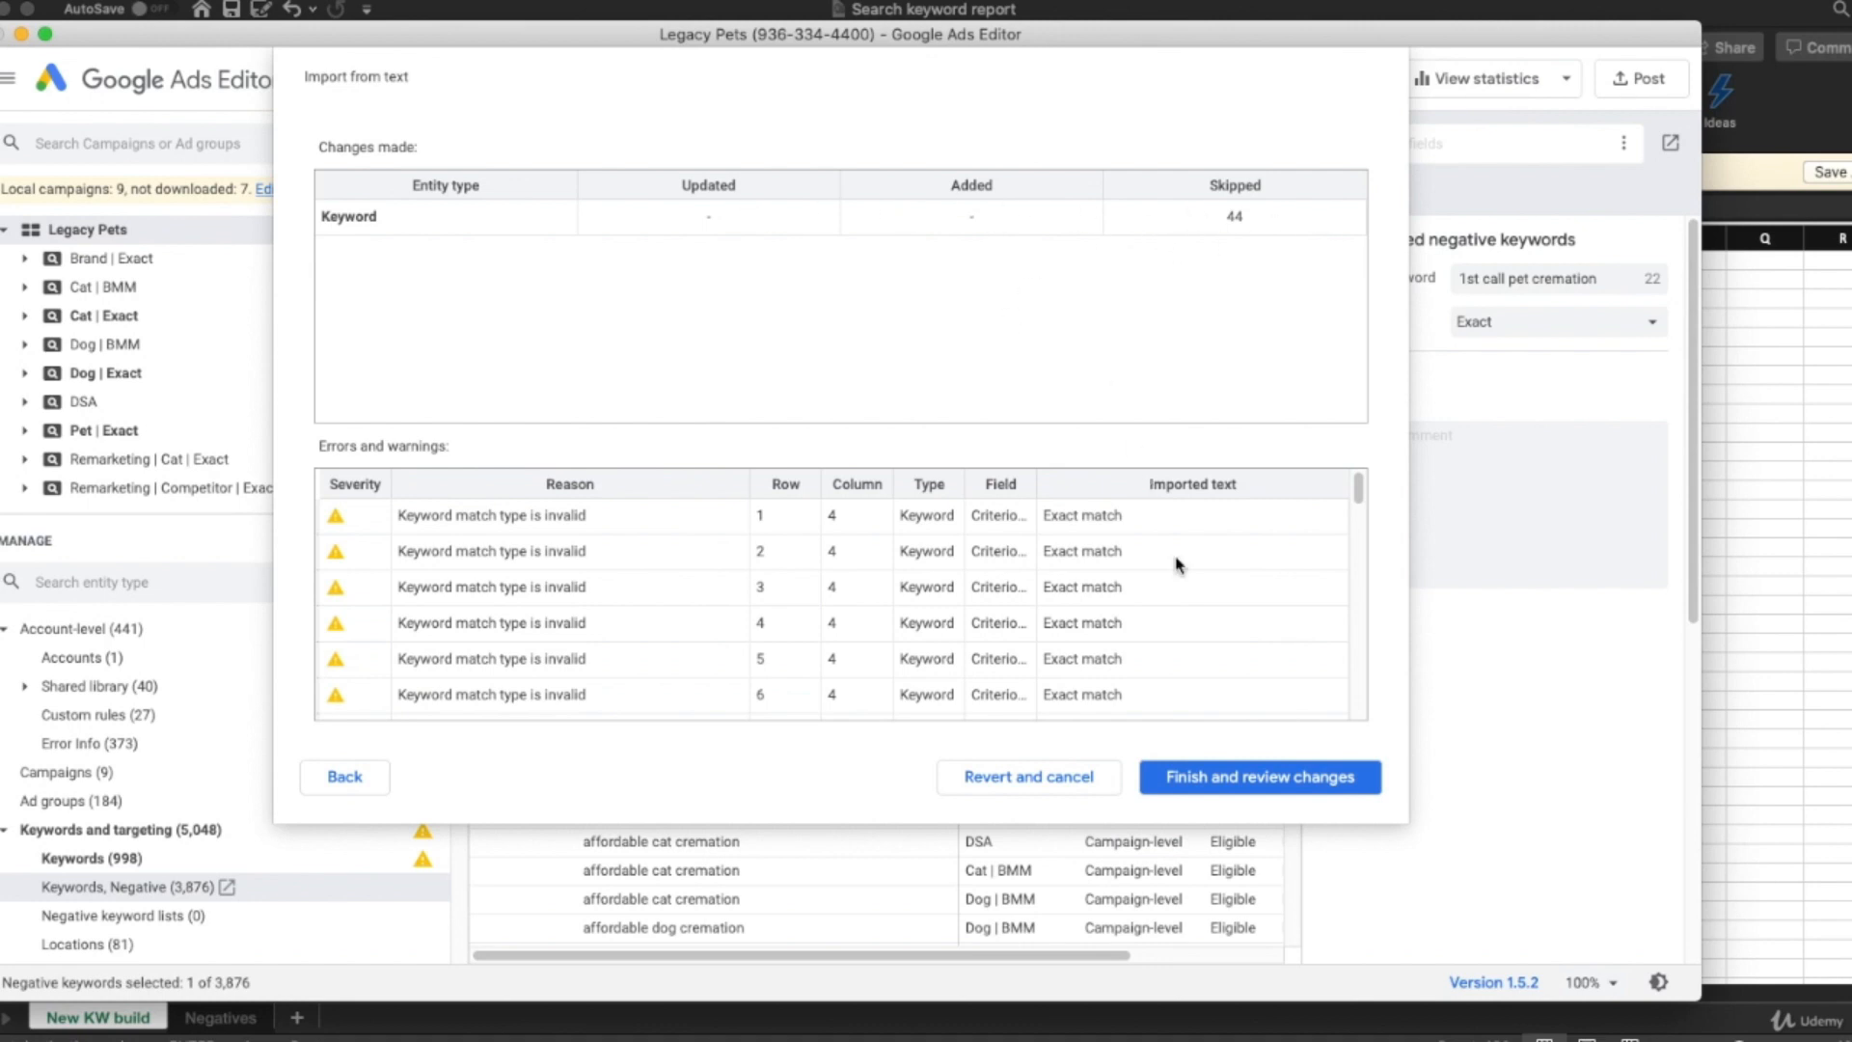
{"action": "left_click", "coordinate": [1244, 778]}
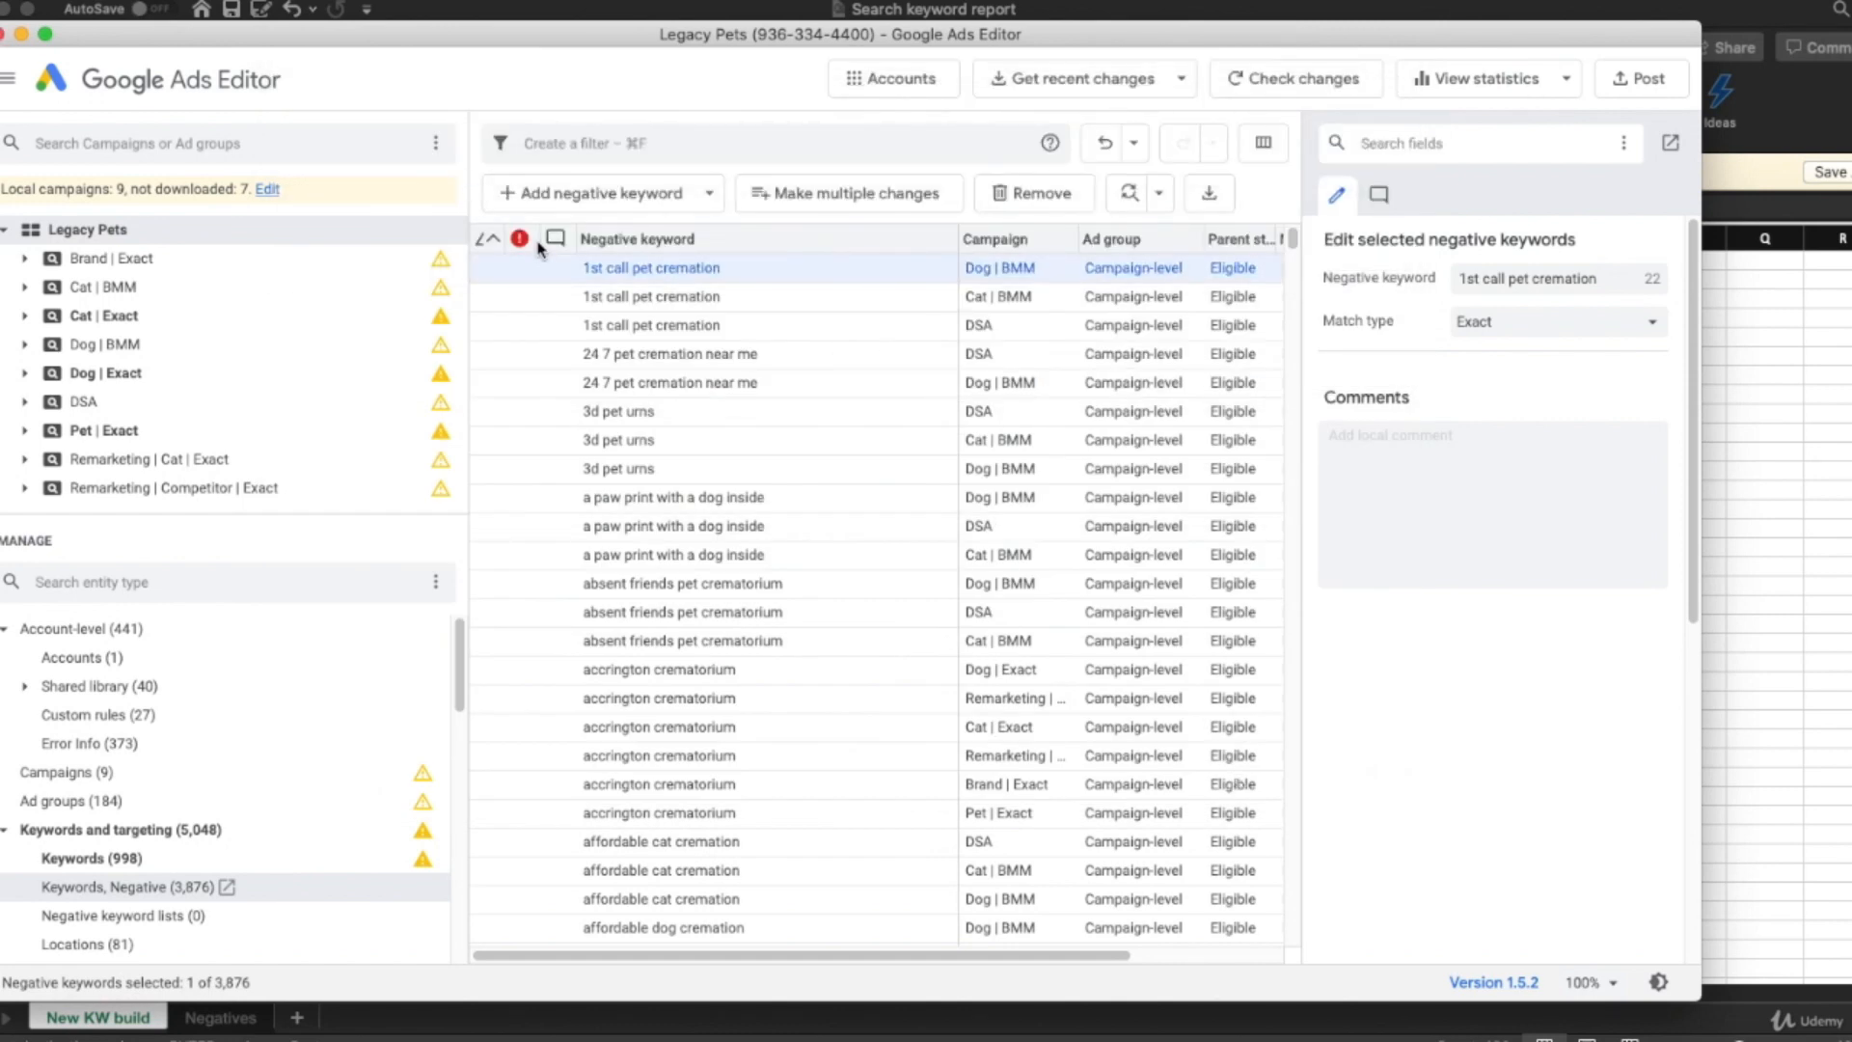
{"action": "left_click", "coordinate": [104, 856]}
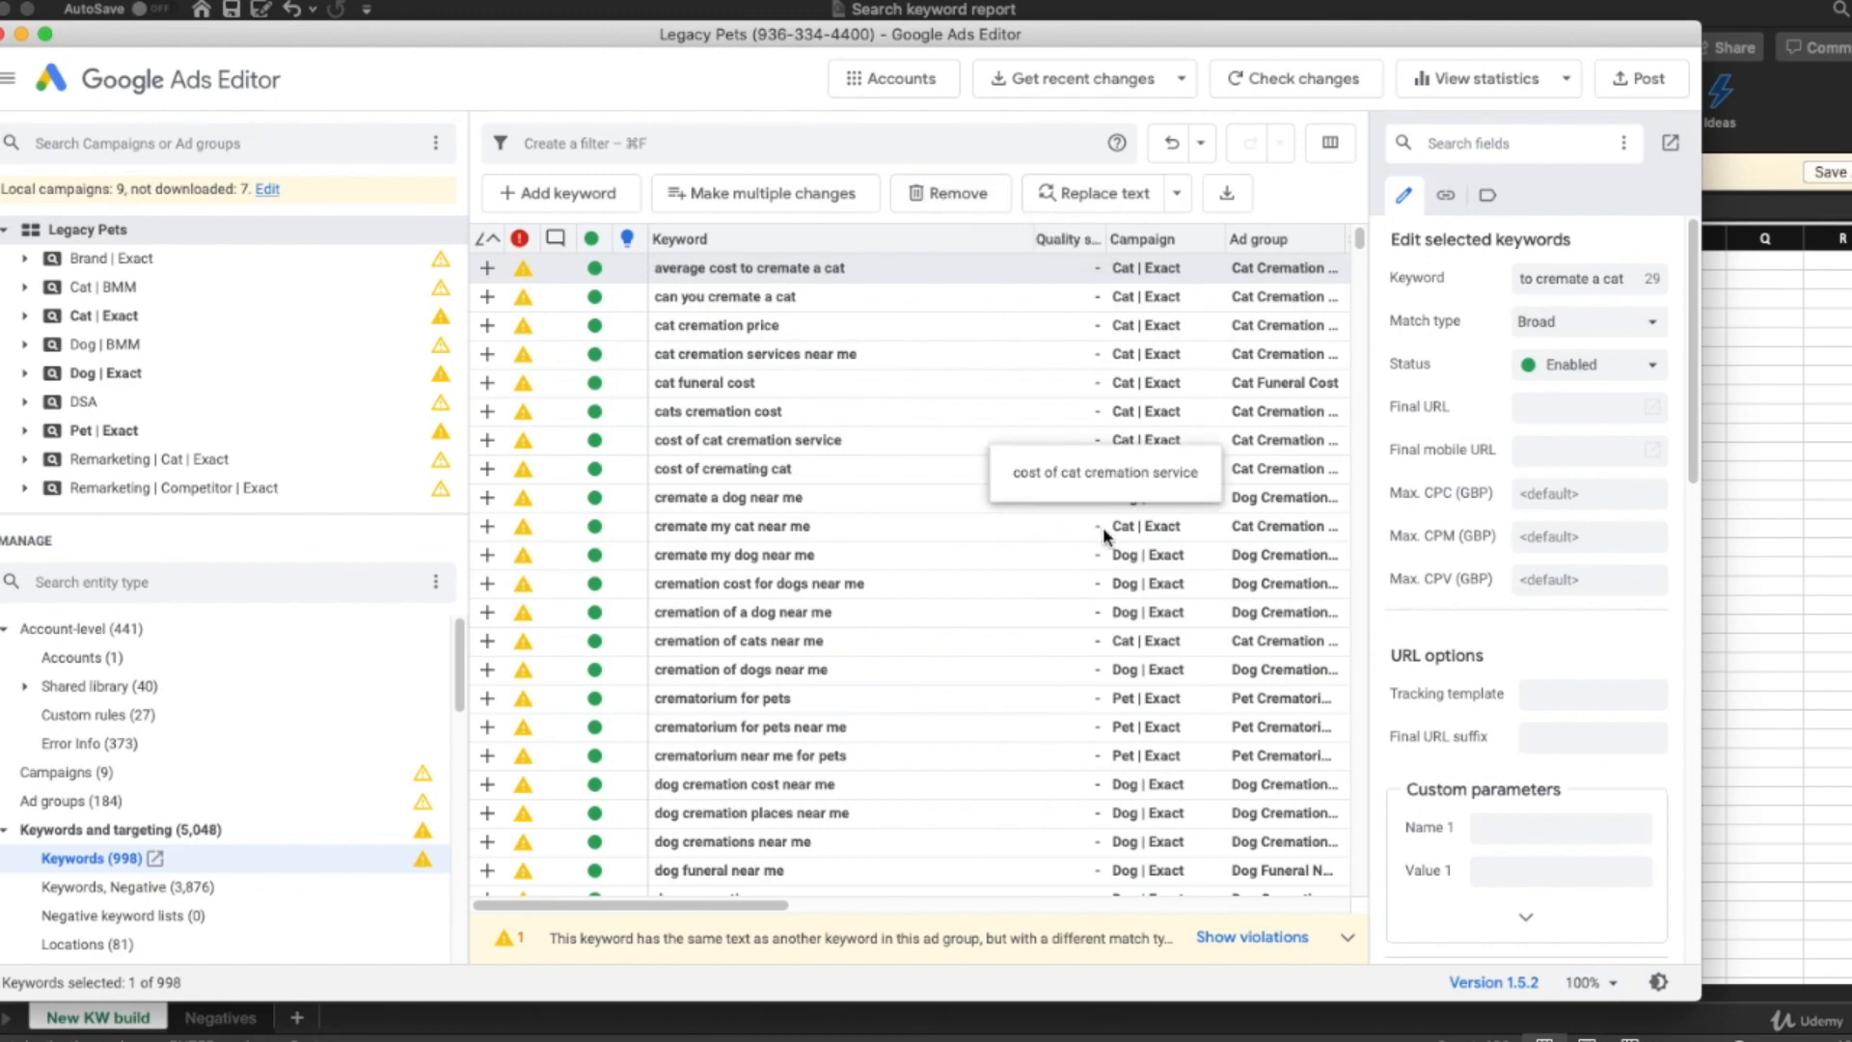
Sort the keywords by change status and set the match type of all newly added keywords to Exact.
{"action": "left_click", "coordinate": [976, 557]}
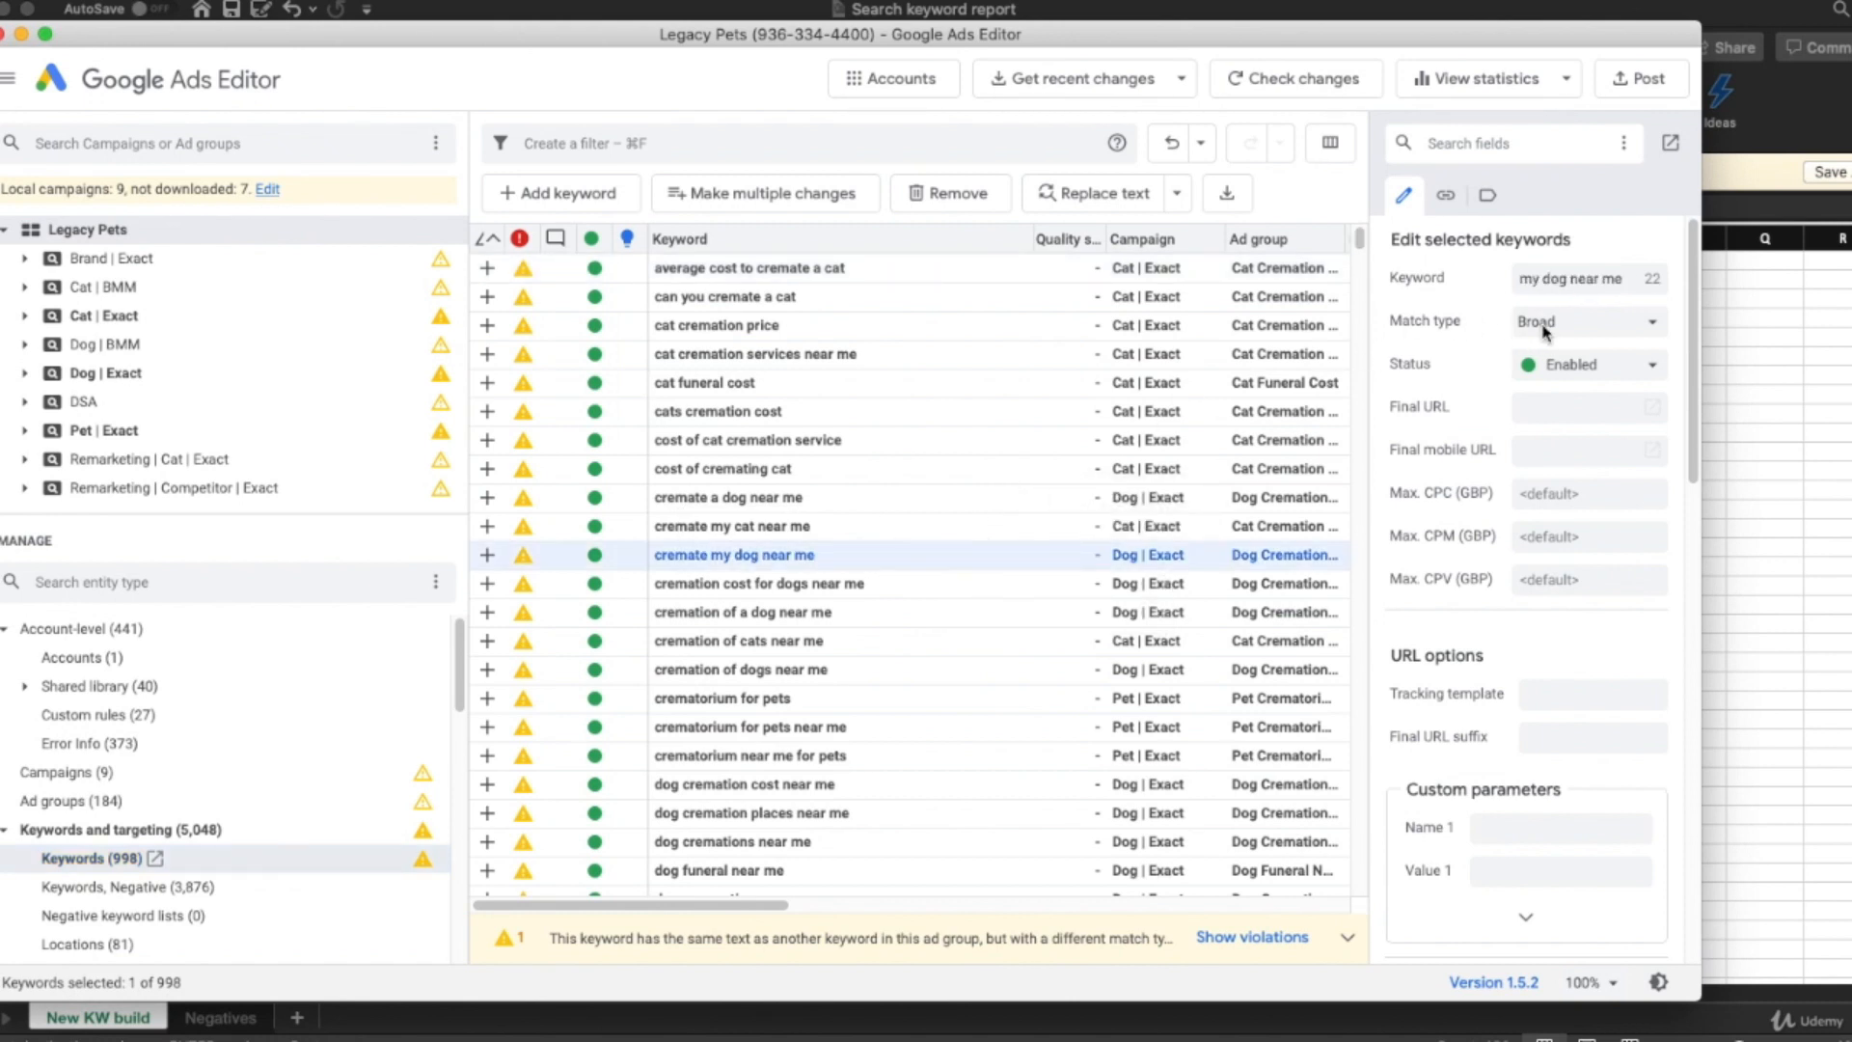
{"action": "left_click", "coordinate": [893, 243]}
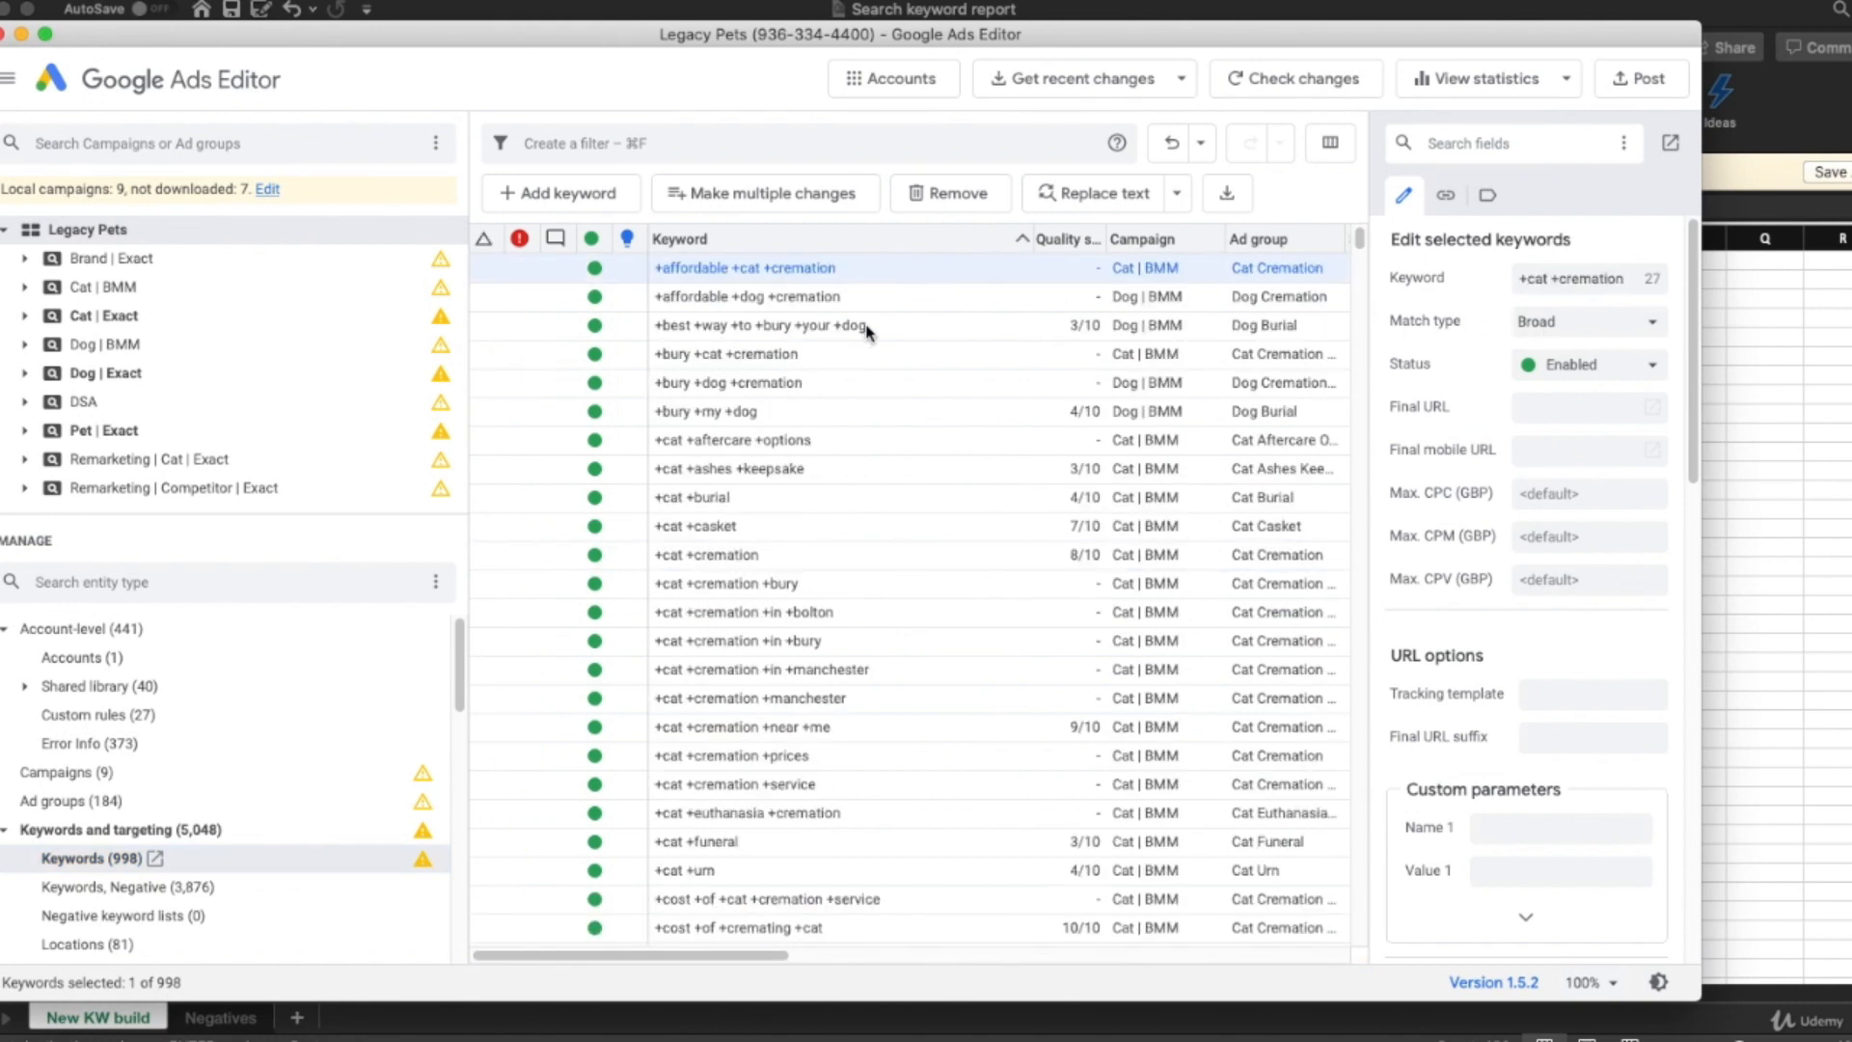
{"action": "left_click", "coordinate": [488, 239]}
{"action": "scroll", "coordinate": [883, 606], "scroll_direction": "down", "scroll_amount": 10}
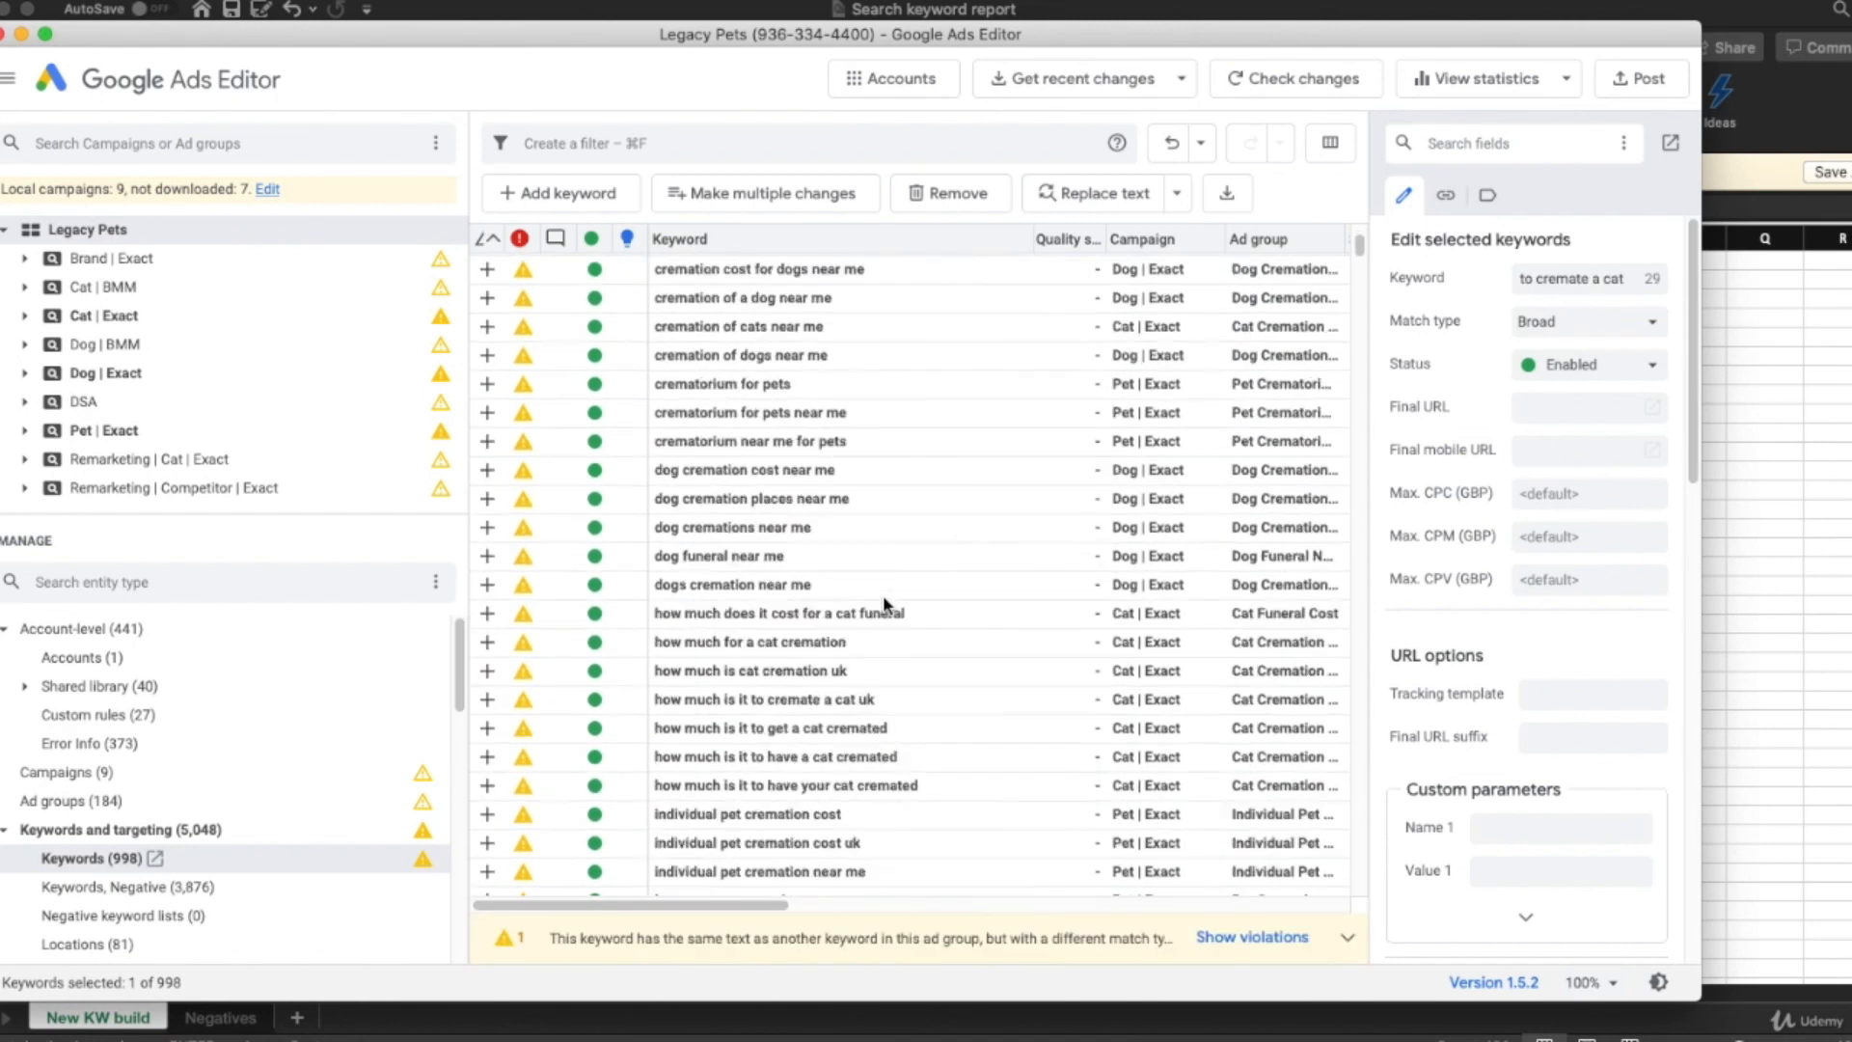
{"action": "left_click", "coordinate": [815, 807], "text": "shift"}
{"action": "left_click", "coordinate": [1535, 322]}
{"action": "left_click", "coordinate": [1553, 377]}
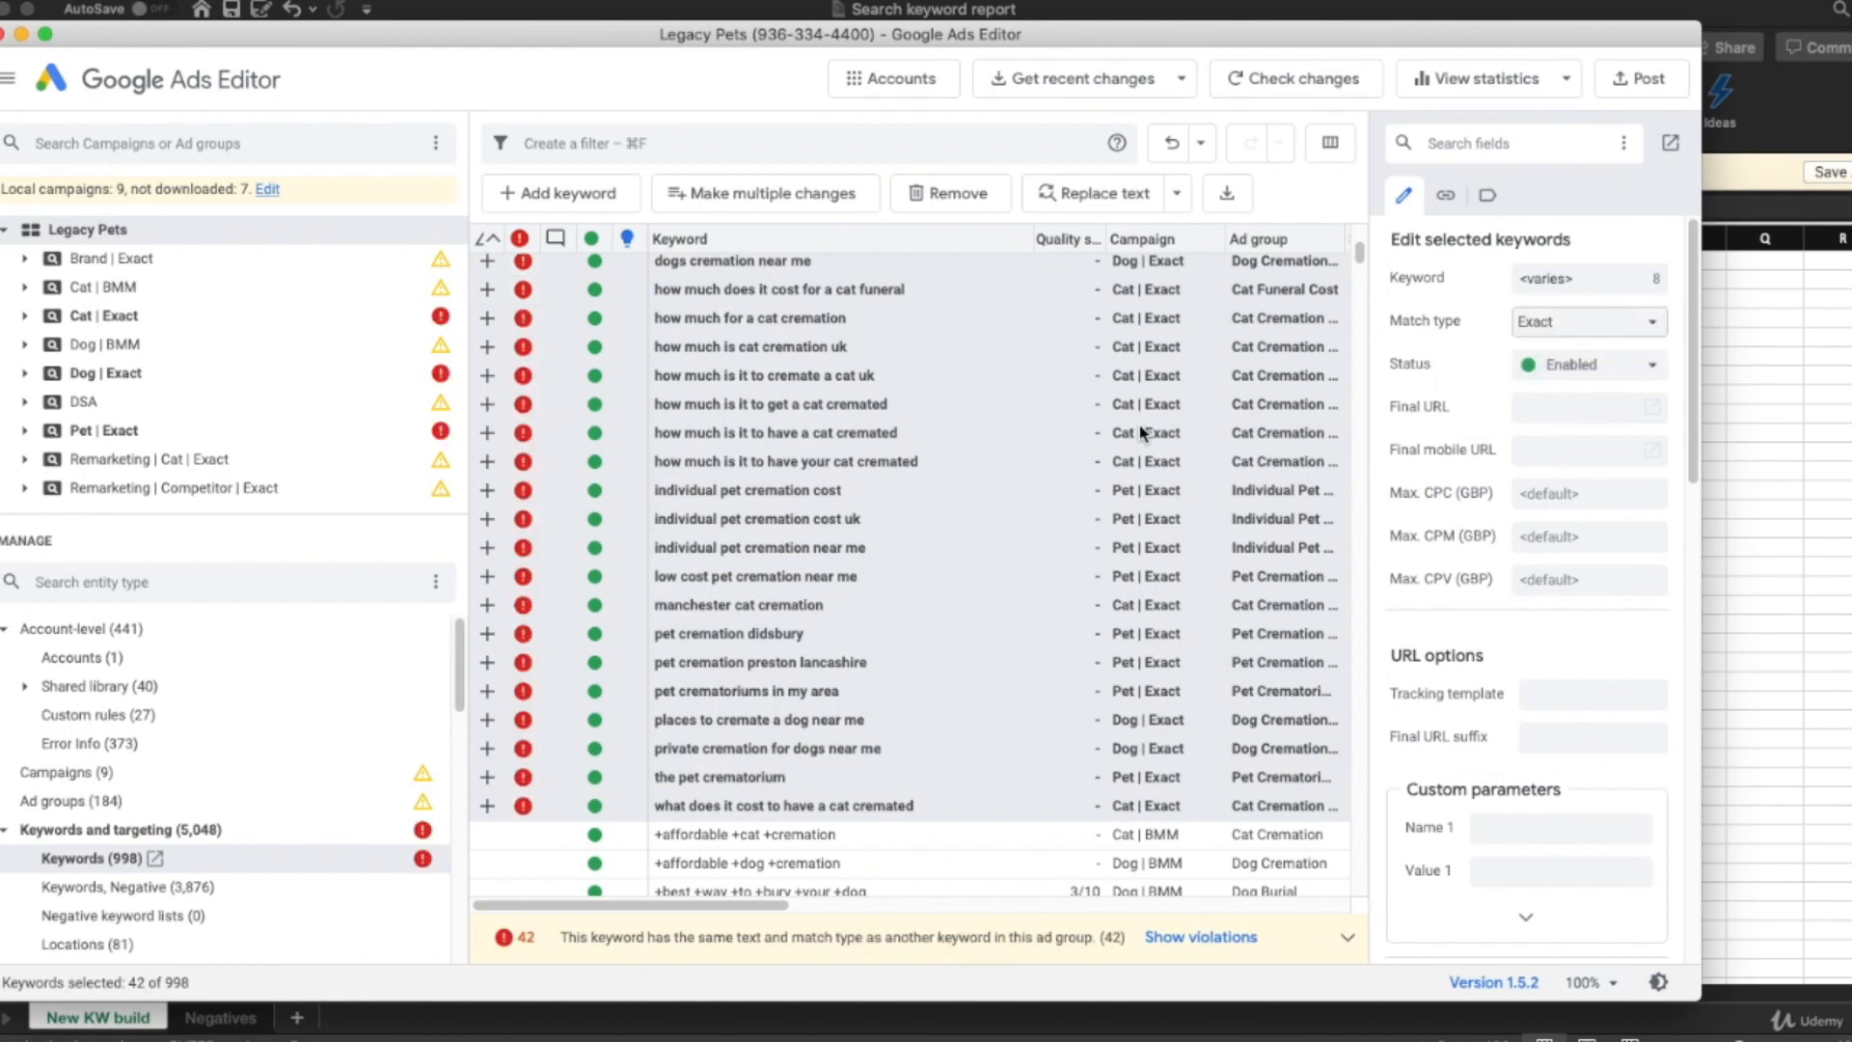
Remove all the newly added exact match keywords from the account's keyword list.
{"action": "left_click", "coordinate": [1140, 432]}
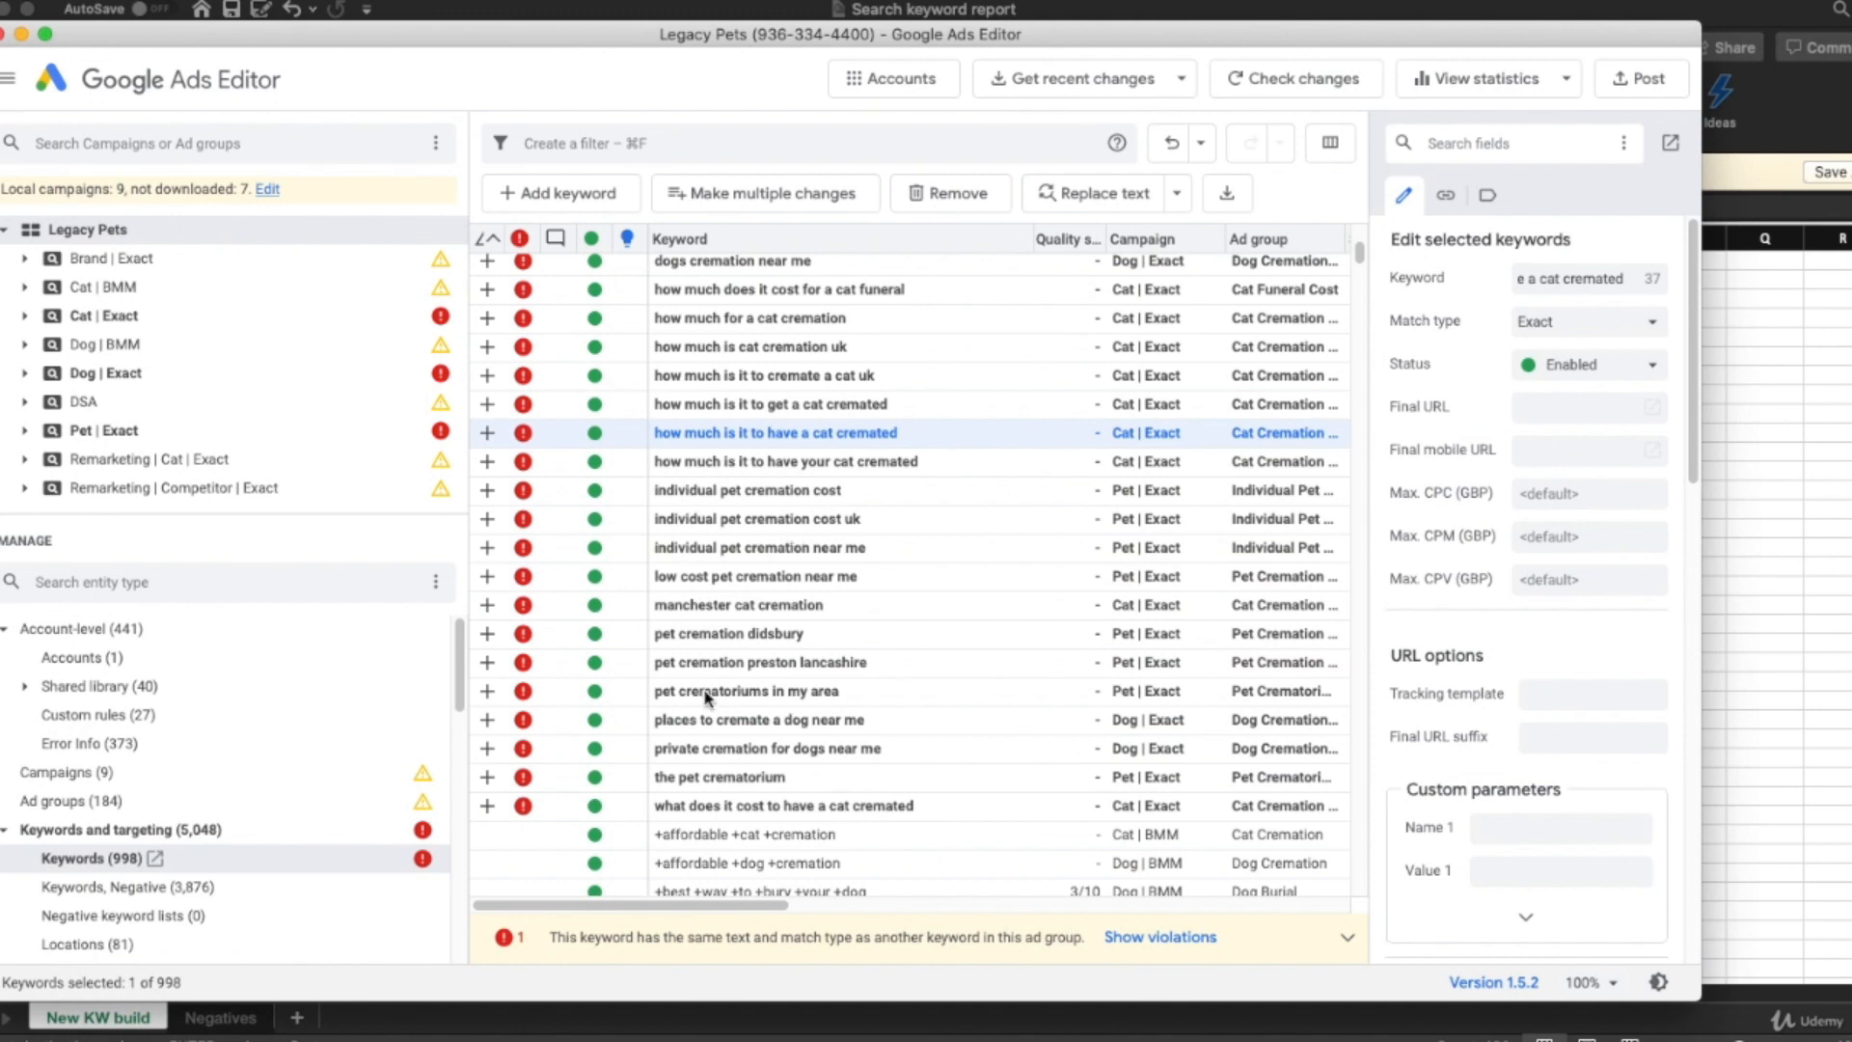
{"action": "left_click", "coordinate": [578, 806]}
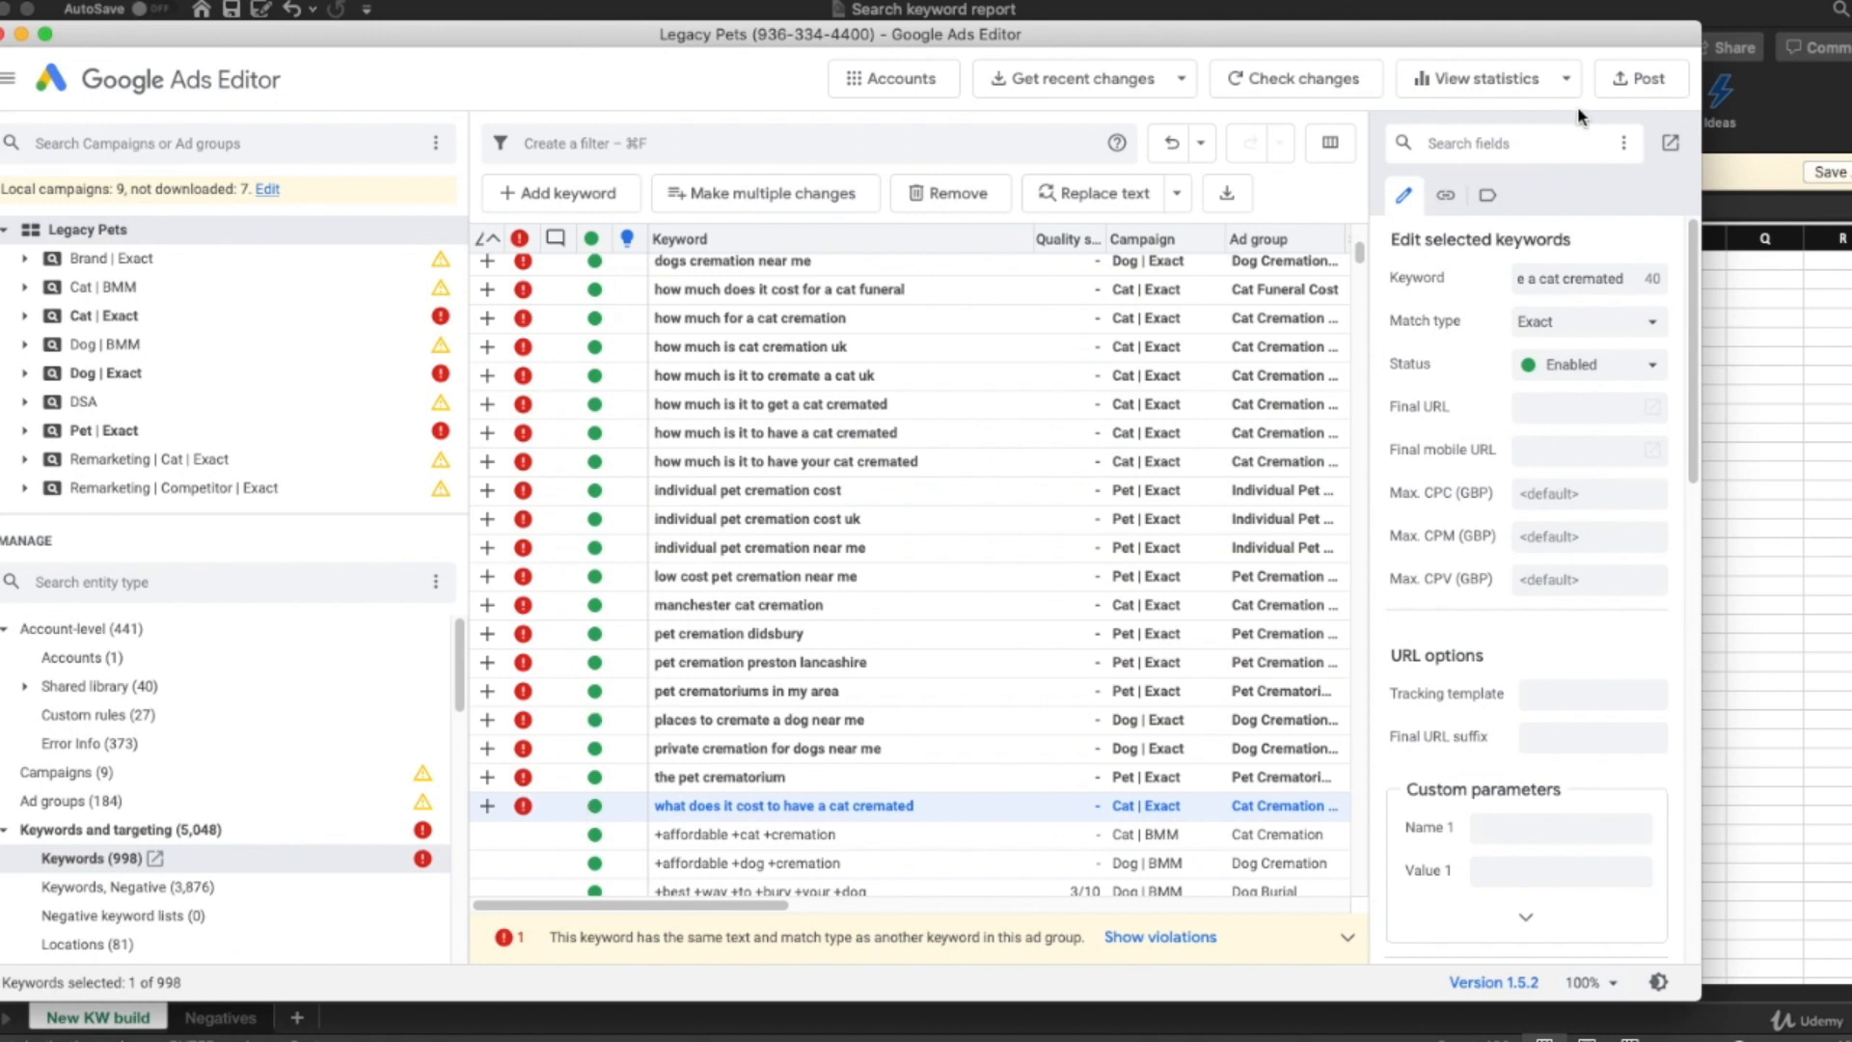
{"action": "scroll", "coordinate": [837, 463], "scroll_direction": "up", "scroll_amount": 8}
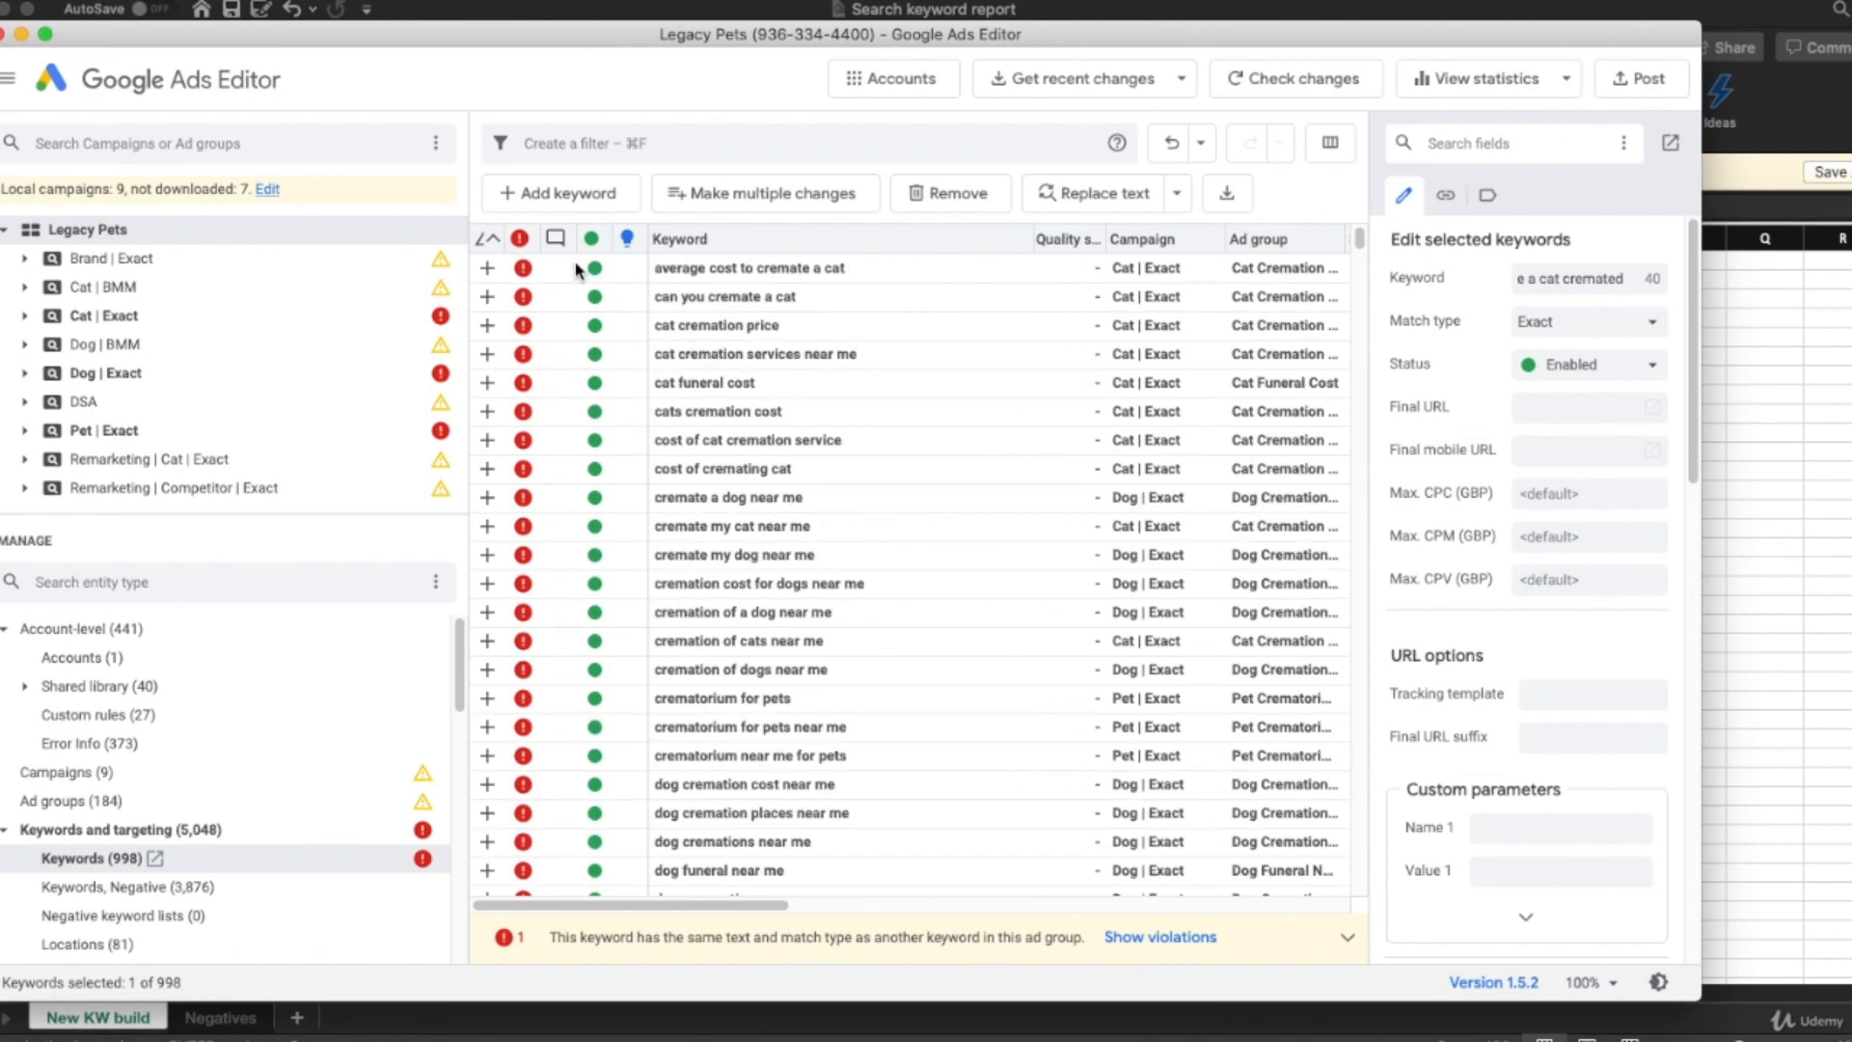
{"action": "key", "text": "super+a"}
{"action": "key", "text": "Delete"}
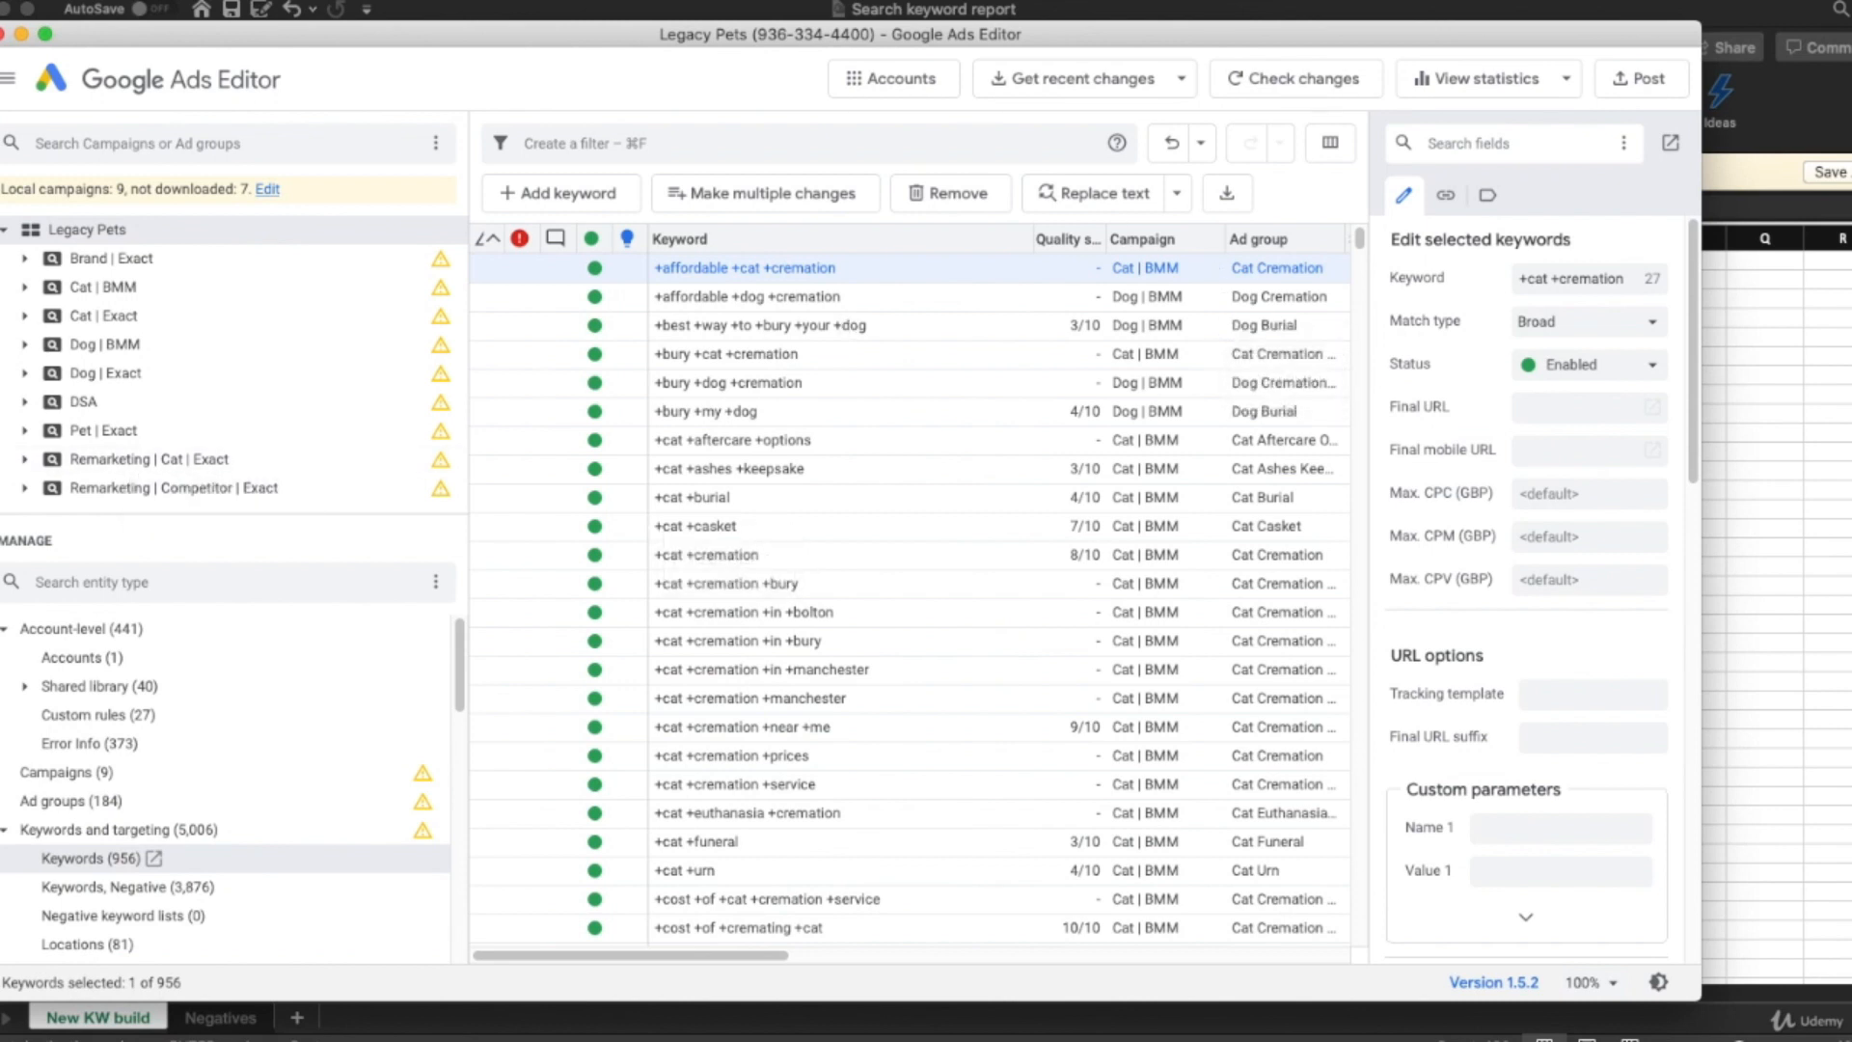
Switch to the Search keyword report workbook in Excel and copy the Keyword and Match Type table from the Negatives sheet.
{"action": "key", "text": "super+Tab"}
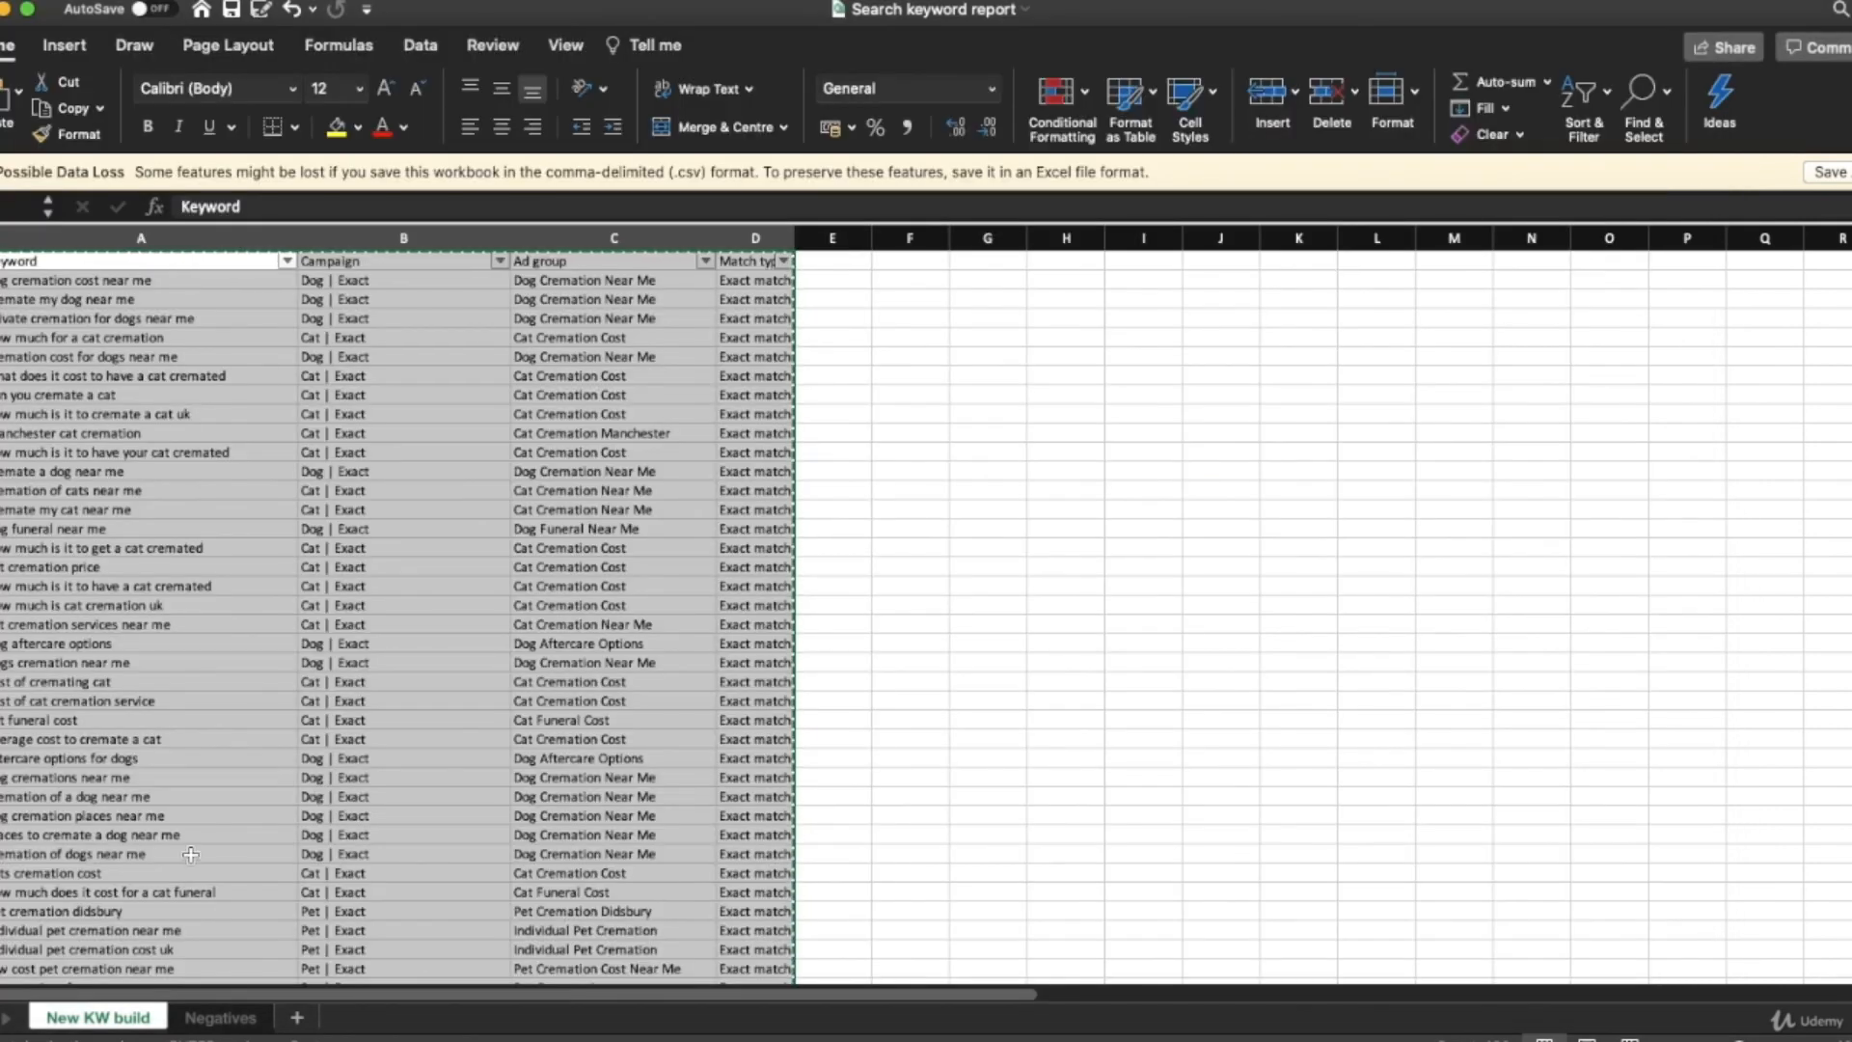
{"action": "left_click", "coordinate": [249, 1020]}
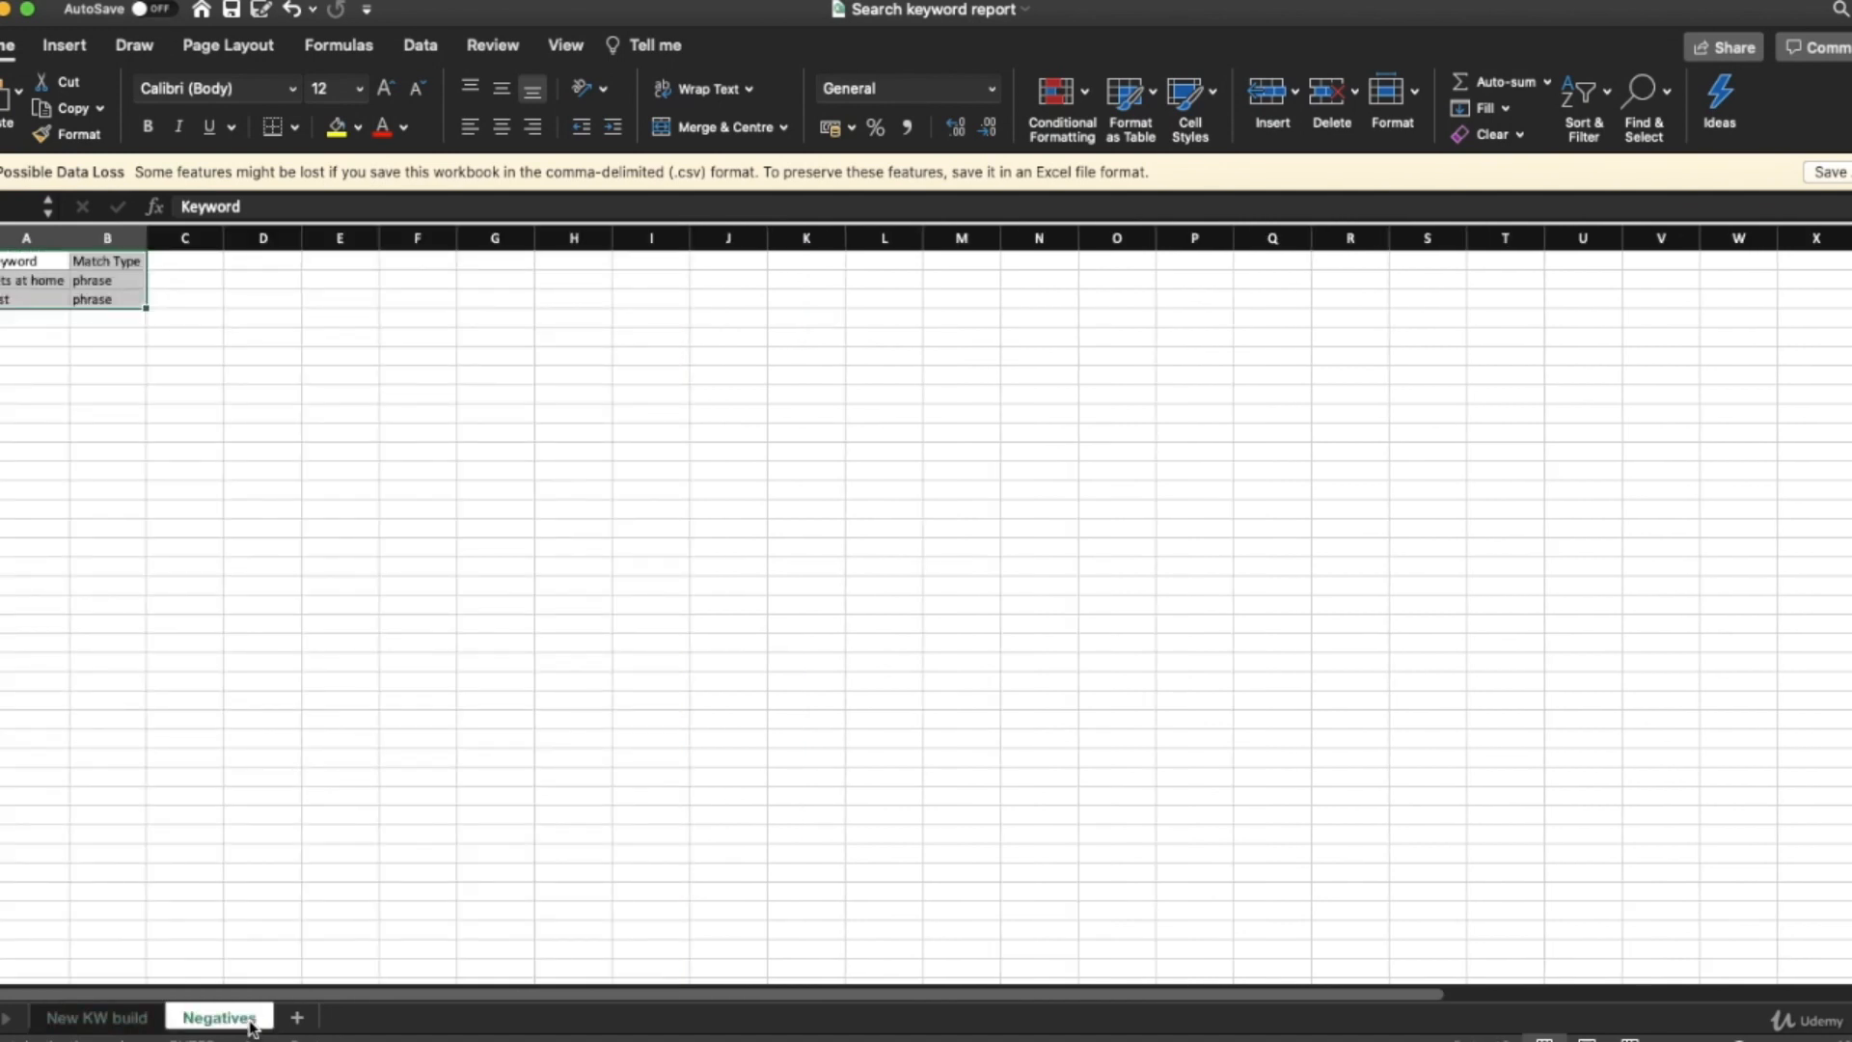
{"action": "left_click_drag", "start_coordinate": [20, 261], "coordinate": [114, 299]}
{"action": "key", "text": "super+c"}
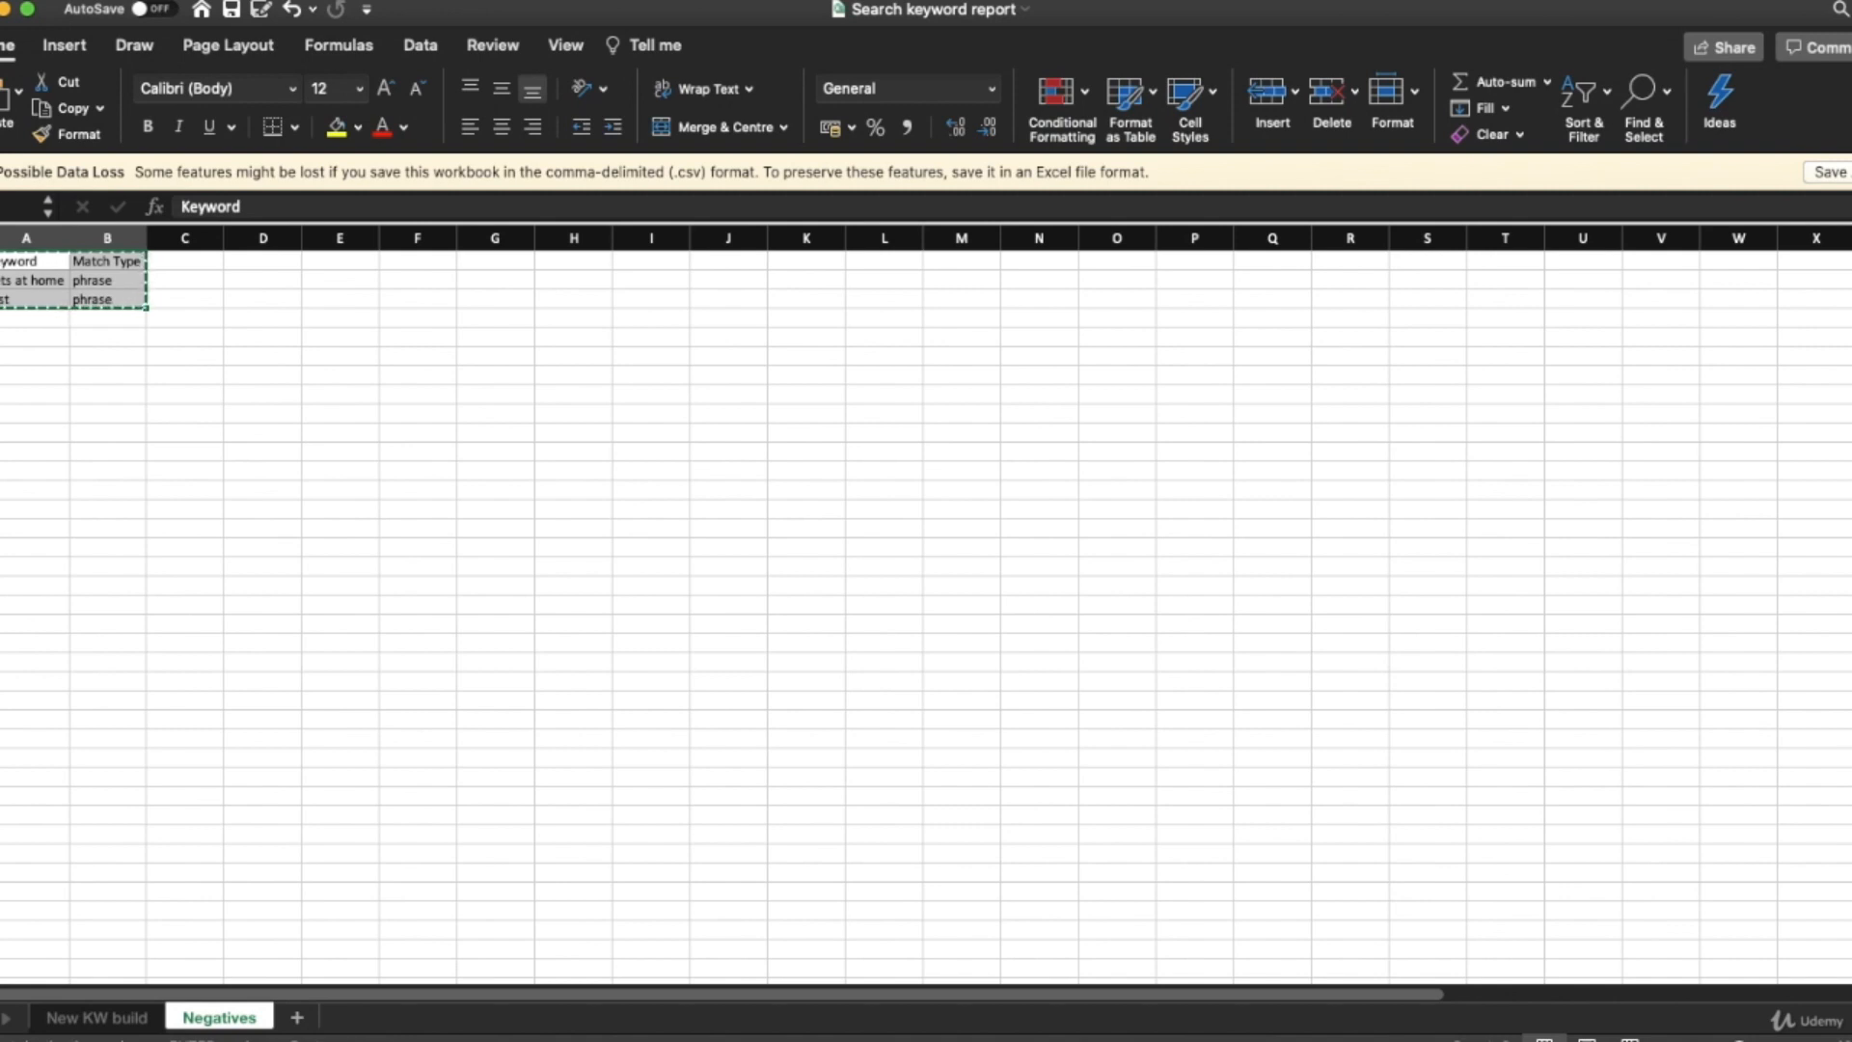
Switch to Google Ads Editor and start a bulk change for campaign-level negative keywords with all Legacy Pets campaigns as selected destinations.
{"action": "key", "text": "super+Tab"}
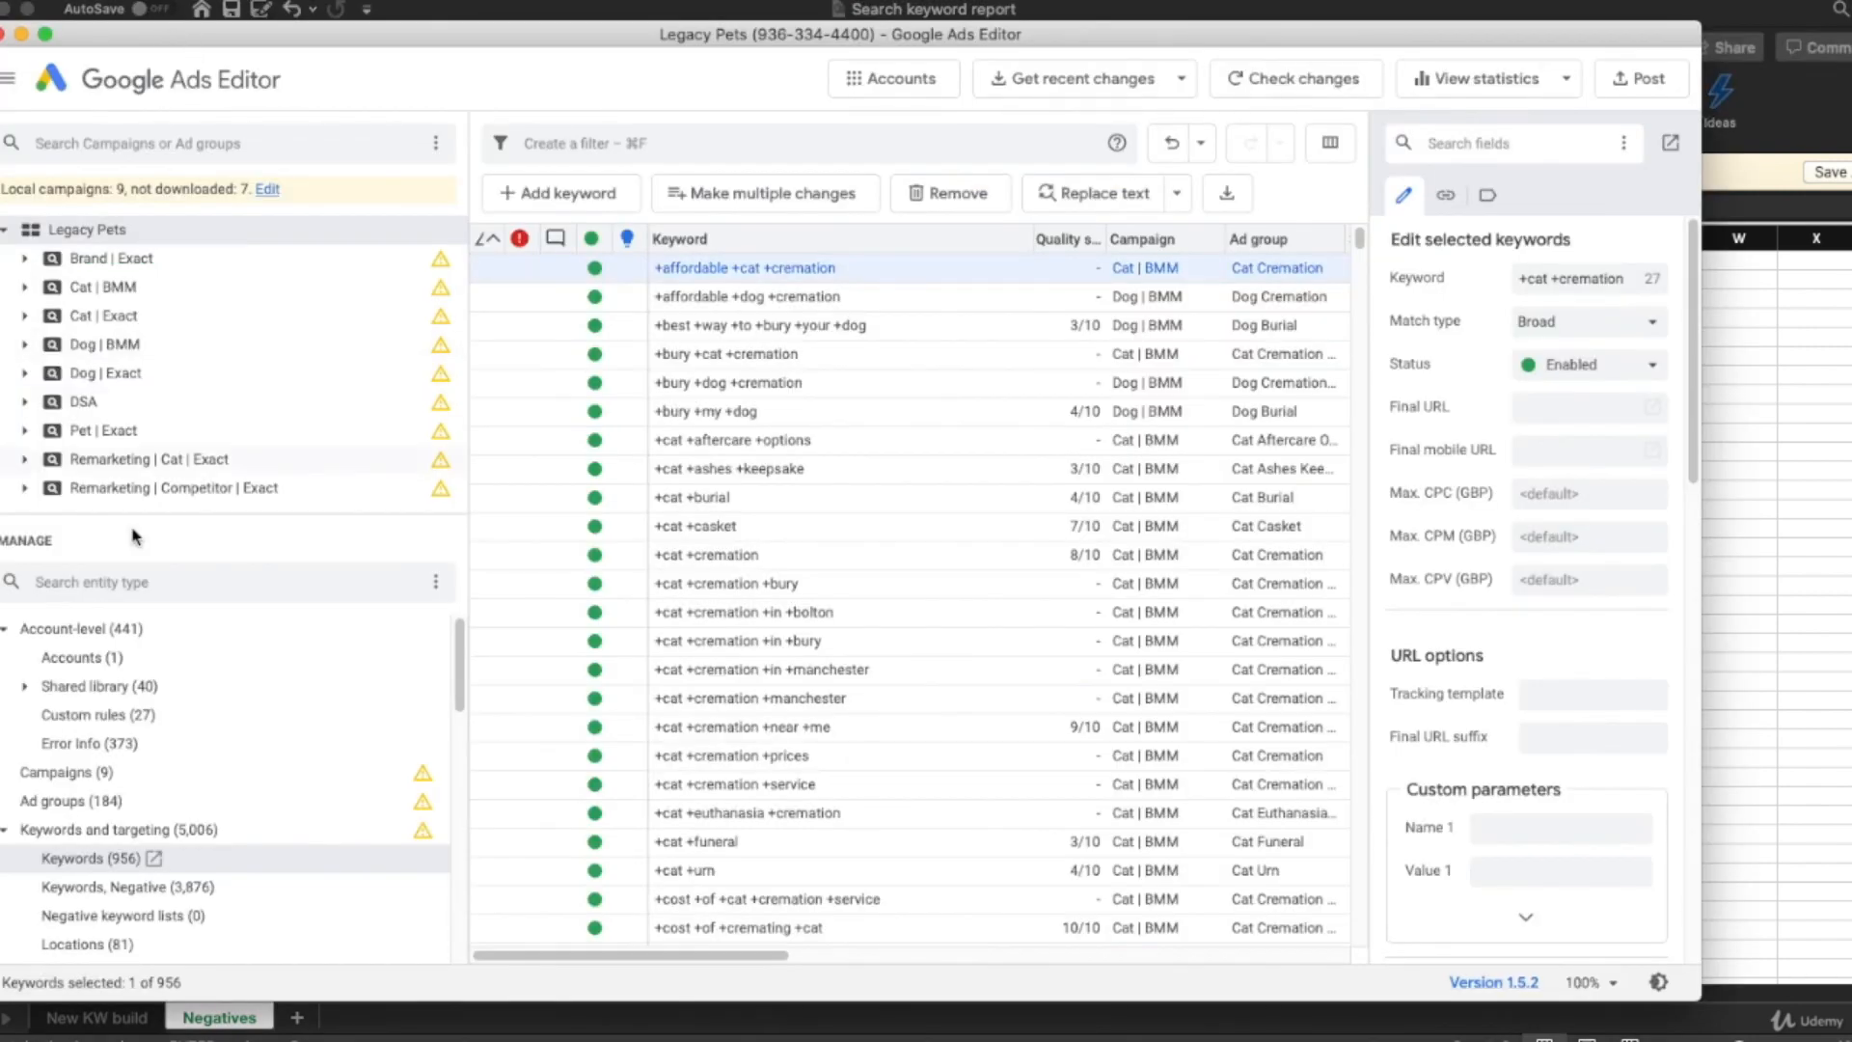
{"action": "left_click", "coordinate": [105, 897]}
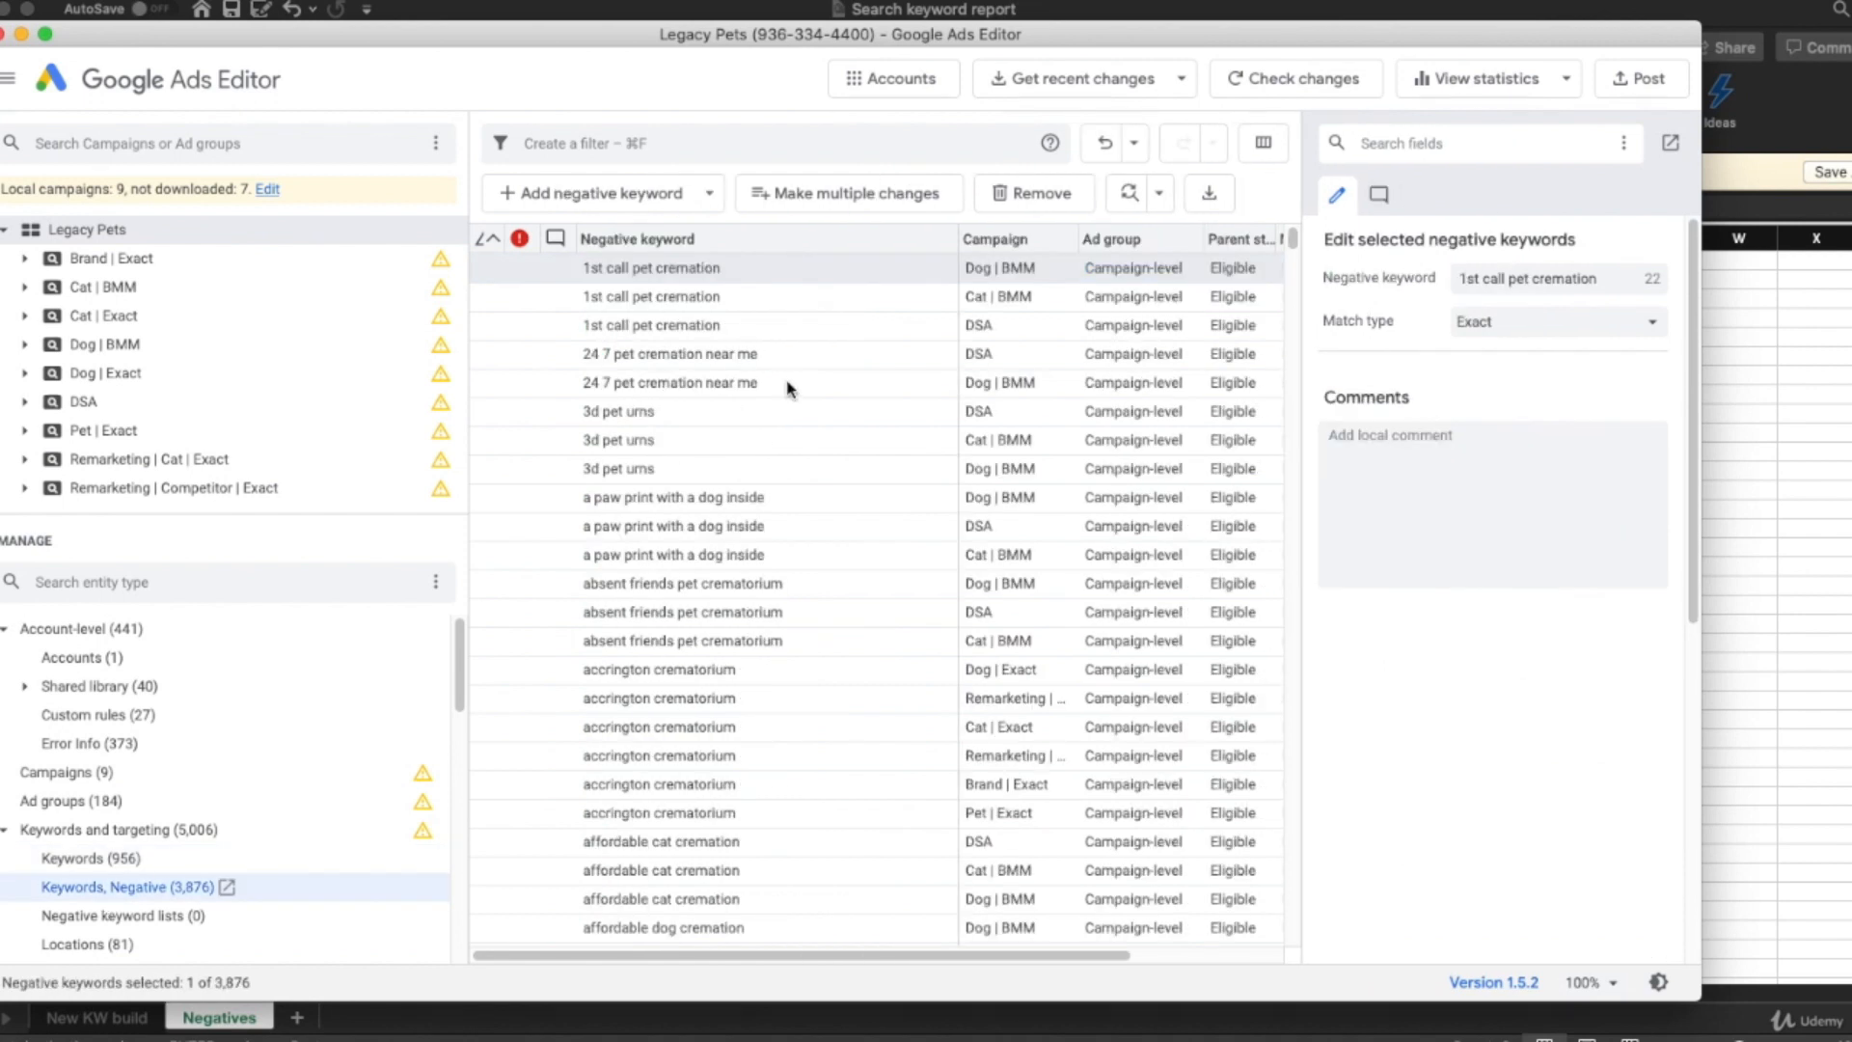
{"action": "left_click", "coordinate": [882, 202]}
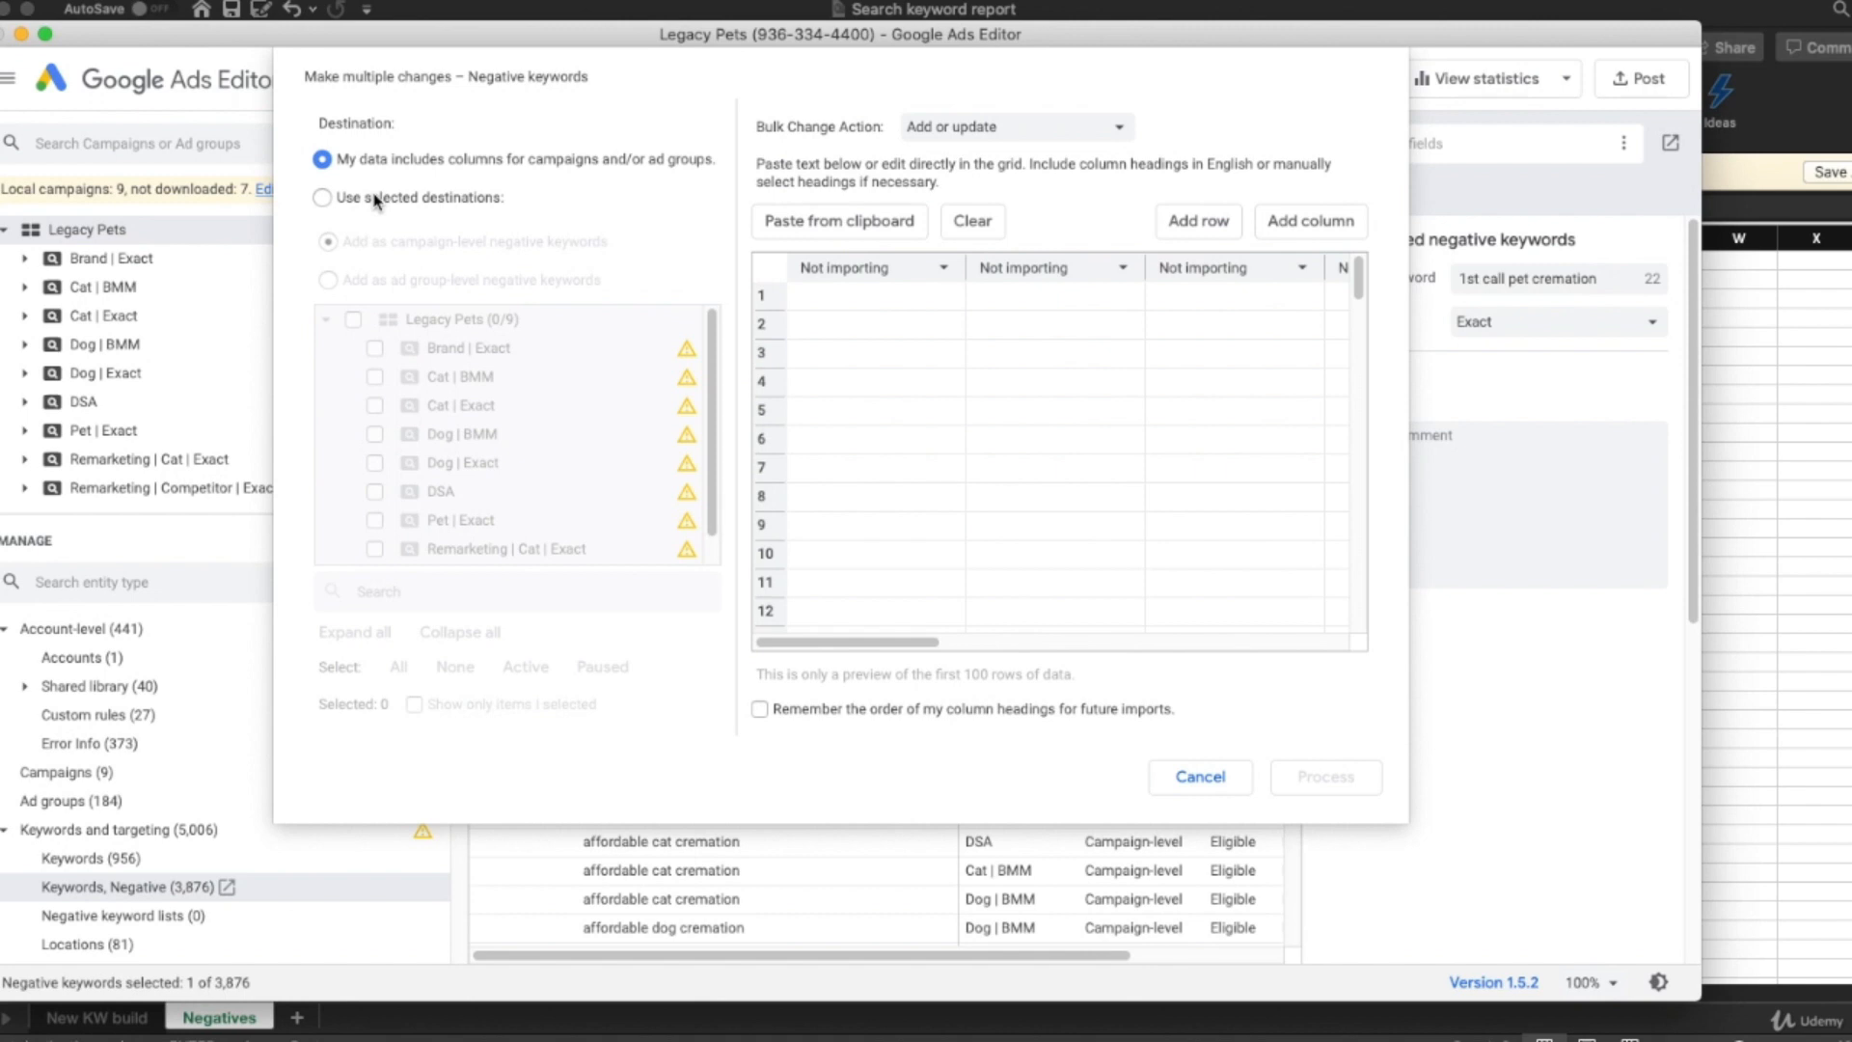
{"action": "left_click", "coordinate": [376, 200]}
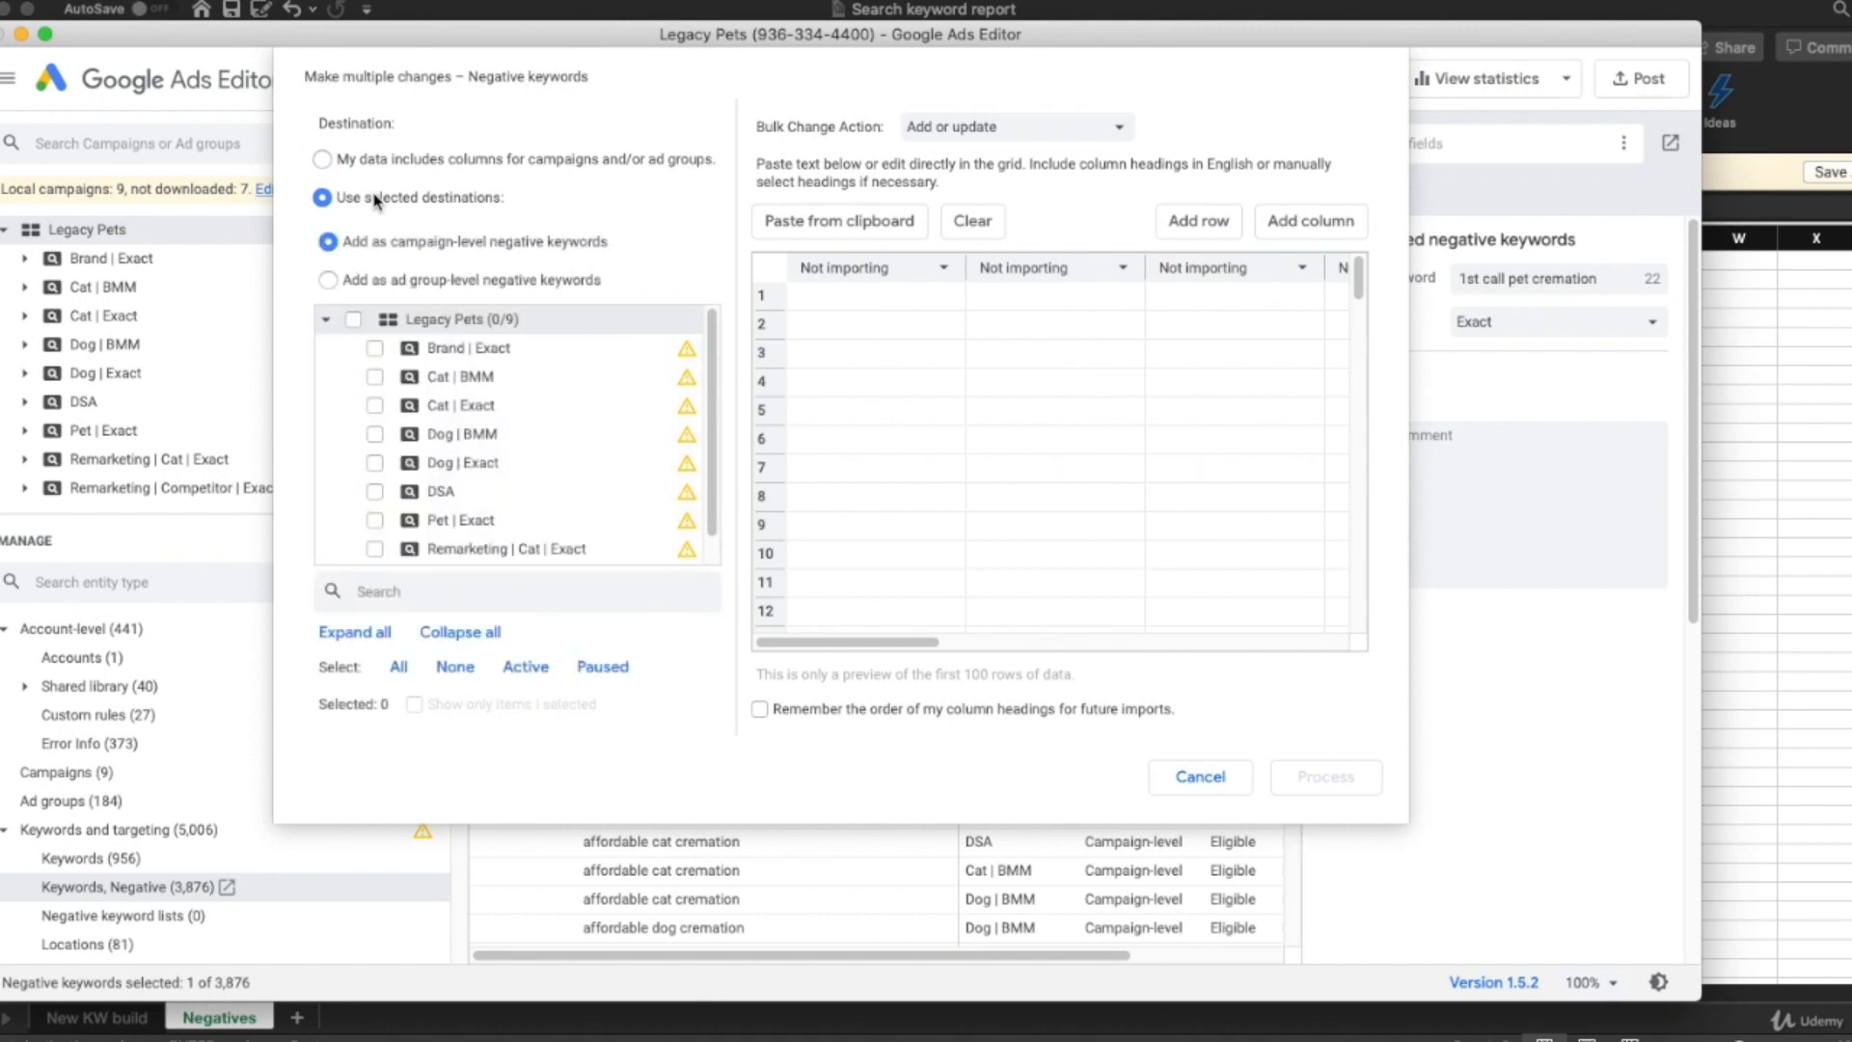
{"action": "left_click", "coordinate": [353, 319]}
Paste the copied phrase negatives "pets at home" and "test" into the grid, process them and keep the proposed changes.
{"action": "left_click", "coordinate": [855, 309]}
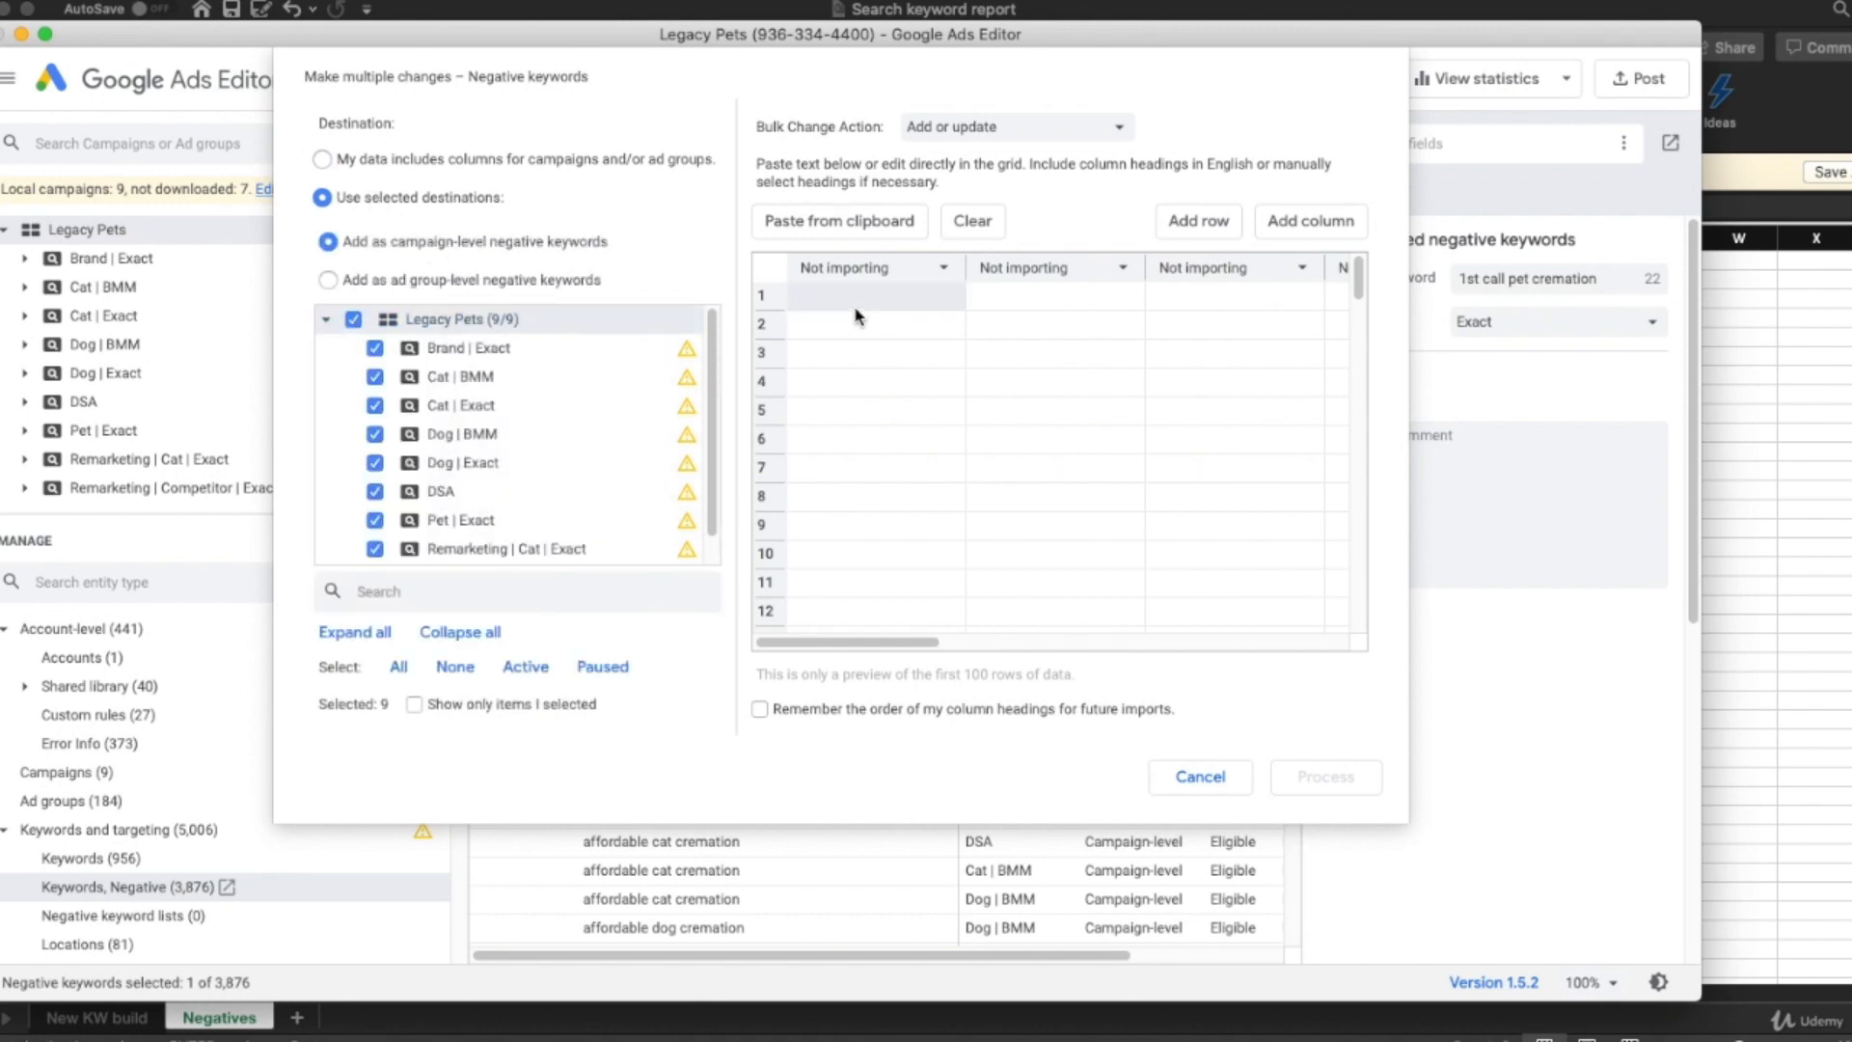
{"action": "key", "text": "super+v"}
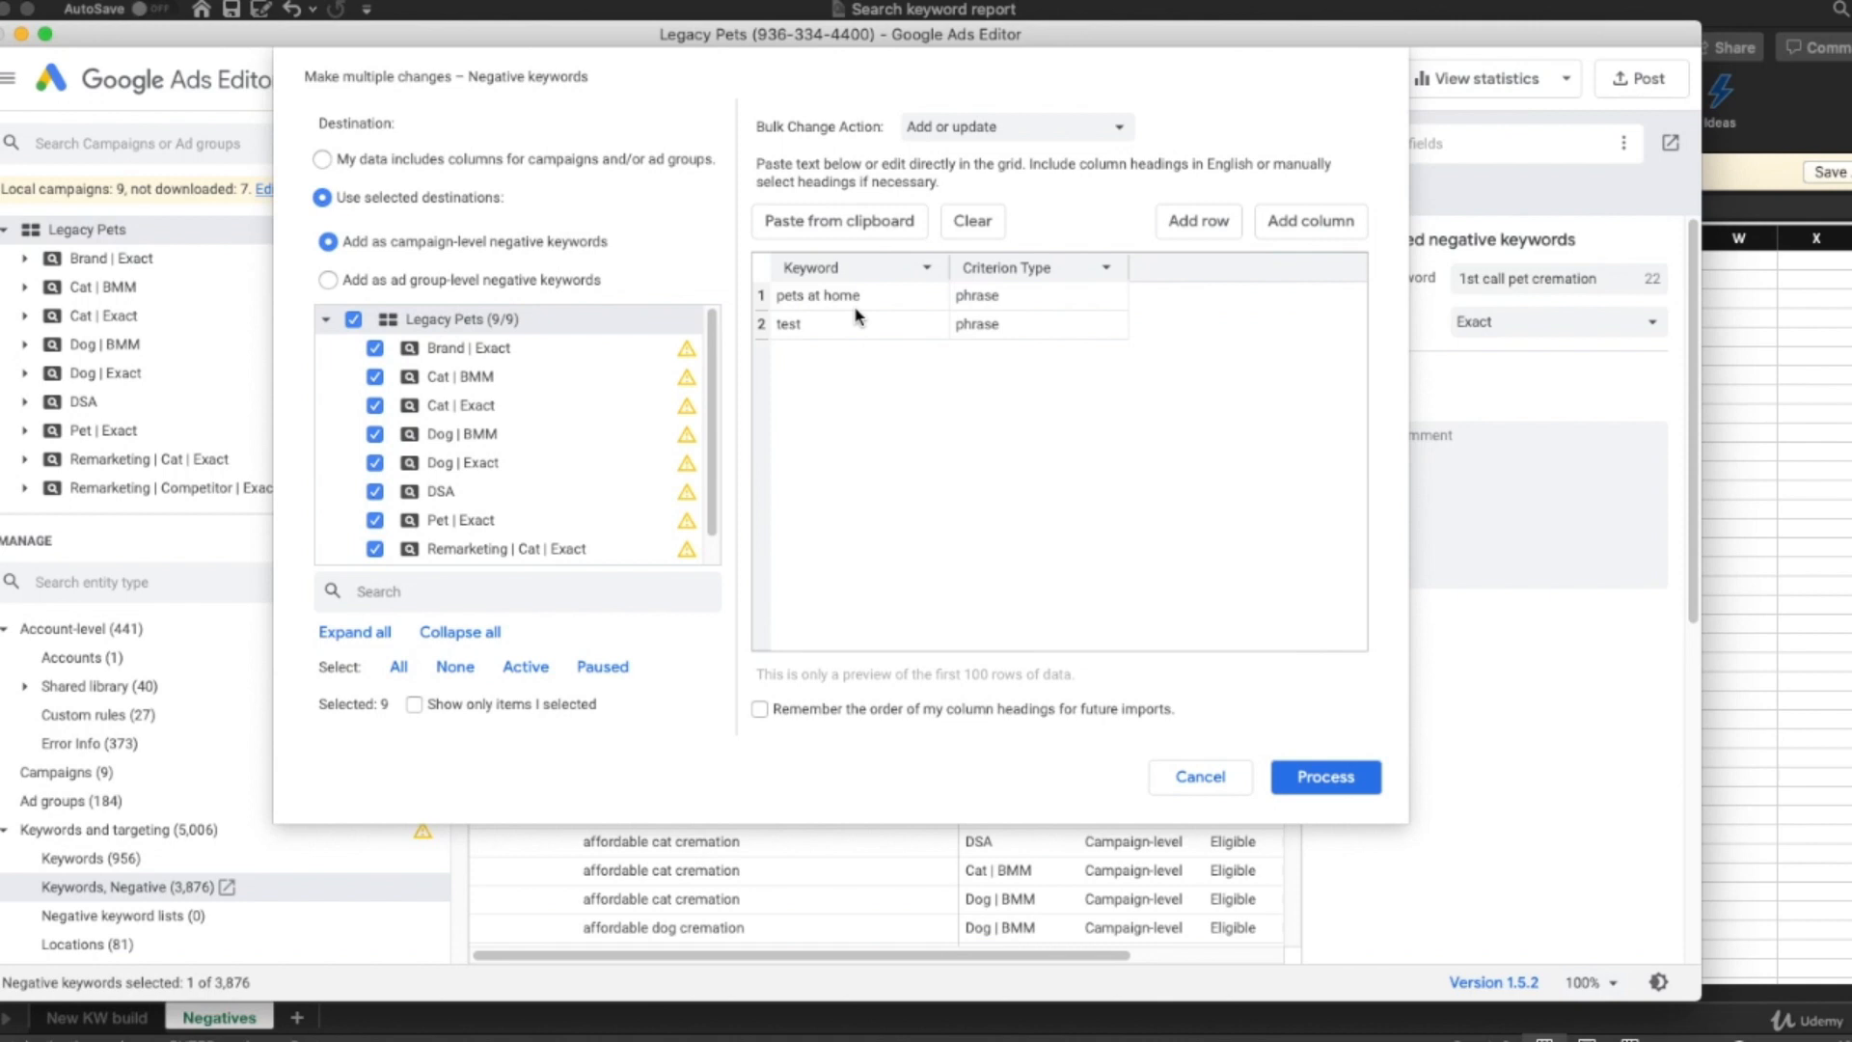
{"action": "left_click", "coordinate": [1298, 785]}
{"action": "left_click", "coordinate": [1254, 777]}
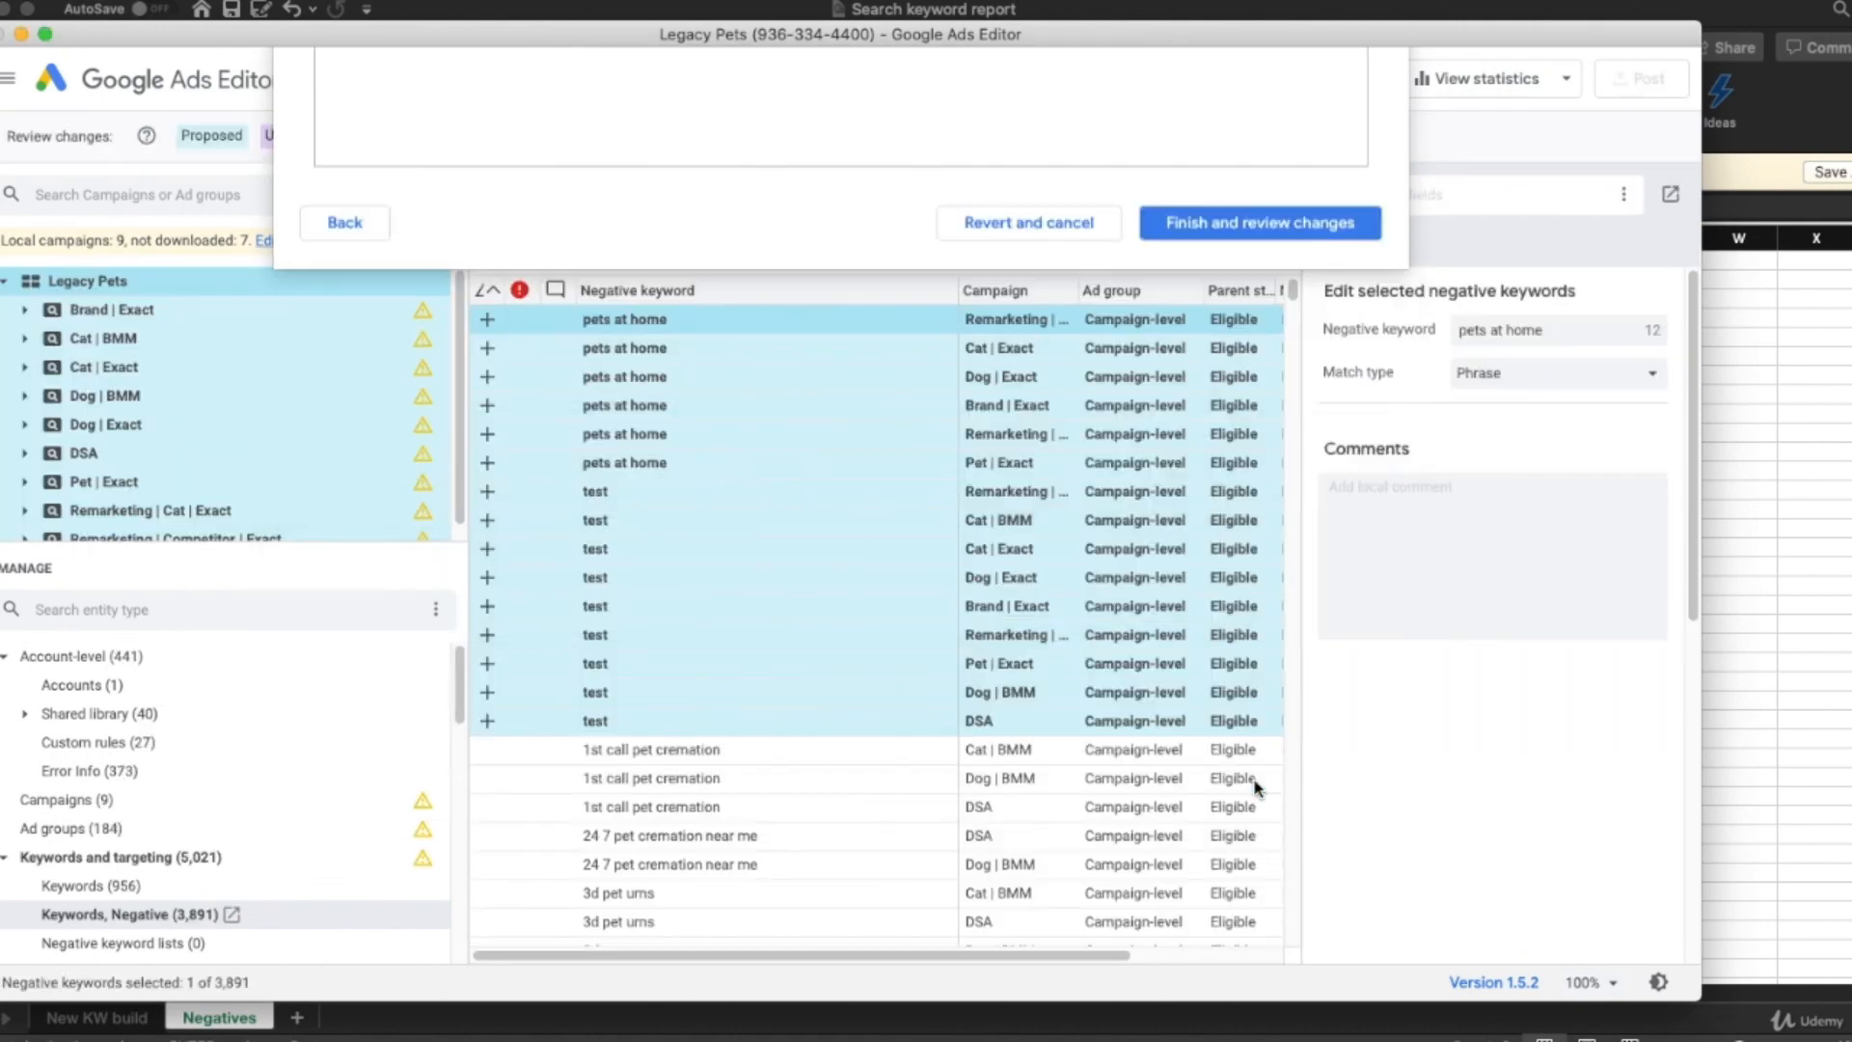
{"action": "left_click", "coordinate": [892, 136]}
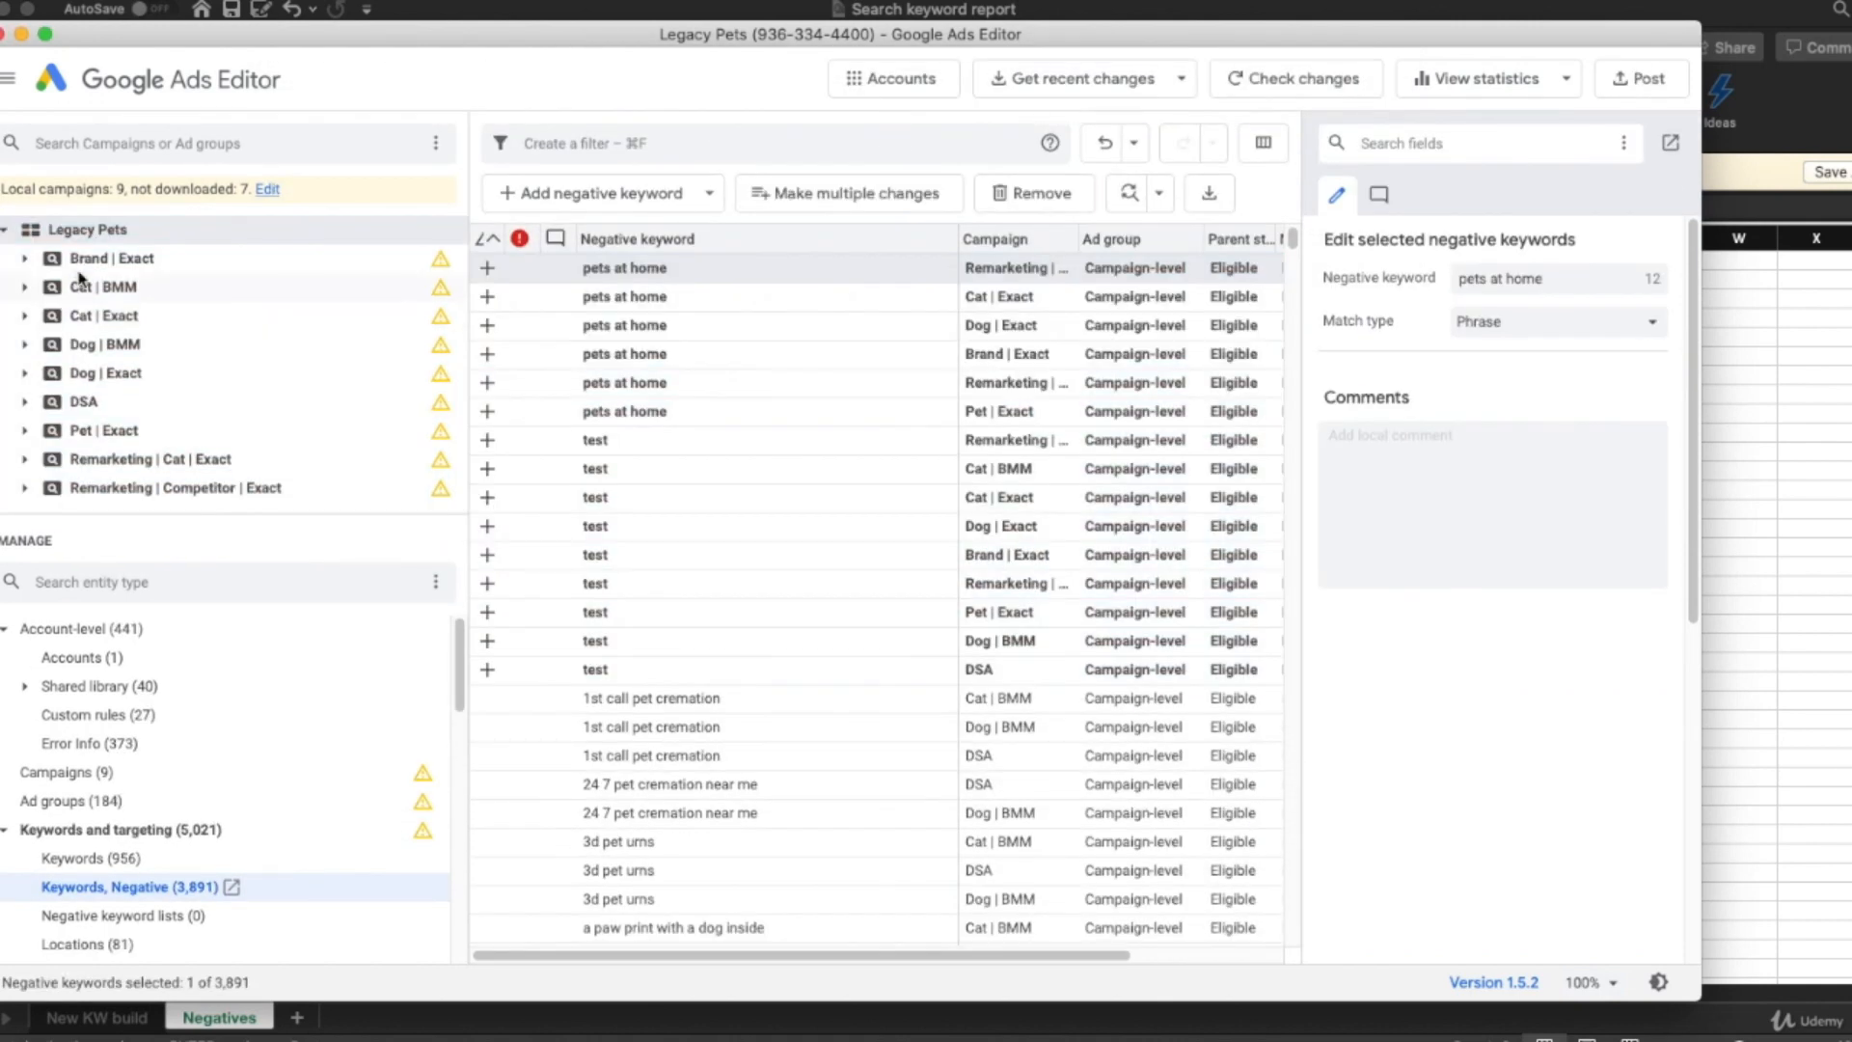
Check the added negative keywords in individual campaigns such as Cat | Exact, and return to the whole Legacy Pets account.
{"action": "left_click", "coordinate": [107, 262]}
{"action": "left_click", "coordinate": [178, 322]}
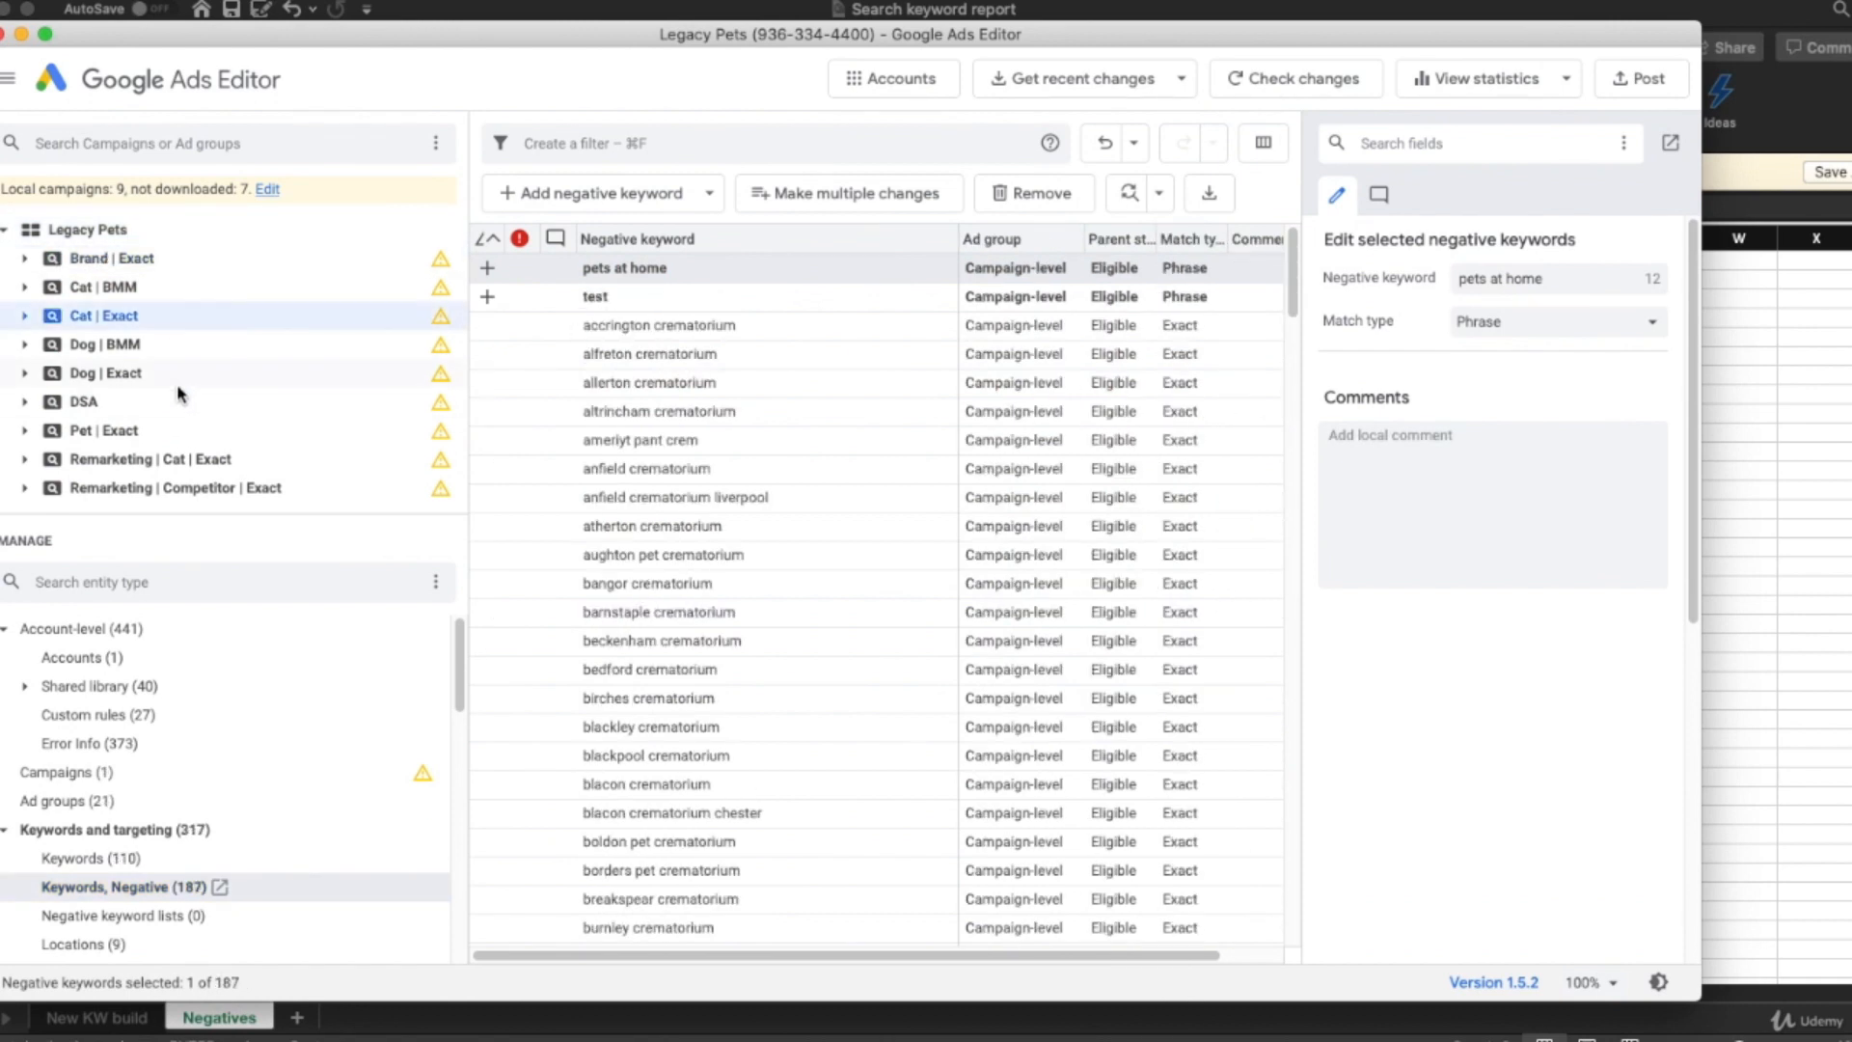
{"action": "left_click", "coordinate": [178, 382]}
{"action": "left_click", "coordinate": [203, 259]}
{"action": "left_click", "coordinate": [179, 236]}
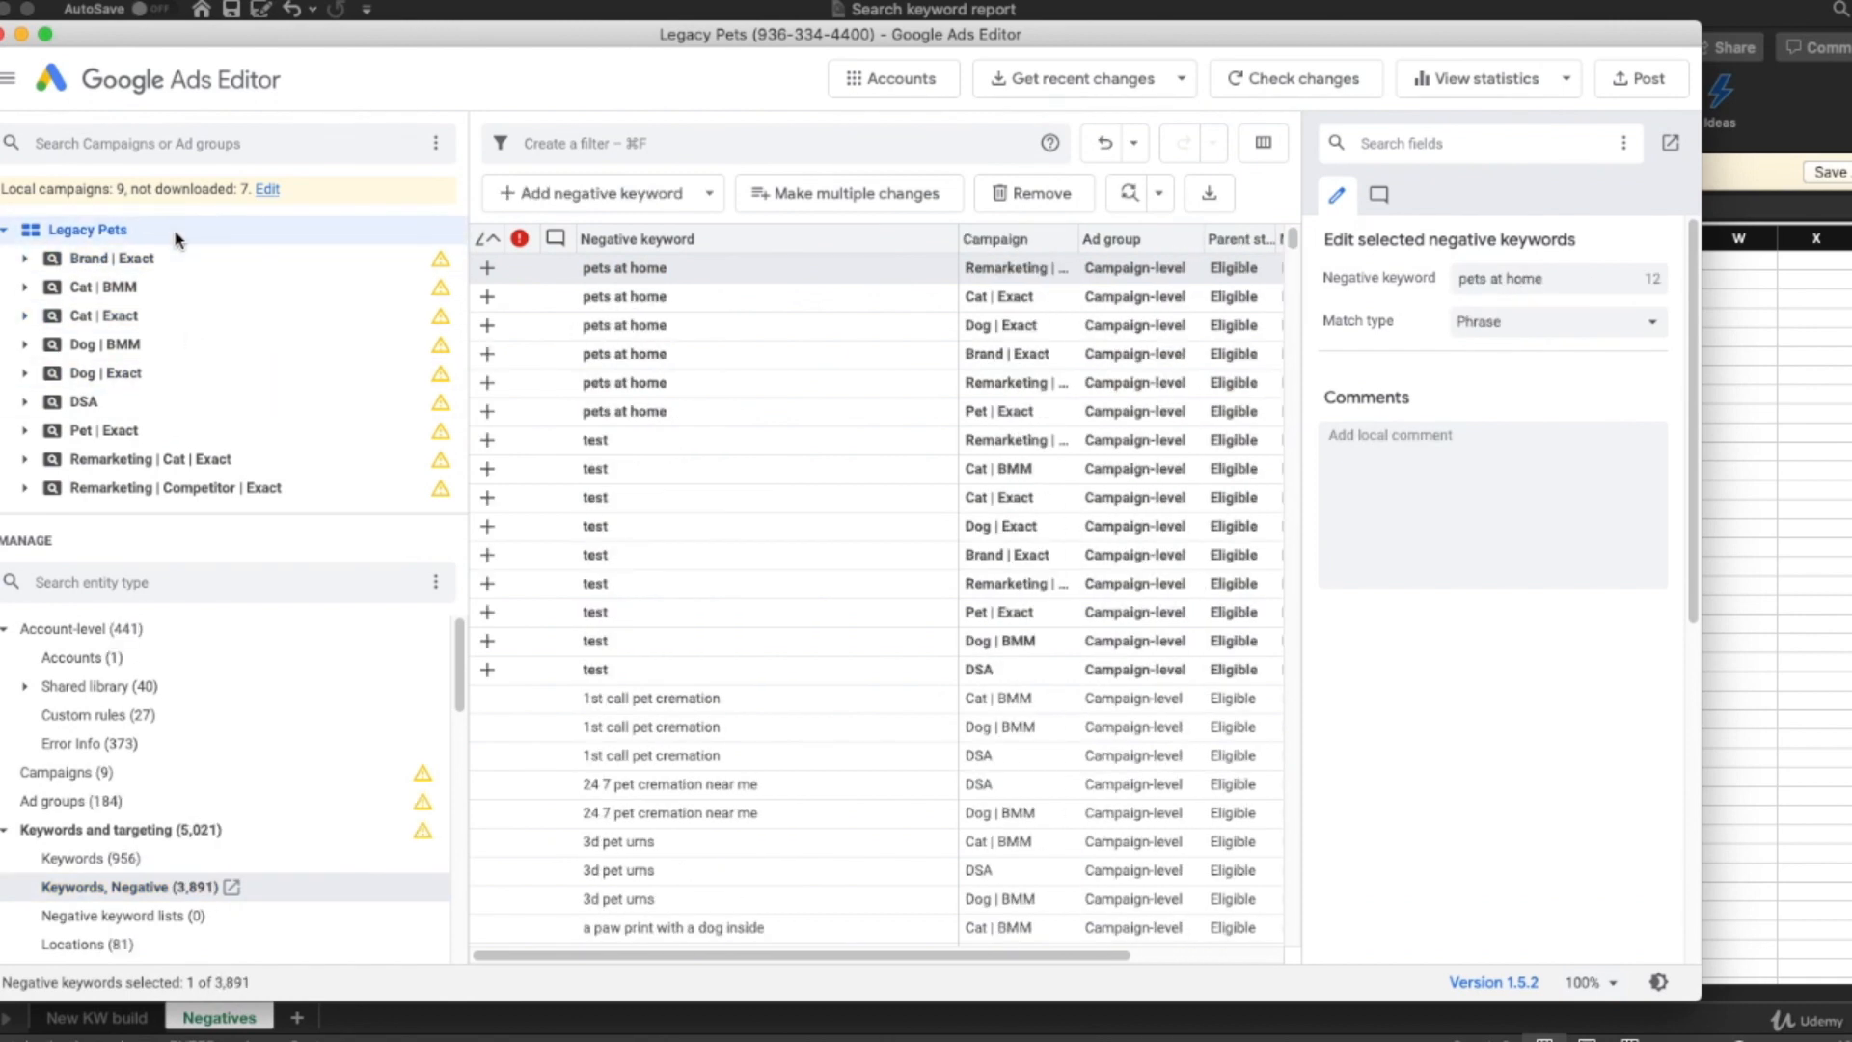